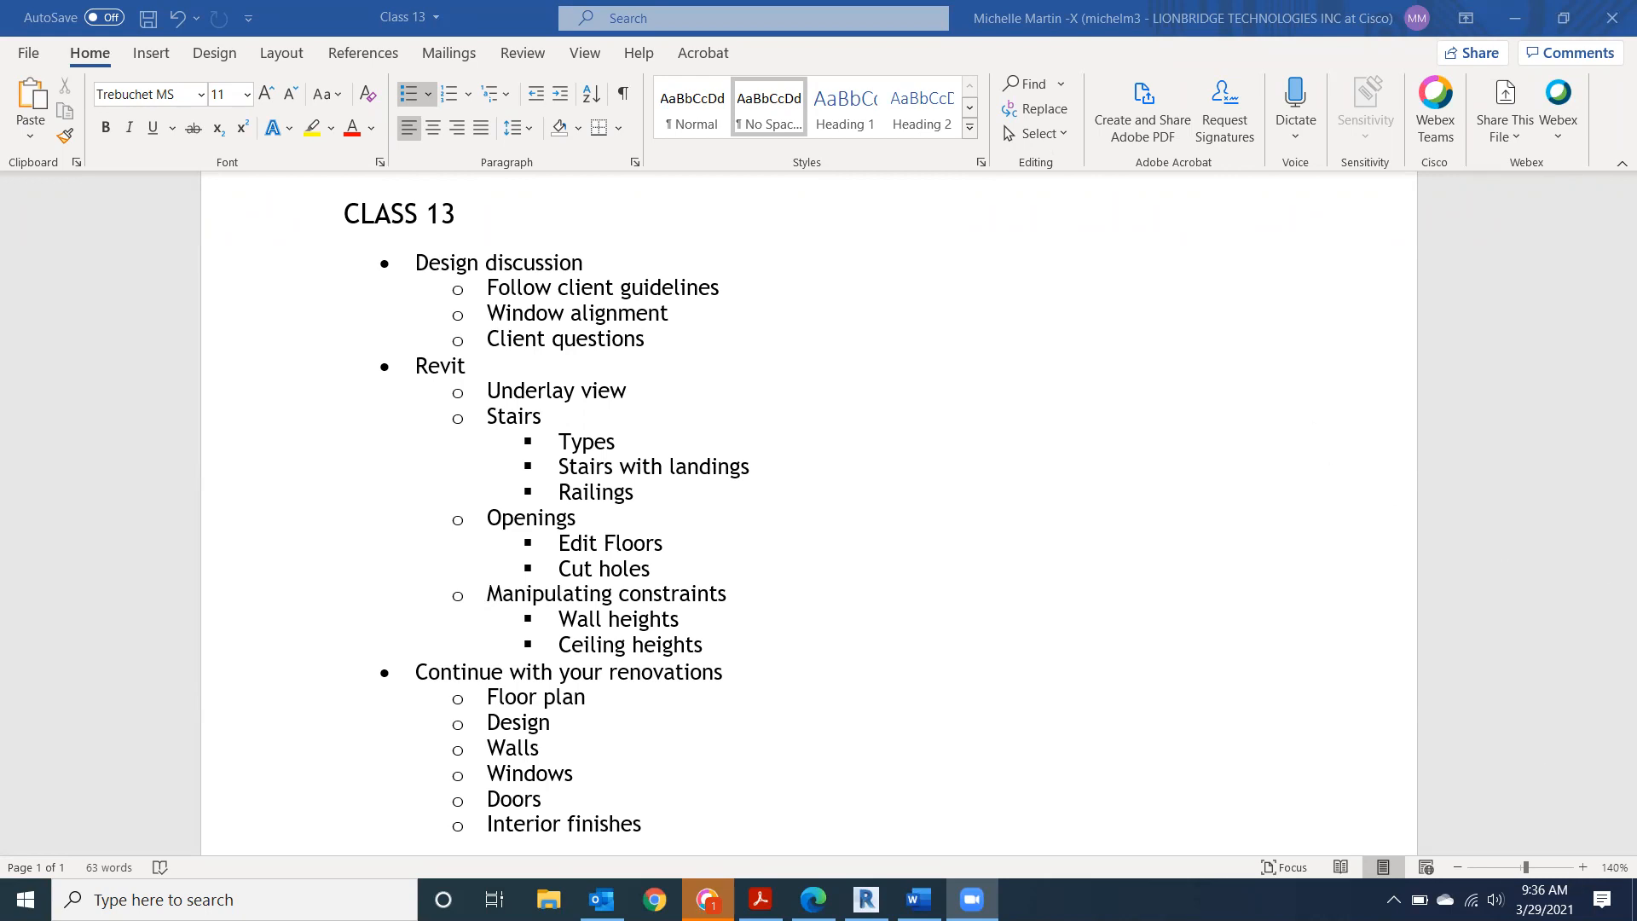
Check the April and May 2021 months in the system calendar and close it.
{"action": "left_click", "coordinate": [1545, 899]}
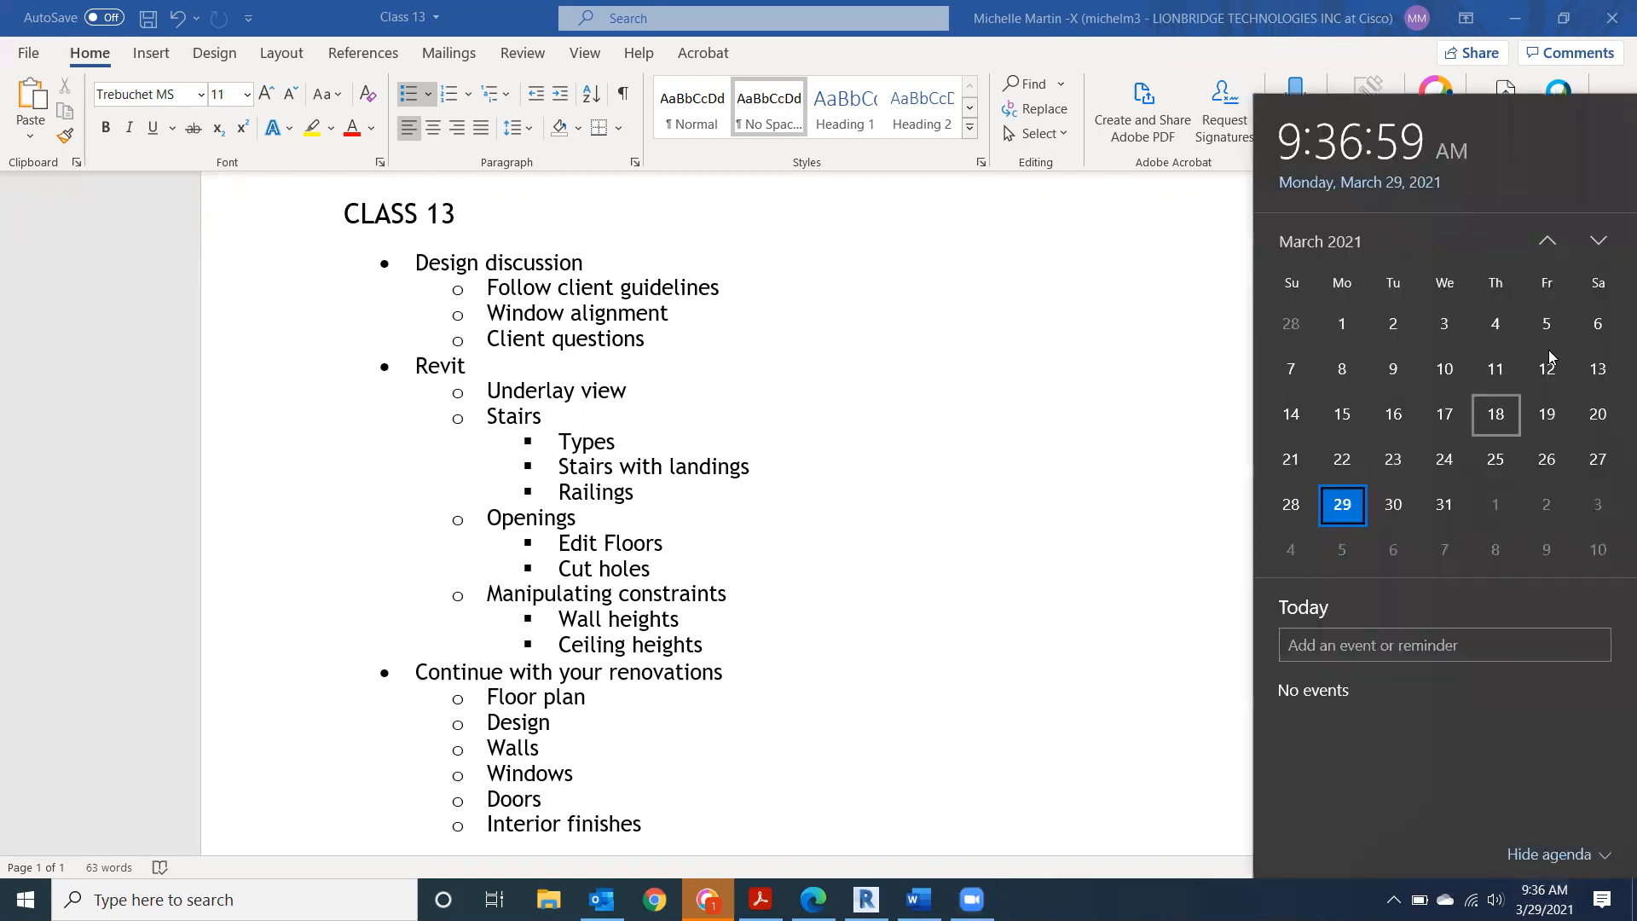
{"action": "left_click", "coordinate": [1599, 242]}
{"action": "left_click", "coordinate": [1599, 243]}
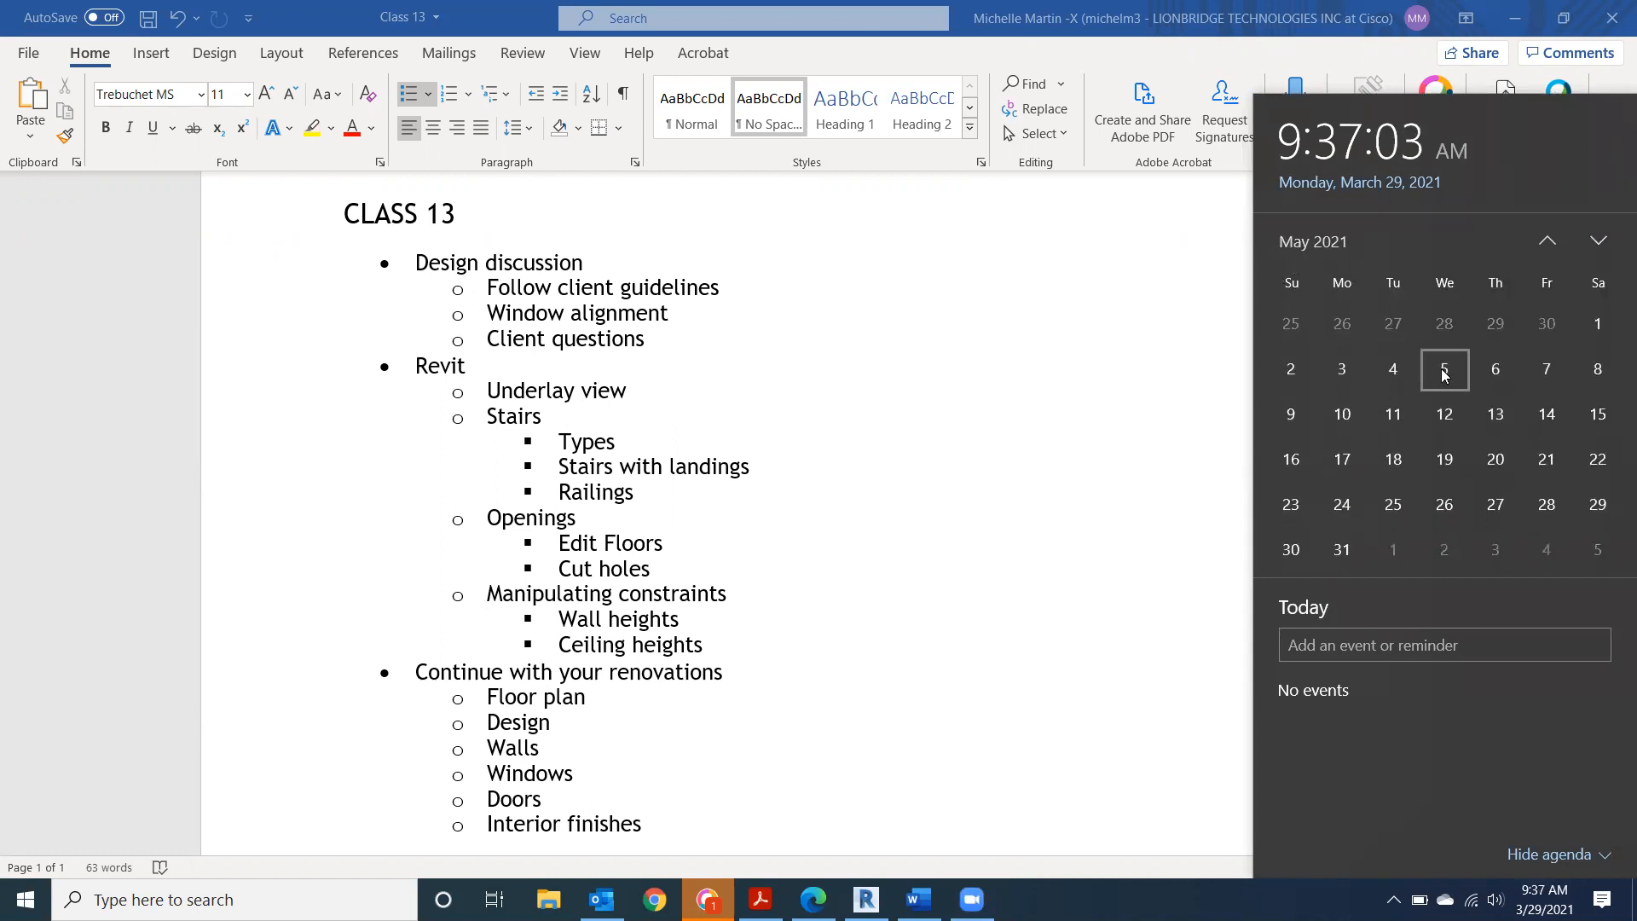
{"action": "left_click", "coordinate": [1547, 242]}
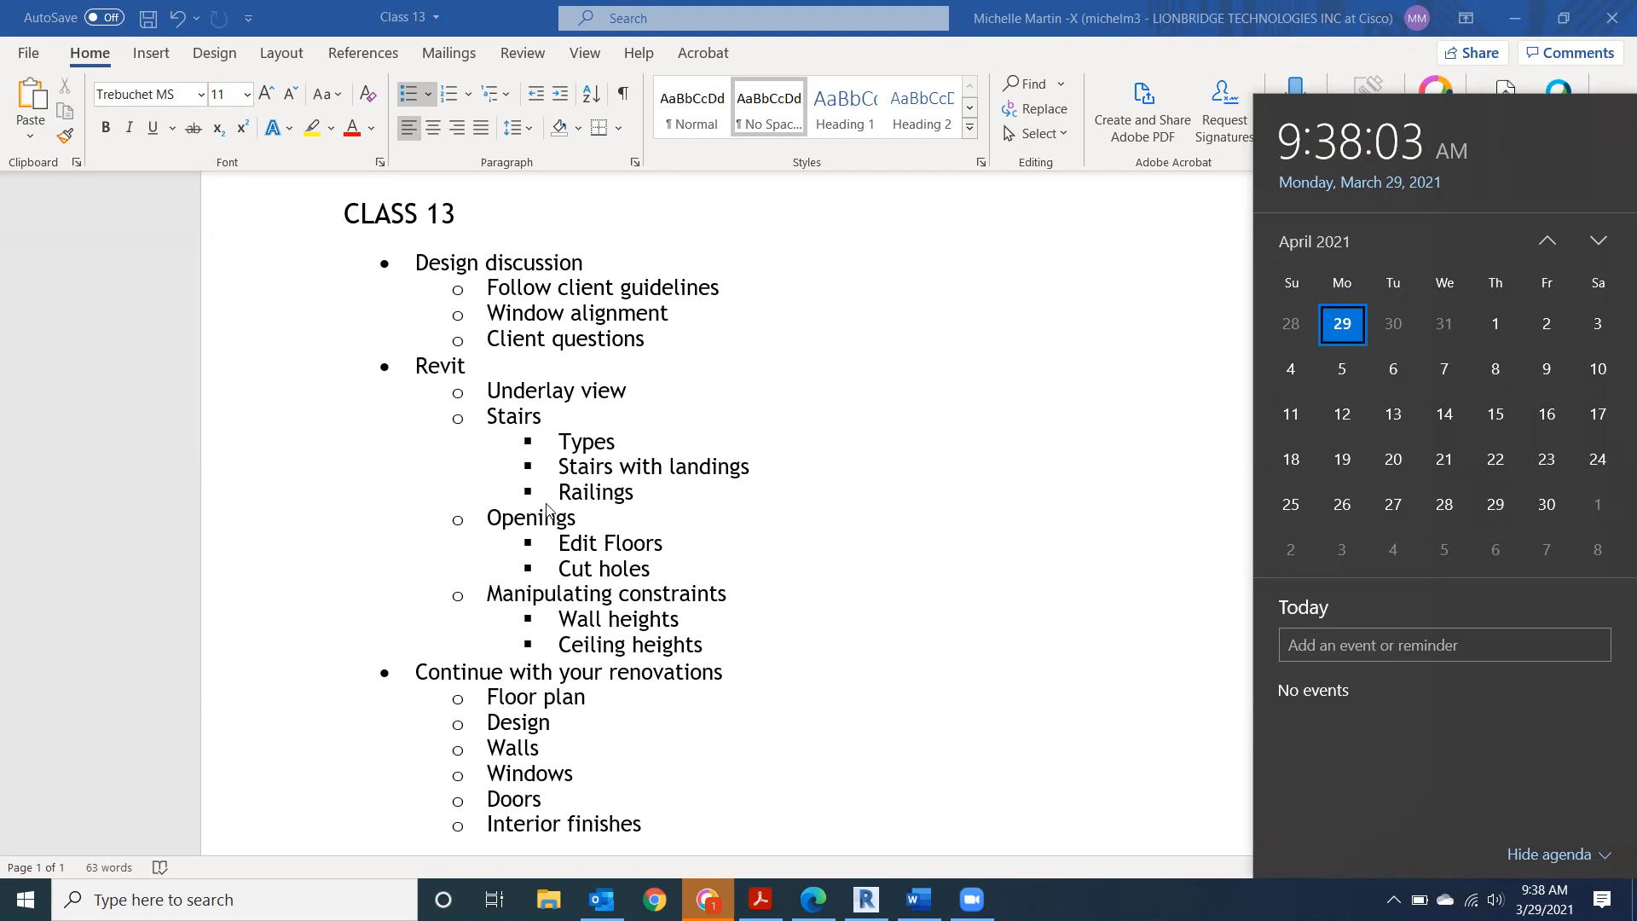
{"action": "left_click", "coordinate": [938, 652]}
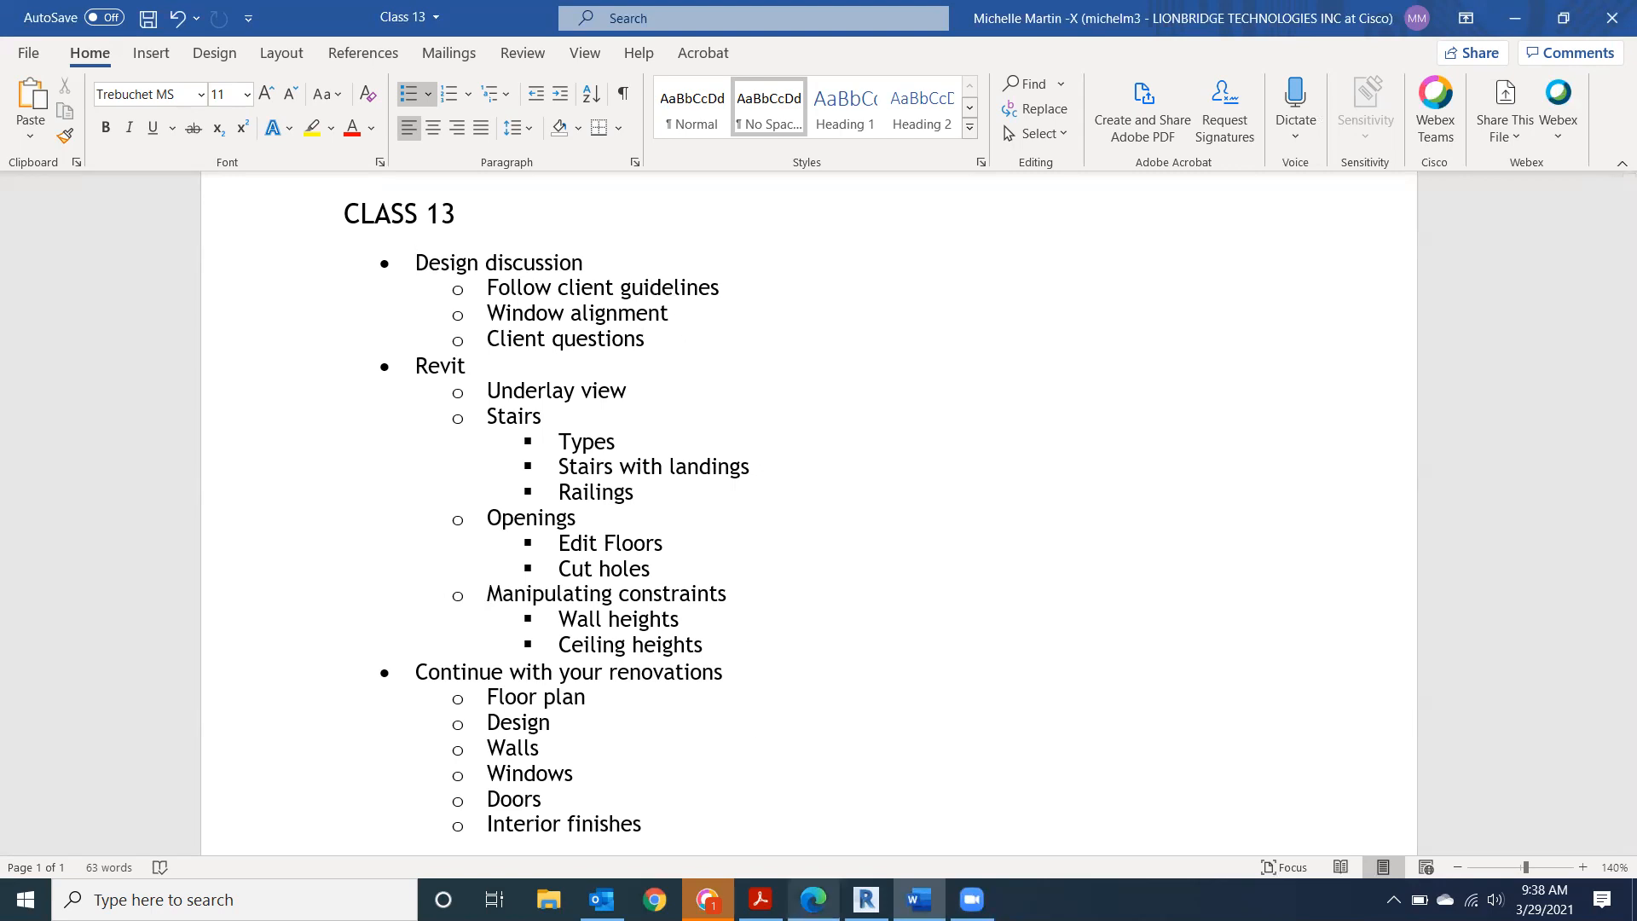
Switch to the browser and open the Final Project - Schematic Design Part 2 assignment from the CADD-212-V01 course modules.
{"action": "mouse_move", "coordinate": [813, 899]}
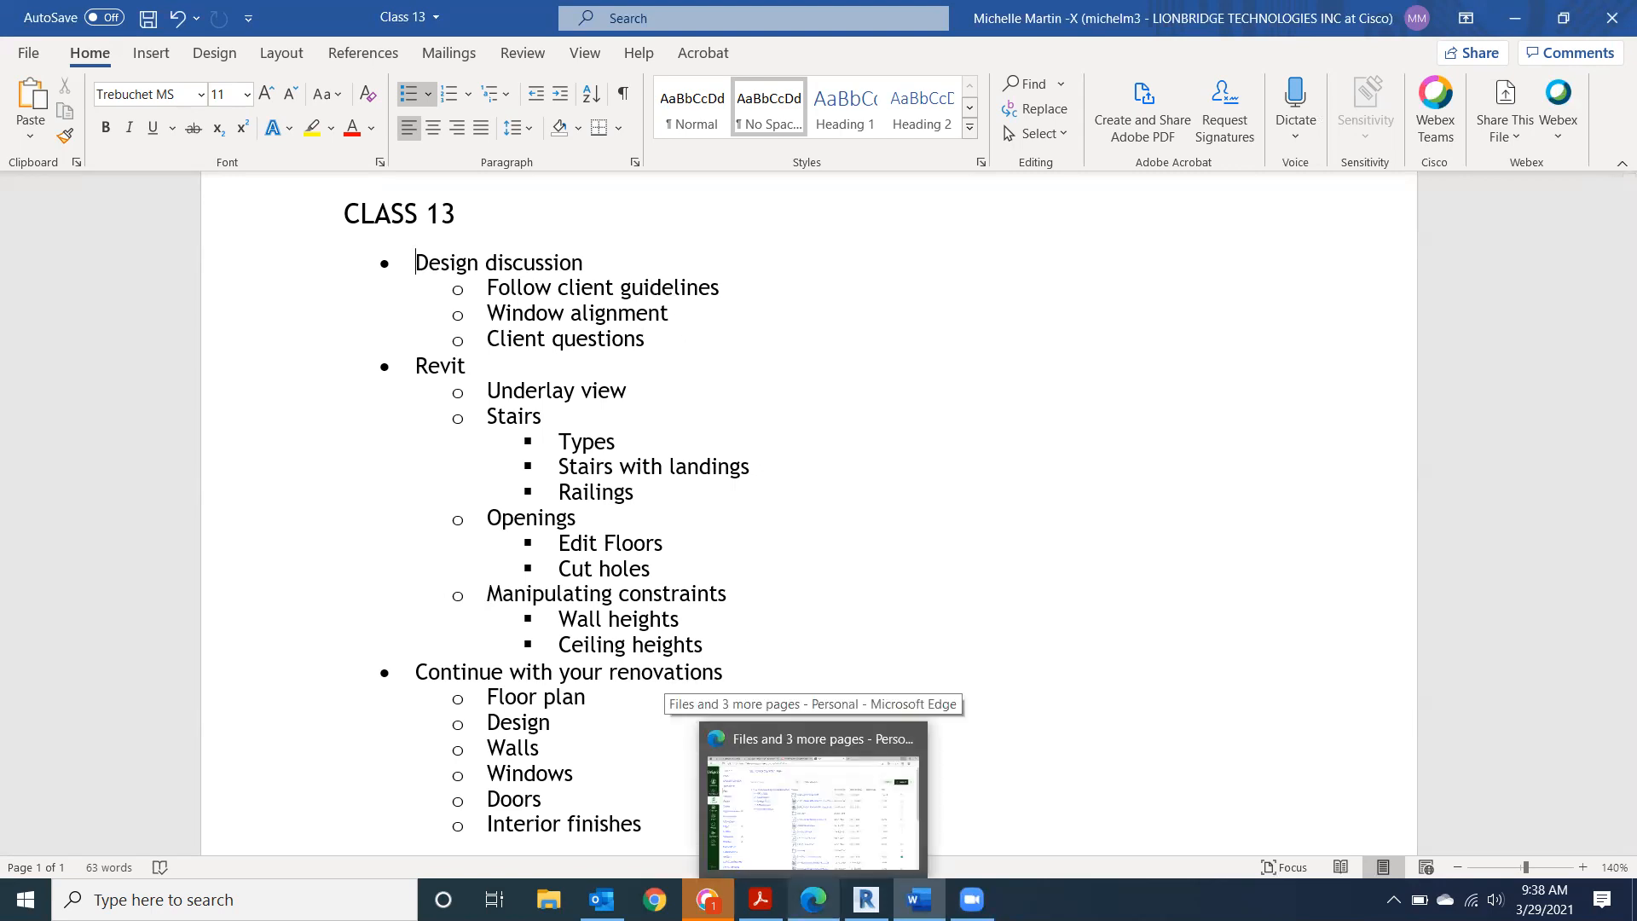
{"action": "left_click", "coordinate": [786, 844]}
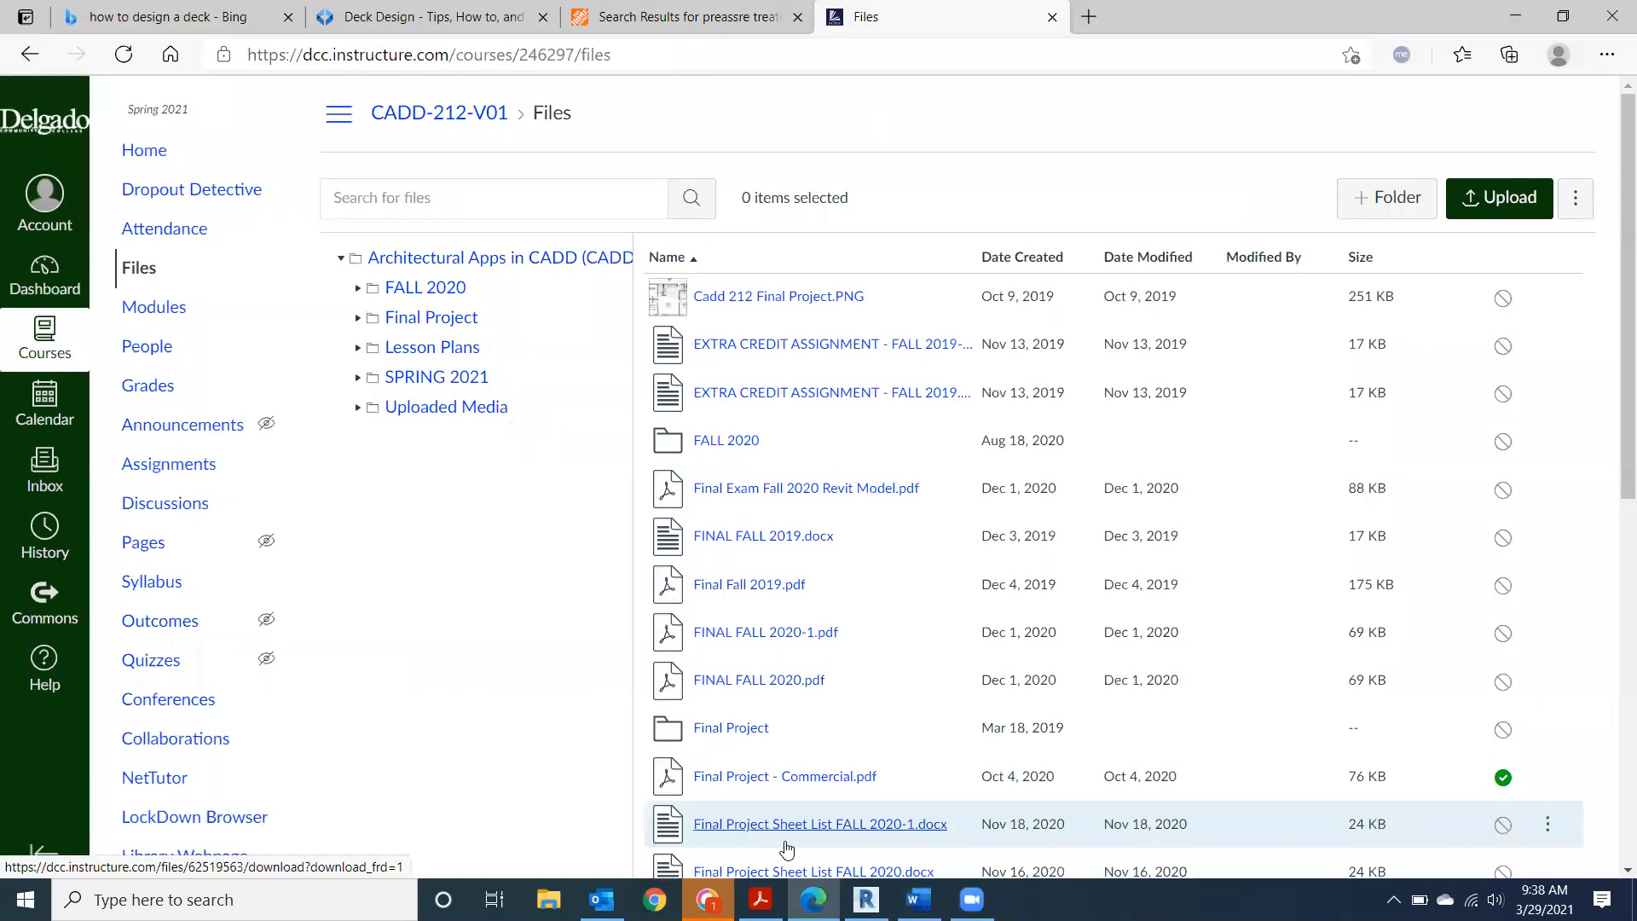
{"action": "left_click", "coordinate": [151, 314]}
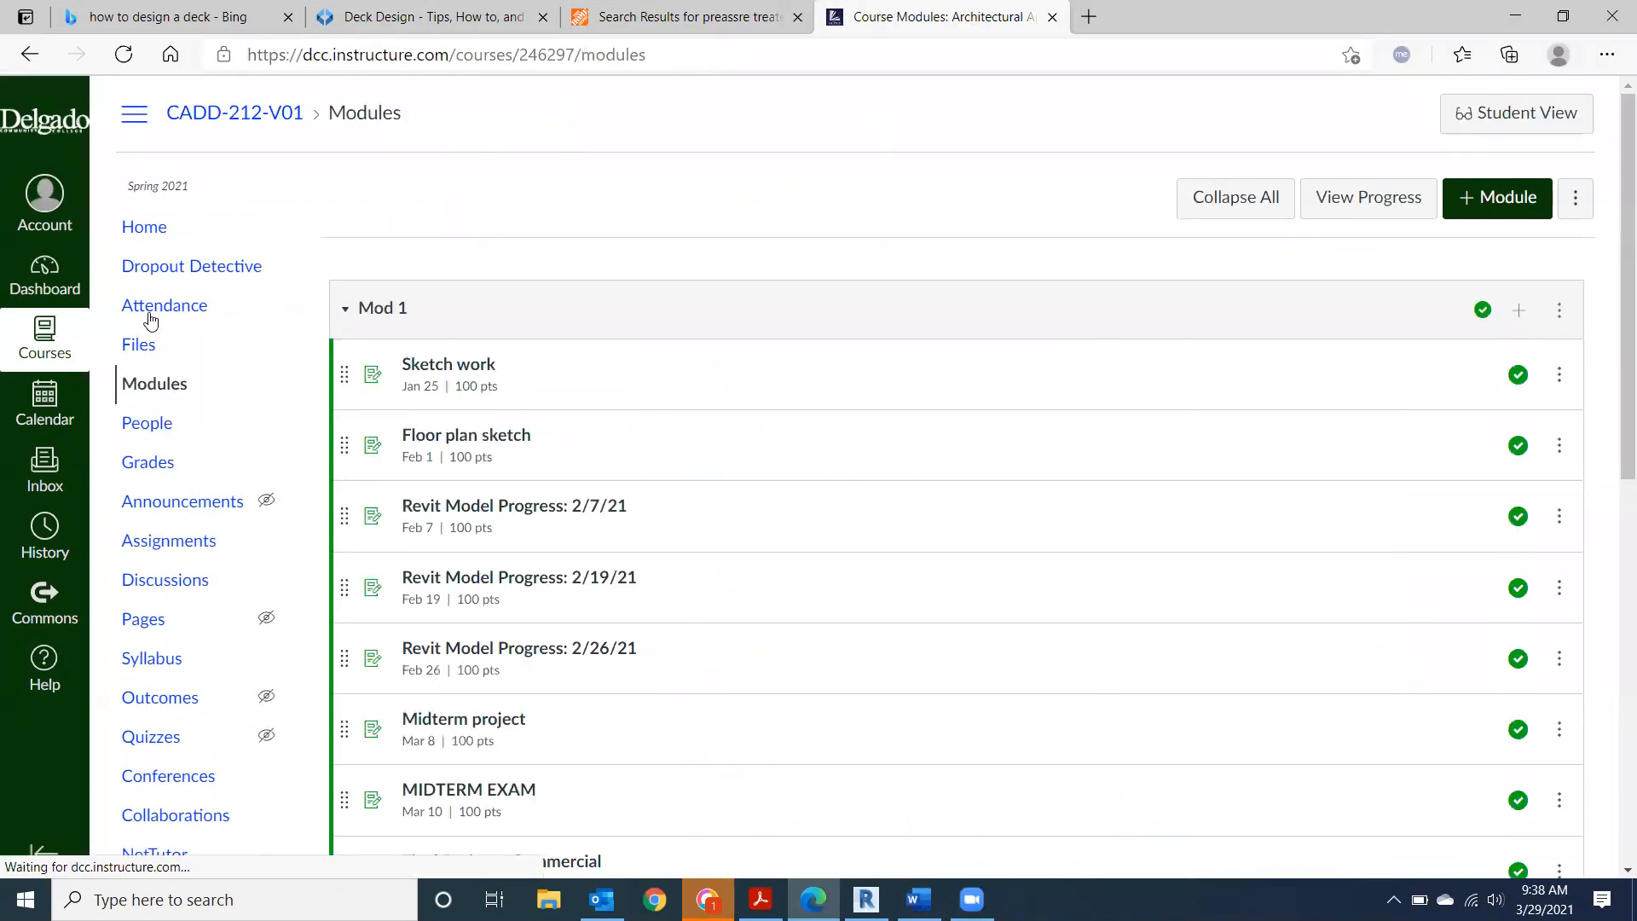
{"action": "scroll", "coordinate": [847, 535], "scroll_direction": "down", "scroll_amount": 3}
{"action": "left_click", "coordinate": [607, 773]}
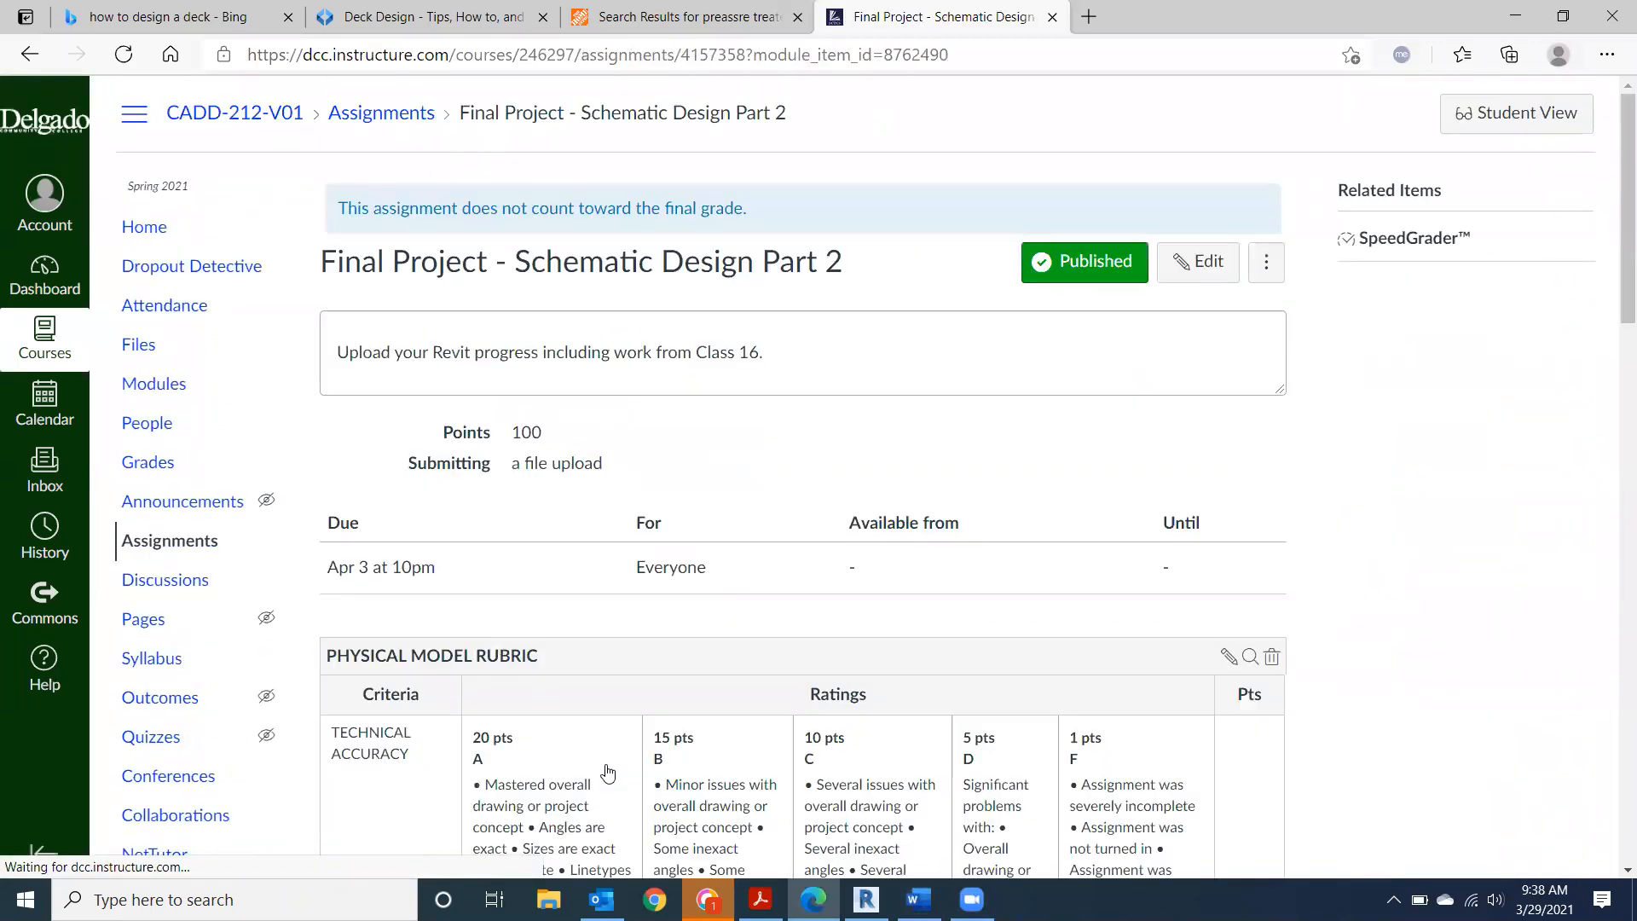
Open the Final Project - Schematic Design Phase assignment from the course modules and preview Schematic design phase.pdf to read its initial request.
{"action": "left_click", "coordinate": [146, 388]}
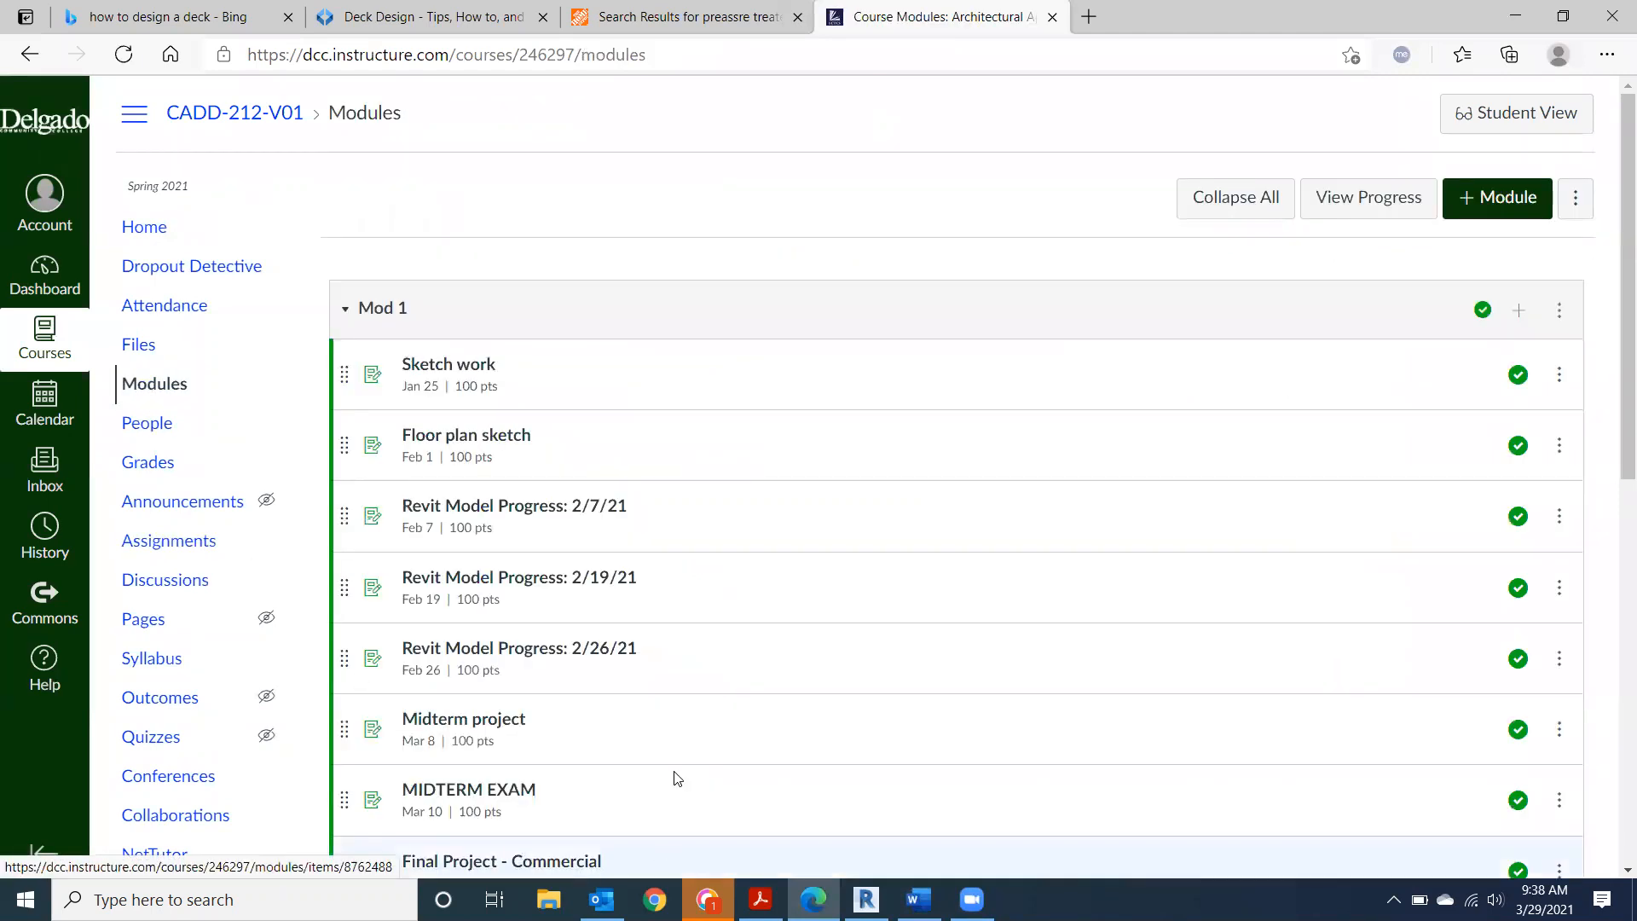
{"action": "scroll", "coordinate": [673, 767], "scroll_direction": "down", "scroll_amount": 5}
{"action": "scroll", "coordinate": [651, 763], "scroll_direction": "down", "scroll_amount": 1}
{"action": "left_click", "coordinate": [607, 461]}
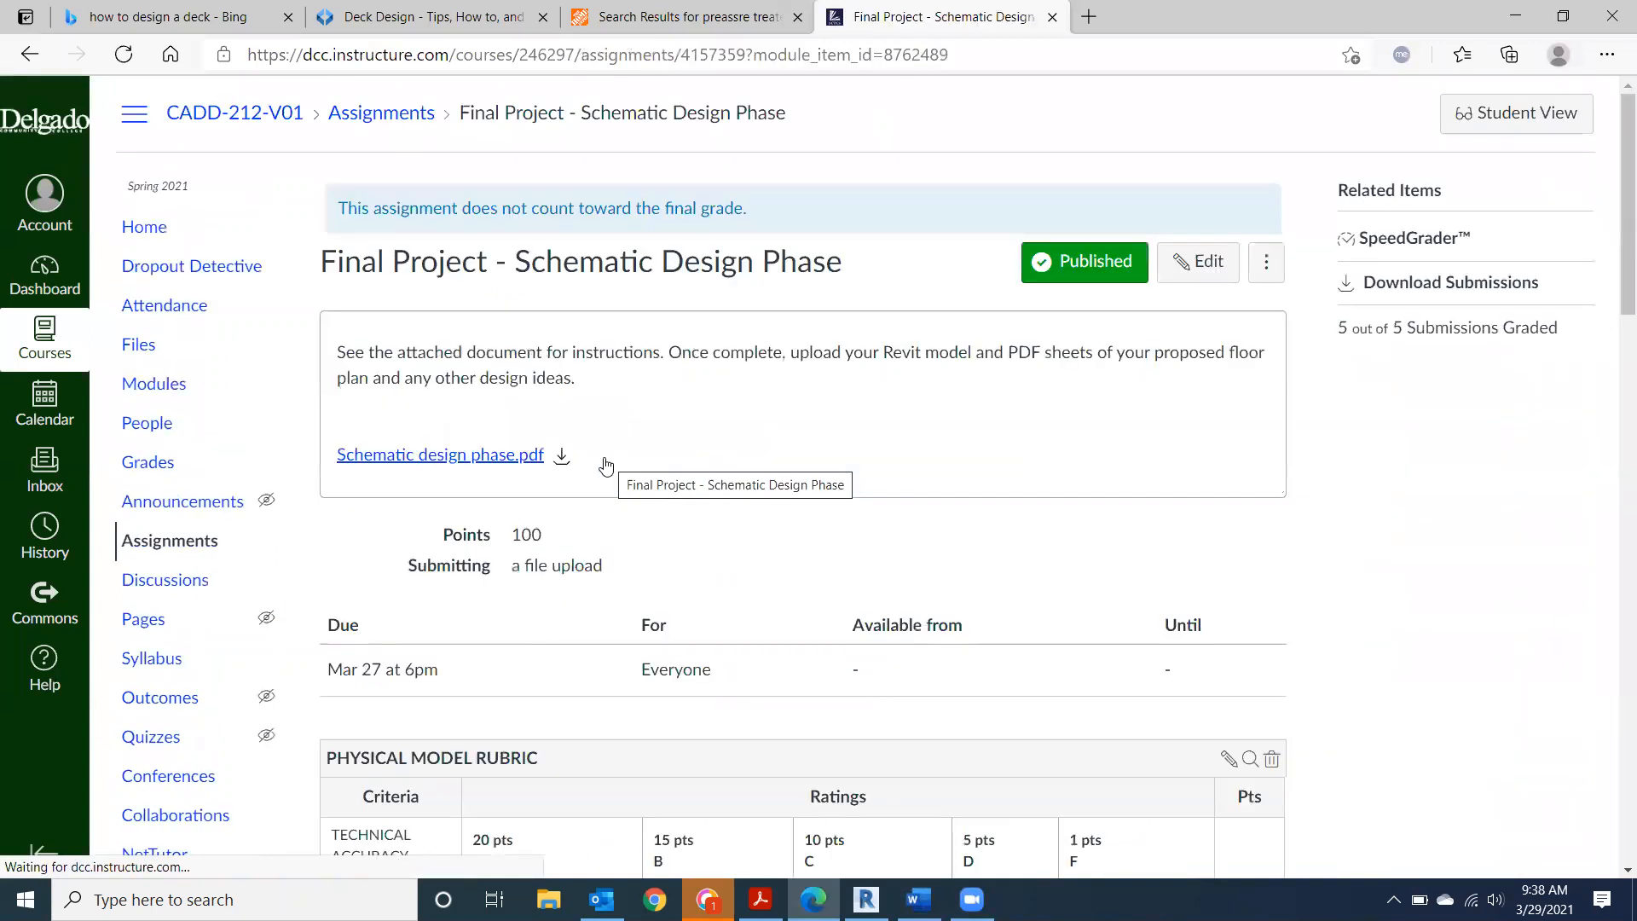
{"action": "left_click", "coordinate": [441, 456]}
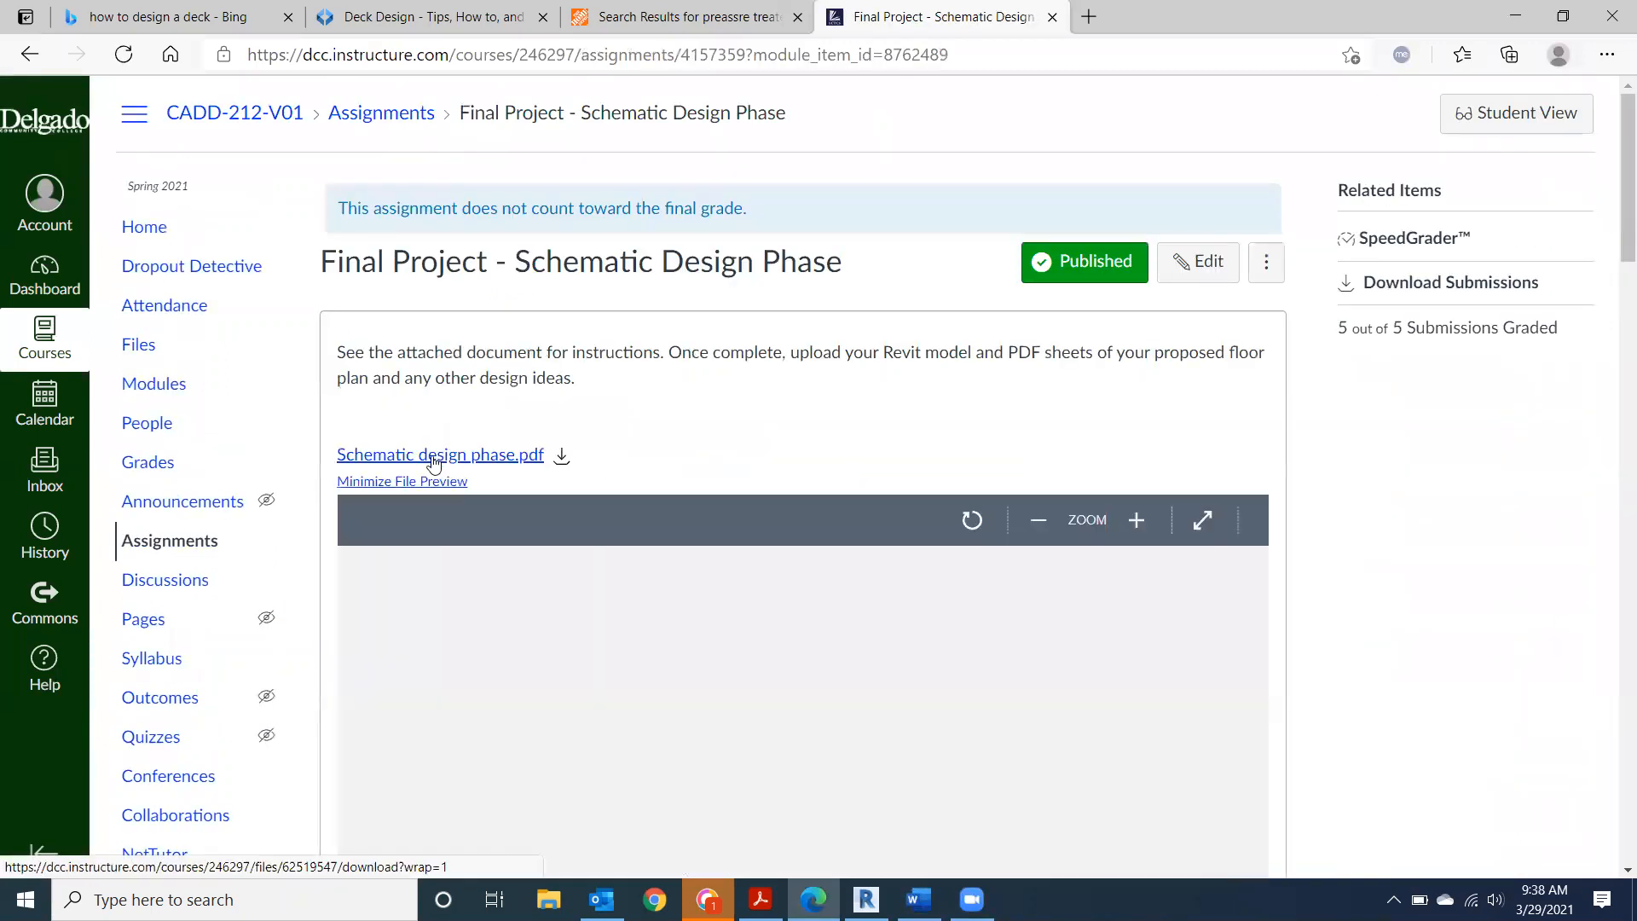
{"action": "scroll", "coordinate": [861, 499], "scroll_direction": "down", "scroll_amount": 3}
{"action": "scroll", "coordinate": [861, 516], "scroll_direction": "down", "scroll_amount": 3}
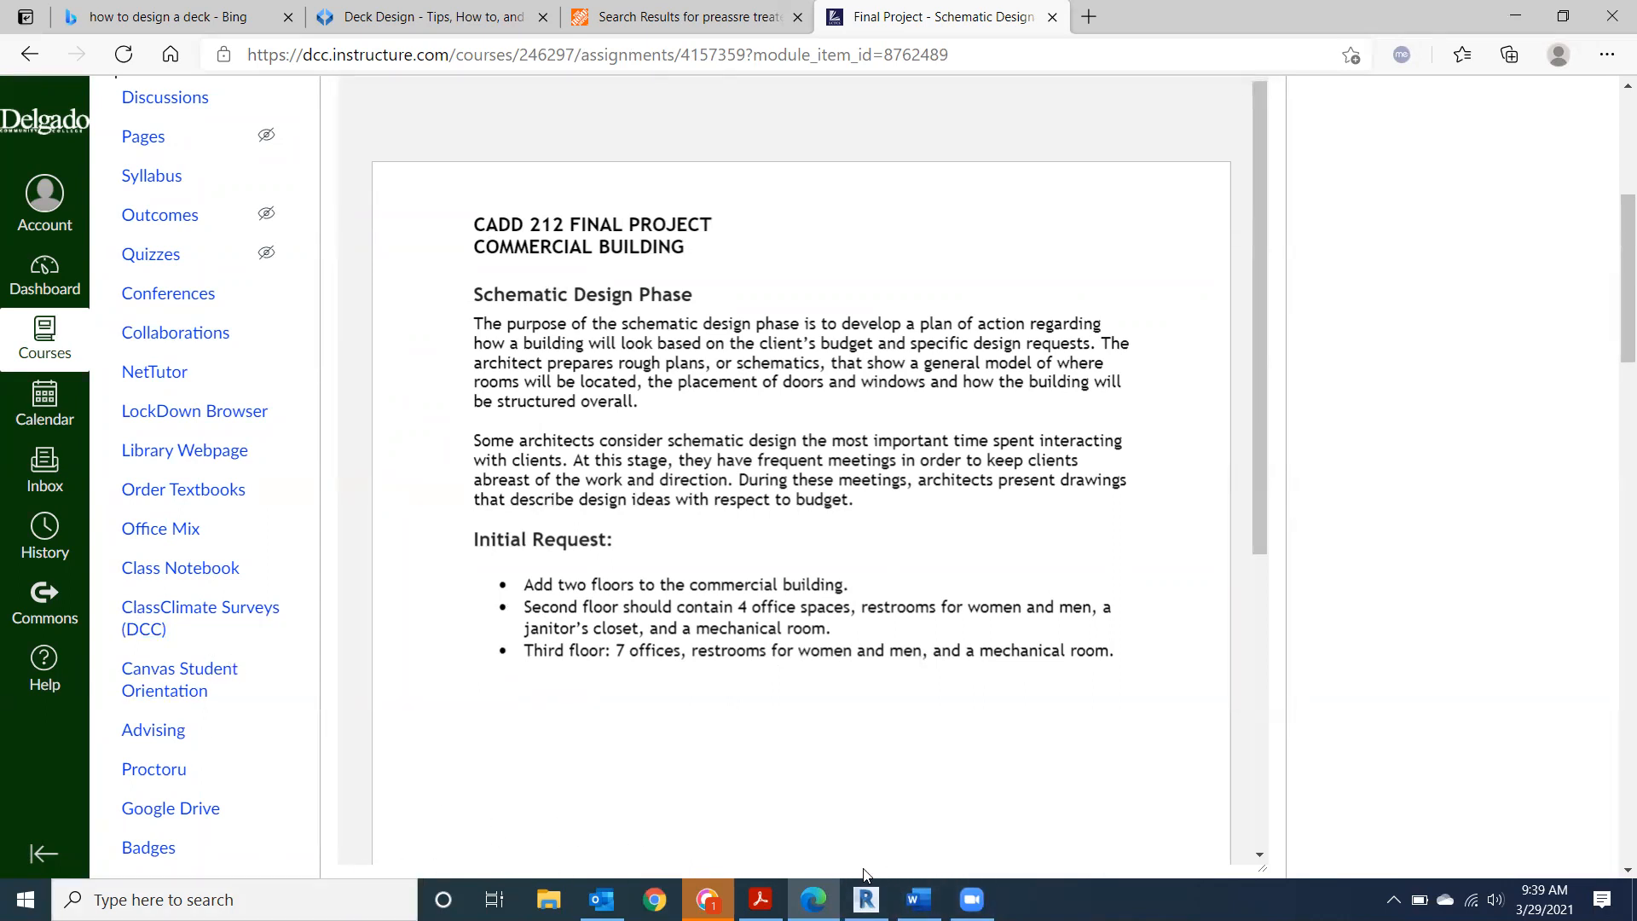
Switch to Revit, open the recent commercial final project RM 1 (1) model and view its front face in 3D.
{"action": "left_click", "coordinate": [865, 896]}
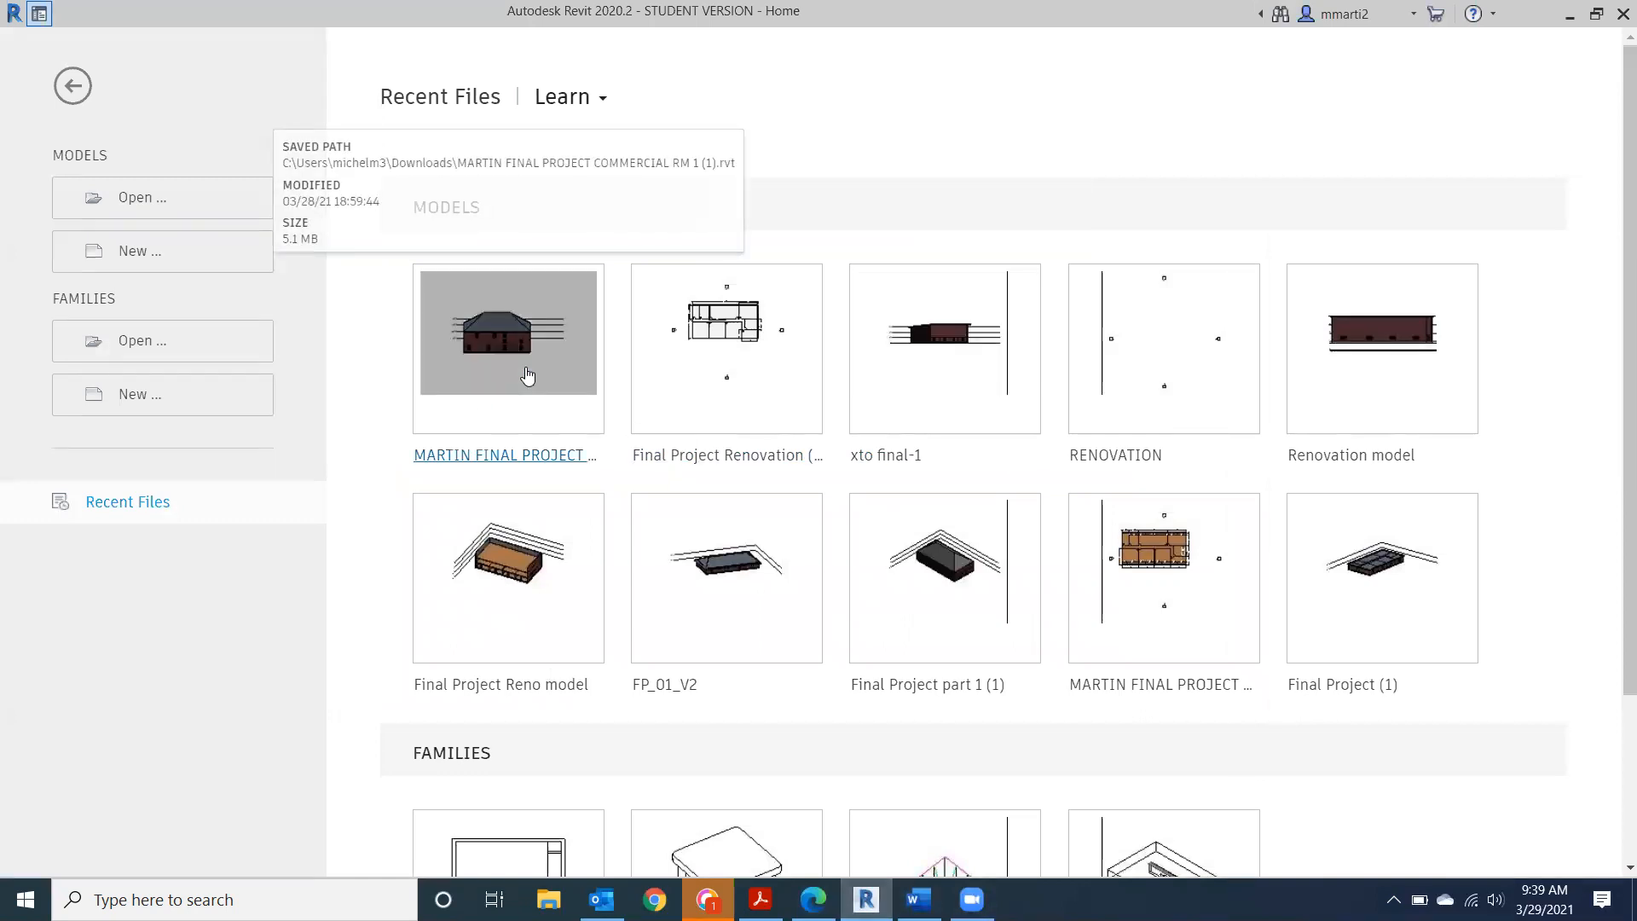
{"action": "left_click", "coordinate": [528, 376]}
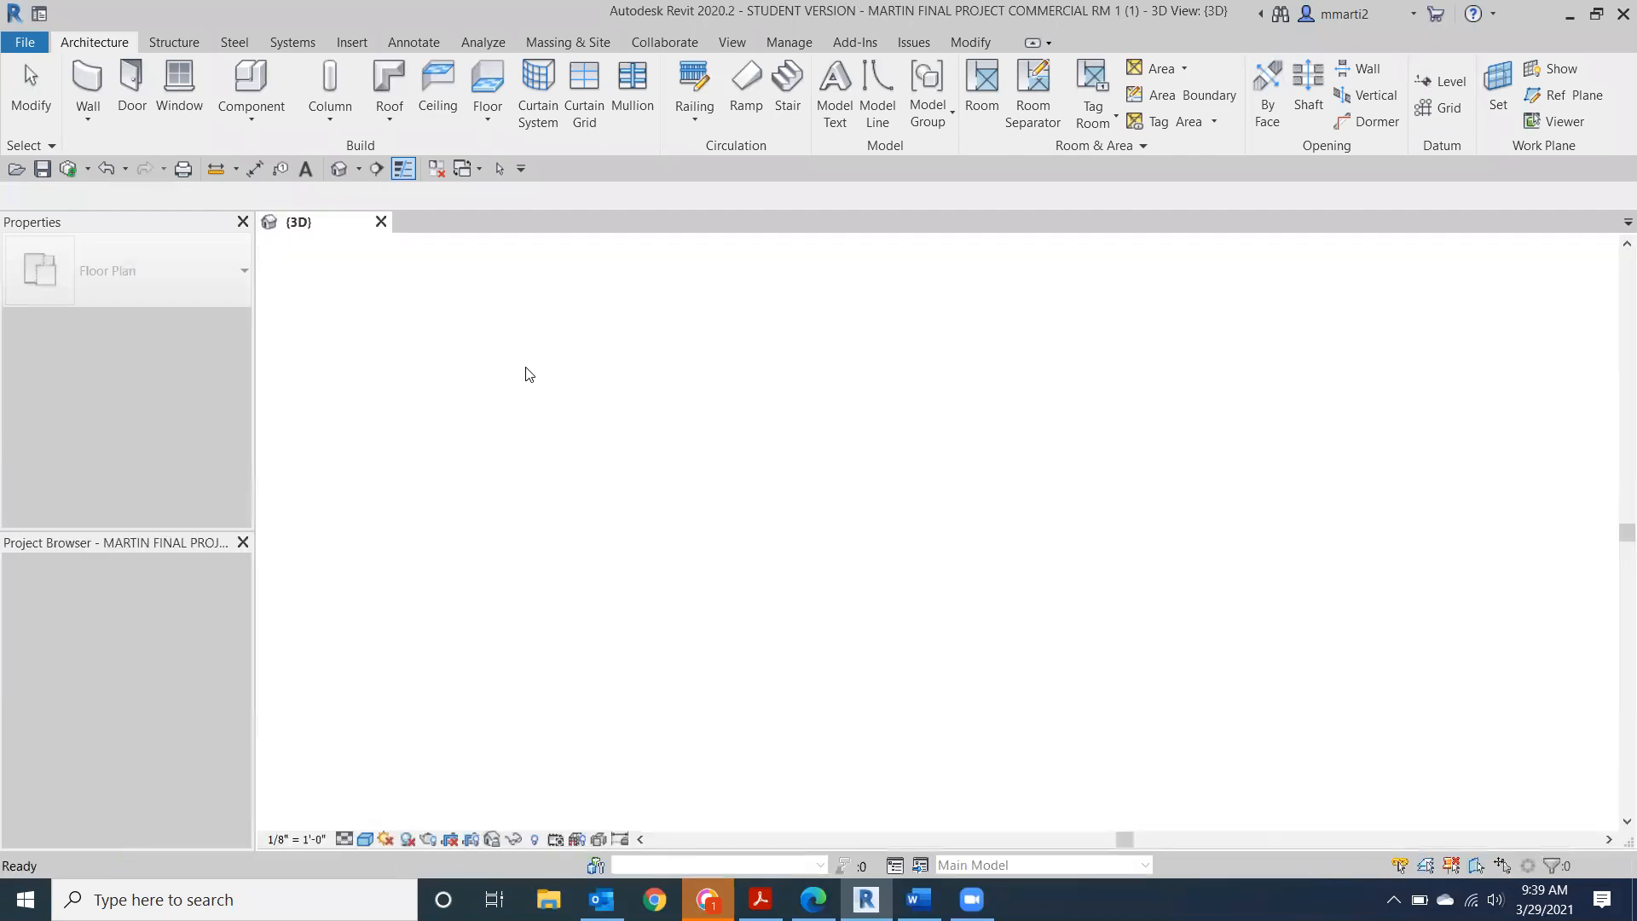
{"action": "left_click", "coordinate": [1530, 322]}
{"action": "scroll", "coordinate": [916, 580], "scroll_direction": "up", "scroll_amount": 3}
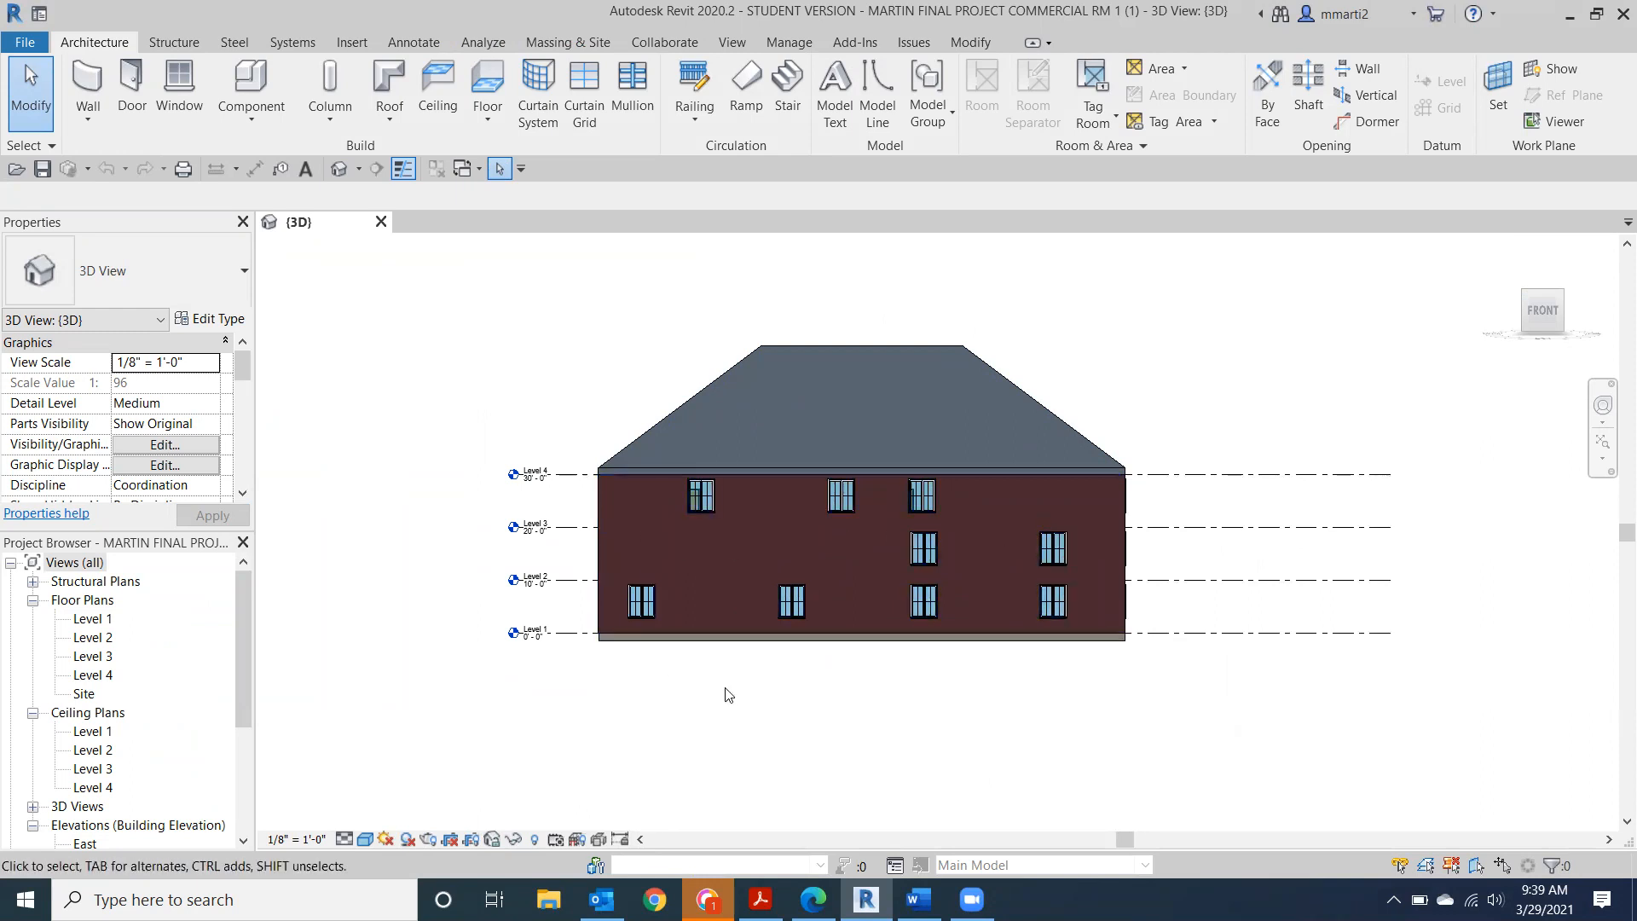
Examine the window alignment between floors on the right, back and left faces of the building in the 3D view.
{"action": "left_click", "coordinate": [1565, 317]}
{"action": "left_click", "coordinate": [1559, 312]}
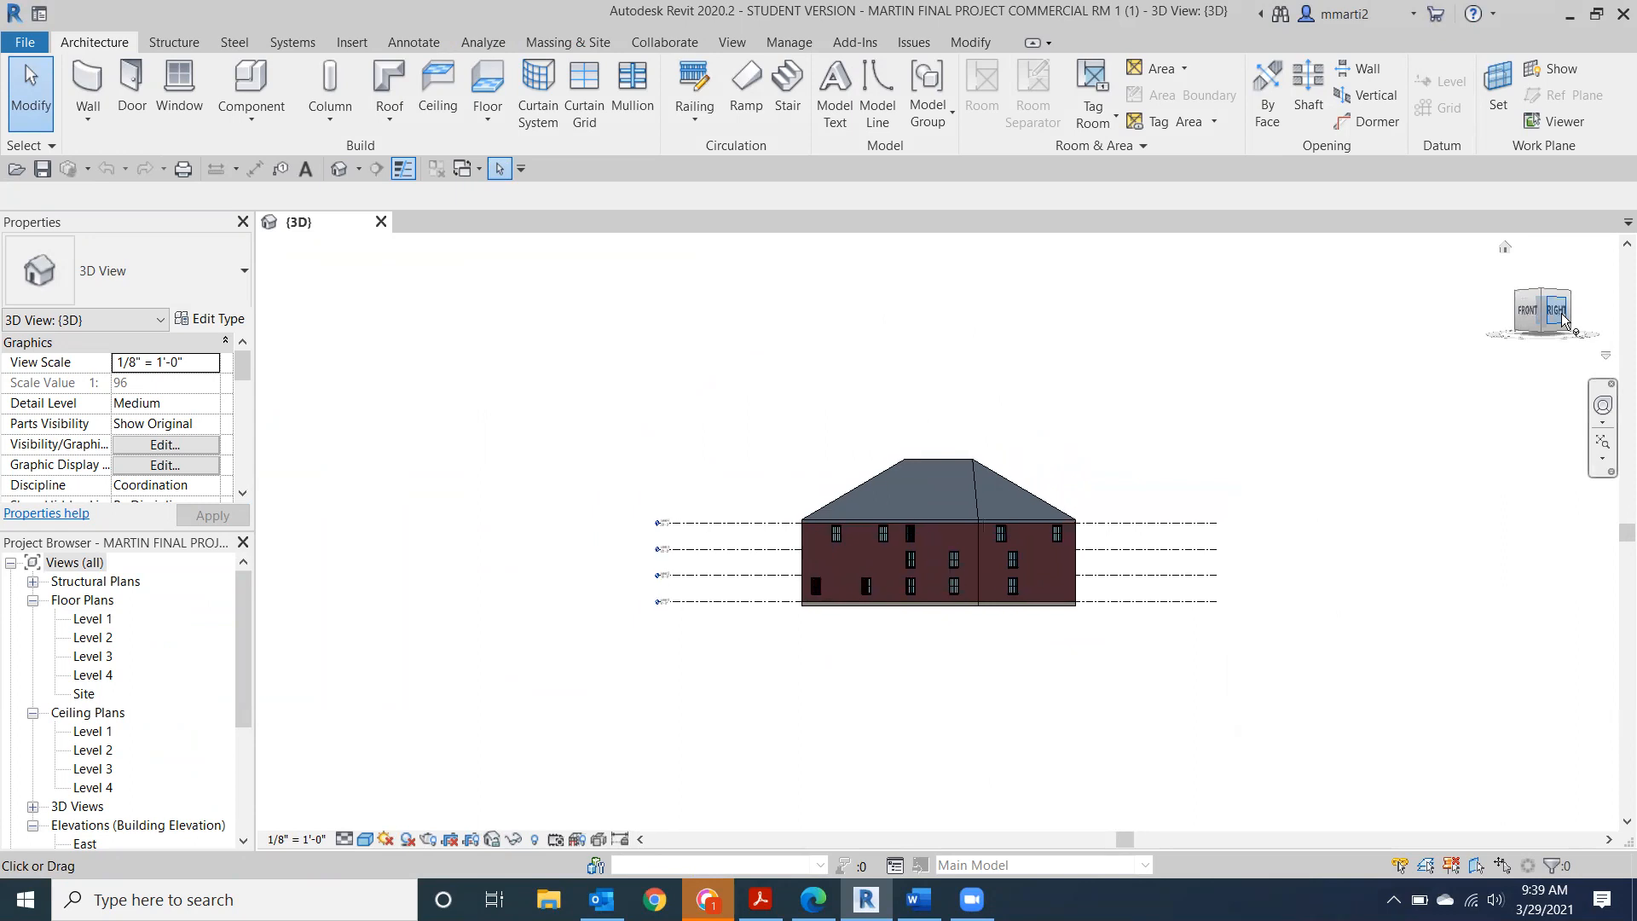
{"action": "scroll", "coordinate": [986, 555], "scroll_direction": "up", "scroll_amount": 3}
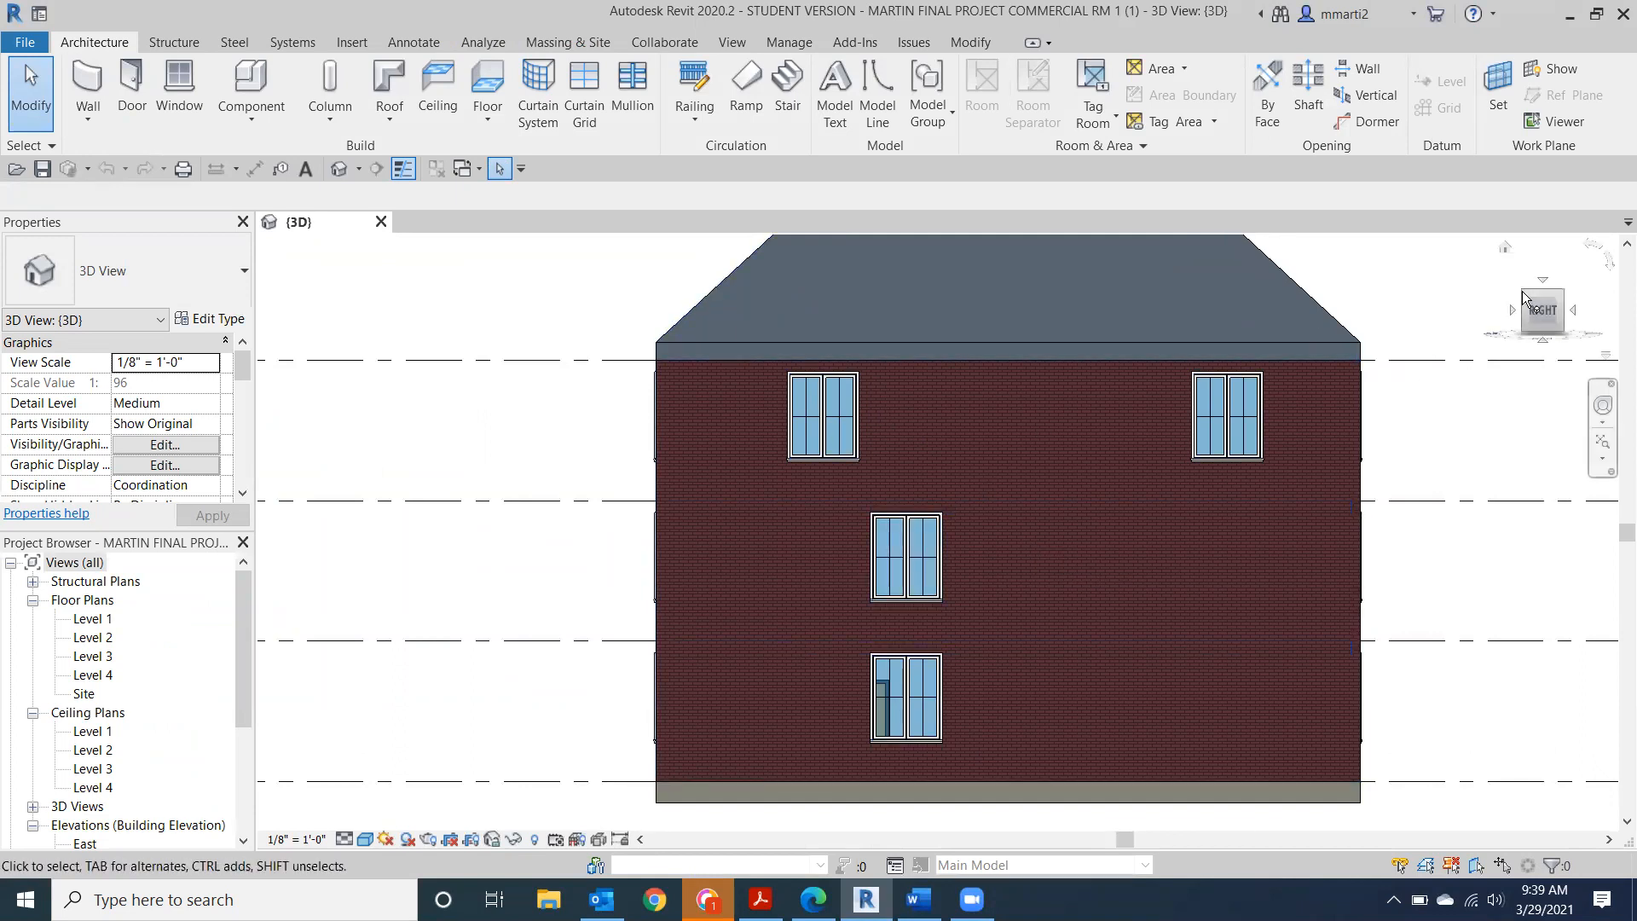
{"action": "left_click", "coordinate": [1559, 311]}
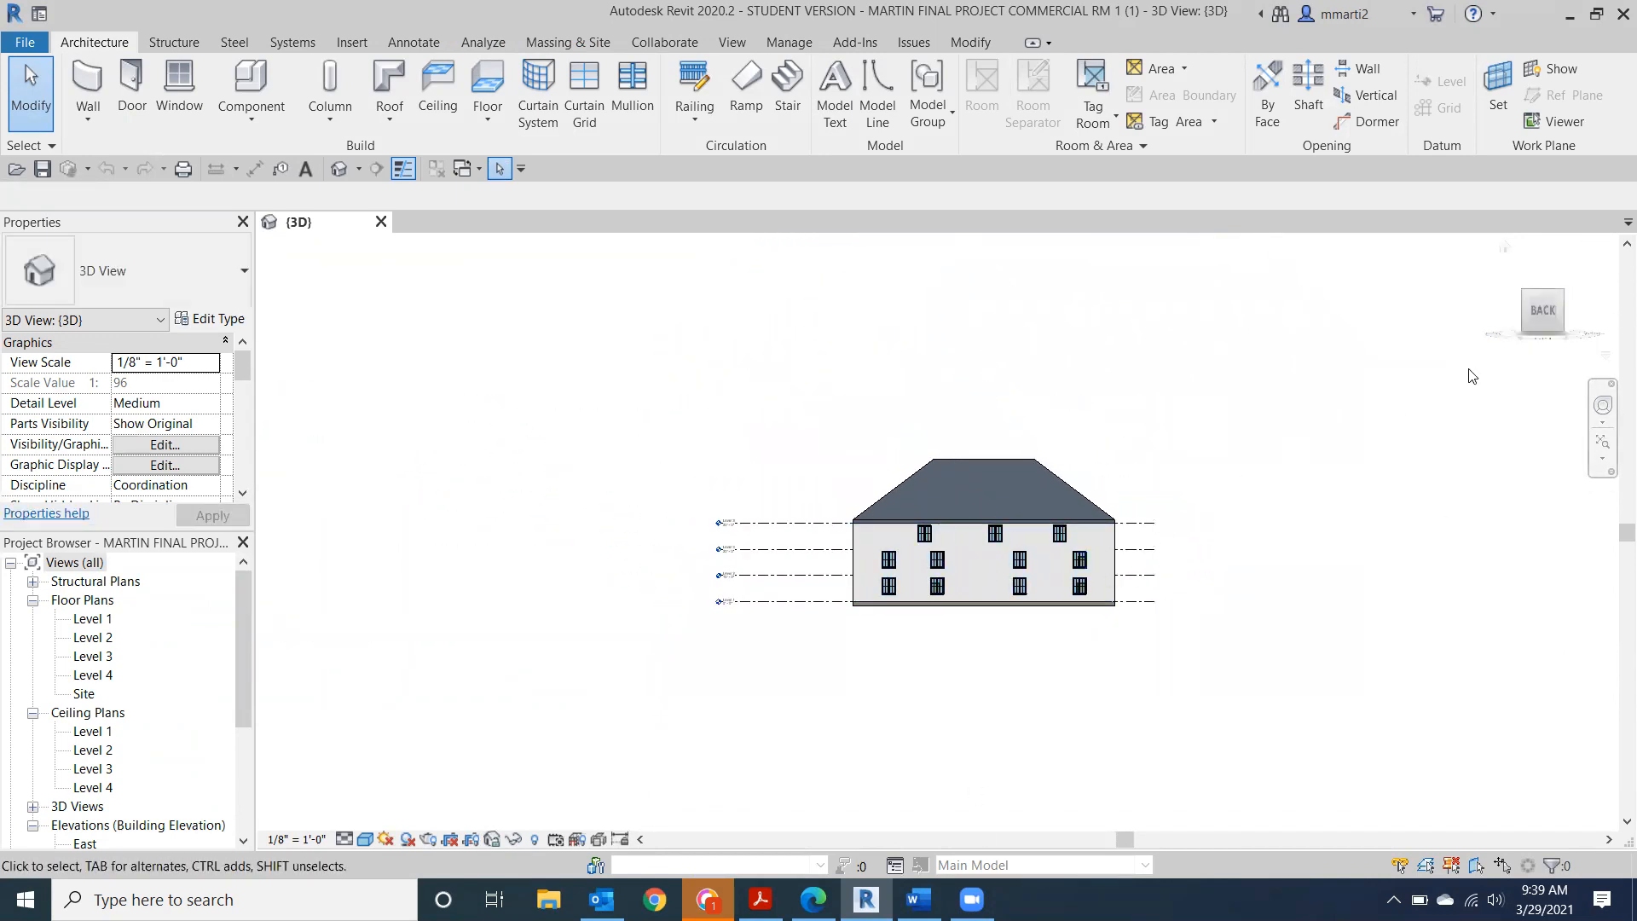
{"action": "left_click", "coordinate": [1560, 320]}
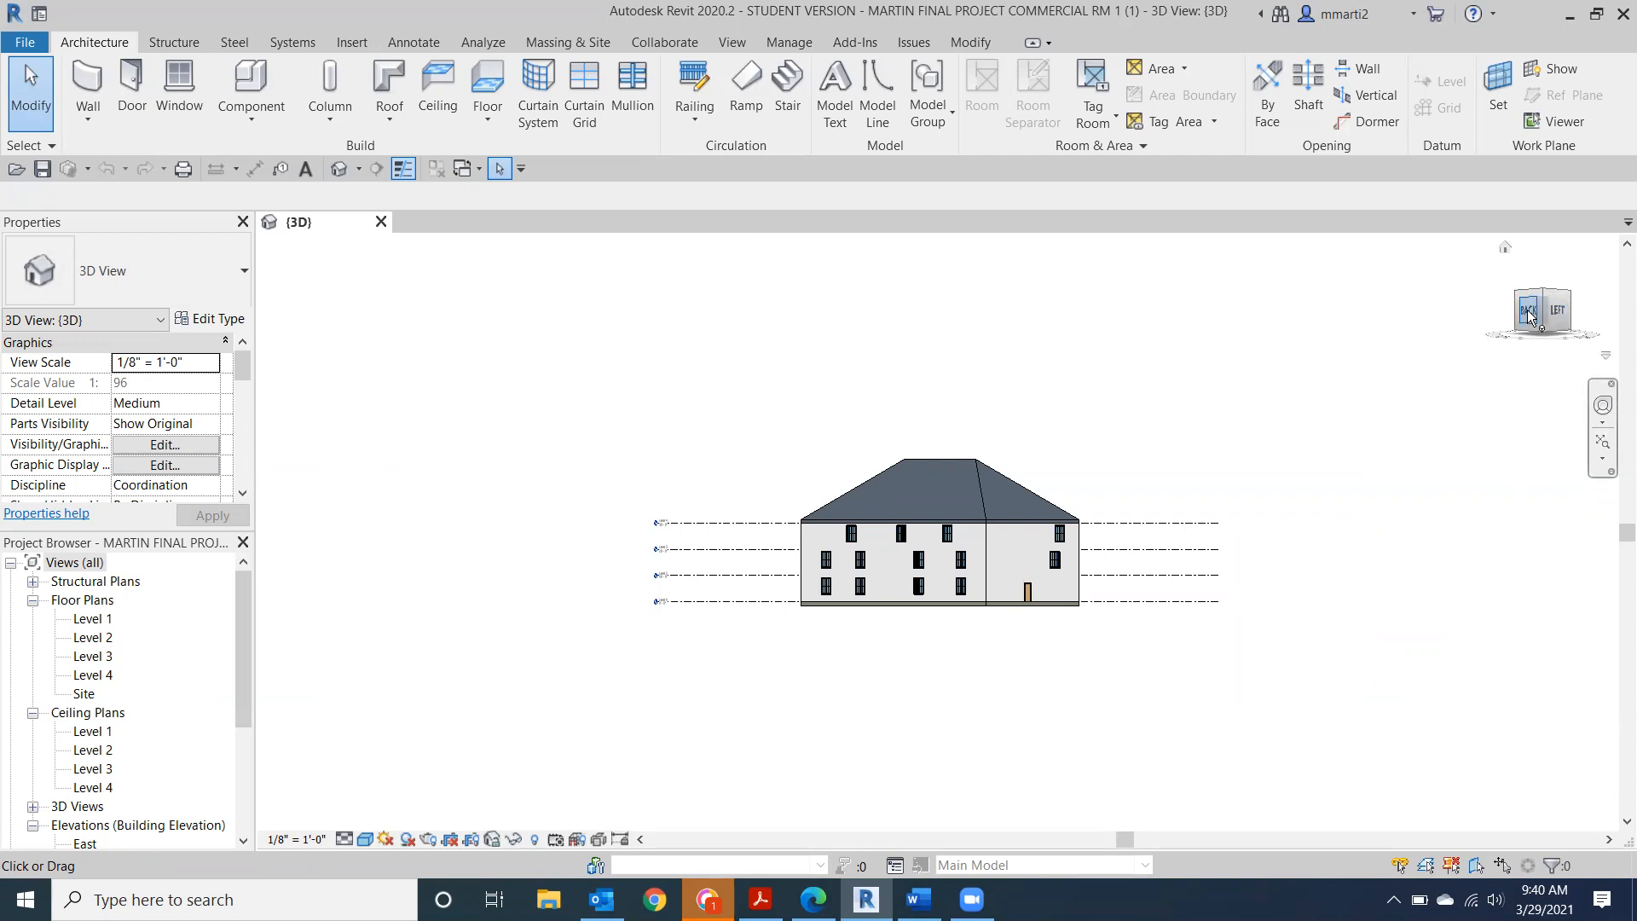
{"action": "left_click", "coordinate": [1528, 313]}
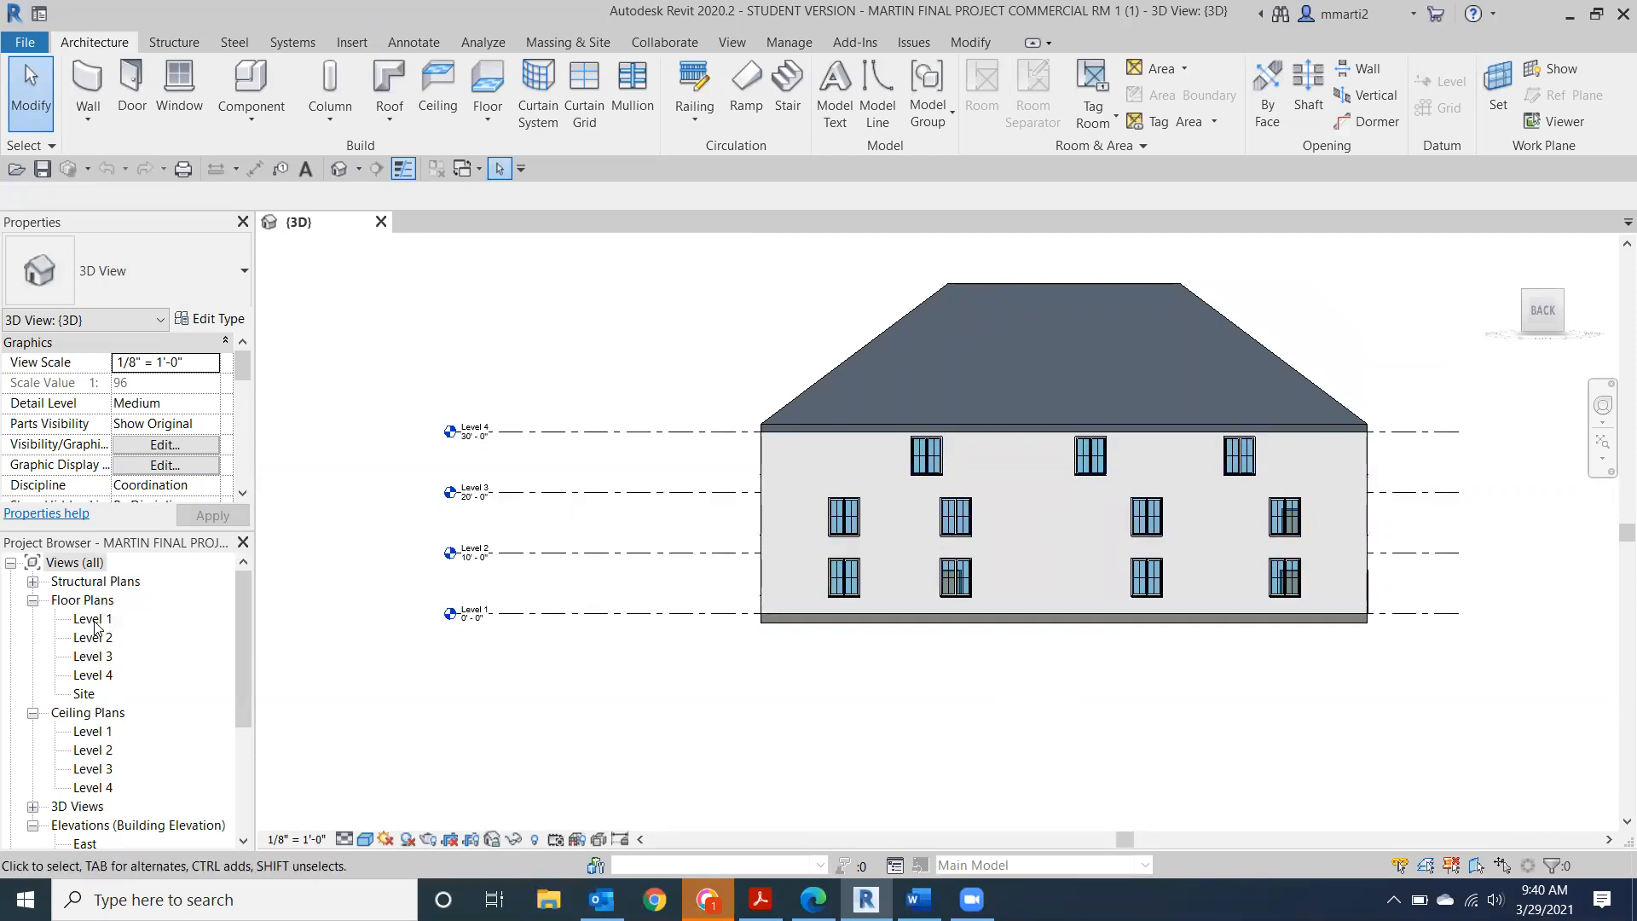
Open the Level 3 floor plan and inspect the middle window in the lower exterior wall.
{"action": "double_click", "coordinate": [96, 657]}
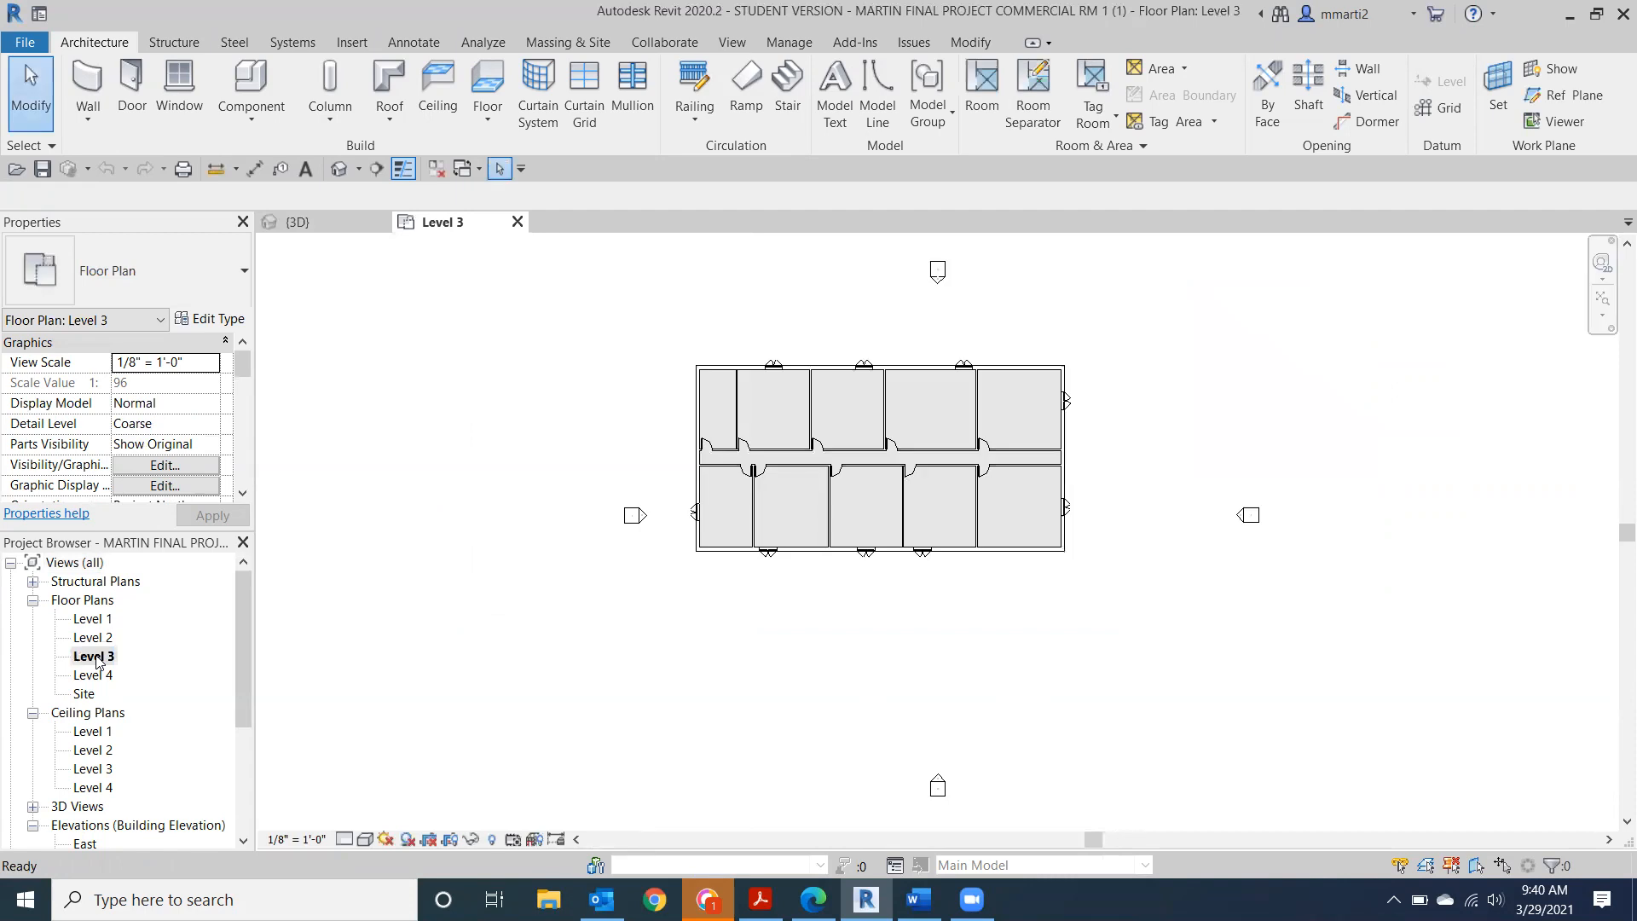
{"action": "scroll", "coordinate": [910, 530], "scroll_direction": "up", "scroll_amount": 4}
{"action": "scroll", "coordinate": [973, 610], "scroll_direction": "down", "scroll_amount": 1}
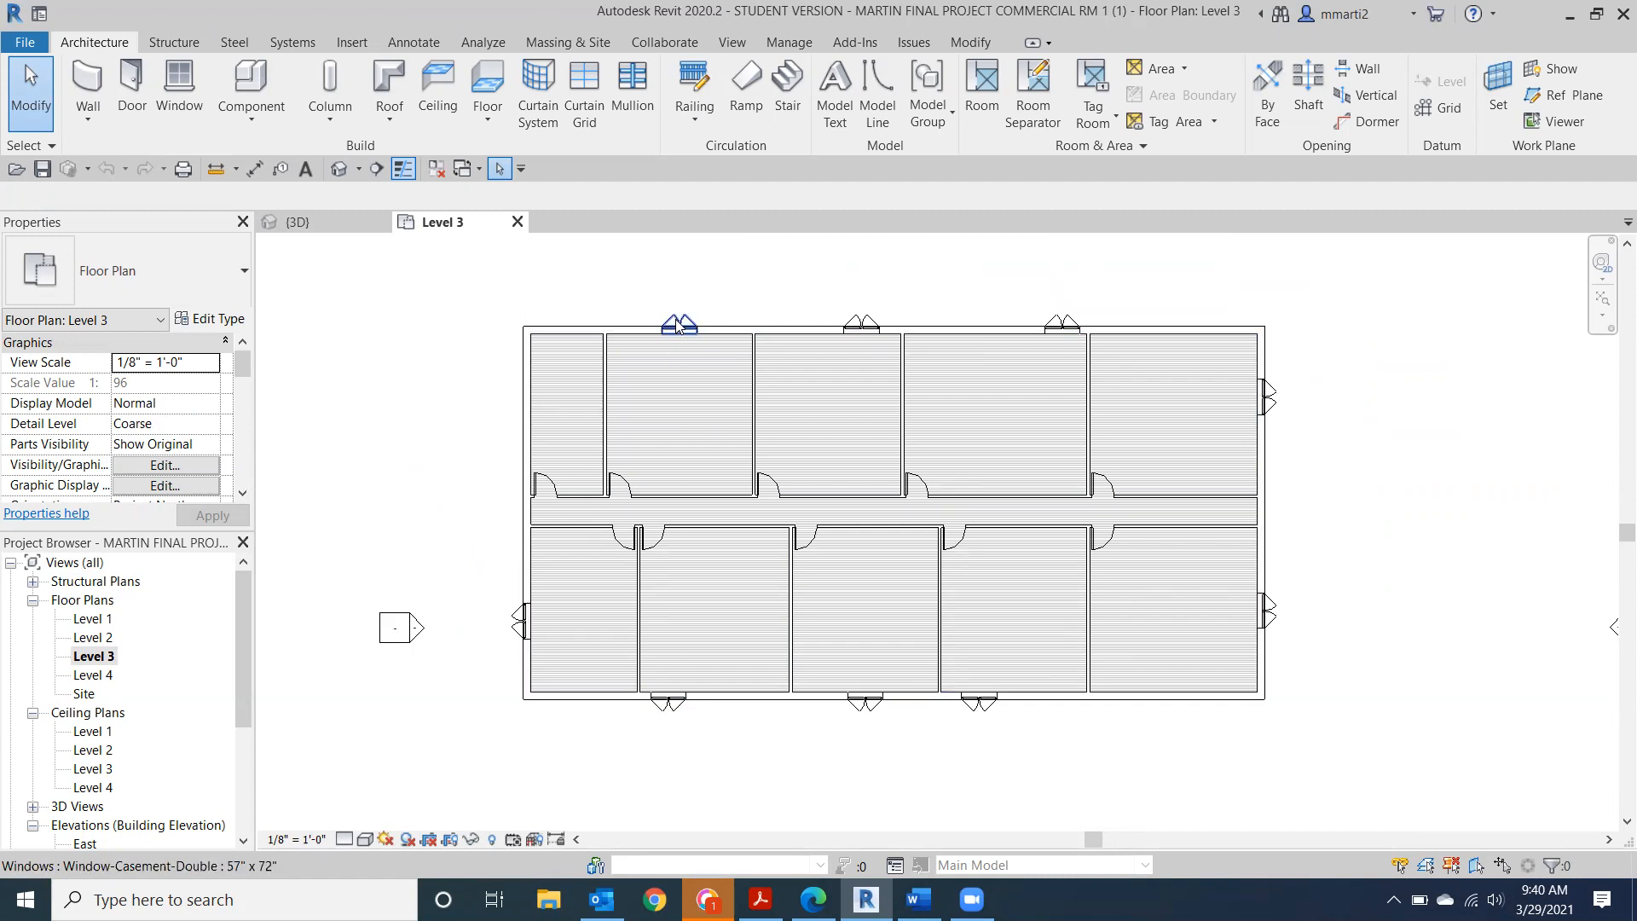
{"action": "left_click", "coordinate": [862, 714]}
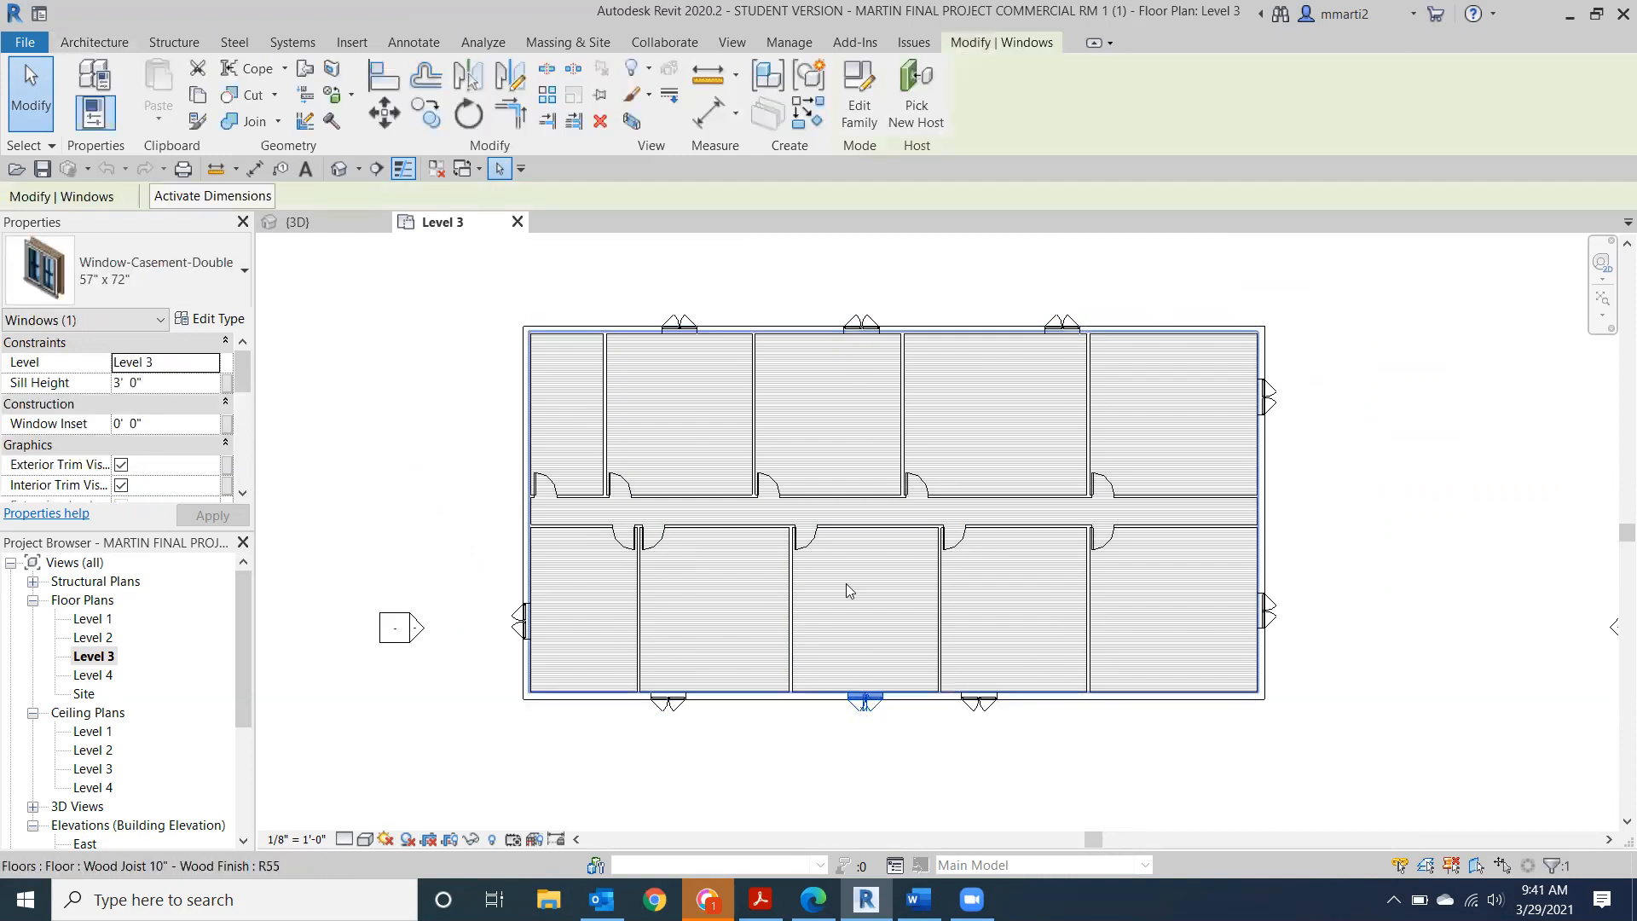
{"action": "left_click", "coordinate": [537, 788]}
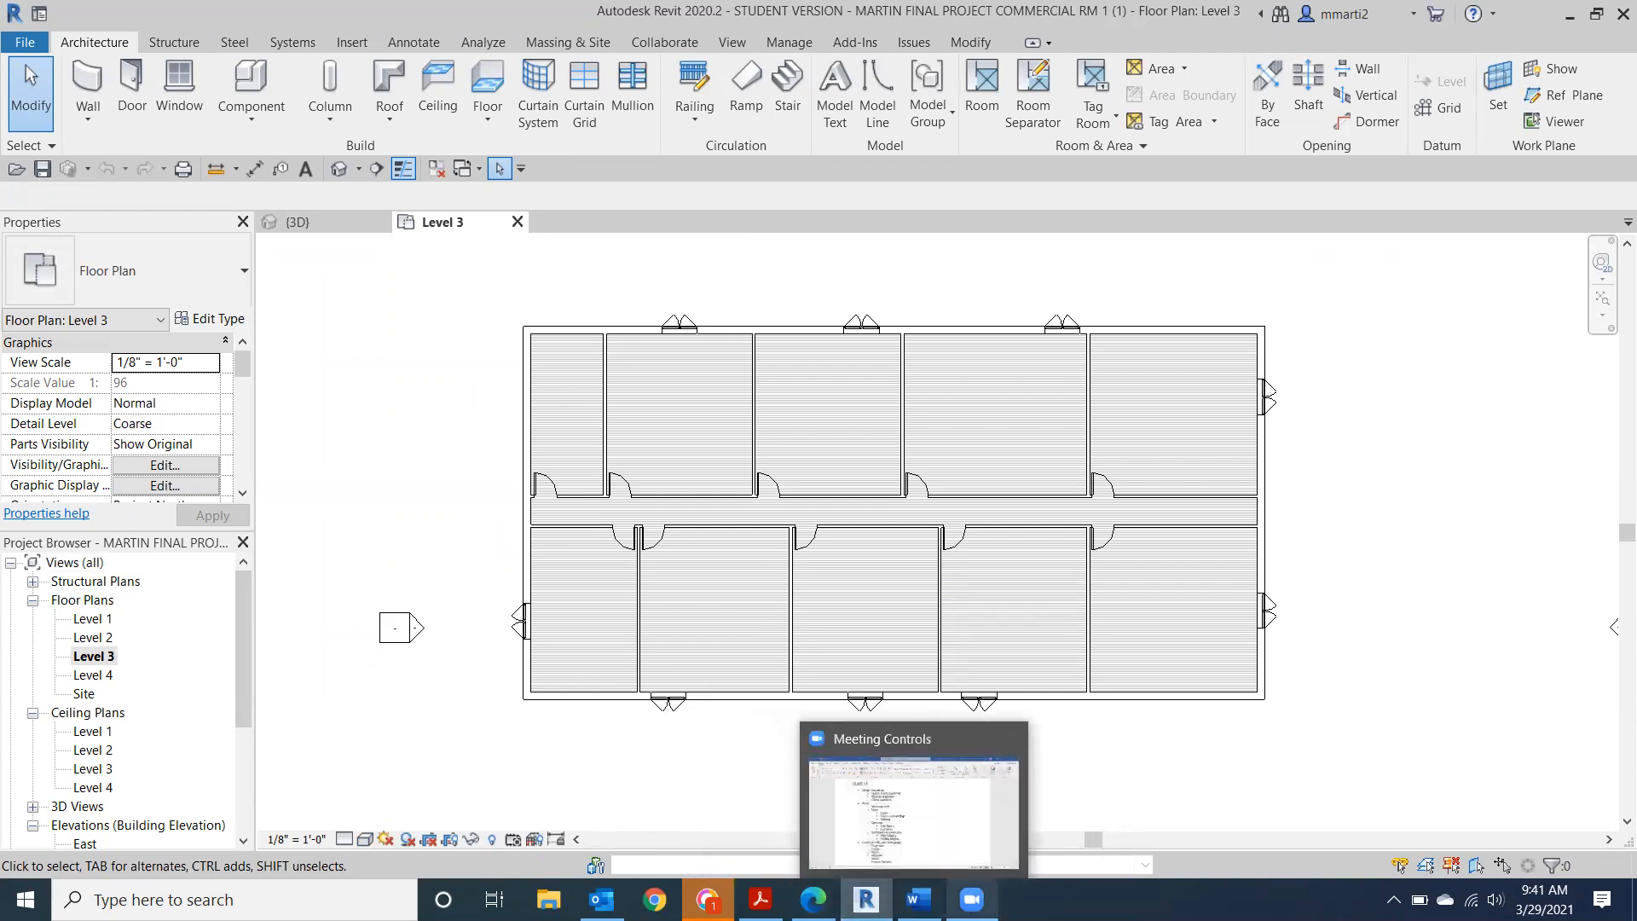
Consult the Class 13 outline in Word and return to Revit to open the Level 2 floor plan.
{"action": "left_click", "coordinate": [918, 899]}
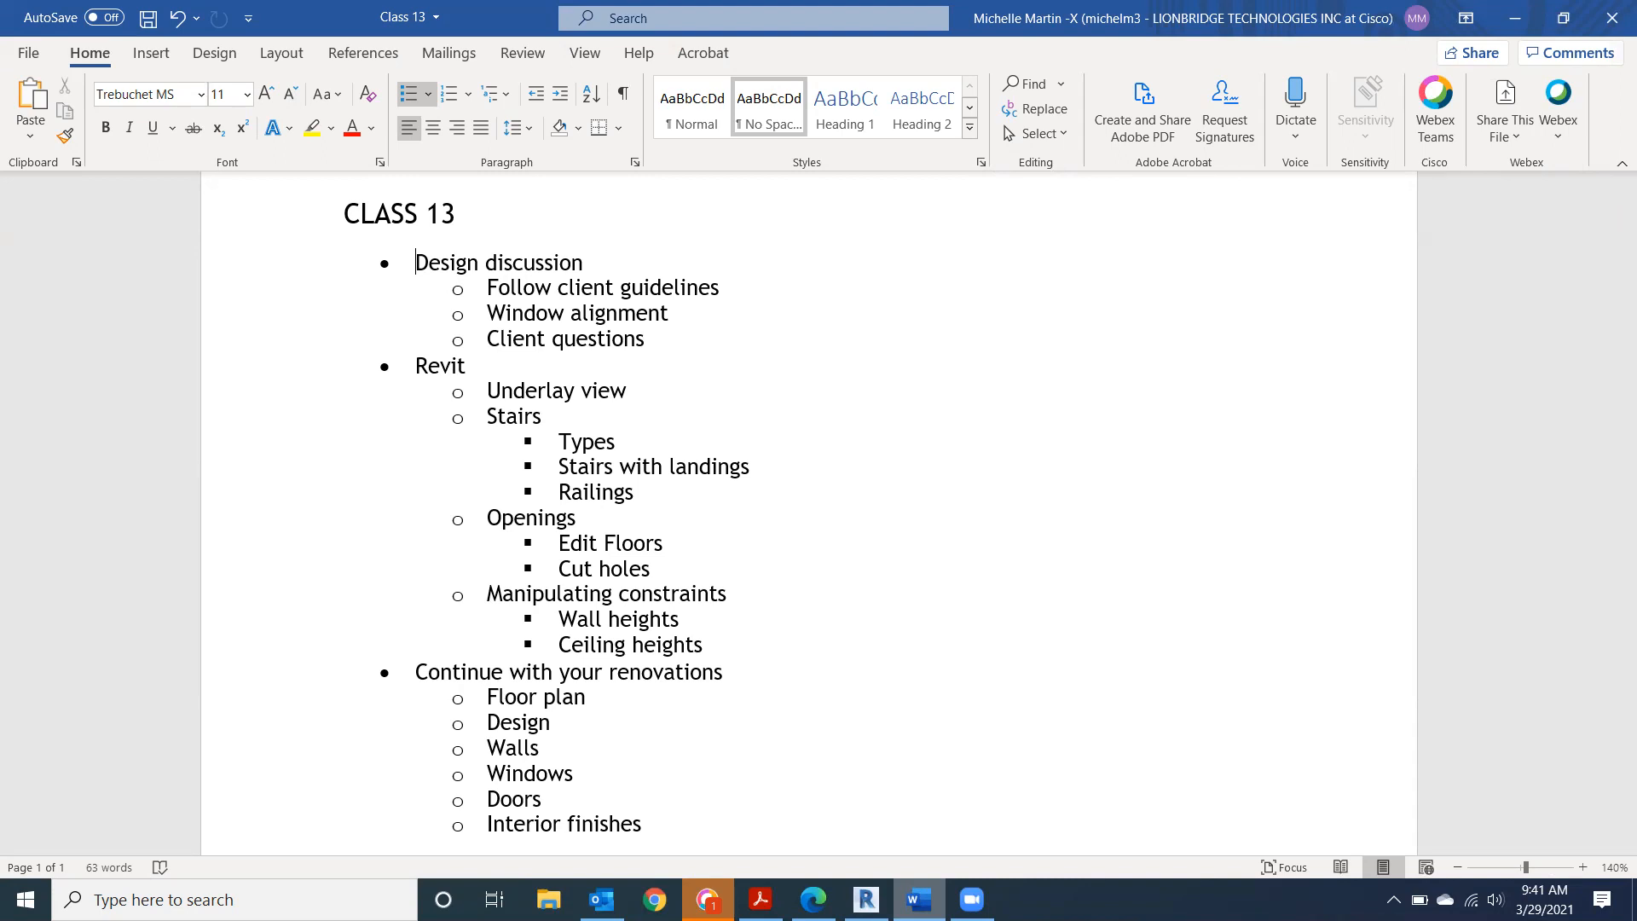
{"action": "key", "text": "alt+Tab"}
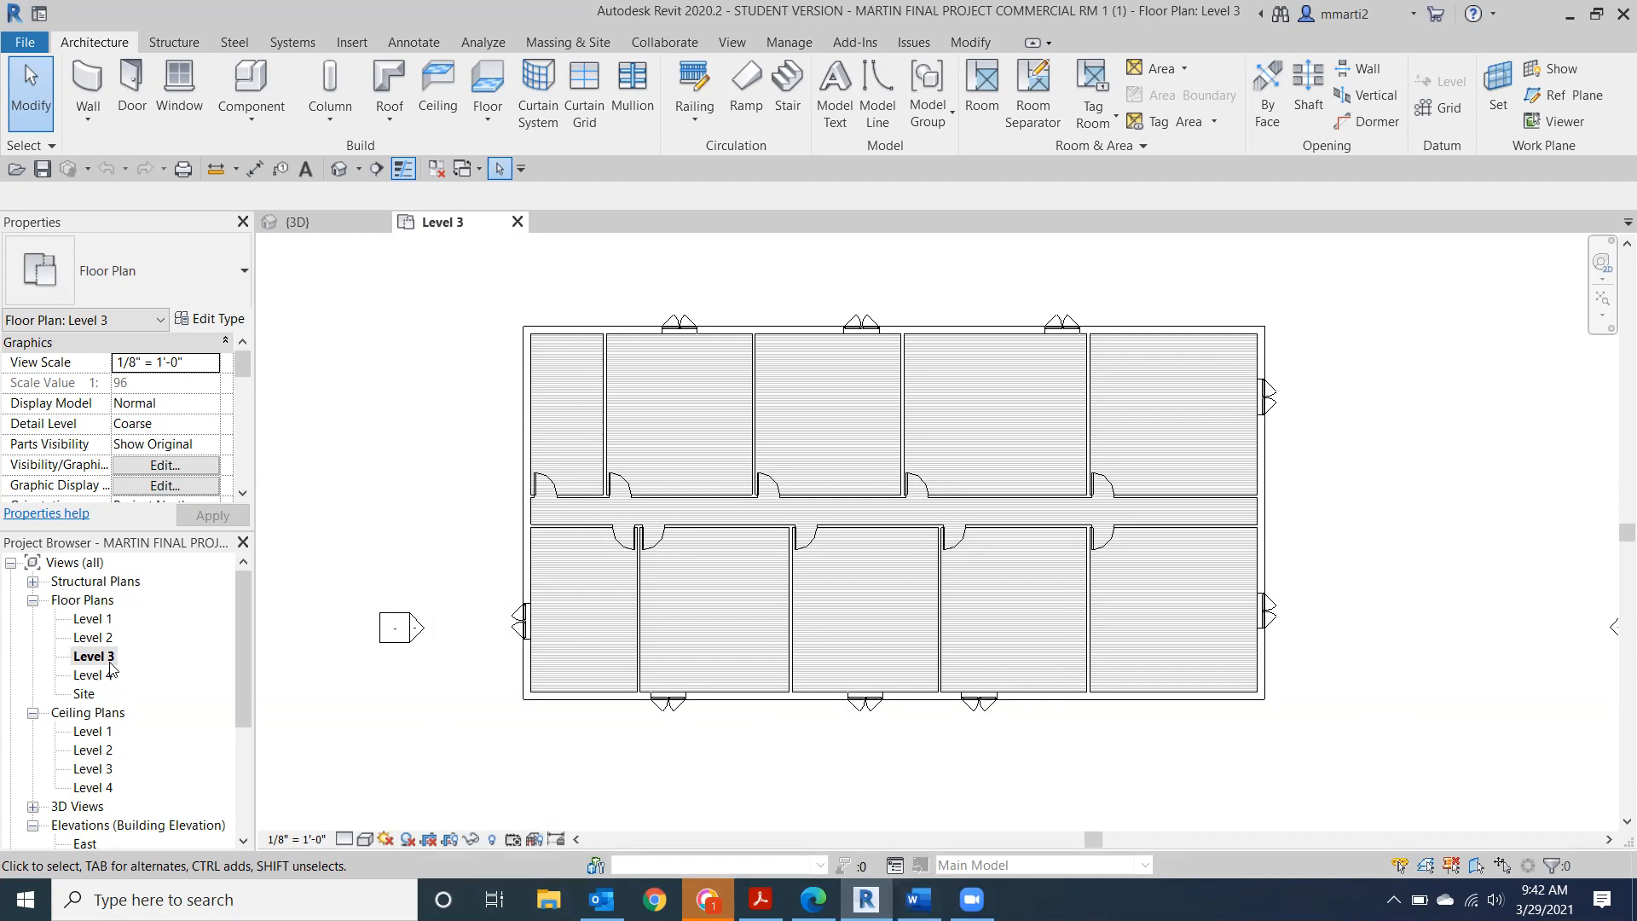
{"action": "double_click", "coordinate": [94, 638]}
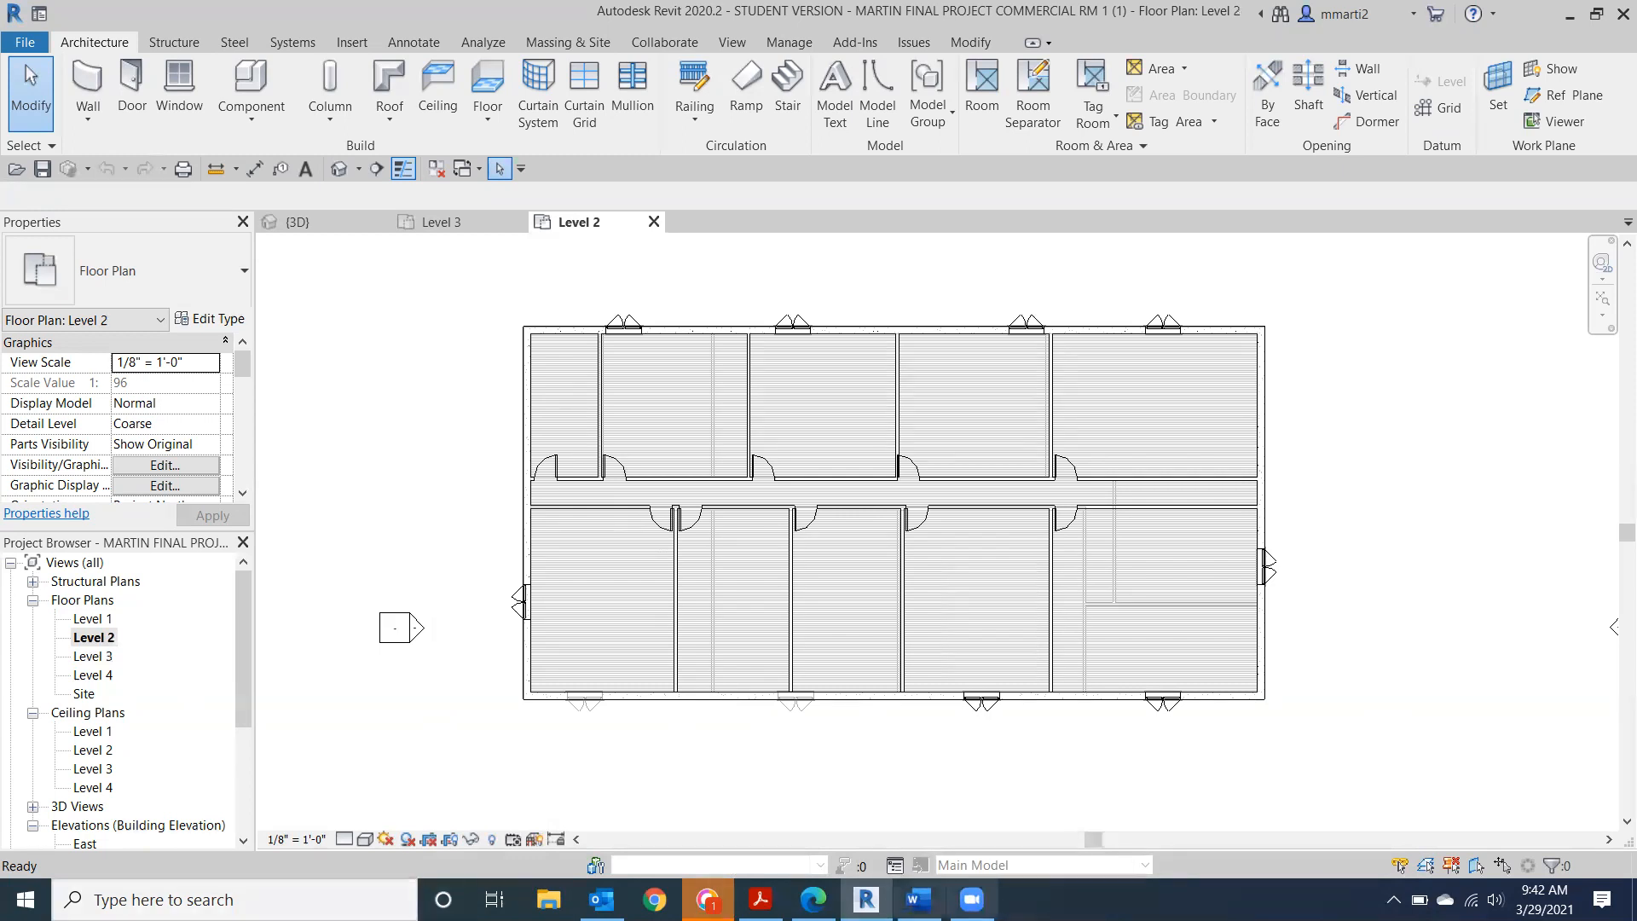
Review the initial request in the browser's Schematic Design Phase document and return to the Class 13 outline in Word.
{"action": "mouse_move", "coordinate": [918, 899]}
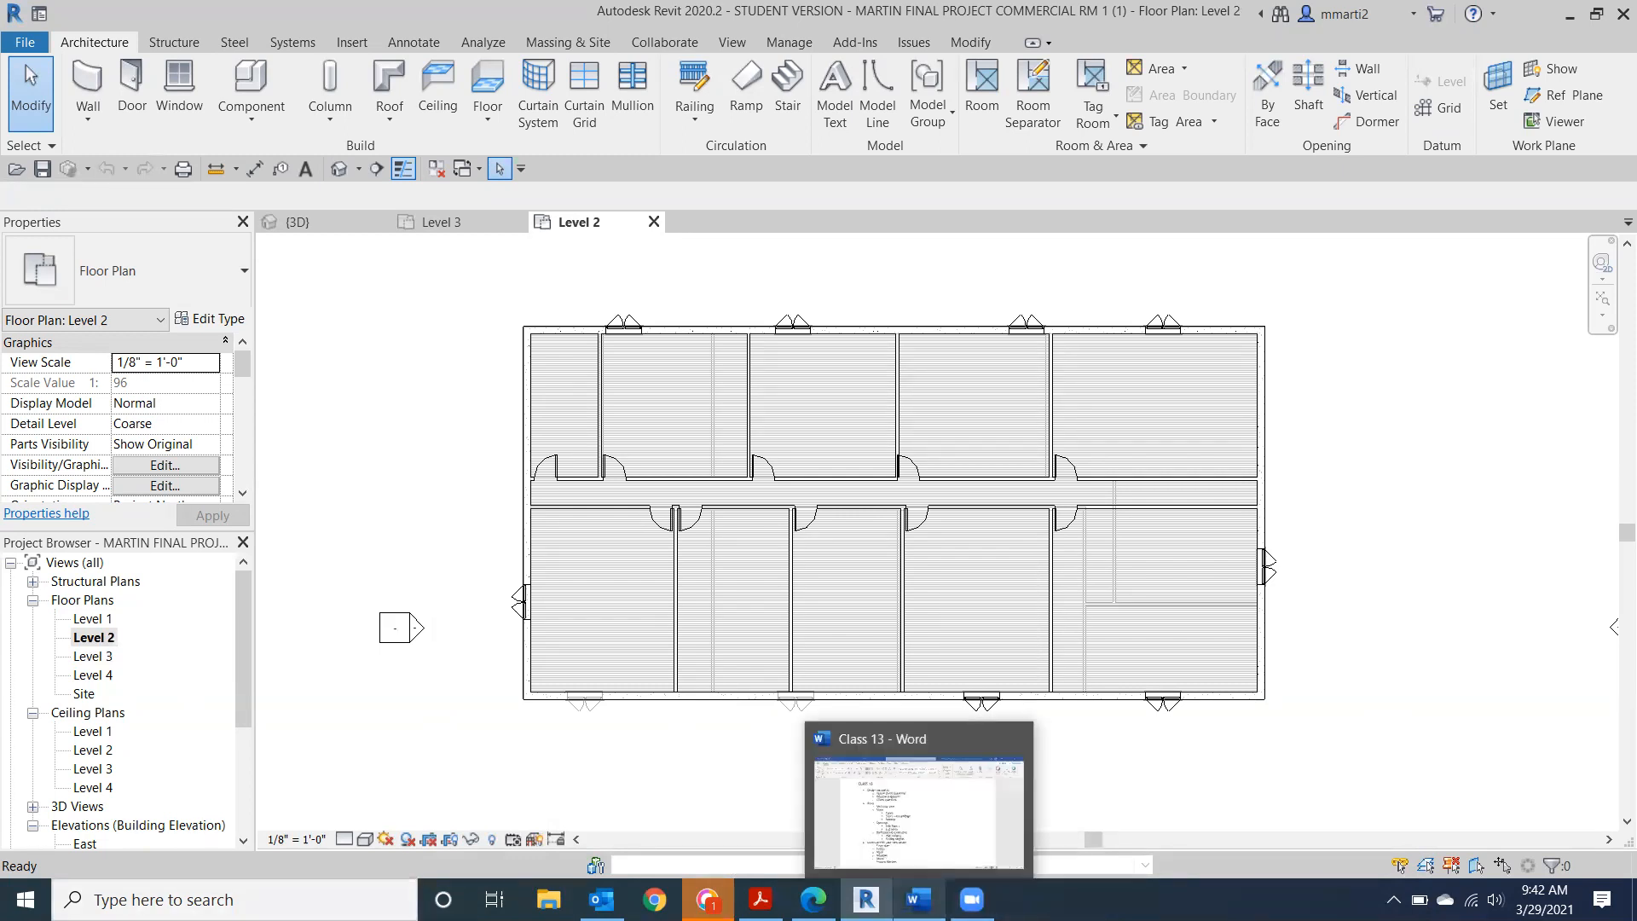
{"action": "mouse_move", "coordinate": [813, 899]}
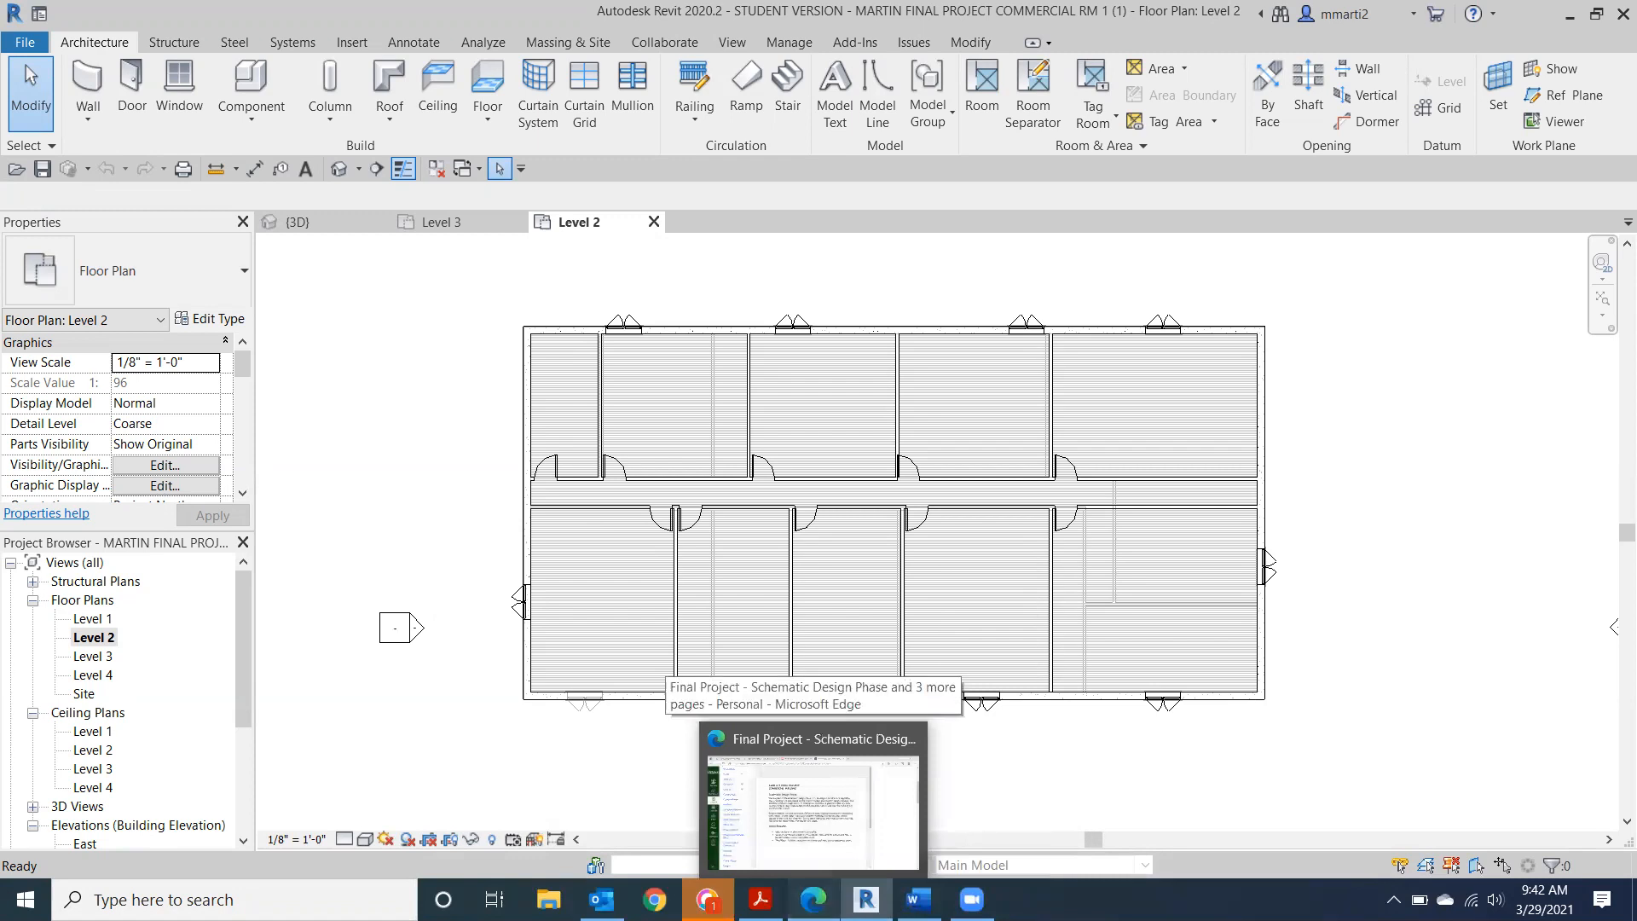
{"action": "left_click", "coordinate": [811, 805]}
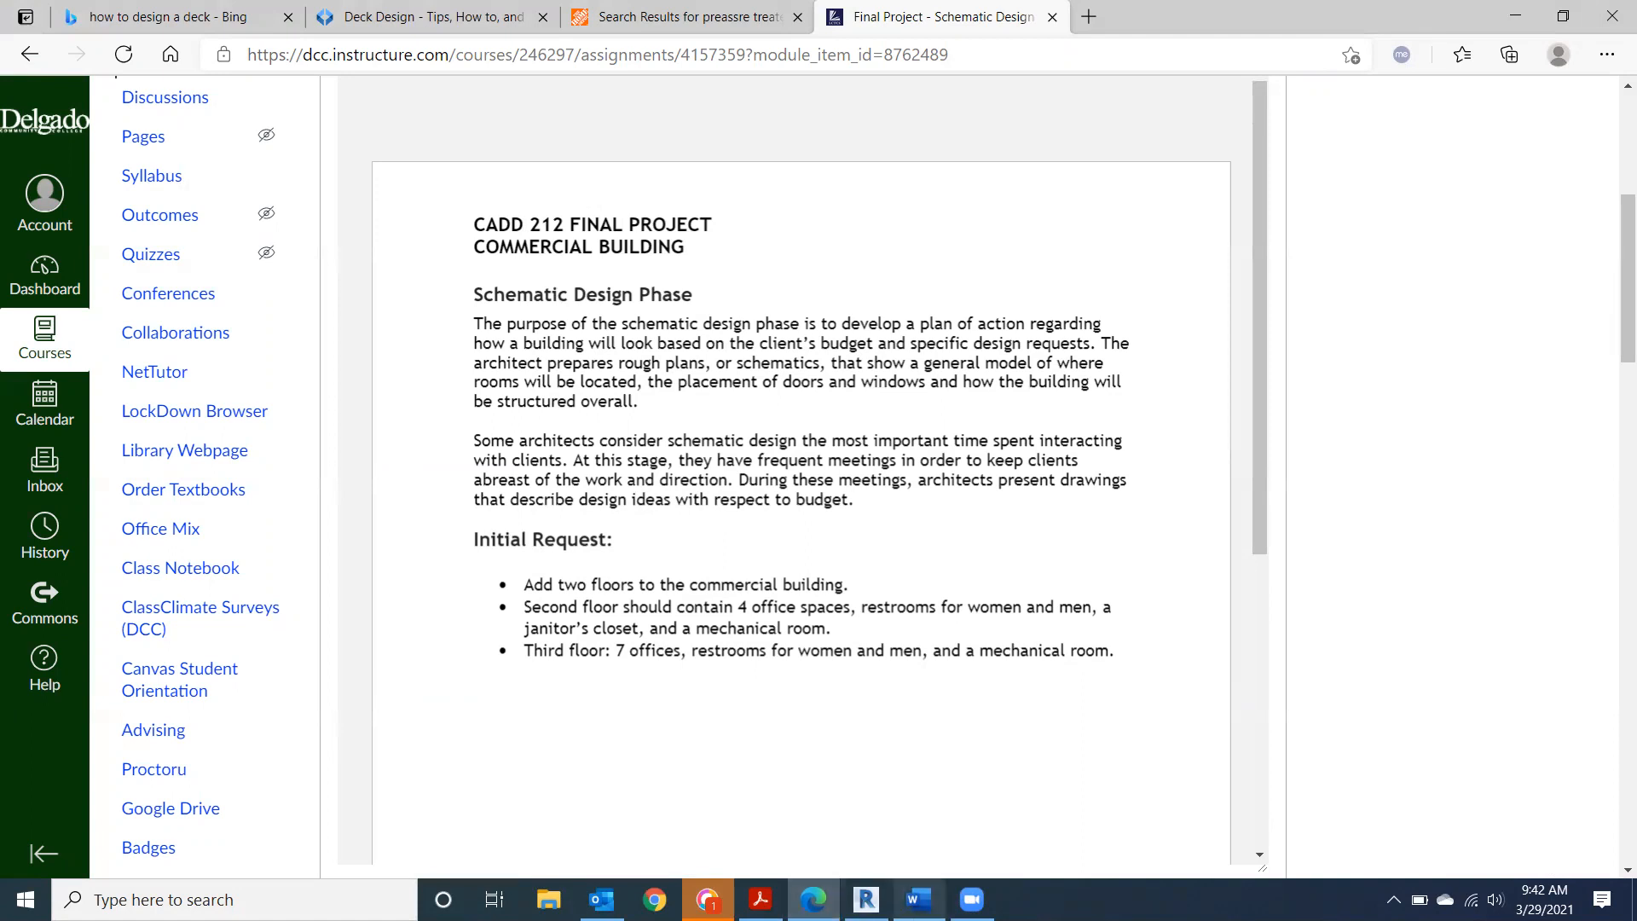
{"action": "mouse_move", "coordinate": [918, 899]}
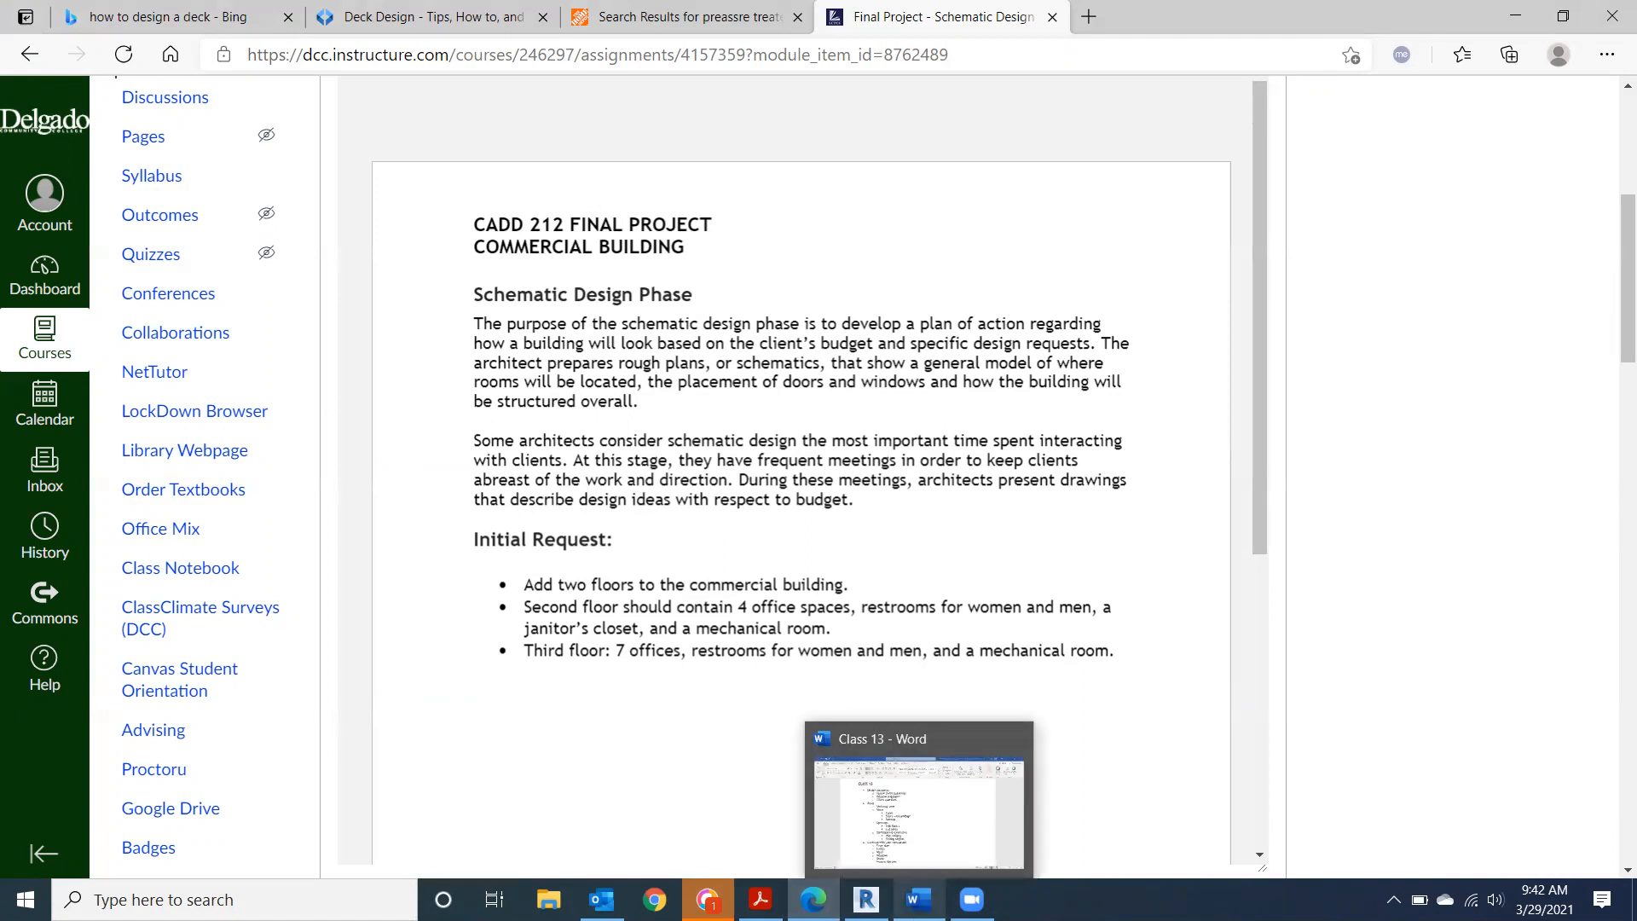
{"action": "left_click", "coordinate": [918, 900]}
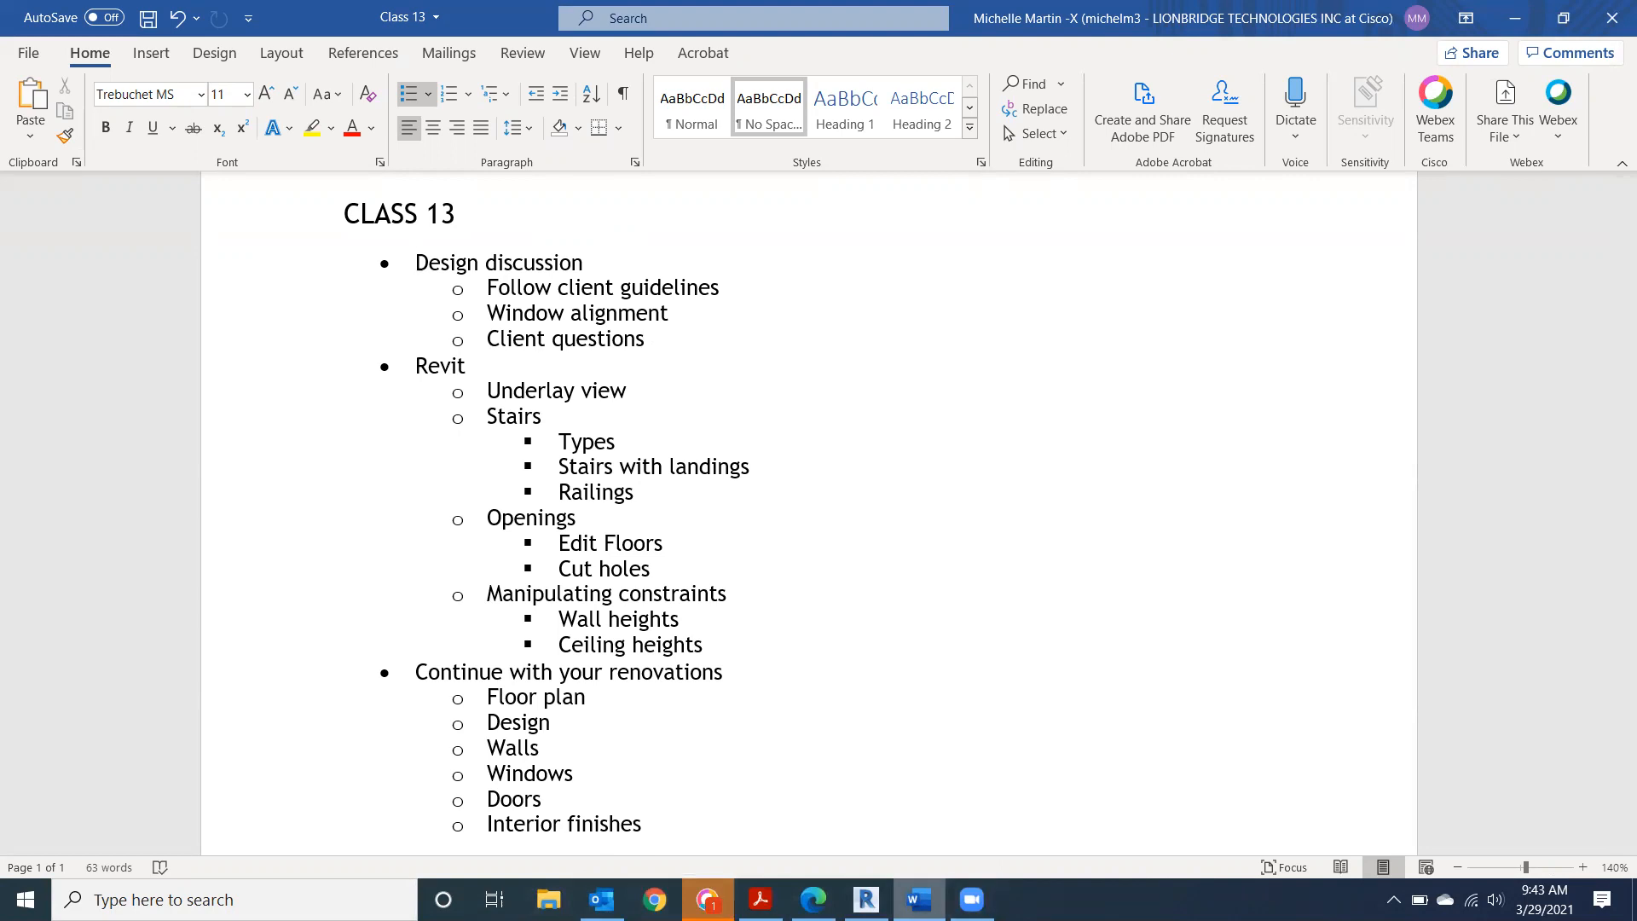
Switch back to Revit and open the Level 1 floor plan.
{"action": "mouse_move", "coordinate": [919, 899]}
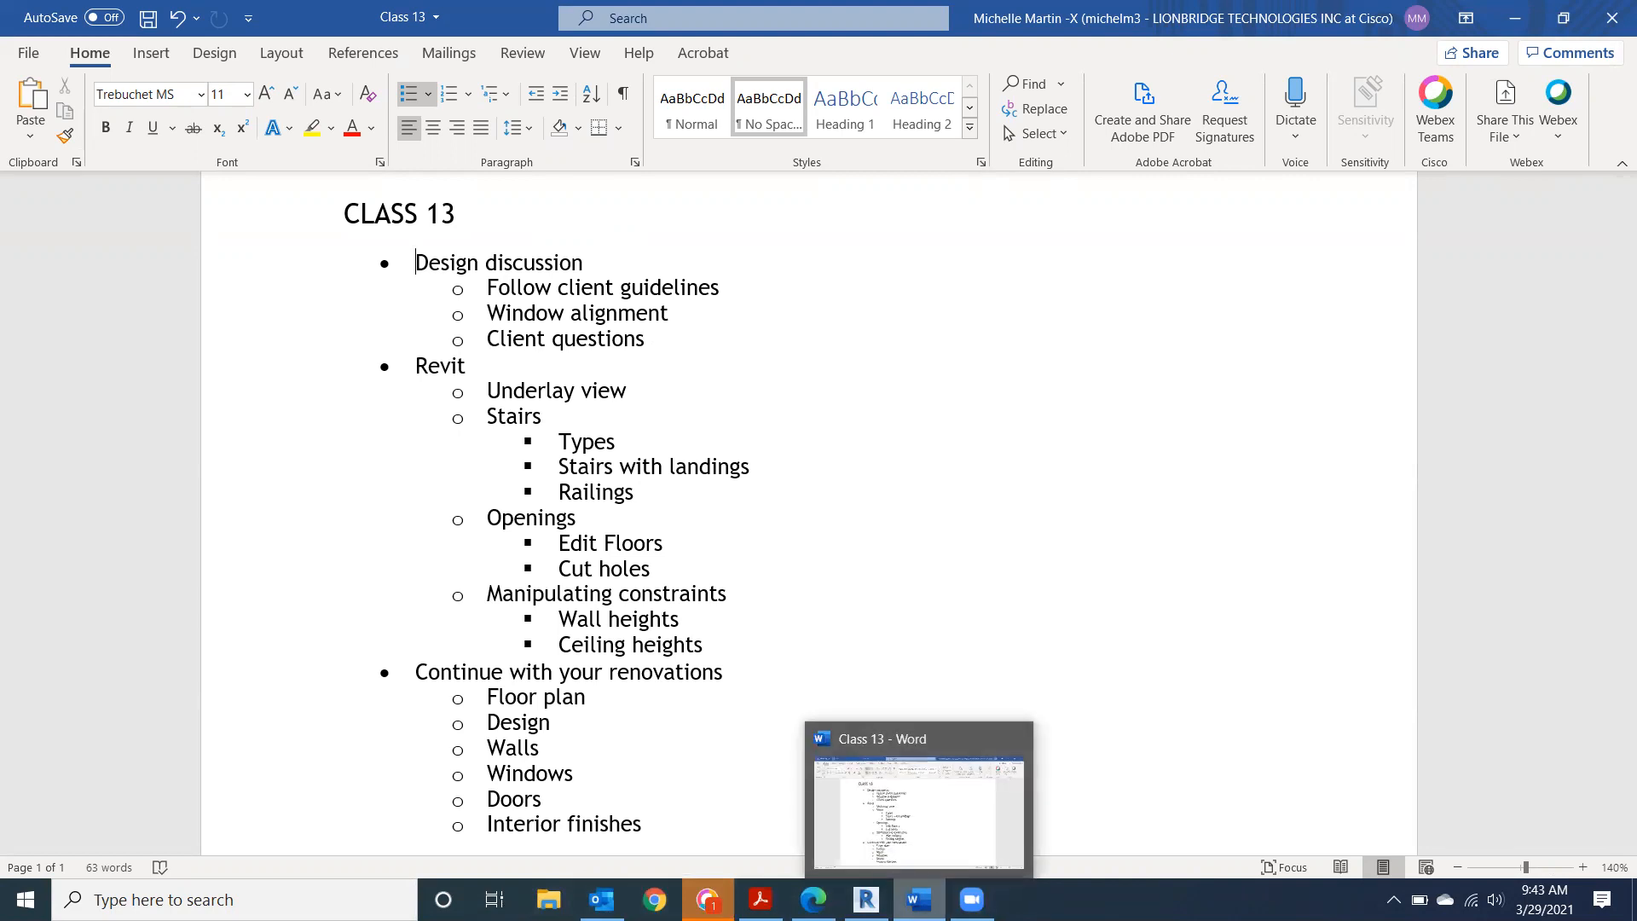
{"action": "left_click", "coordinate": [866, 899]}
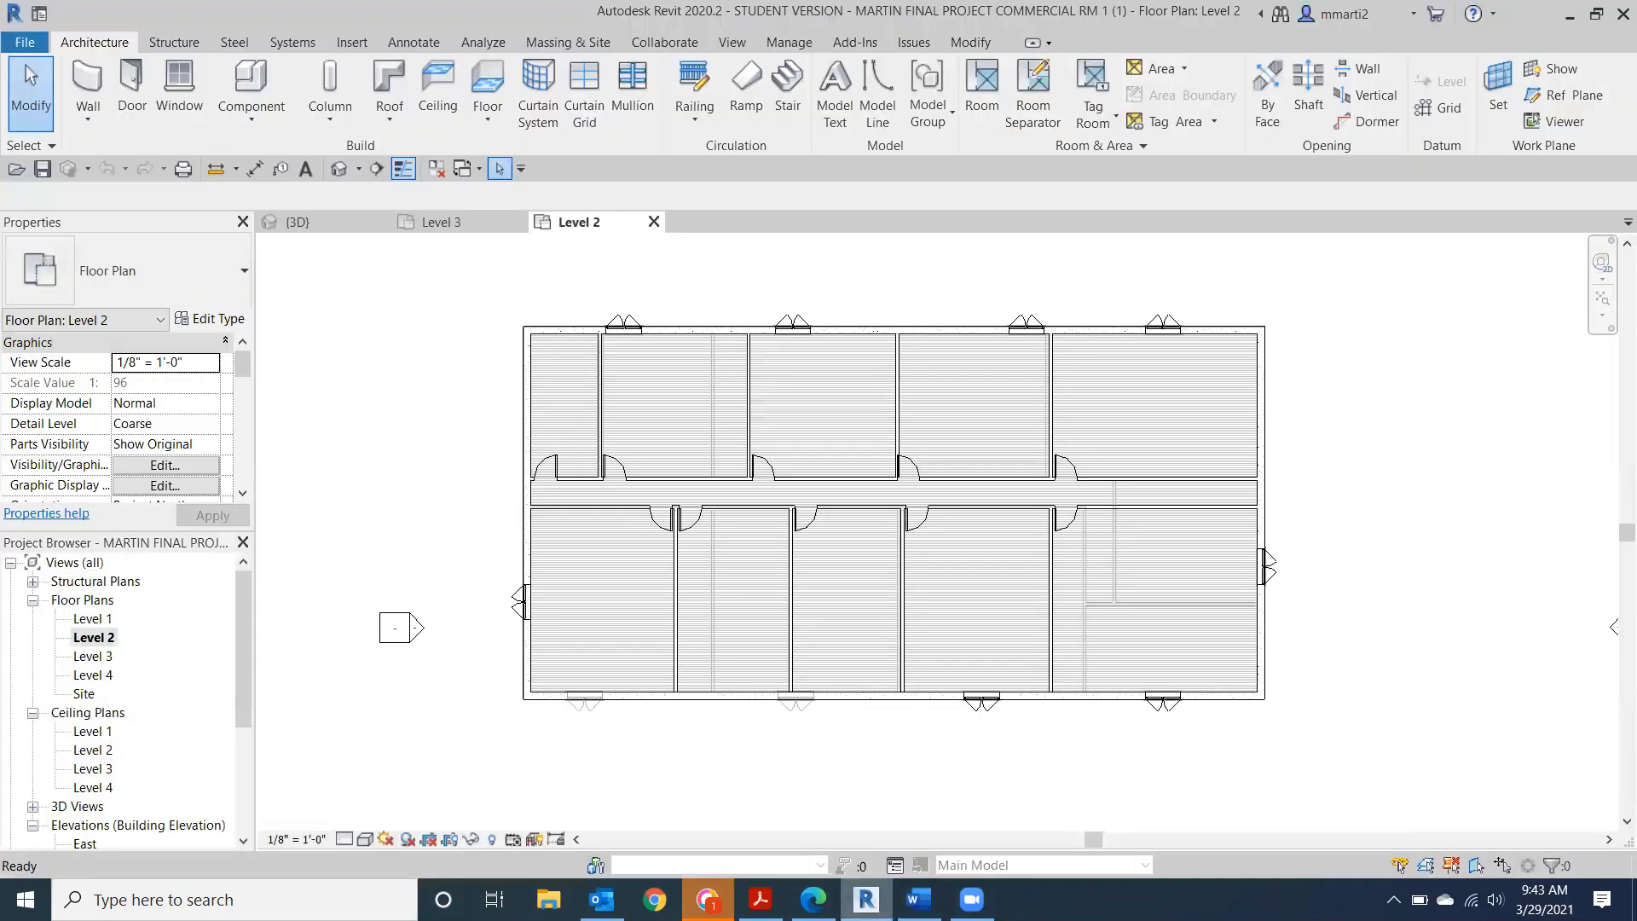
{"action": "double_click", "coordinate": [90, 618]}
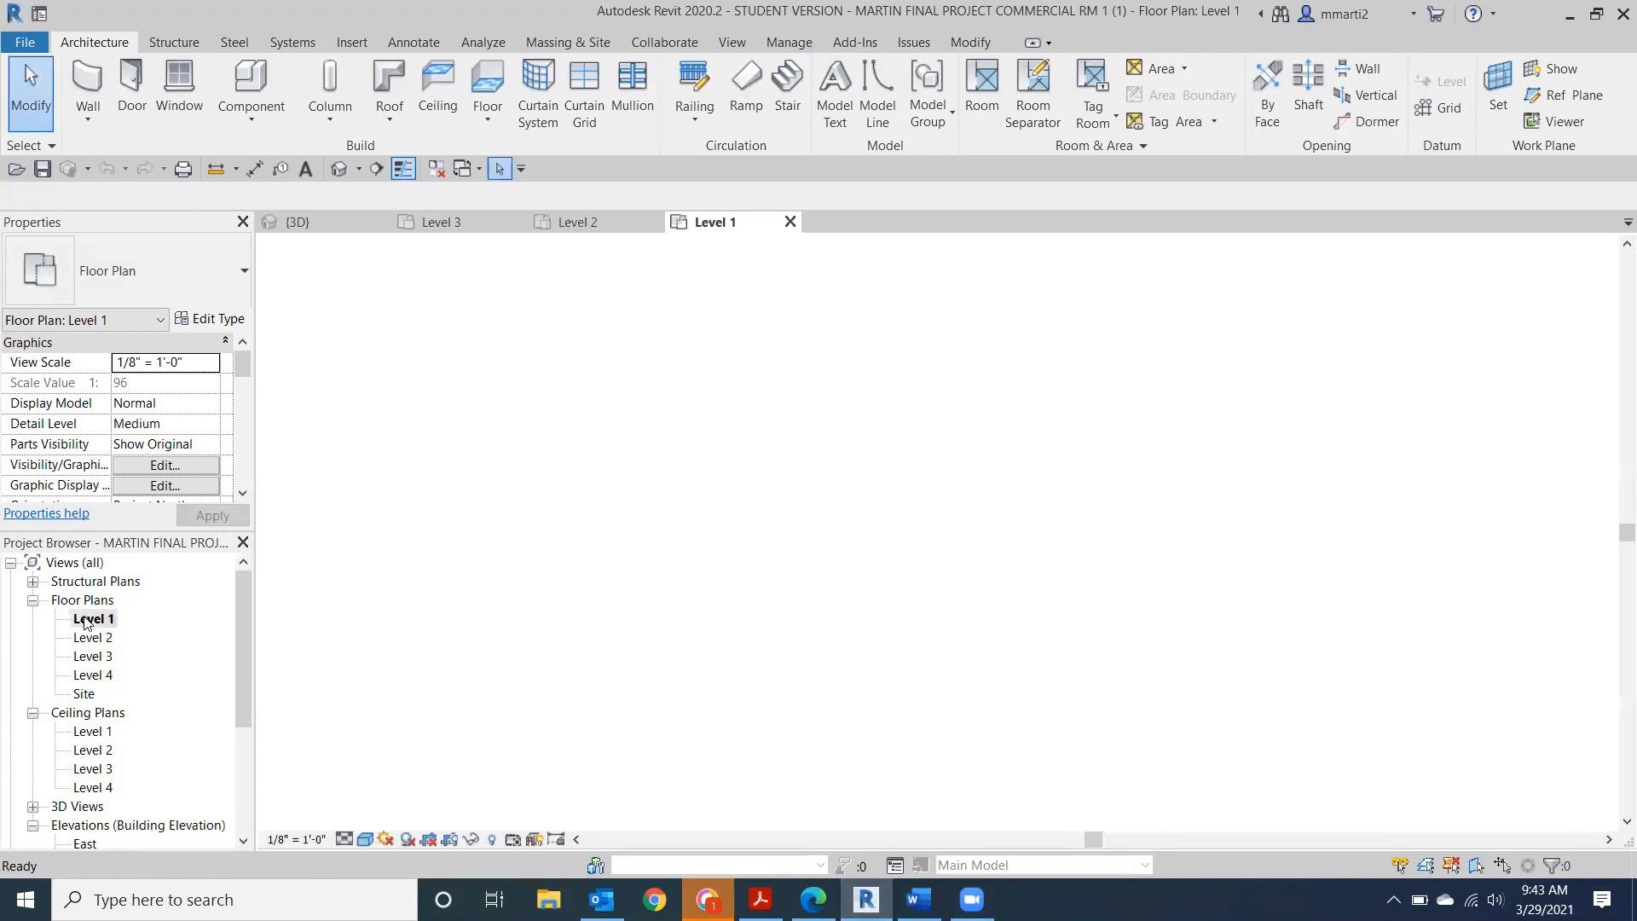
Set the Level 1 floor plan's visual style to Hidden Line and open the Level 2 floor plan.
{"action": "left_click", "coordinate": [366, 839]}
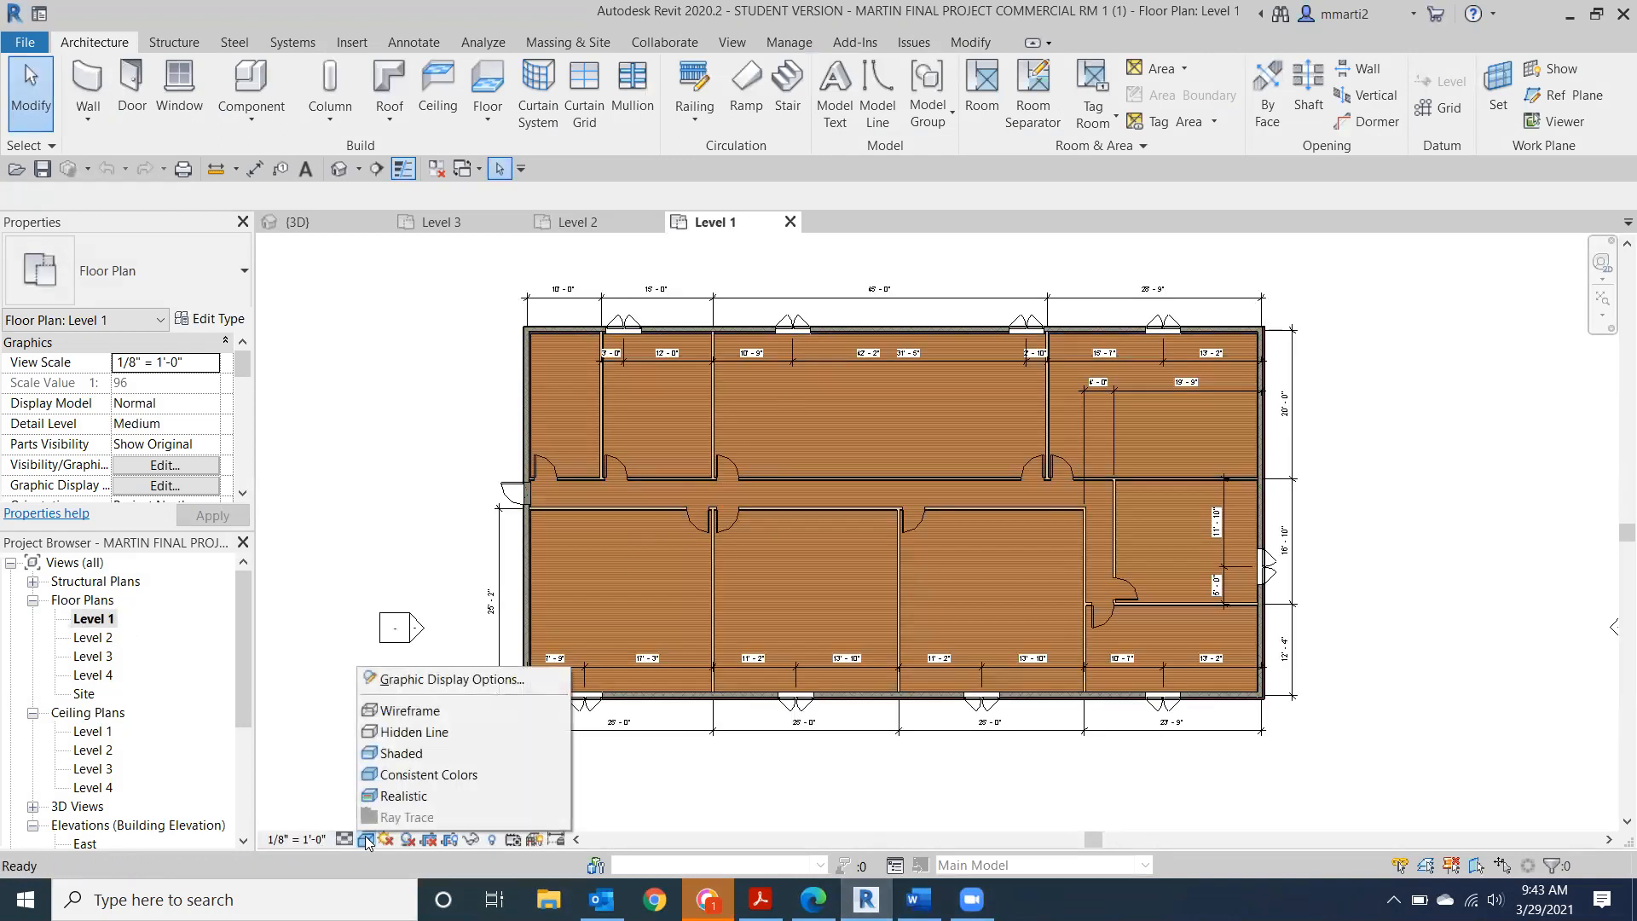
{"action": "left_click", "coordinate": [394, 737]}
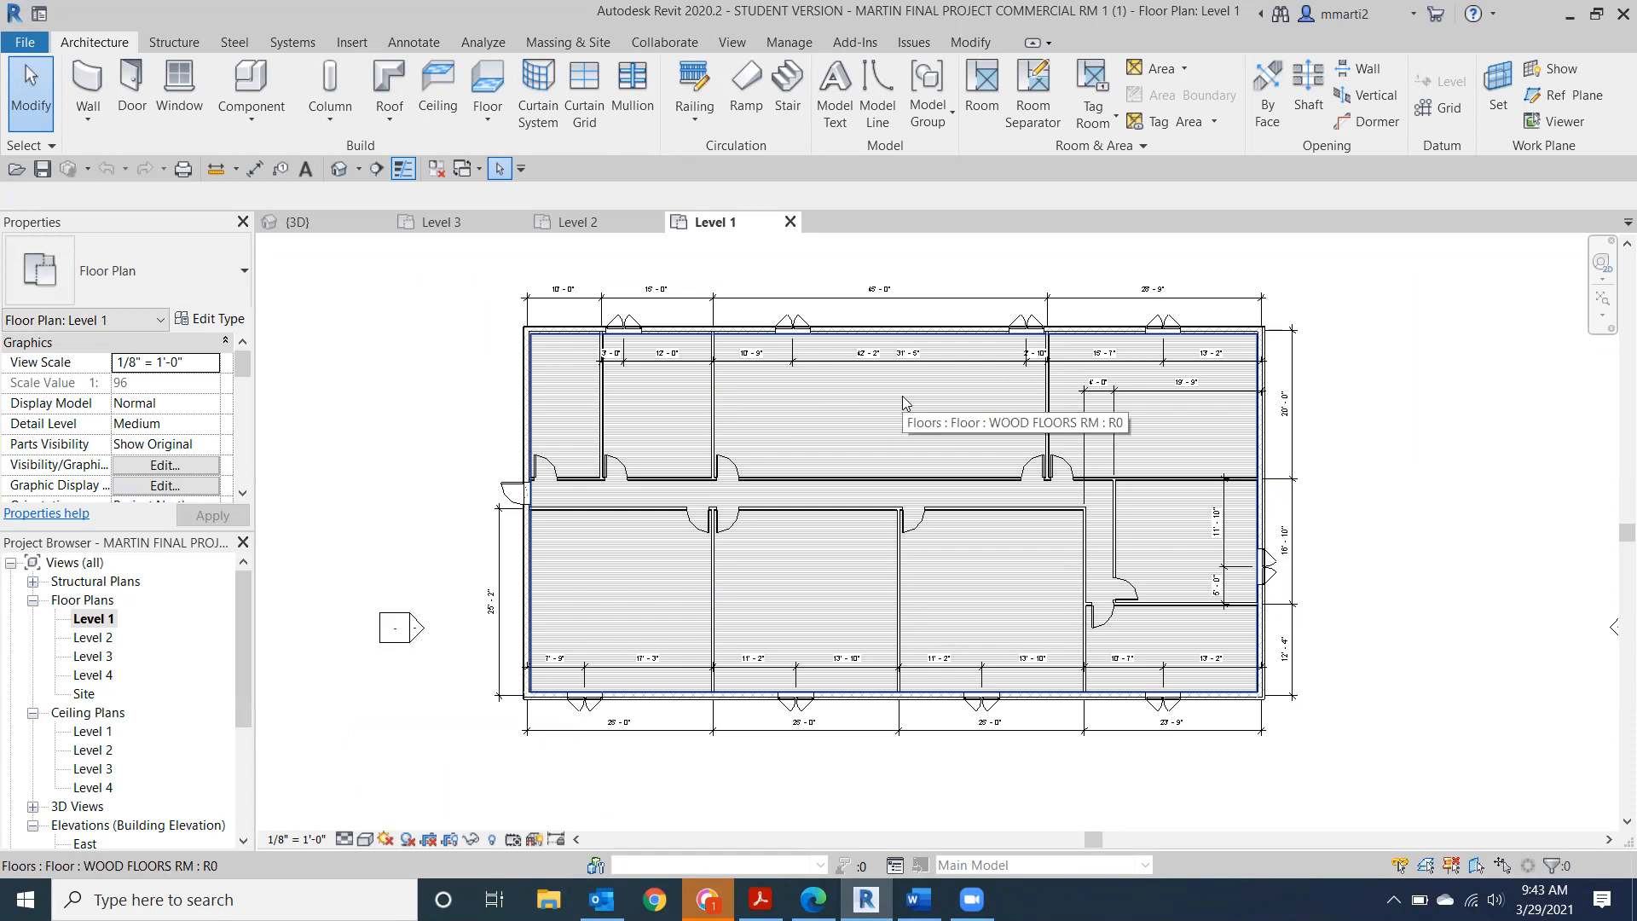
{"action": "double_click", "coordinate": [82, 641]}
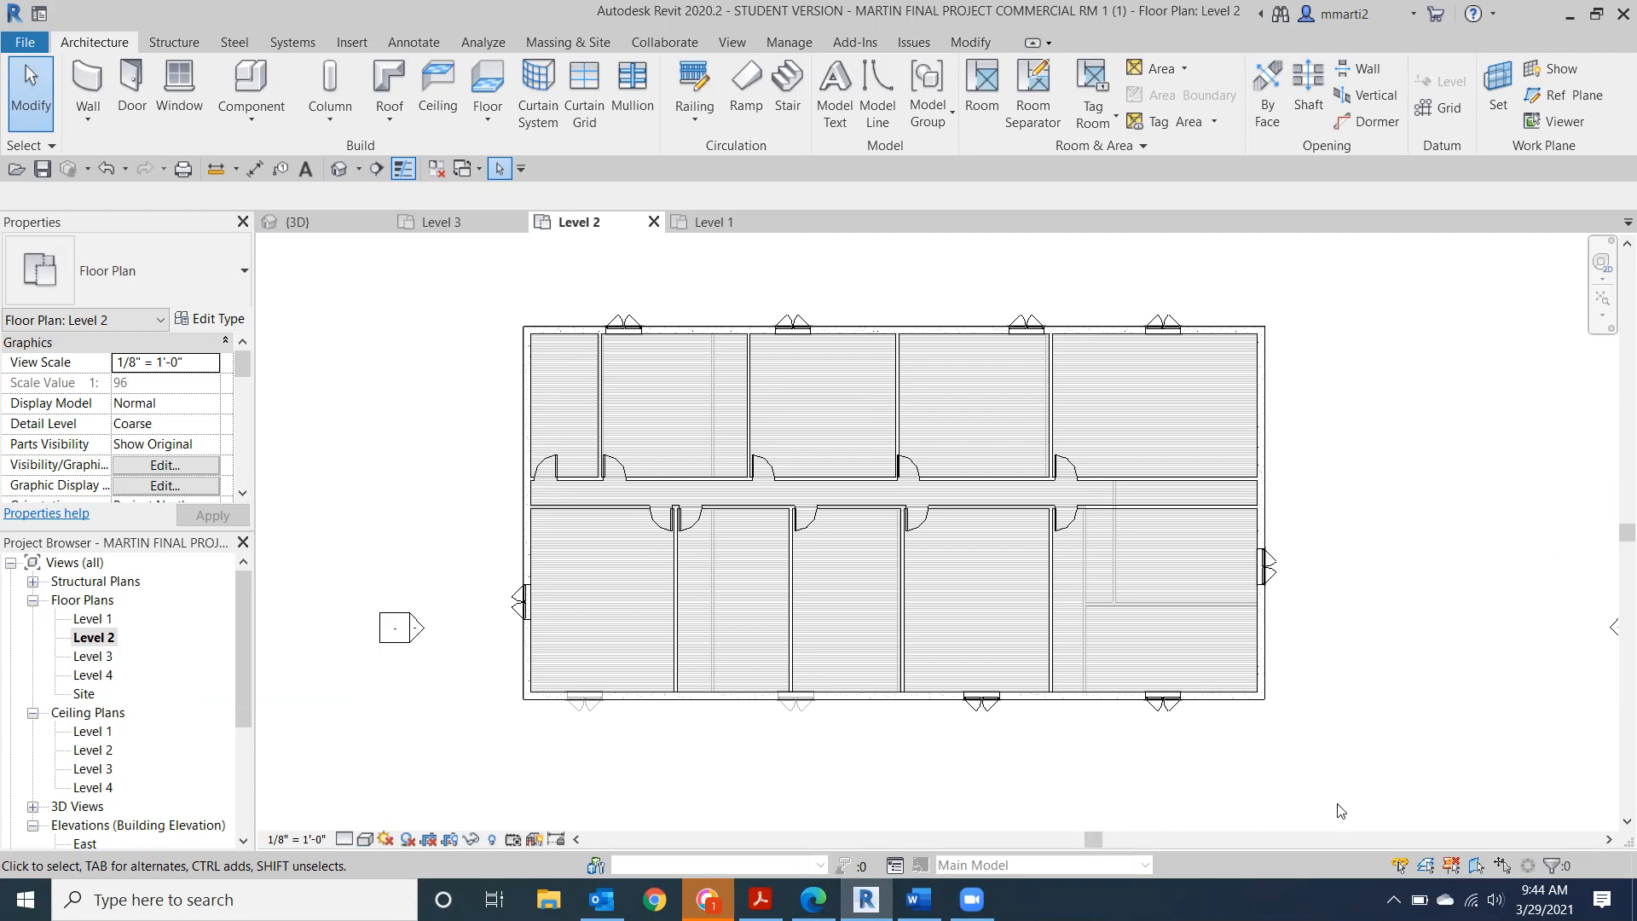
Consult the Class 13 outline in Word and the Schematic Design Phase request in the browser, then return to Revit.
{"action": "left_click", "coordinate": [918, 900]}
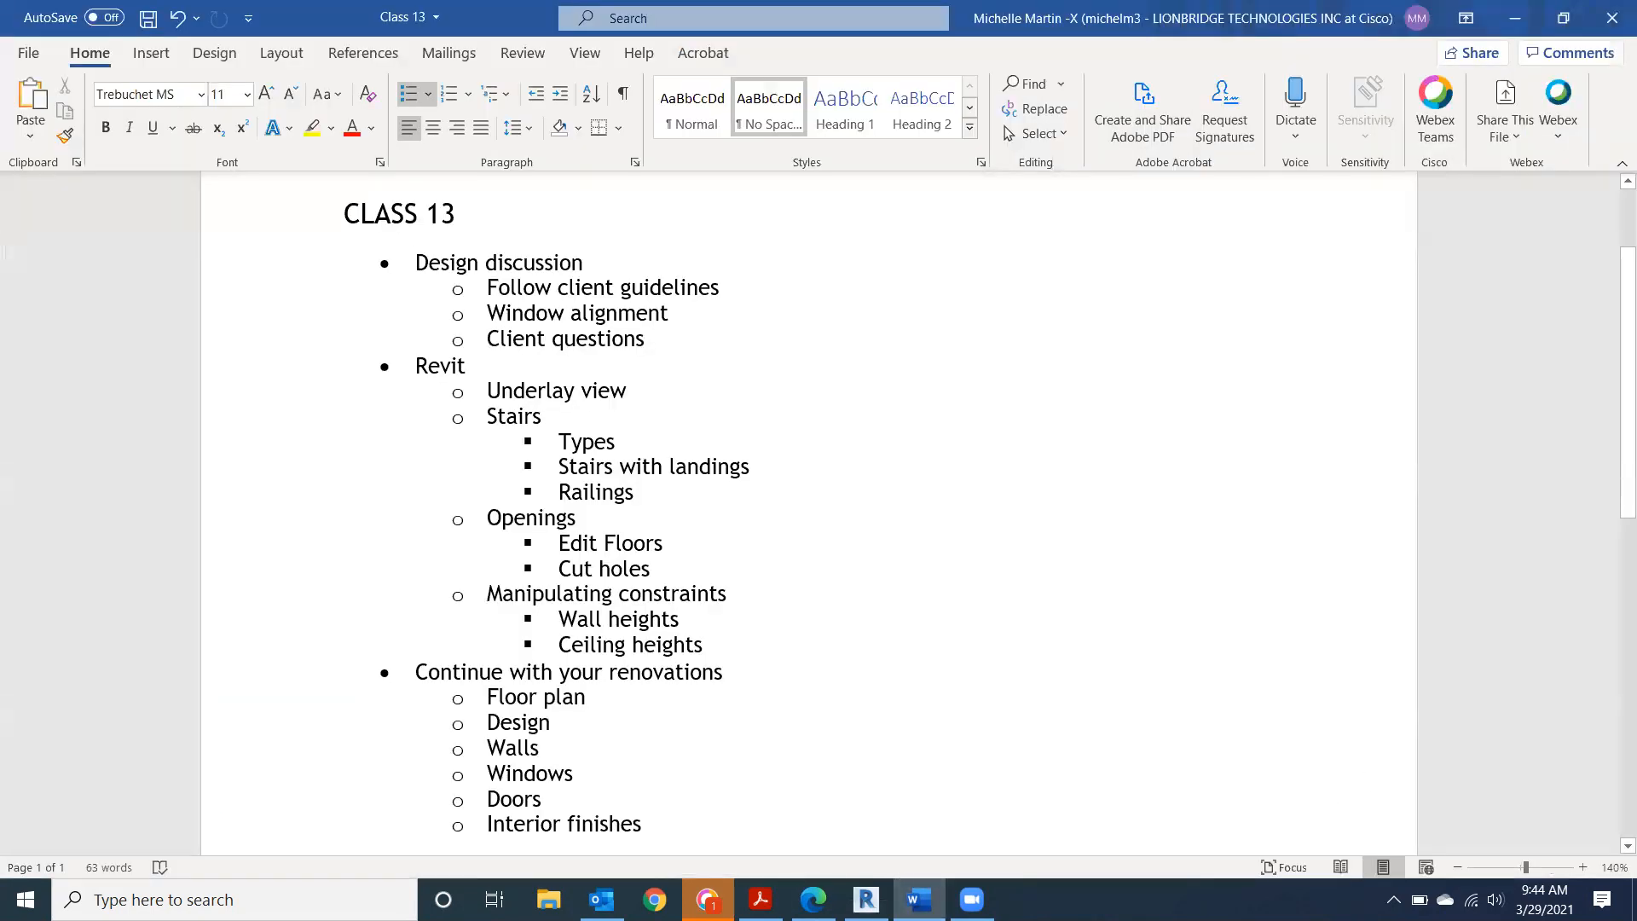
{"action": "left_click", "coordinate": [813, 899]}
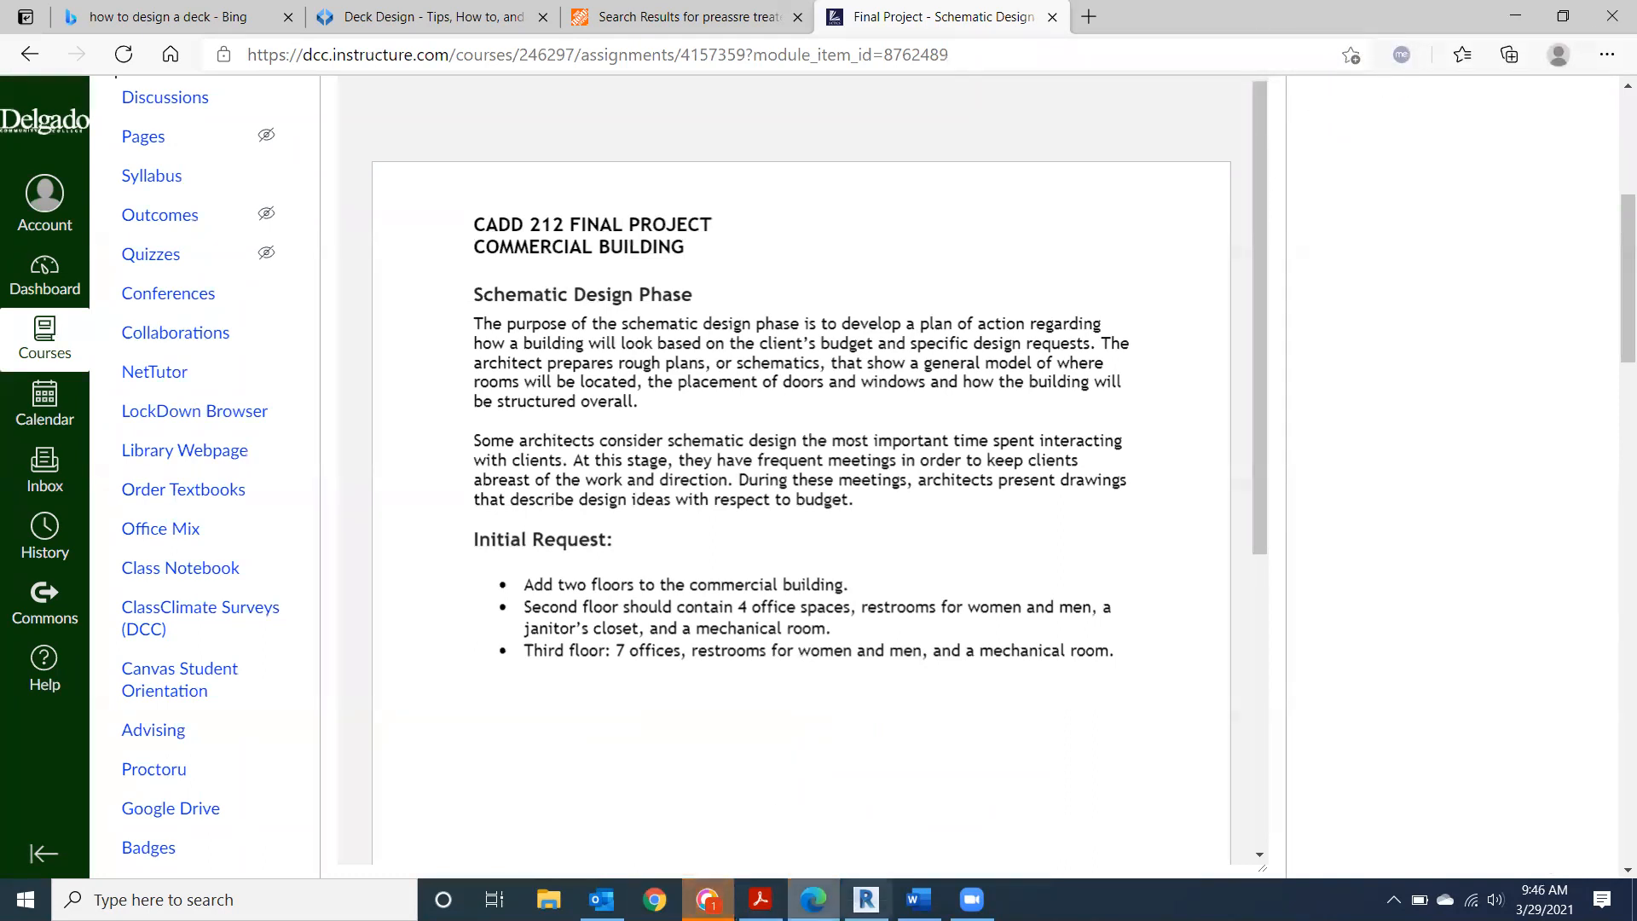
{"action": "mouse_move", "coordinate": [813, 899]}
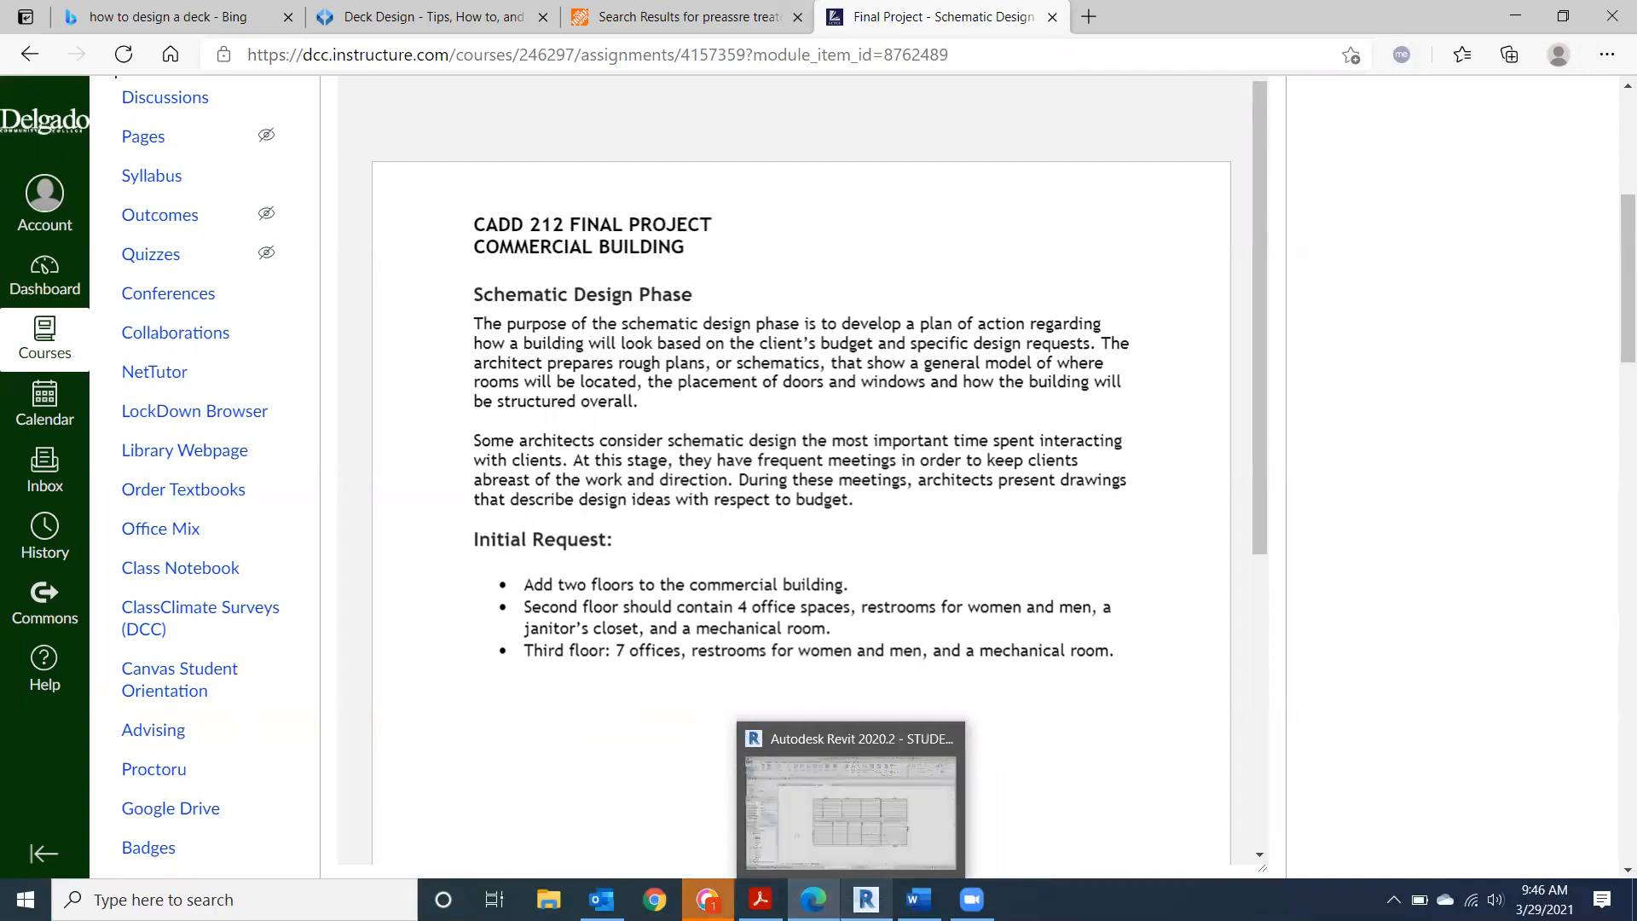
{"action": "left_click", "coordinate": [866, 899]}
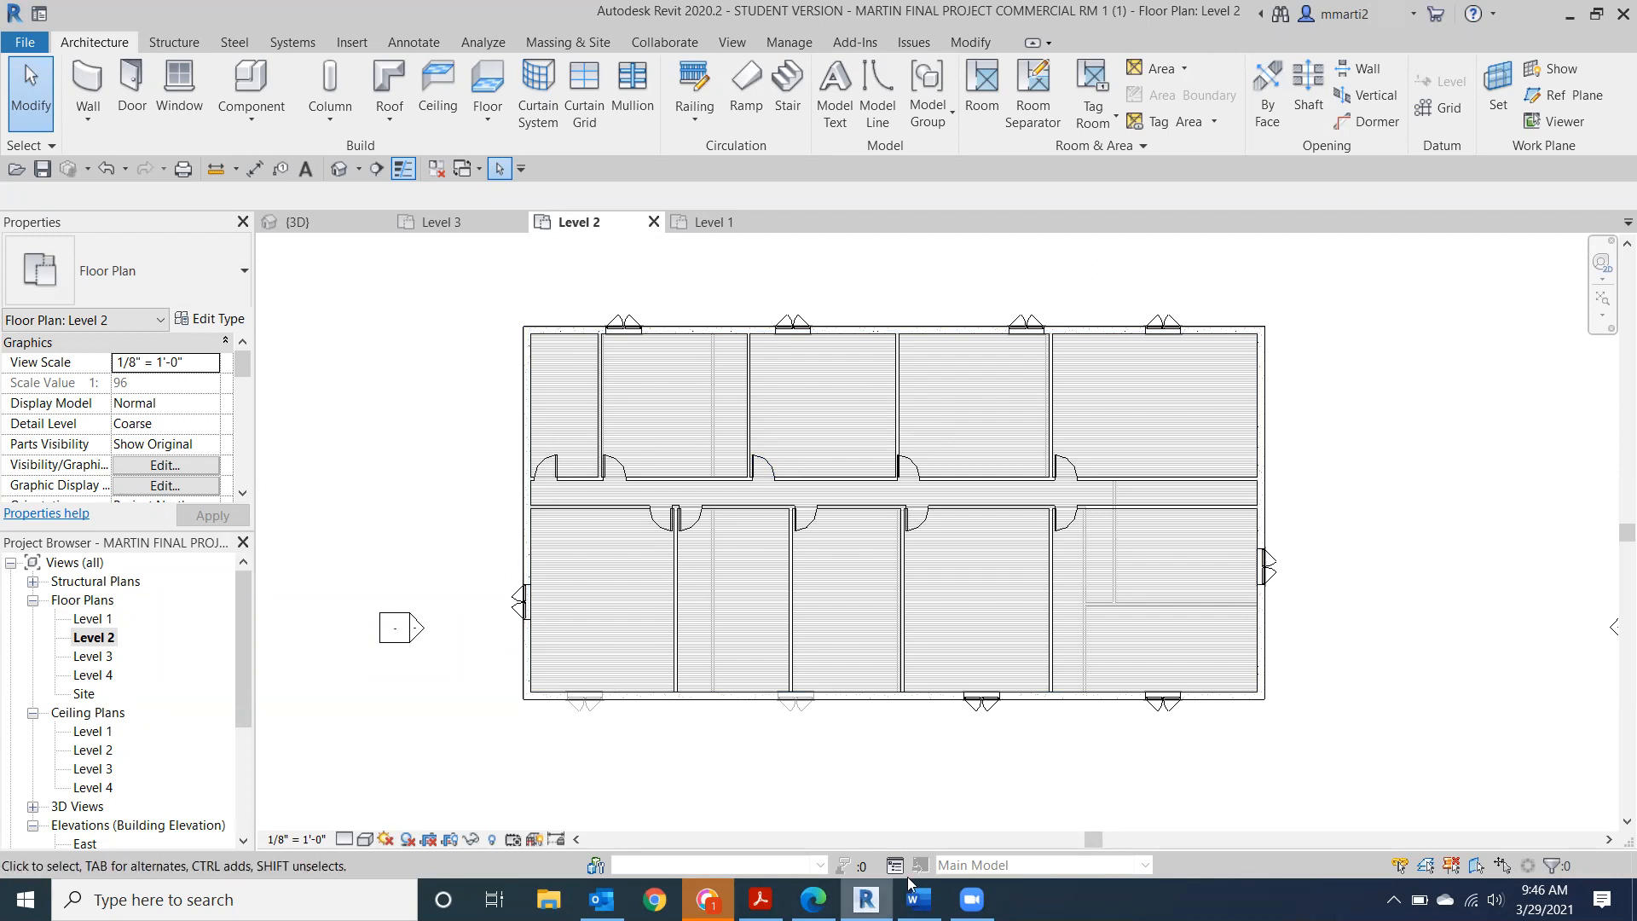
{"action": "left_click", "coordinate": [919, 900]}
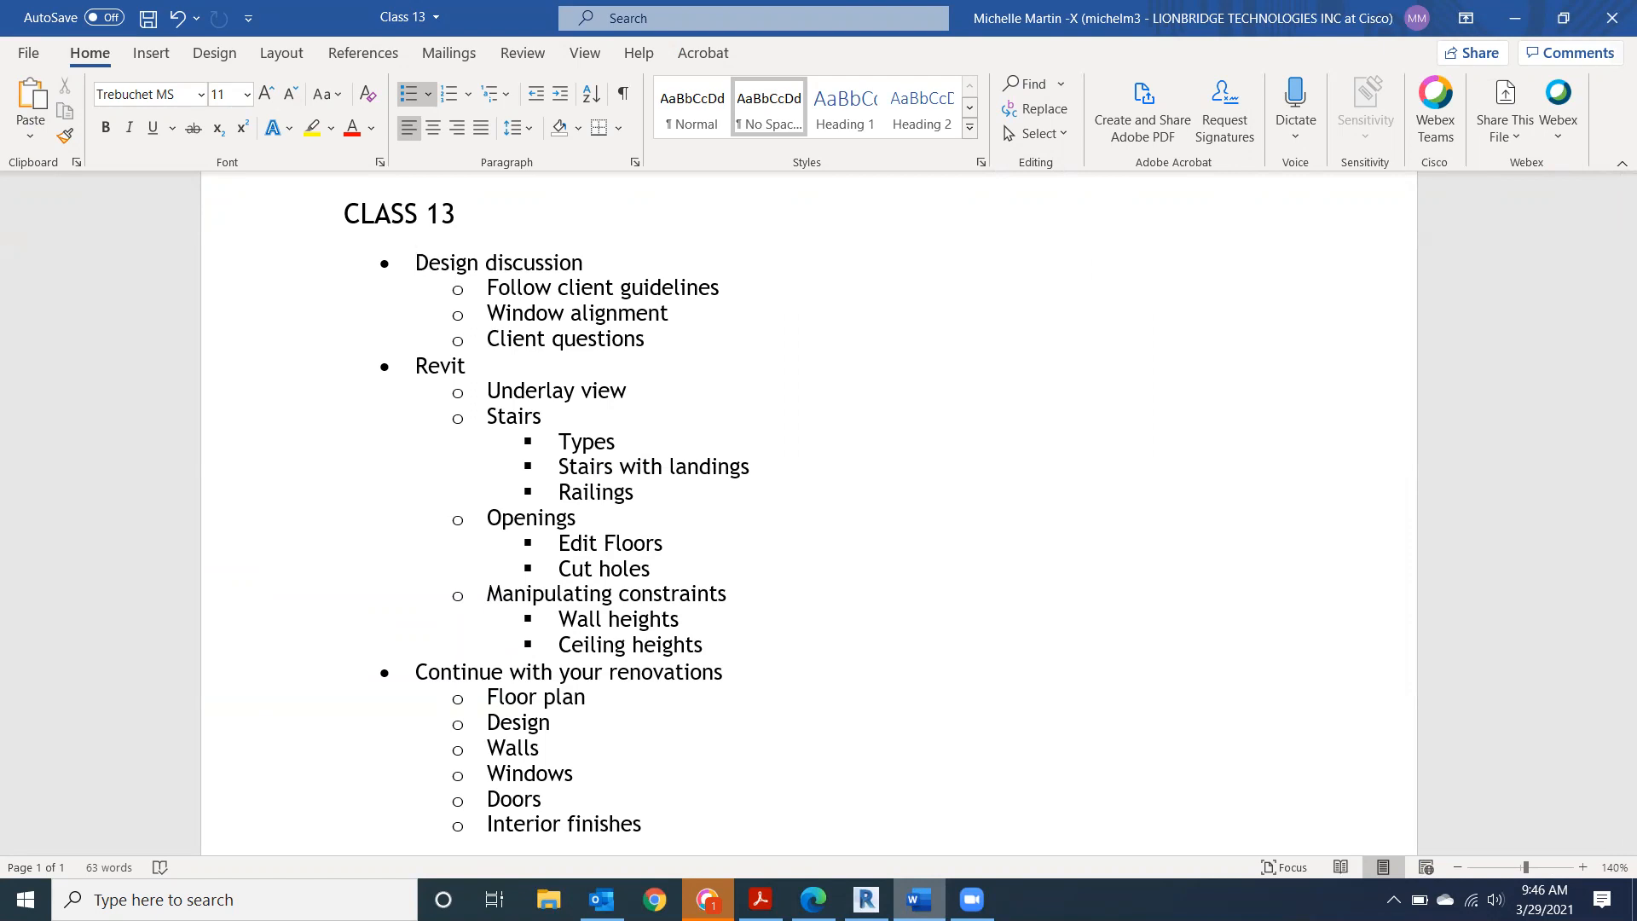
{"action": "key", "text": "alt+Tab"}
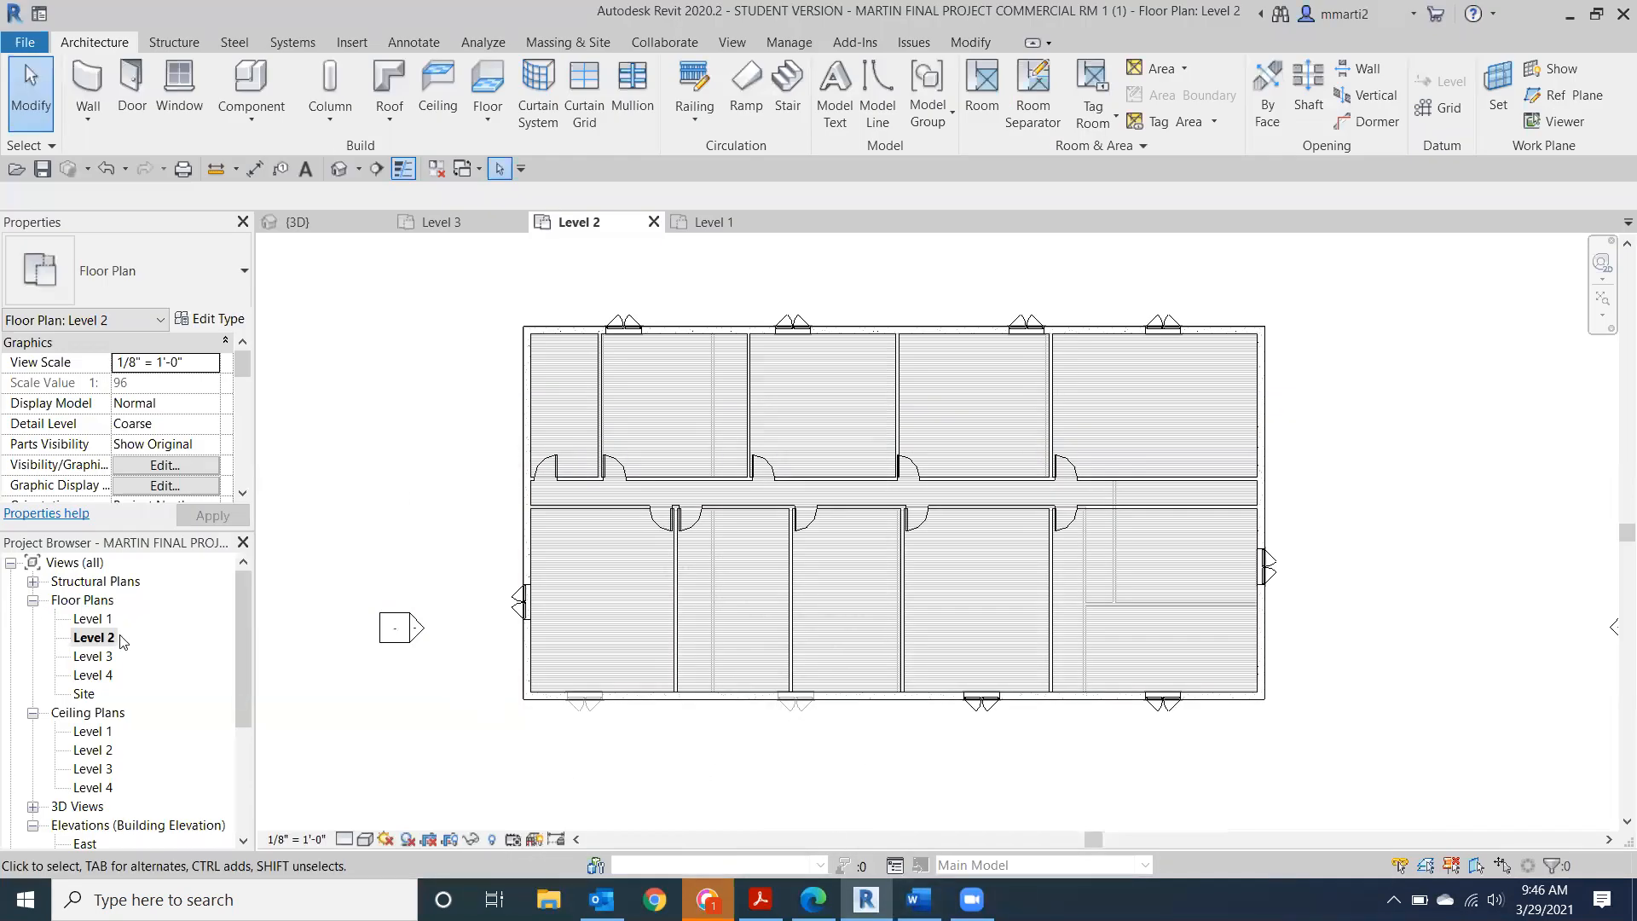
View the Level 3 floor plan, then examine the interior walls and doors along the Level 2 corridor.
{"action": "double_click", "coordinate": [90, 657]}
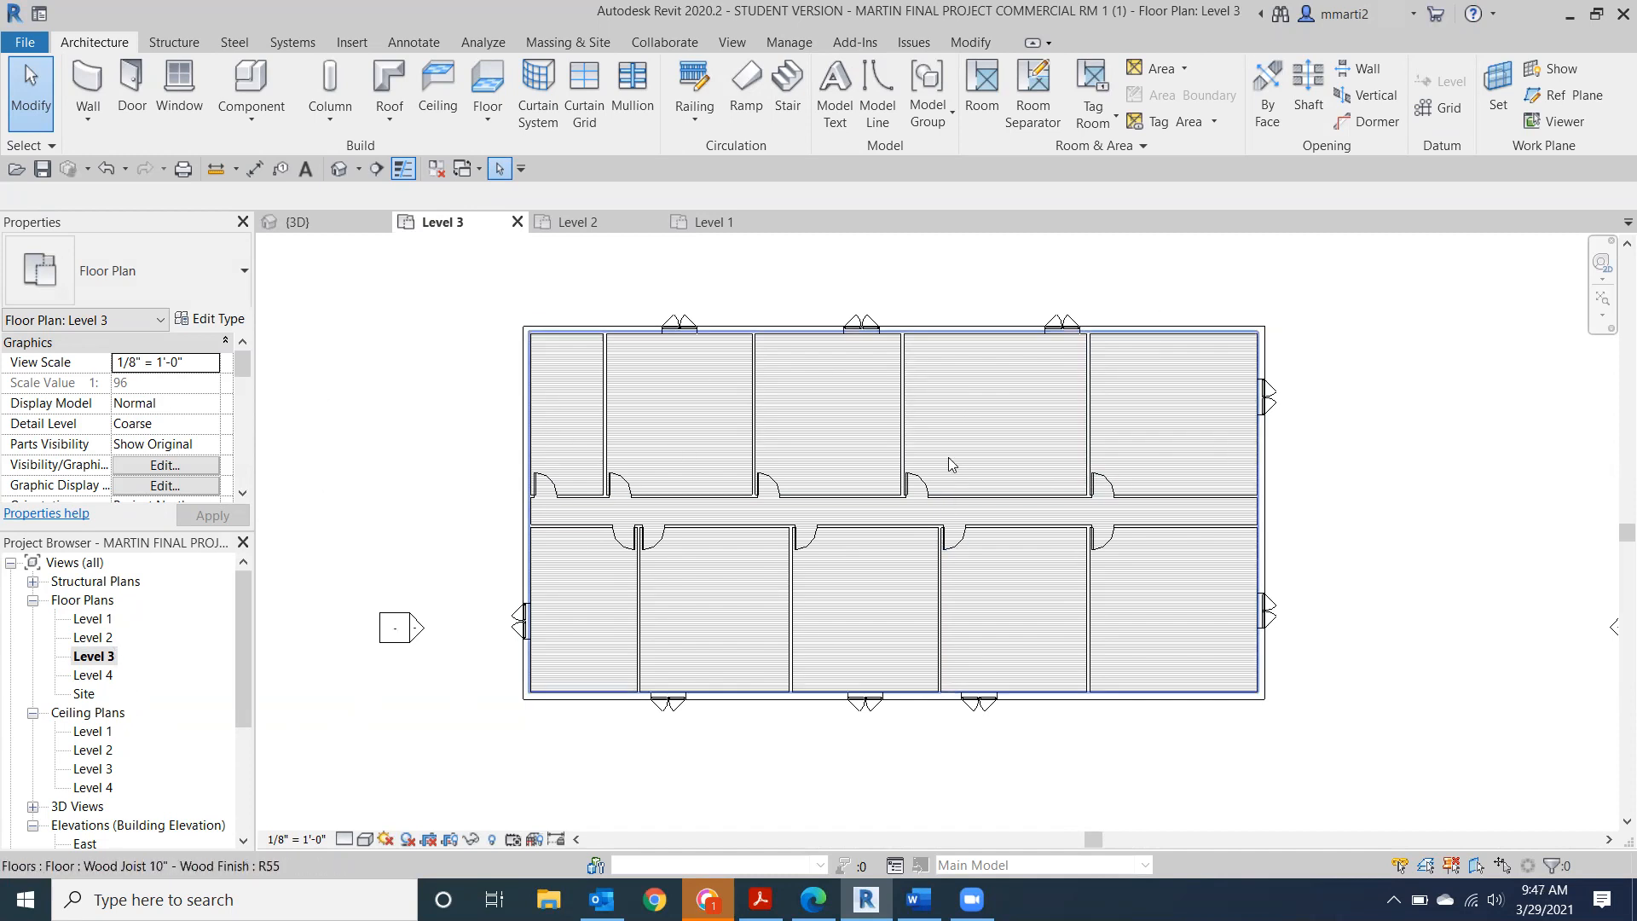
{"action": "double_click", "coordinate": [86, 640]}
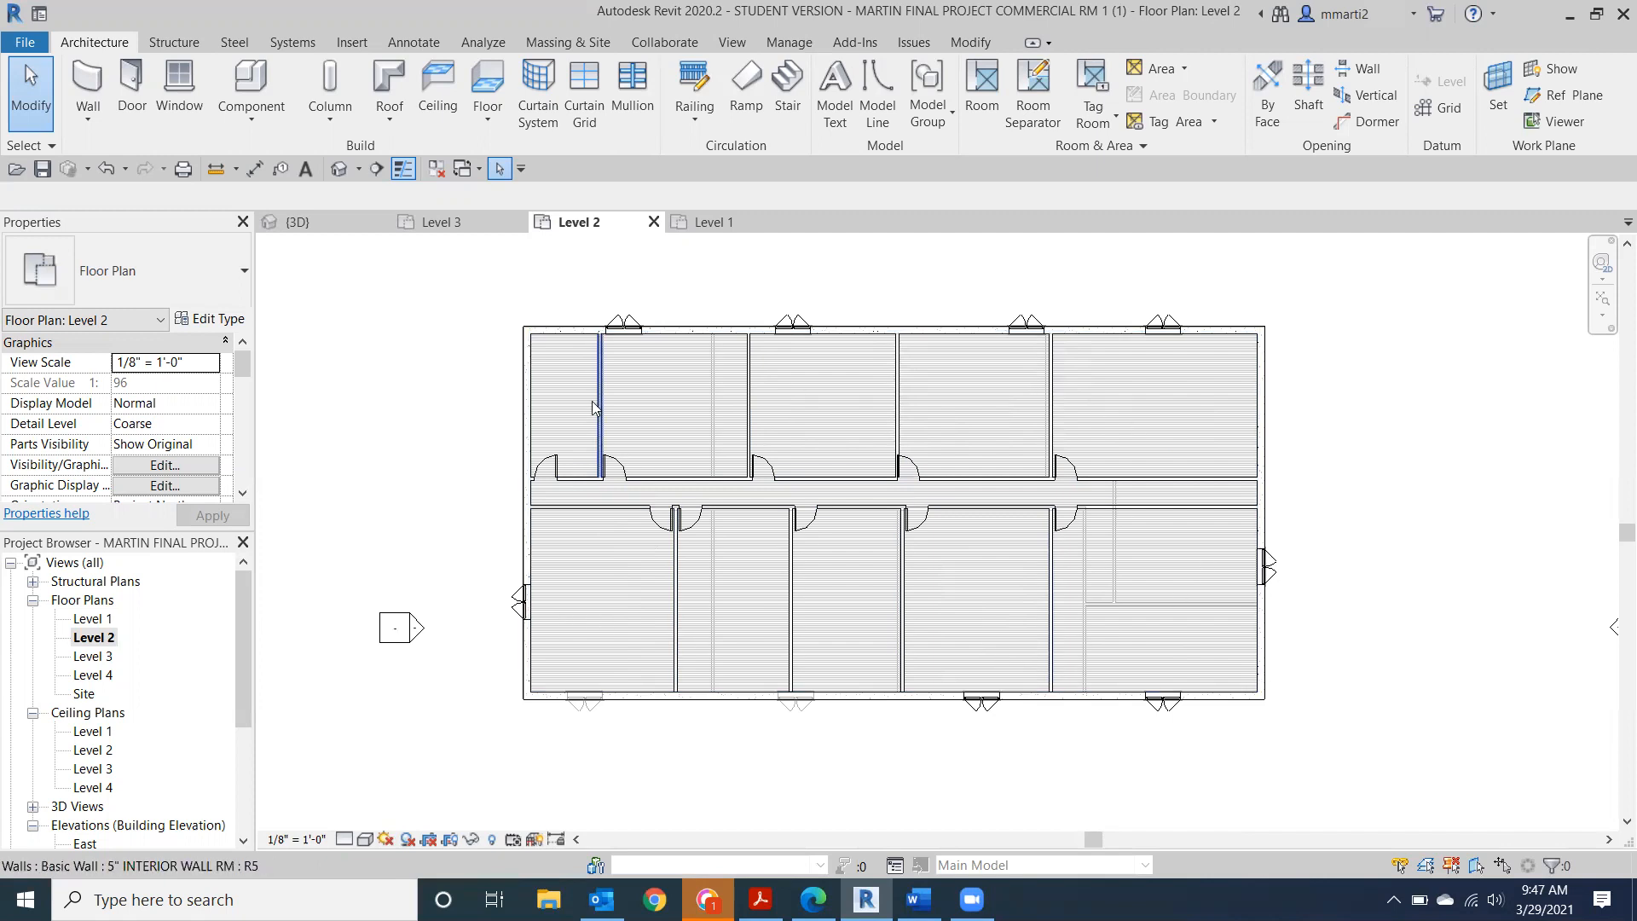
{"action": "scroll", "coordinate": [628, 408], "scroll_direction": "up", "scroll_amount": 8}
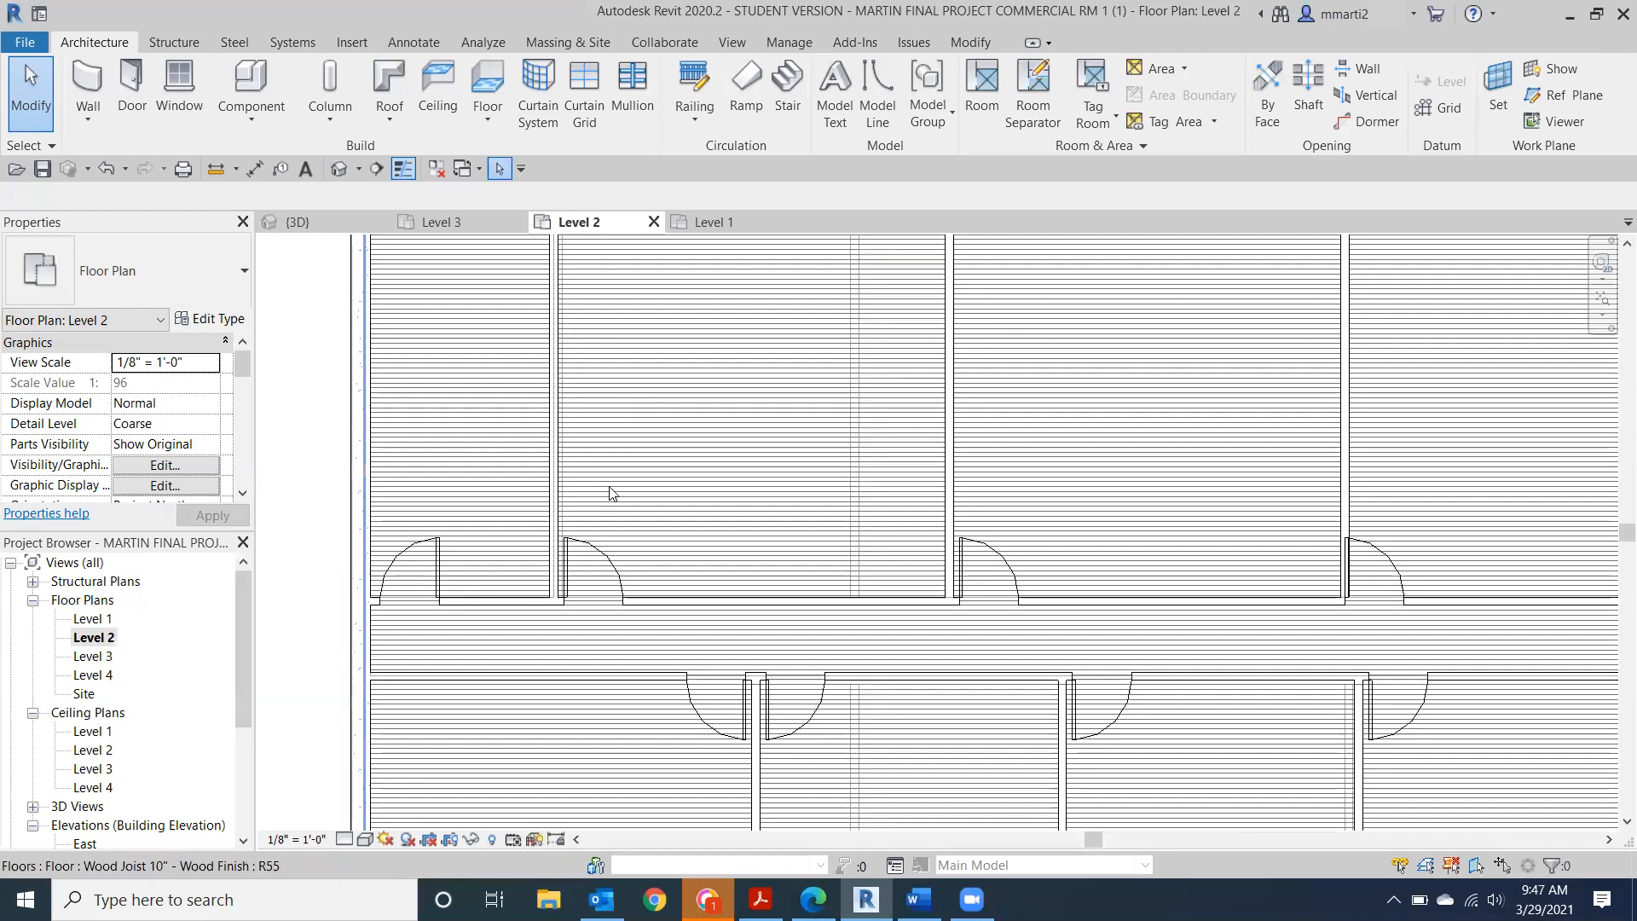
{"action": "scroll", "coordinate": [563, 572], "scroll_direction": "up", "scroll_amount": 1}
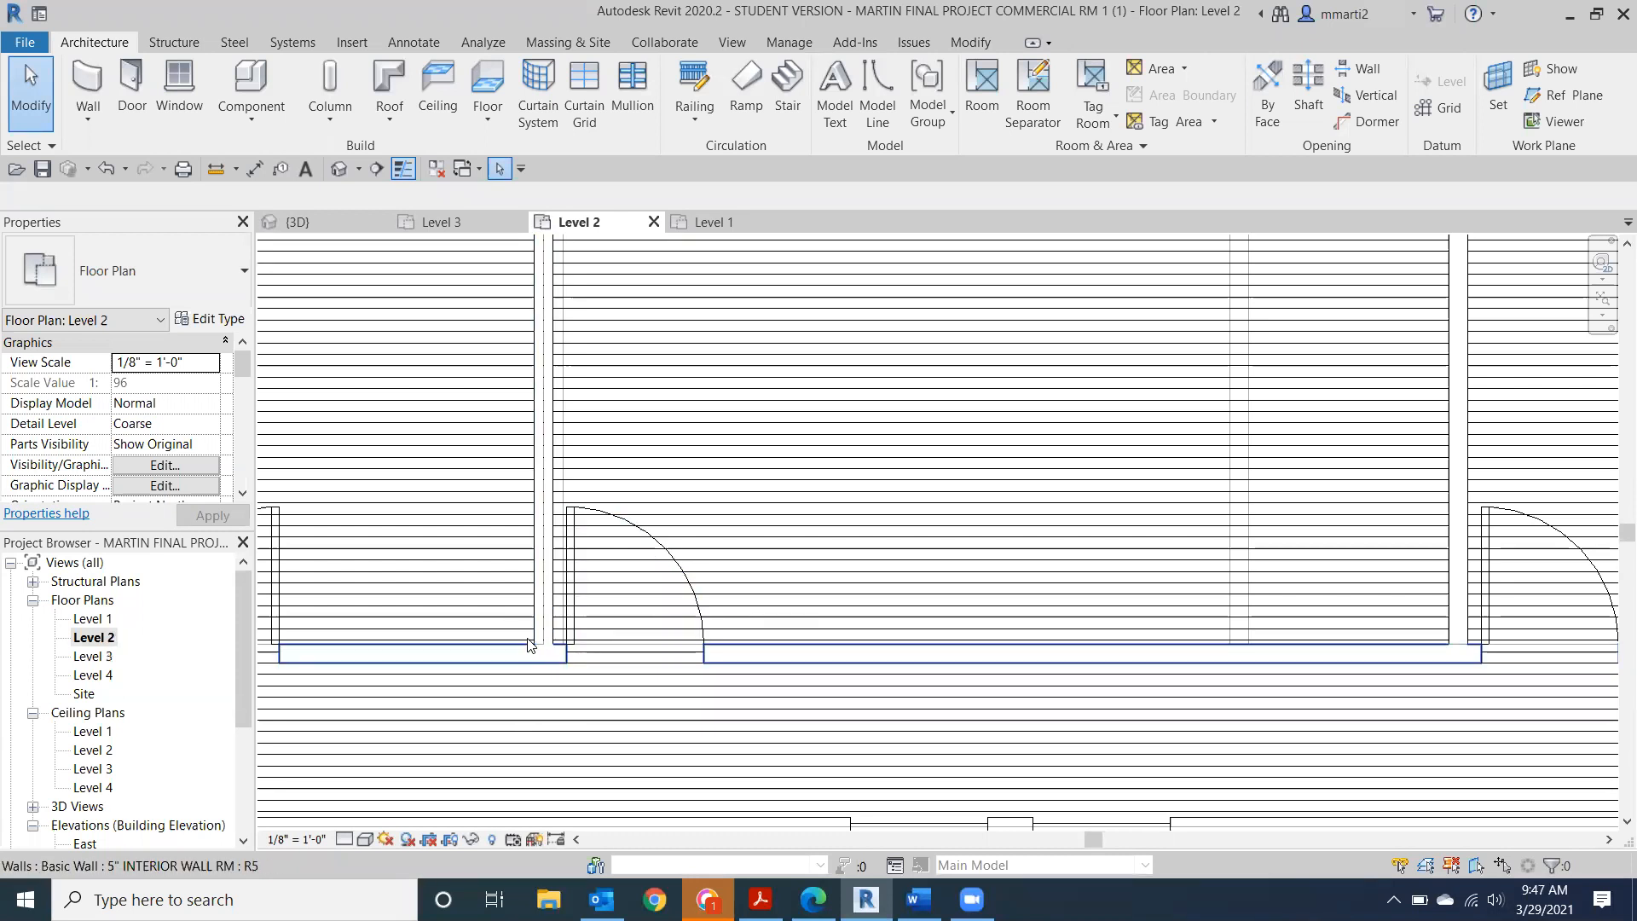
{"action": "scroll", "coordinate": [542, 645], "scroll_direction": "down", "scroll_amount": 1}
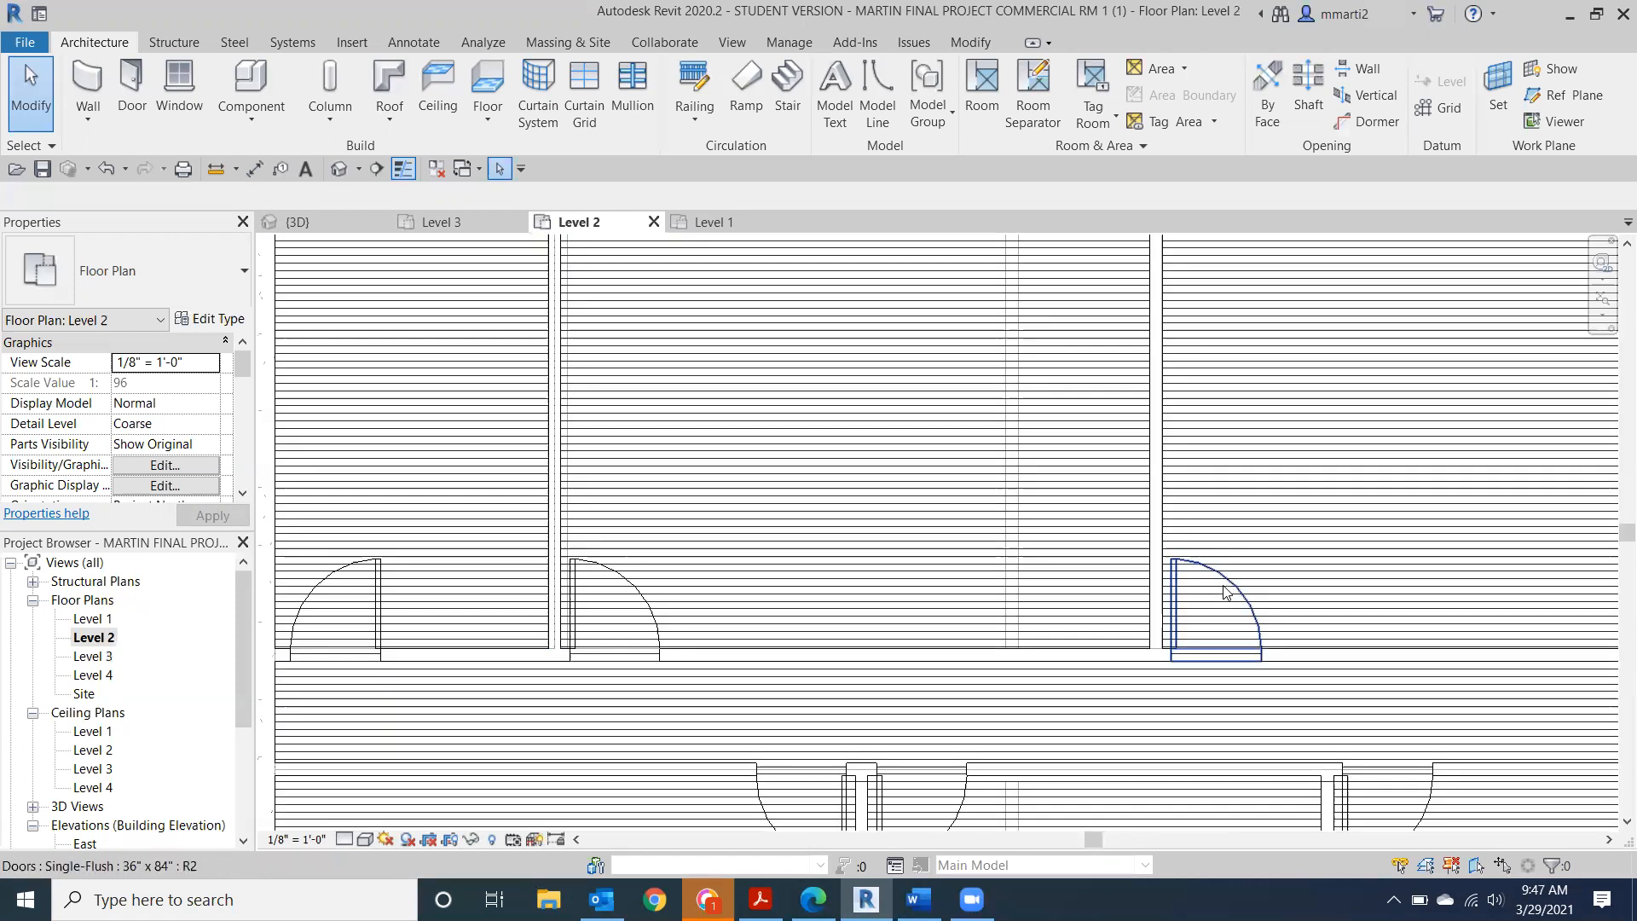
{"action": "scroll", "coordinate": [452, 477], "scroll_direction": "down", "scroll_amount": 2}
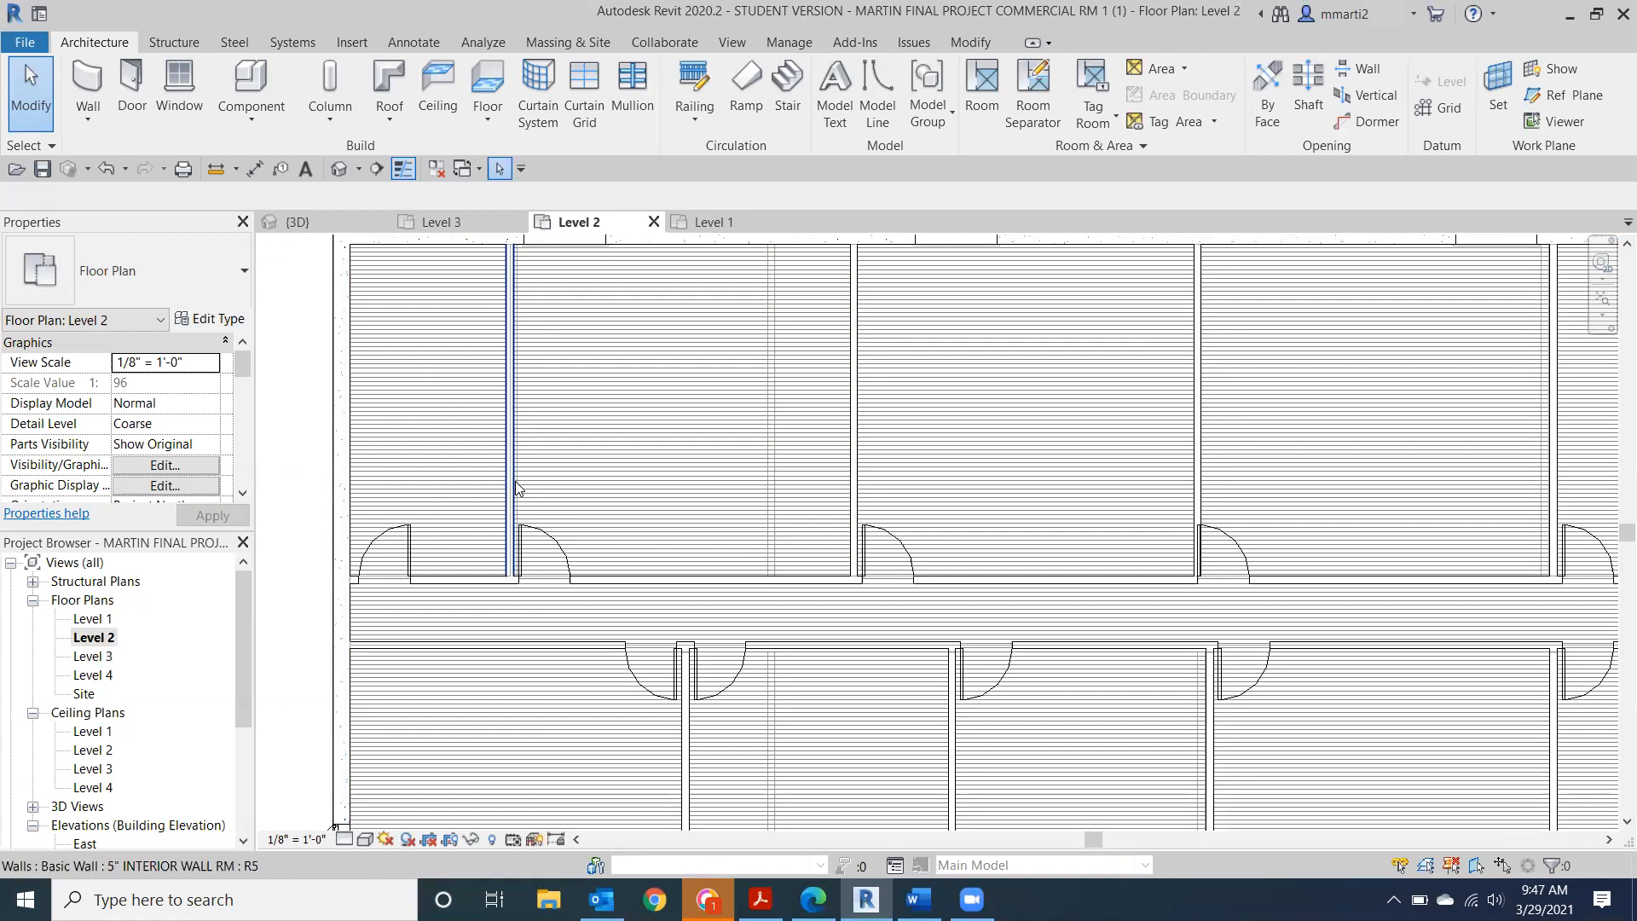
In the Level 1 floor plan, try to set the base constraint of the upper-left room's interior partition wall to Level 4.
{"action": "double_click", "coordinate": [92, 618]}
{"action": "scroll", "coordinate": [626, 439], "scroll_direction": "up", "scroll_amount": 6}
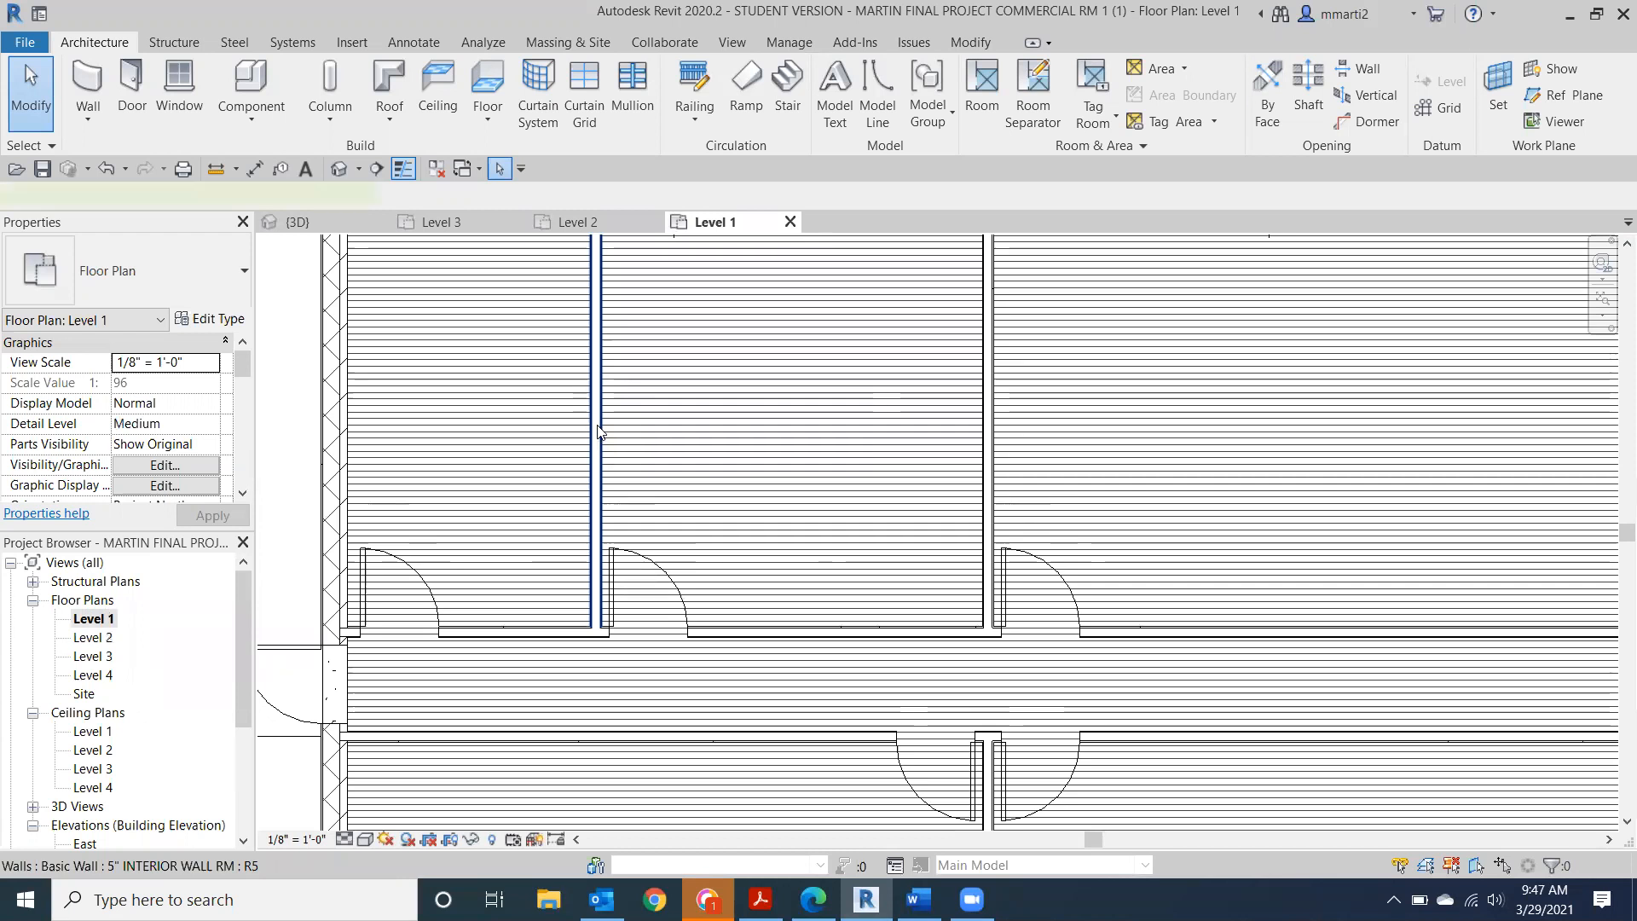
{"action": "left_click", "coordinate": [597, 430]}
{"action": "left_click", "coordinate": [212, 386]}
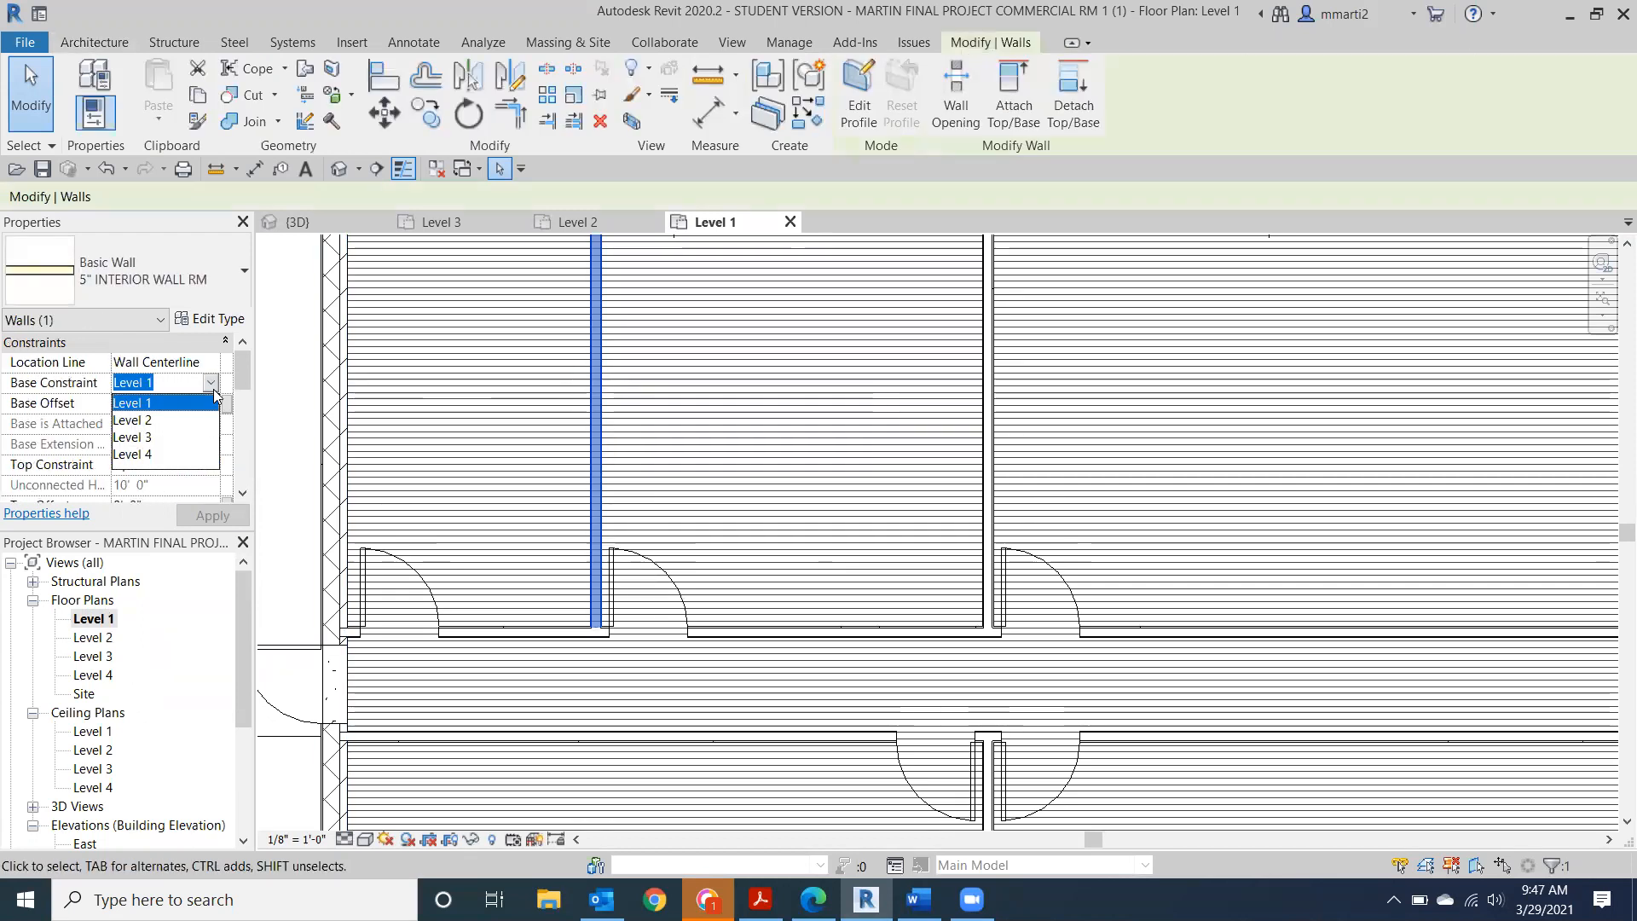
{"action": "left_click", "coordinate": [183, 454]}
{"action": "left_click", "coordinate": [212, 515]}
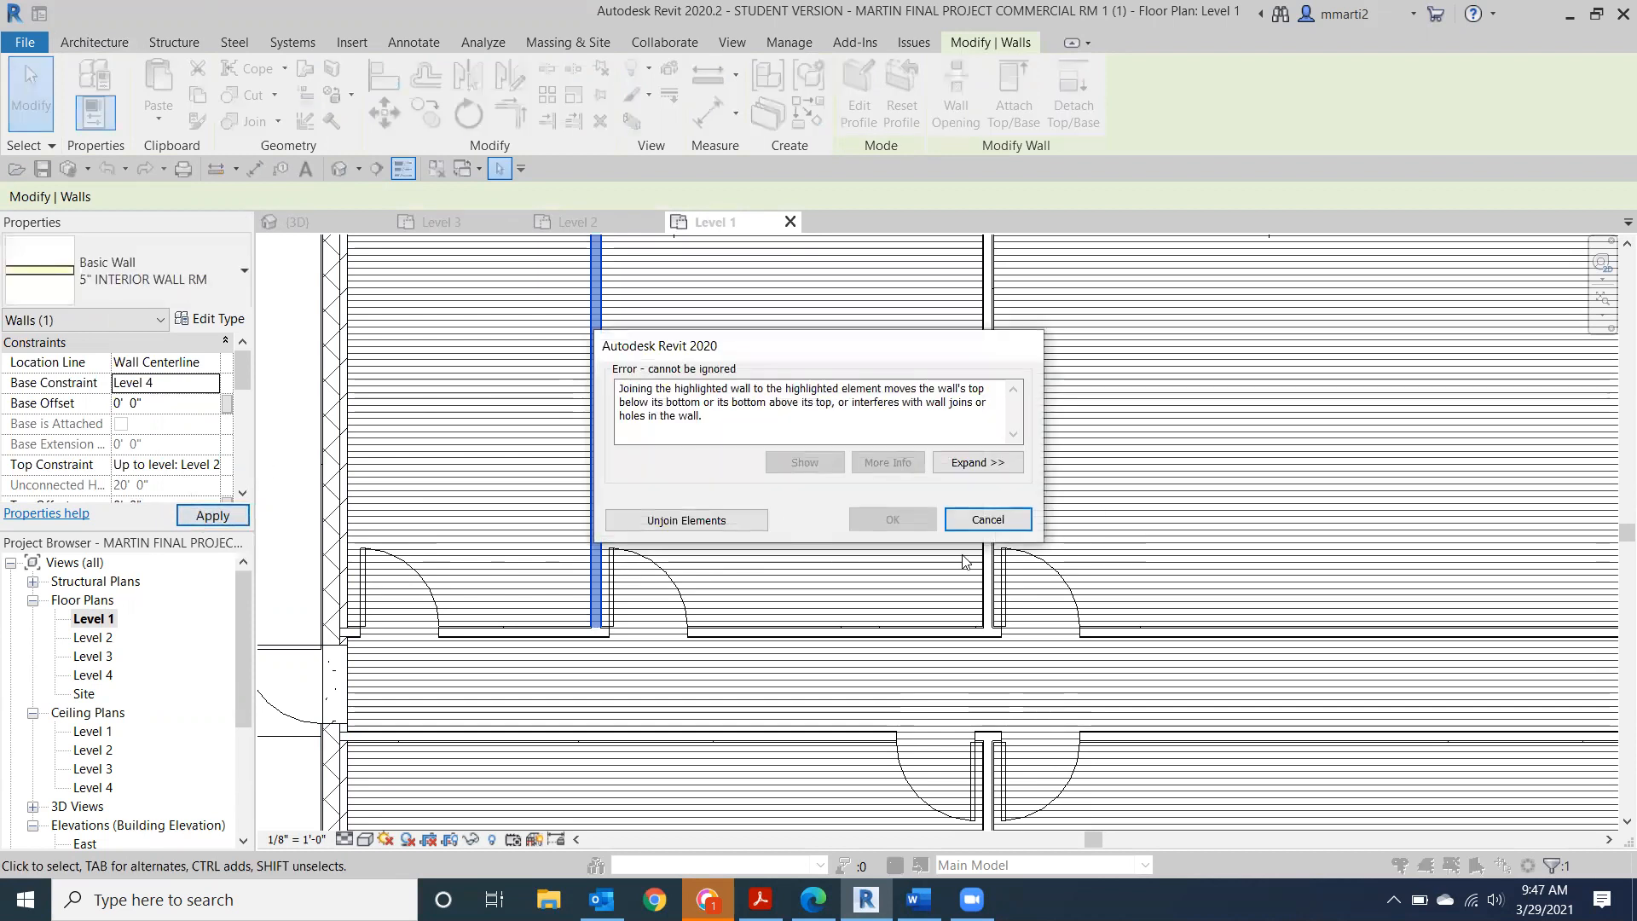
{"action": "left_click", "coordinate": [708, 522]}
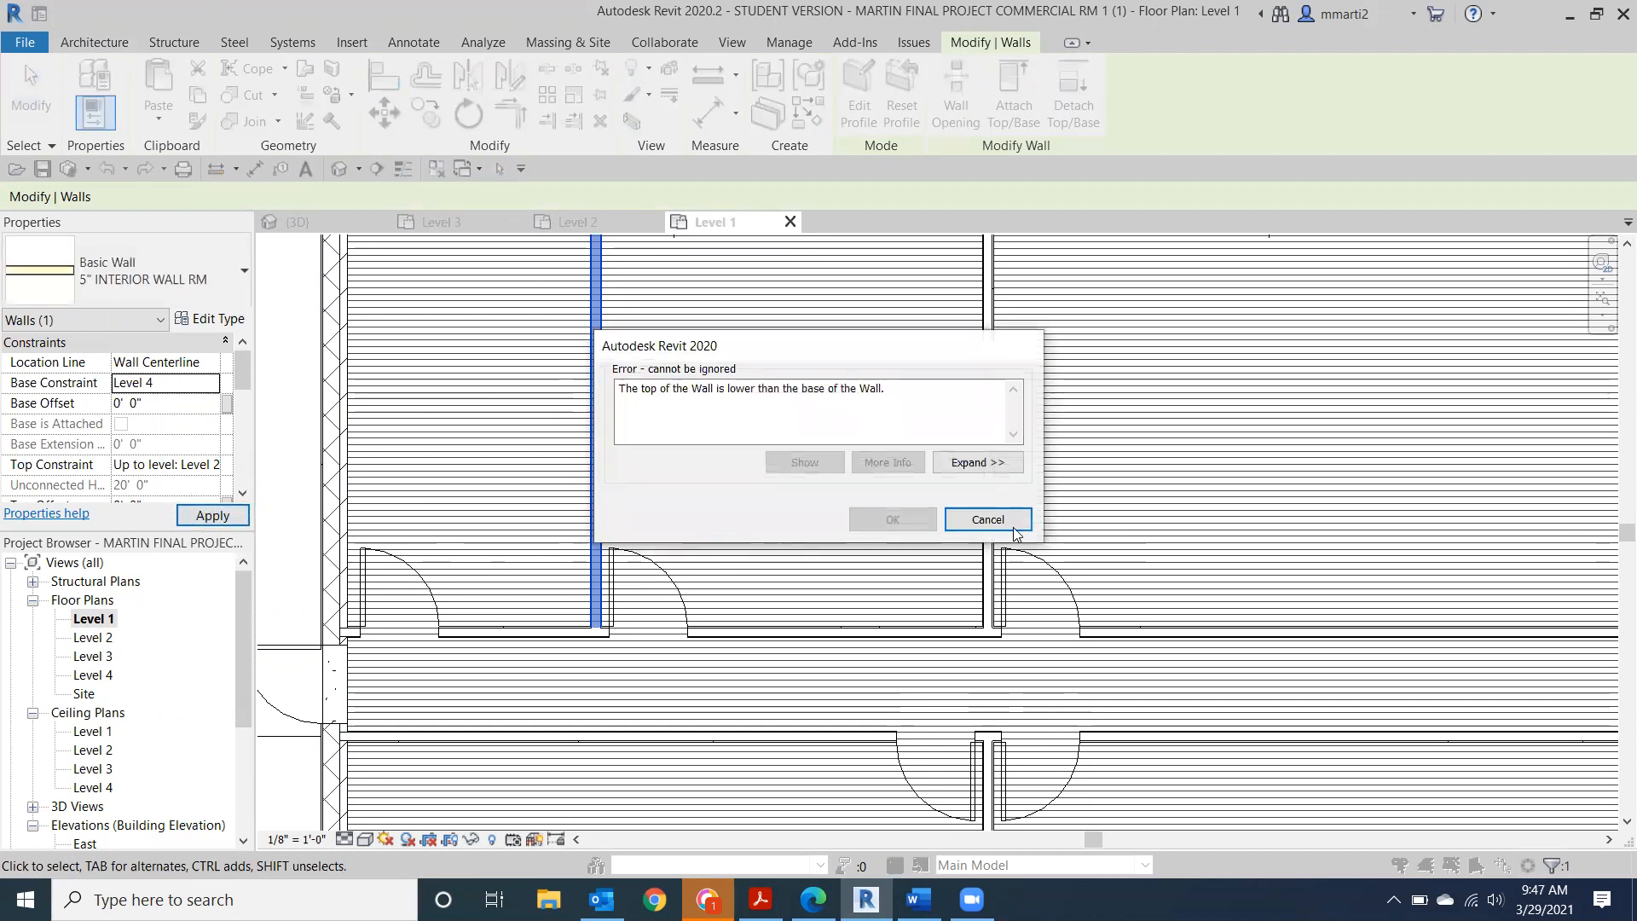
{"action": "left_click", "coordinate": [987, 520]}
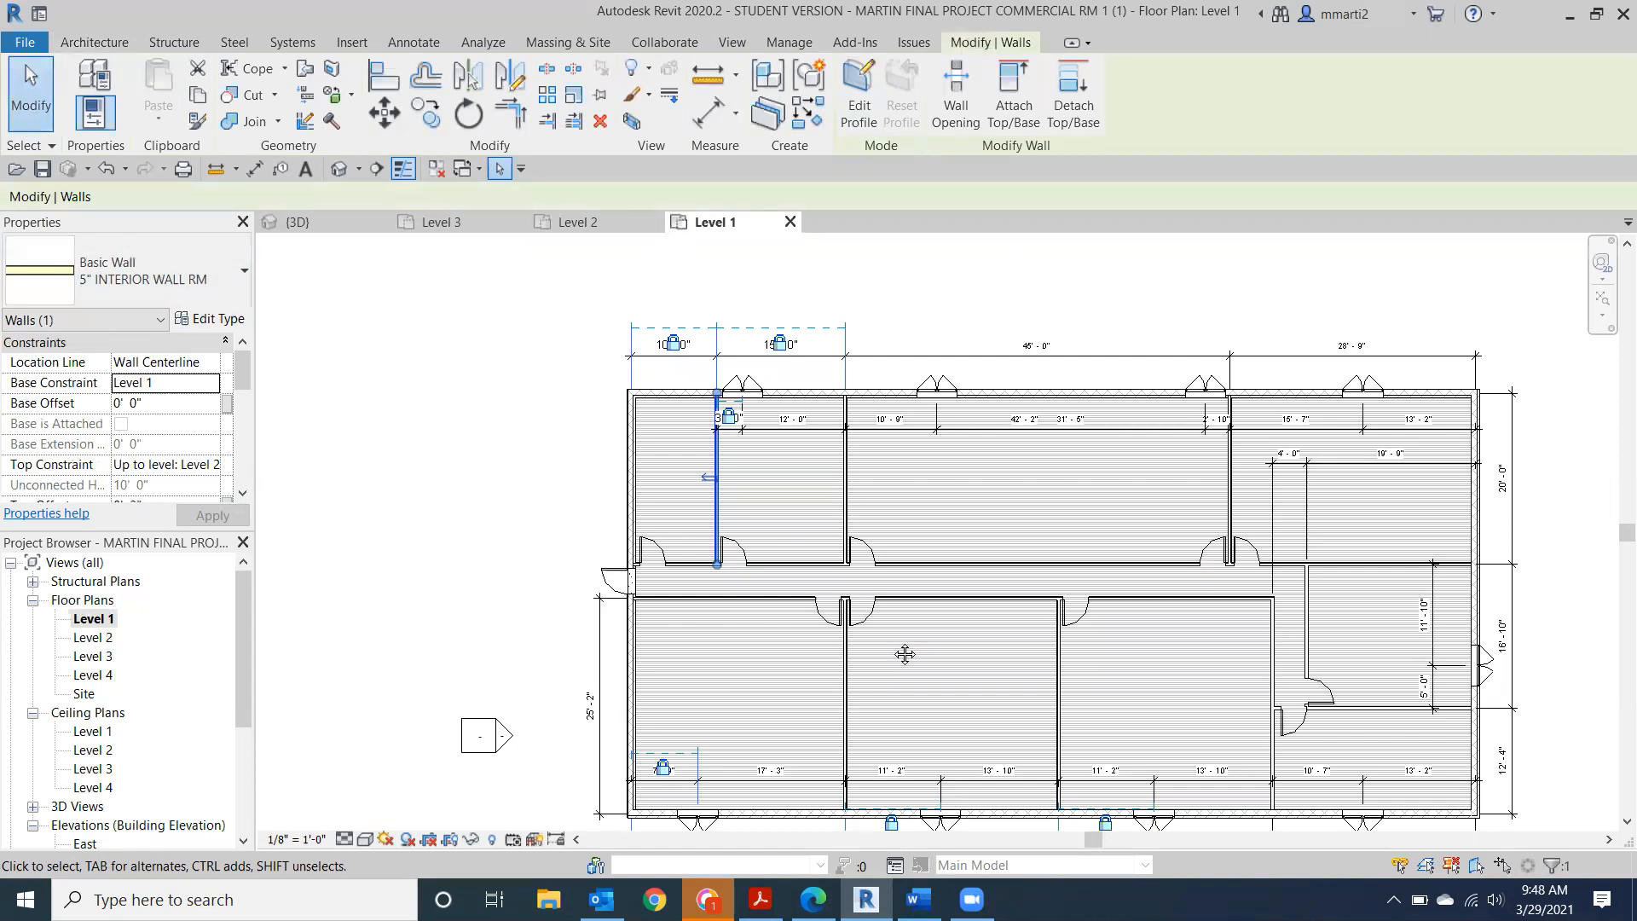
{"action": "middle_click_drag", "start_coordinate": [903, 653], "coordinate": [745, 624]}
{"action": "key", "text": "Escape"}
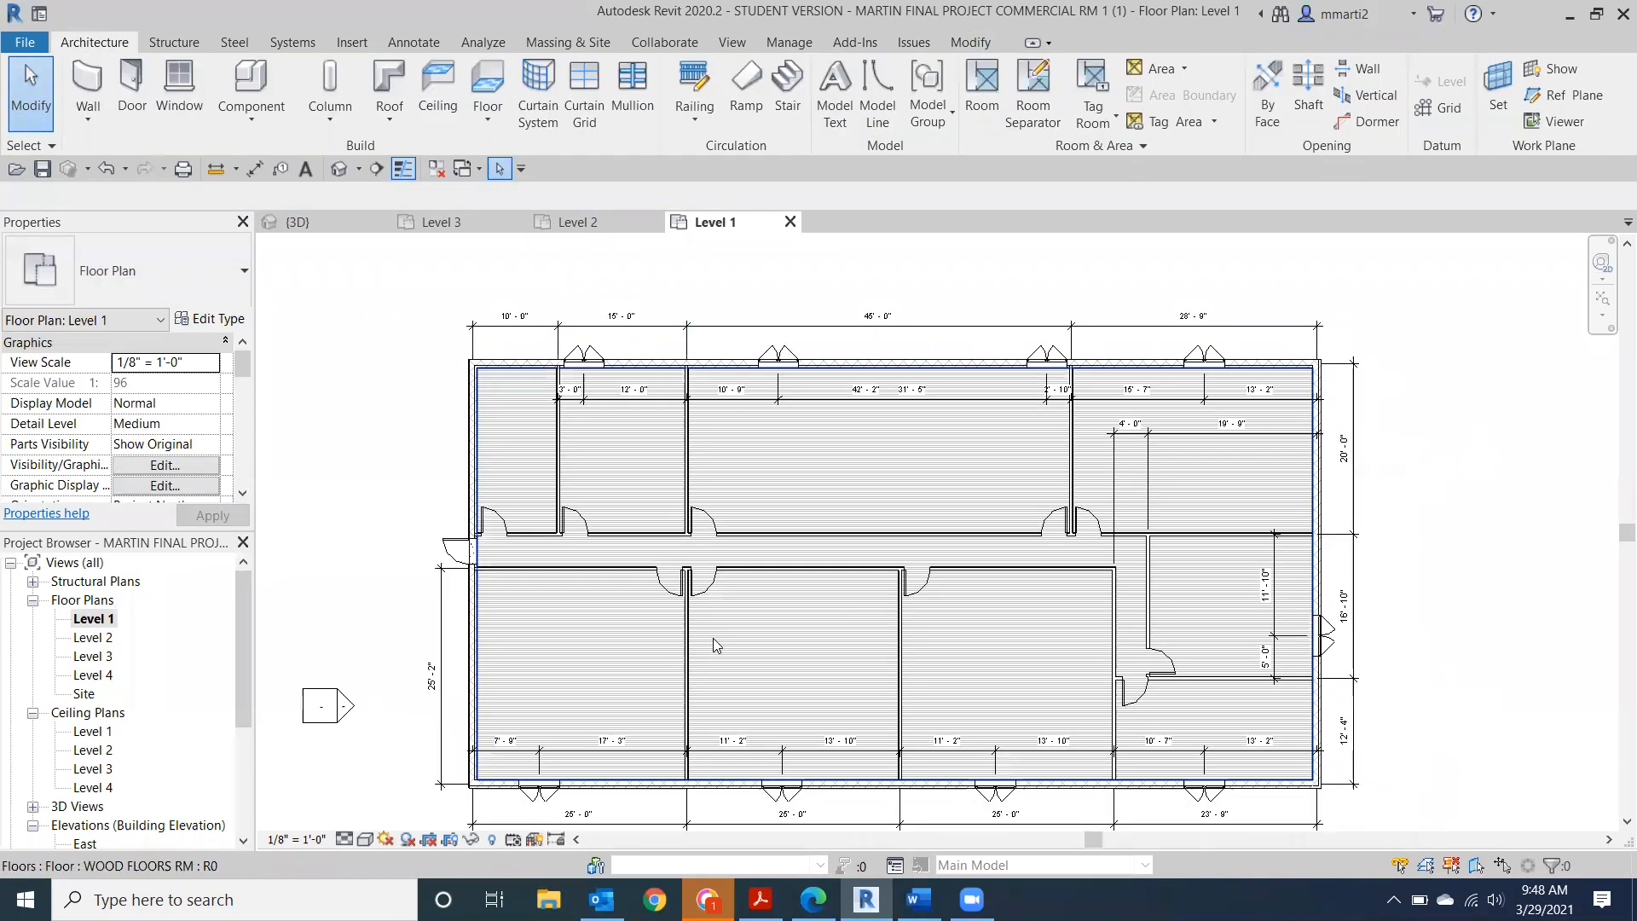
Open the Level 2 floor plan and examine the upper rooms' partition walls against the Level 1 underlay.
{"action": "double_click", "coordinate": [95, 640]}
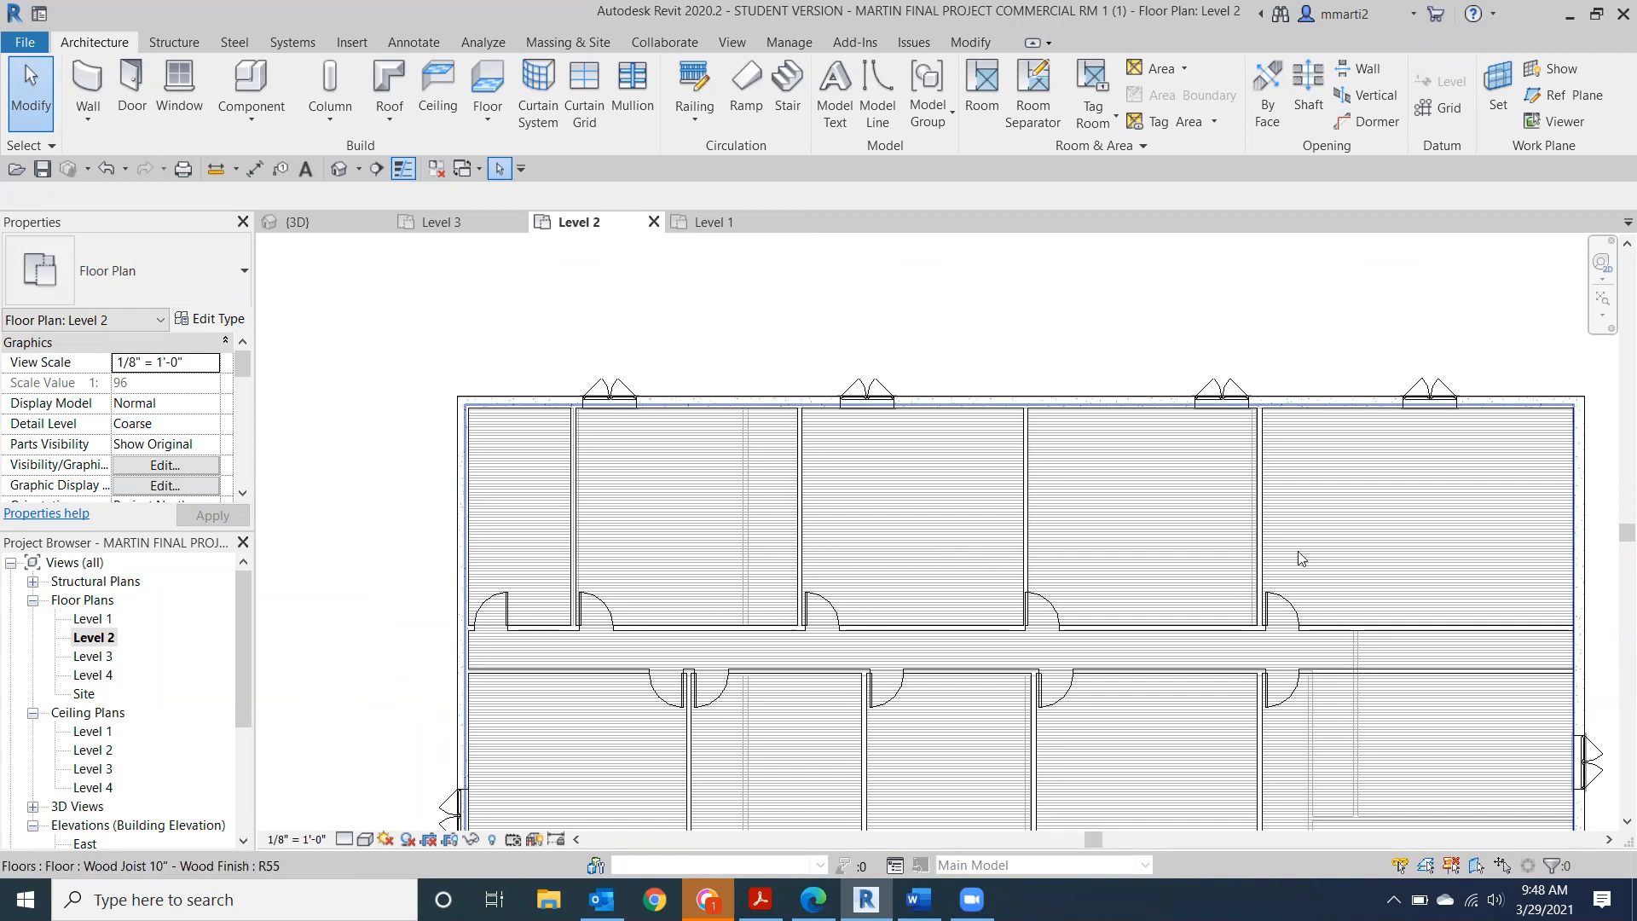
{"action": "scroll", "coordinate": [1266, 491], "scroll_direction": "up", "scroll_amount": 2}
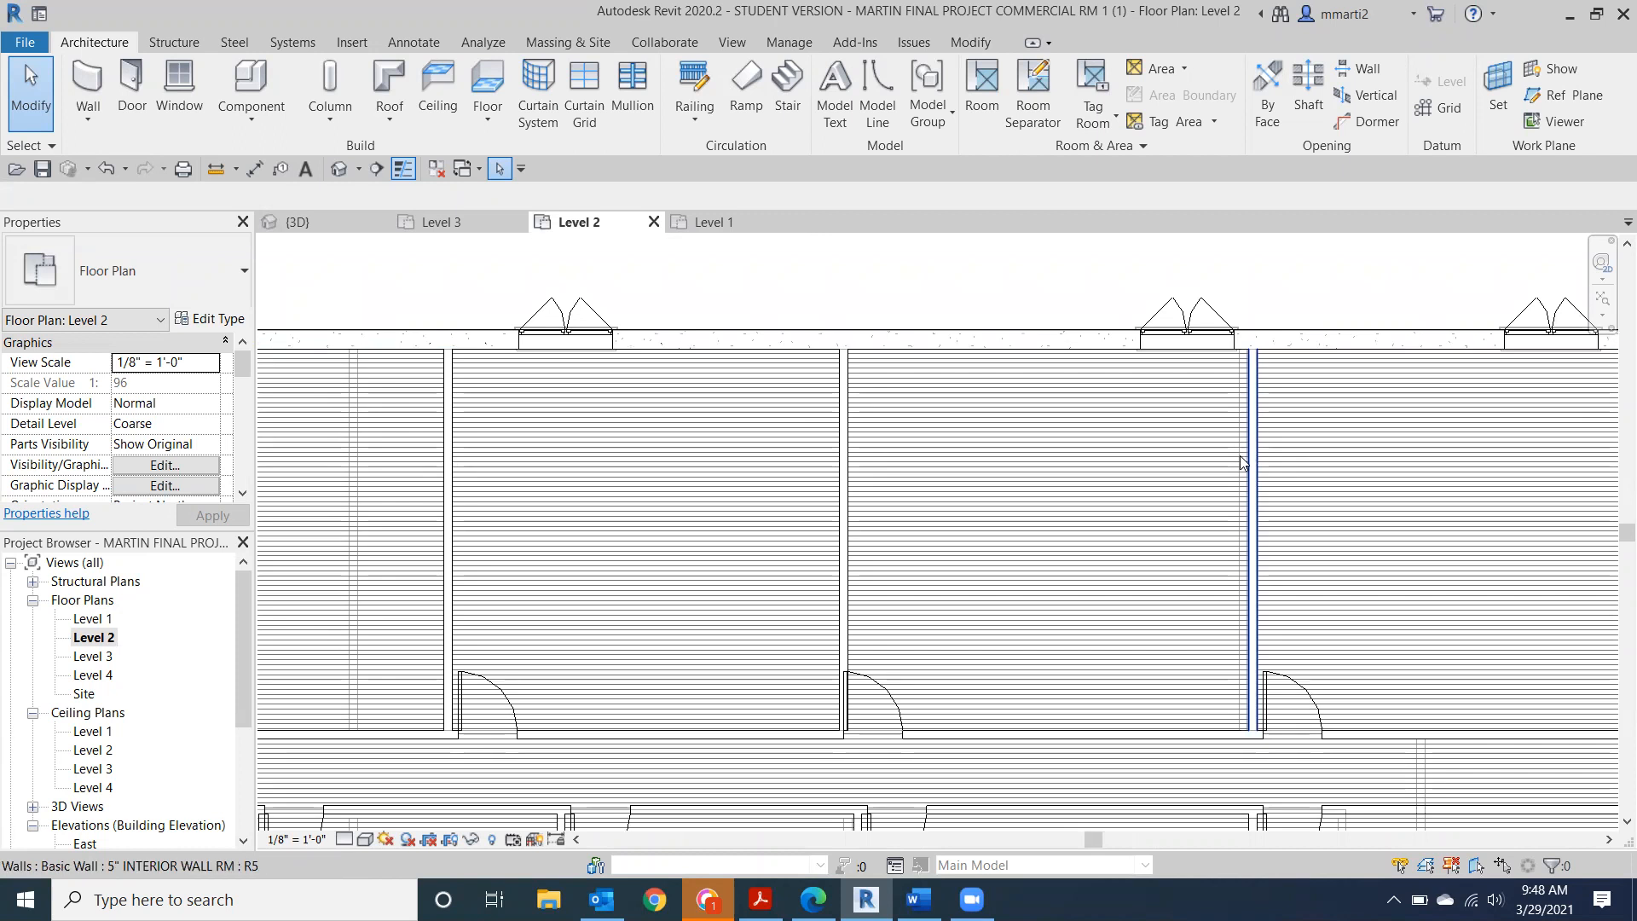
{"action": "scroll", "coordinate": [990, 531], "scroll_direction": "down", "scroll_amount": 2}
{"action": "middle_click_drag", "start_coordinate": [1011, 533], "coordinate": [1072, 405]}
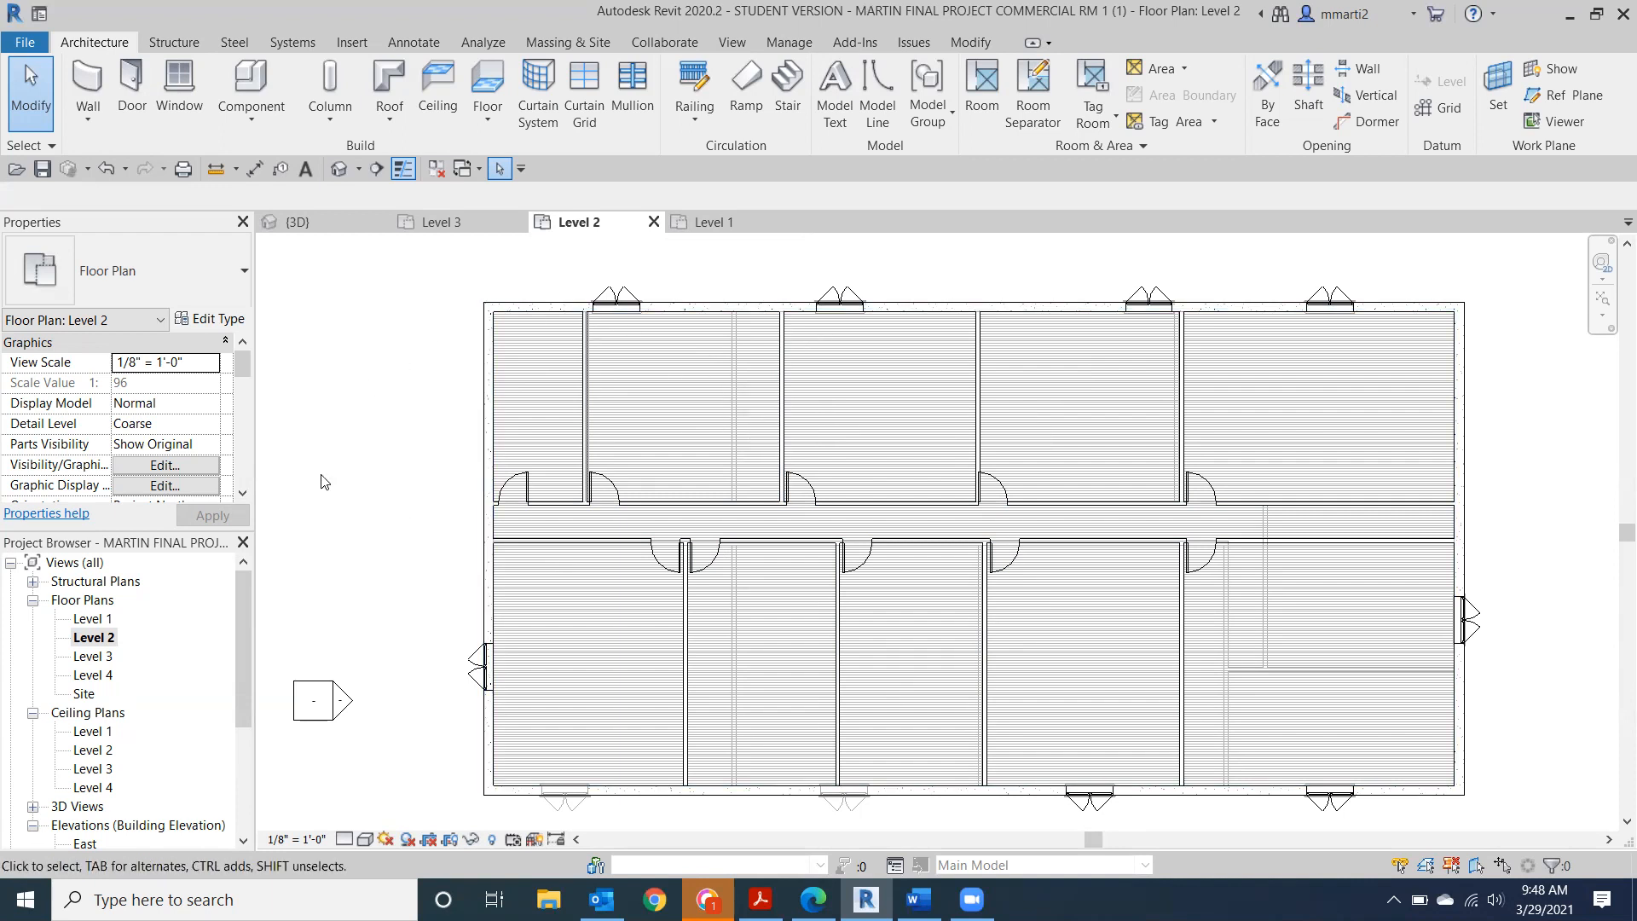
Set the underlay range base level of the Level 2 floor plan to None.
{"action": "left_click_drag", "start_coordinate": [238, 370], "coordinate": [228, 423]}
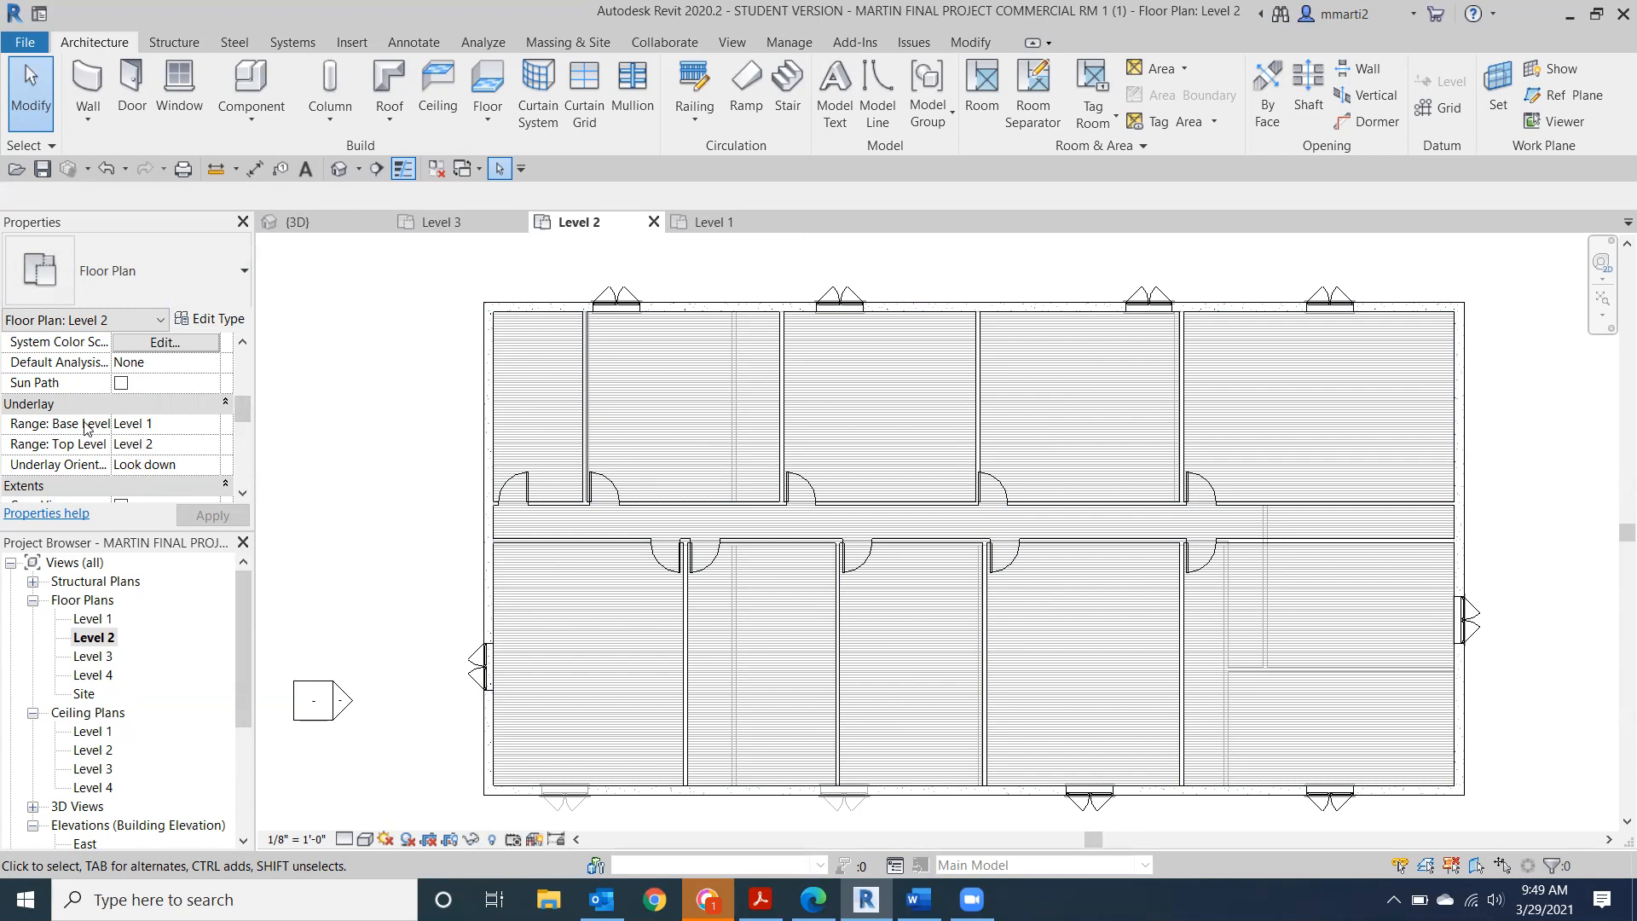
{"action": "left_click", "coordinate": [200, 424]}
{"action": "left_click", "coordinate": [214, 424]}
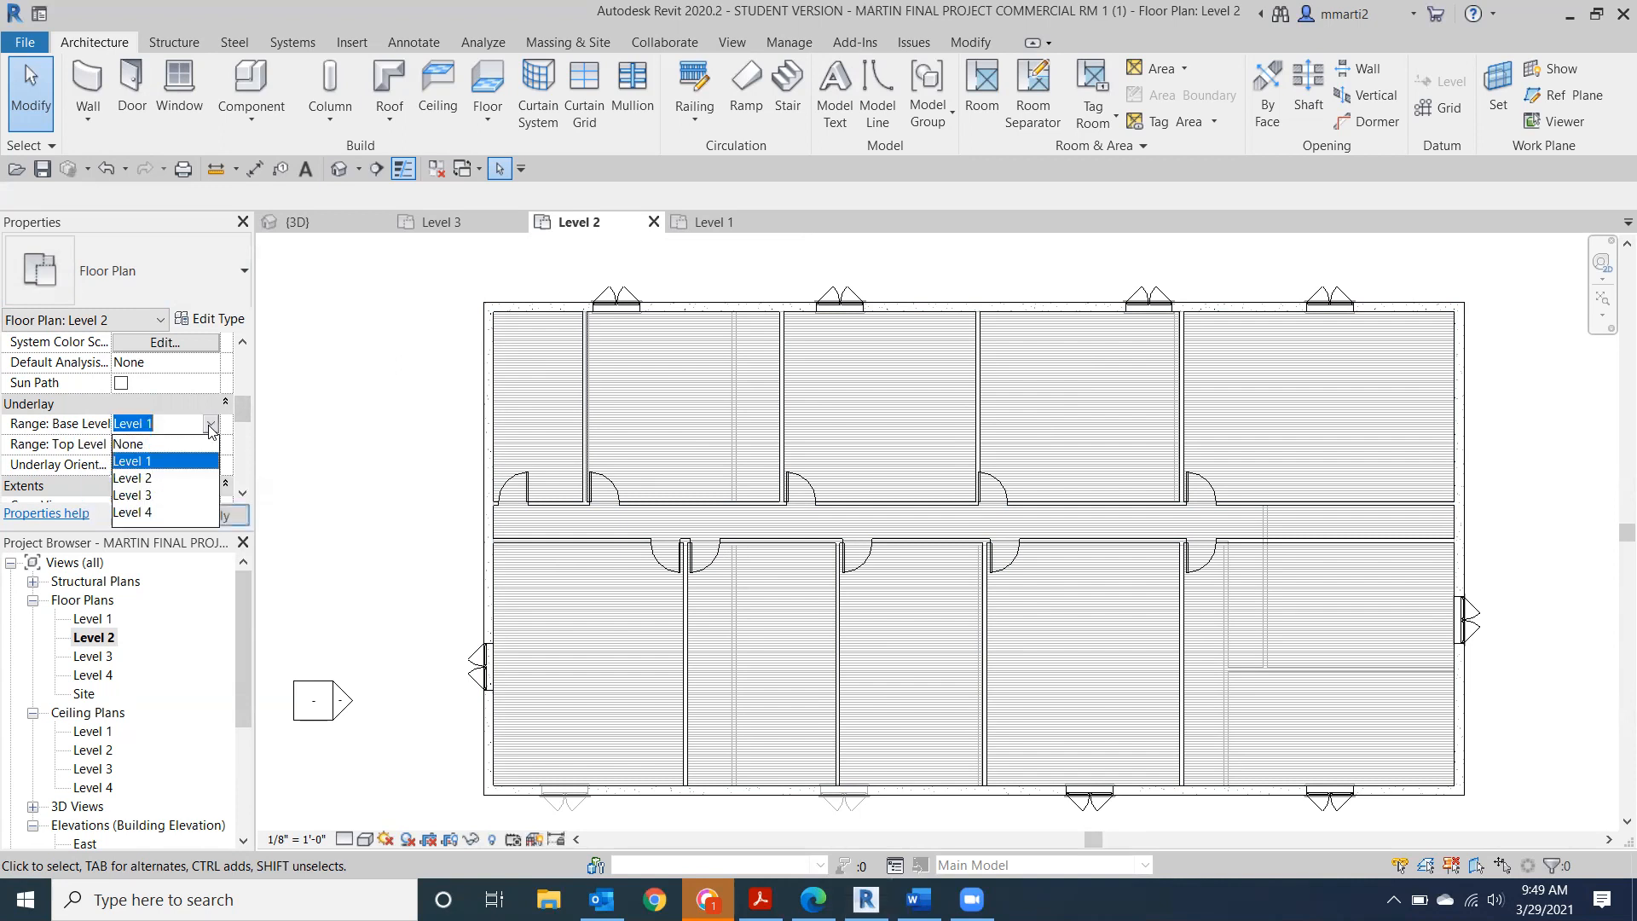
{"action": "left_click", "coordinate": [175, 442]}
{"action": "left_click", "coordinate": [188, 523]}
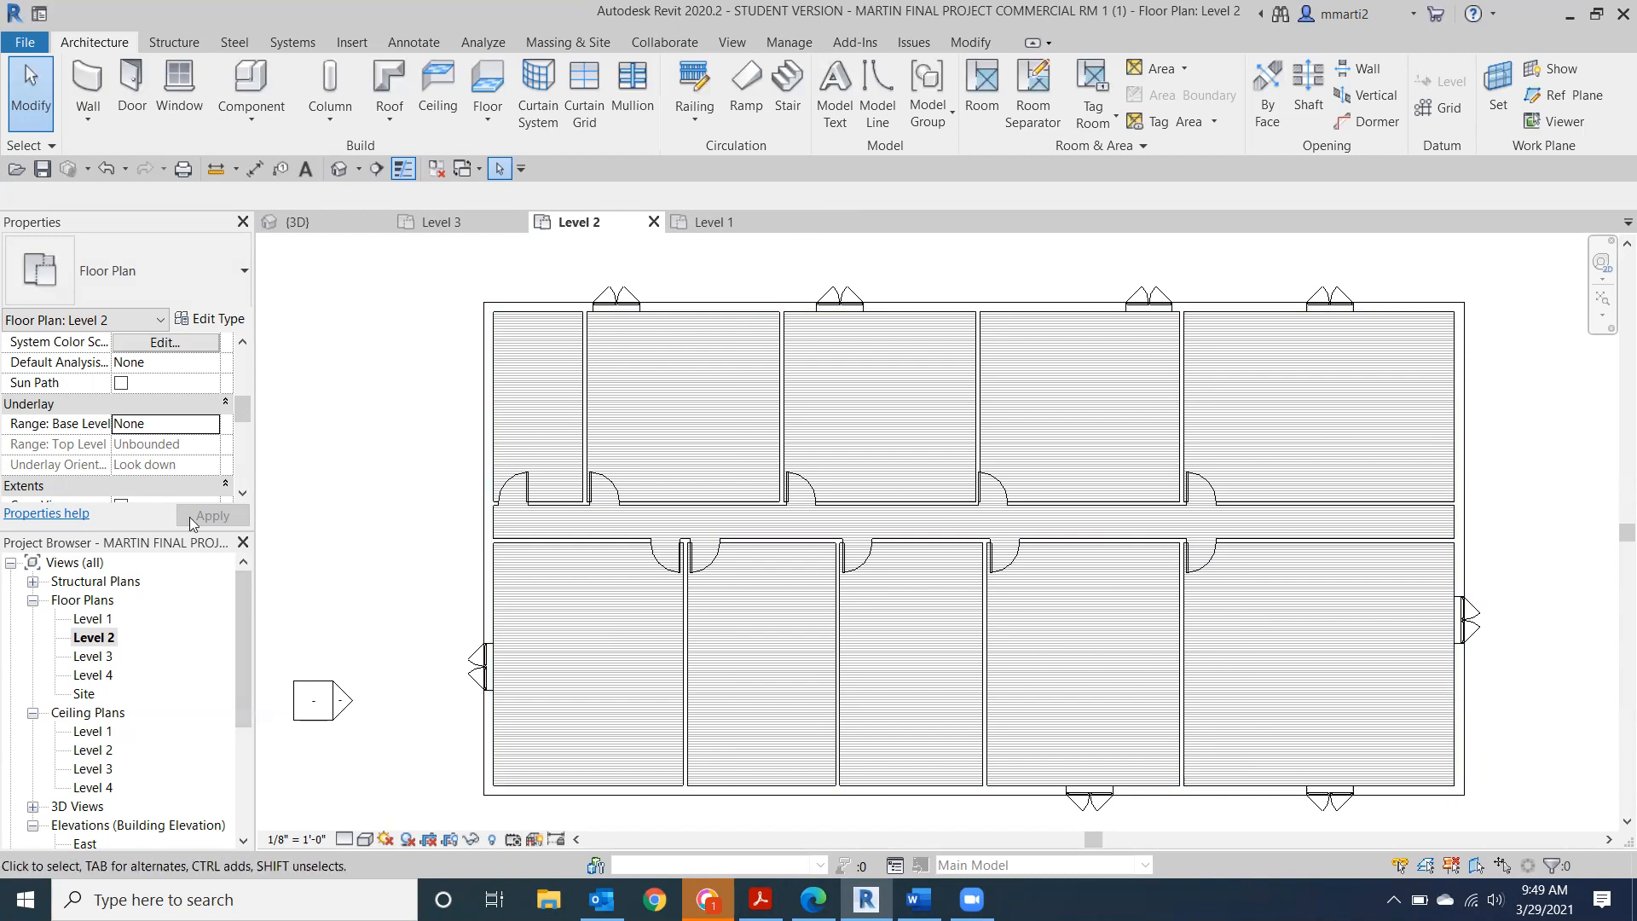
Open the Level 3 floor plan and set its underlay range base level to Level 2.
{"action": "double_click", "coordinate": [96, 656]}
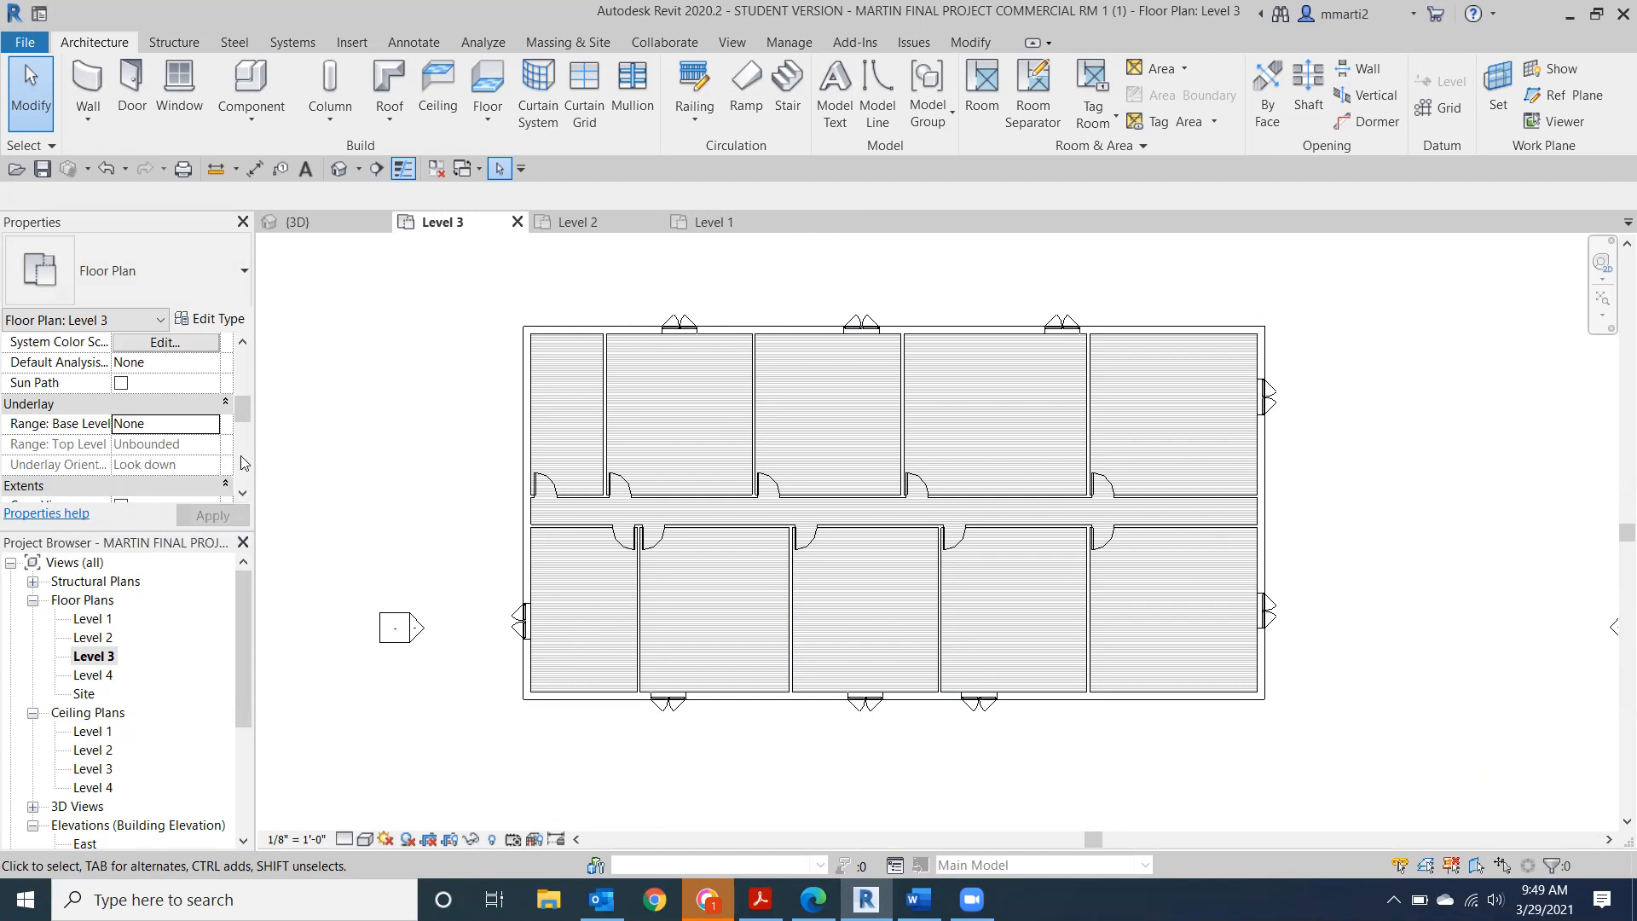
{"action": "left_click", "coordinate": [209, 429]}
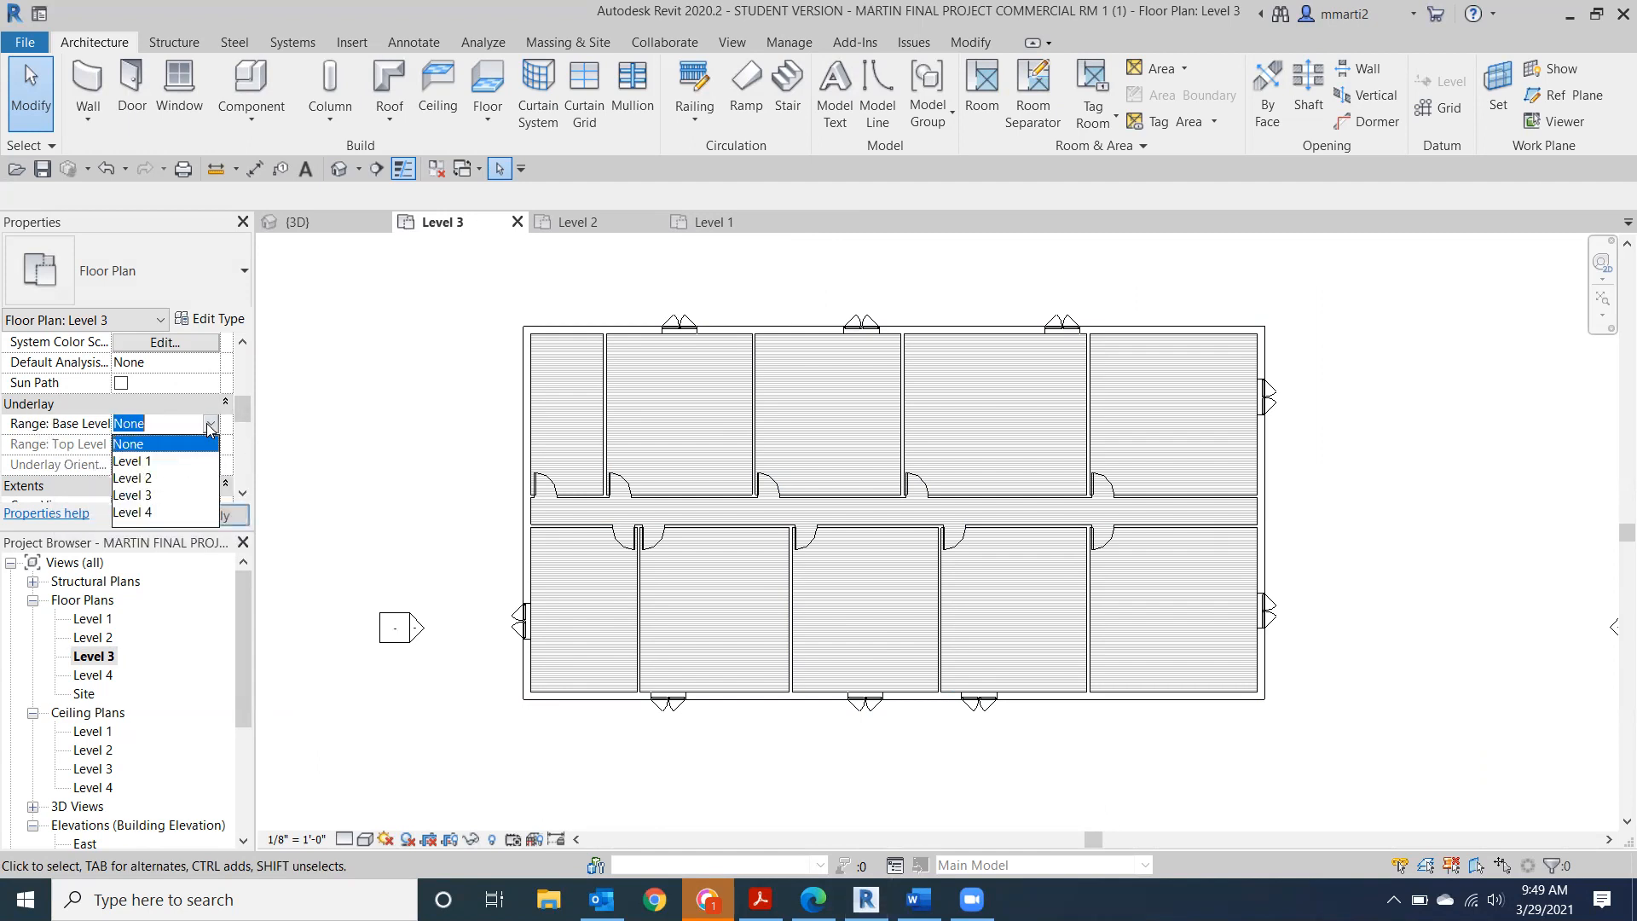
{"action": "left_click", "coordinate": [185, 480]}
{"action": "left_click", "coordinate": [196, 516]}
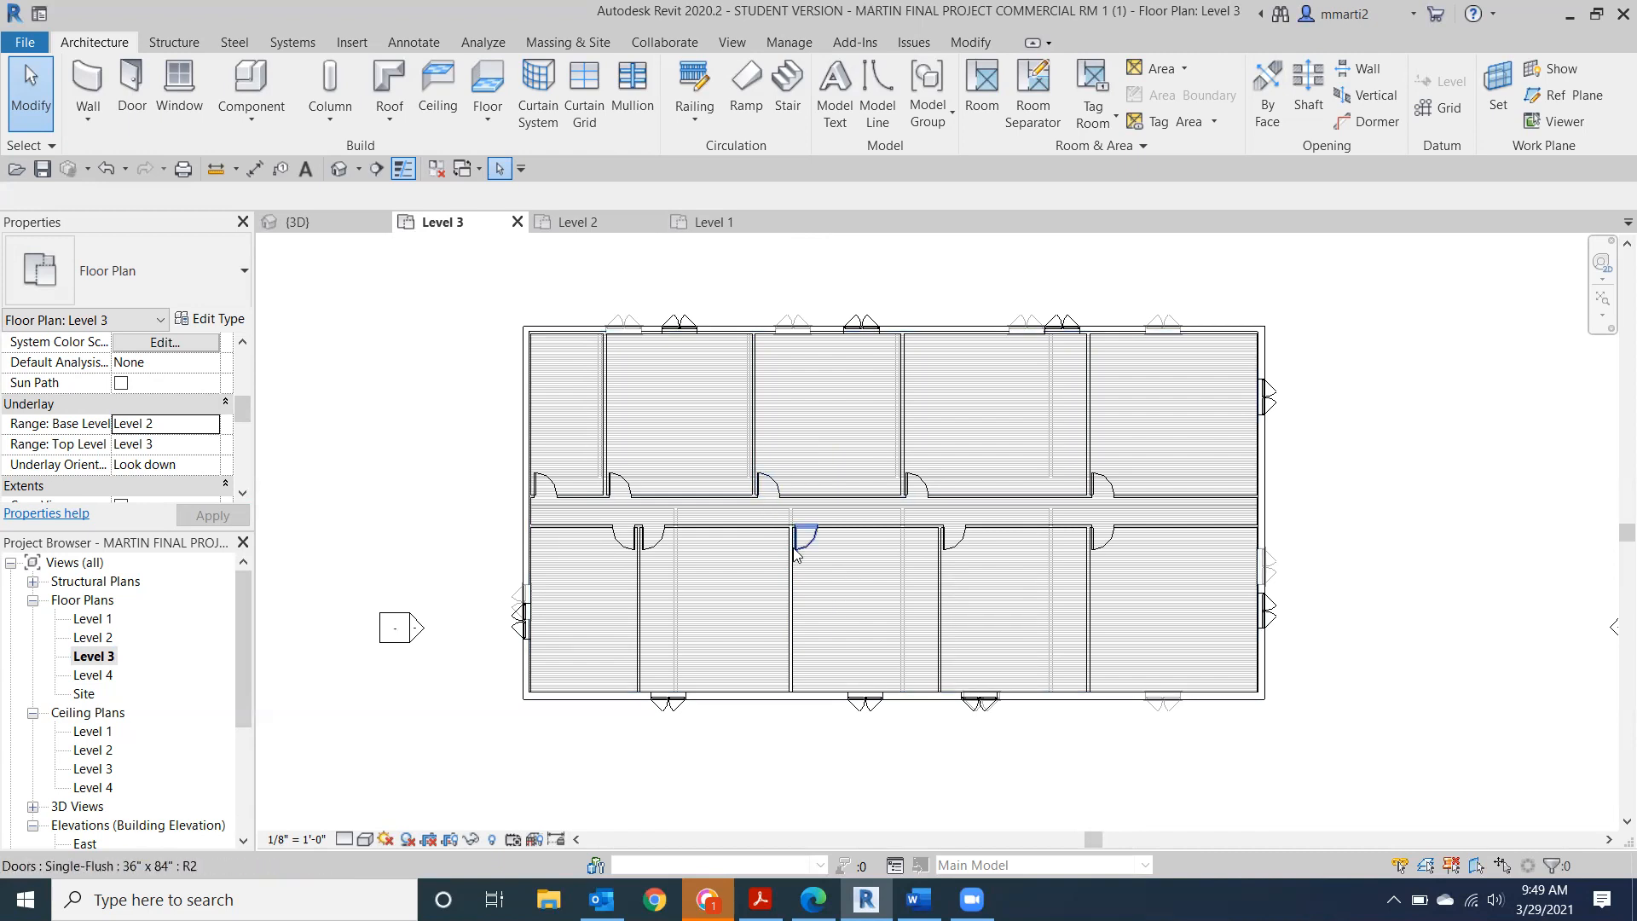
Compare the Level 3 walls, corridor and exterior windows with the Level 2 underlay.
{"action": "scroll", "coordinate": [796, 548], "scroll_direction": "up", "scroll_amount": 1}
{"action": "scroll", "coordinate": [795, 547], "scroll_direction": "up", "scroll_amount": 3}
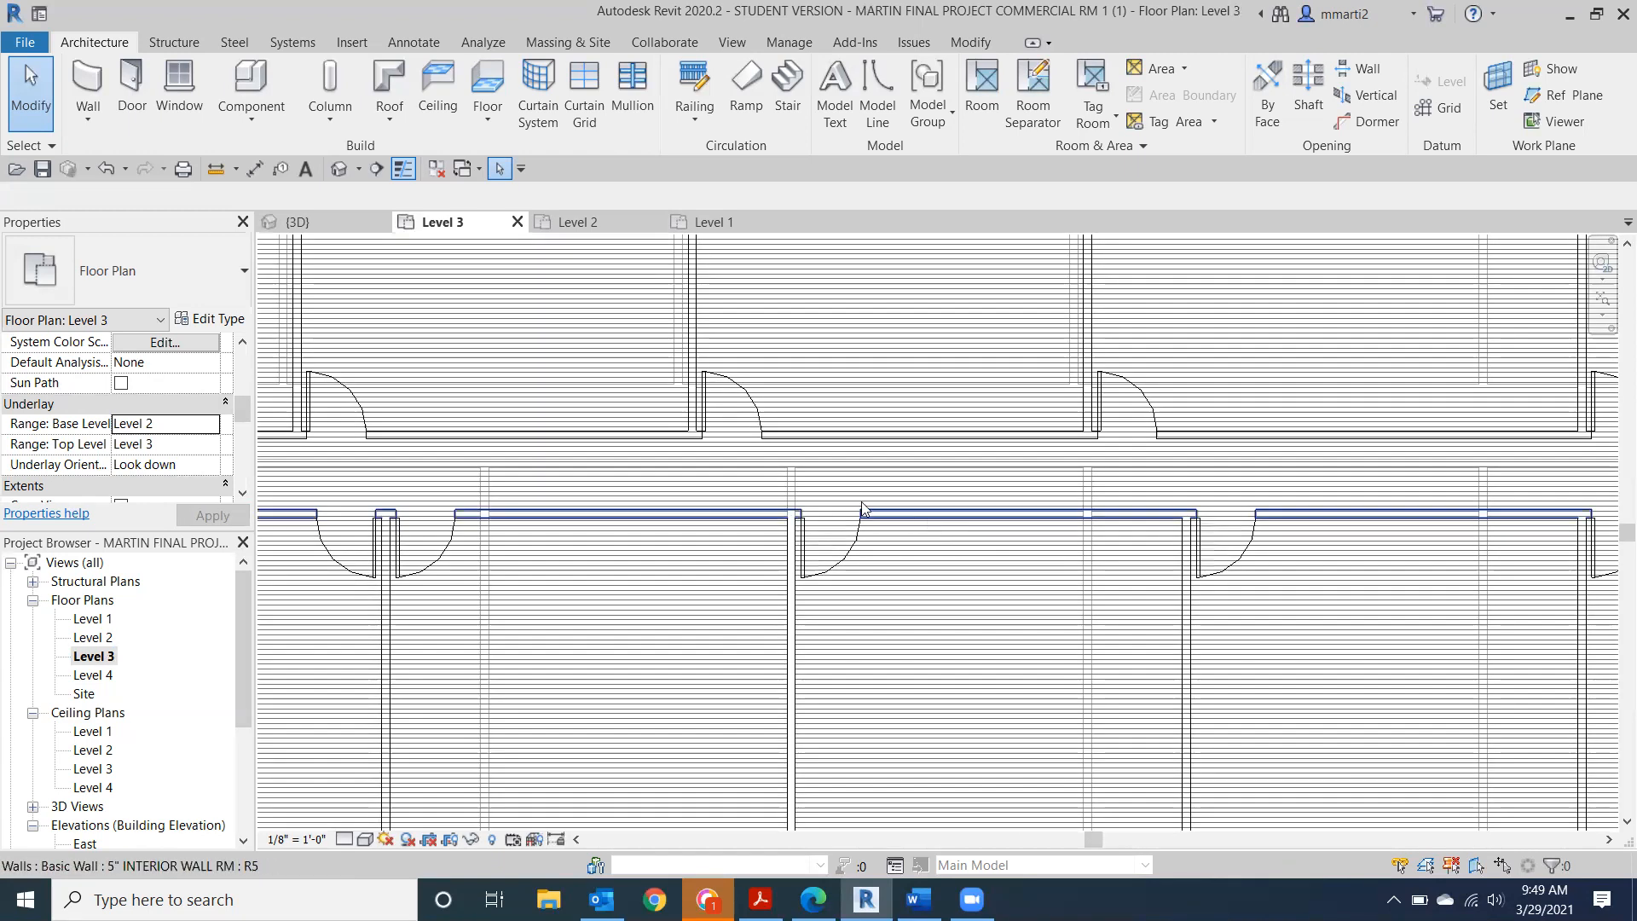
{"action": "scroll", "coordinate": [312, 387], "scroll_direction": "down", "scroll_amount": 2}
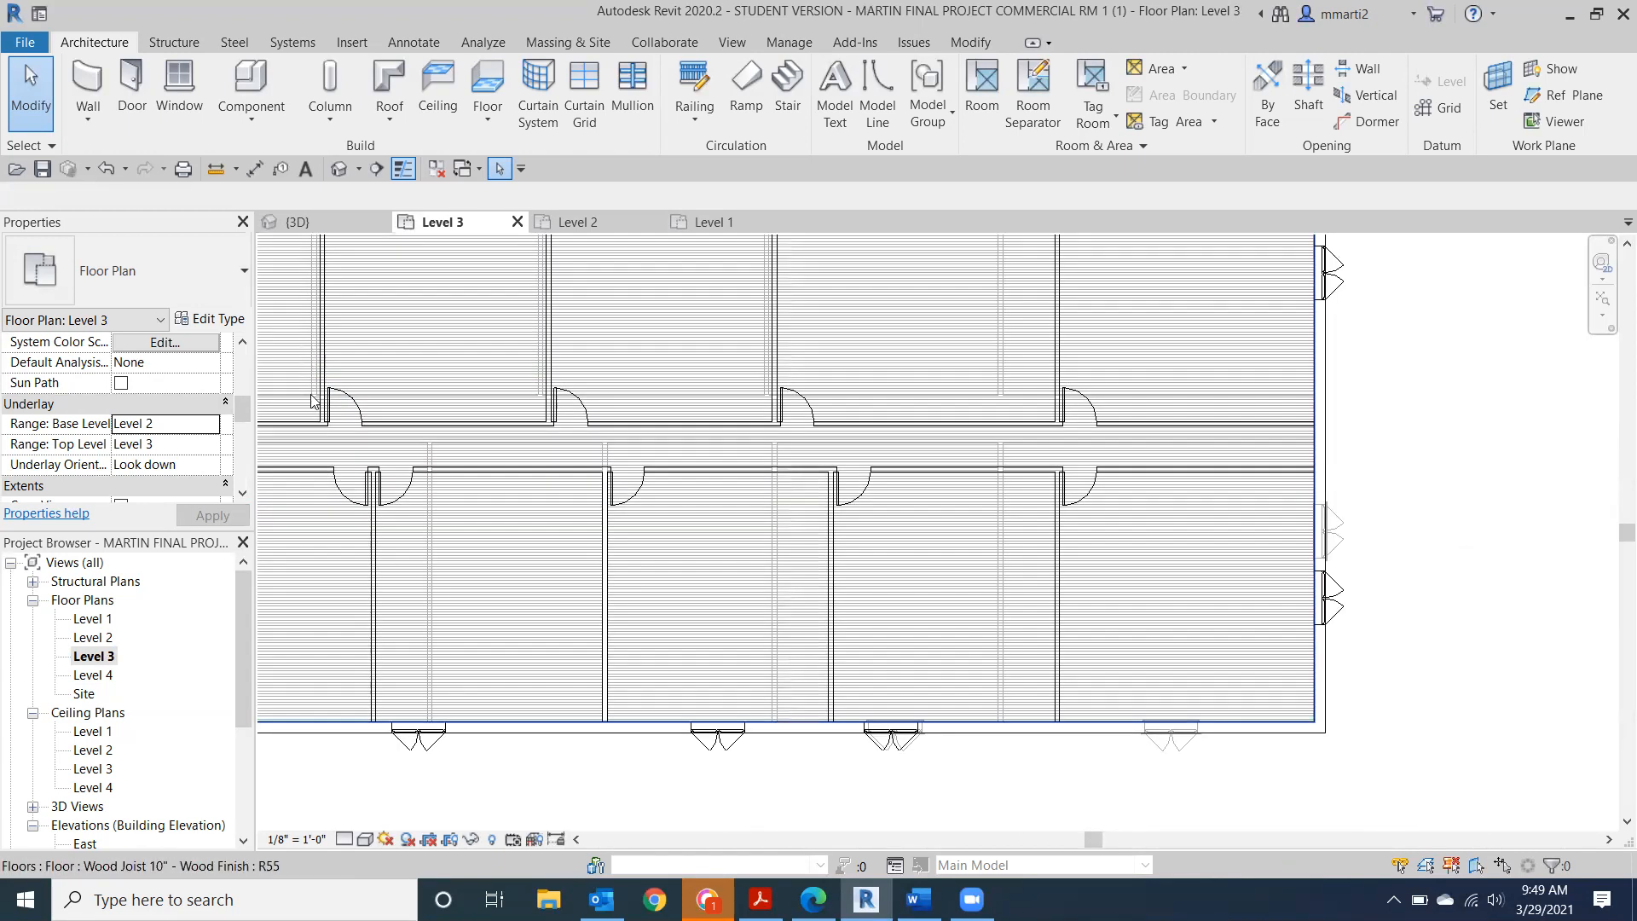
{"action": "scroll", "coordinate": [738, 431], "scroll_direction": "down", "scroll_amount": 3}
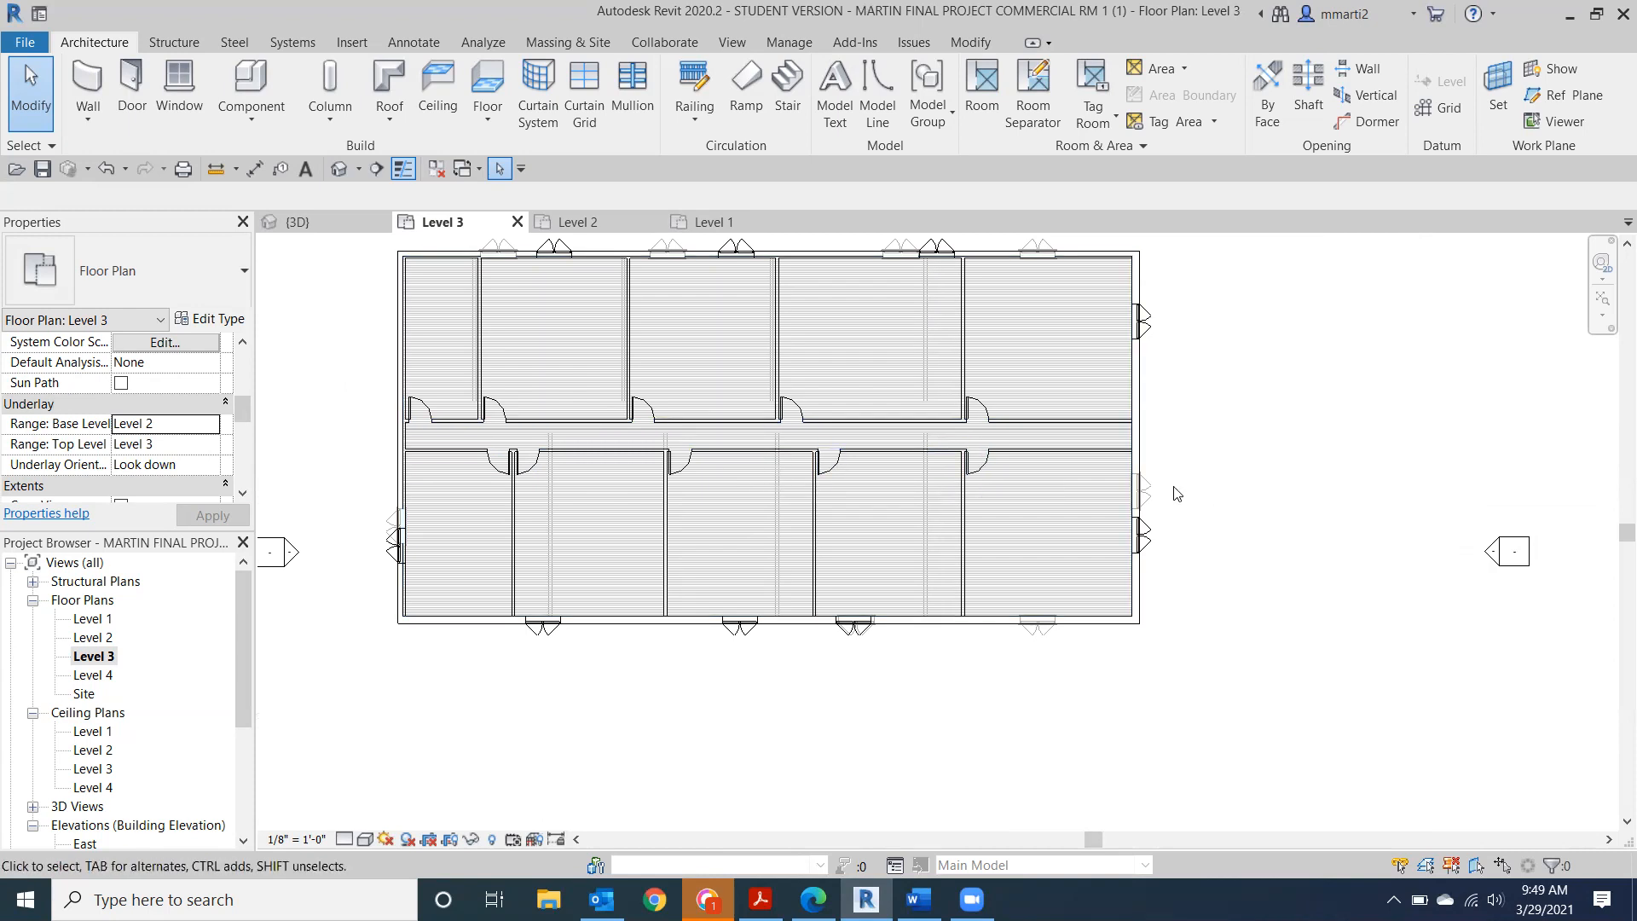
Set the underlay range base level of the Level 3 floor plan to None.
{"action": "left_click", "coordinate": [212, 426]}
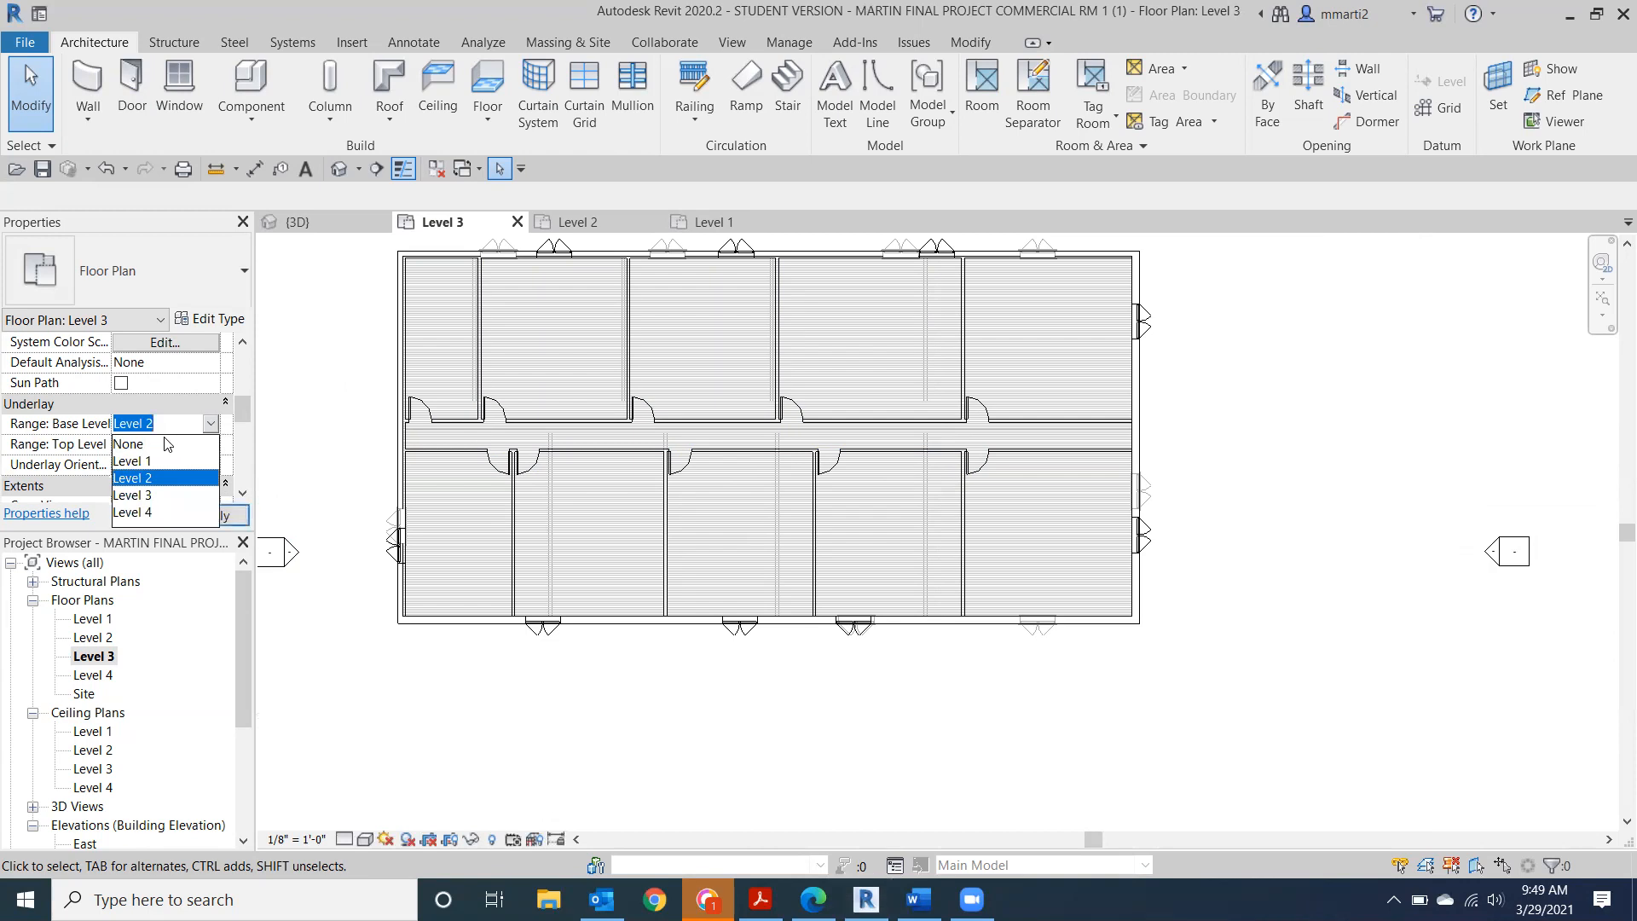
{"action": "left_click", "coordinate": [130, 443]}
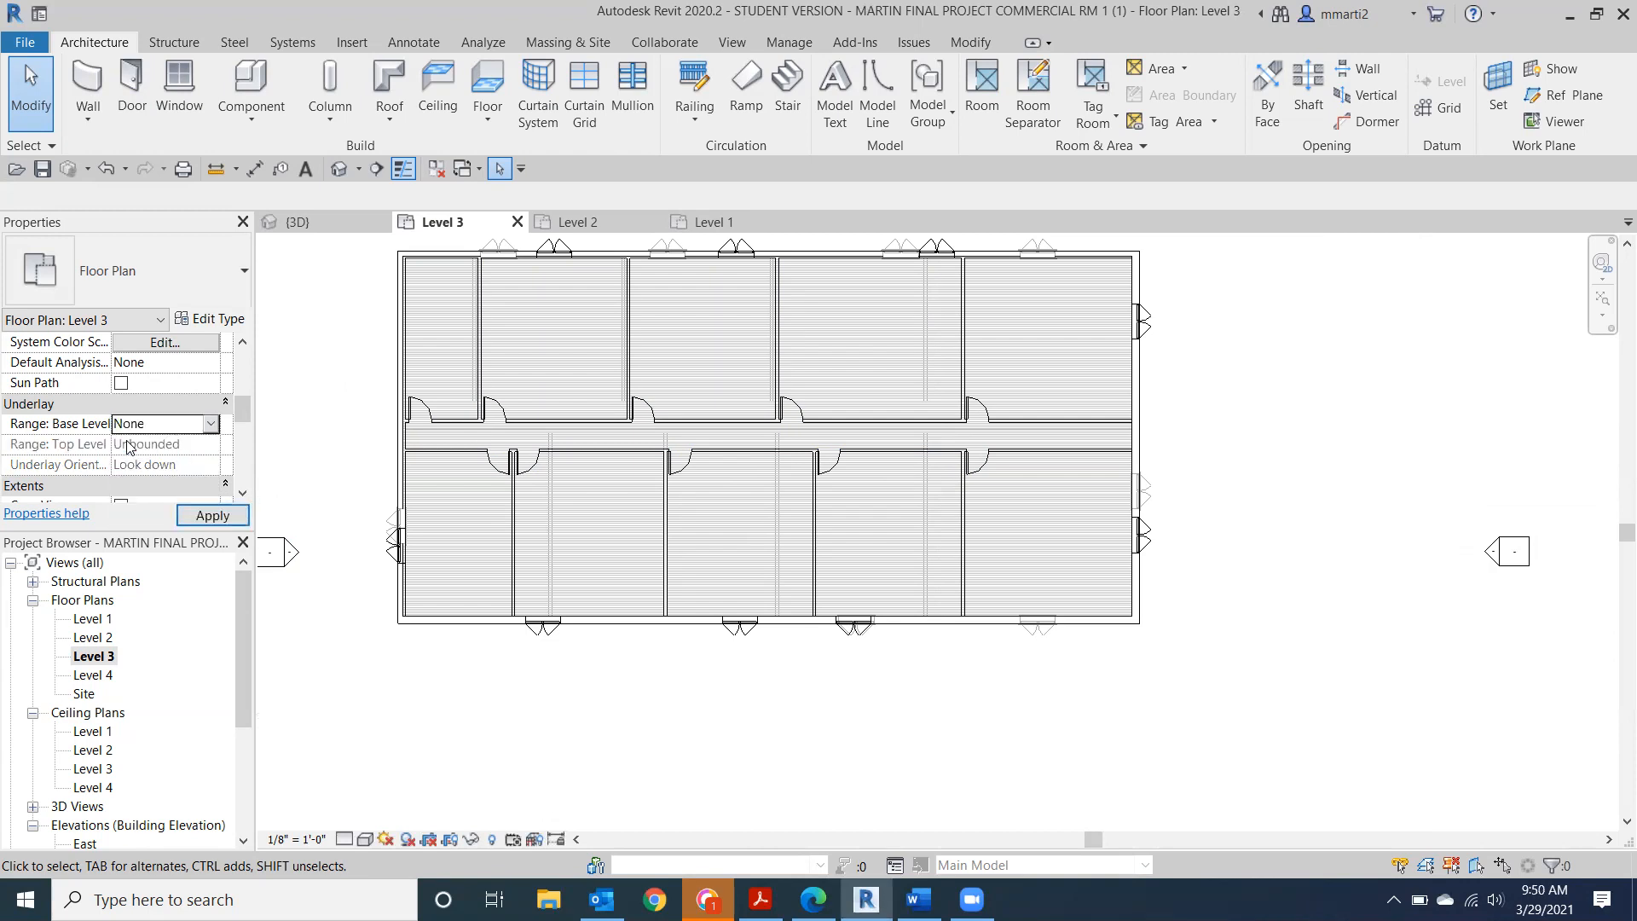
{"action": "left_click", "coordinate": [224, 518]}
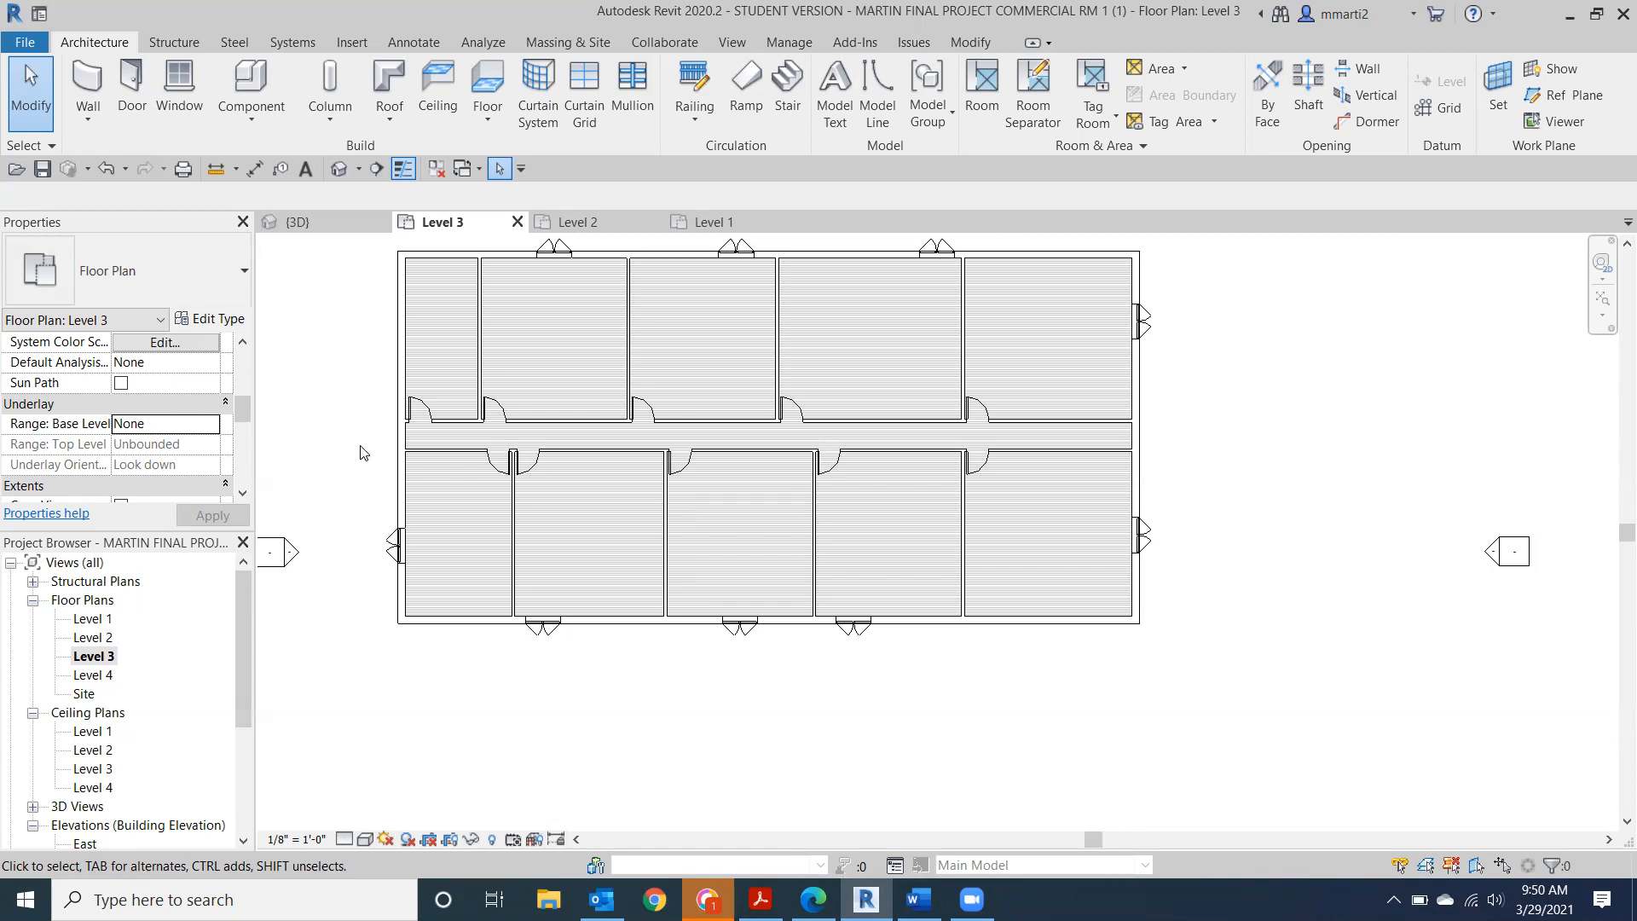
Shorten the lower corridor wall on Level 3 at its east end so it stops just past the last door.
{"action": "mouse_move", "coordinate": [861, 518]}
{"action": "middle_mouse_down"}
{"action": "mouse_move", "coordinate": [964, 705]}
{"action": "mouse_move", "coordinate": [1005, 560]}
{"action": "mouse_move", "coordinate": [950, 528]}
{"action": "mouse_move", "coordinate": [977, 518]}
{"action": "middle_mouse_up"}
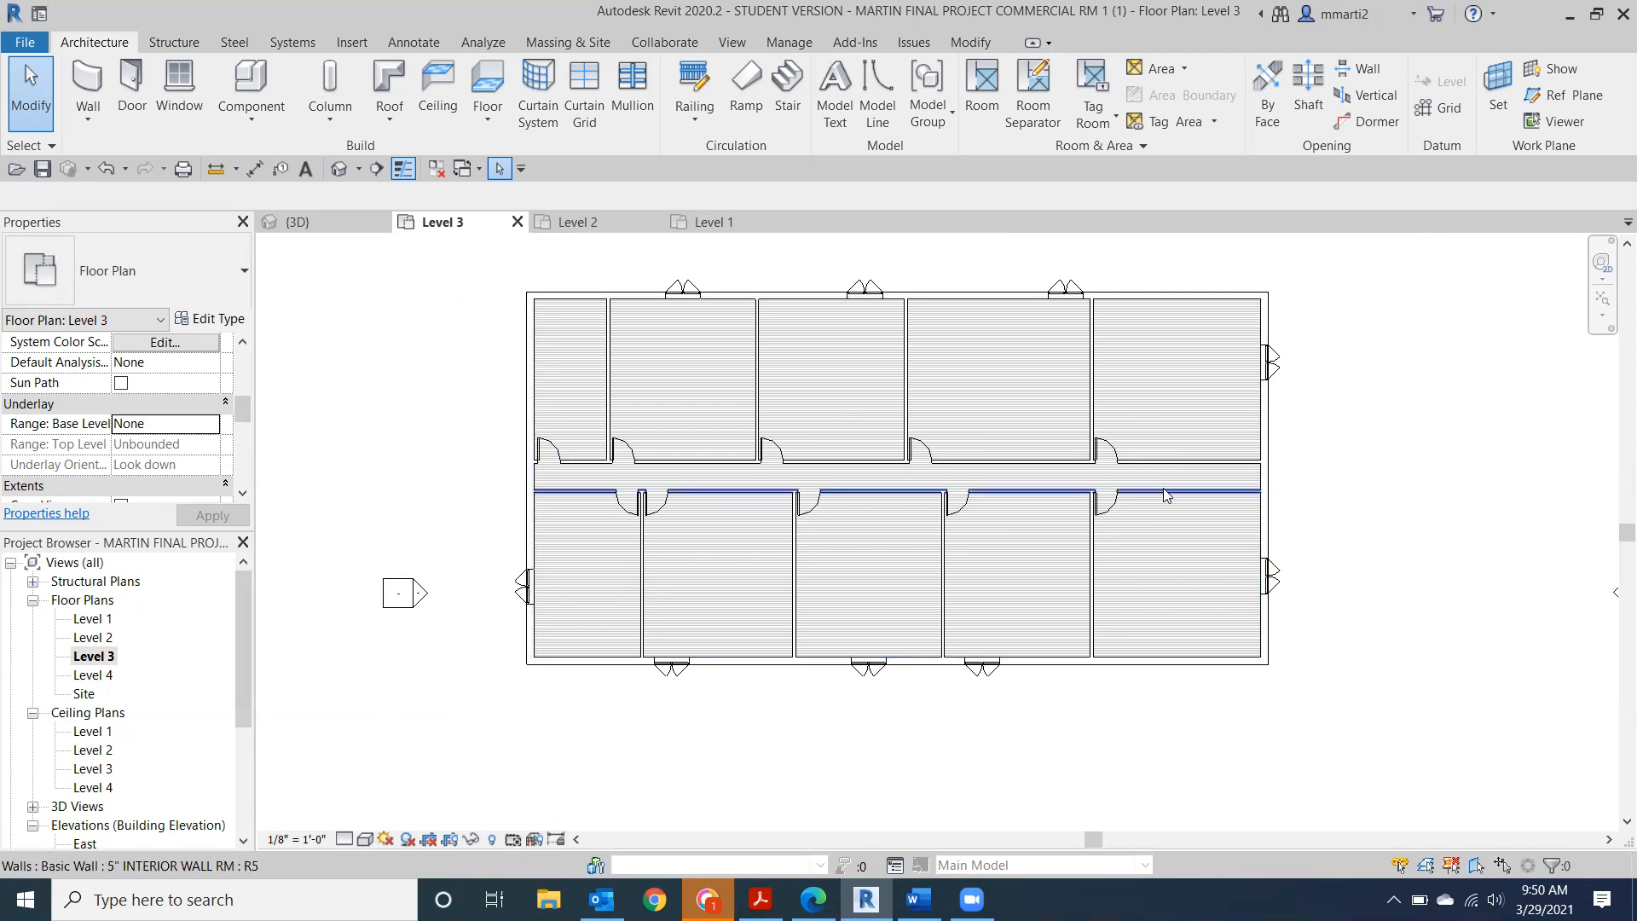
{"action": "scroll", "coordinate": [1163, 498], "scroll_direction": "up", "scroll_amount": 6}
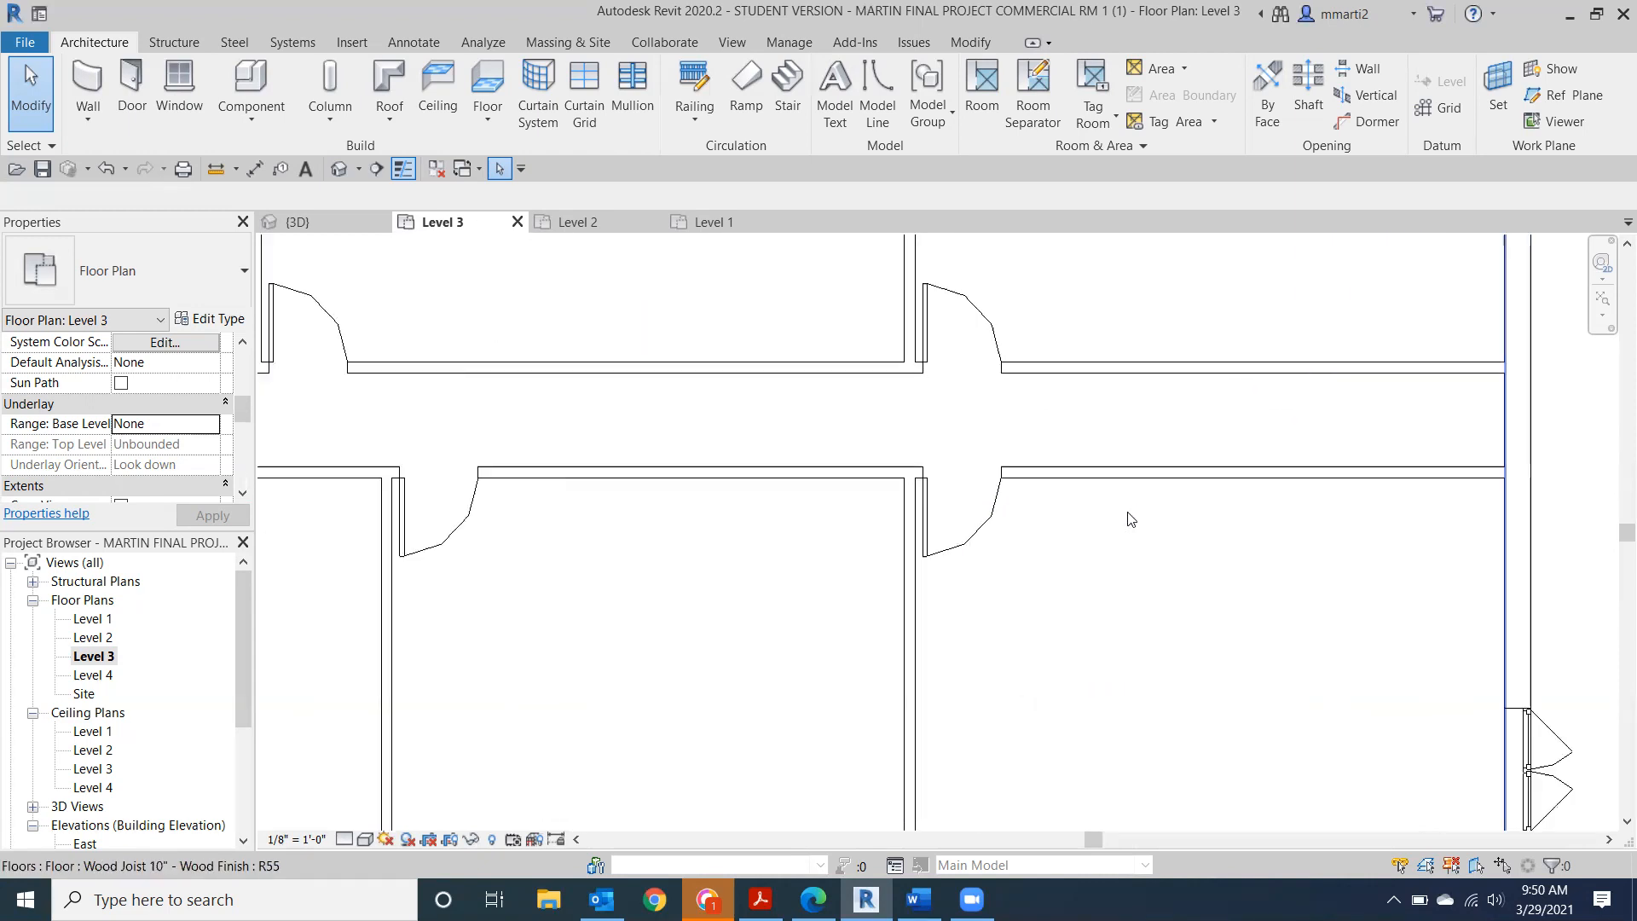
{"action": "scroll", "coordinate": [1136, 473], "scroll_direction": "down", "scroll_amount": 5}
{"action": "scroll", "coordinate": [987, 585], "scroll_direction": "up", "scroll_amount": 3}
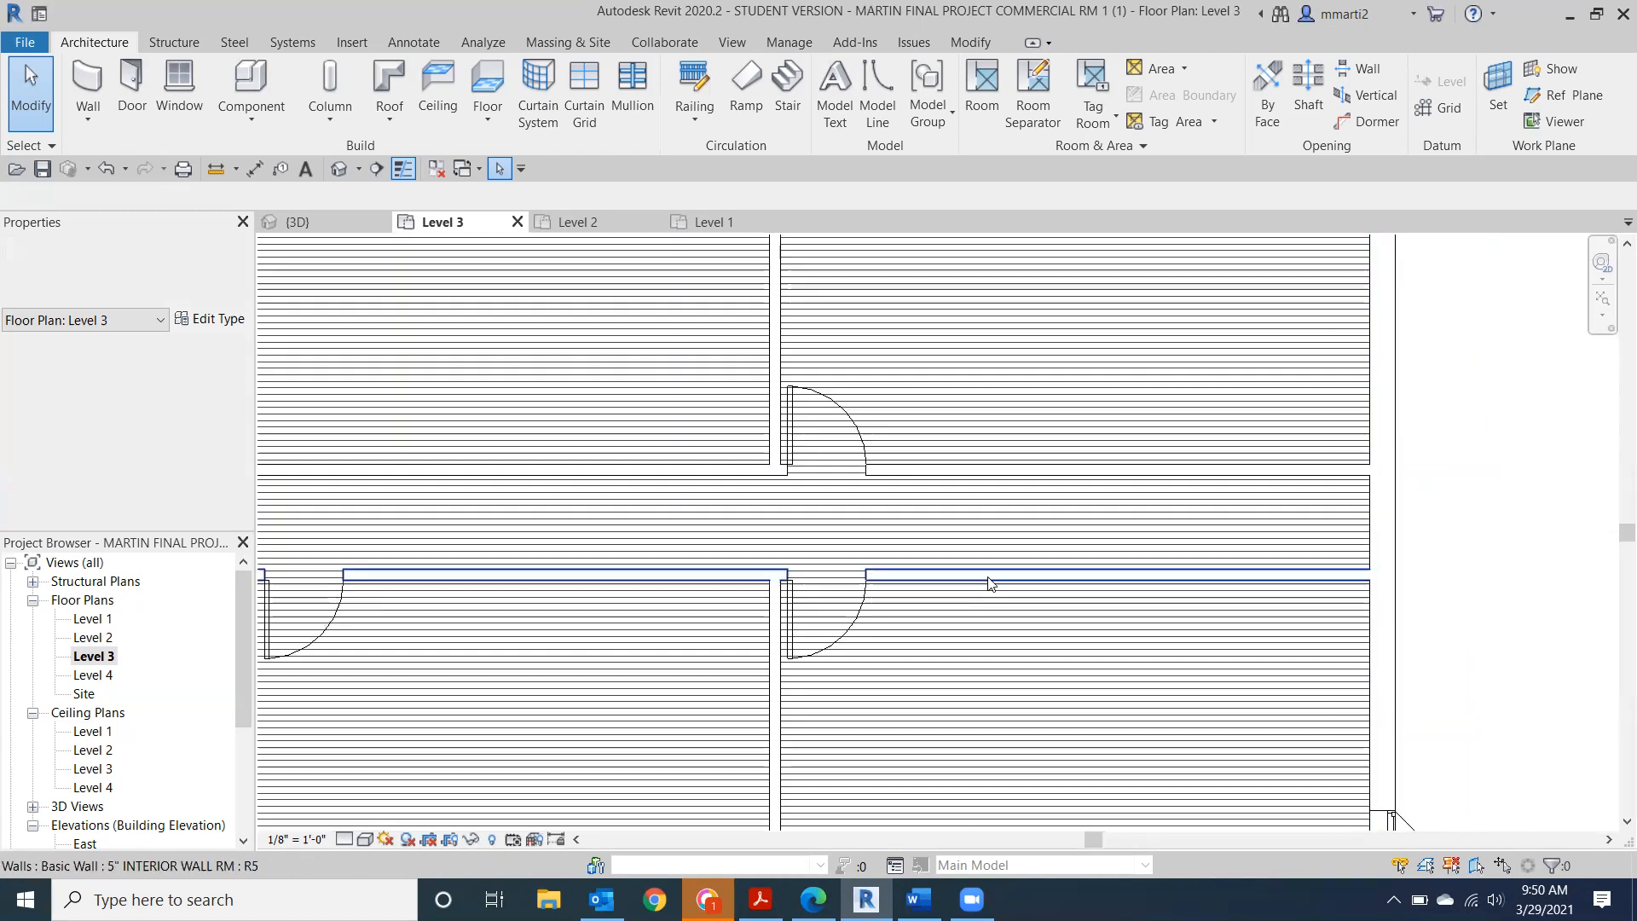
{"action": "left_click", "coordinate": [1122, 581]}
{"action": "left_click_drag", "start_coordinate": [1211, 575], "coordinate": [898, 569]}
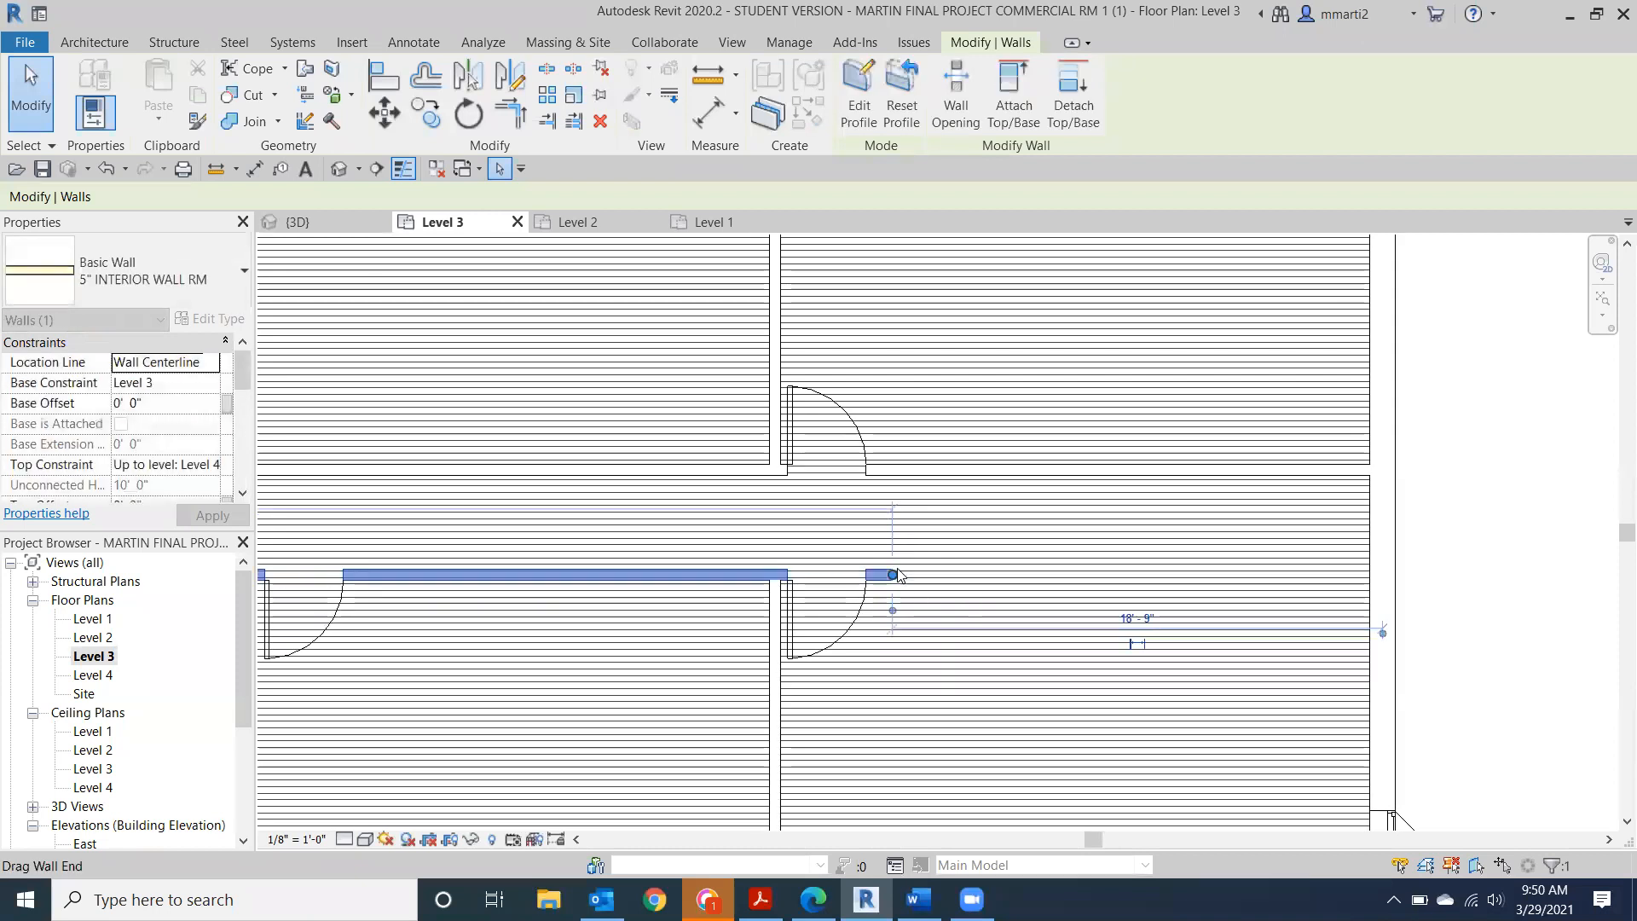
{"action": "left_click", "coordinate": [1473, 560]}
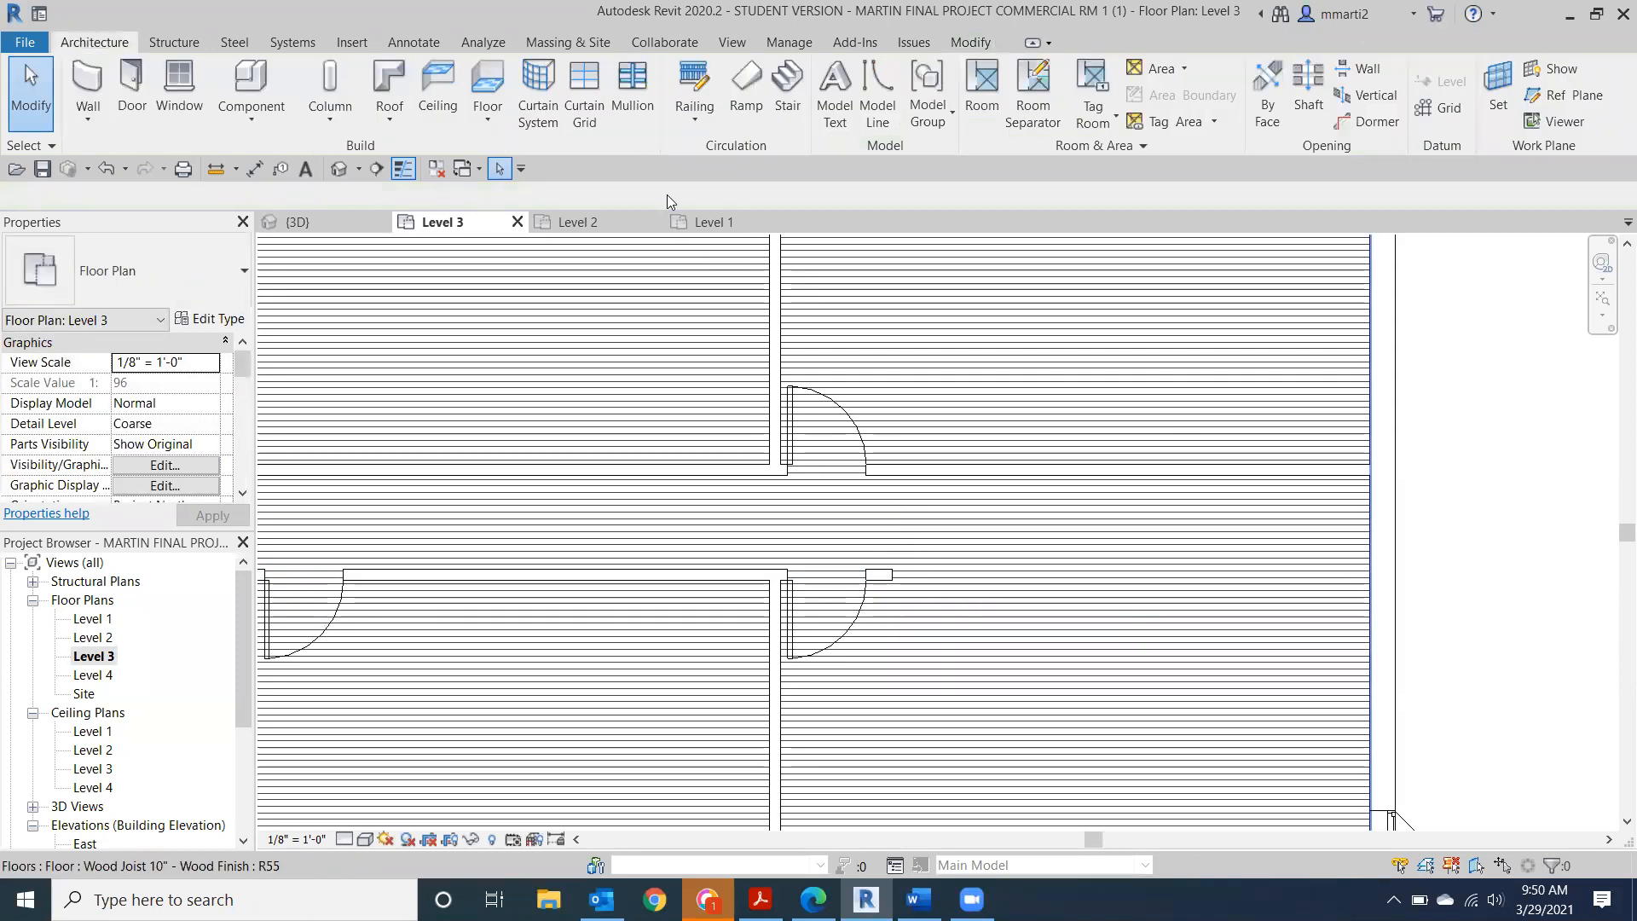
Draw a 5" interior wall about 4'-0" long across the corridor, from the shortened wall's end to the upper corridor wall.
{"action": "left_click", "coordinate": [79, 76]}
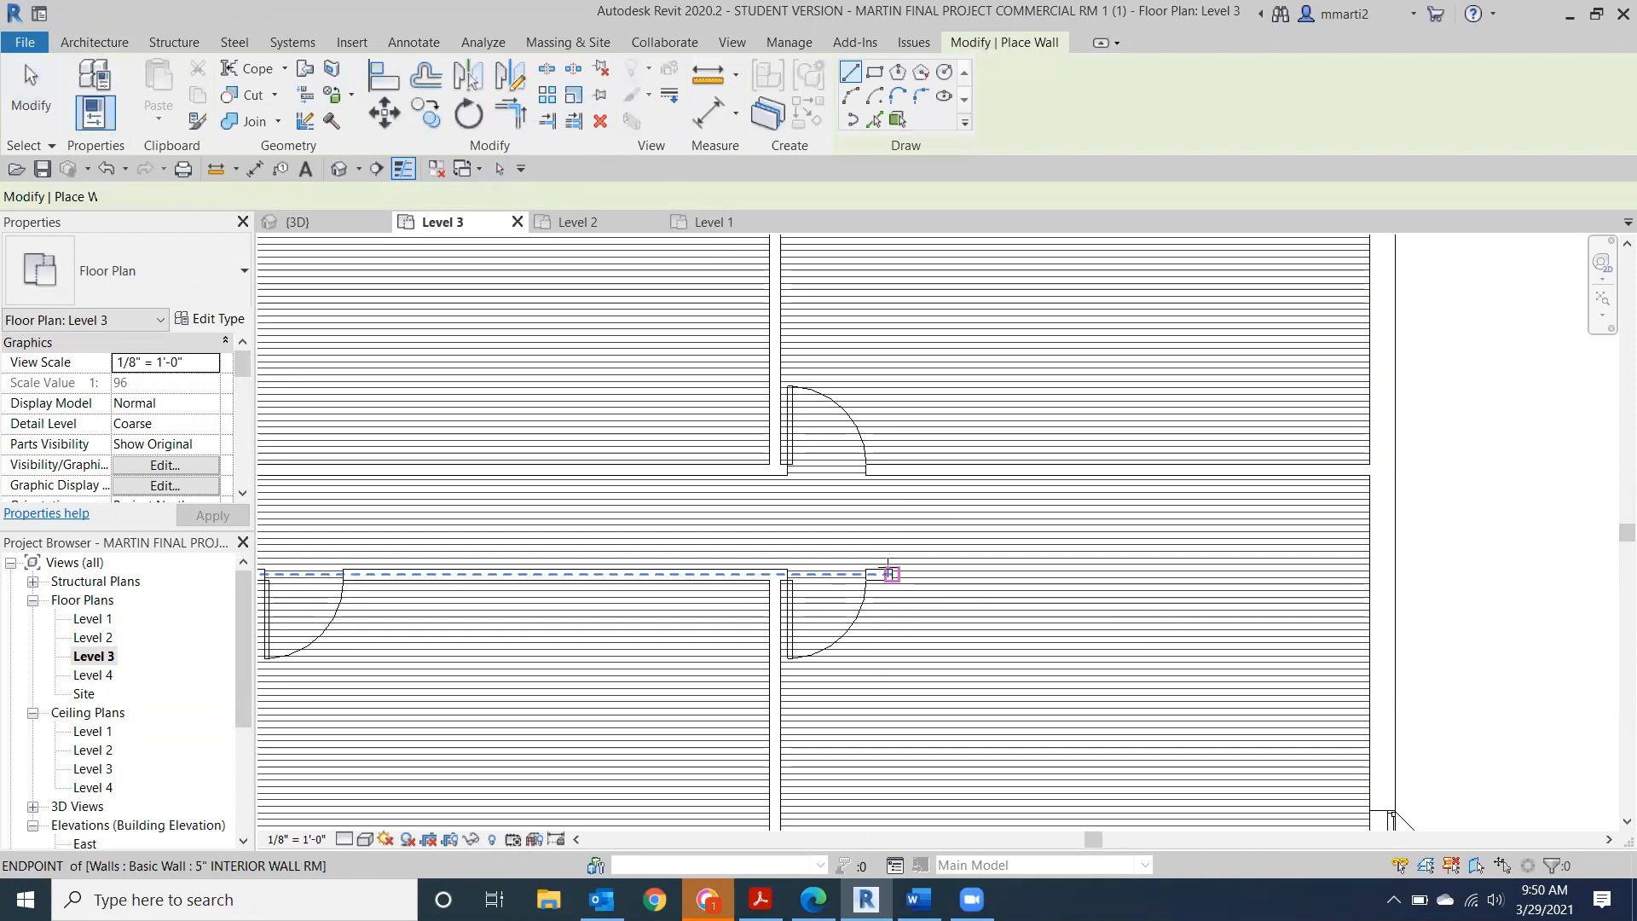
{"action": "left_click", "coordinate": [882, 578]}
{"action": "left_click", "coordinate": [892, 475]}
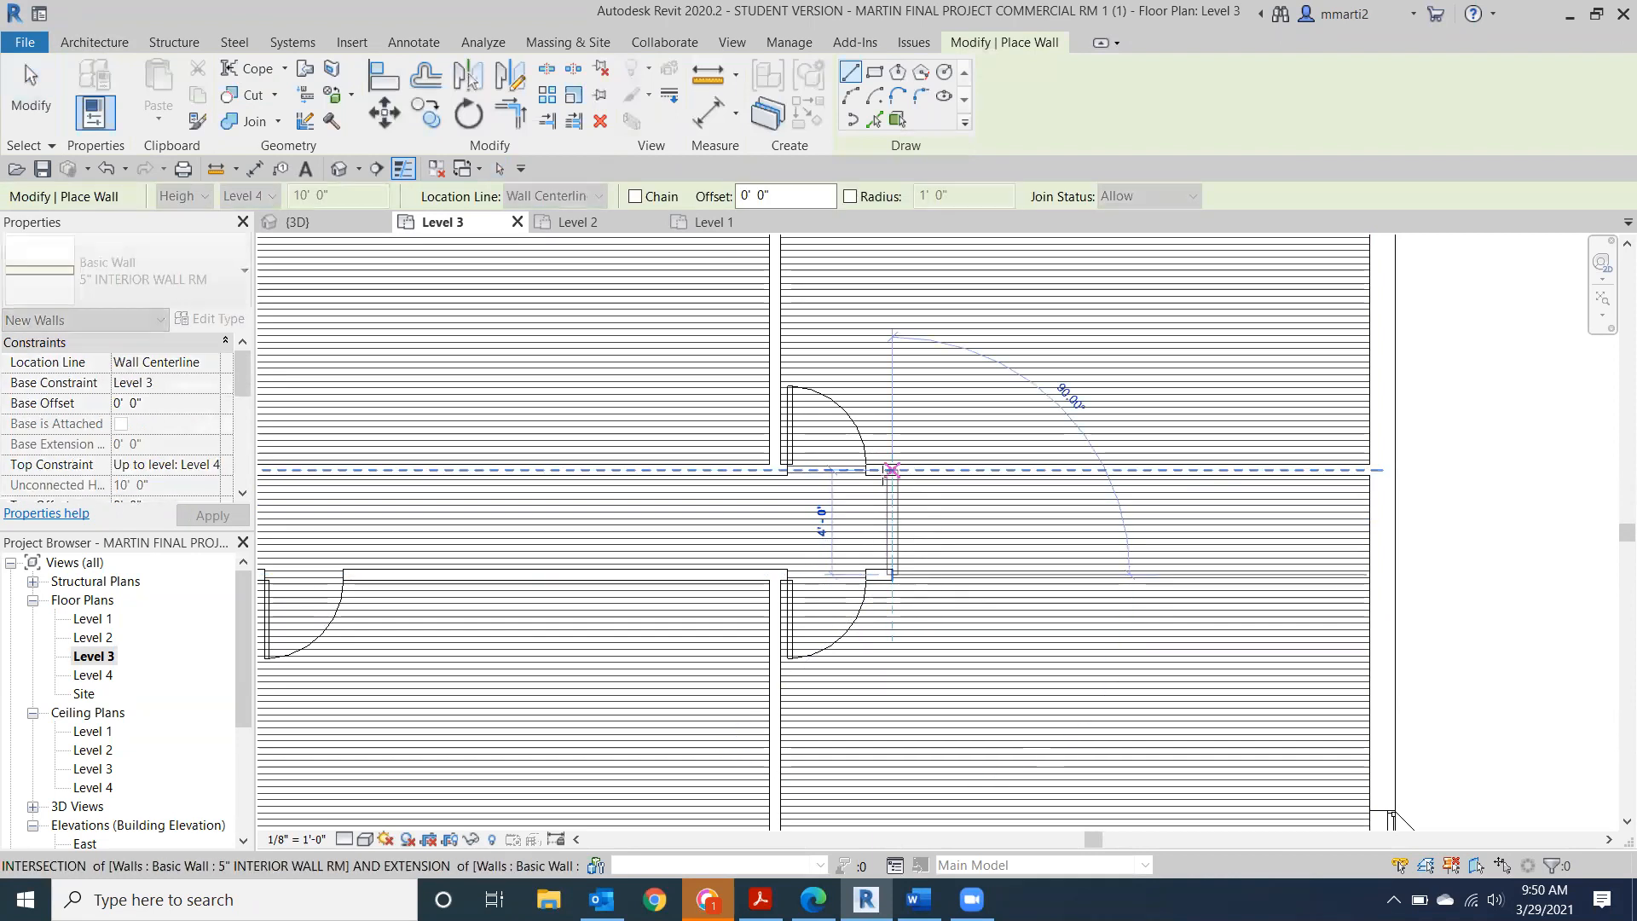
{"action": "left_click", "coordinate": [31, 90]}
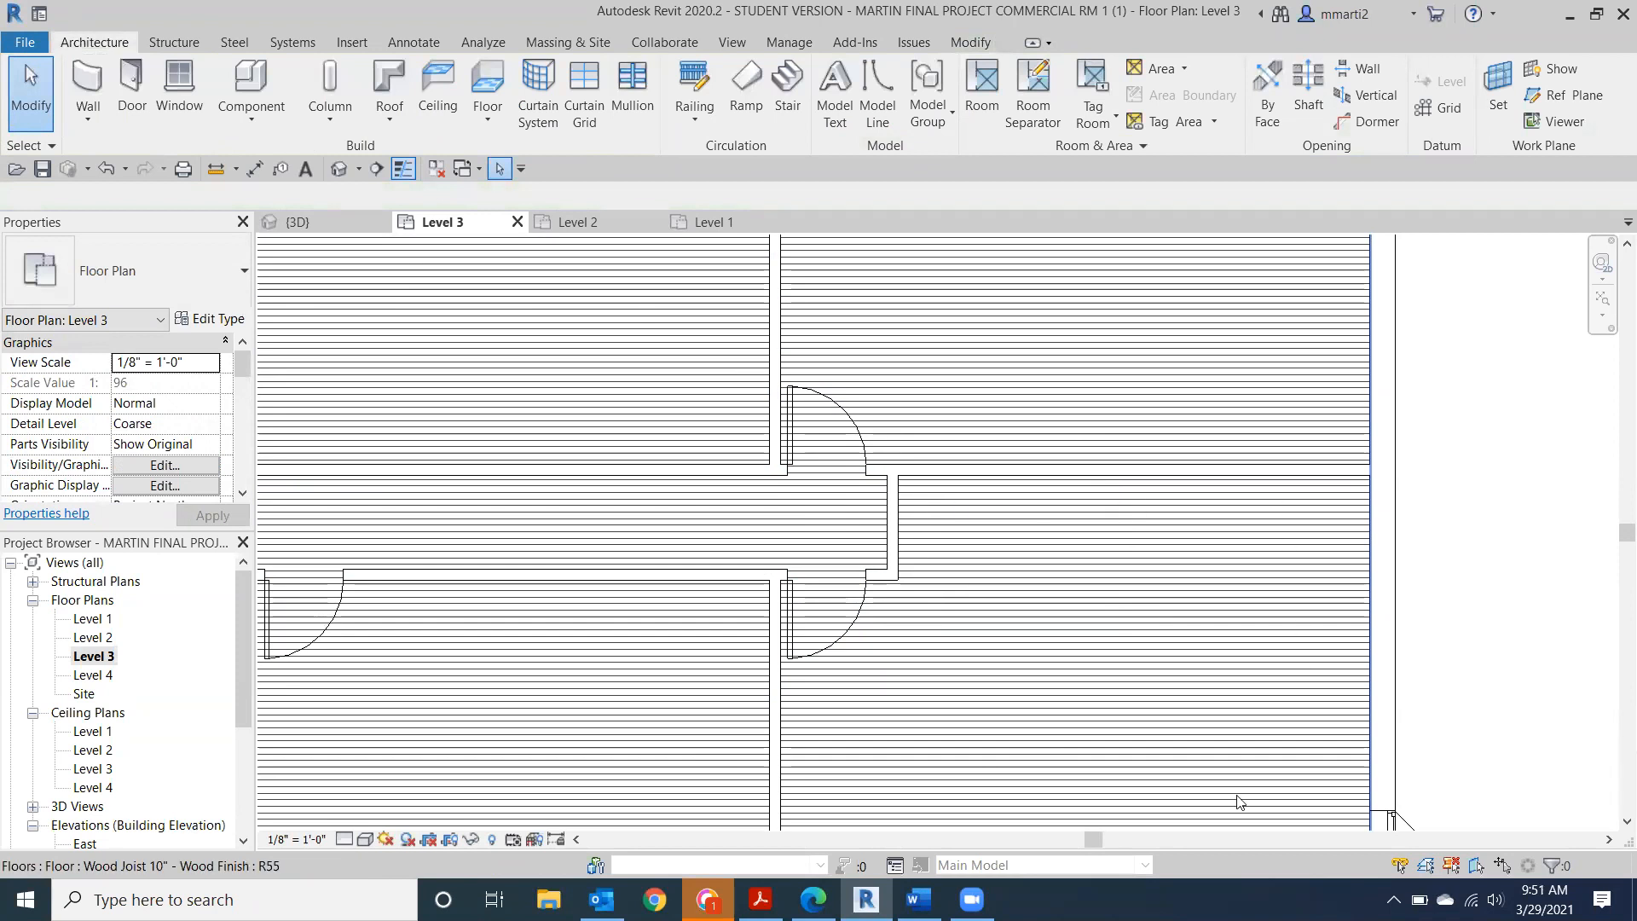
Extend the shortened lower corridor wall back to the east exterior wall.
{"action": "scroll", "coordinate": [994, 699], "scroll_direction": "down", "scroll_amount": 2}
{"action": "middle_click_drag", "start_coordinate": [994, 694], "coordinate": [952, 549]}
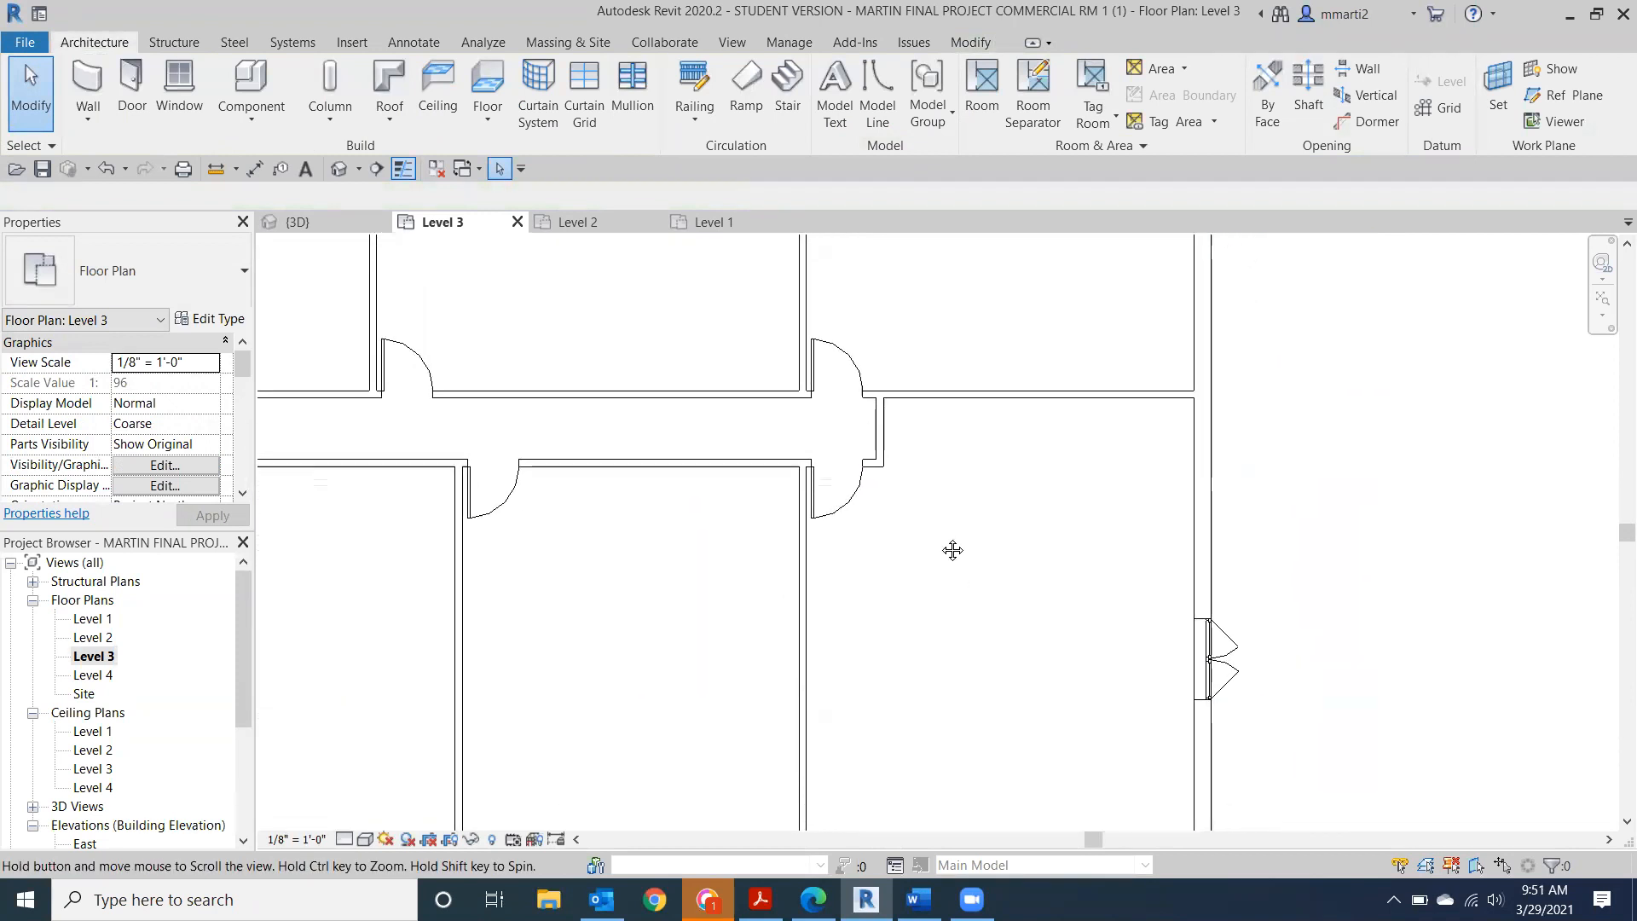
{"action": "scroll", "coordinate": [953, 550], "scroll_direction": "down", "scroll_amount": 1}
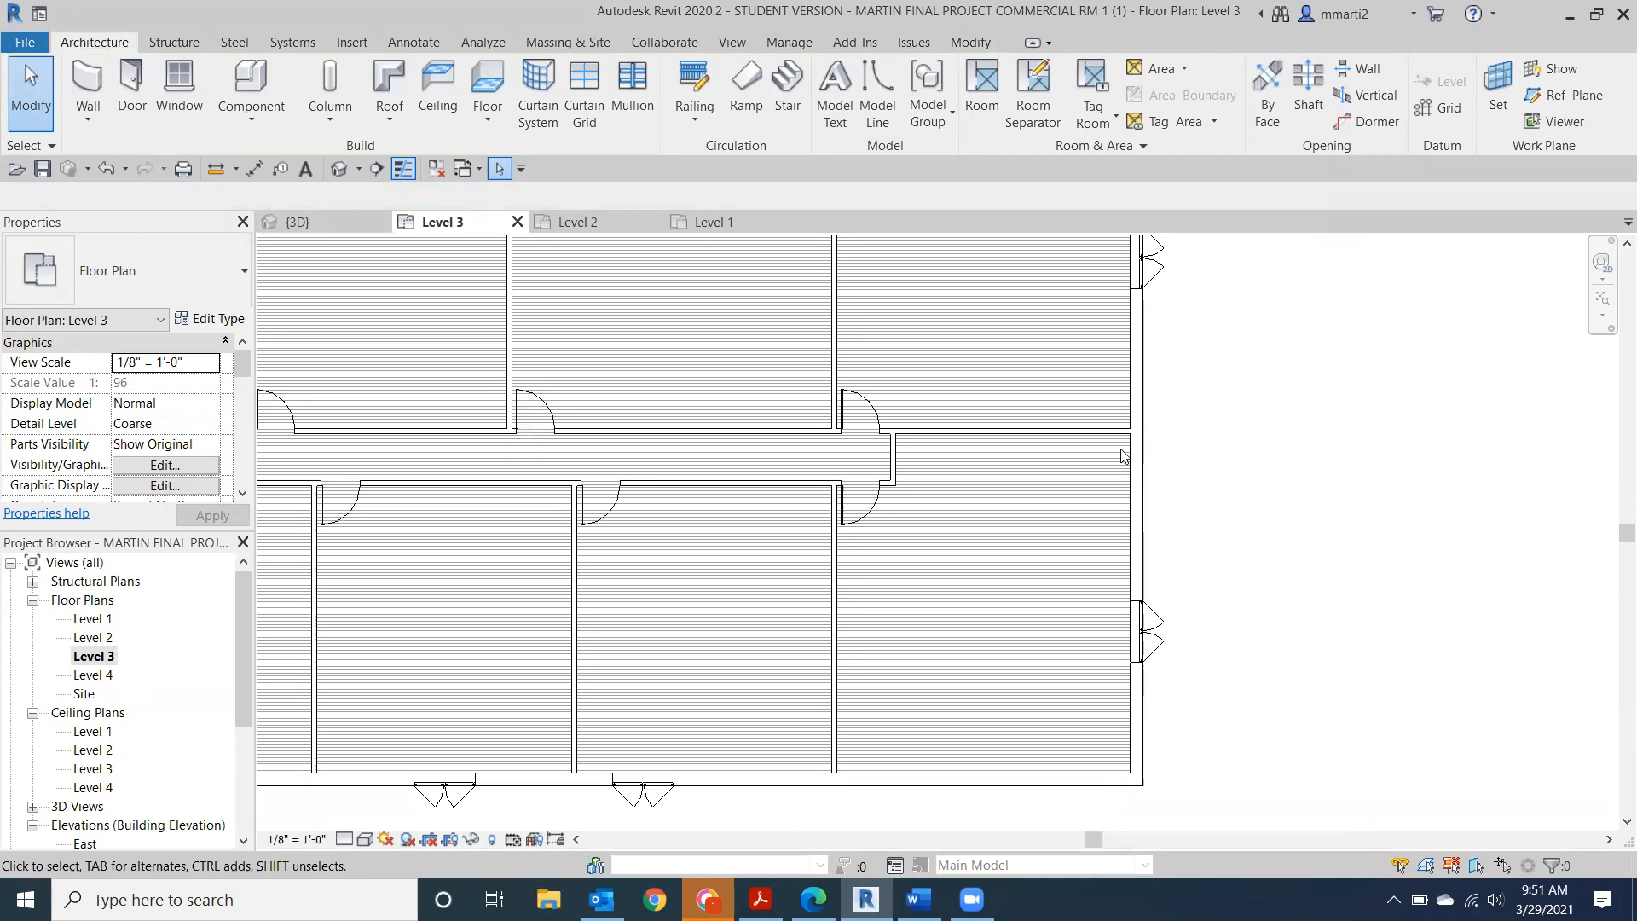
{"action": "scroll", "coordinate": [995, 479], "scroll_direction": "up", "scroll_amount": 2}
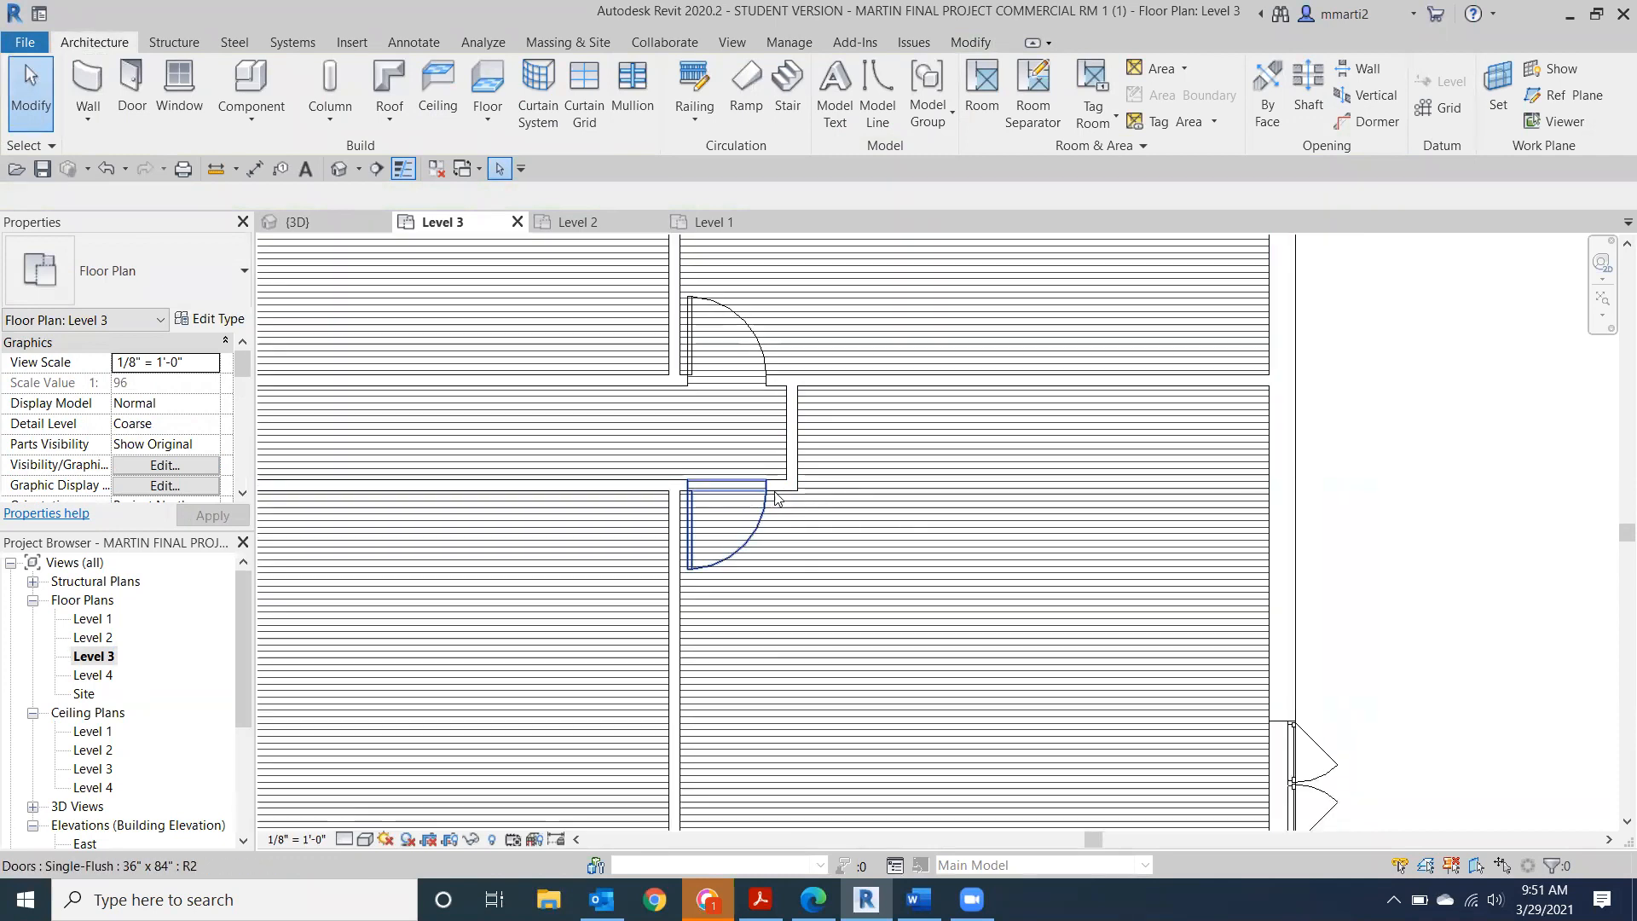
{"action": "left_click", "coordinate": [790, 488]}
{"action": "left_click_drag", "start_coordinate": [792, 485], "coordinate": [1288, 502]}
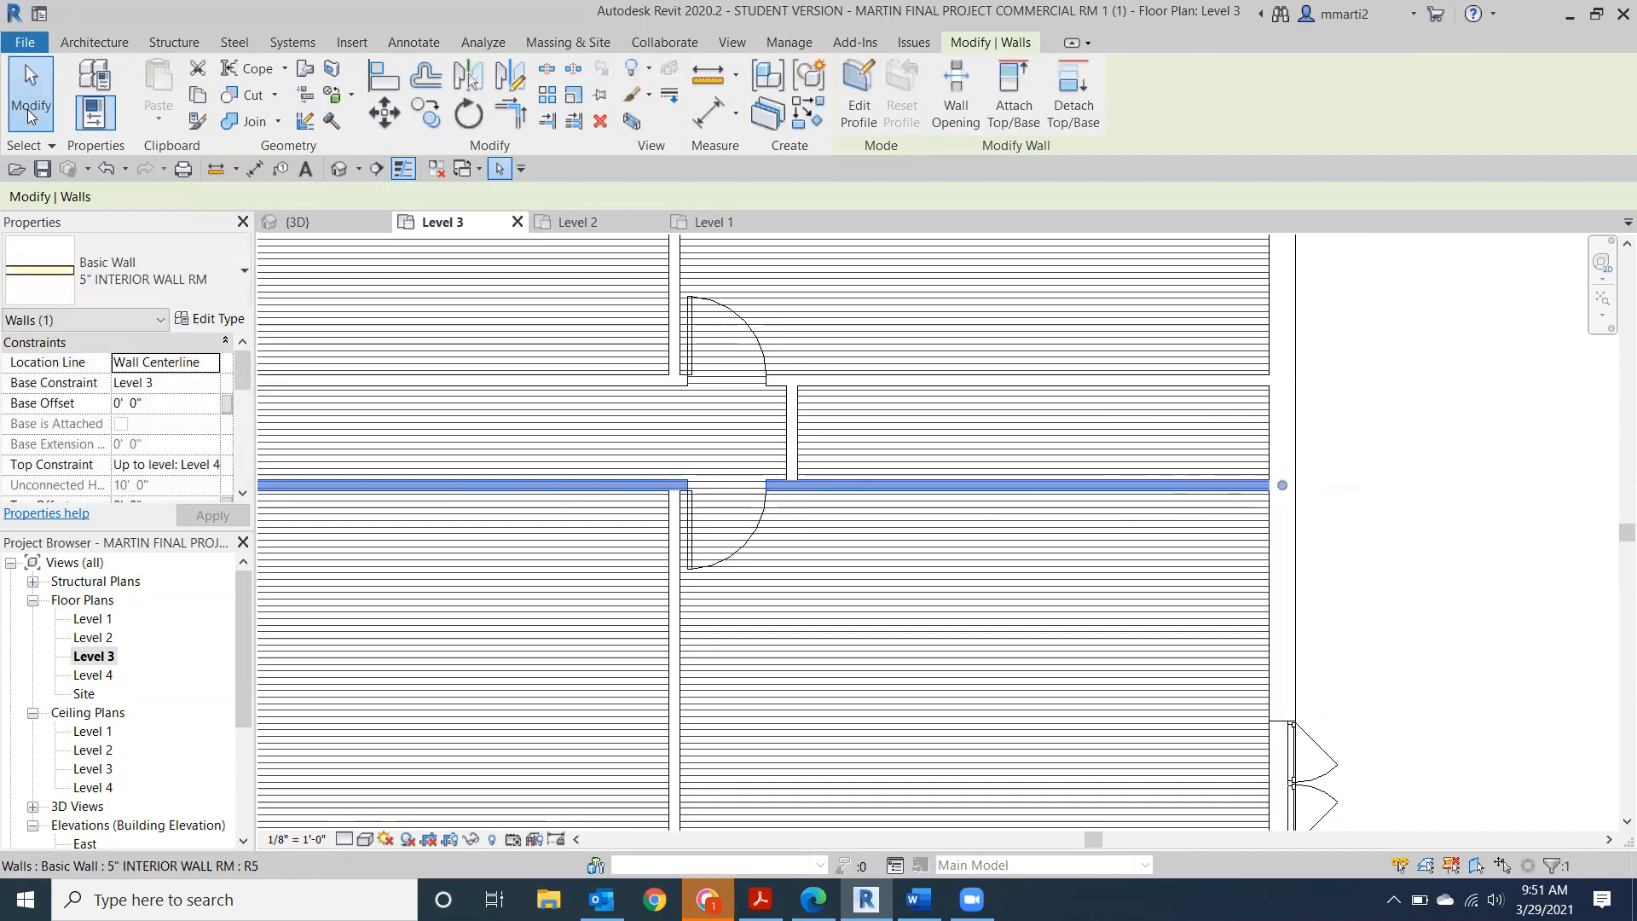
{"action": "key", "text": "Escape"}
Set the view's visual style to Consistent Colors and draw a second wall across the corridor about 8'-6" east of the first.
{"action": "left_click", "coordinate": [365, 838]}
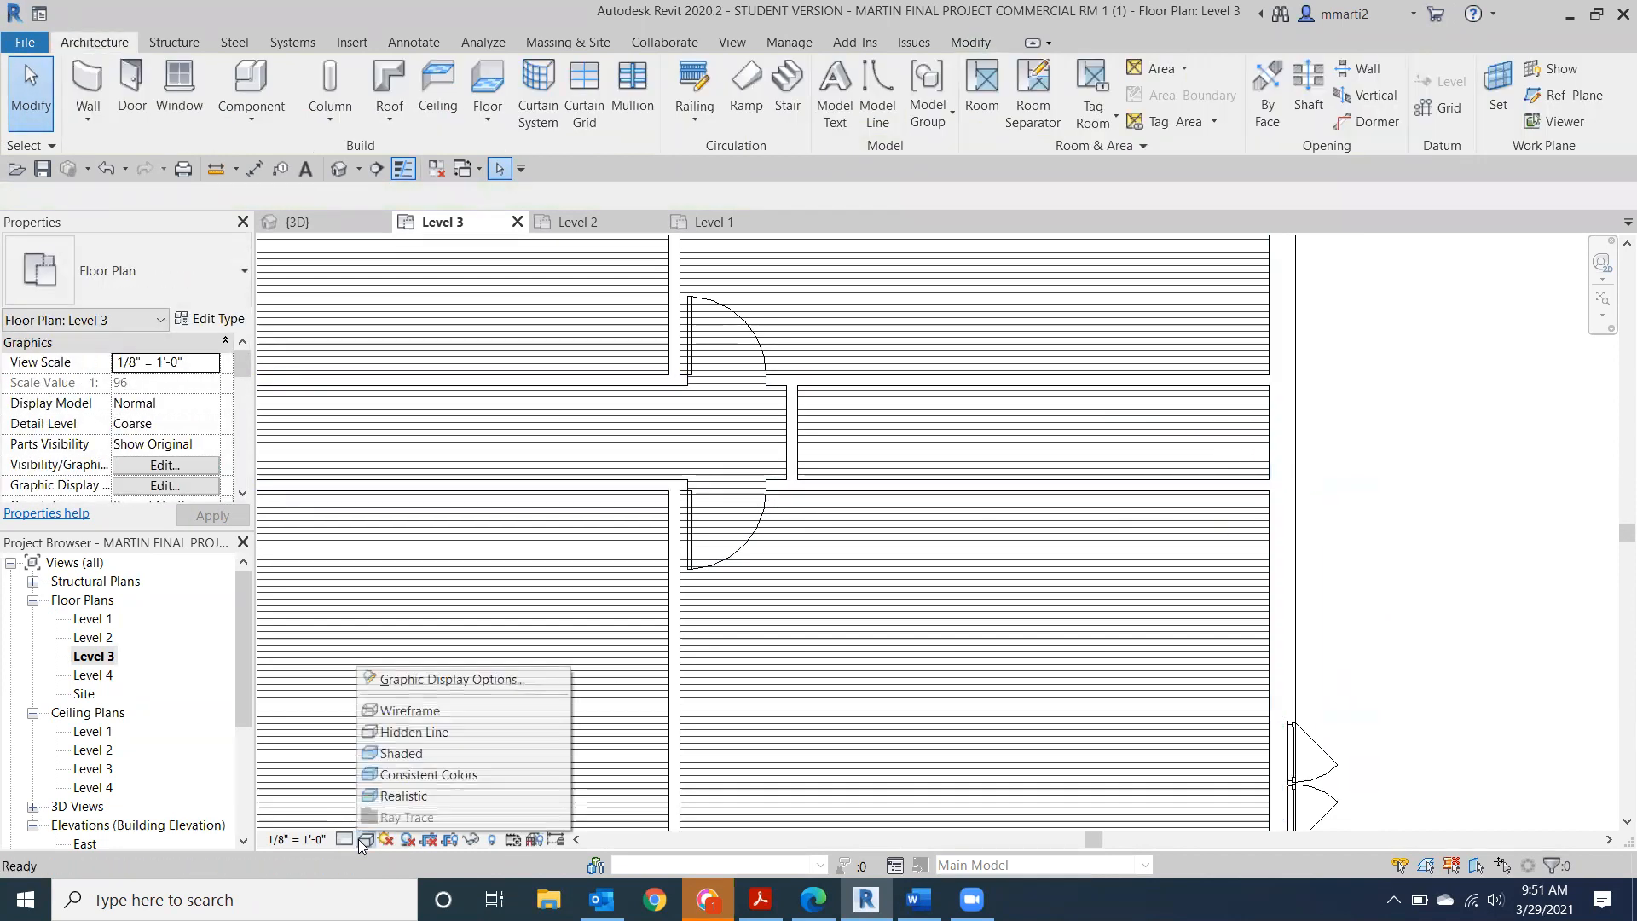
{"action": "left_click", "coordinate": [426, 774]}
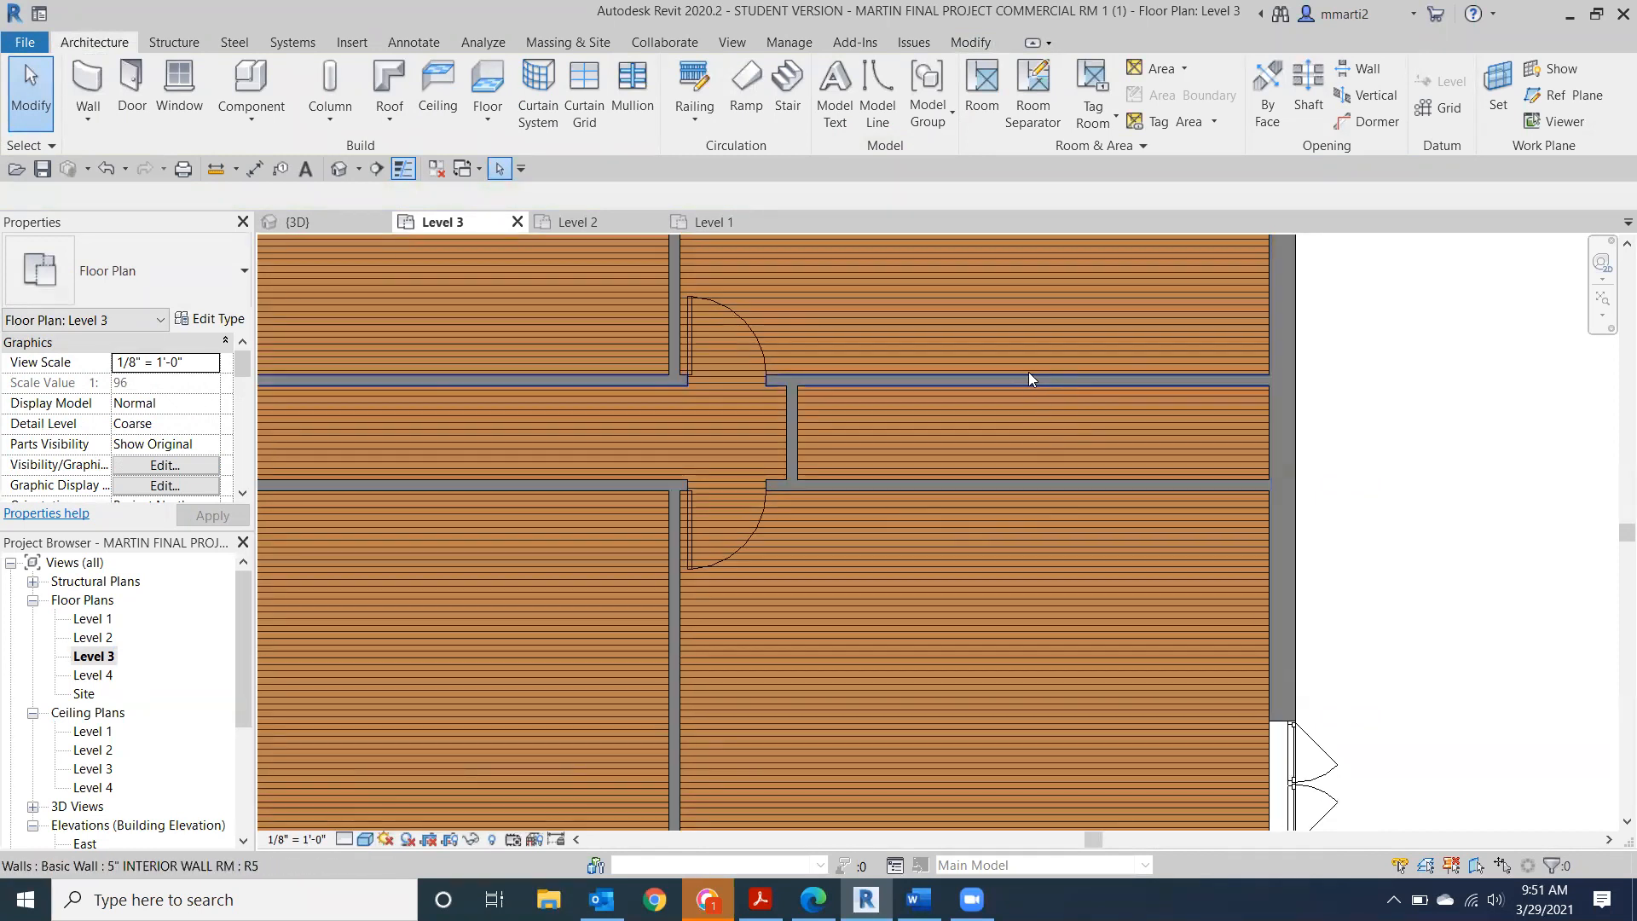
{"action": "left_click", "coordinate": [88, 89]}
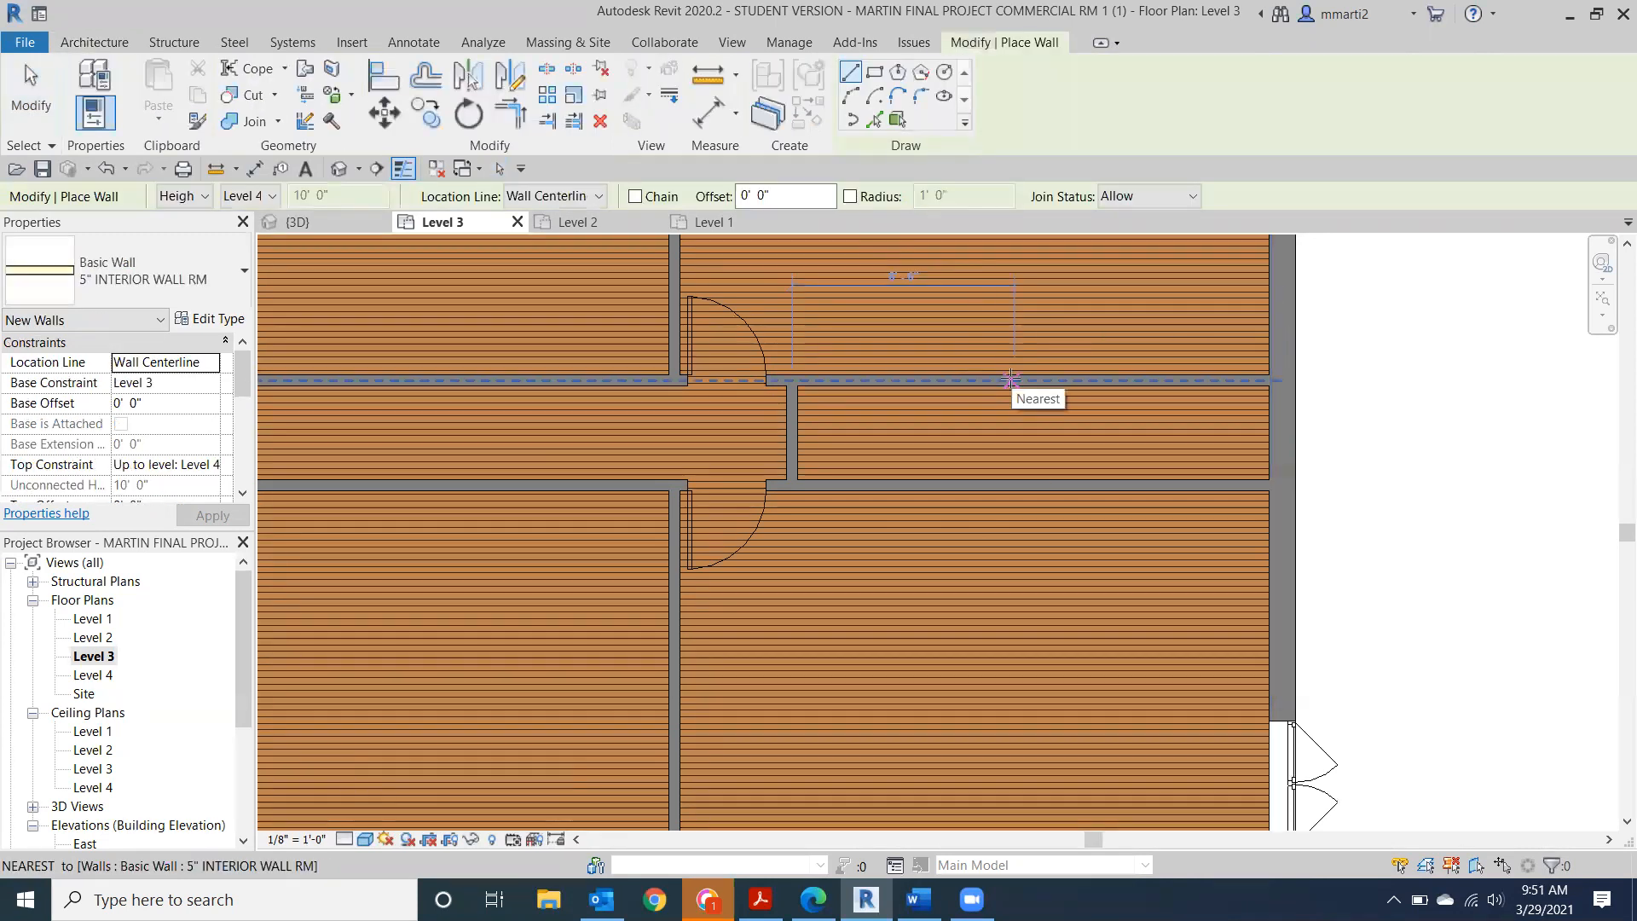
{"action": "left_click", "coordinate": [1014, 484]}
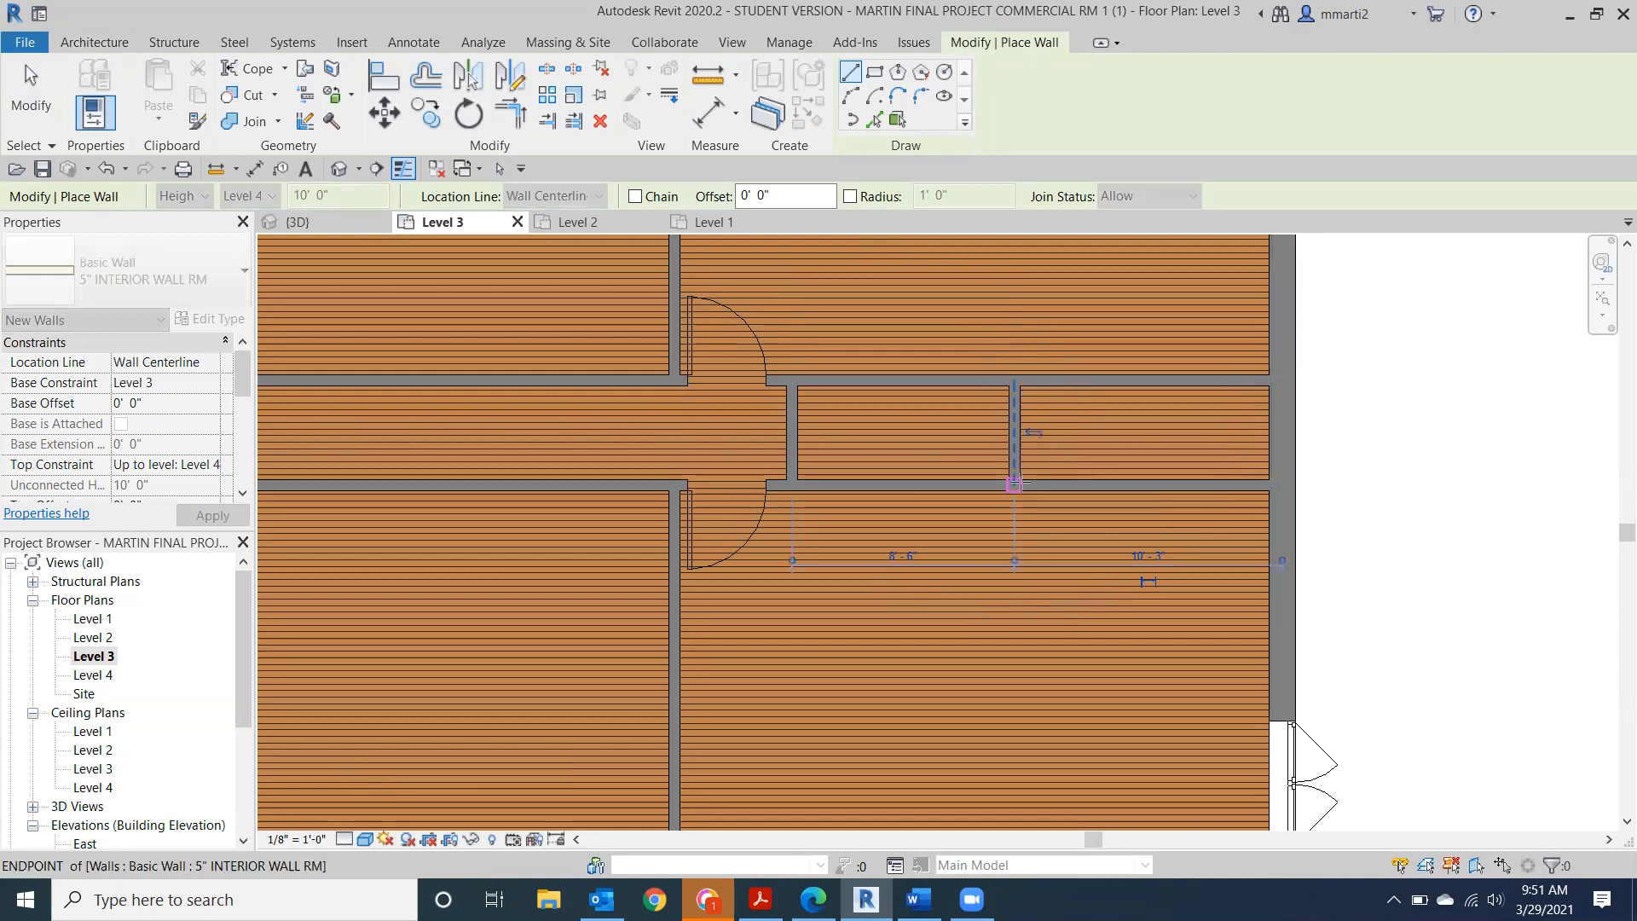
{"action": "left_click", "coordinate": [34, 106]}
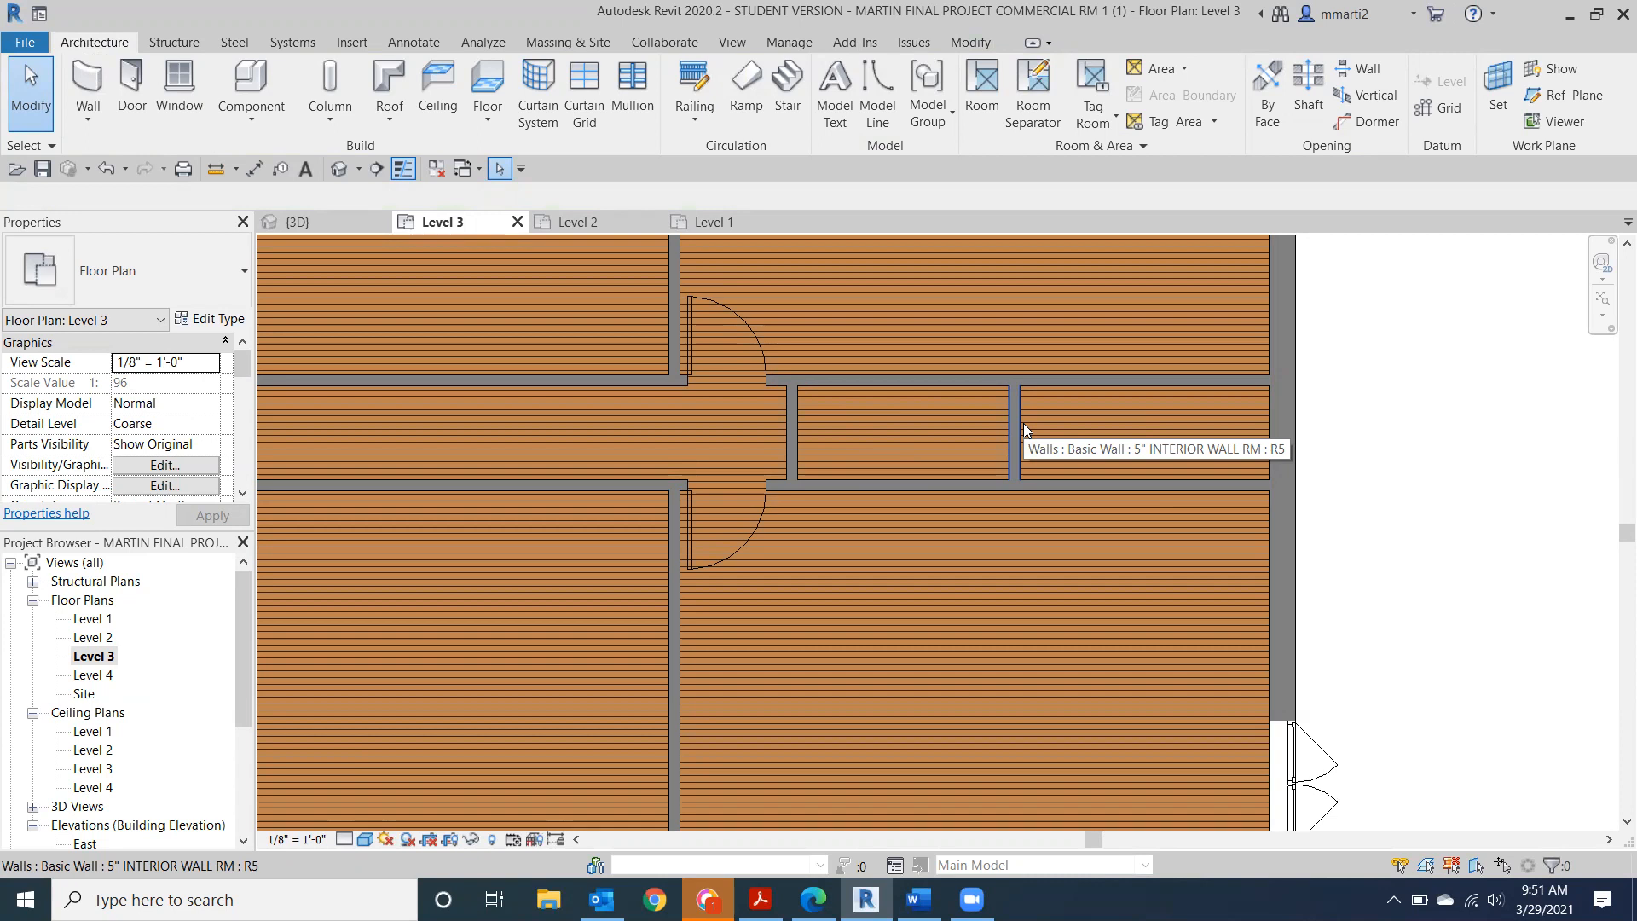
Examine the whole Level 3 layout, including the corridor and the partitioned spaces at its east end.
{"action": "scroll", "coordinate": [986, 619], "scroll_direction": "down", "scroll_amount": 3}
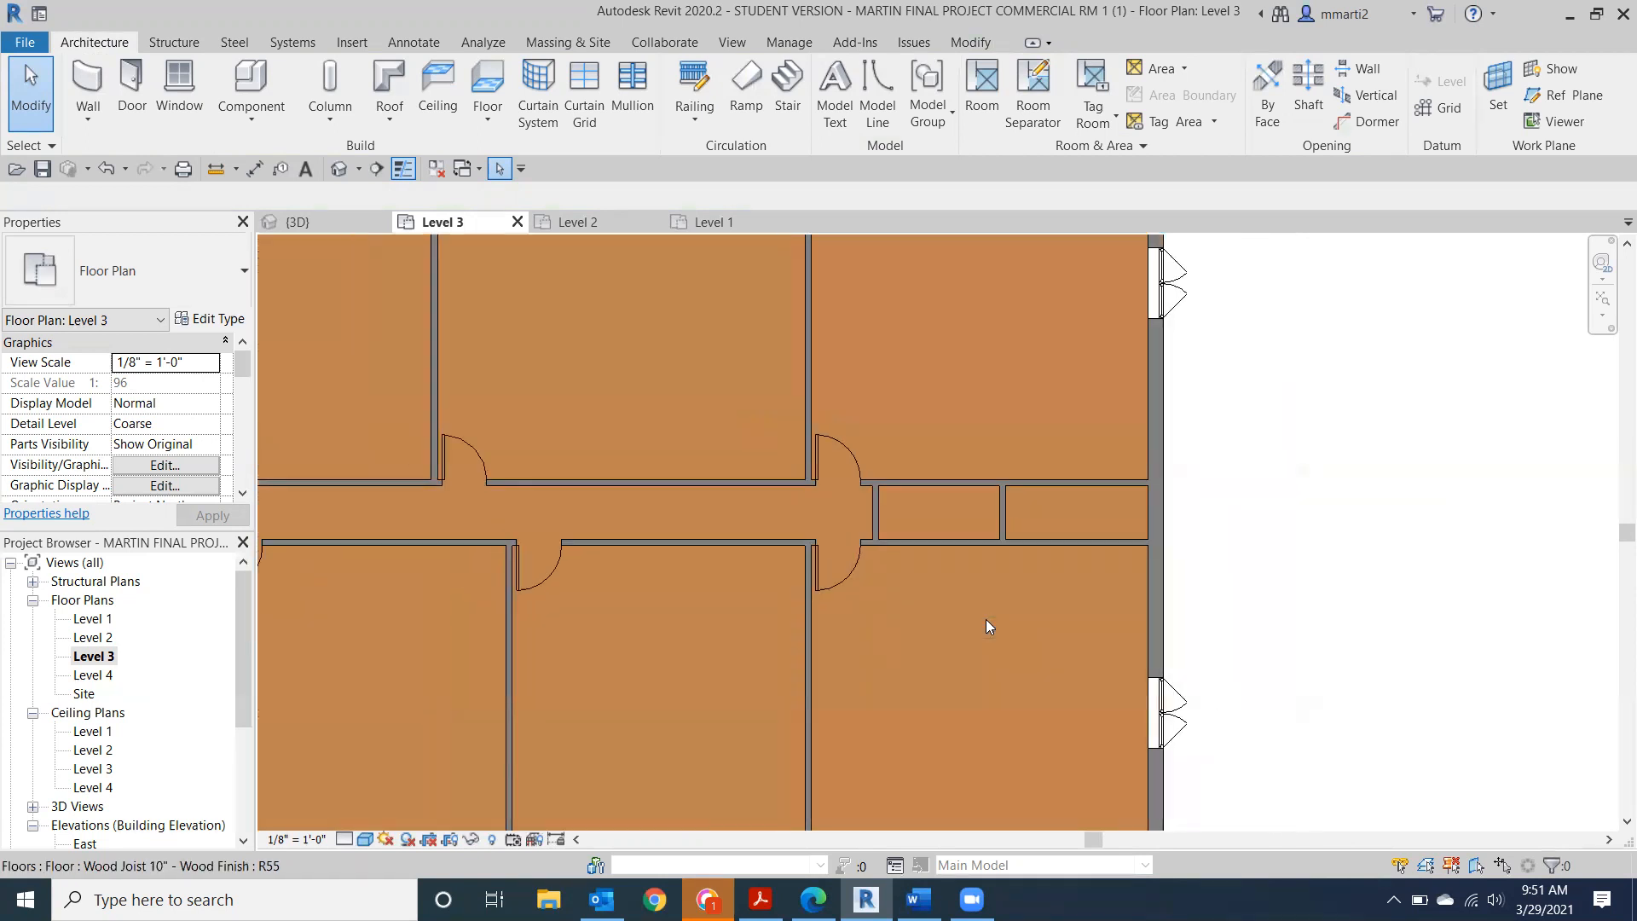
{"action": "scroll", "coordinate": [987, 645], "scroll_direction": "down", "scroll_amount": 2}
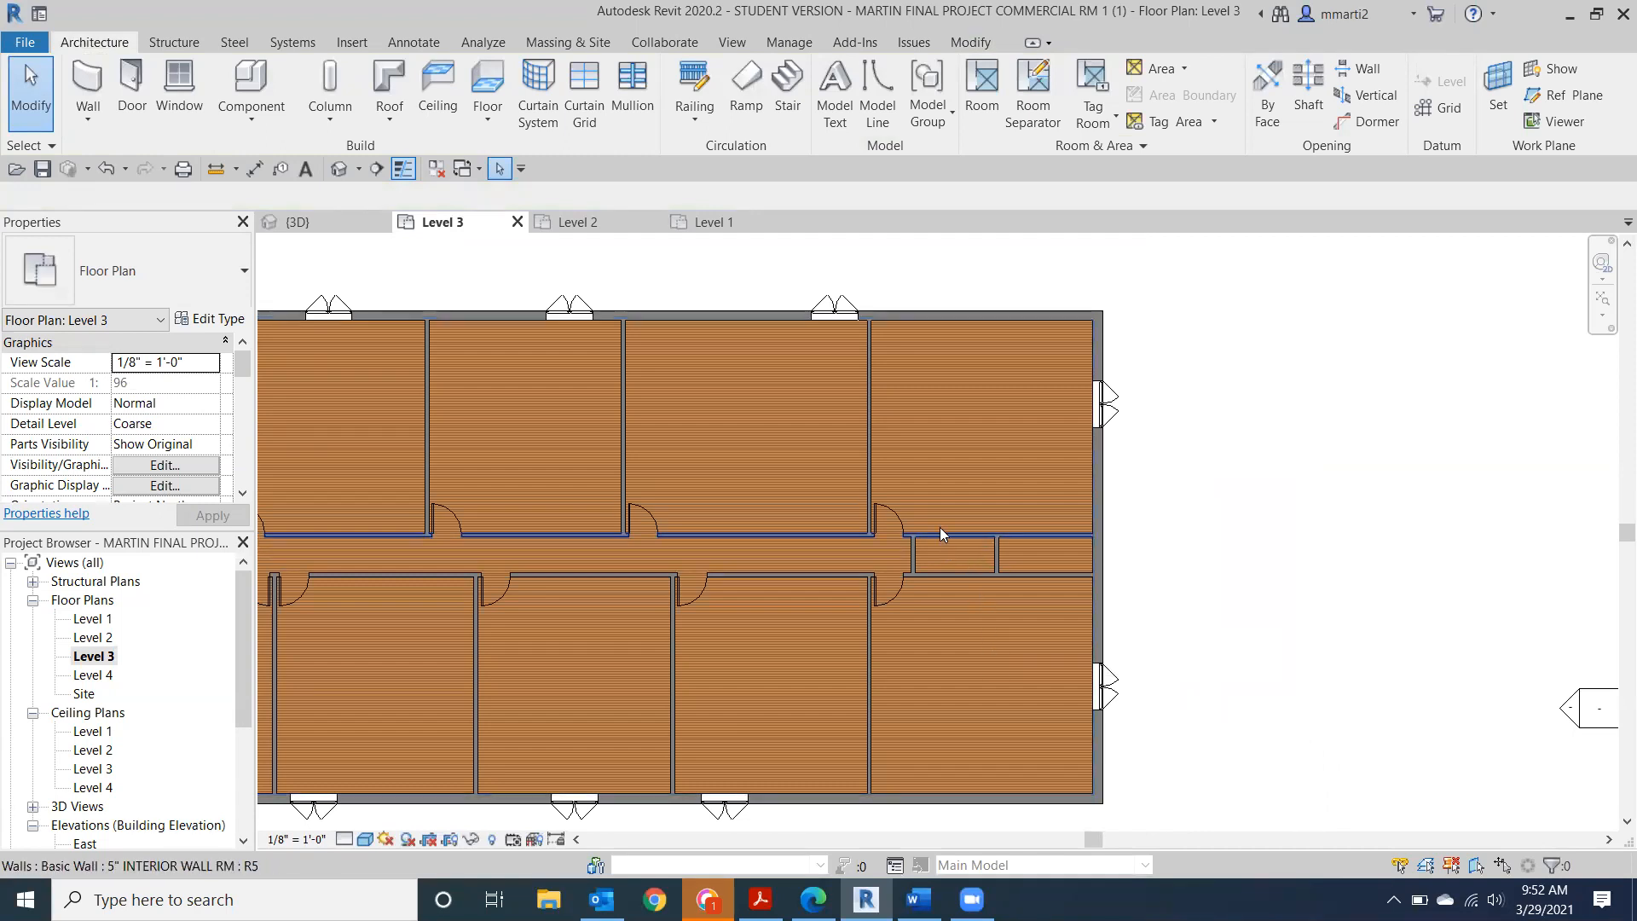
{"action": "middle_click_drag", "start_coordinate": [982, 533], "coordinate": [1077, 505]}
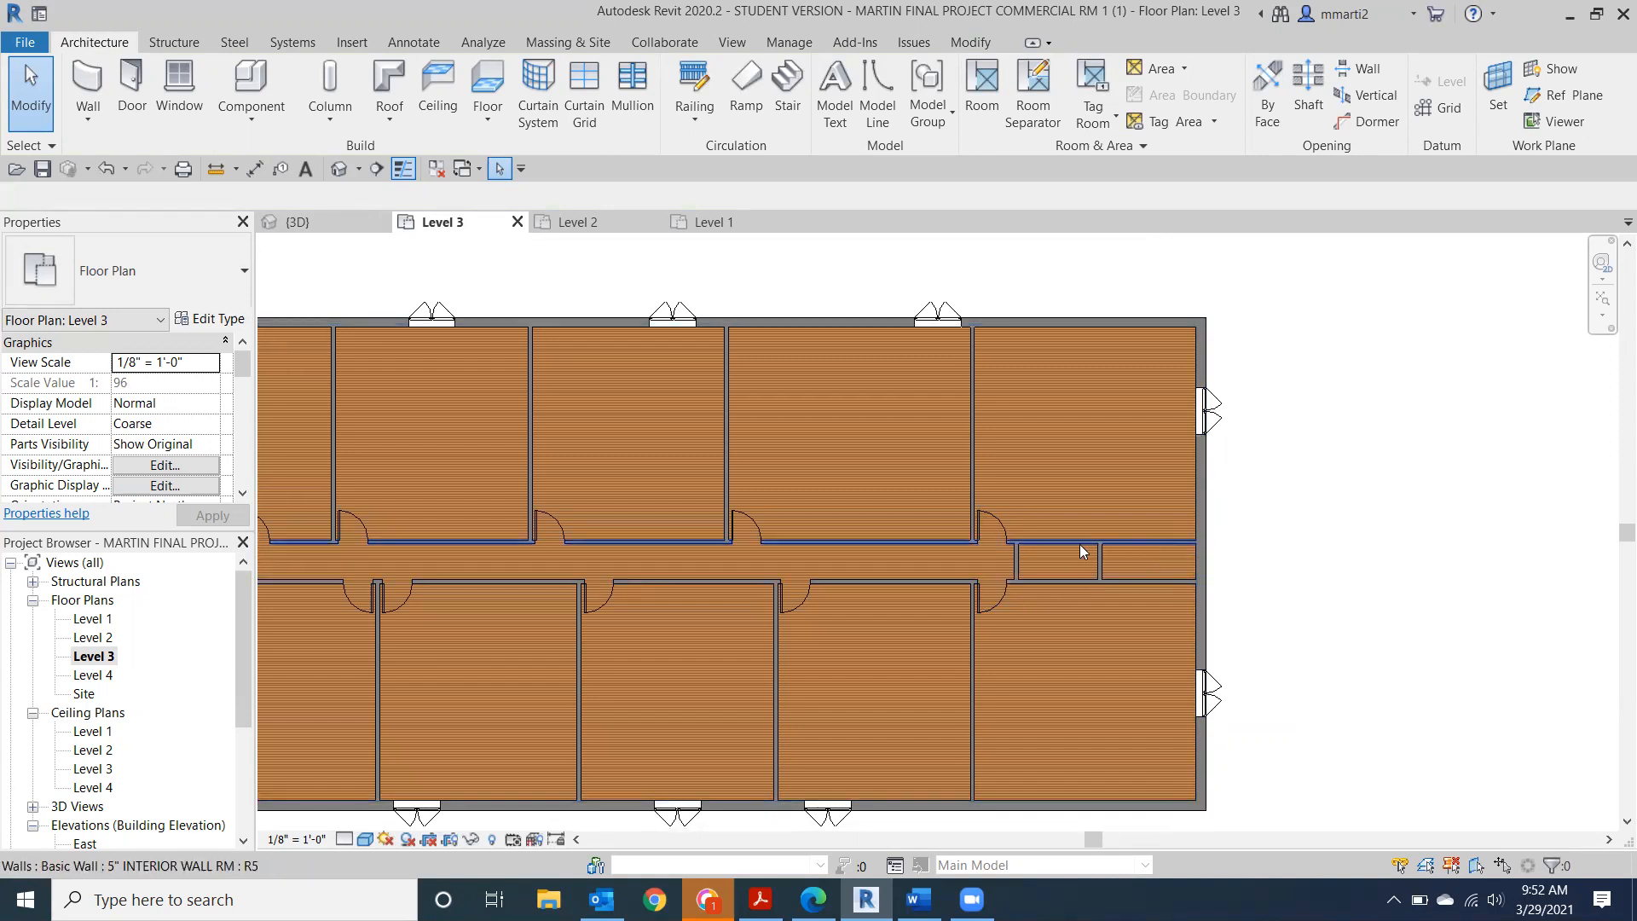
{"action": "middle_click_drag", "start_coordinate": [1102, 568], "coordinate": [1386, 551]}
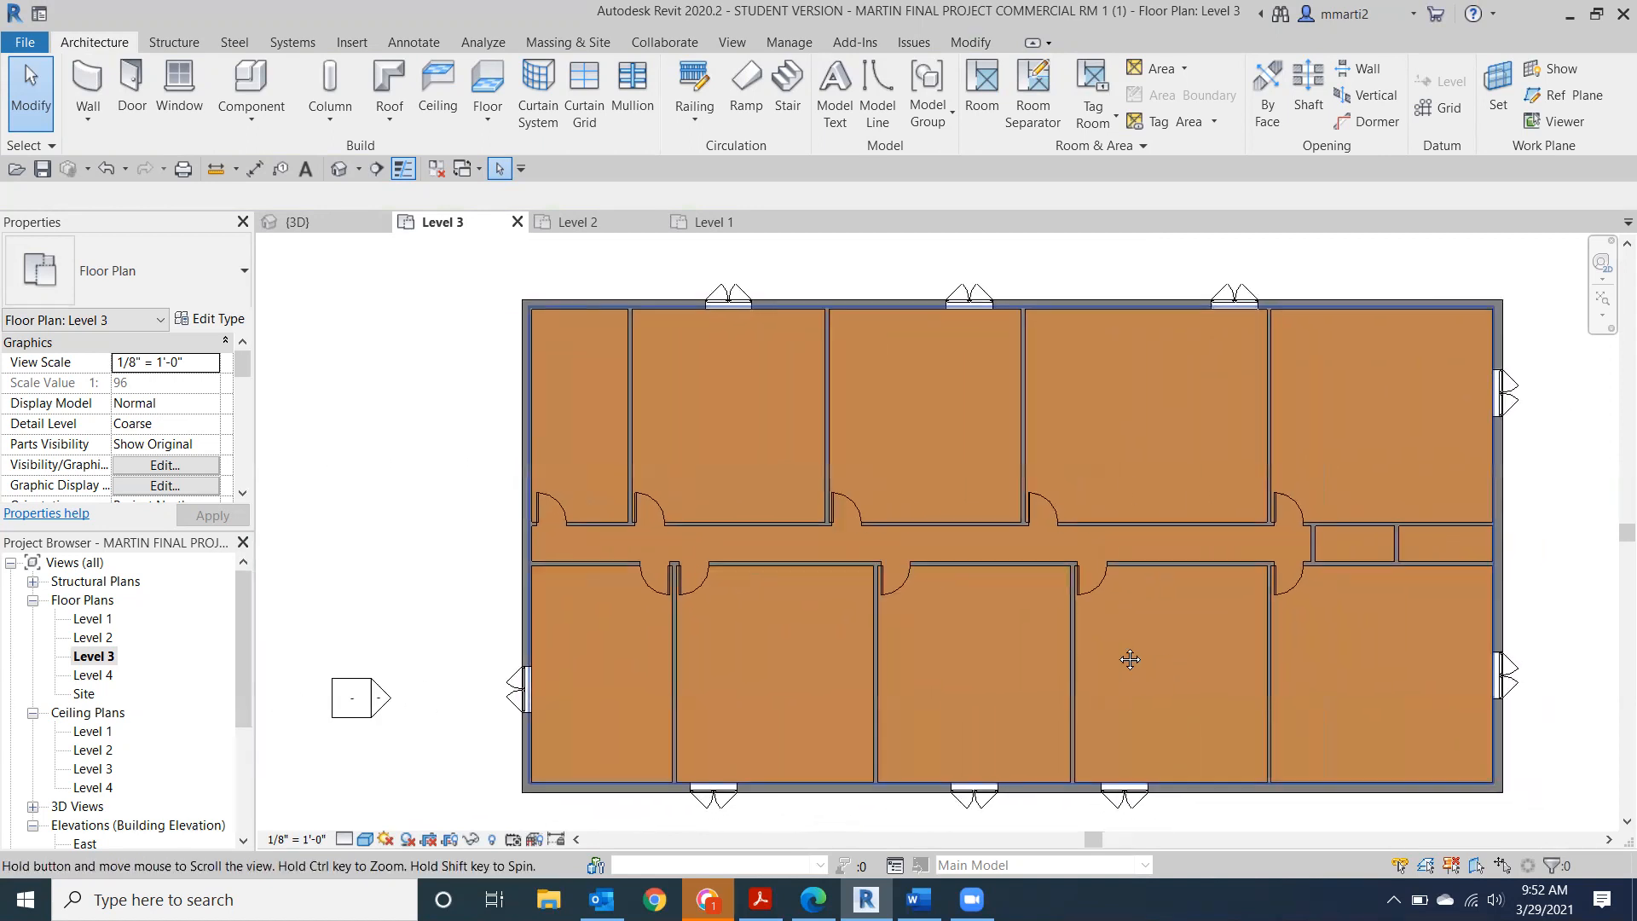
{"action": "scroll", "coordinate": [959, 641], "scroll_direction": "down", "scroll_amount": 1}
{"action": "middle_click_drag", "start_coordinate": [801, 654], "coordinate": [664, 621]}
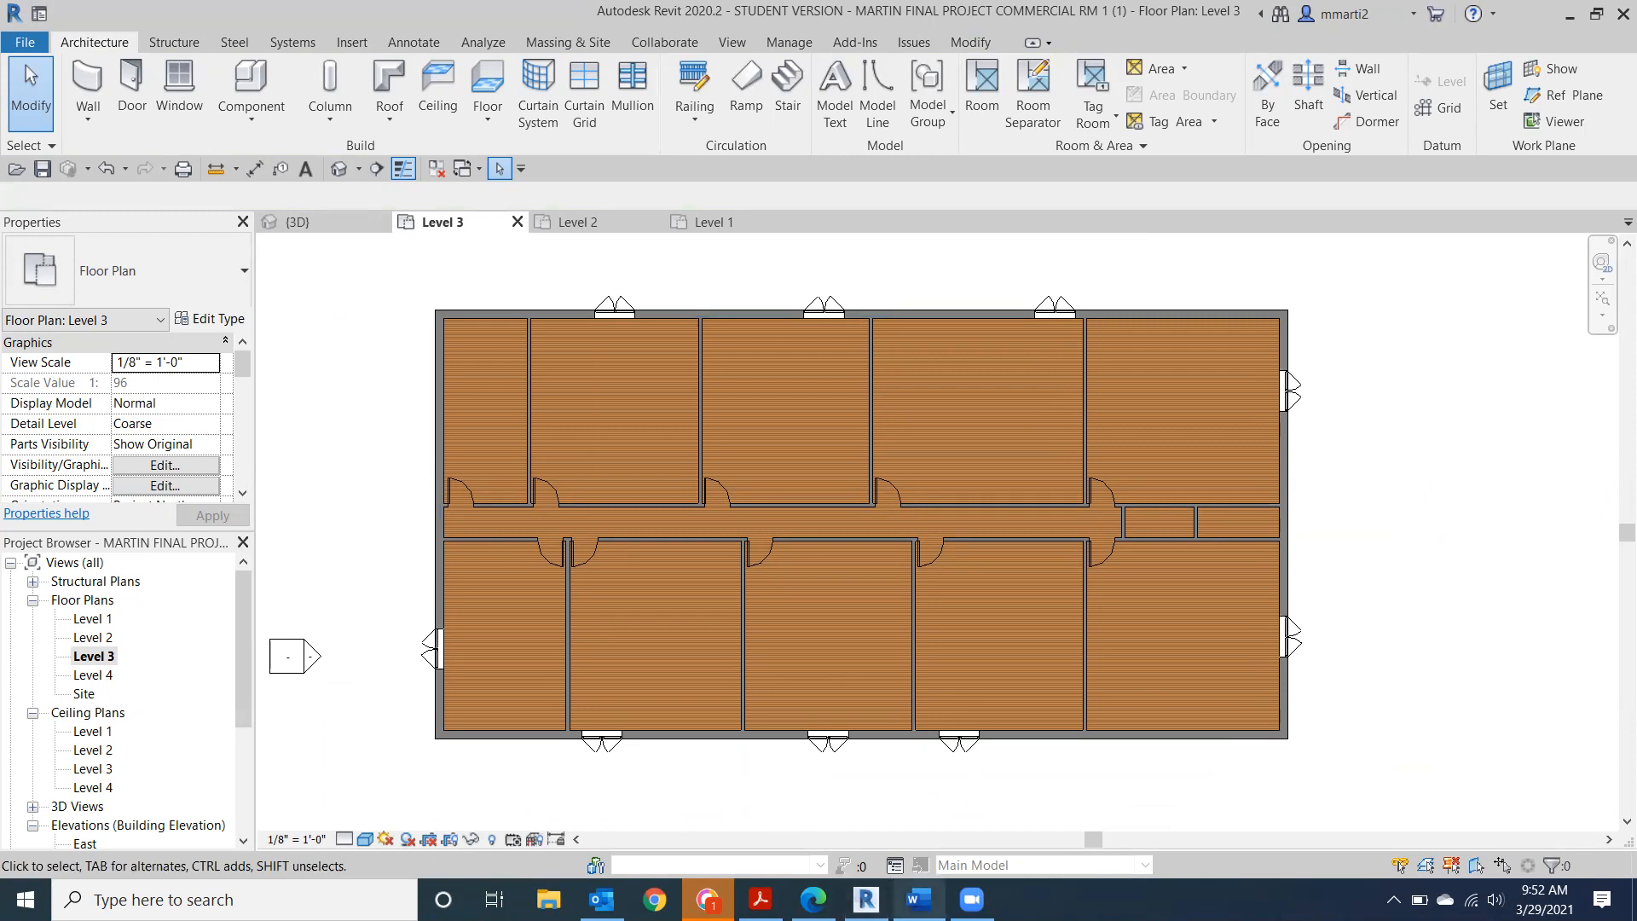
Switch to Word to check the remaining Revit topics in the Class 13 agenda, and return to Revit.
{"action": "left_click", "coordinate": [919, 899]}
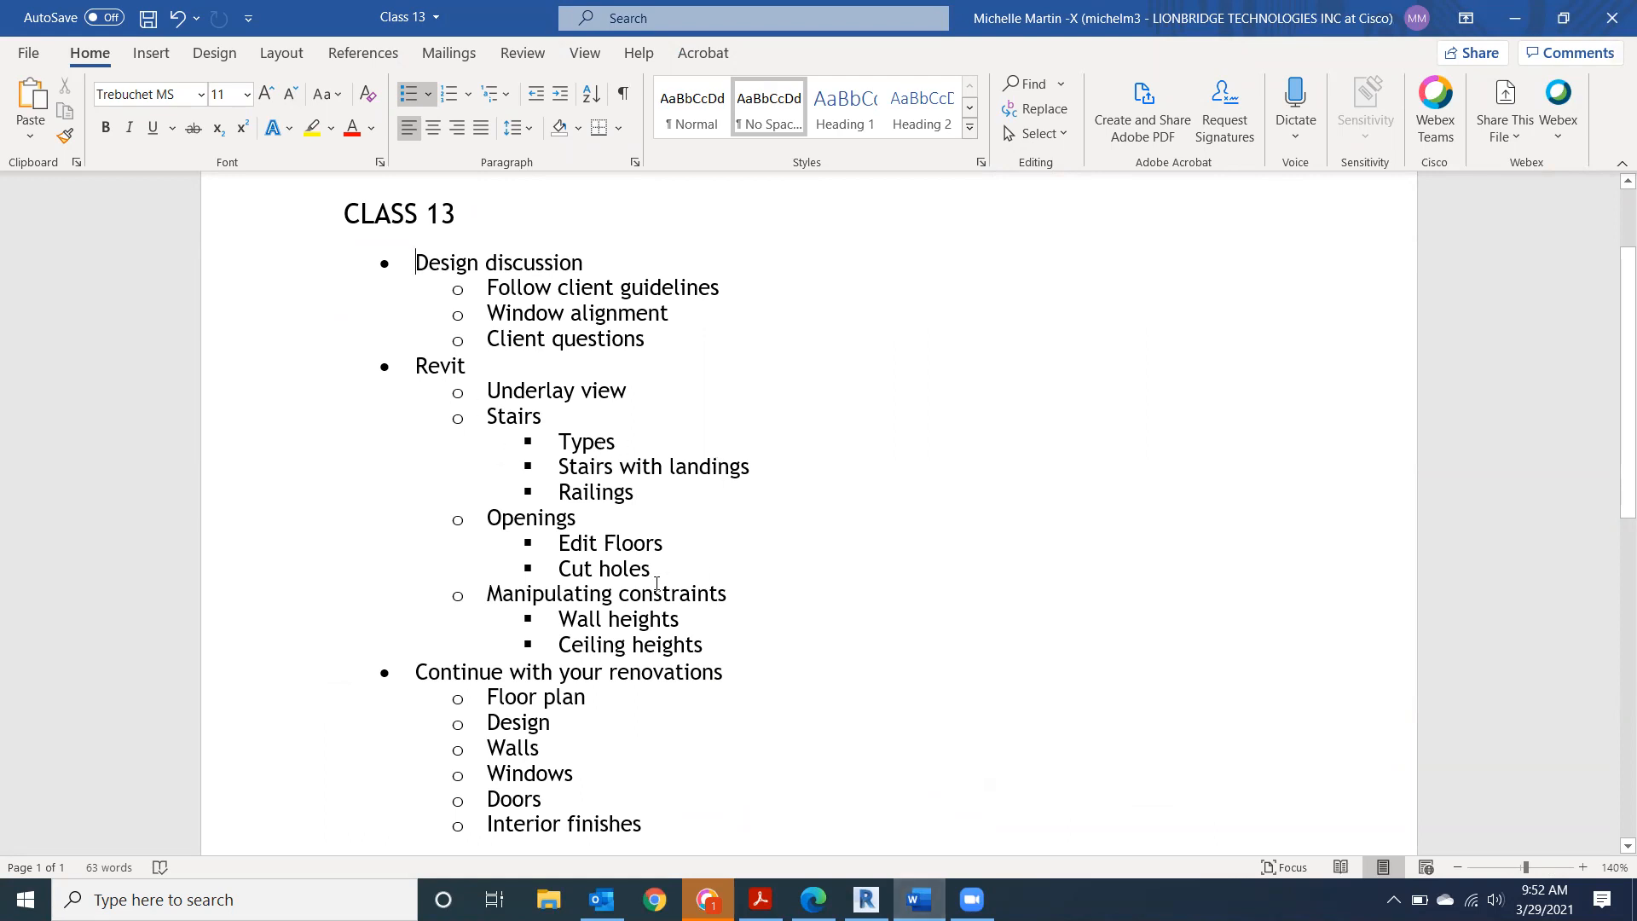
{"action": "mouse_move", "coordinate": [813, 900]}
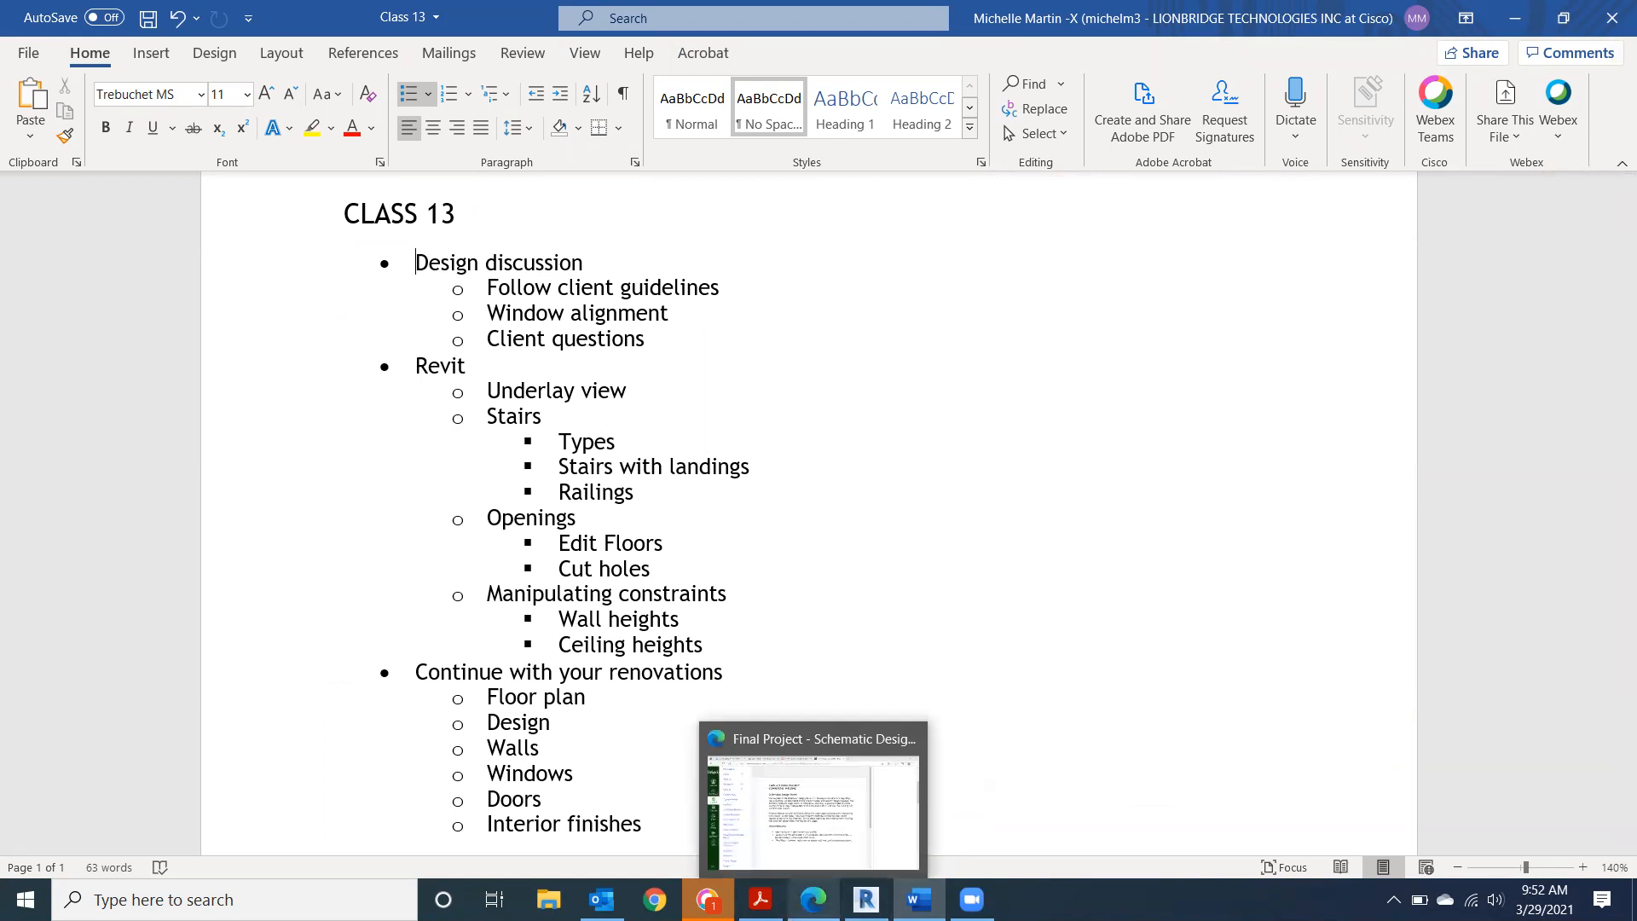
{"action": "left_click", "coordinate": [866, 900]}
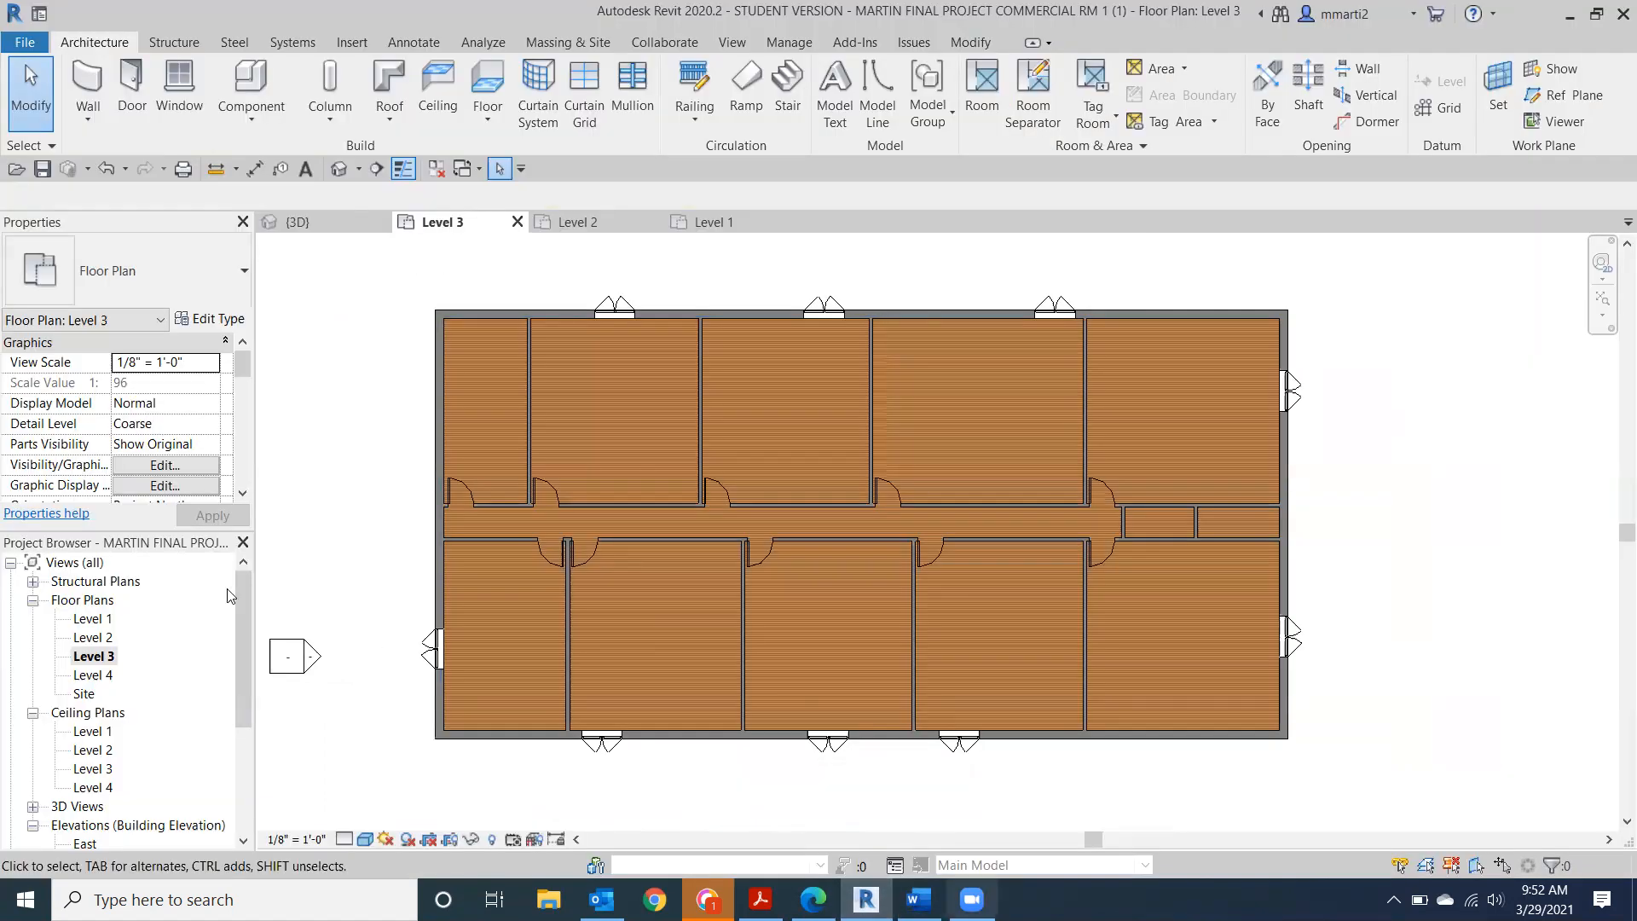
Open the Level 1 floor plan.
{"action": "left_click", "coordinate": [84, 615]}
{"action": "left_click", "coordinate": [83, 616]}
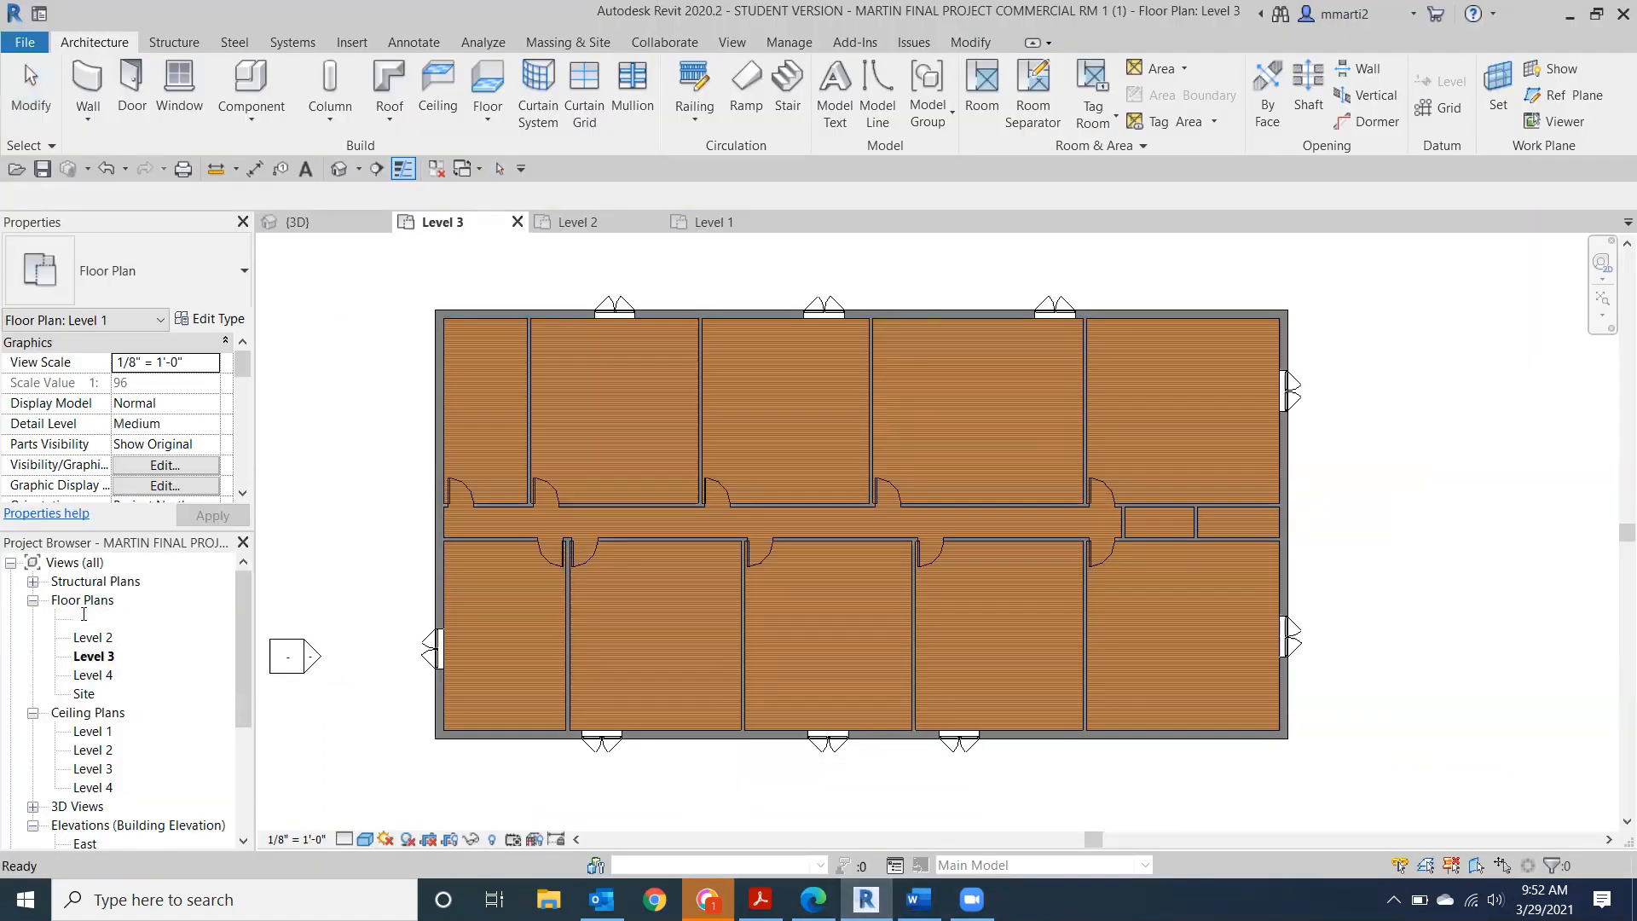
{"action": "left_click", "coordinate": [187, 652]}
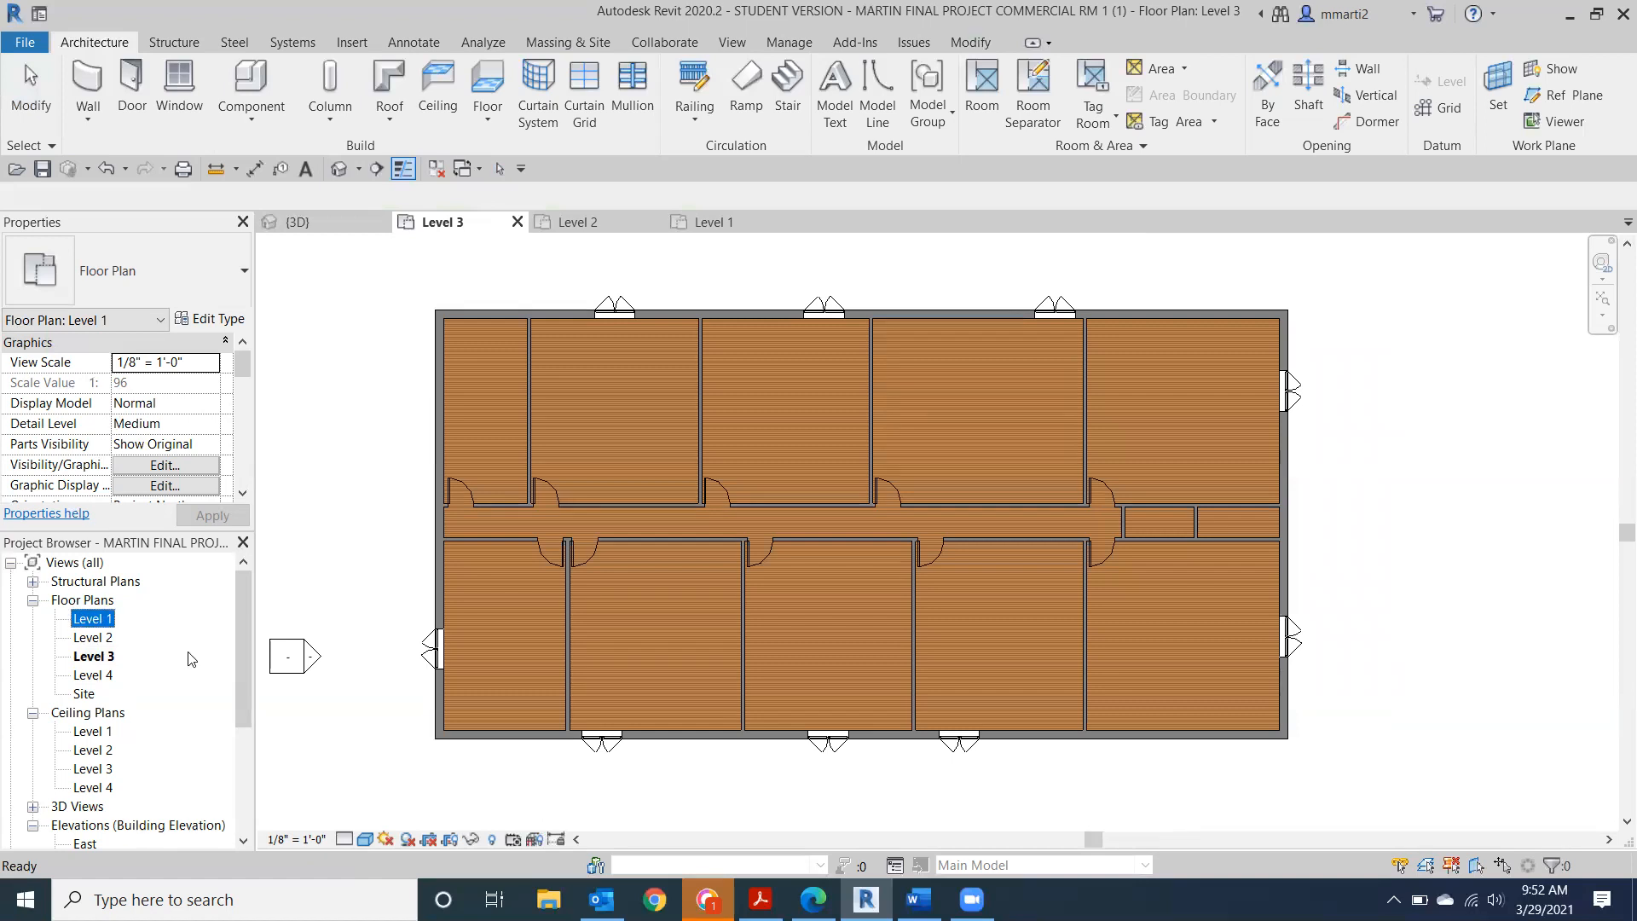
{"action": "double_click", "coordinate": [85, 620]}
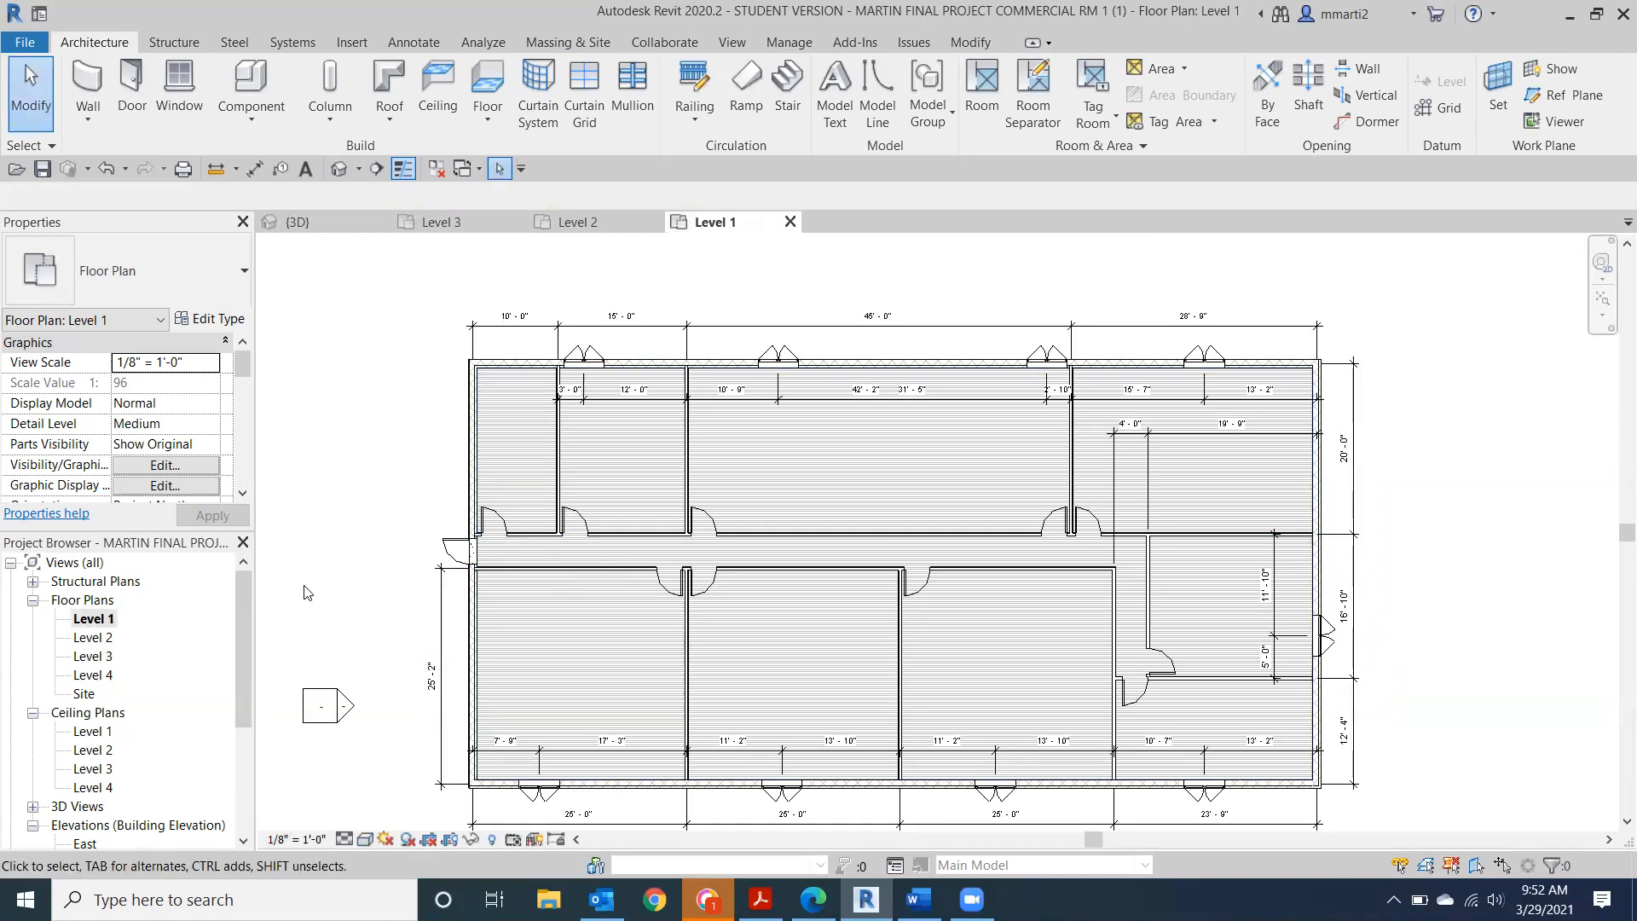
Create a new project from the Architectural Template.
{"action": "left_click", "coordinate": [24, 43]}
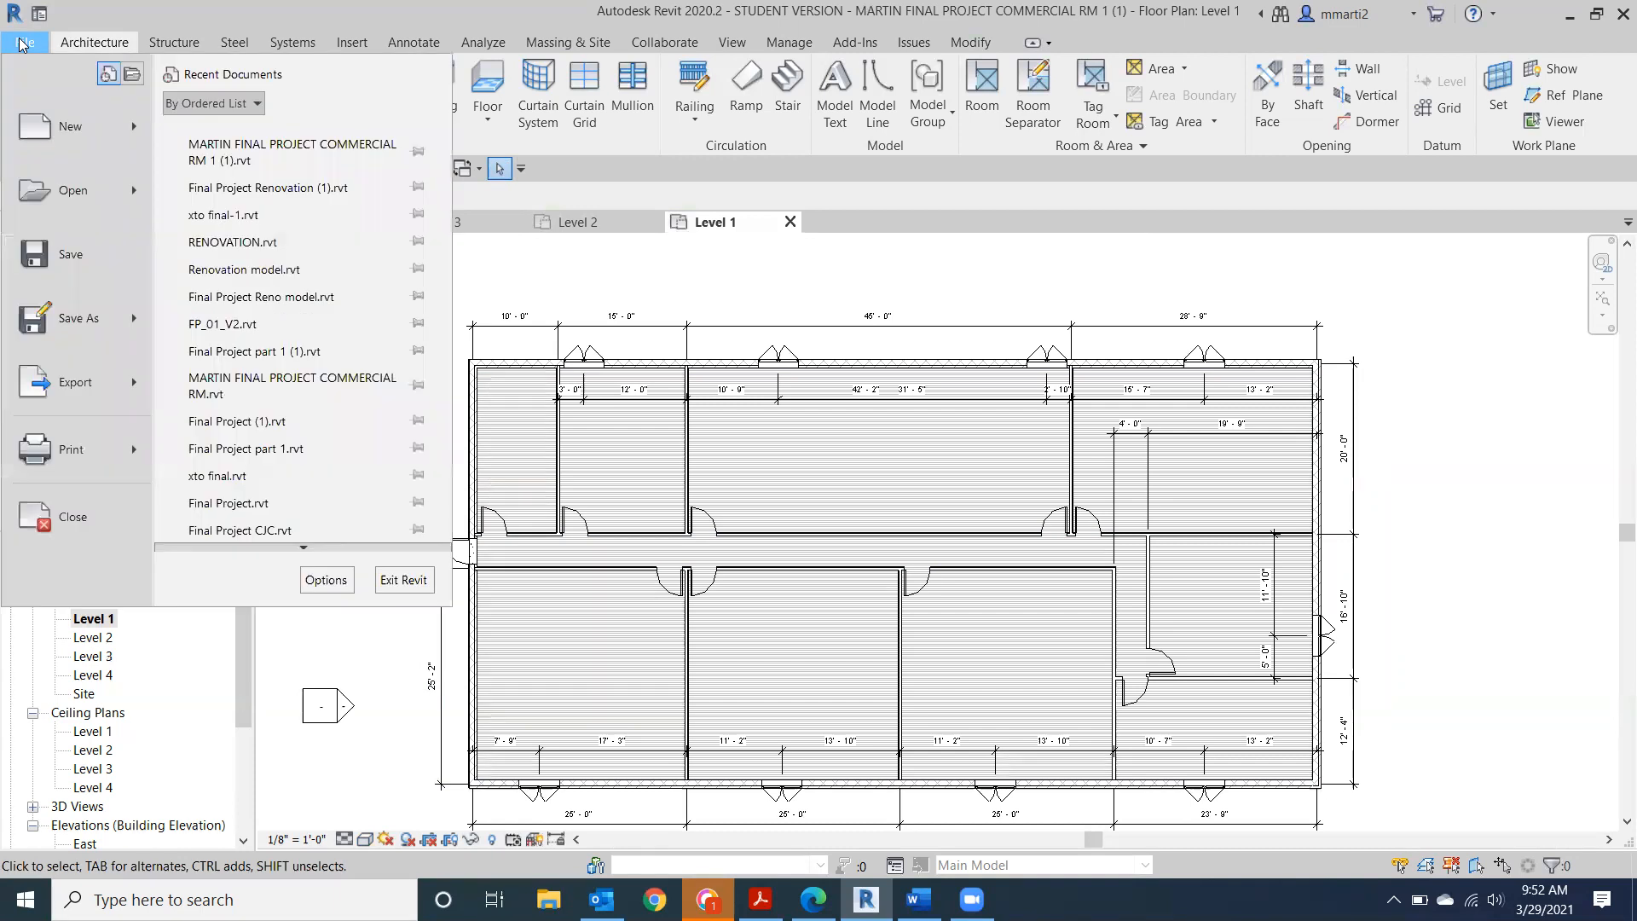
{"action": "mouse_move", "coordinate": [77, 128]}
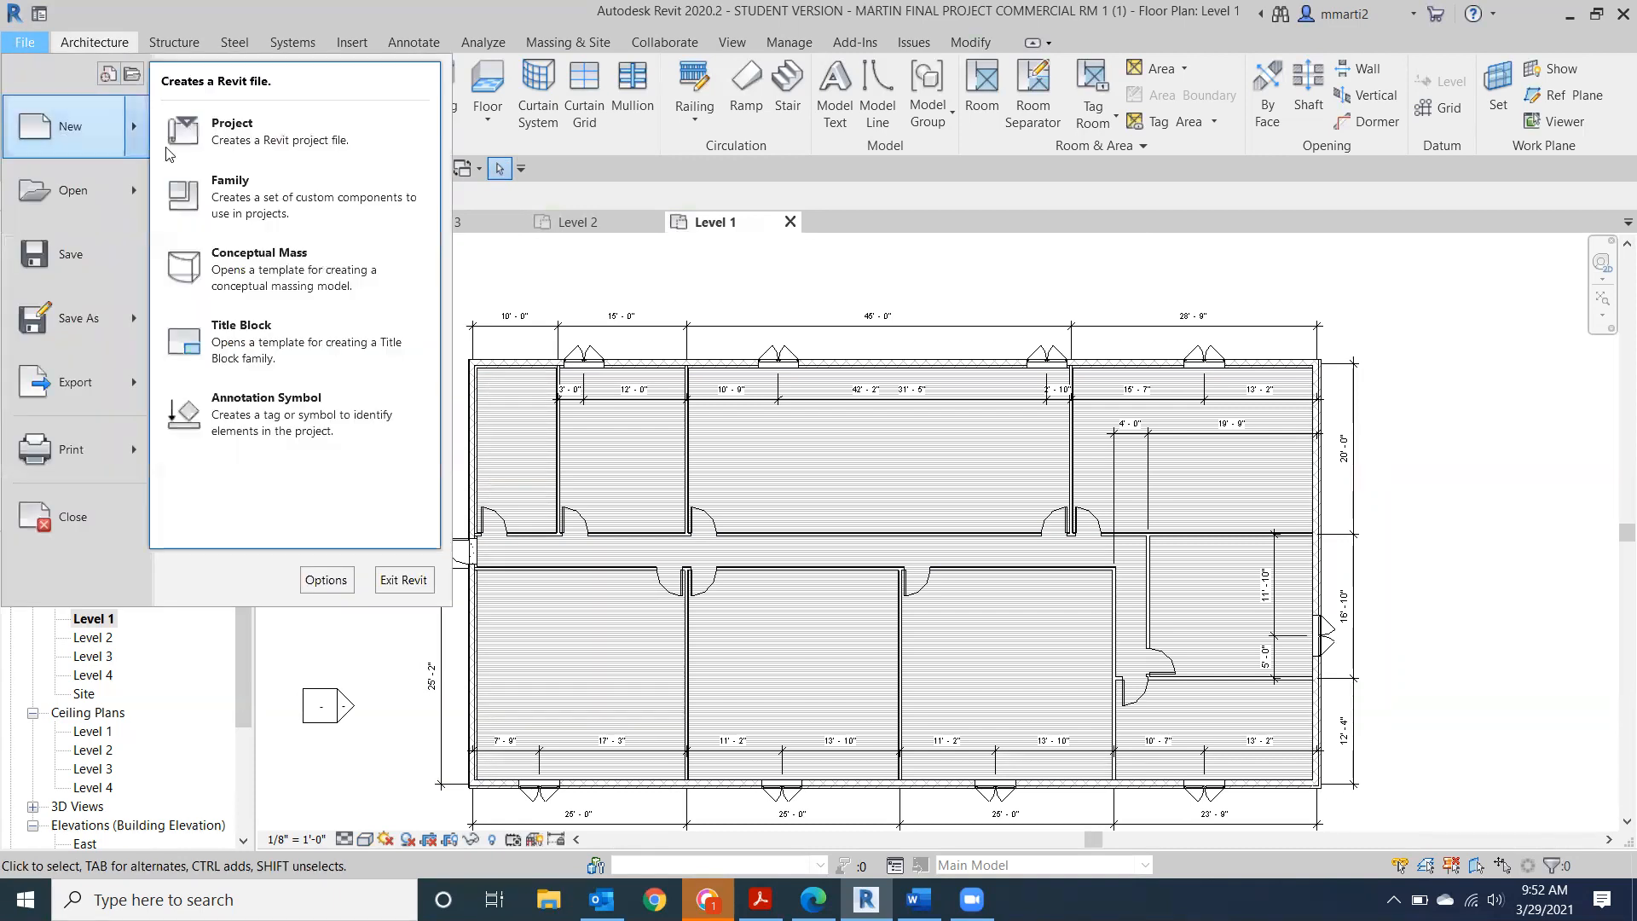
{"action": "left_click", "coordinate": [222, 129]}
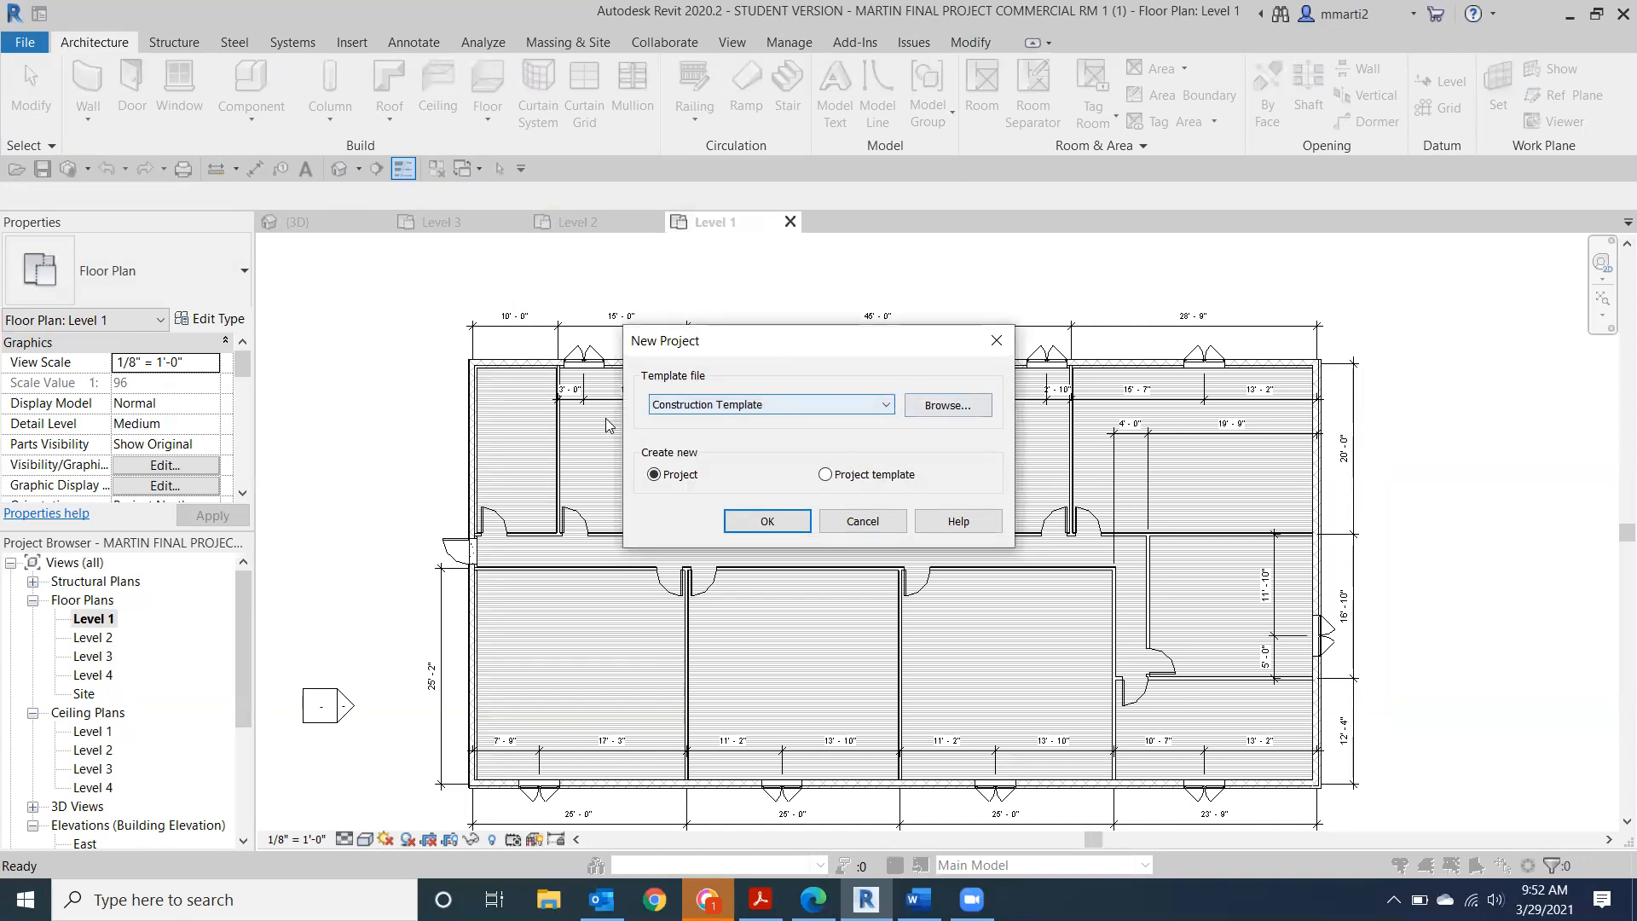
{"action": "left_click", "coordinate": [887, 406]}
{"action": "left_click", "coordinate": [863, 450]}
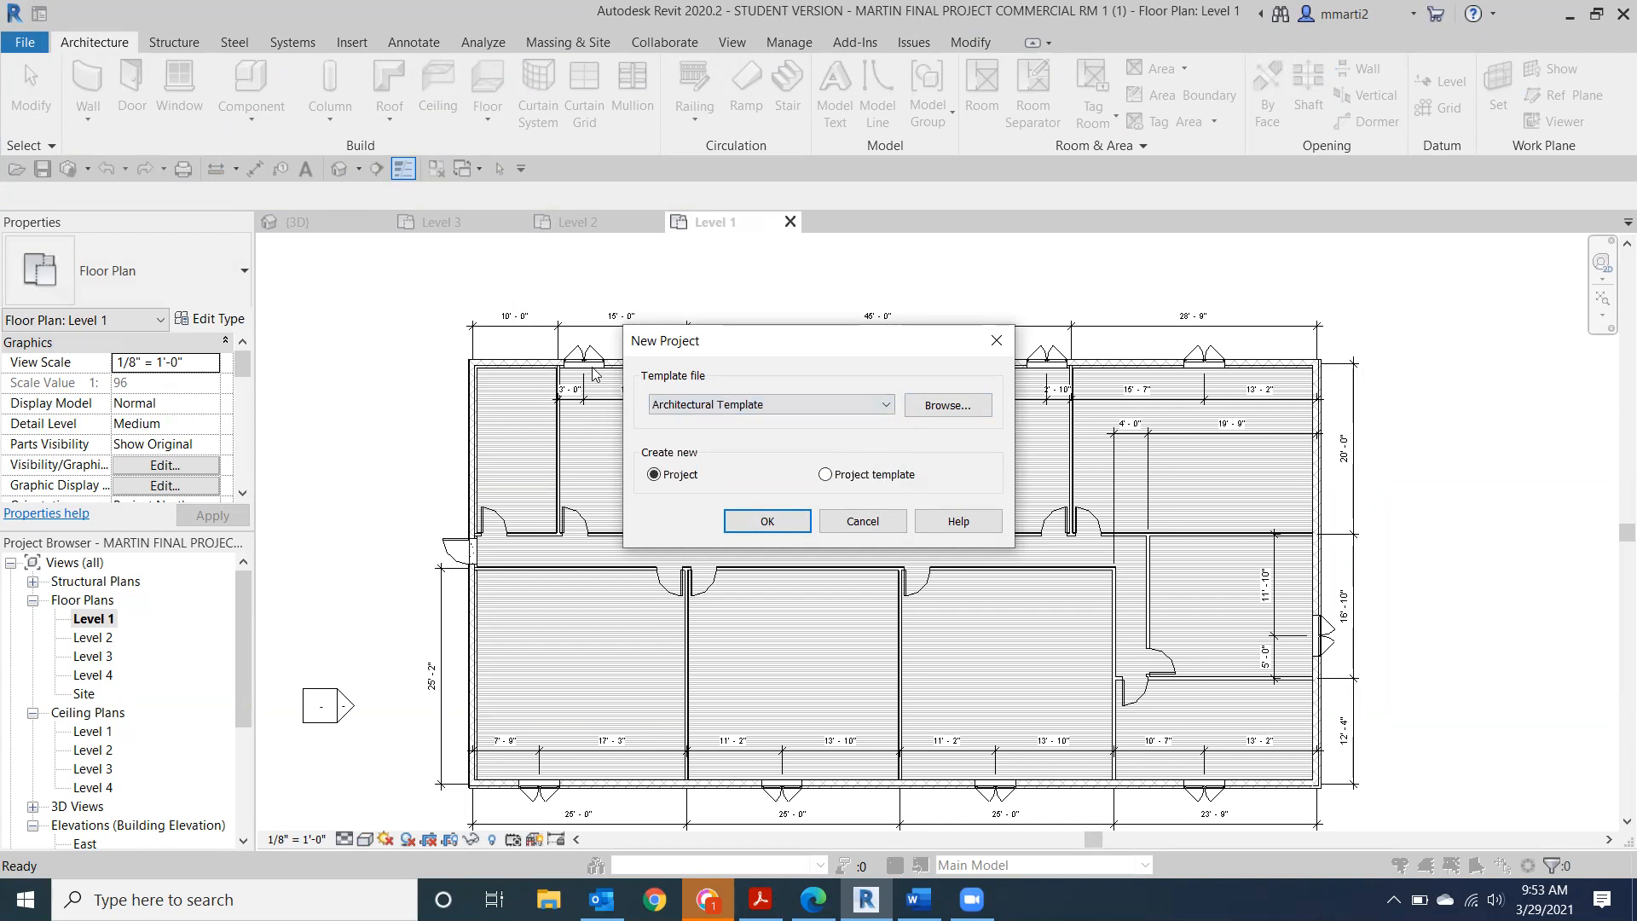
{"action": "left_click", "coordinate": [763, 521]}
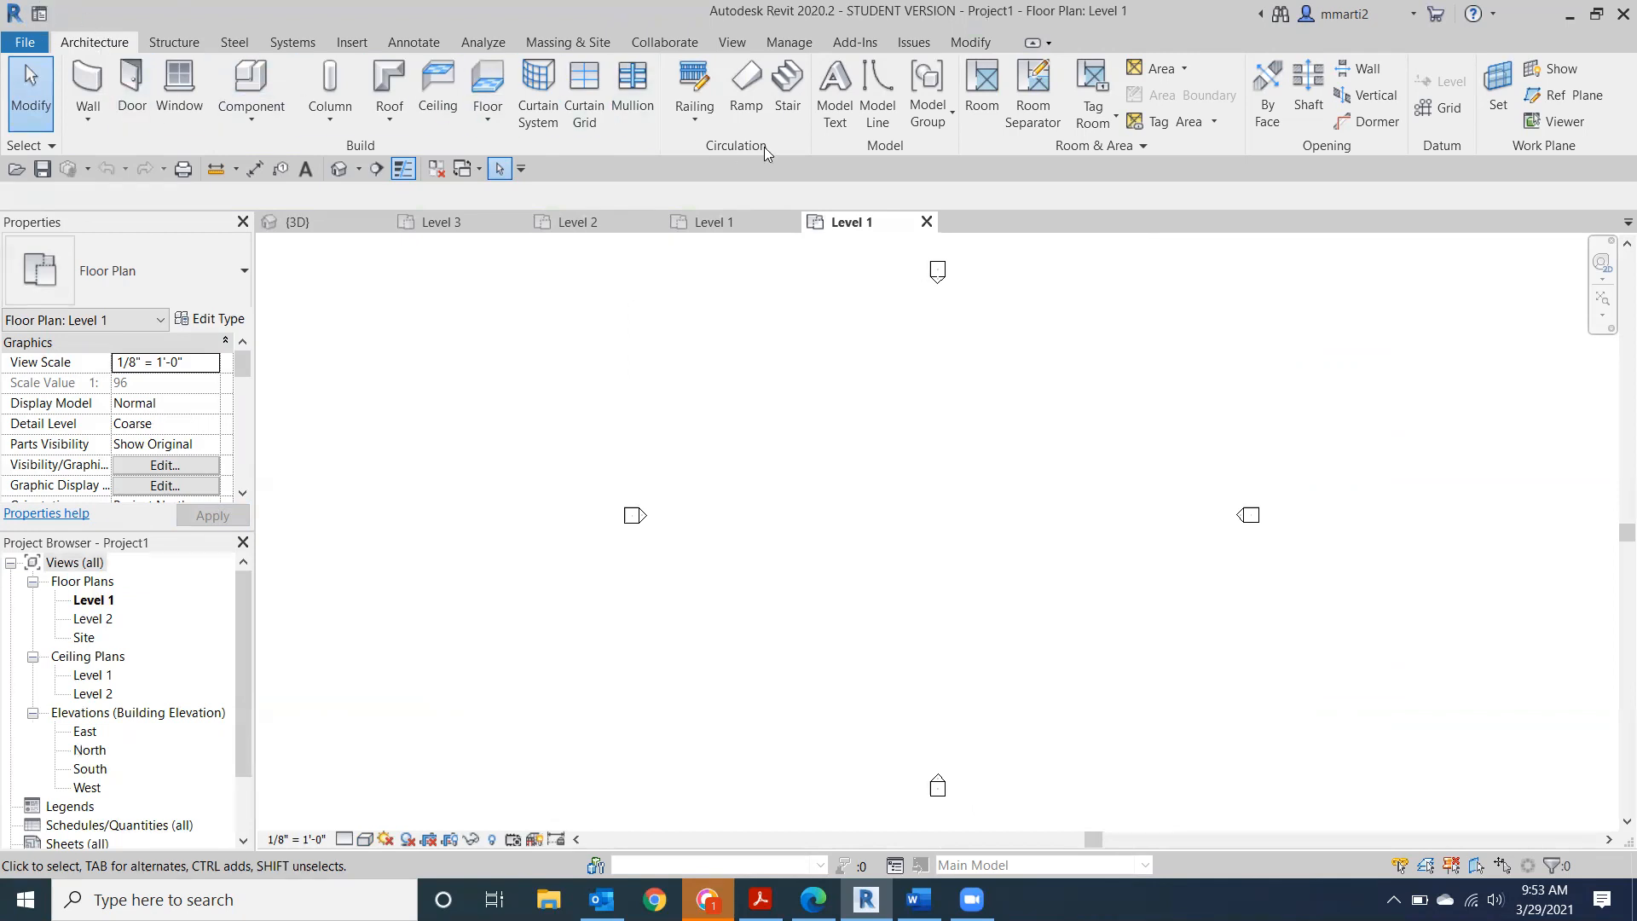
Start a stair from Level 1 to Level 2 and draw a straight horizontal run with 18 risers near the plan's center.
{"action": "left_click", "coordinate": [785, 94]}
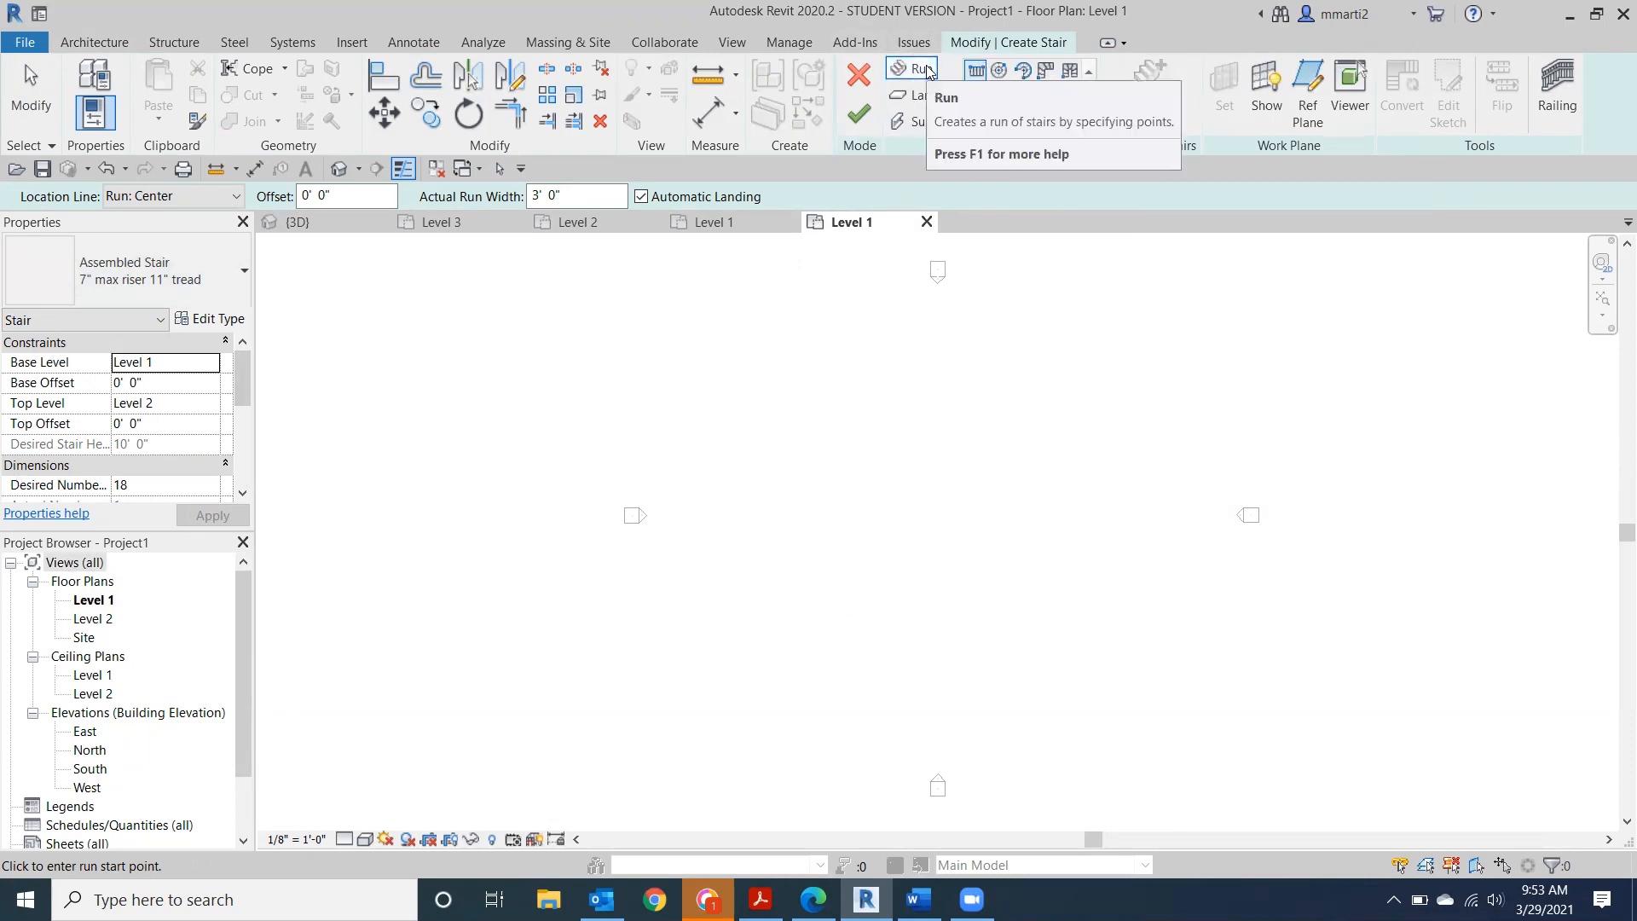
{"action": "left_click", "coordinate": [770, 521]}
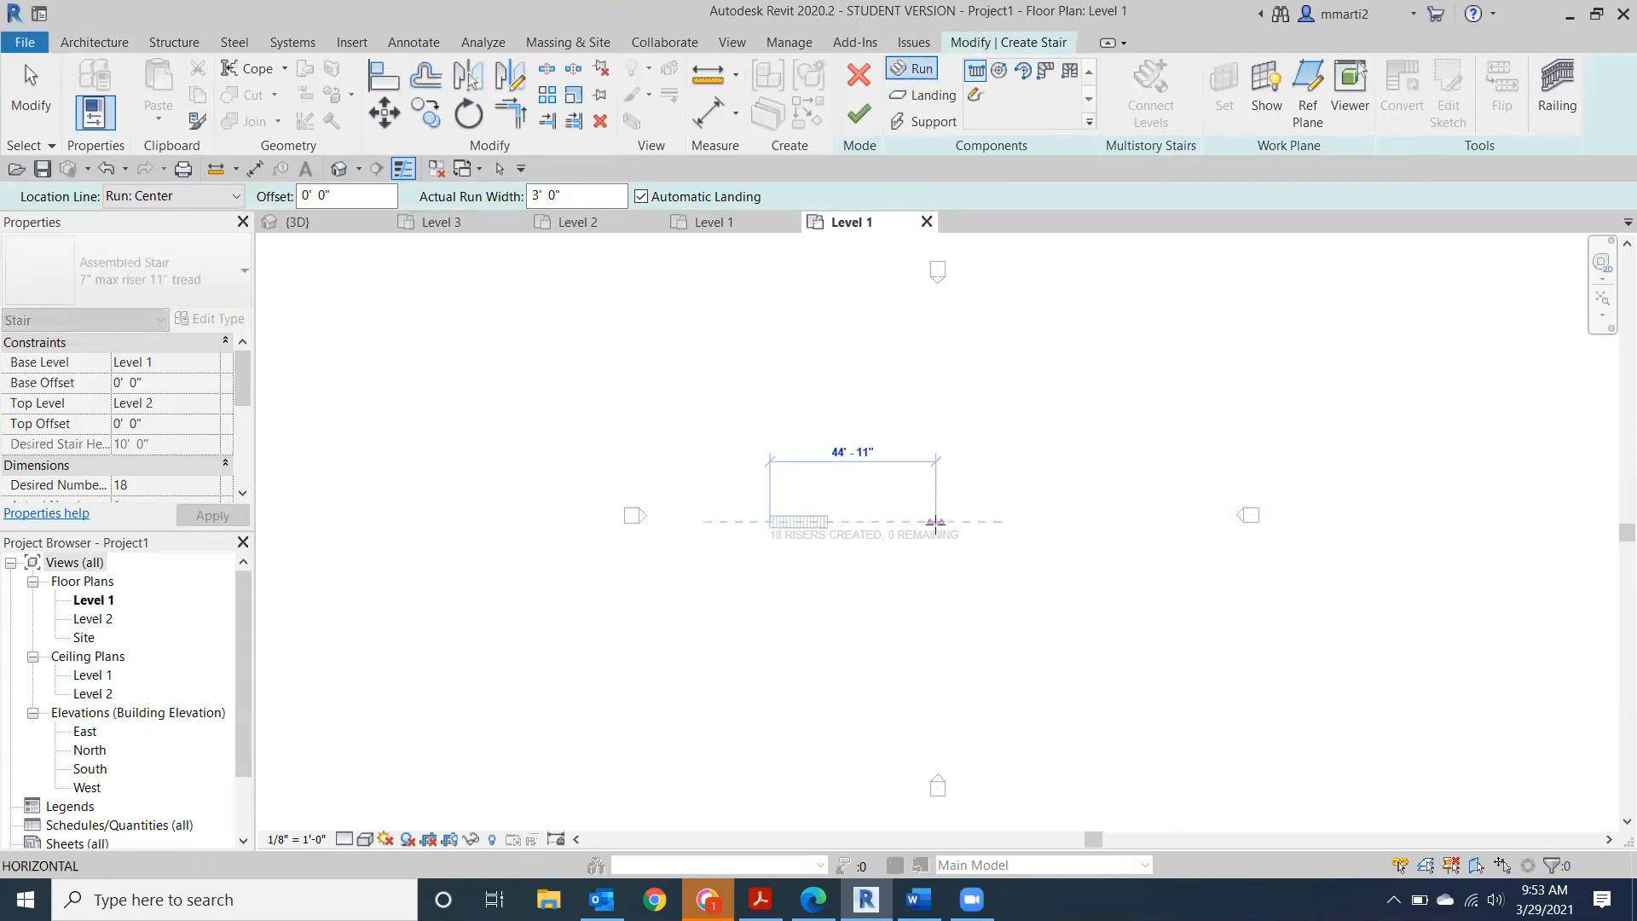
{"action": "left_click", "coordinate": [936, 520]}
{"action": "key", "text": "Escape"}
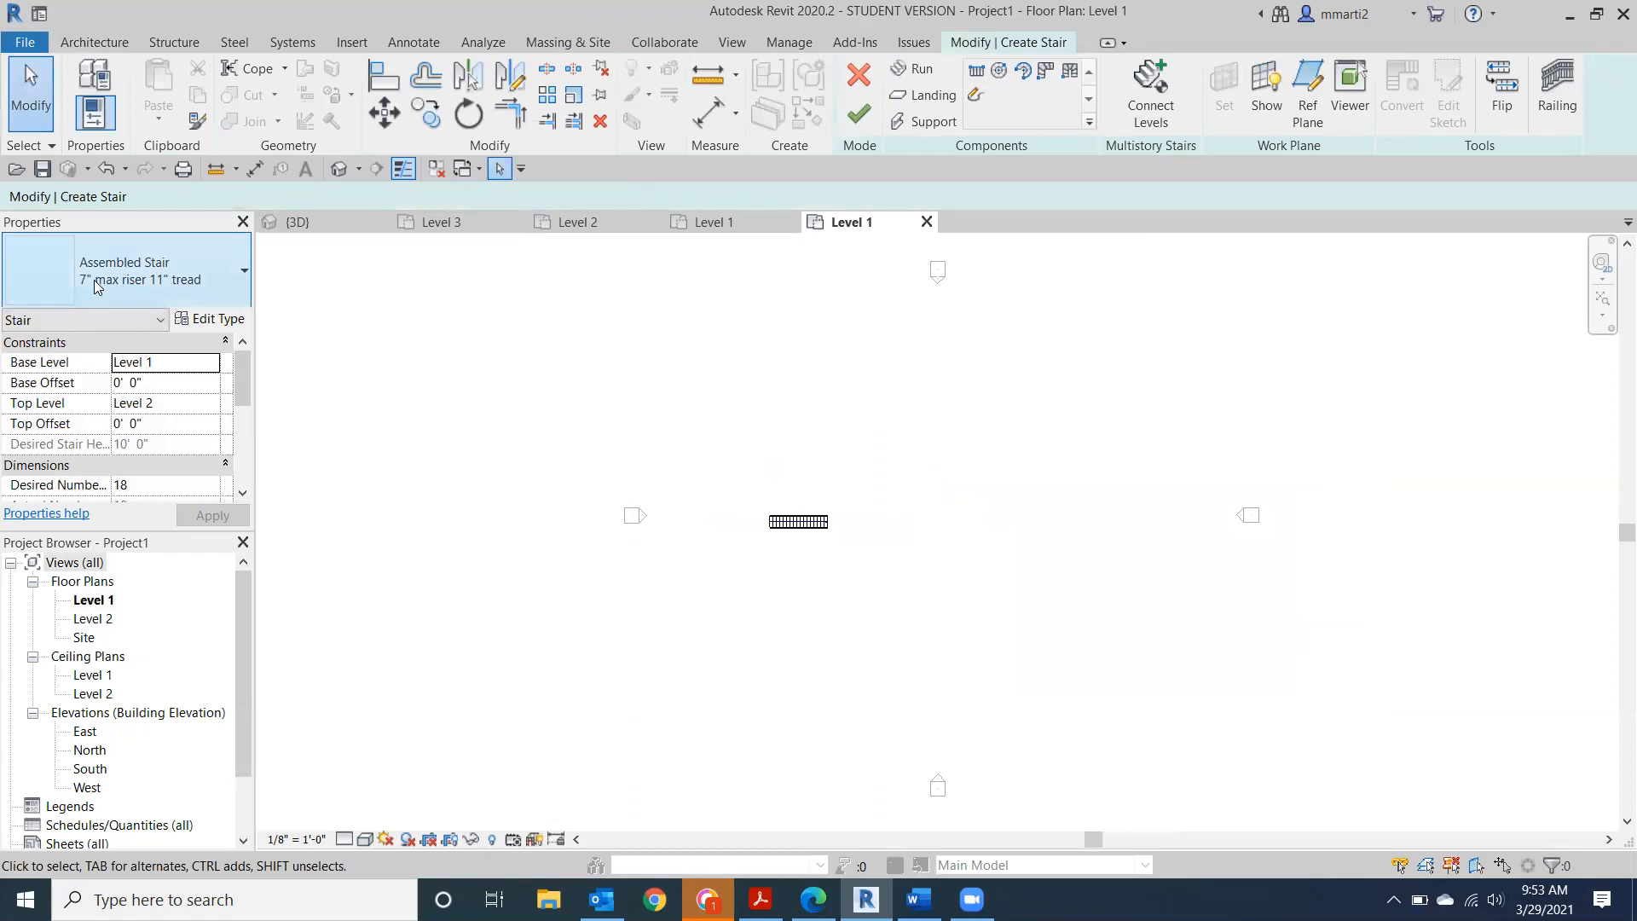
{"action": "scroll", "coordinate": [809, 542], "scroll_direction": "up", "scroll_amount": 3}
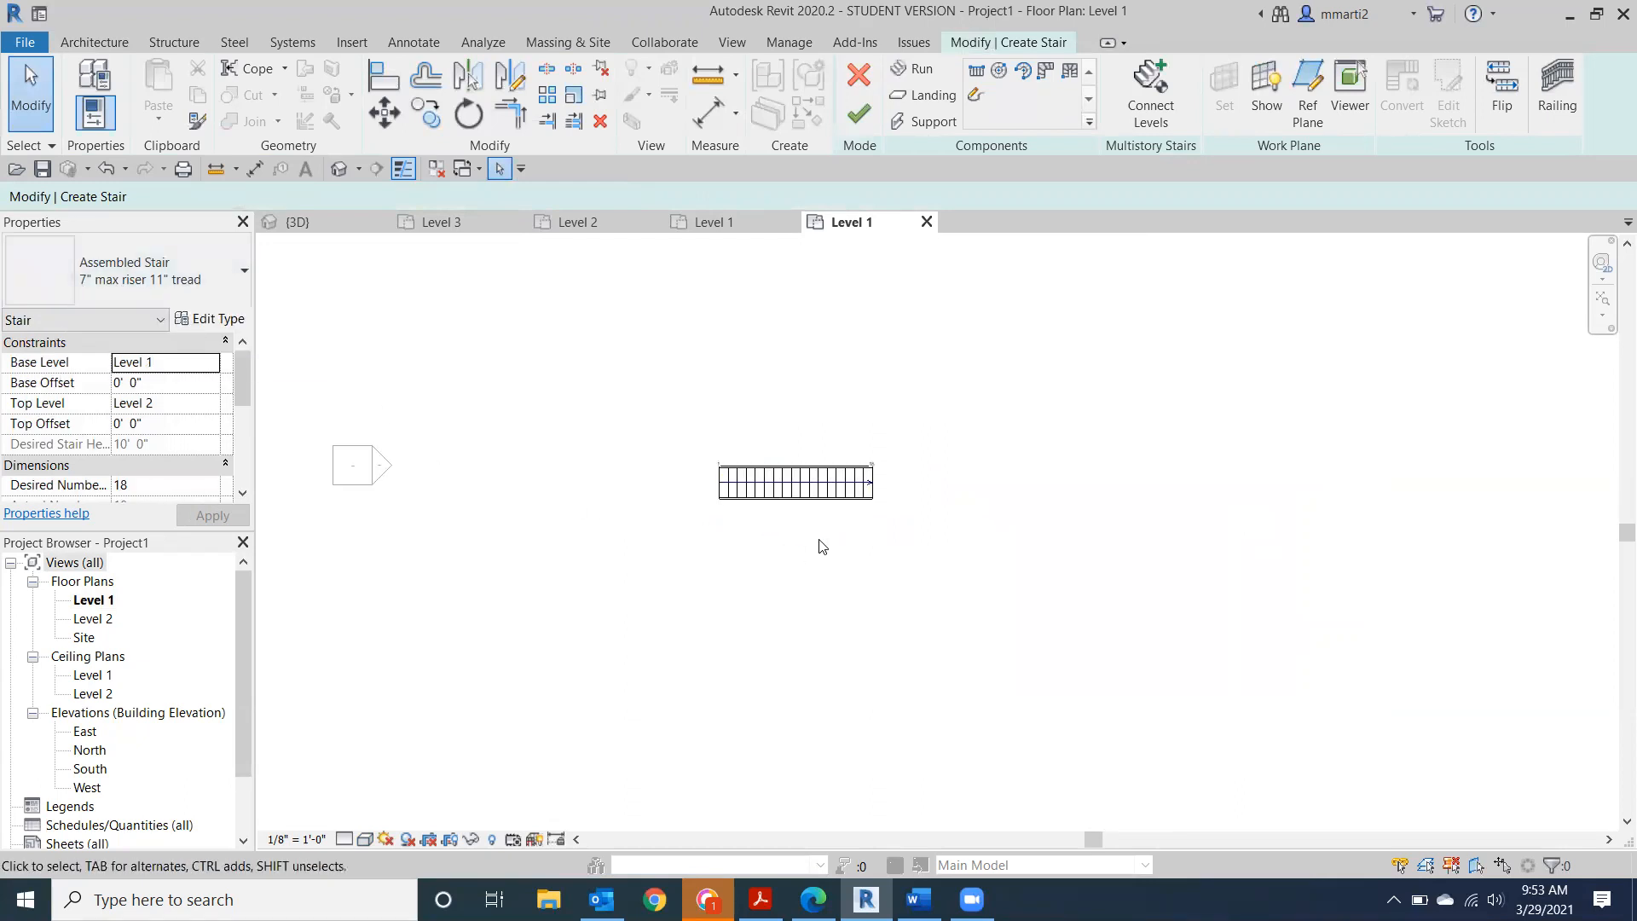
{"action": "scroll", "coordinate": [785, 498], "scroll_direction": "up", "scroll_amount": 2}
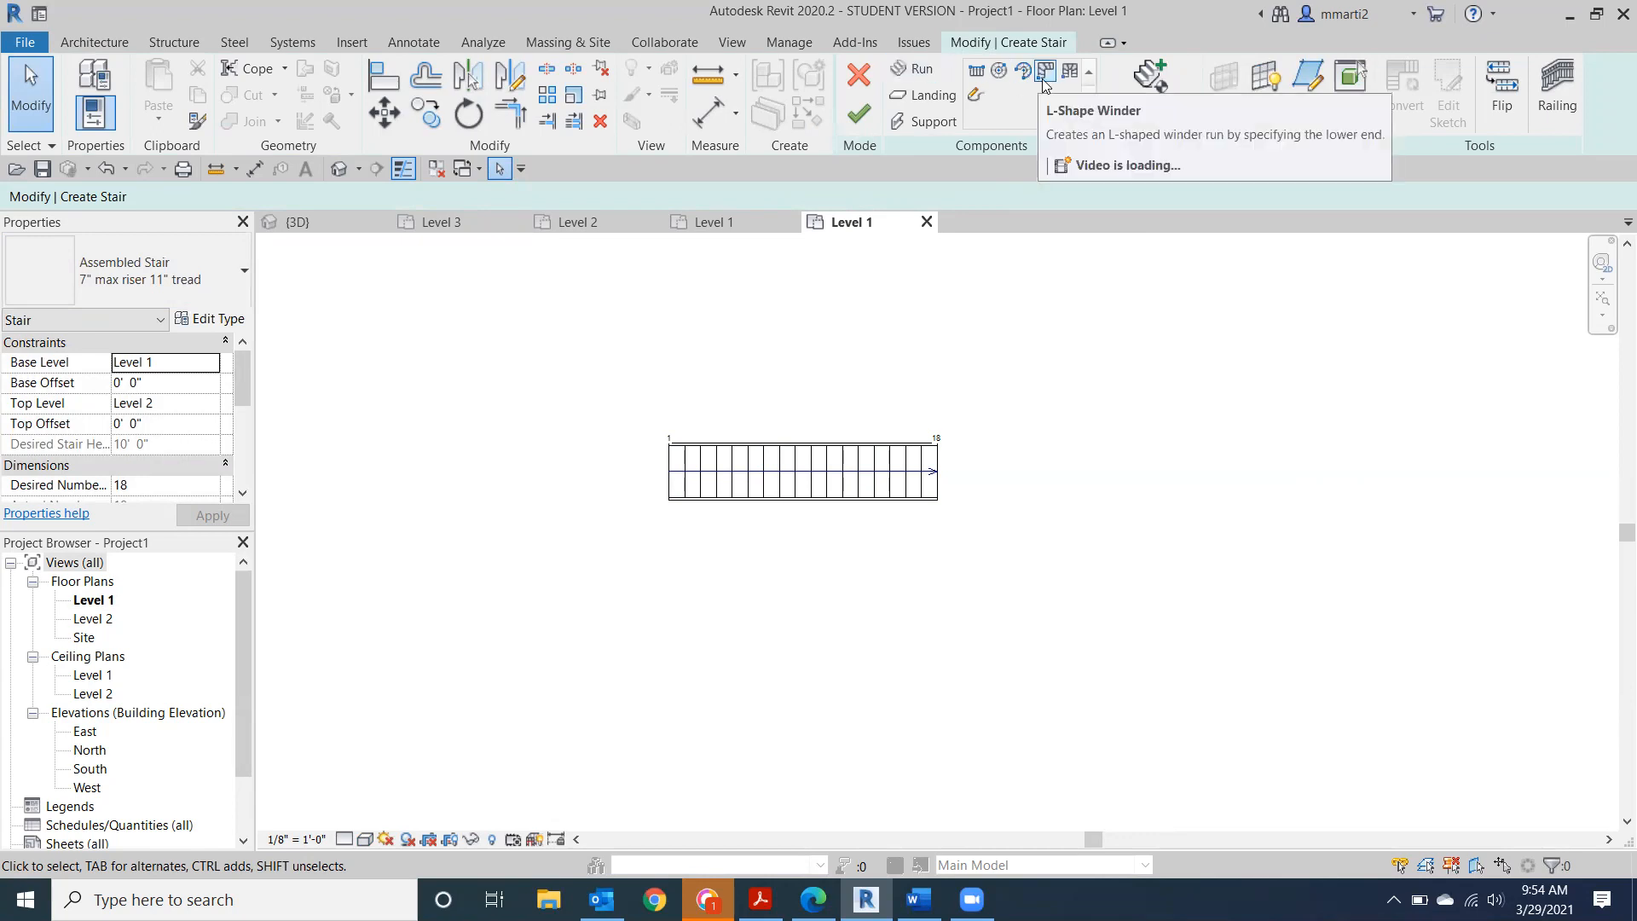
Add an L-shape winder run about 12'-0" east of the straight run.
{"action": "left_click", "coordinate": [920, 69]}
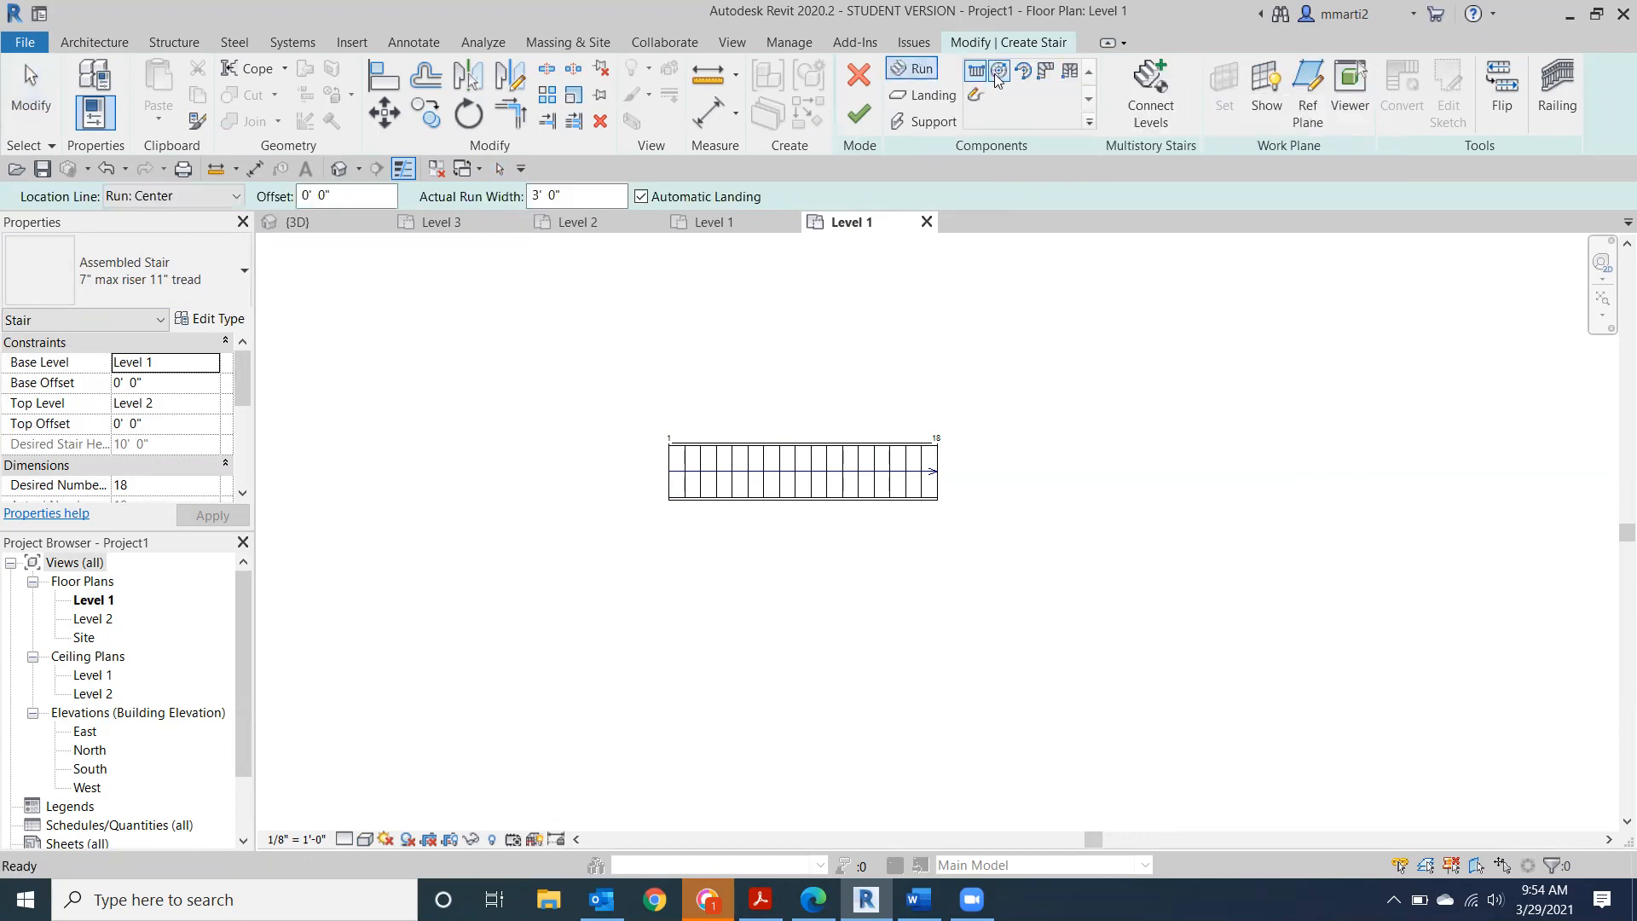
{"action": "left_click", "coordinate": [1043, 74]}
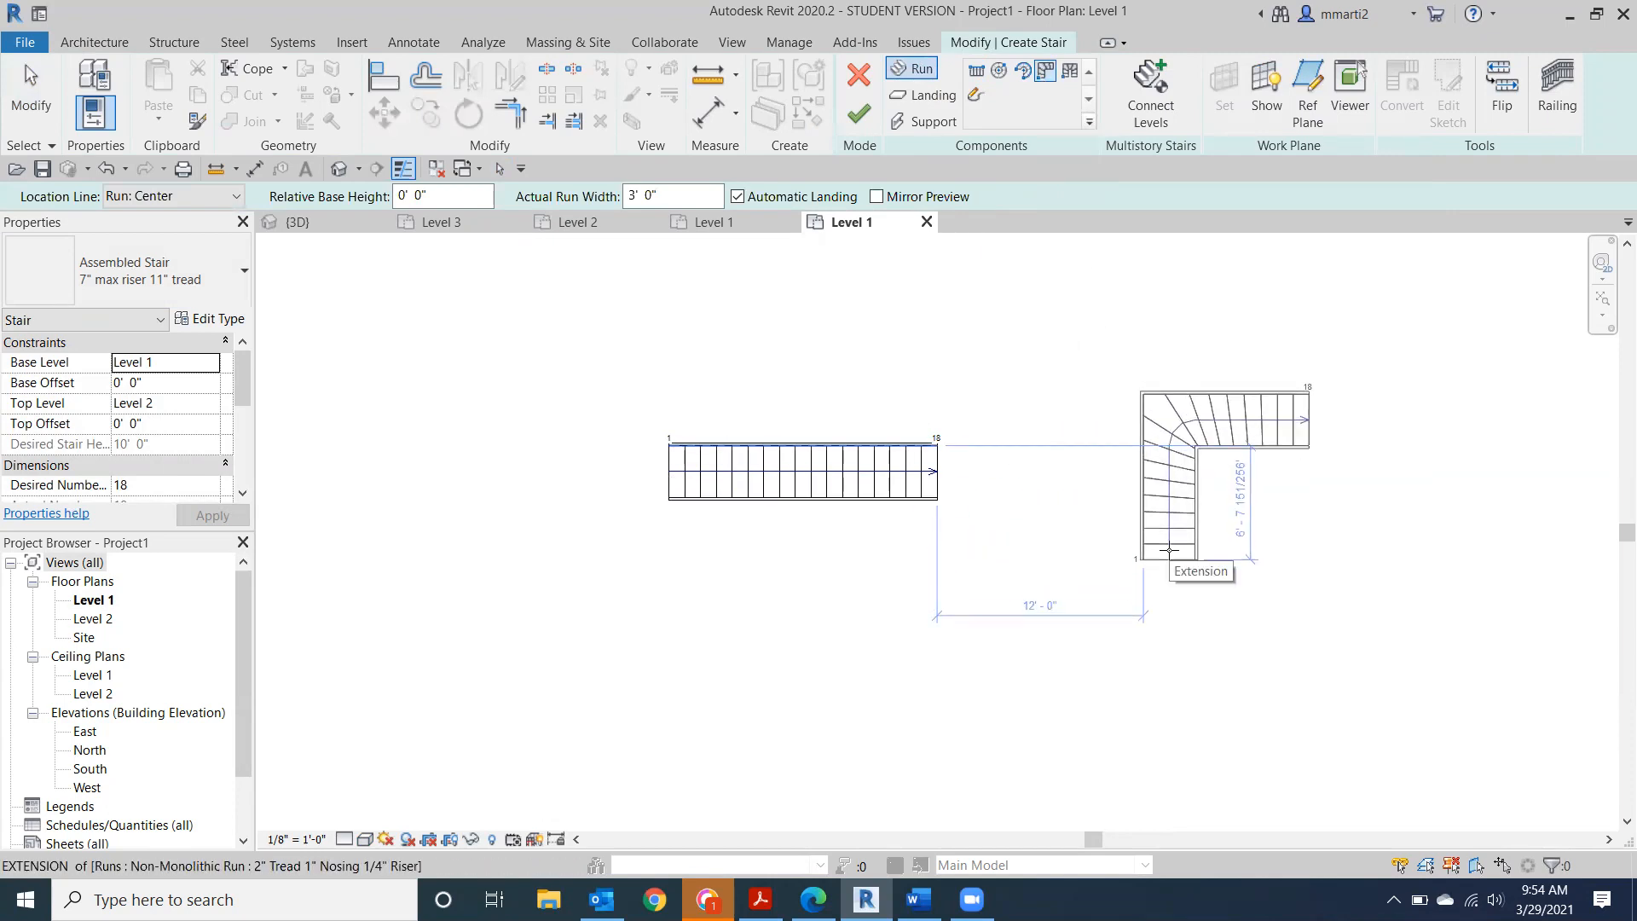
{"action": "left_click", "coordinate": [1169, 549]}
{"action": "key", "text": "Escape"}
{"action": "key", "text": "Escape"}
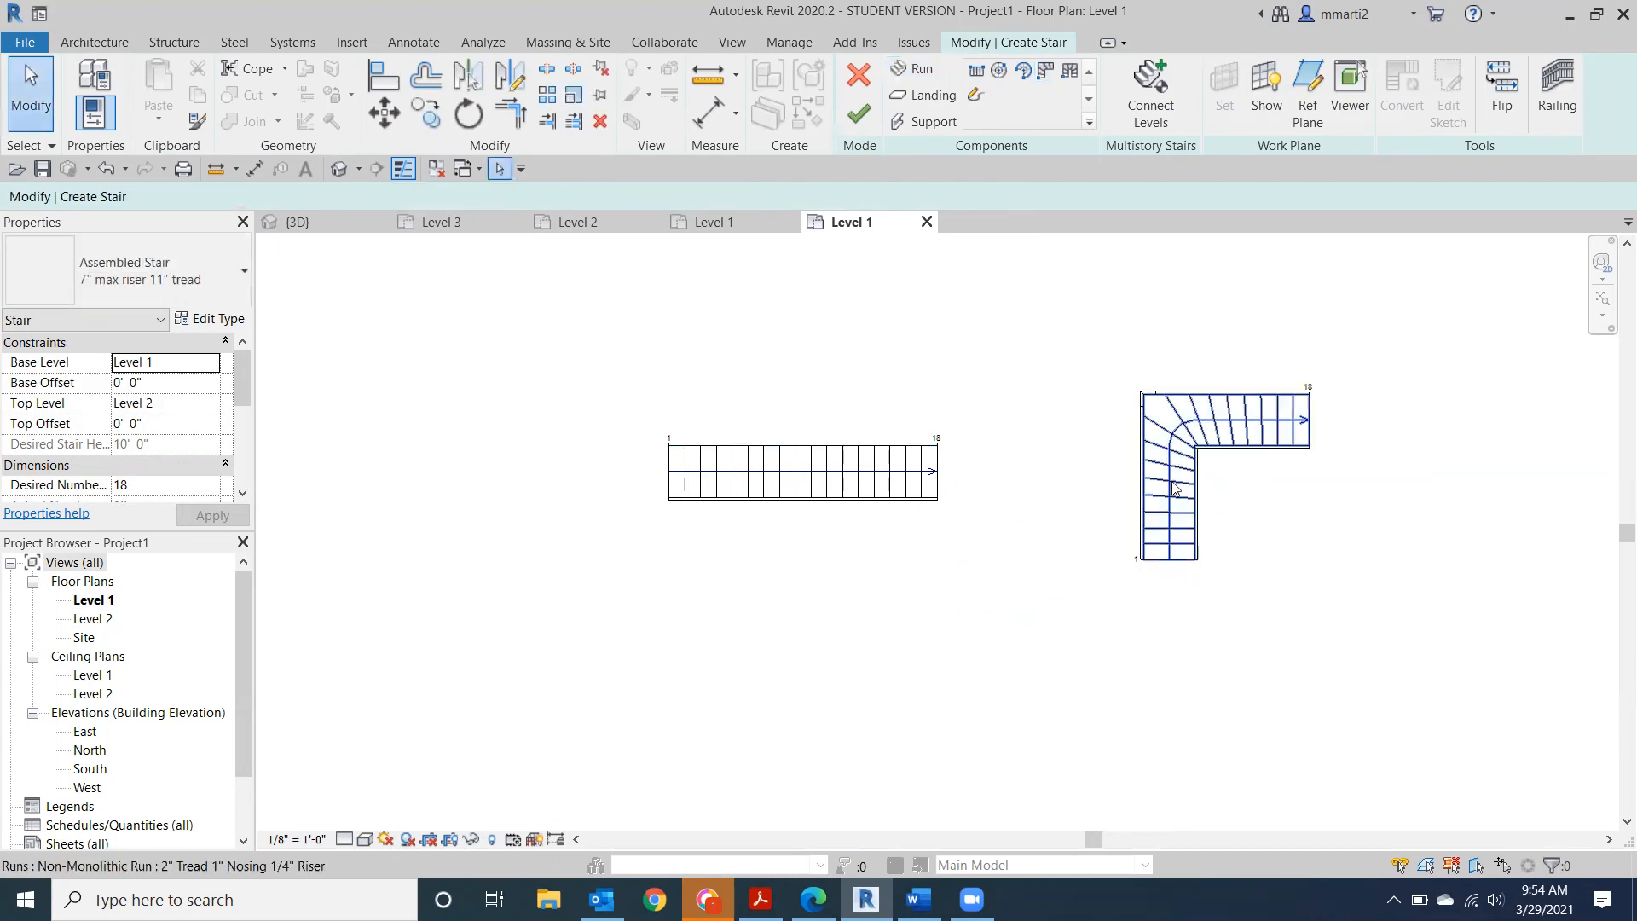
Add a U-shape winder run southwest of the straight run, about 4'-0" from its west end.
{"action": "left_click", "coordinate": [1069, 72]}
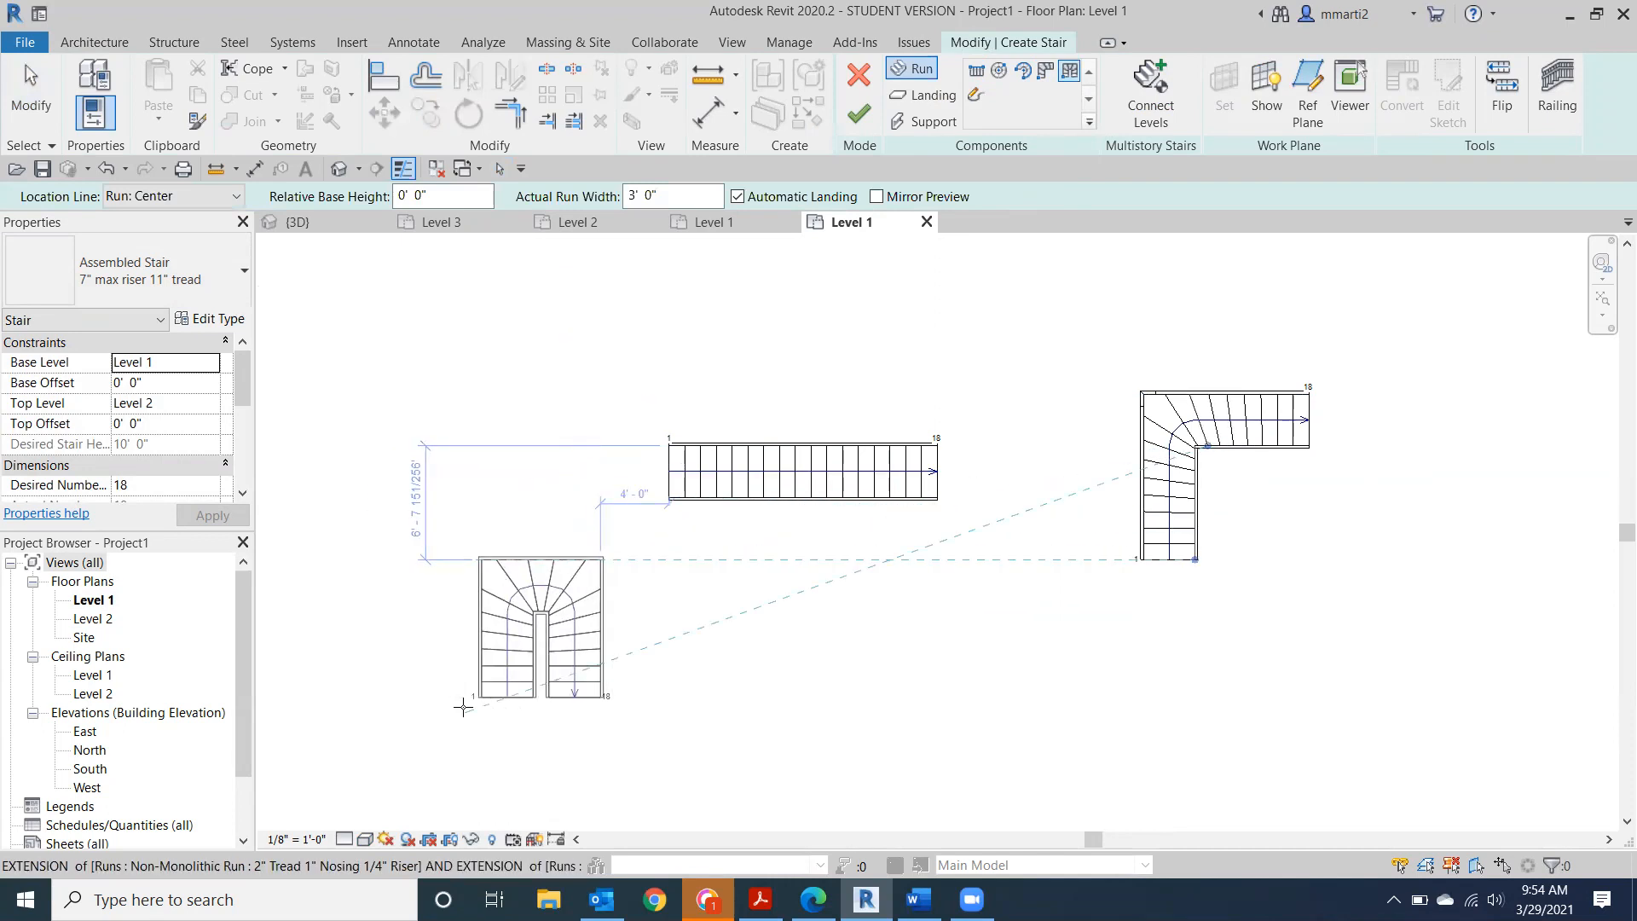
{"action": "left_click", "coordinate": [463, 706]}
{"action": "key", "text": "Escape"}
{"action": "key", "text": "Escape"}
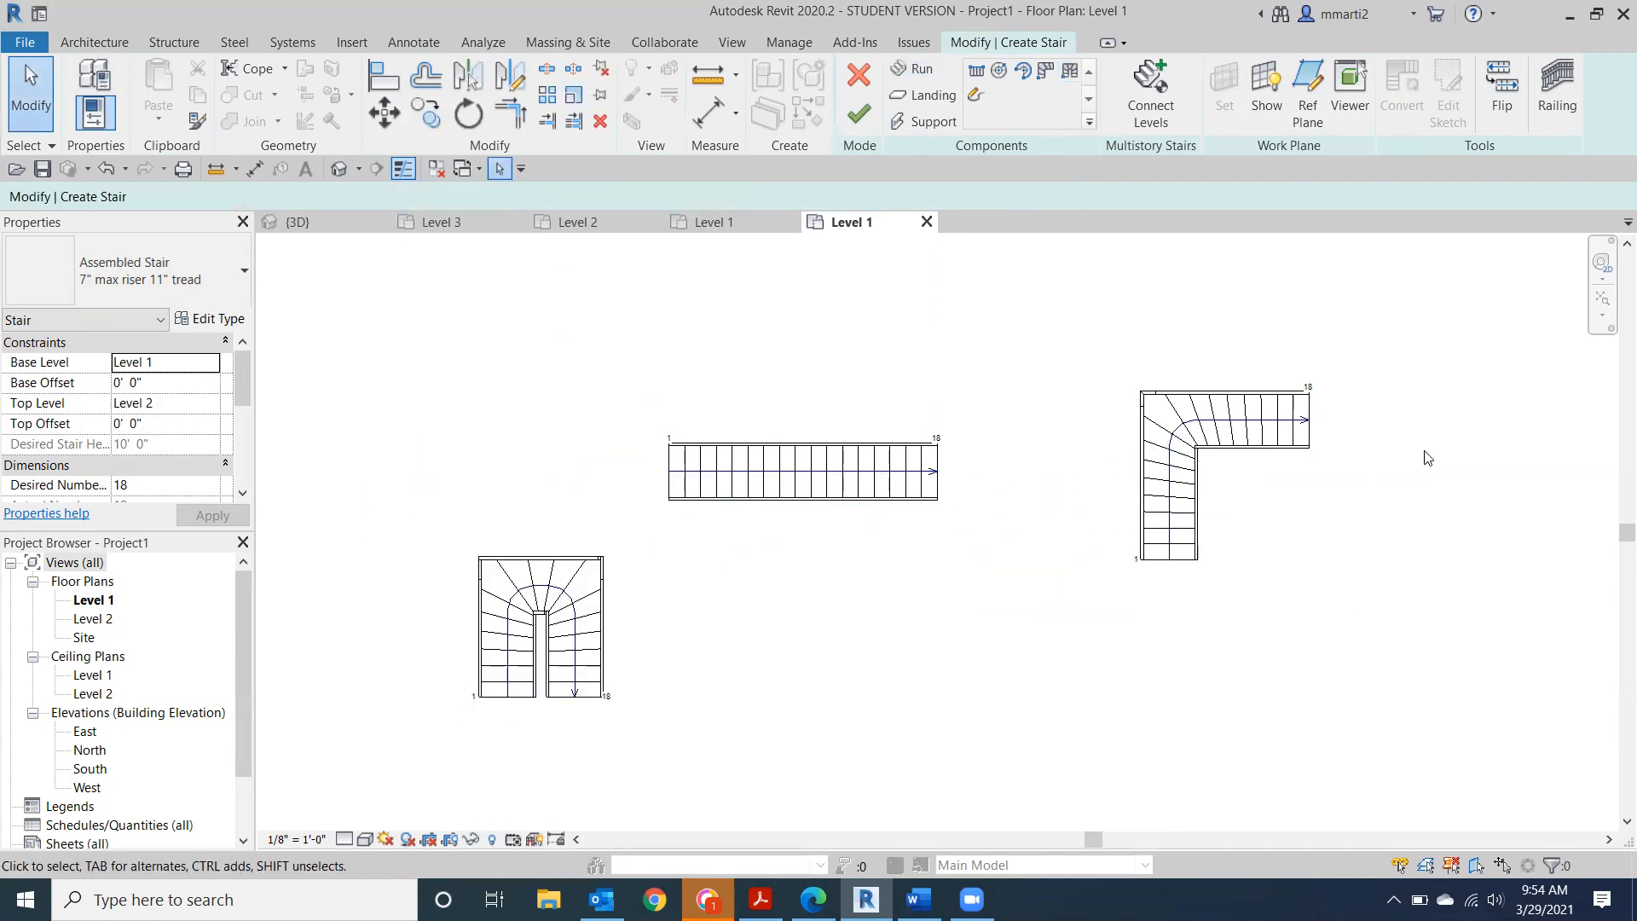
{"action": "left_click", "coordinate": [1000, 71]}
{"action": "middle_click_drag", "start_coordinate": [986, 622], "coordinate": [768, 311]}
{"action": "left_click", "coordinate": [903, 633]}
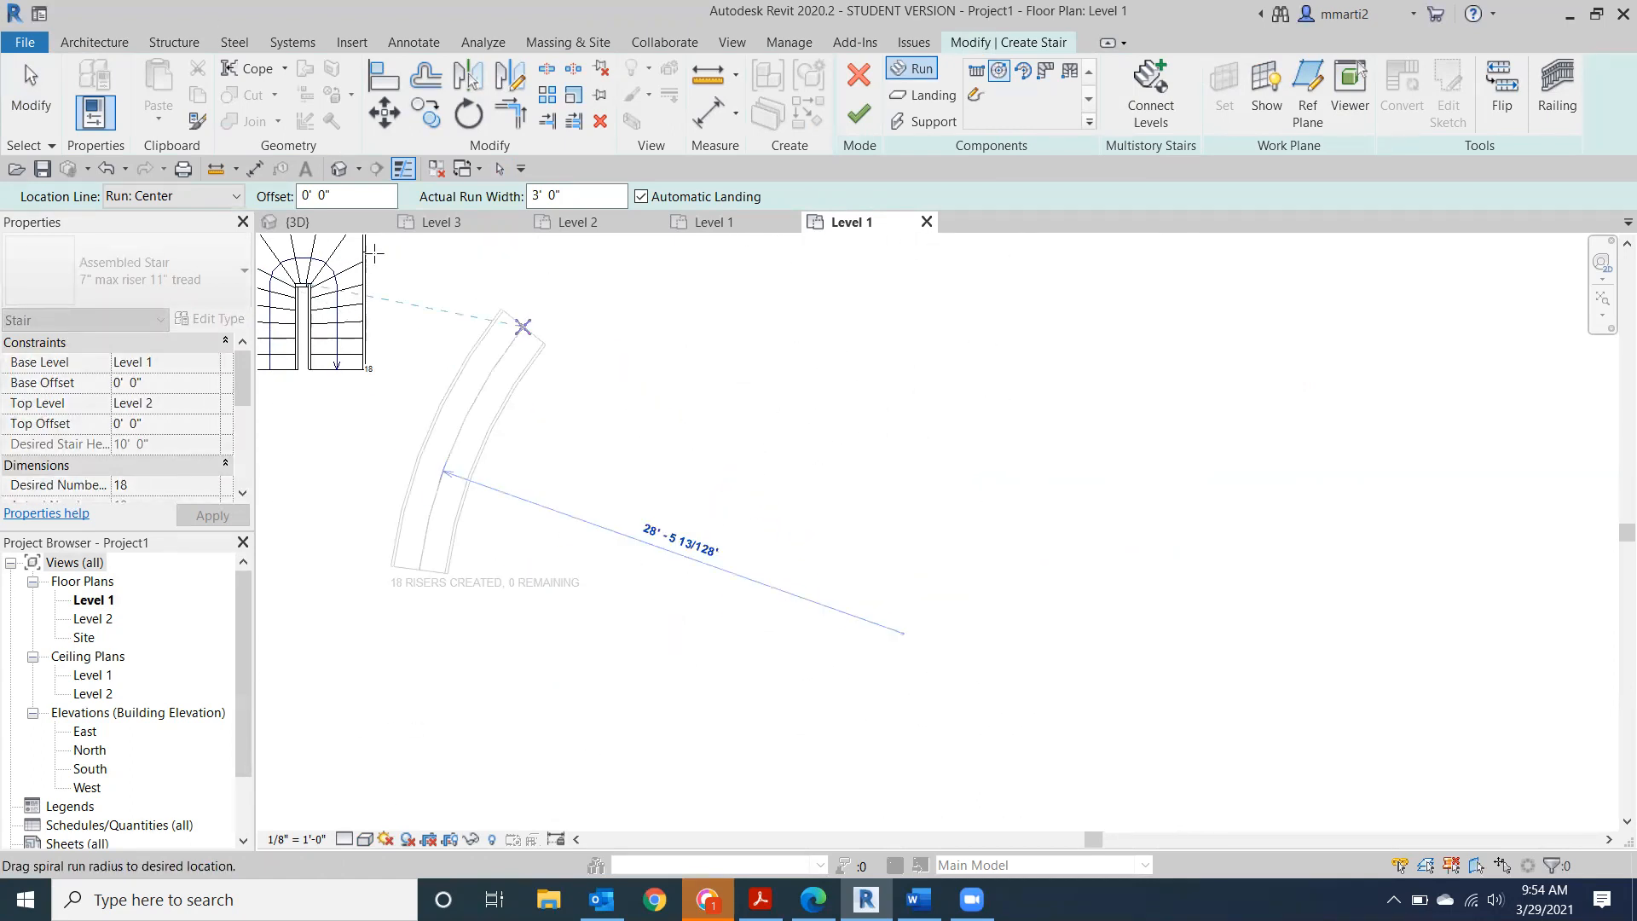
{"action": "left_click", "coordinate": [27, 98]}
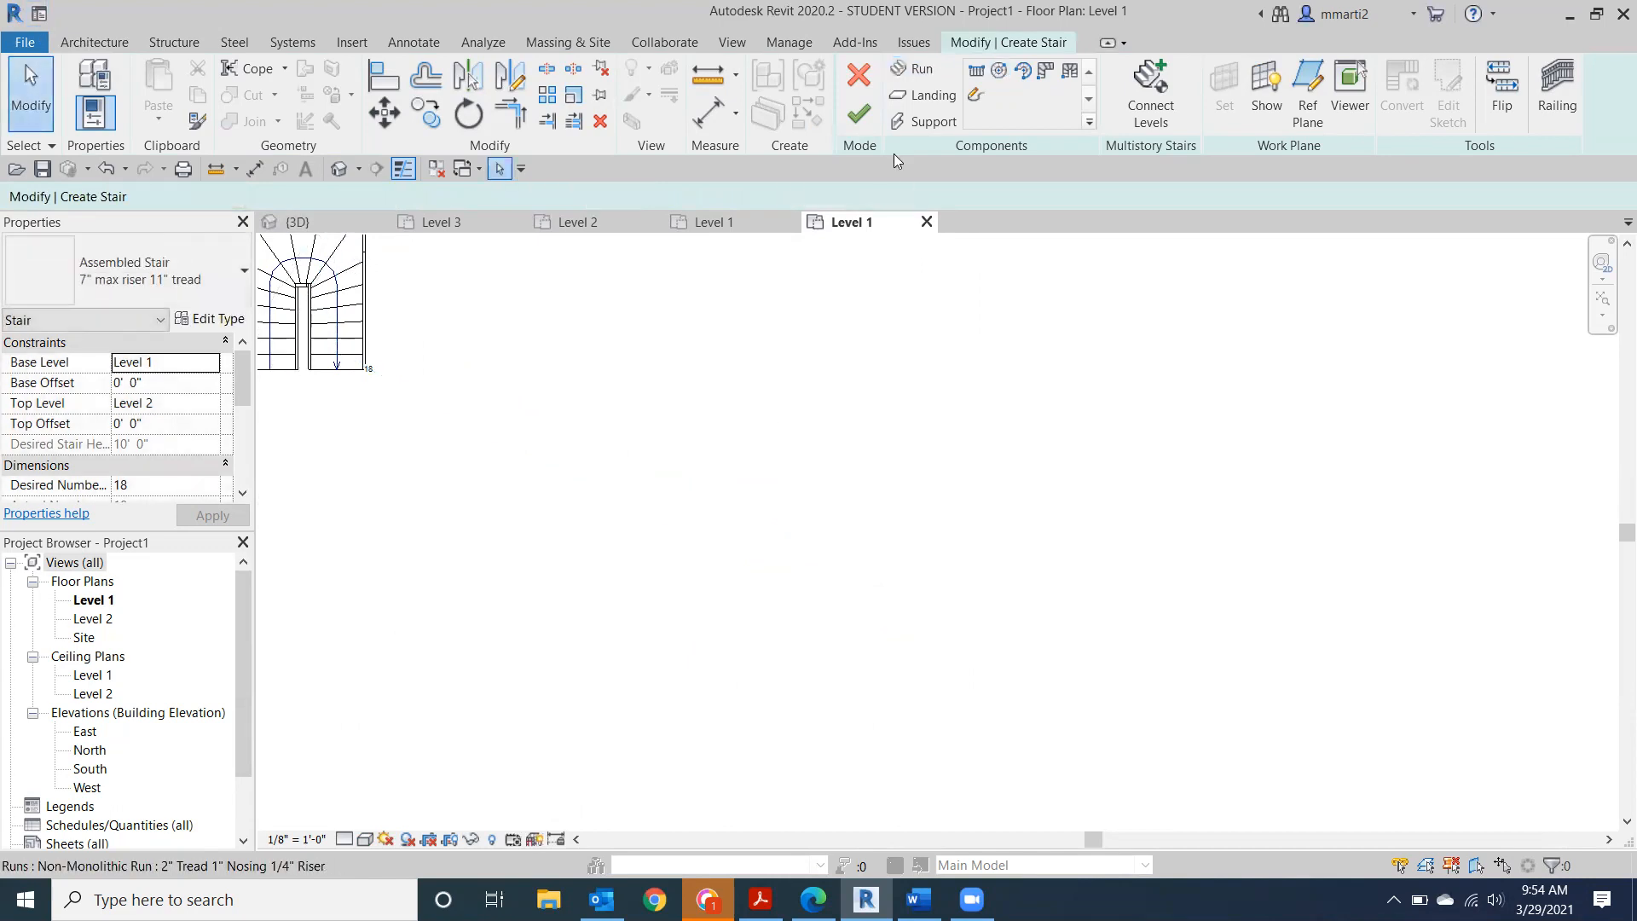
Finish the stair containing the straight, L-shape and U-shape runs, and clear the highlighting on its components.
{"action": "left_click", "coordinate": [857, 129]}
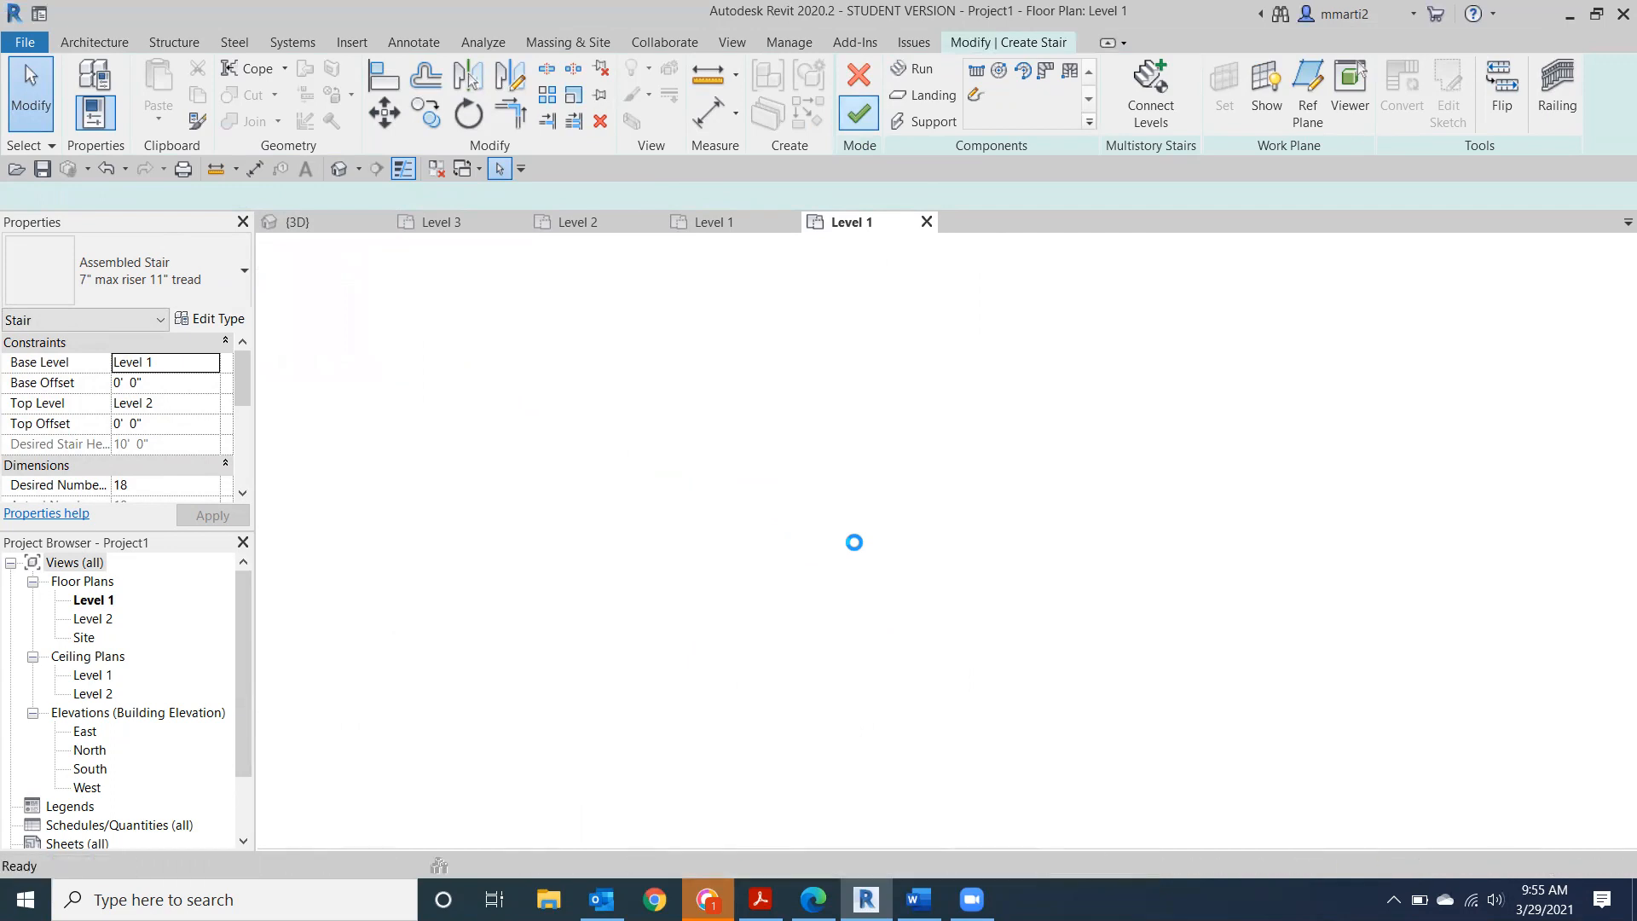
{"action": "scroll", "coordinate": [856, 549], "scroll_direction": "down", "scroll_amount": 3}
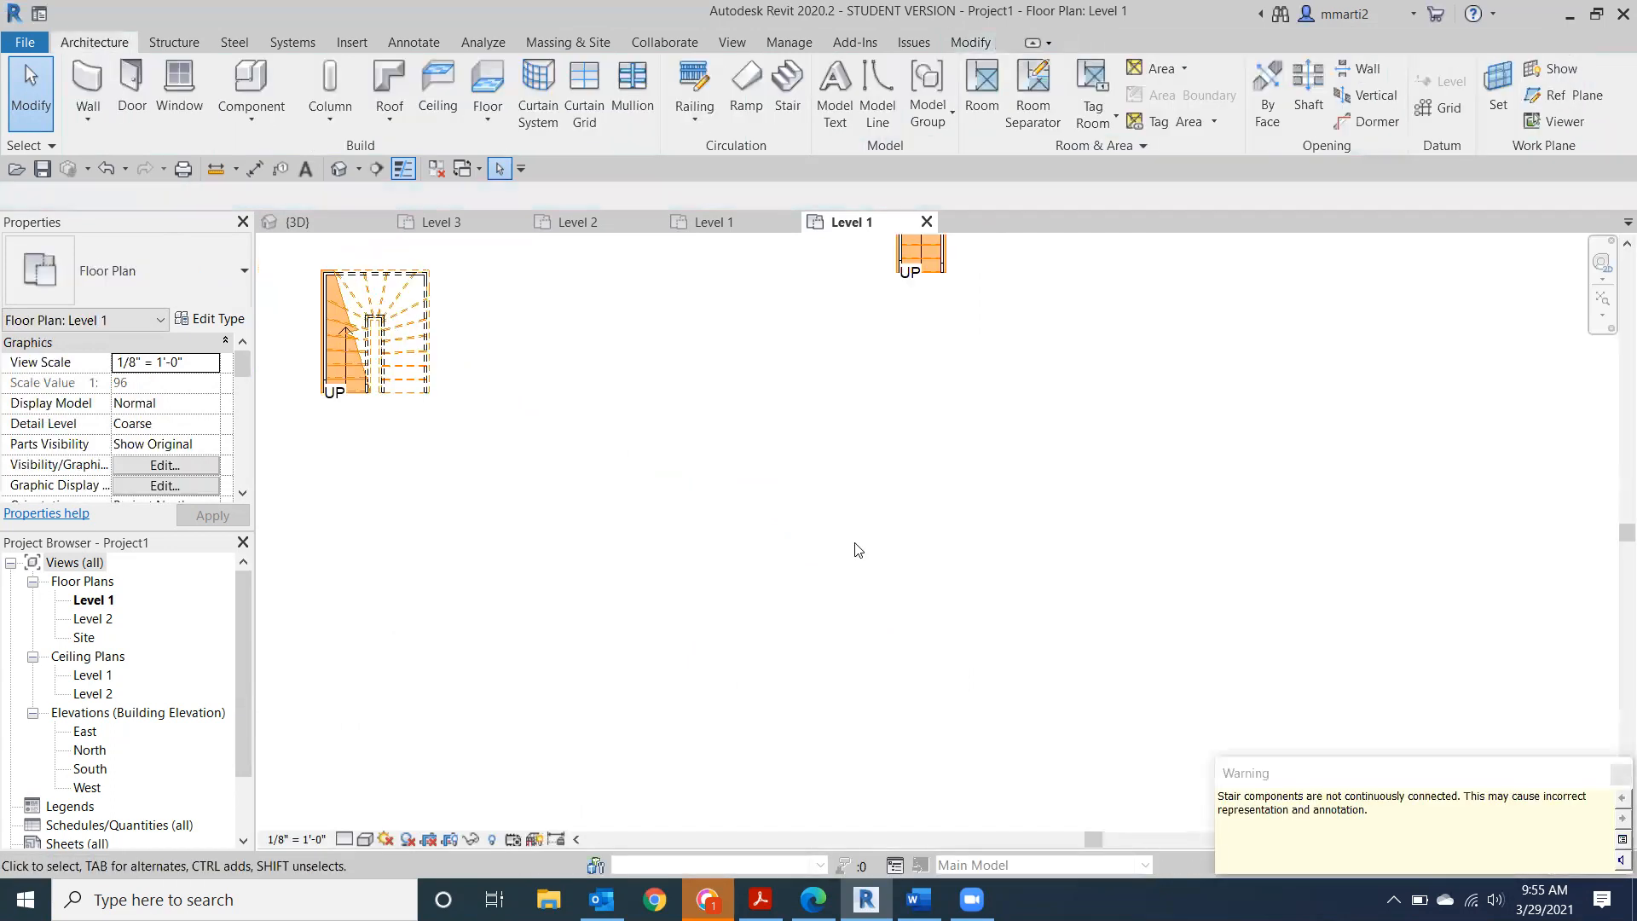
{"action": "left_click", "coordinate": [30, 96]}
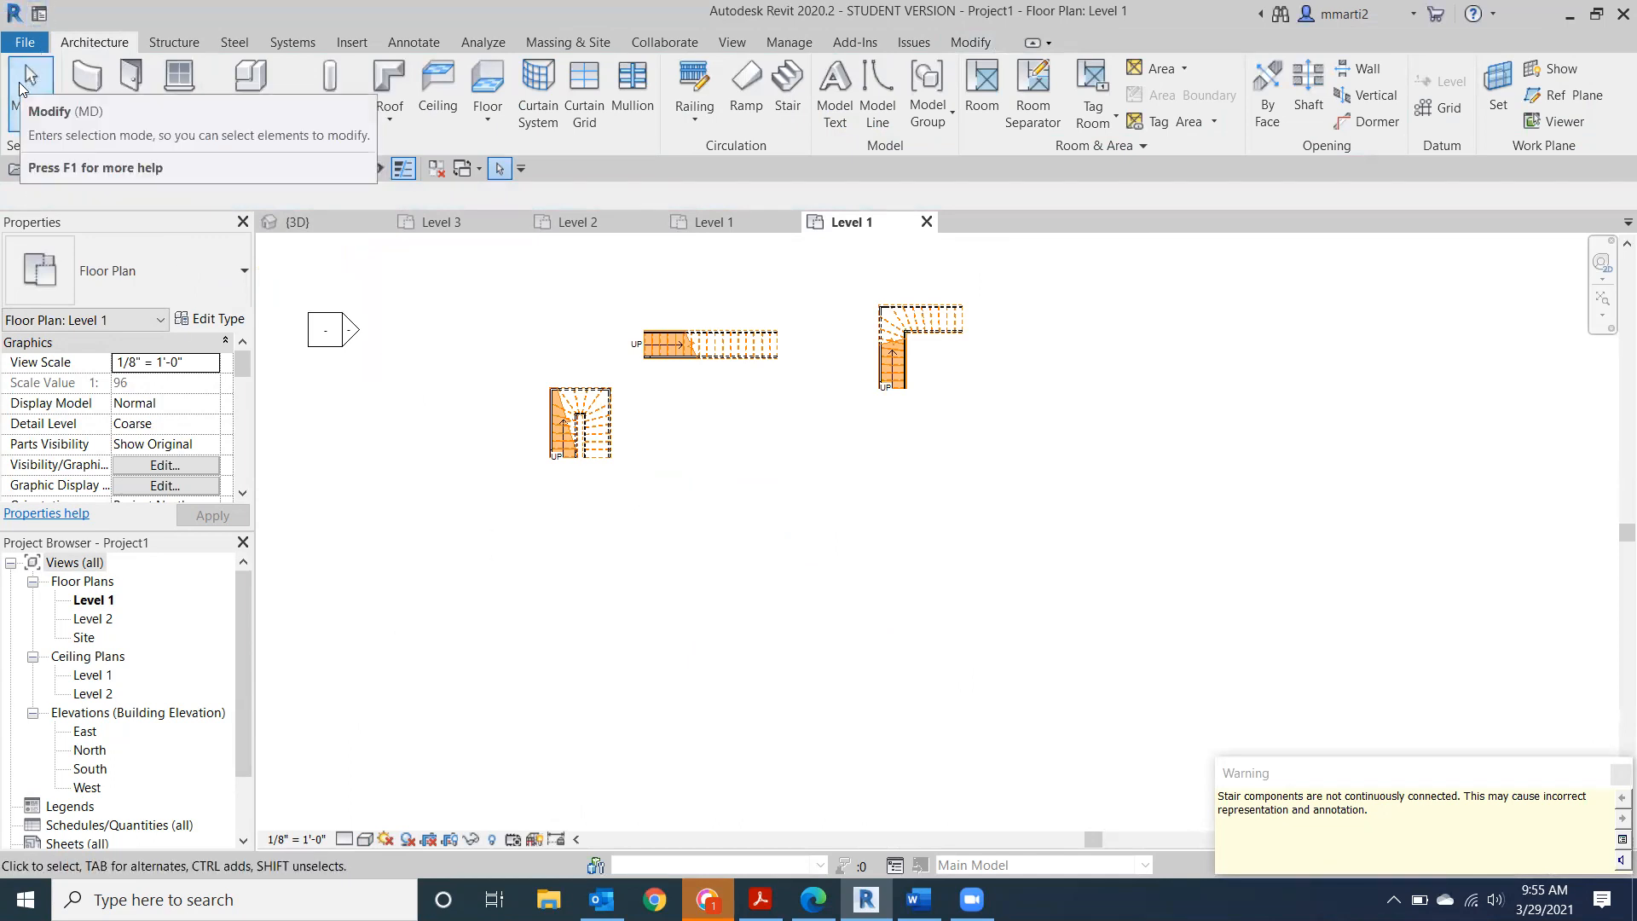
{"action": "left_click", "coordinate": [1028, 811]}
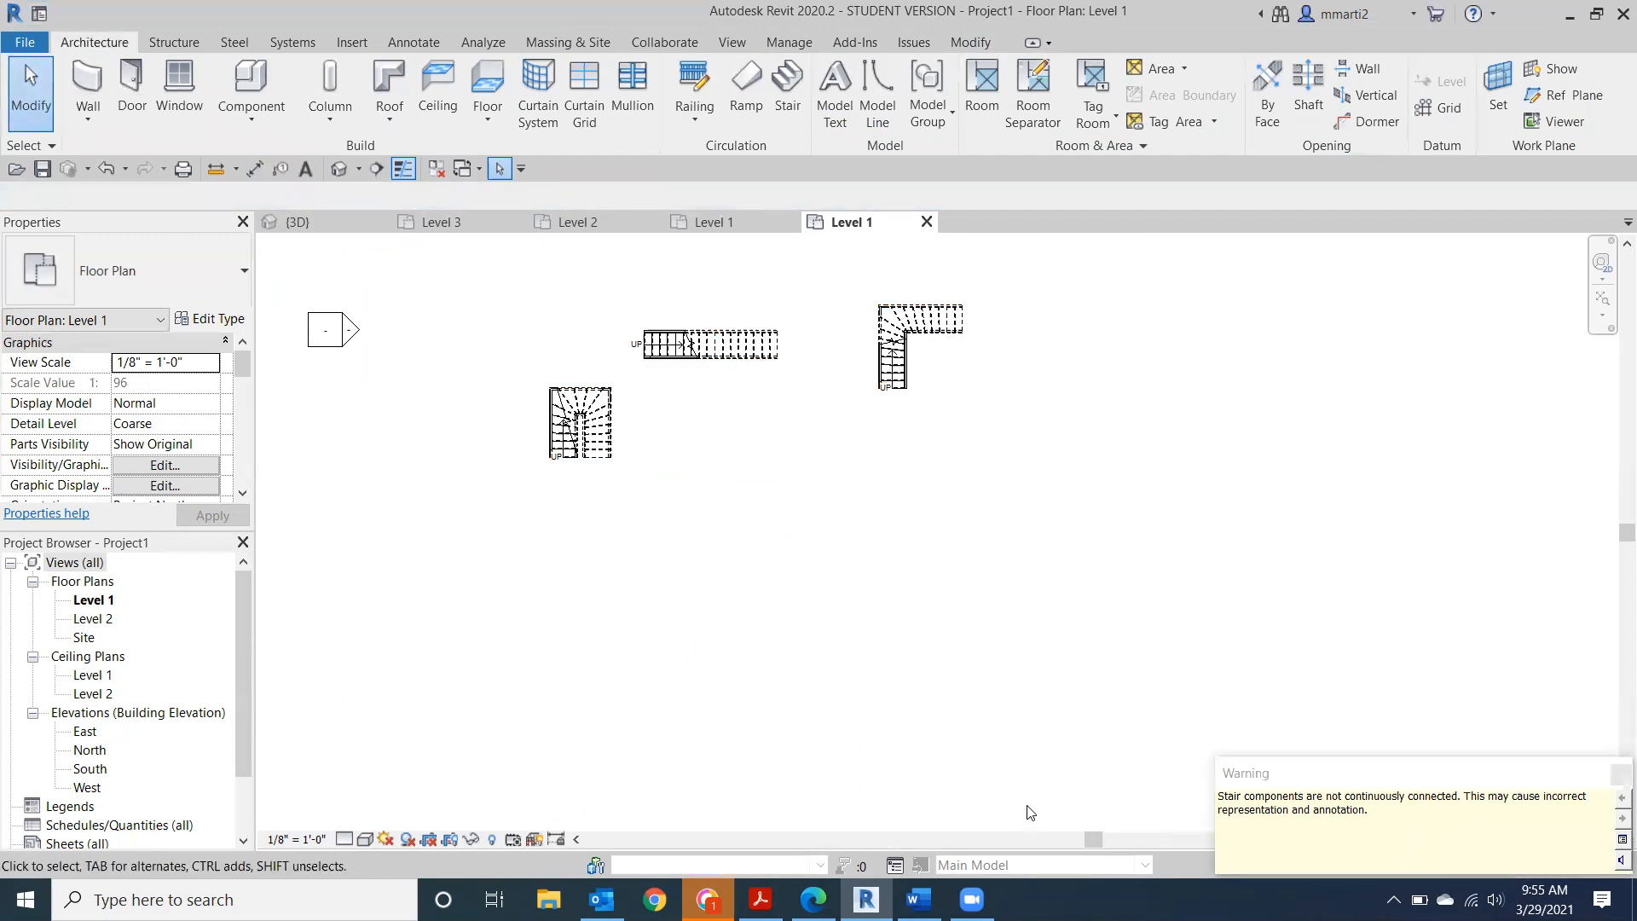
{"action": "scroll", "coordinate": [977, 512], "scroll_direction": "up", "scroll_amount": 1}
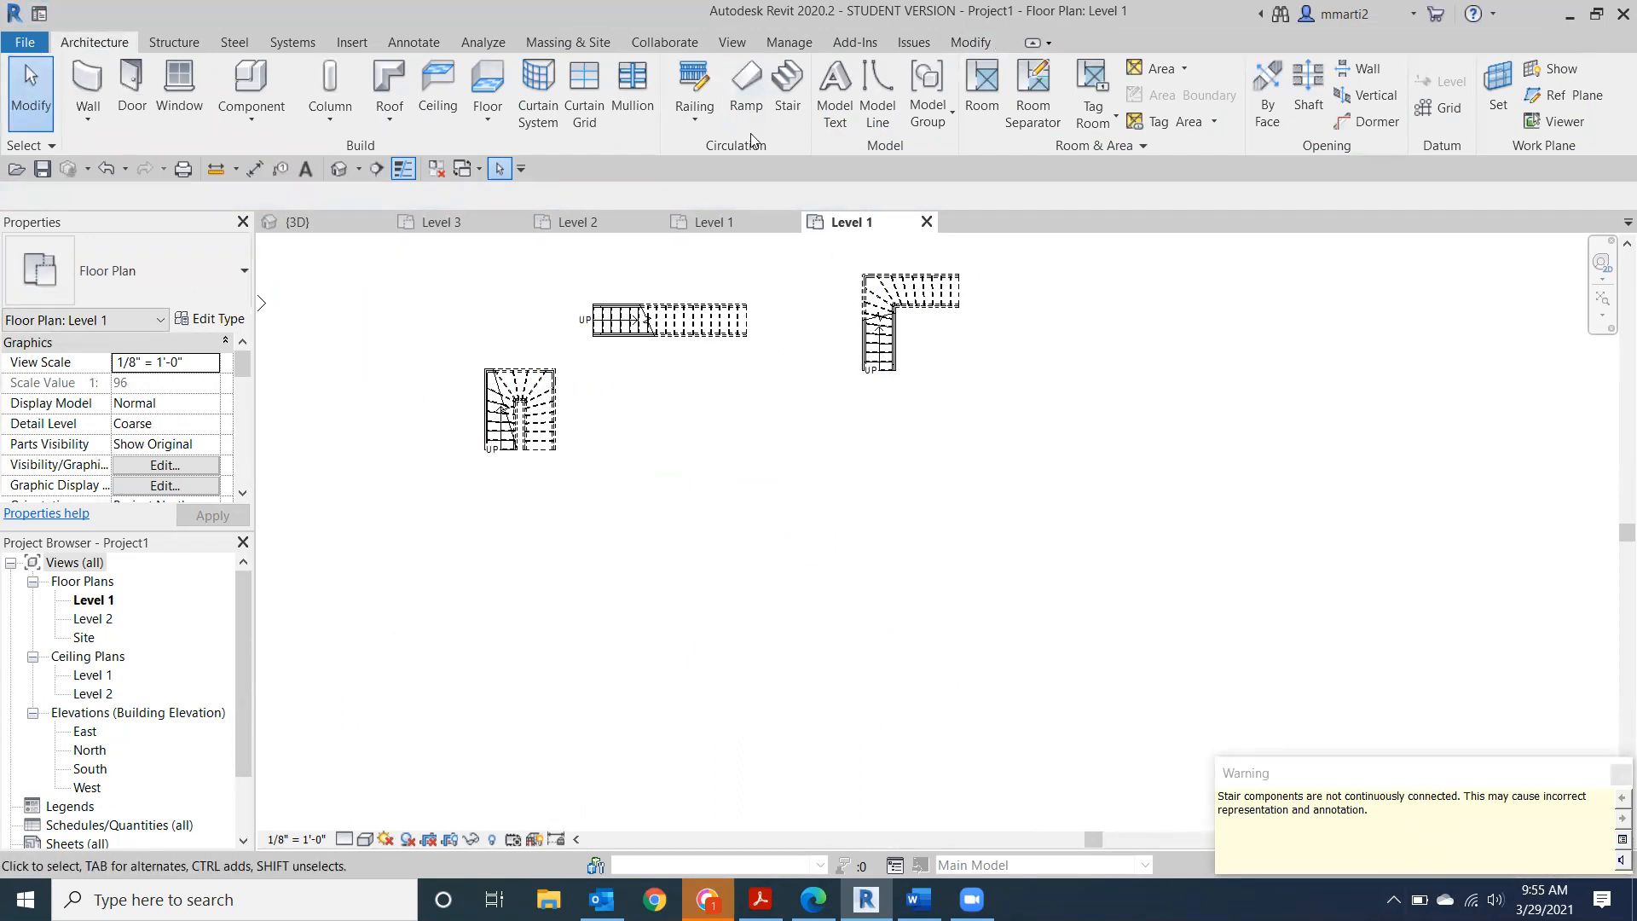
Create a separate full-step spiral stair with a radius of about 3'-0" south of the existing stairs, and finish it.
{"action": "left_click", "coordinate": [787, 103]}
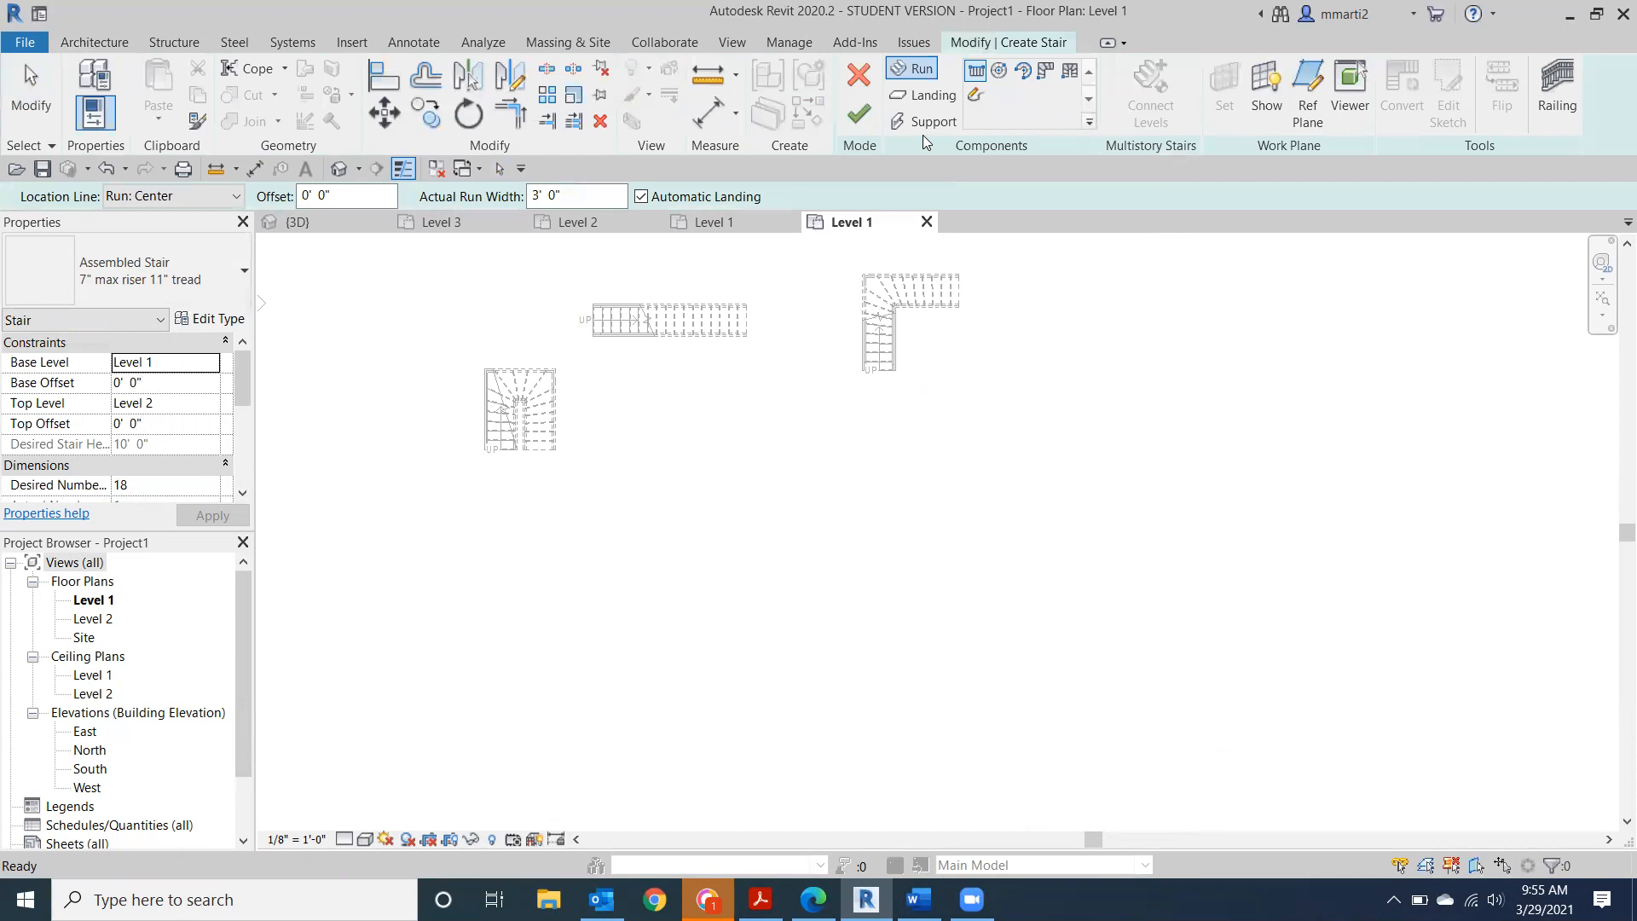
{"action": "left_click", "coordinate": [999, 69]}
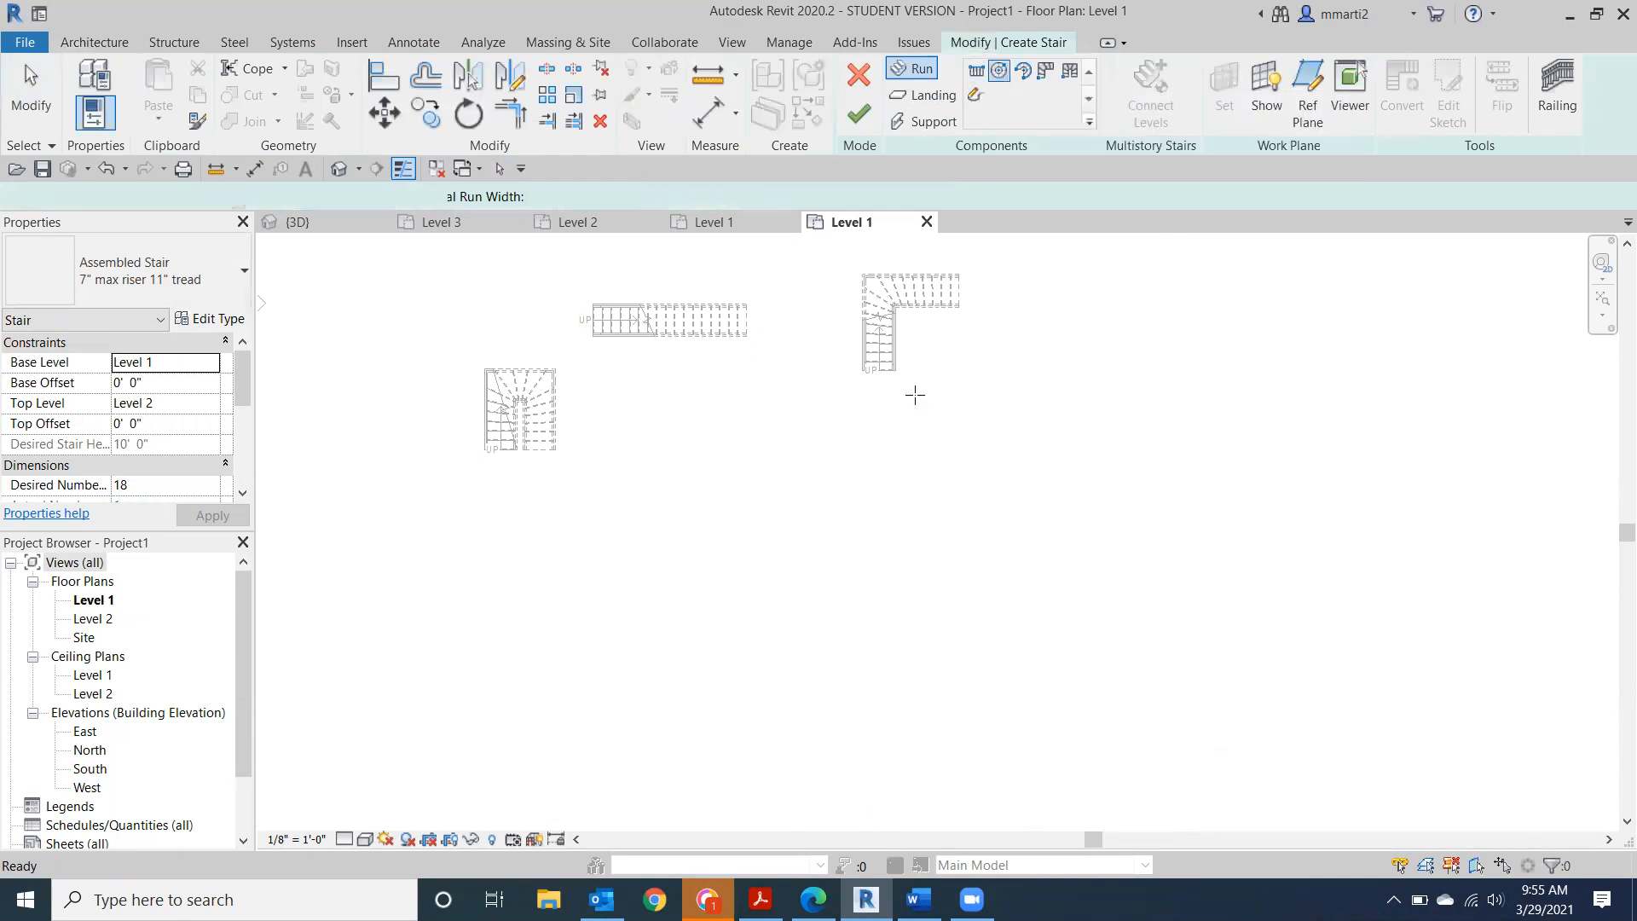
{"action": "left_click", "coordinate": [800, 649]}
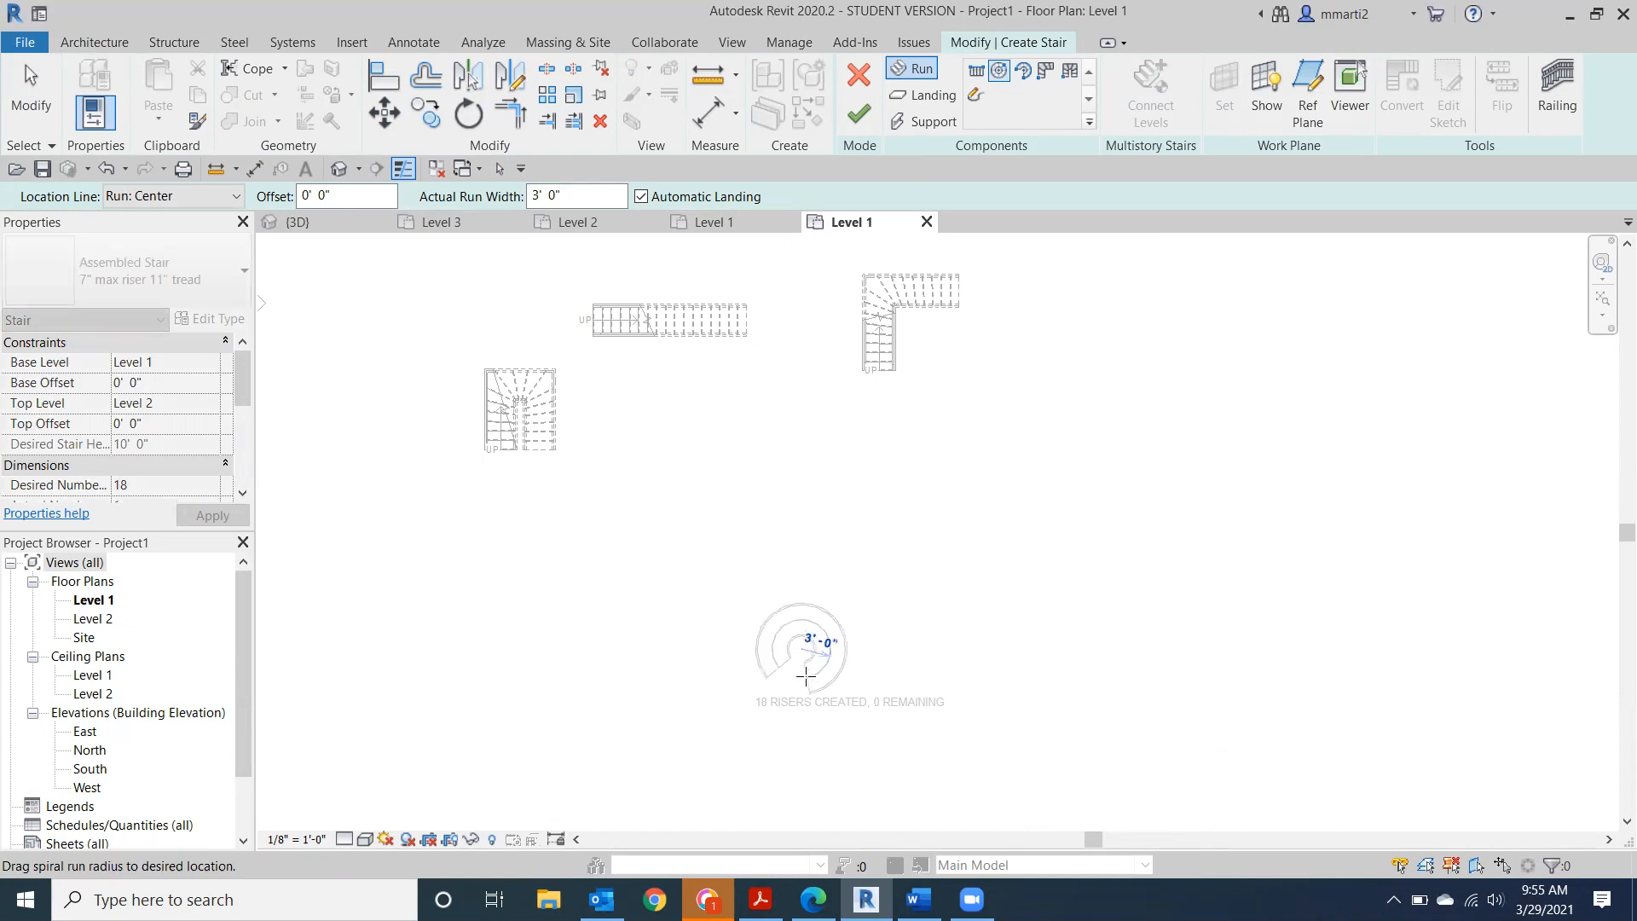
{"action": "left_click", "coordinate": [805, 676]}
{"action": "key", "text": "Escape"}
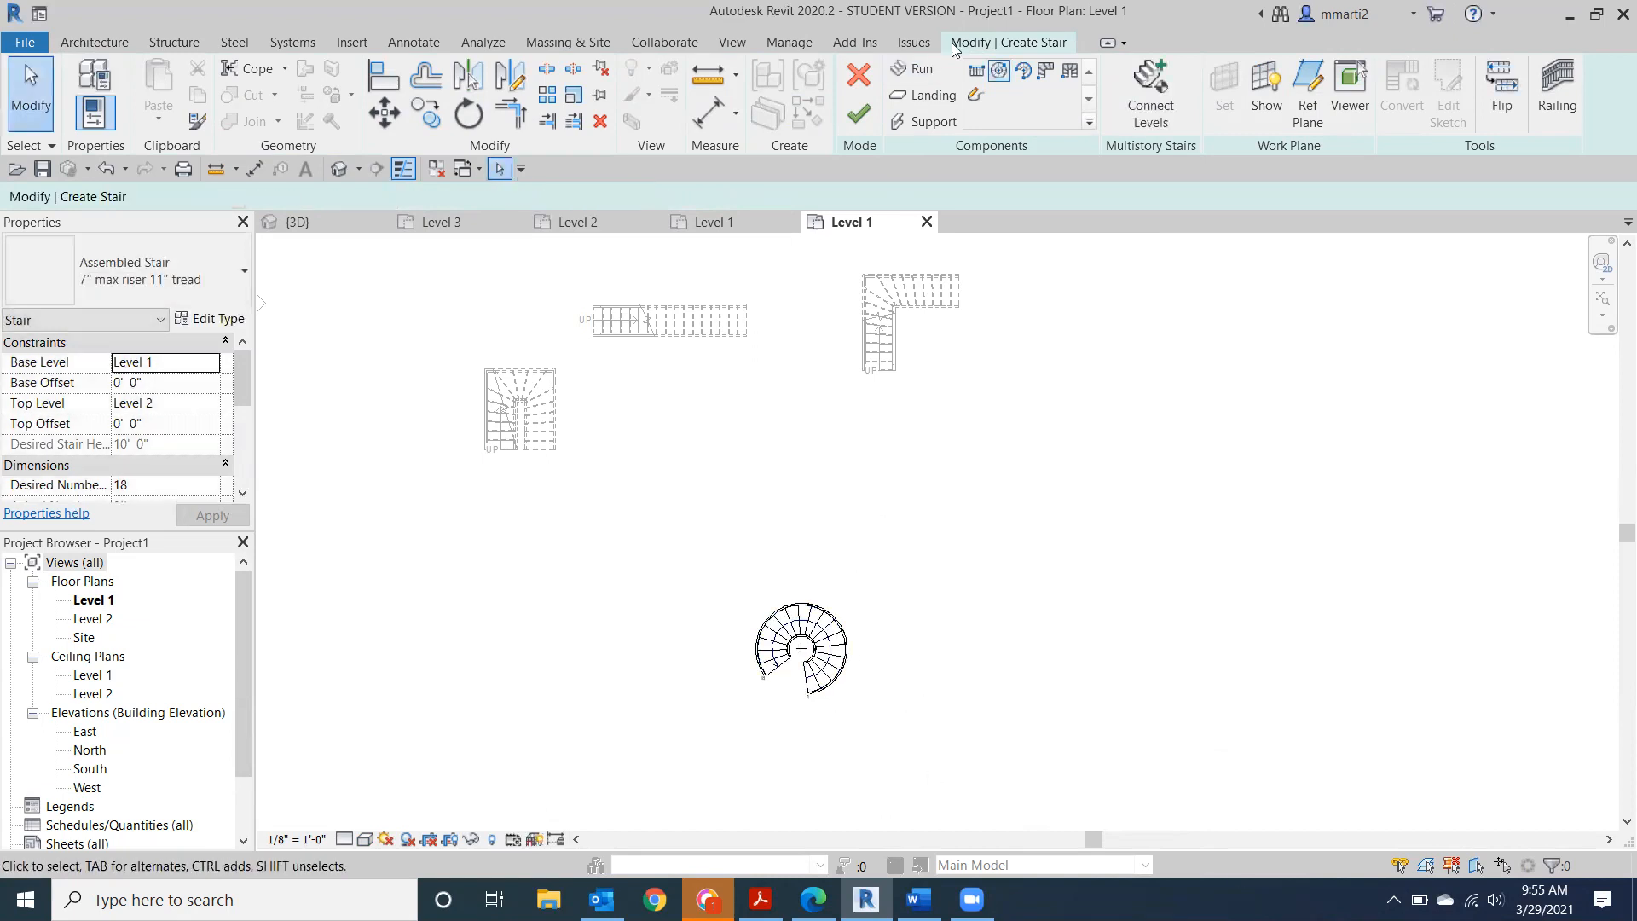
{"action": "left_click", "coordinate": [26, 102]}
{"action": "left_click", "coordinate": [1030, 66]}
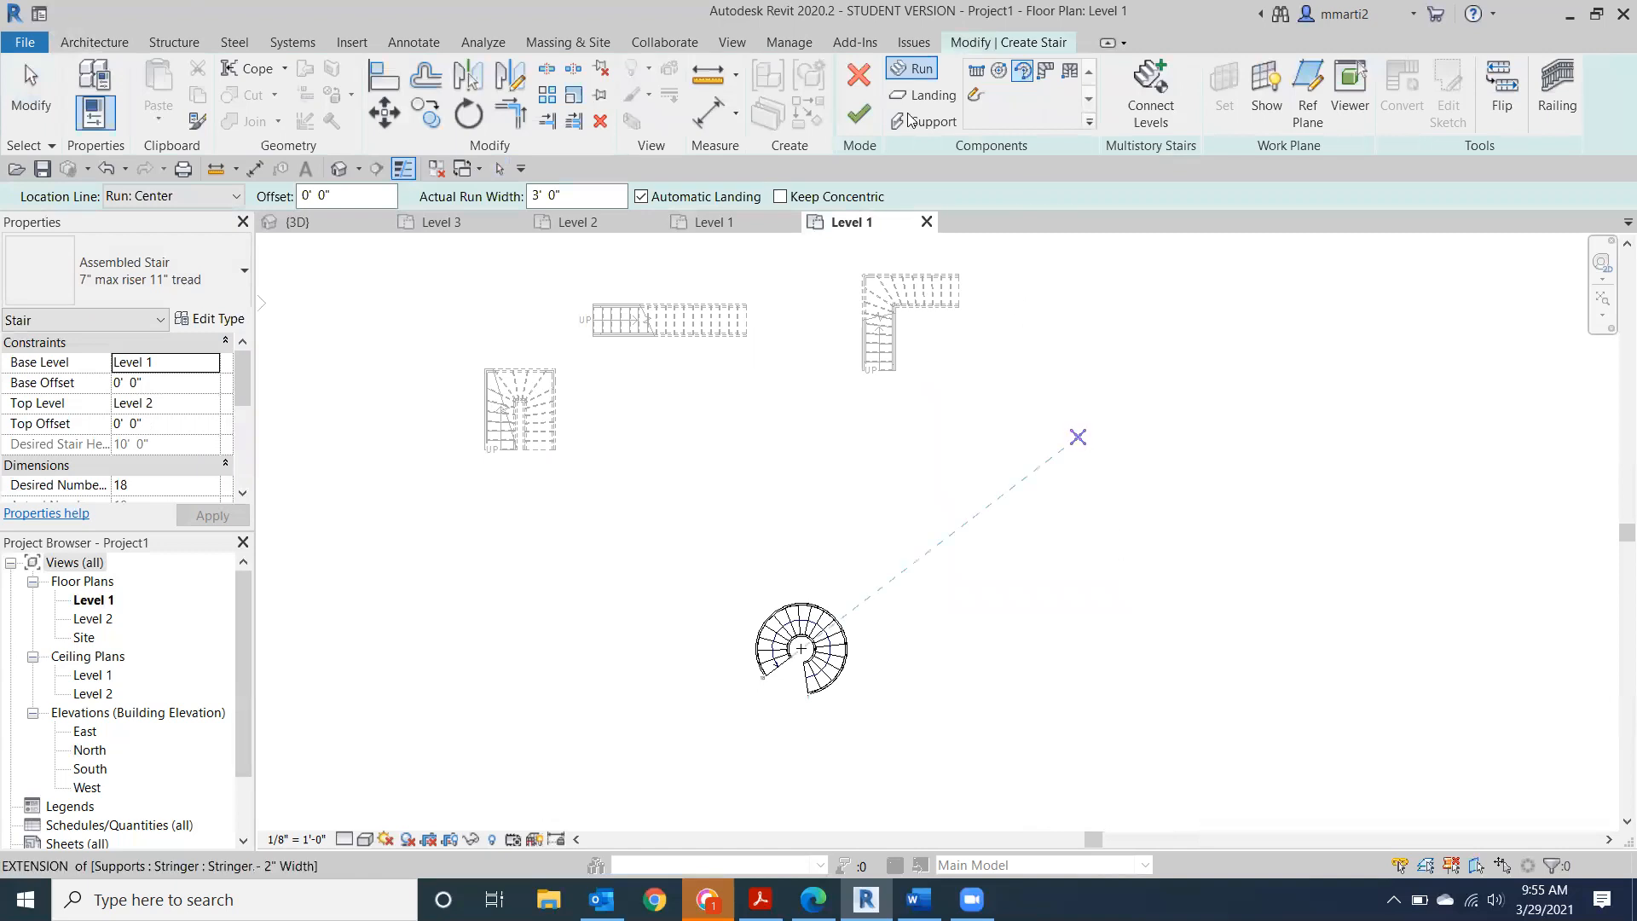
{"action": "key", "text": "Escape"}
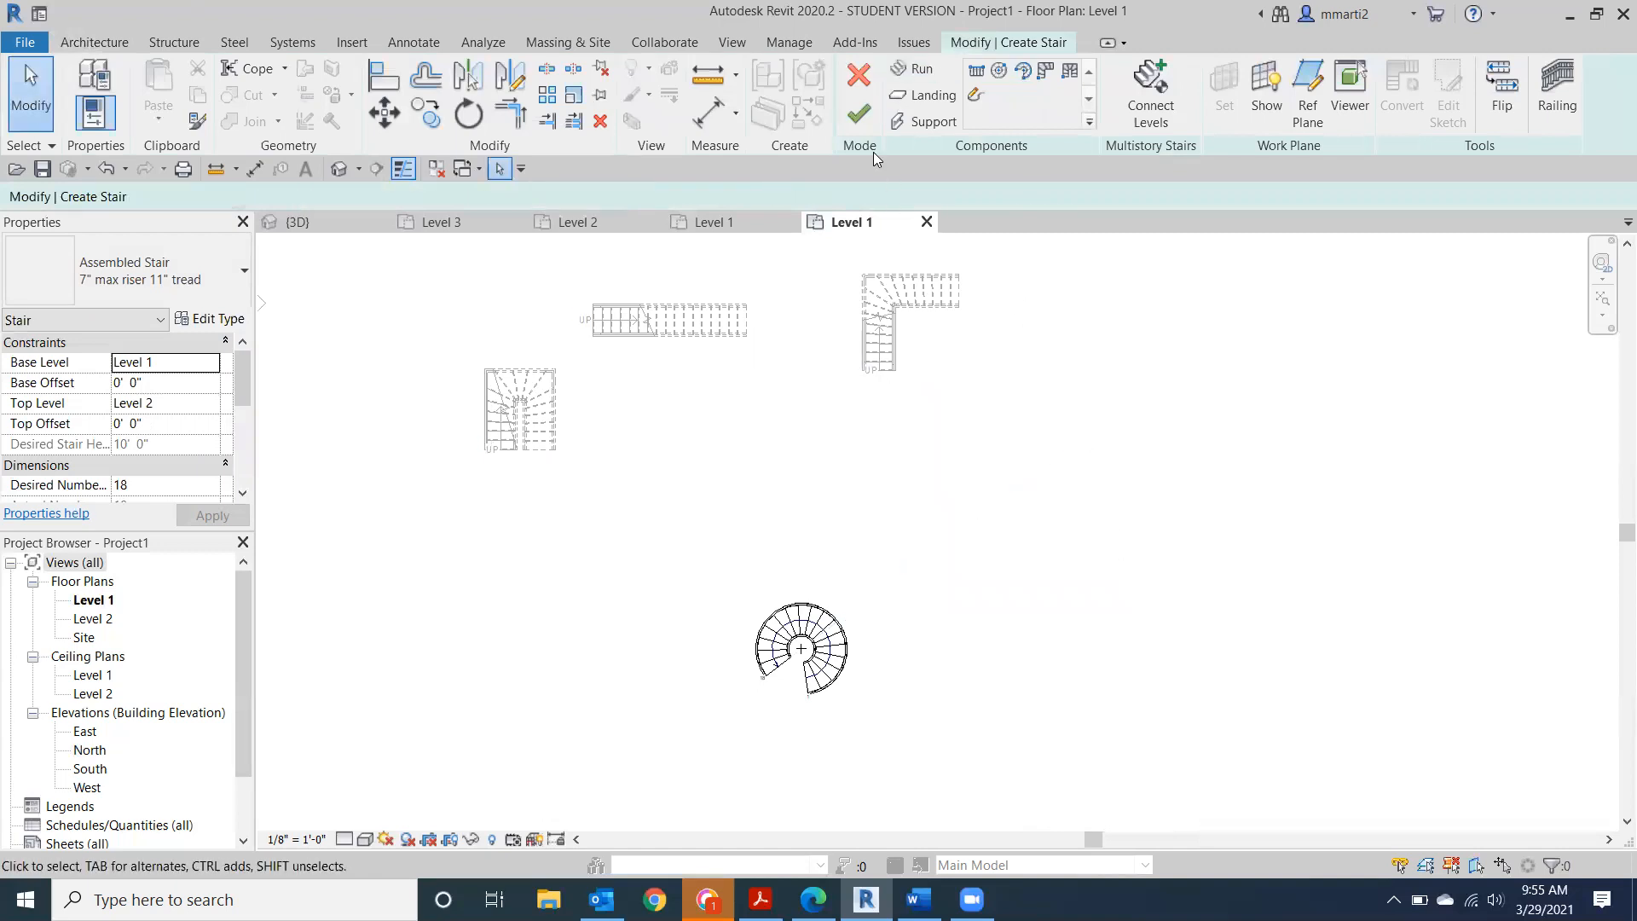
{"action": "left_click", "coordinate": [861, 117]}
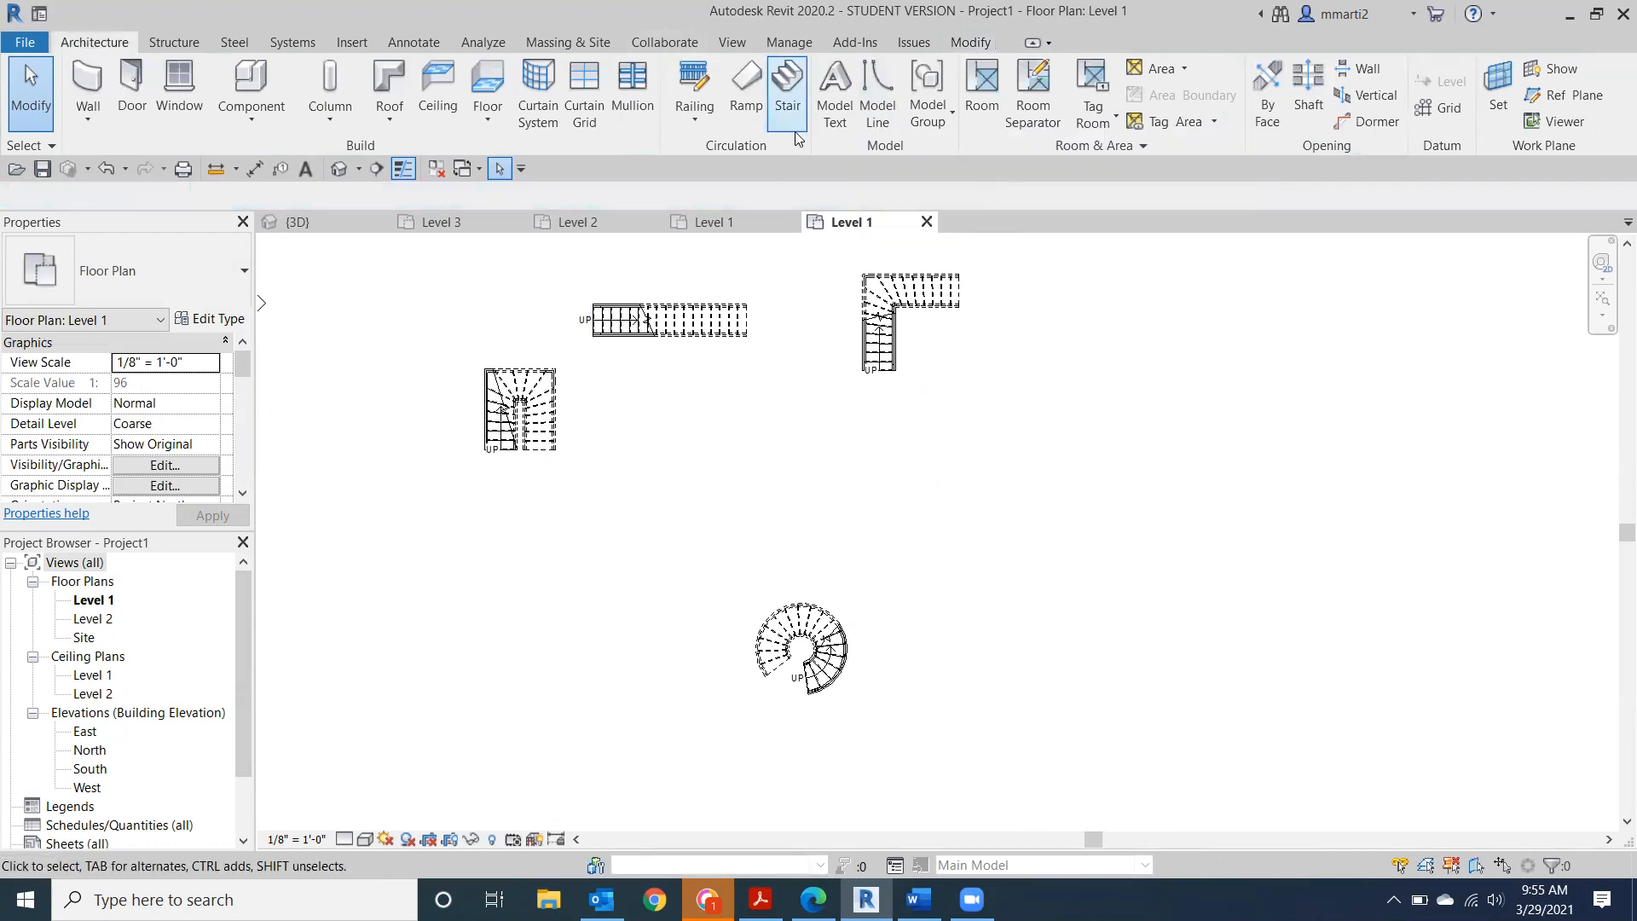
Create a center-ends spiral stair with a radius of about 3'-6" northeast of the full-step spiral, and finish it.
{"action": "left_click", "coordinate": [786, 85]}
{"action": "left_click", "coordinate": [1023, 70]}
{"action": "left_click", "coordinate": [1143, 572]}
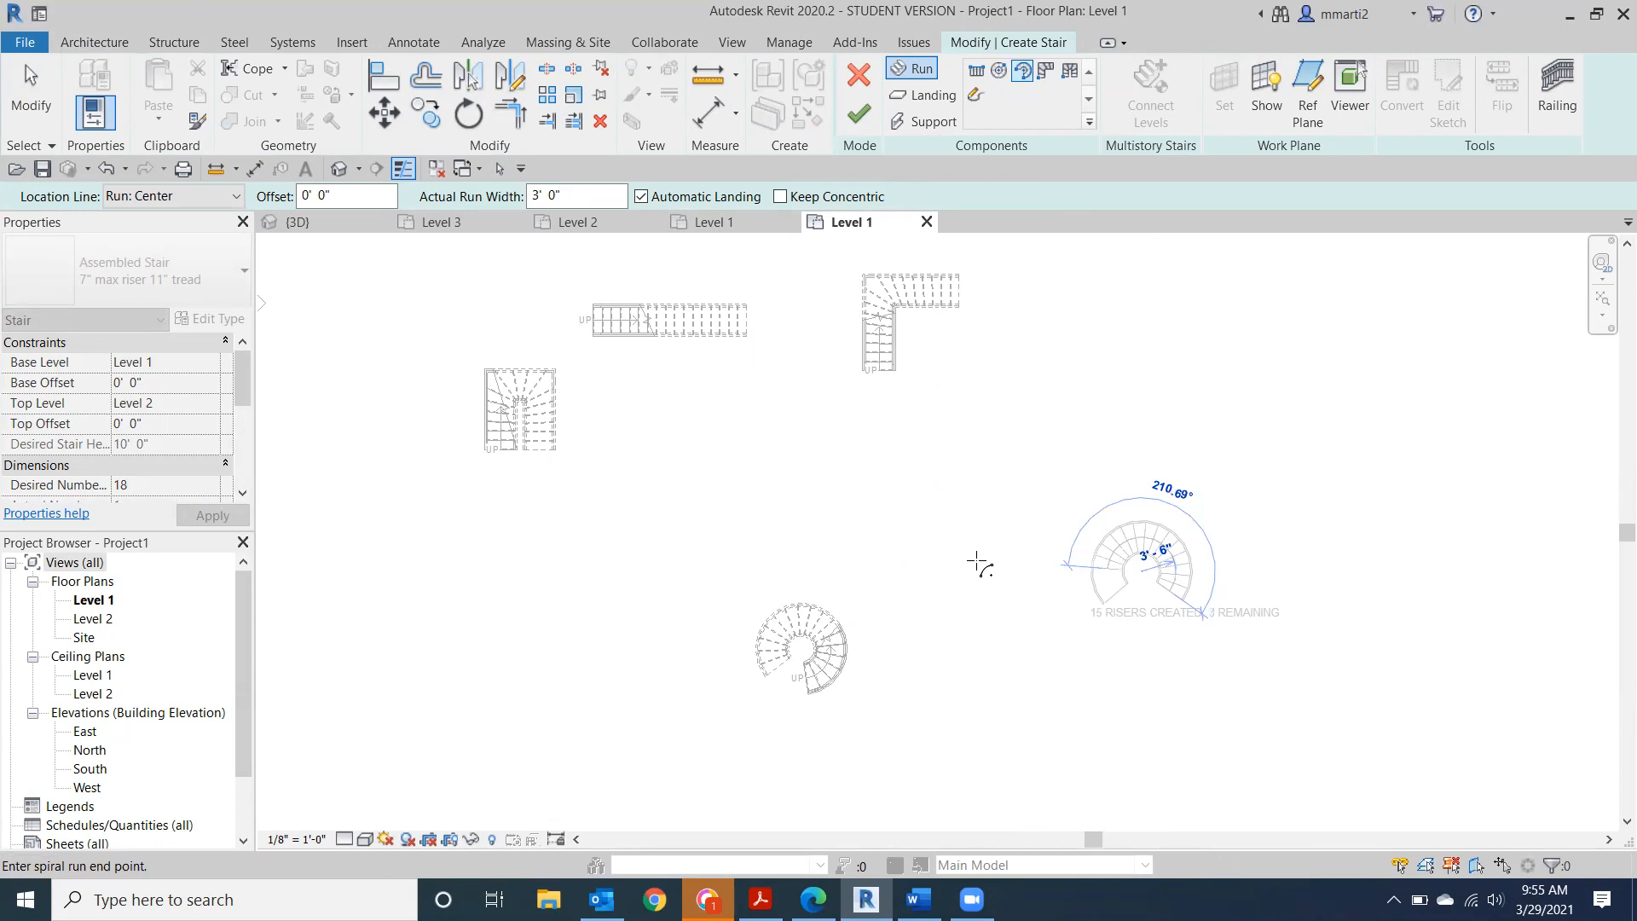
{"action": "left_click", "coordinate": [1062, 690]}
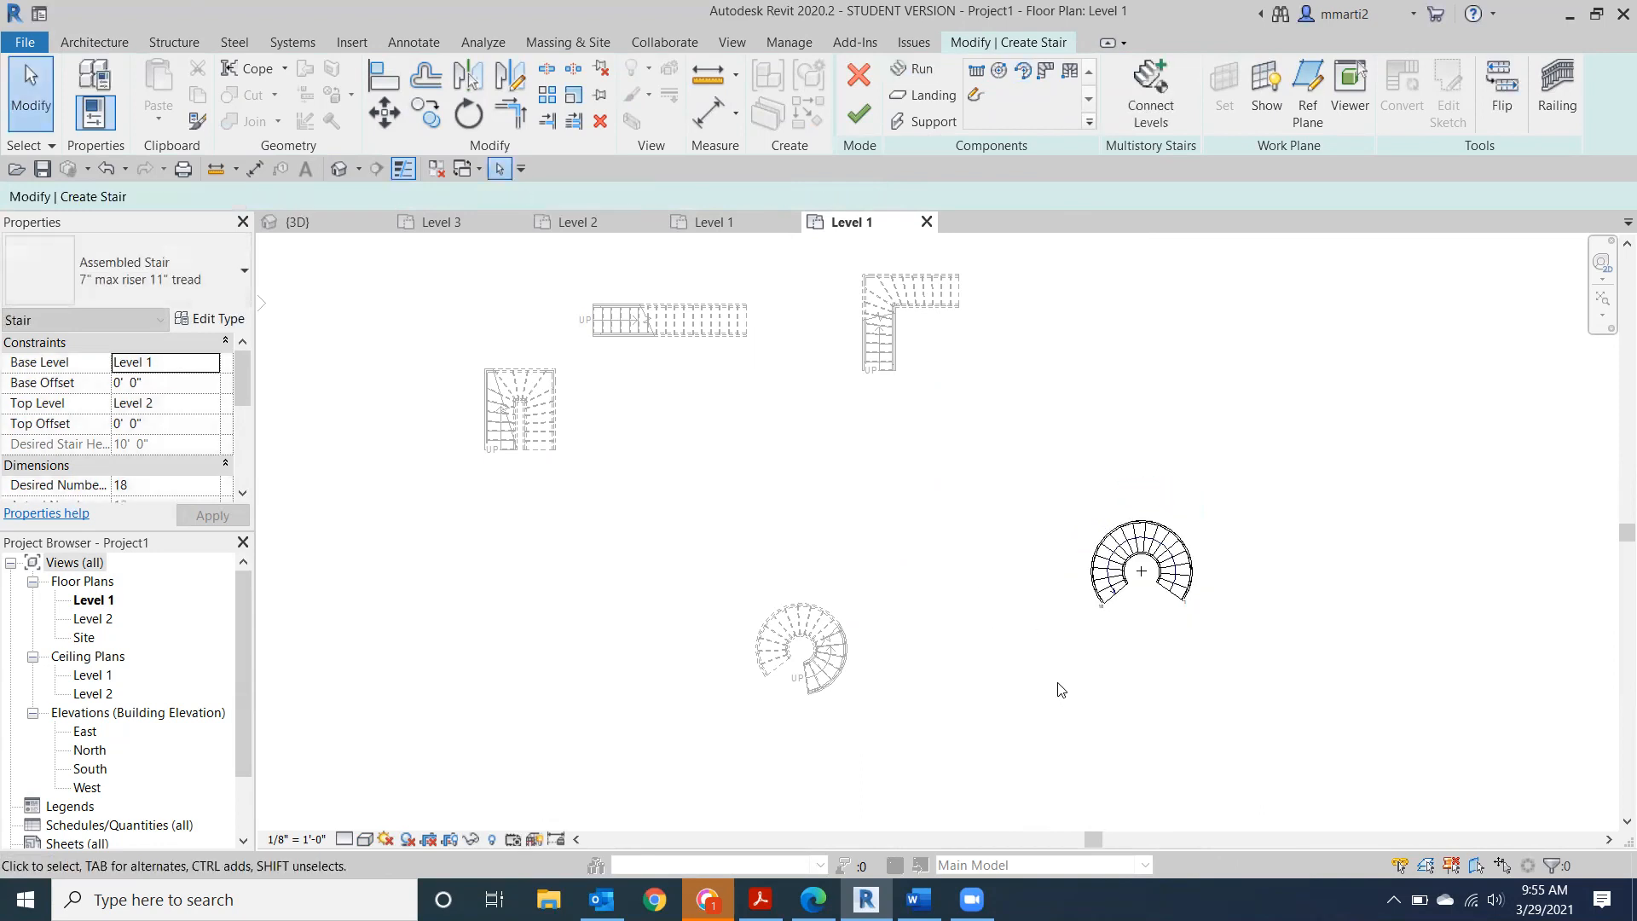
{"action": "left_click", "coordinate": [857, 114]}
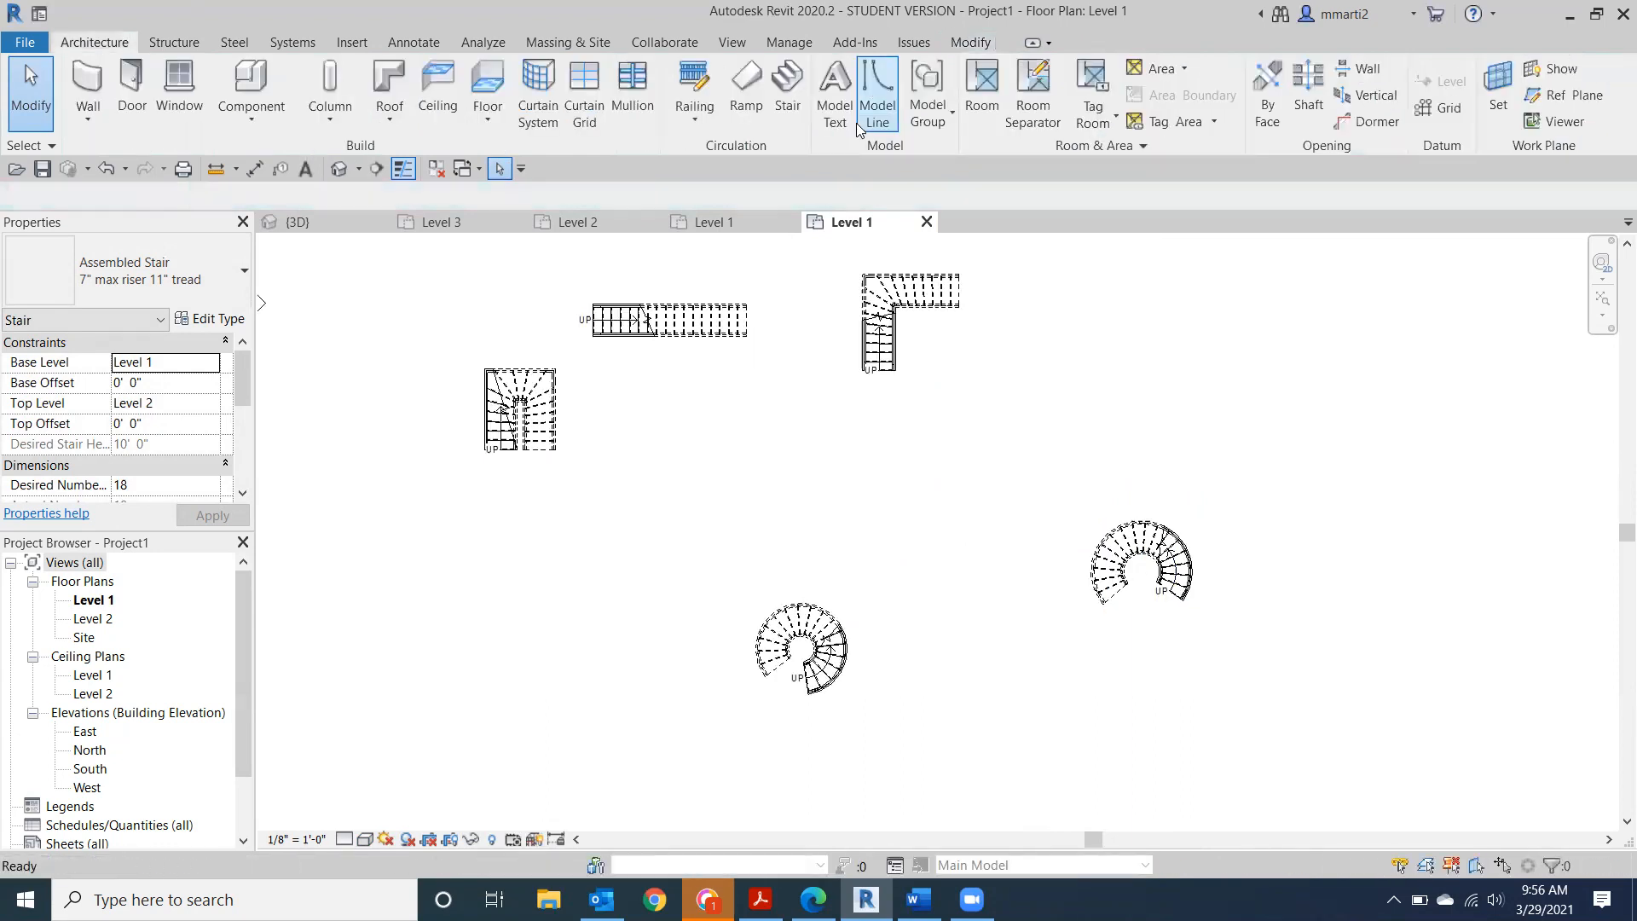
Open the default 3D view and examine the two spiral stairs and their railings up close.
{"action": "left_click", "coordinate": [339, 169]}
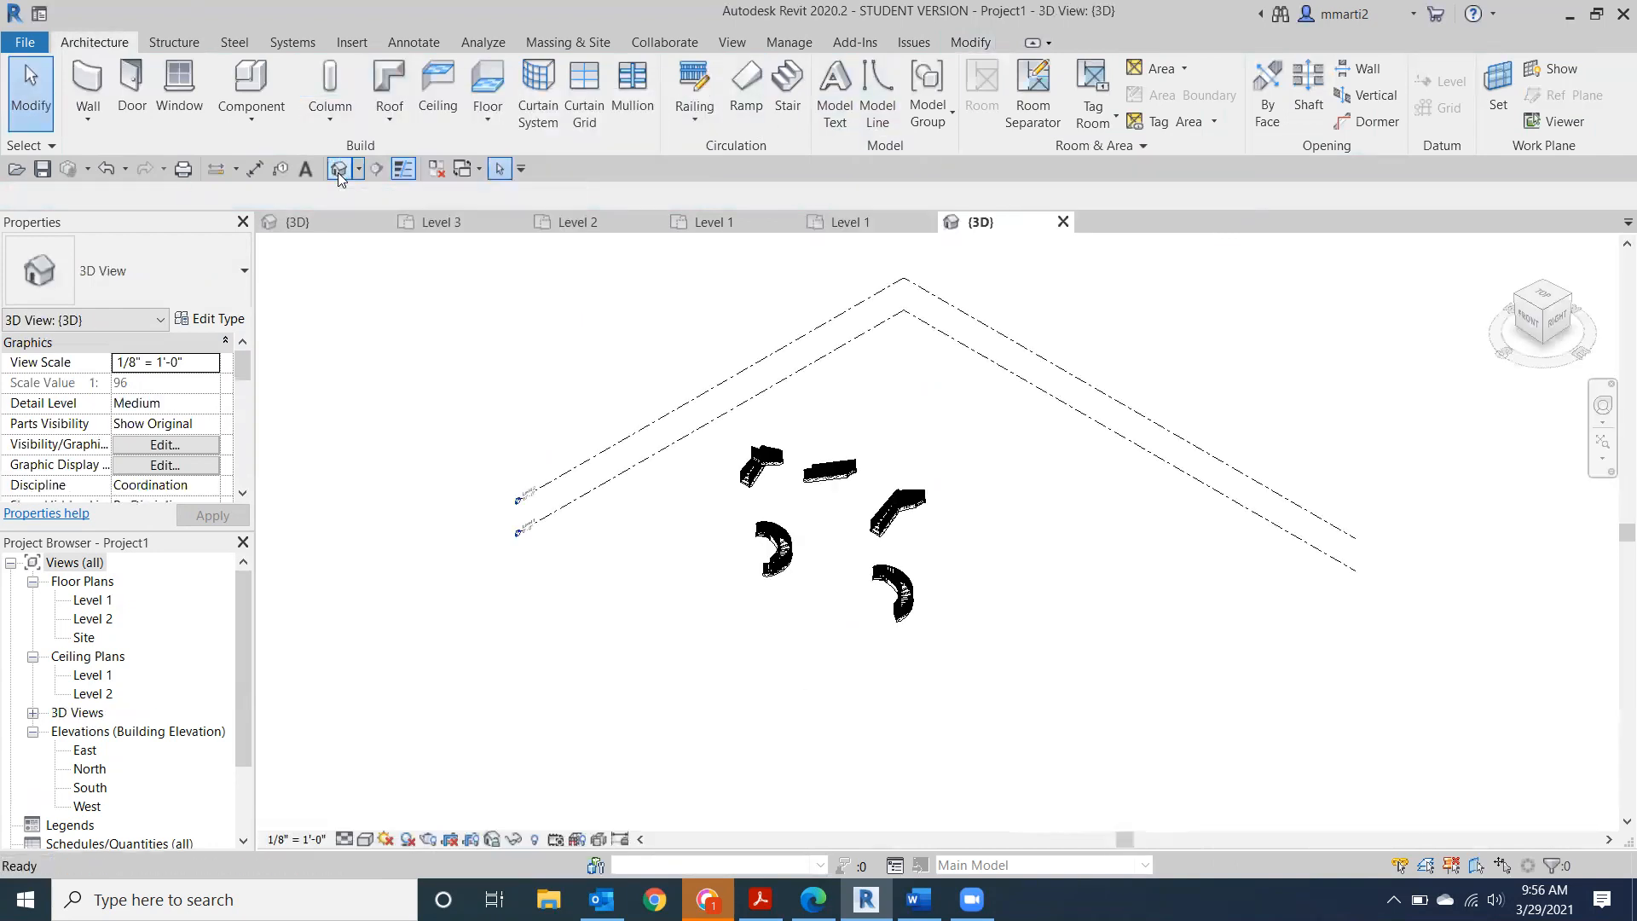
{"action": "scroll", "coordinate": [887, 580], "scroll_direction": "up", "scroll_amount": 5}
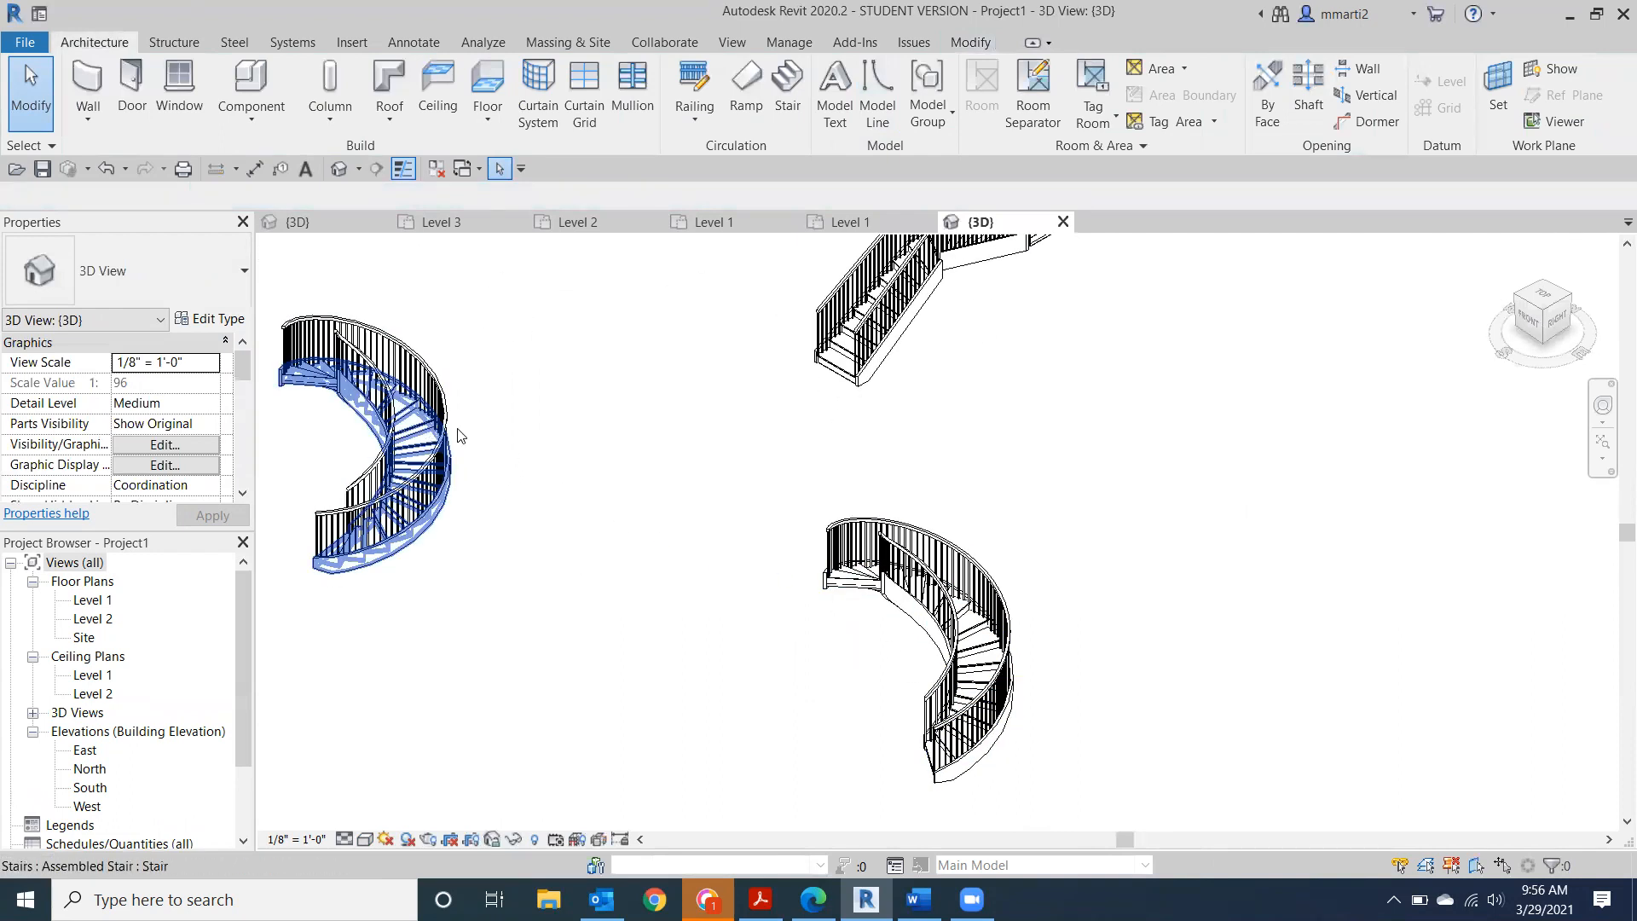
{"action": "middle_click_drag", "start_coordinate": [896, 632], "coordinate": [1206, 653]}
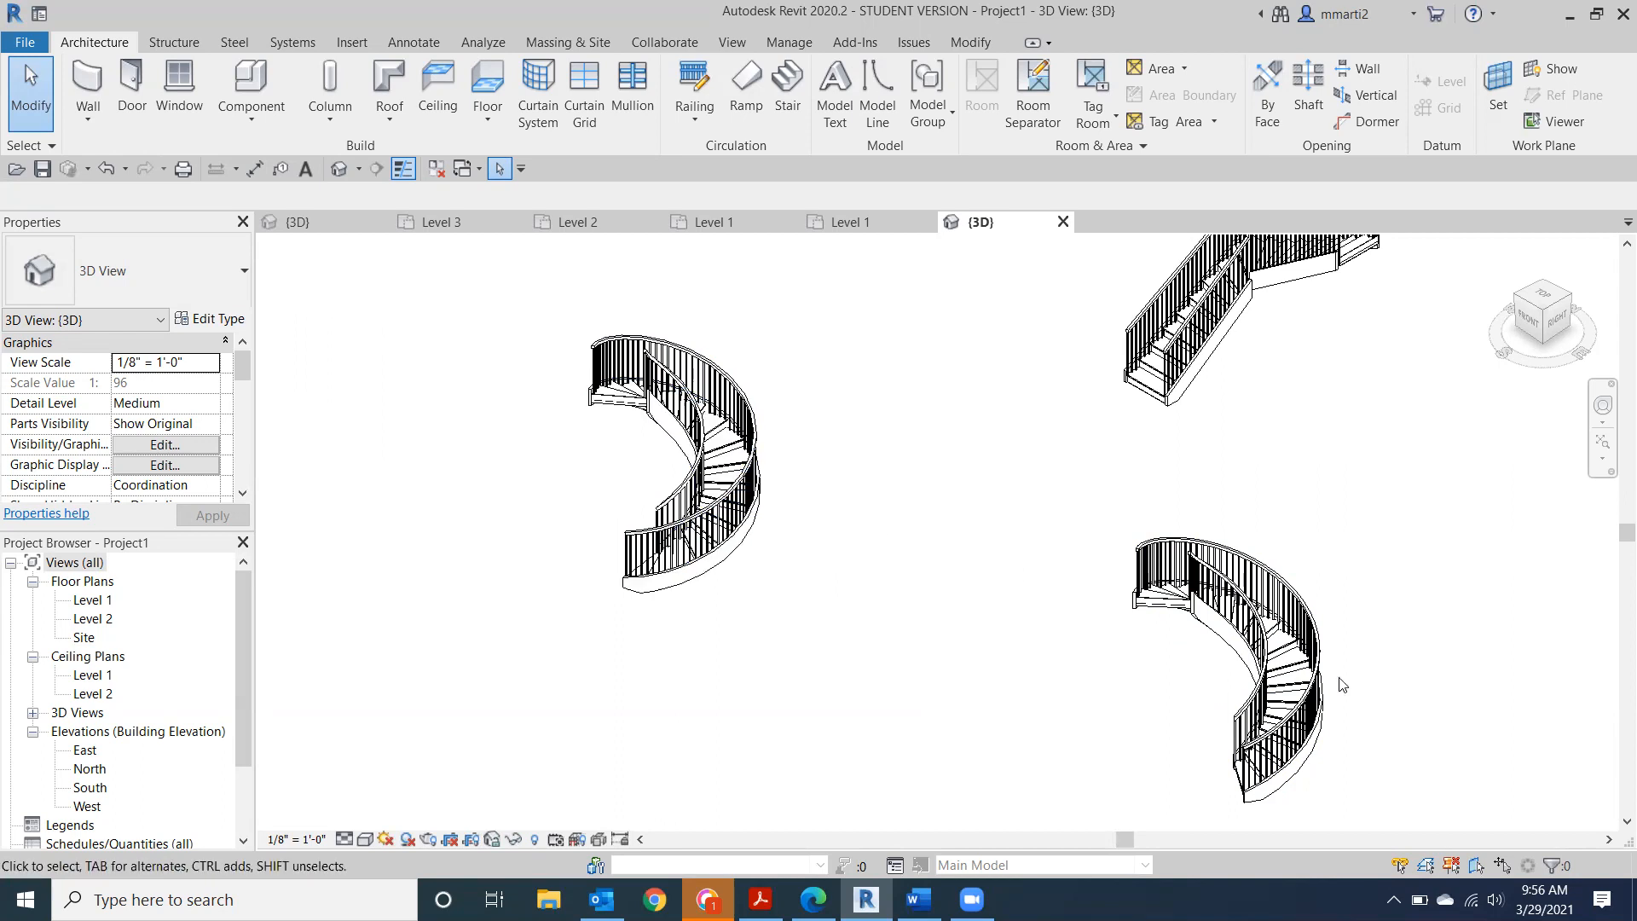
Set the 3D view's visual style to Consistent Colors with all the stairs seen from the front.
{"action": "scroll", "coordinate": [1100, 605], "scroll_direction": "down", "scroll_amount": 2}
{"action": "scroll", "coordinate": [1002, 467], "scroll_direction": "down", "scroll_amount": 3}
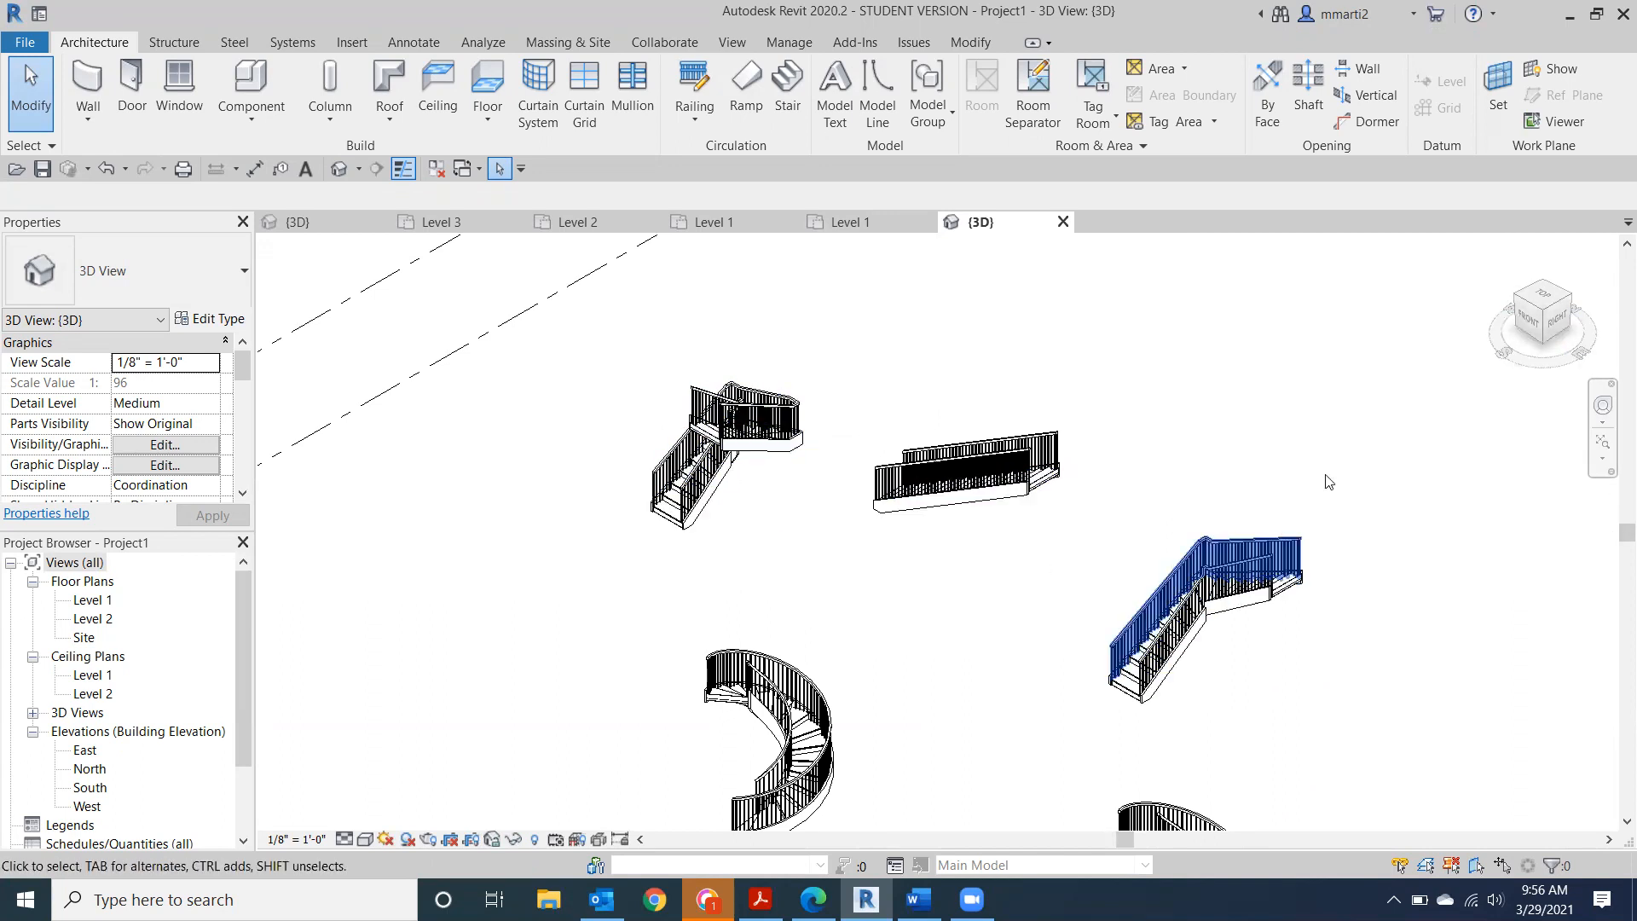
{"action": "mouse_move", "coordinate": [1543, 315]}
{"action": "left_mouse_down"}
{"action": "mouse_move", "coordinate": [1567, 317]}
{"action": "mouse_move", "coordinate": [263, 327]}
{"action": "mouse_move", "coordinate": [296, 359]}
{"action": "mouse_move", "coordinate": [339, 362]}
{"action": "left_mouse_up"}
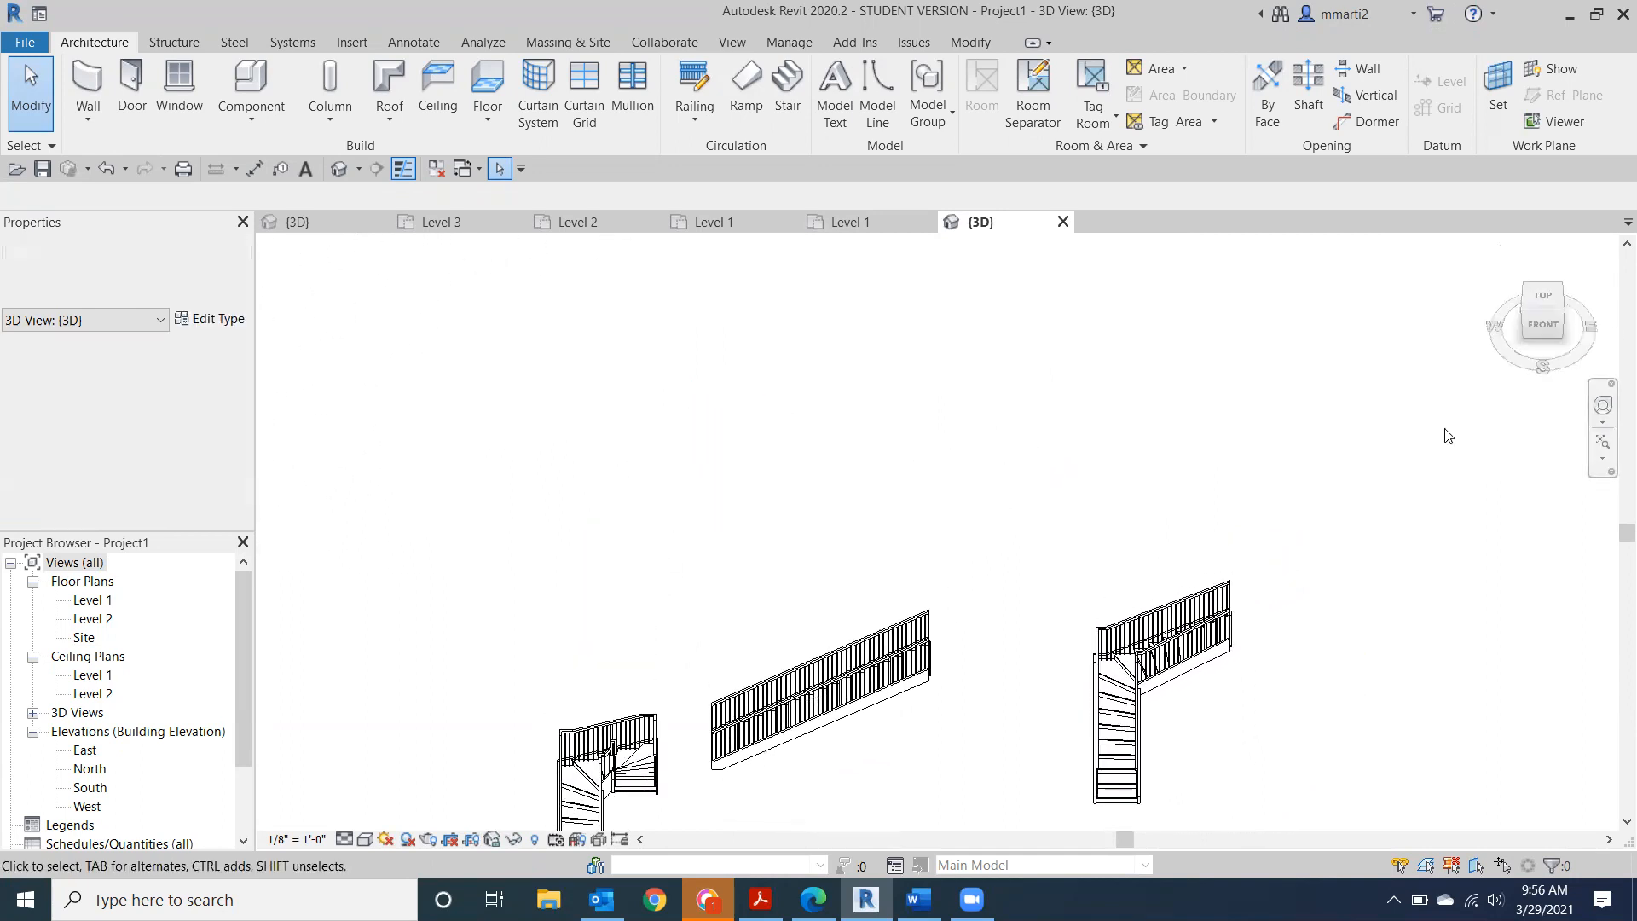
{"action": "scroll", "coordinate": [992, 543], "scroll_direction": "down", "scroll_amount": 4}
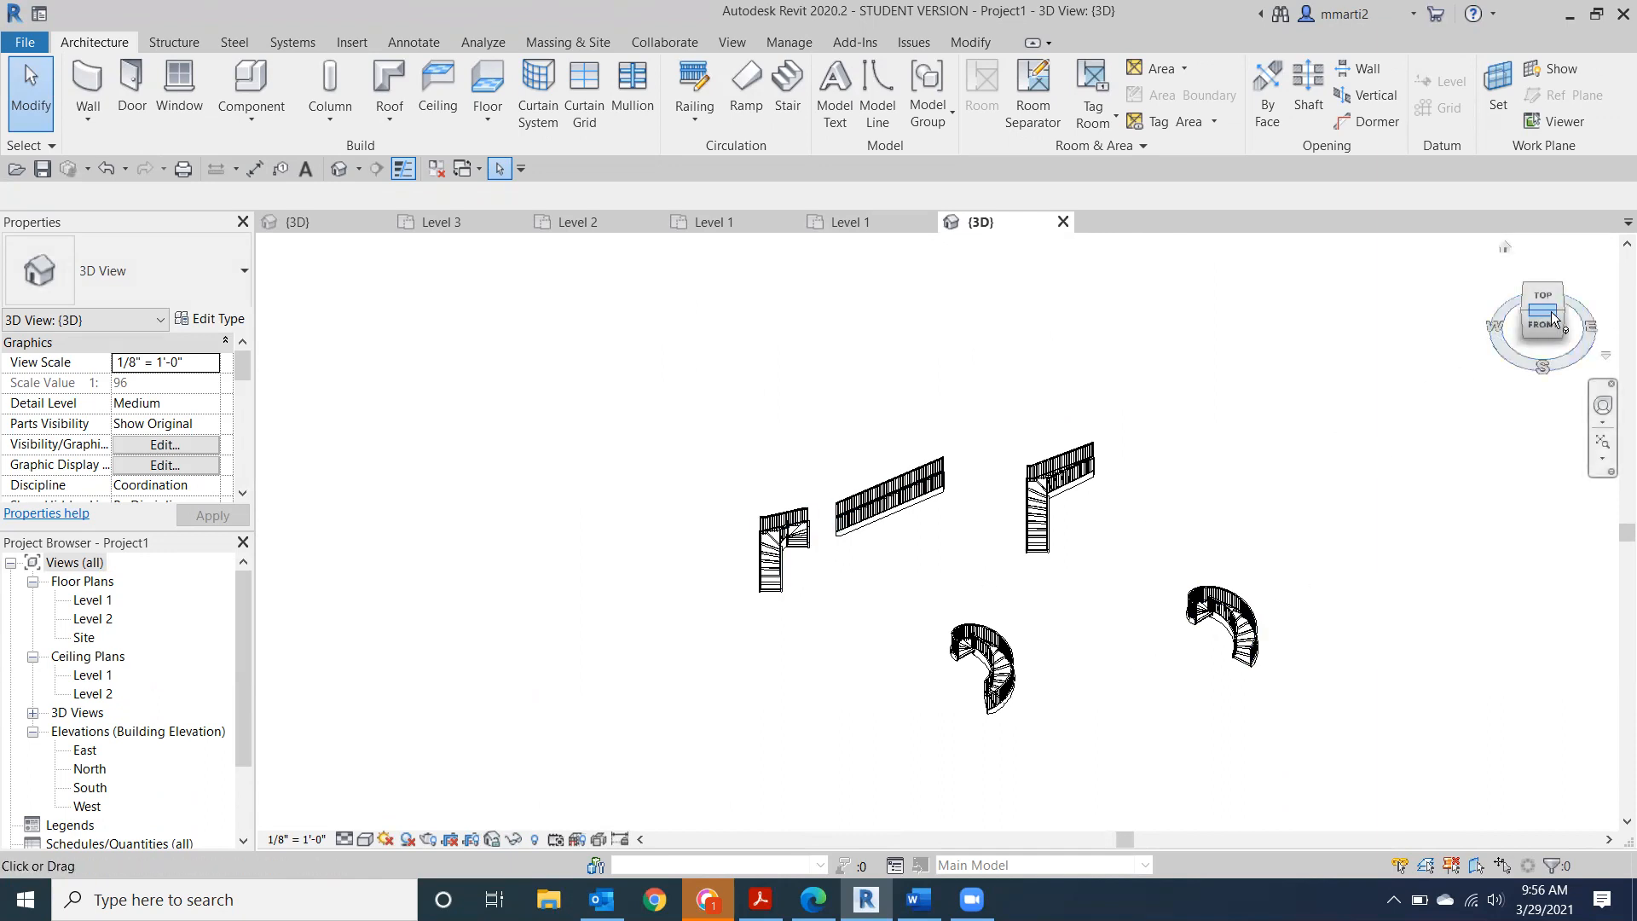
{"action": "mouse_move", "coordinate": [1561, 324]}
{"action": "left_mouse_down"}
{"action": "mouse_move", "coordinate": [1481, 255]}
{"action": "mouse_move", "coordinate": [1442, 829]}
{"action": "mouse_move", "coordinate": [1396, 262]}
{"action": "mouse_move", "coordinate": [1293, 270]}
{"action": "mouse_move", "coordinate": [937, 469]}
{"action": "mouse_move", "coordinate": [313, 769]}
{"action": "left_mouse_up"}
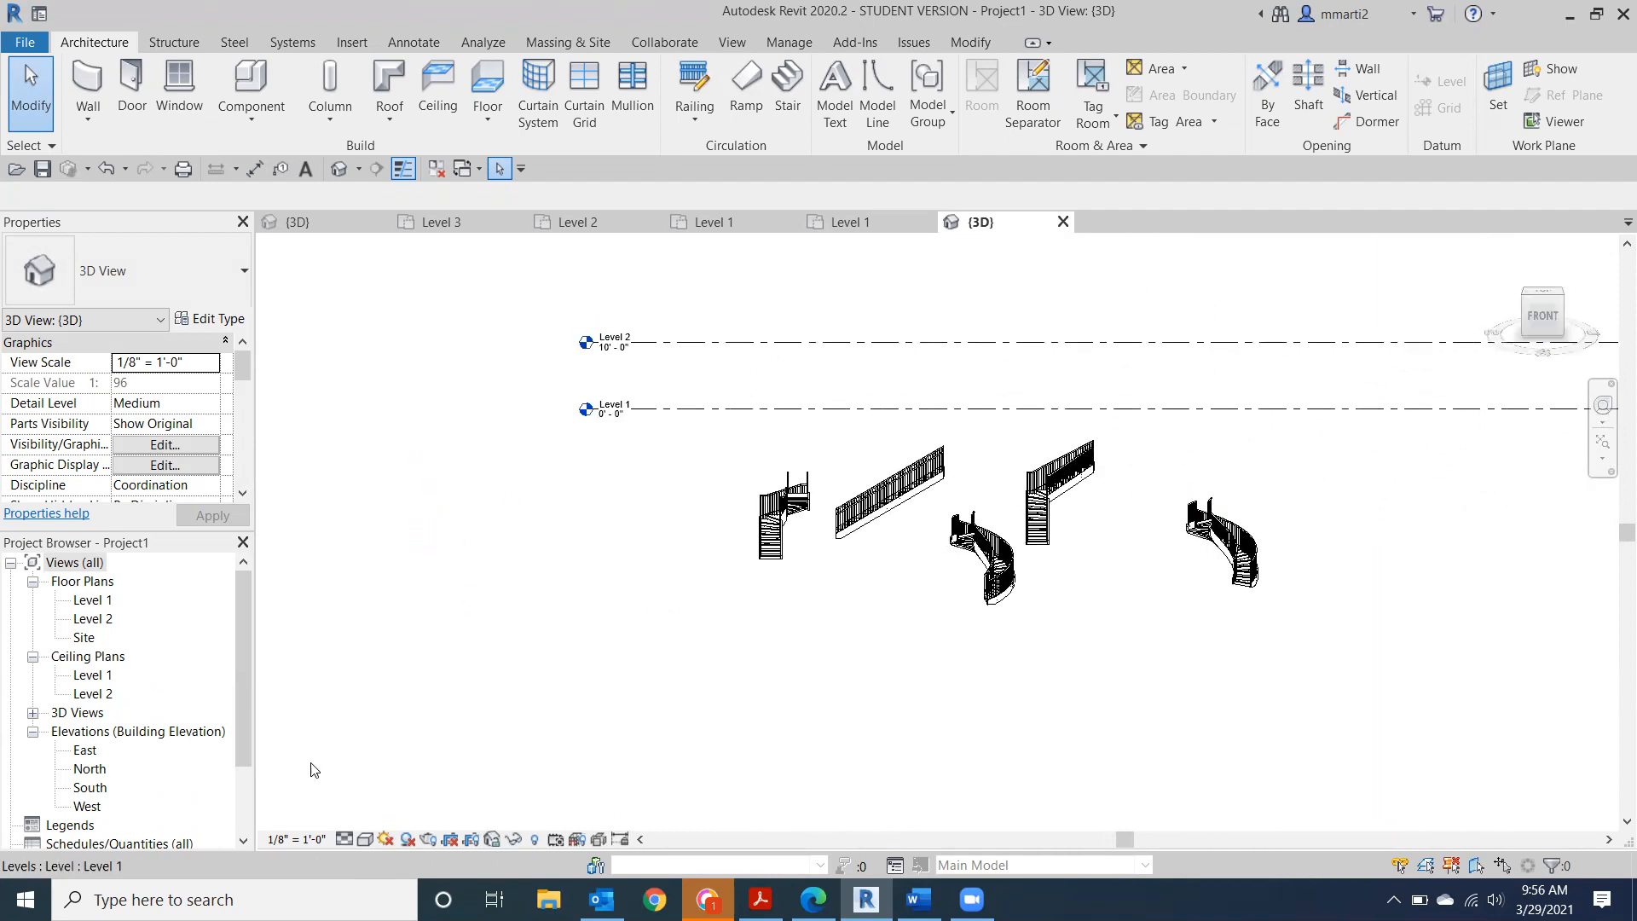
{"action": "left_click", "coordinate": [366, 840]}
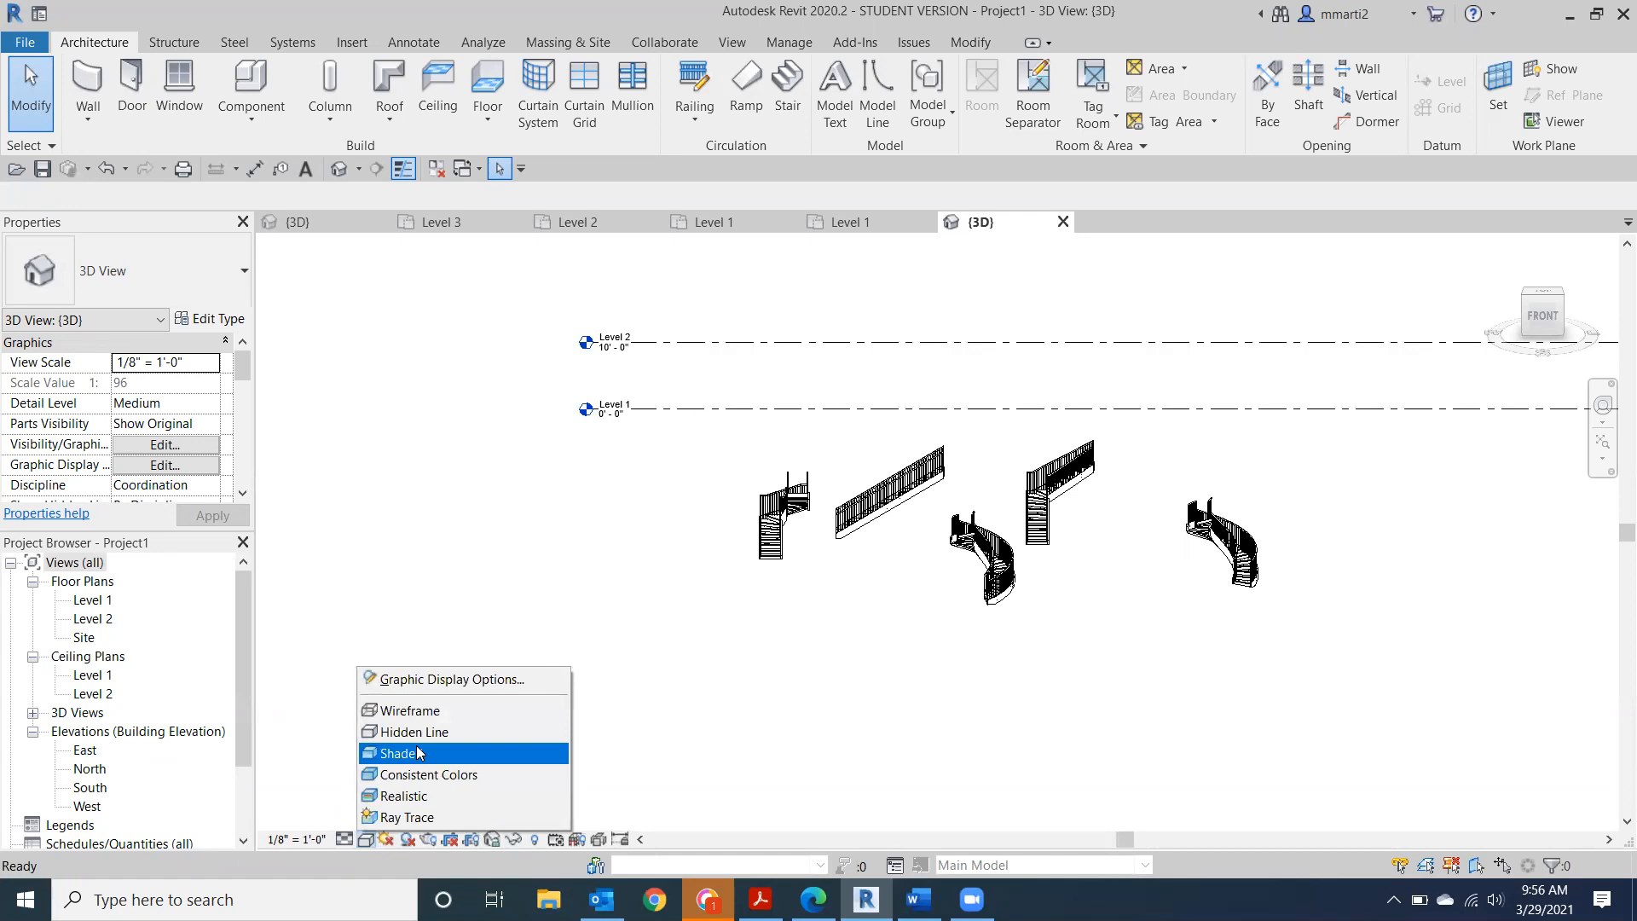
{"action": "left_click", "coordinate": [426, 774]}
Examine the U-shaped winder stair up close, selecting its outer railing and the stair body separately, and clear the selection.
{"action": "scroll", "coordinate": [782, 497], "scroll_direction": "up", "scroll_amount": 5}
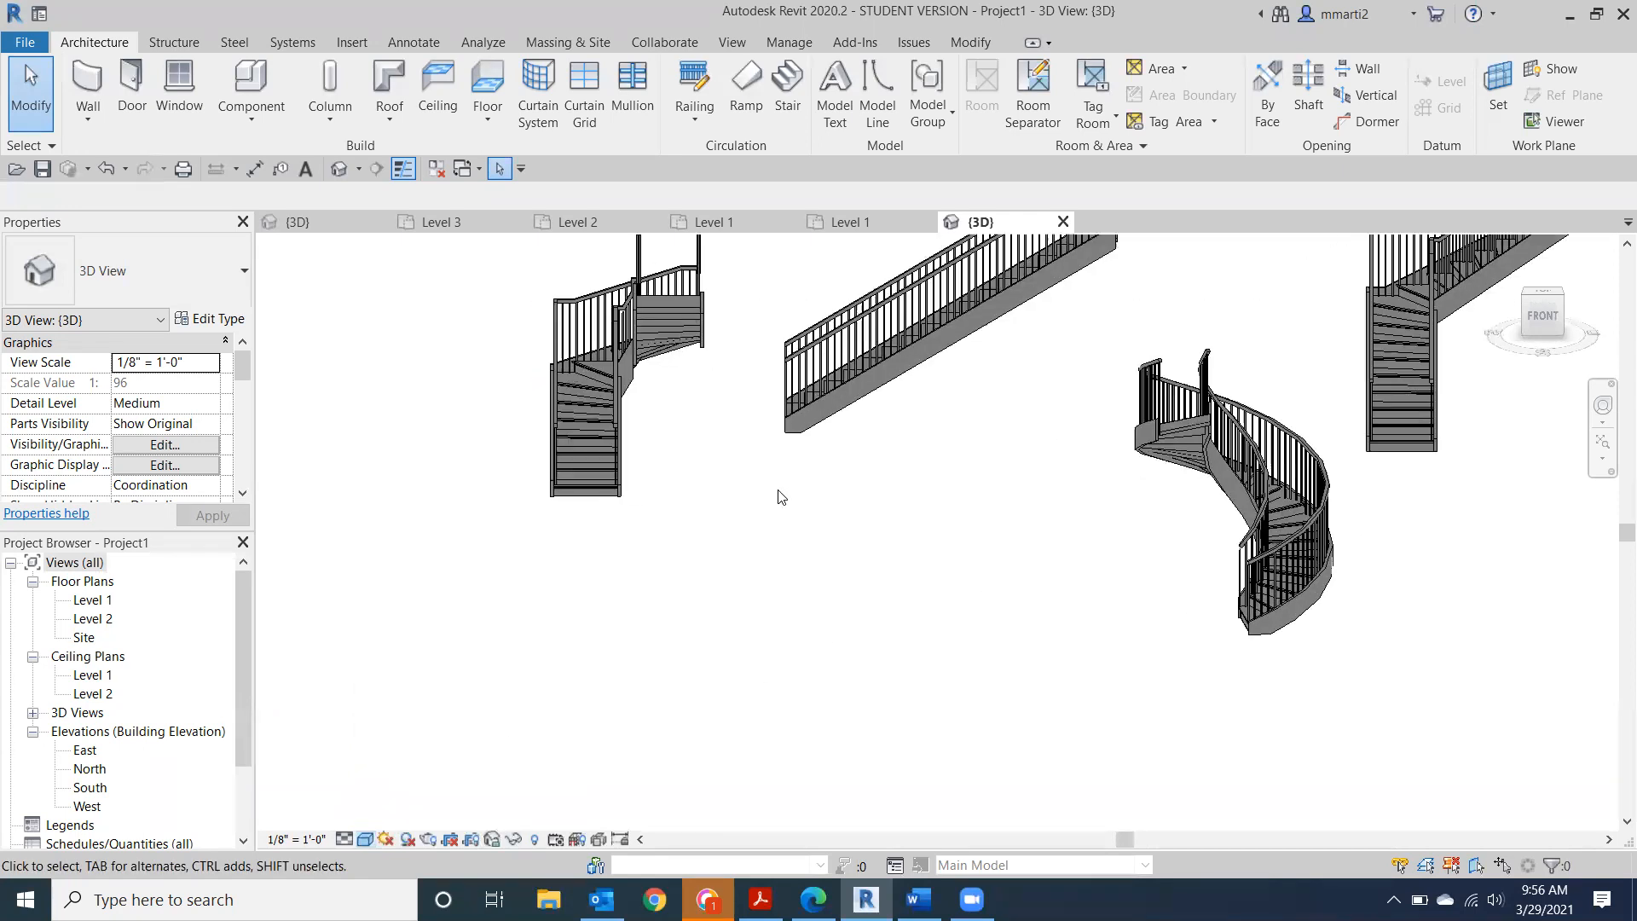
{"action": "scroll", "coordinate": [782, 497], "scroll_direction": "up", "scroll_amount": 6}
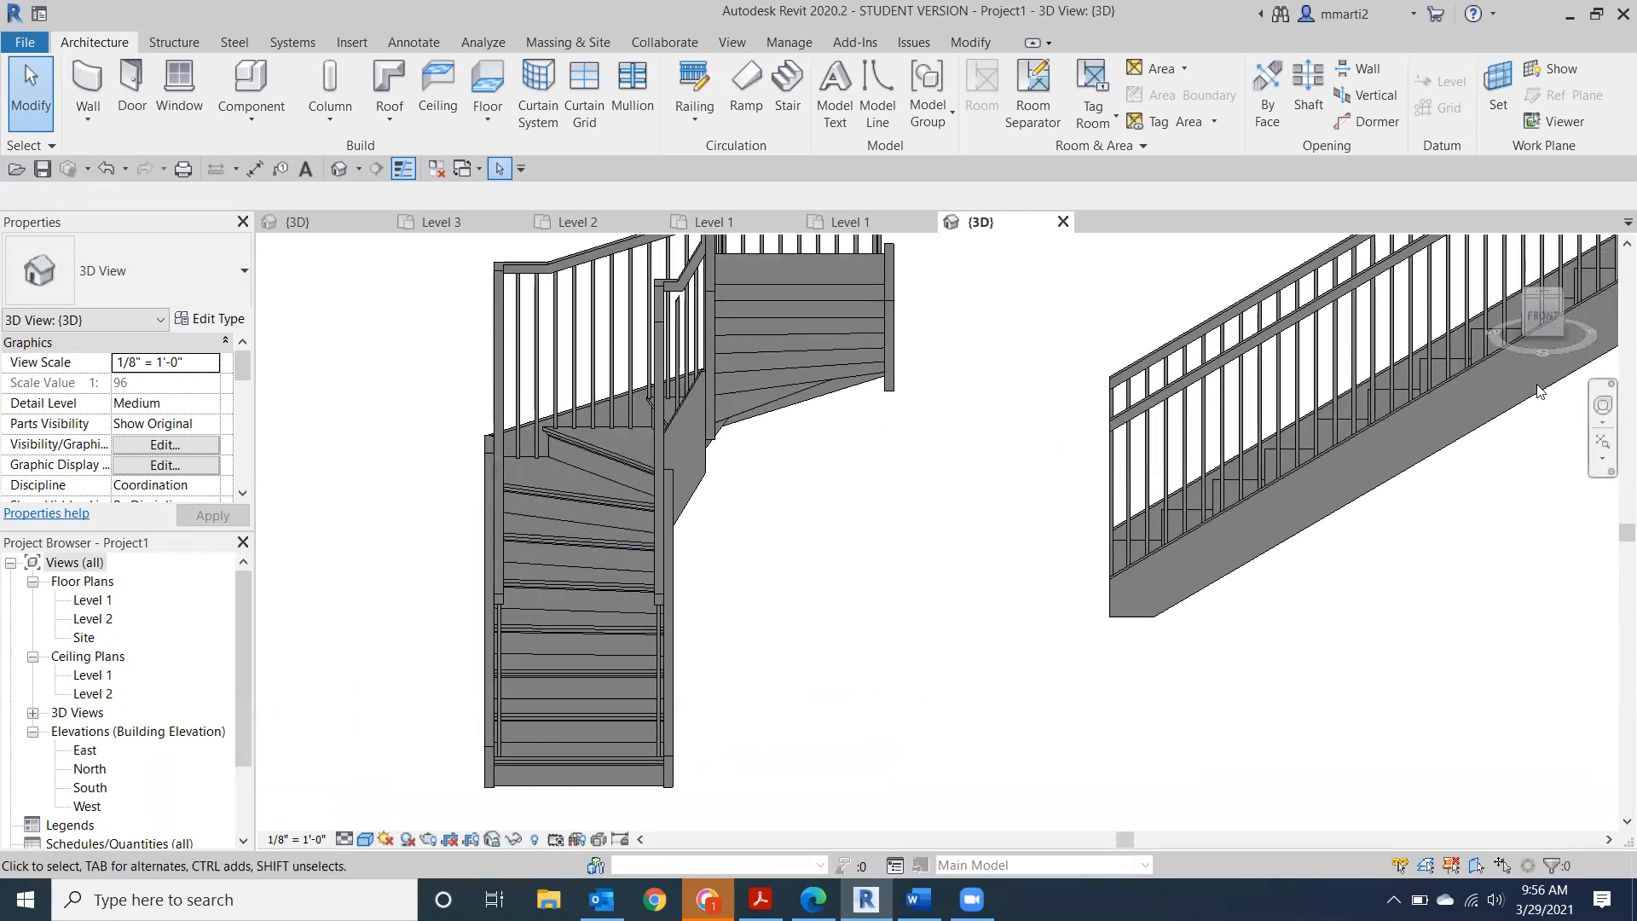
{"action": "left_click_drag", "start_coordinate": [1537, 309], "coordinate": [1575, 324]}
{"action": "middle_click_drag", "start_coordinate": [1283, 588], "coordinate": [921, 99]}
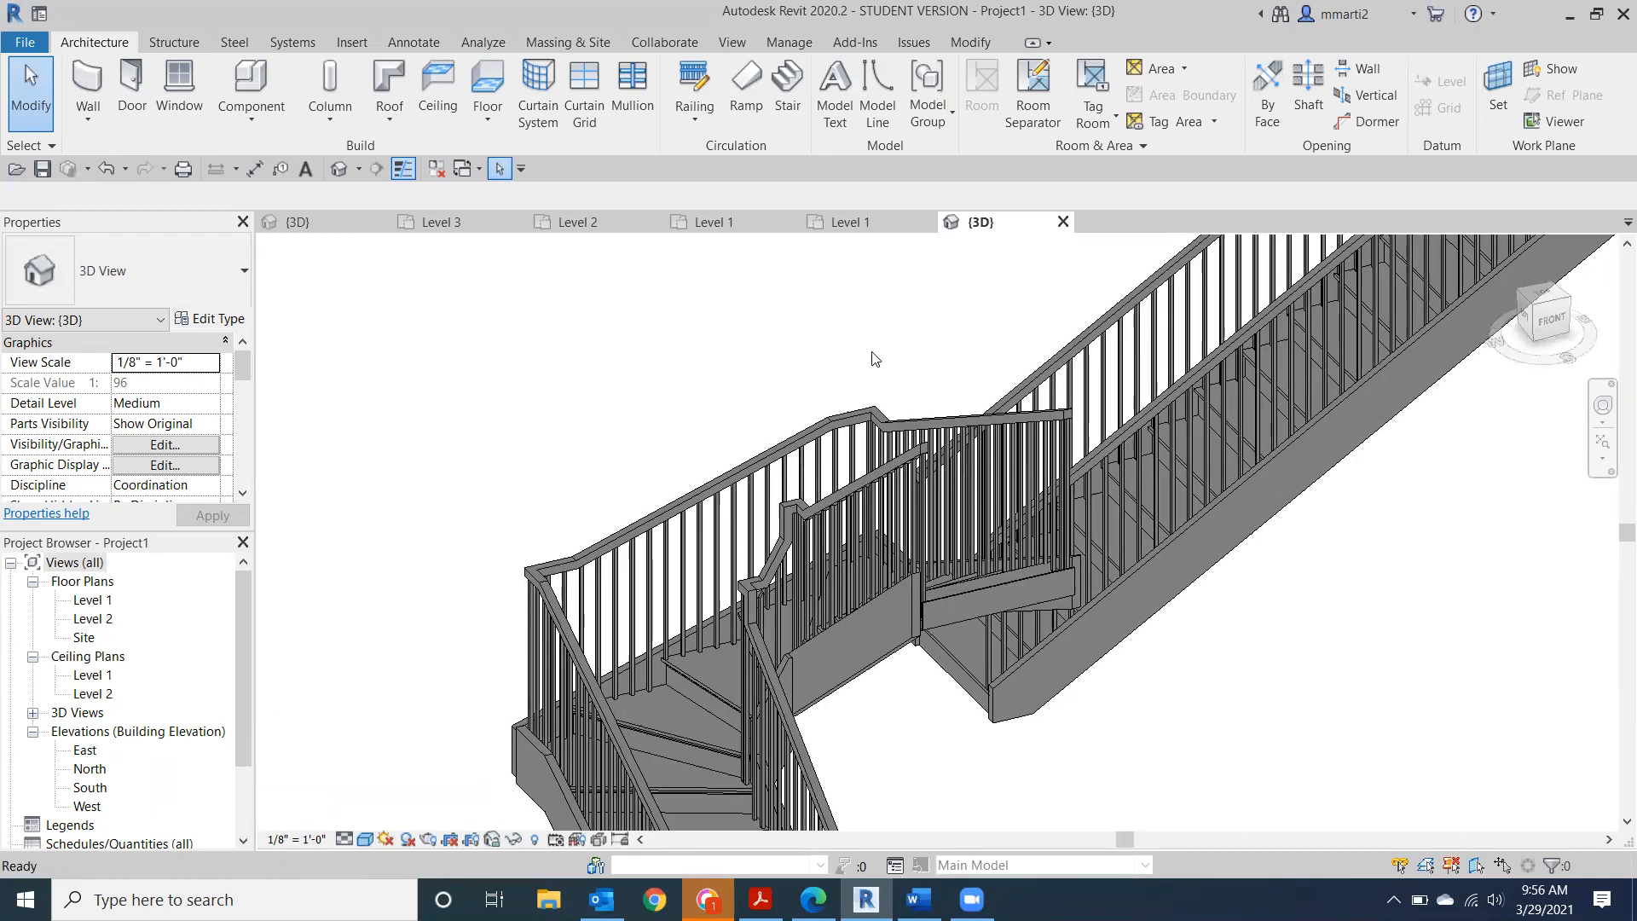
{"action": "scroll", "coordinate": [1055, 647], "scroll_direction": "down", "scroll_amount": 3}
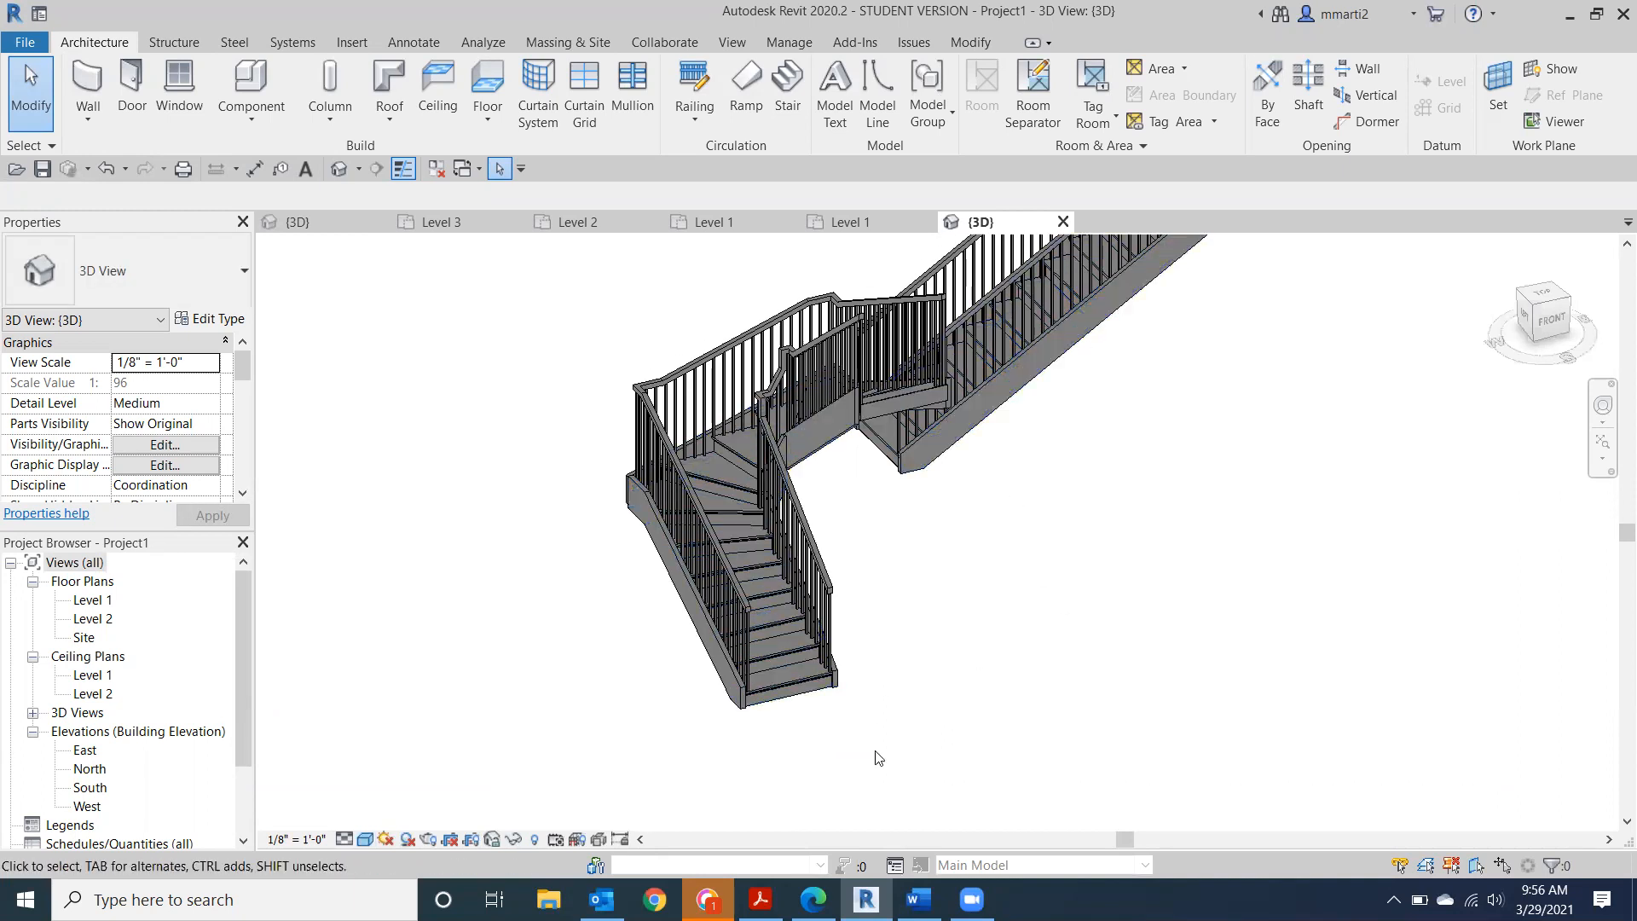
{"action": "left_click", "coordinate": [745, 600]}
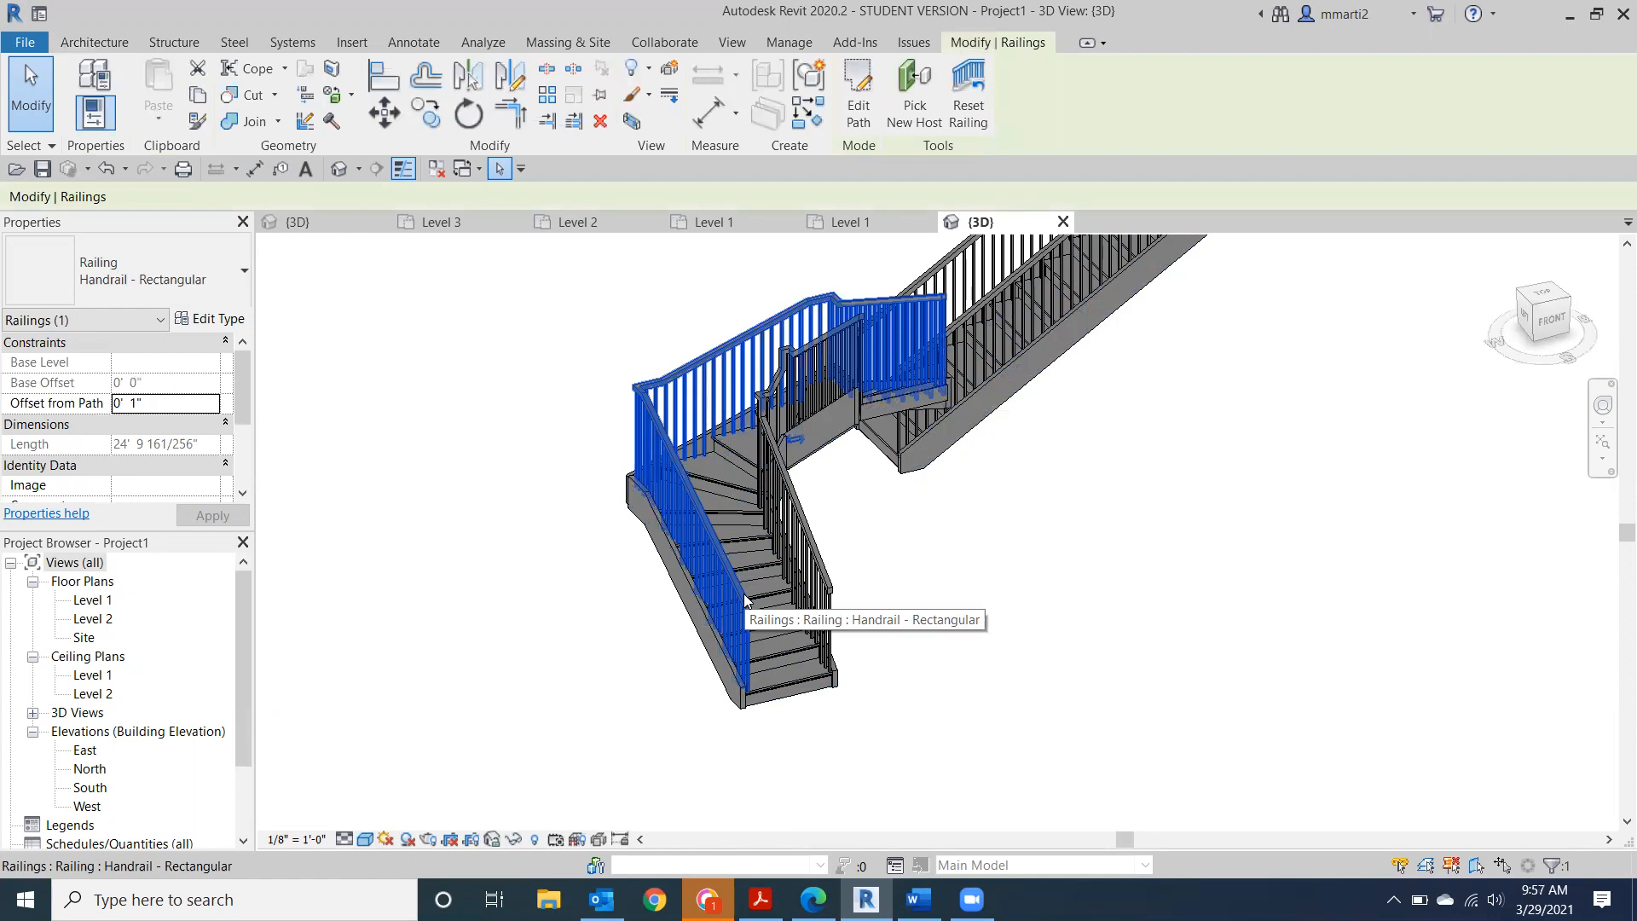
{"action": "left_click", "coordinate": [820, 692]}
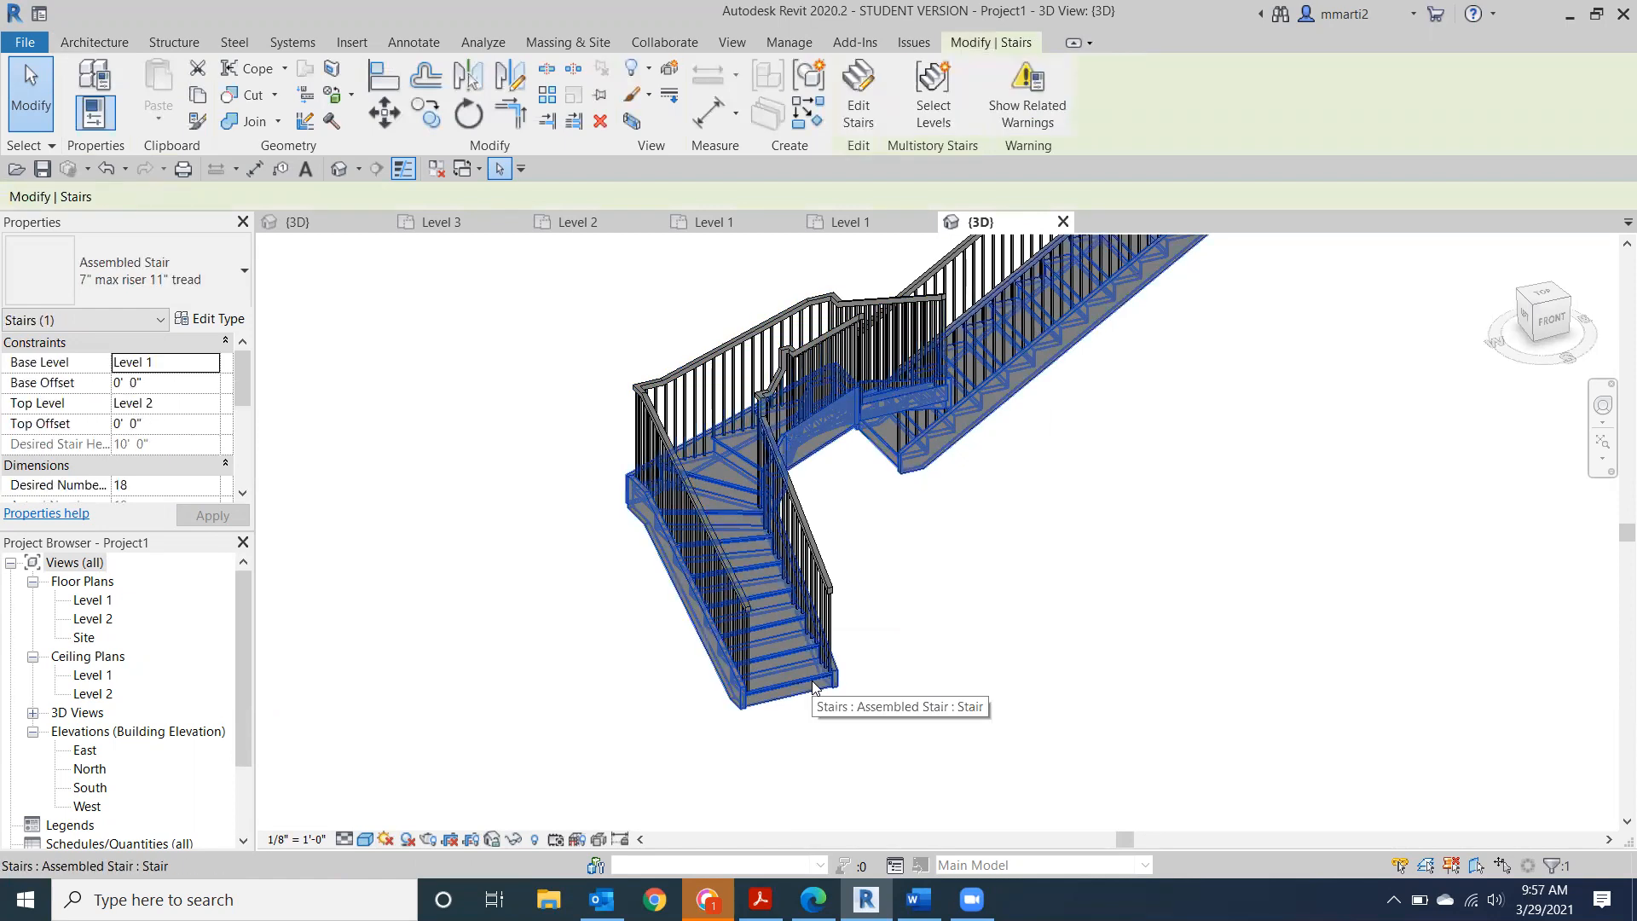
{"action": "left_click", "coordinate": [1068, 703]}
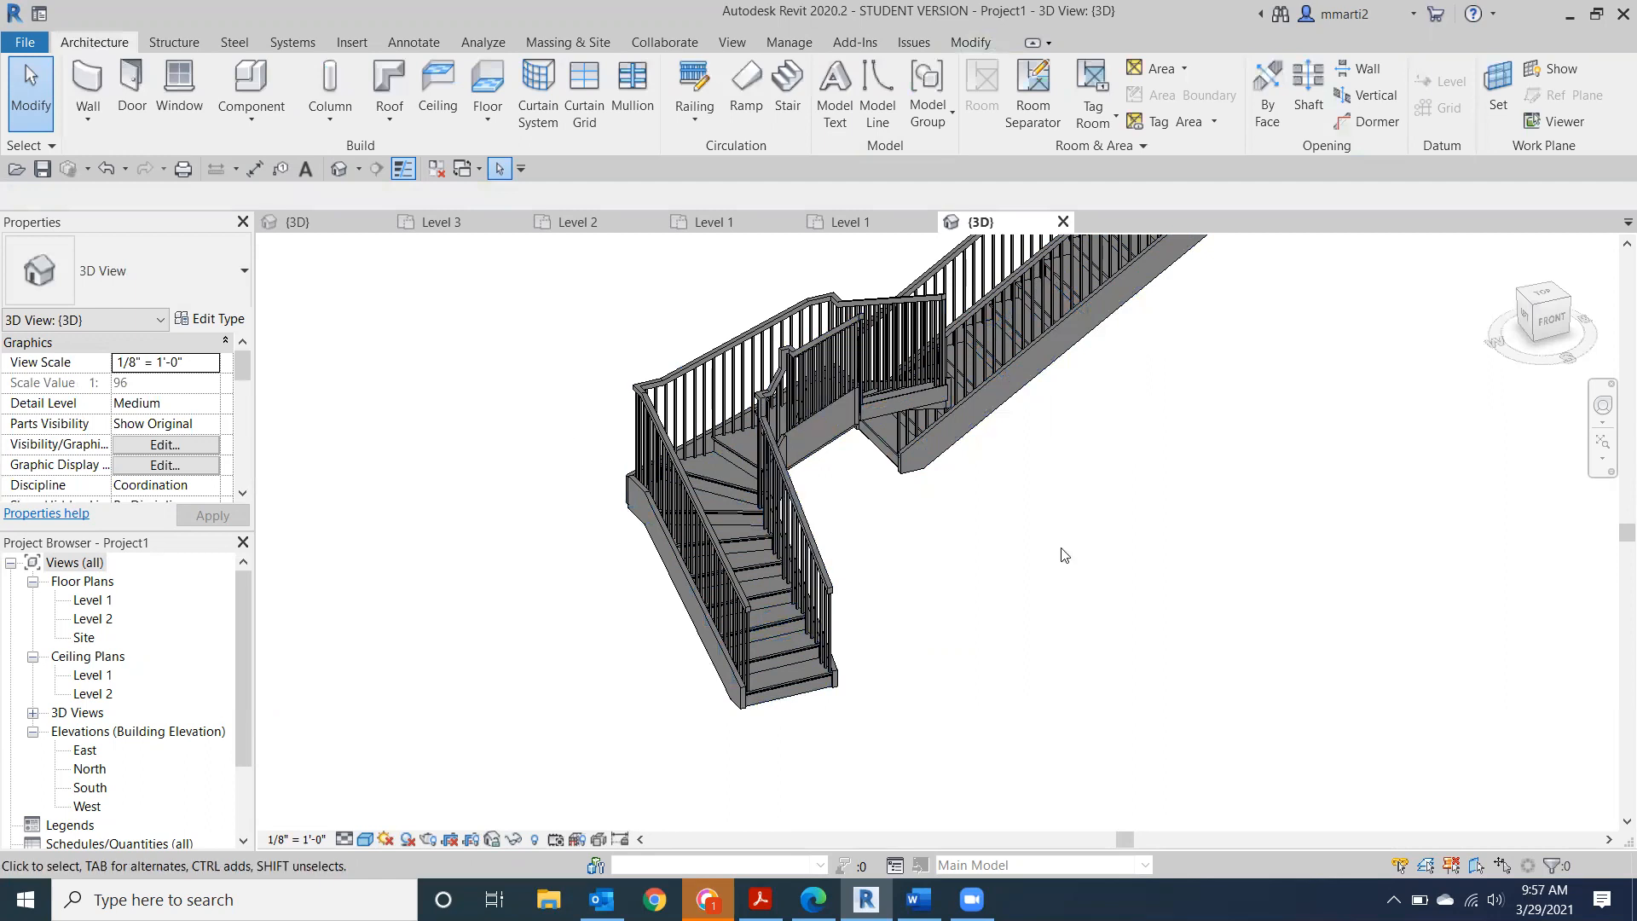
Open the type properties of the straight stair's near railing and review its non-continuous rail structure without changes.
{"action": "middle_click_drag", "start_coordinate": [1059, 555], "coordinate": [759, 839]}
{"action": "left_click", "coordinate": [840, 467]}
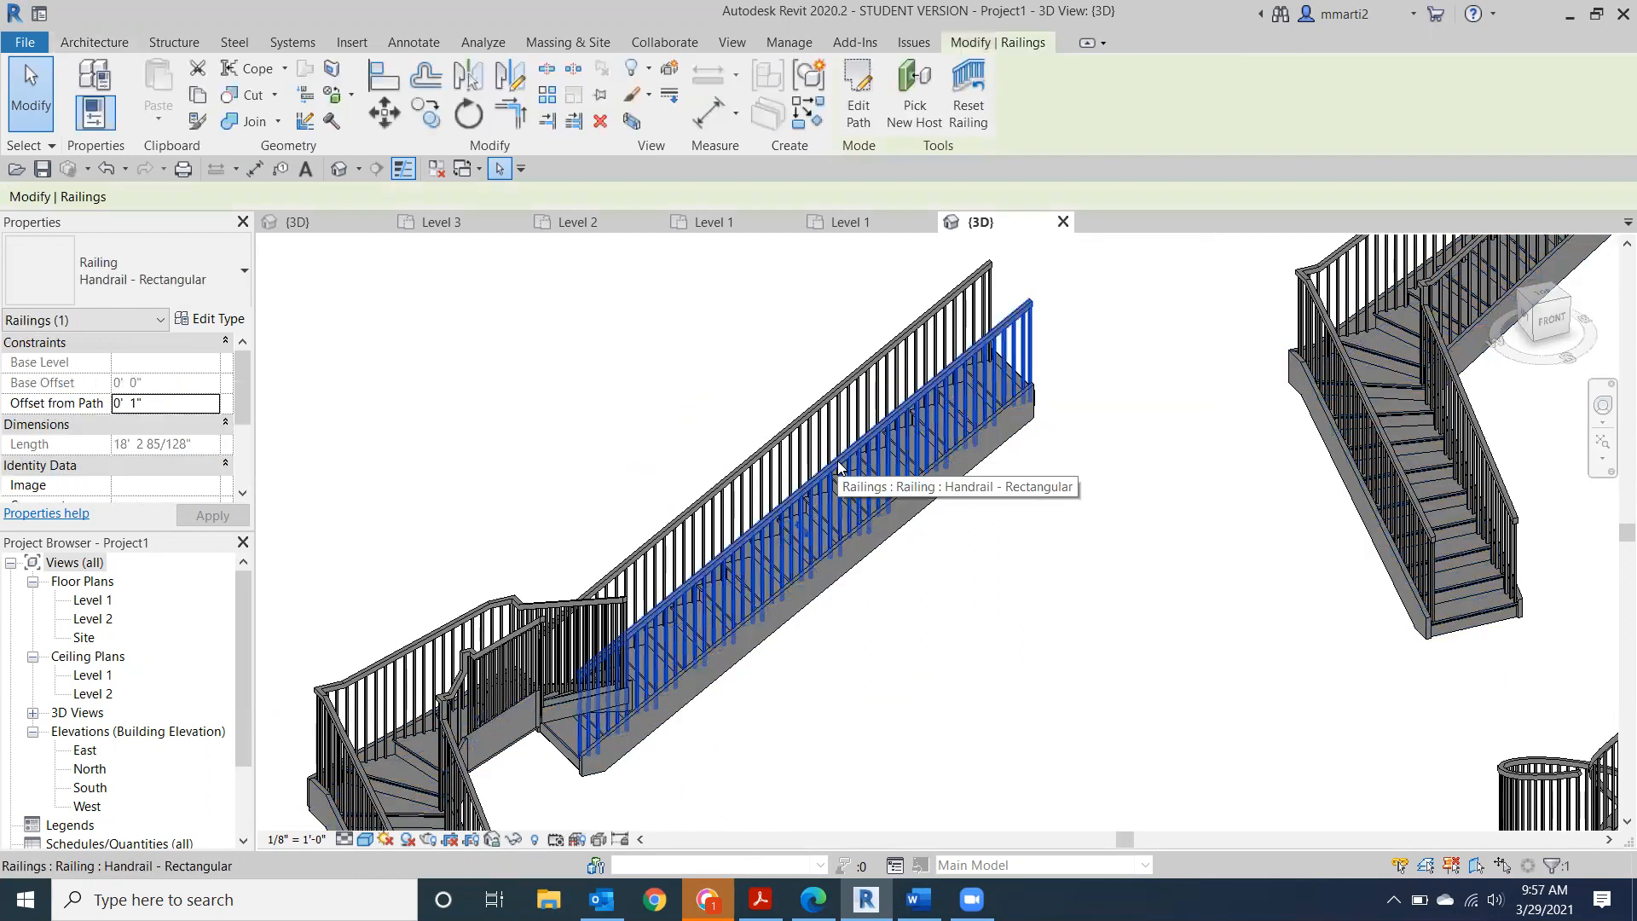
{"action": "left_click", "coordinate": [225, 325]}
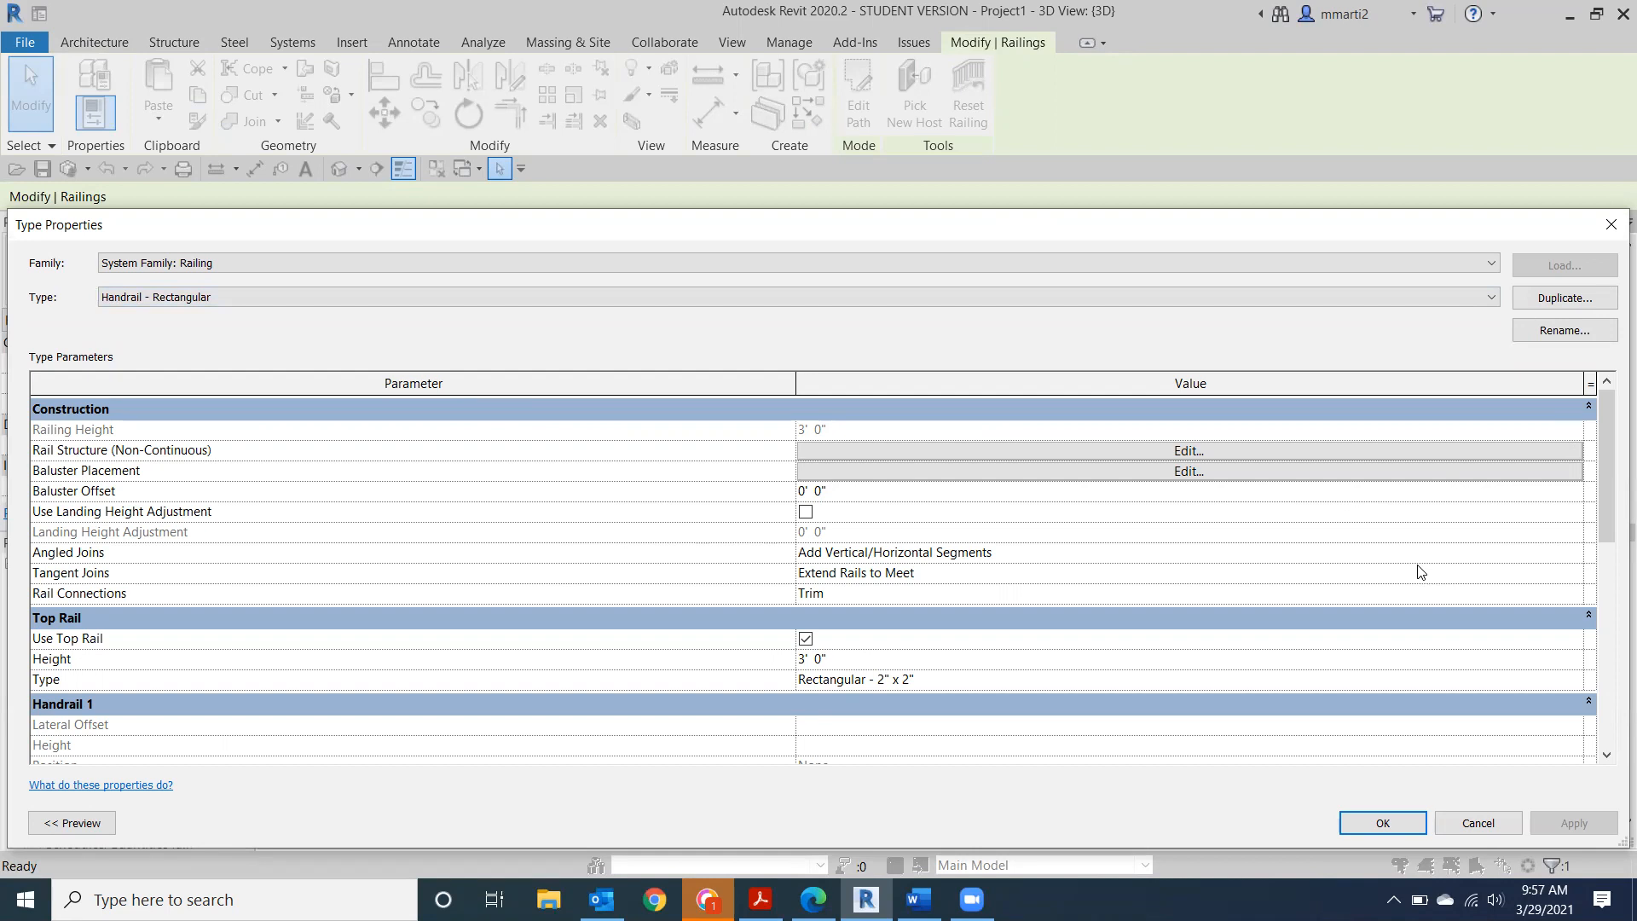
{"action": "left_click", "coordinate": [1295, 449]}
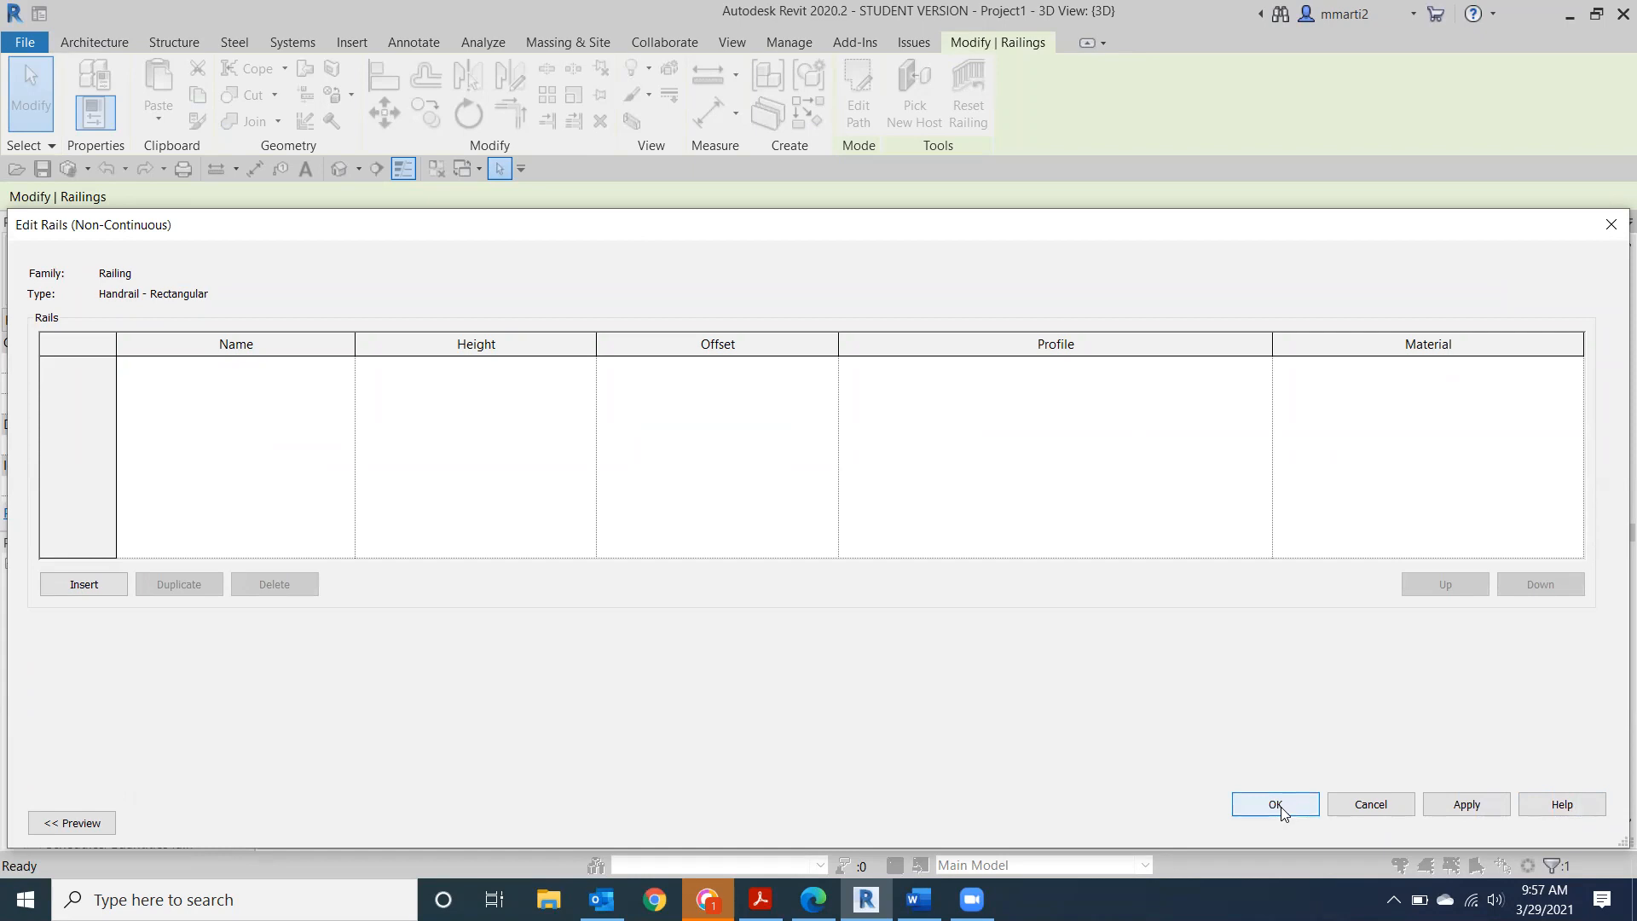
{"action": "left_click", "coordinate": [1372, 809]}
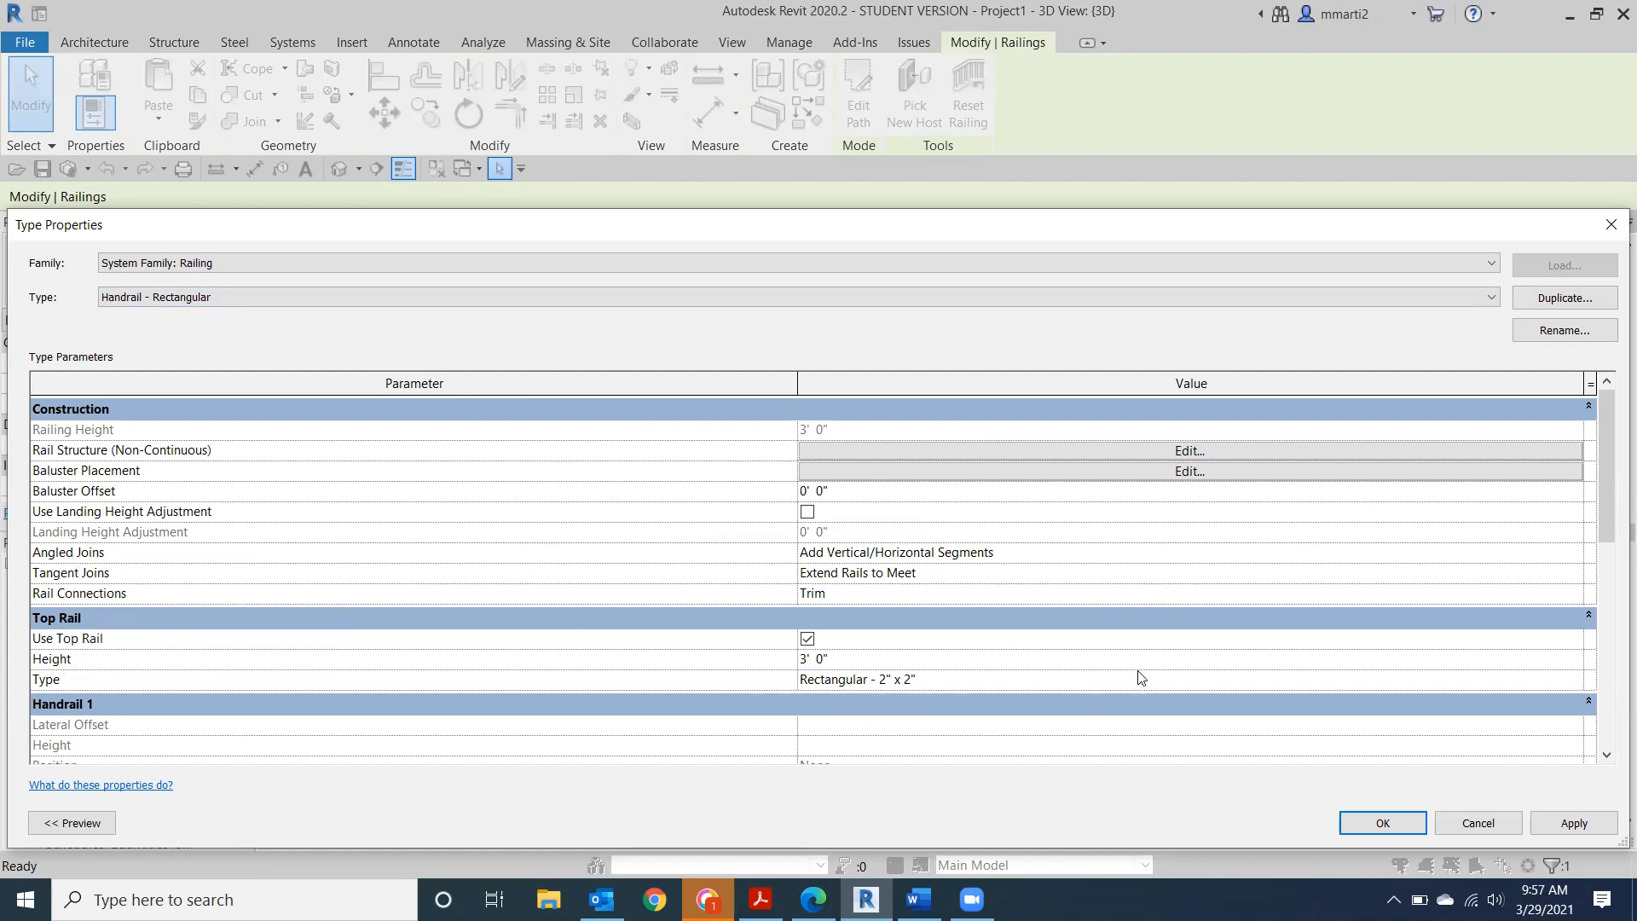
Change the profile of the railing's Rectangular - 2" x 2" top rail type to Circular Handrail : 1 1/2" and accept the type properties.
{"action": "left_click", "coordinate": [979, 678]}
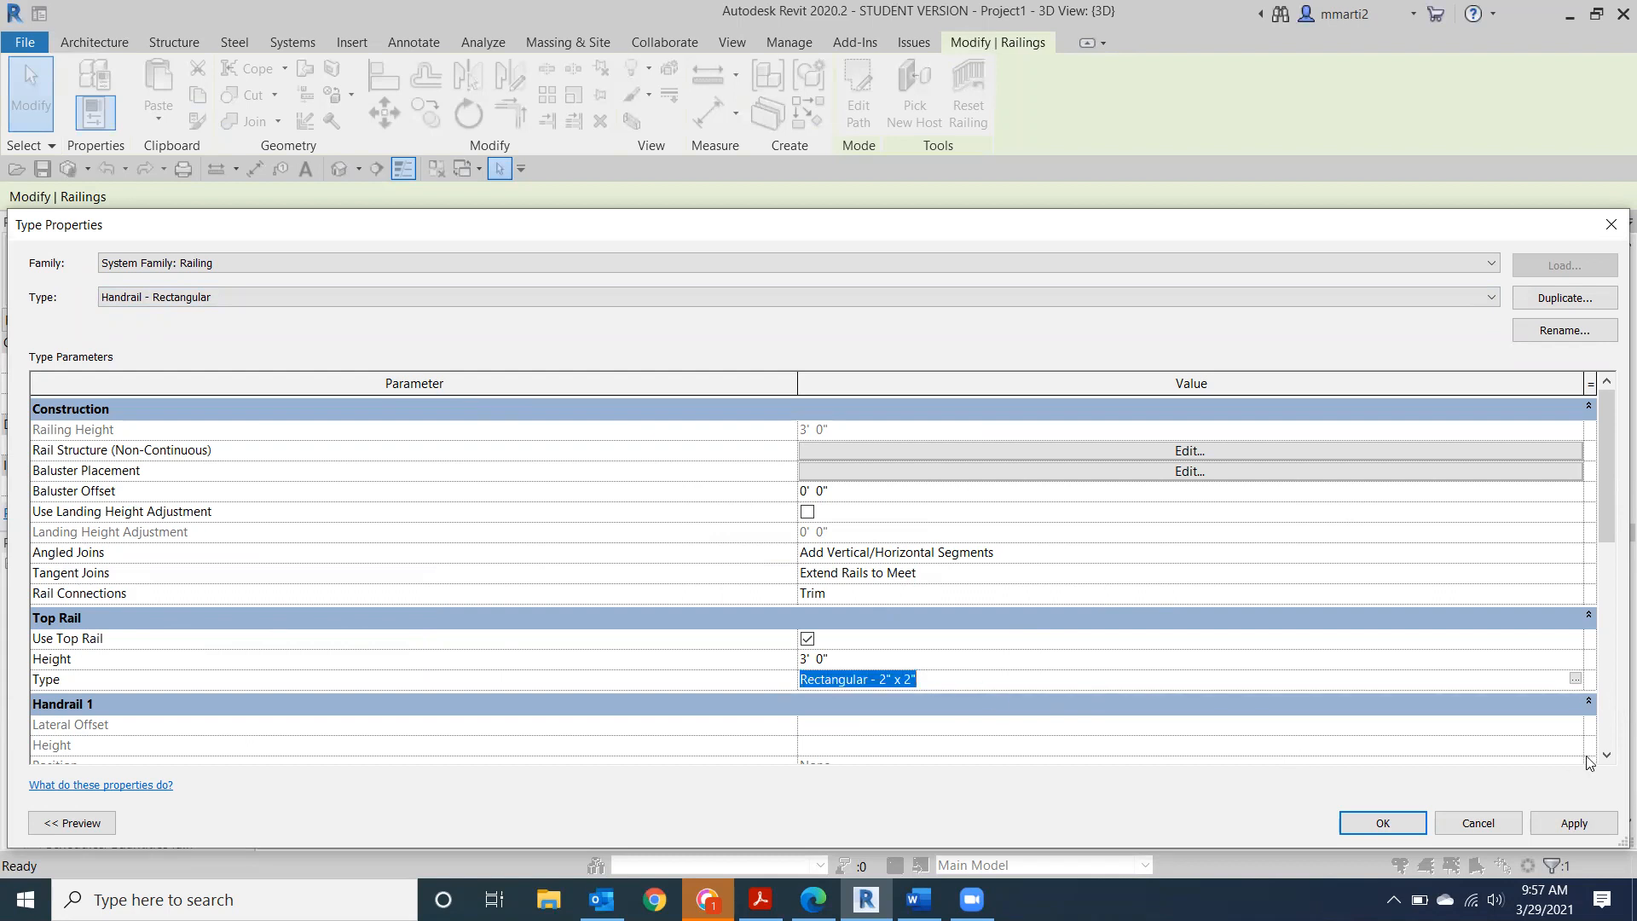
{"action": "left_click", "coordinate": [1573, 678]}
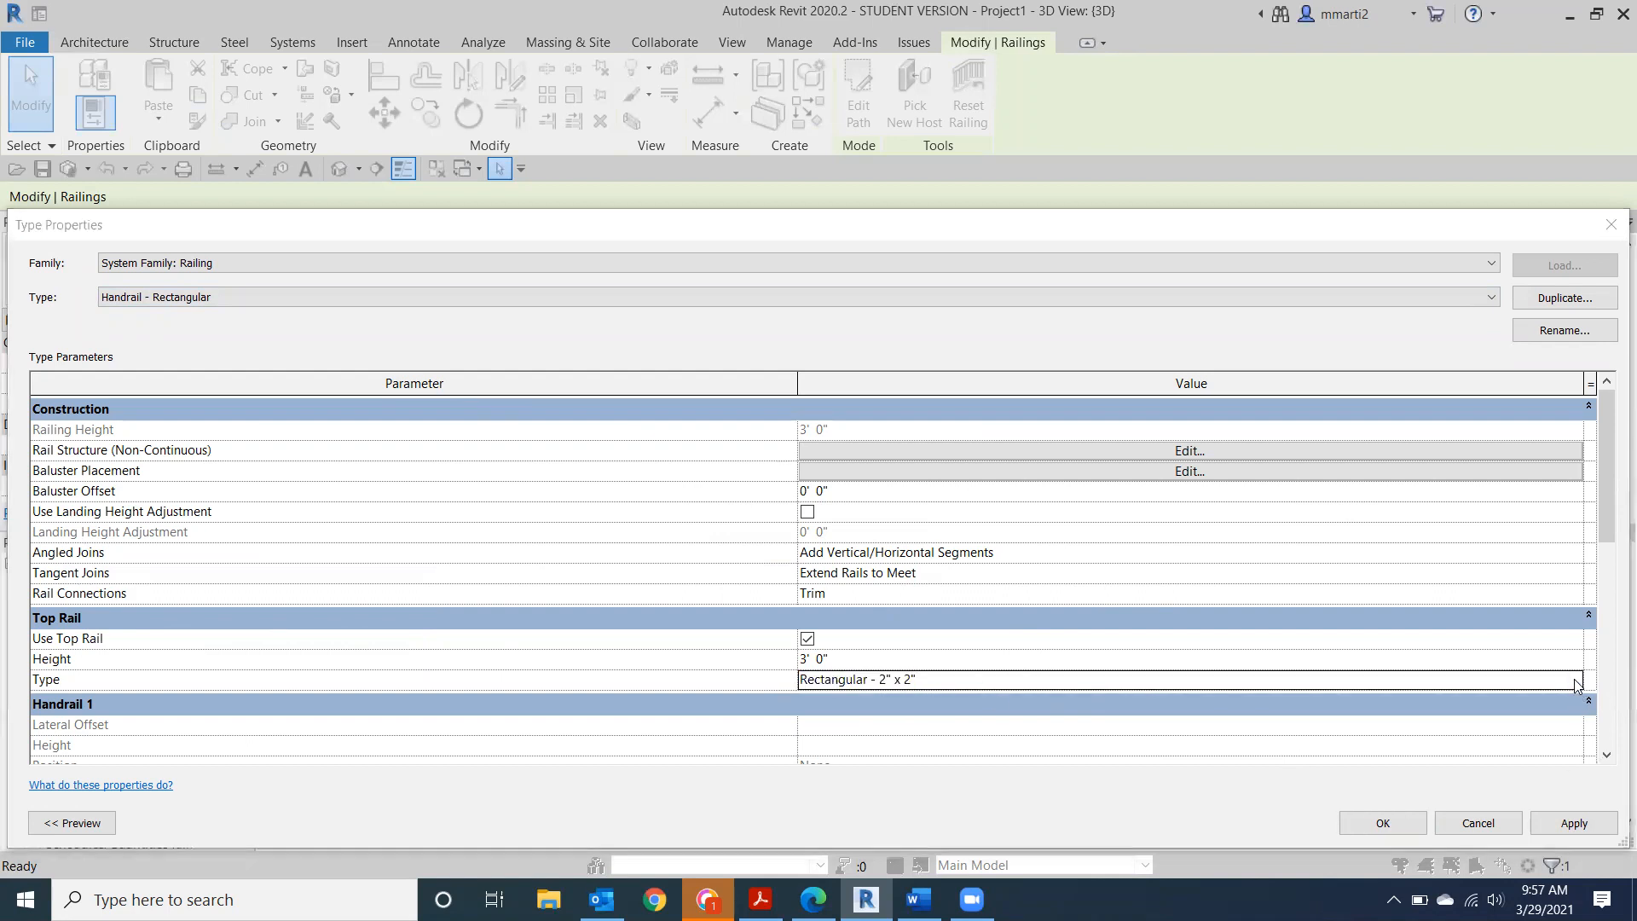
{"action": "scroll", "coordinate": [1061, 578], "scroll_direction": "down", "scroll_amount": 3}
{"action": "scroll", "coordinate": [1061, 578], "scroll_direction": "up", "scroll_amount": 3}
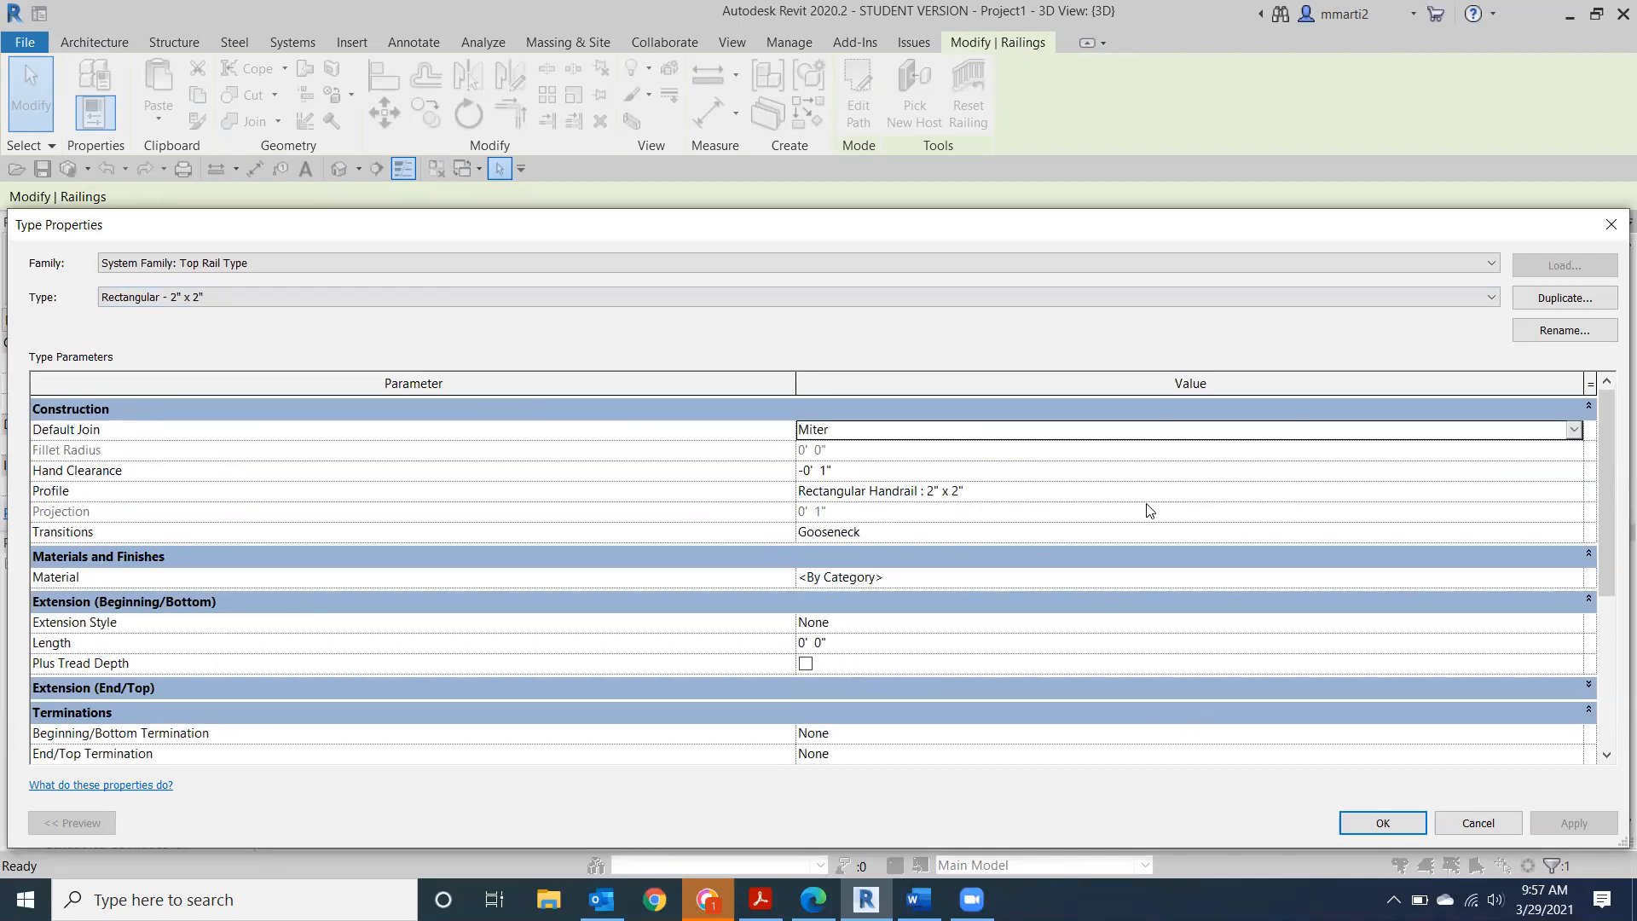
{"action": "left_click", "coordinate": [1078, 494]}
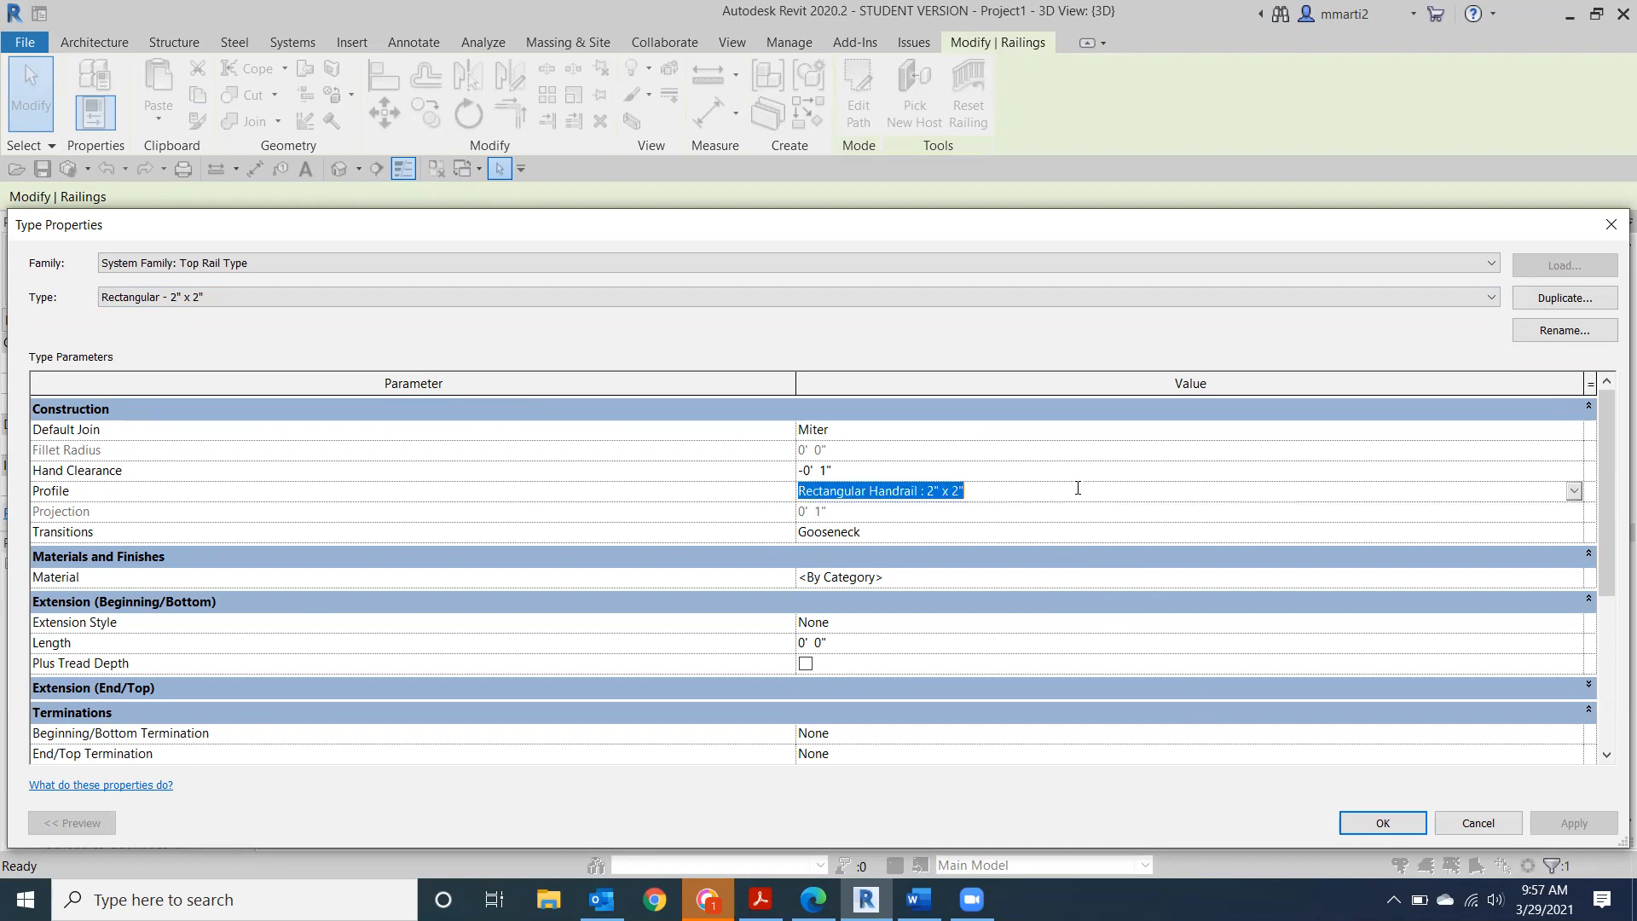
{"action": "left_click", "coordinate": [1574, 492]}
{"action": "left_click", "coordinate": [853, 512]}
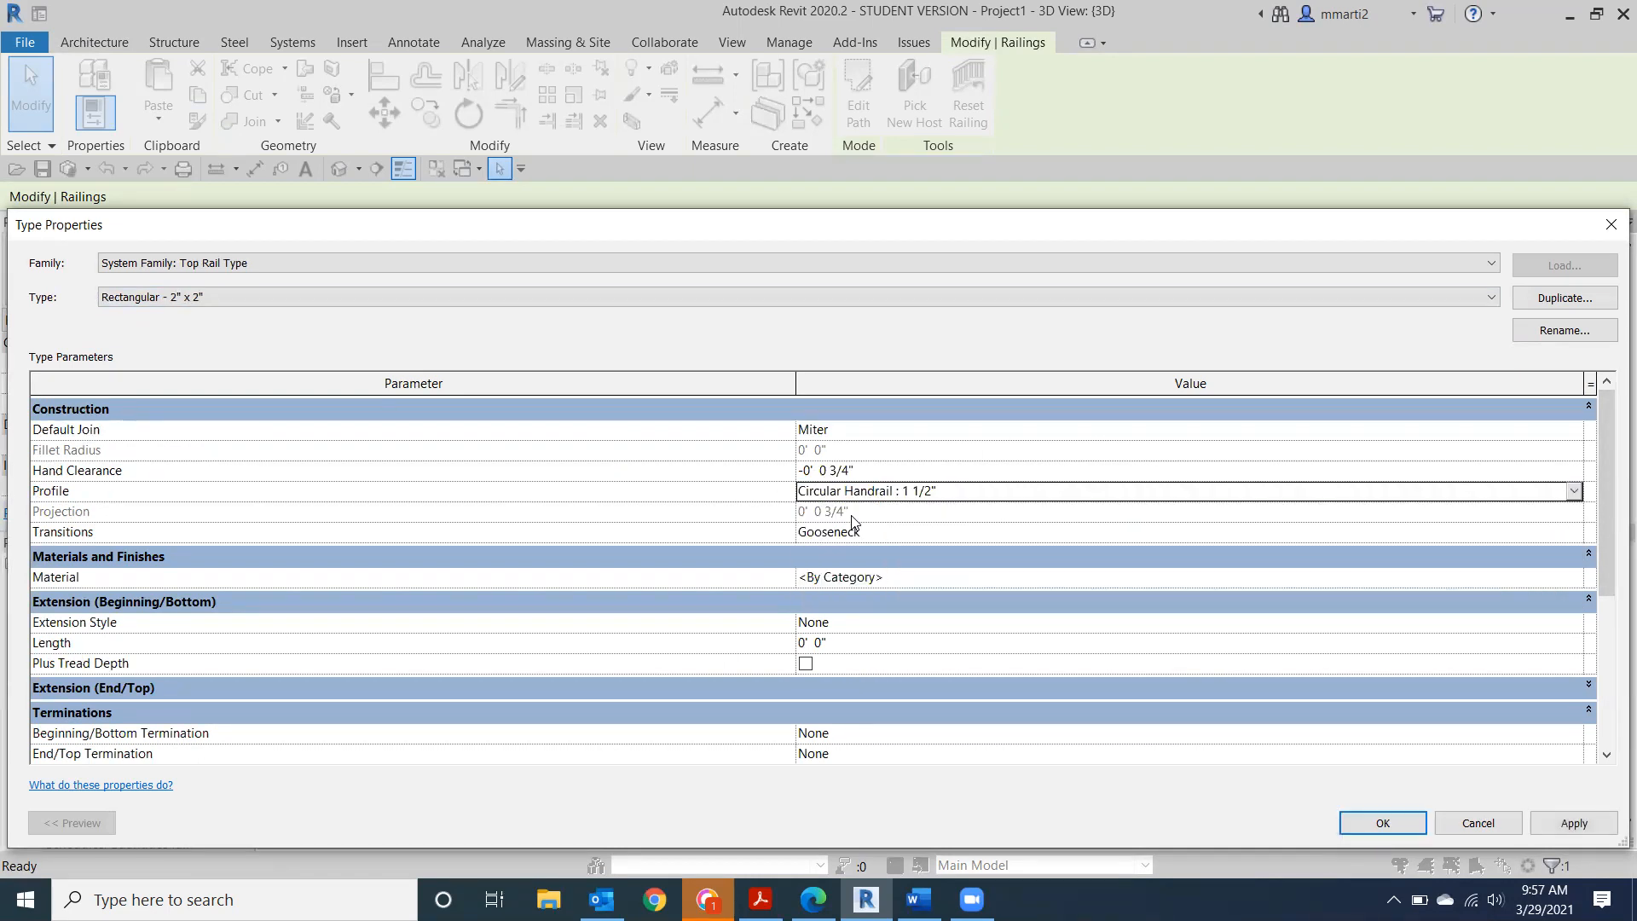
{"action": "left_click", "coordinate": [1382, 824]}
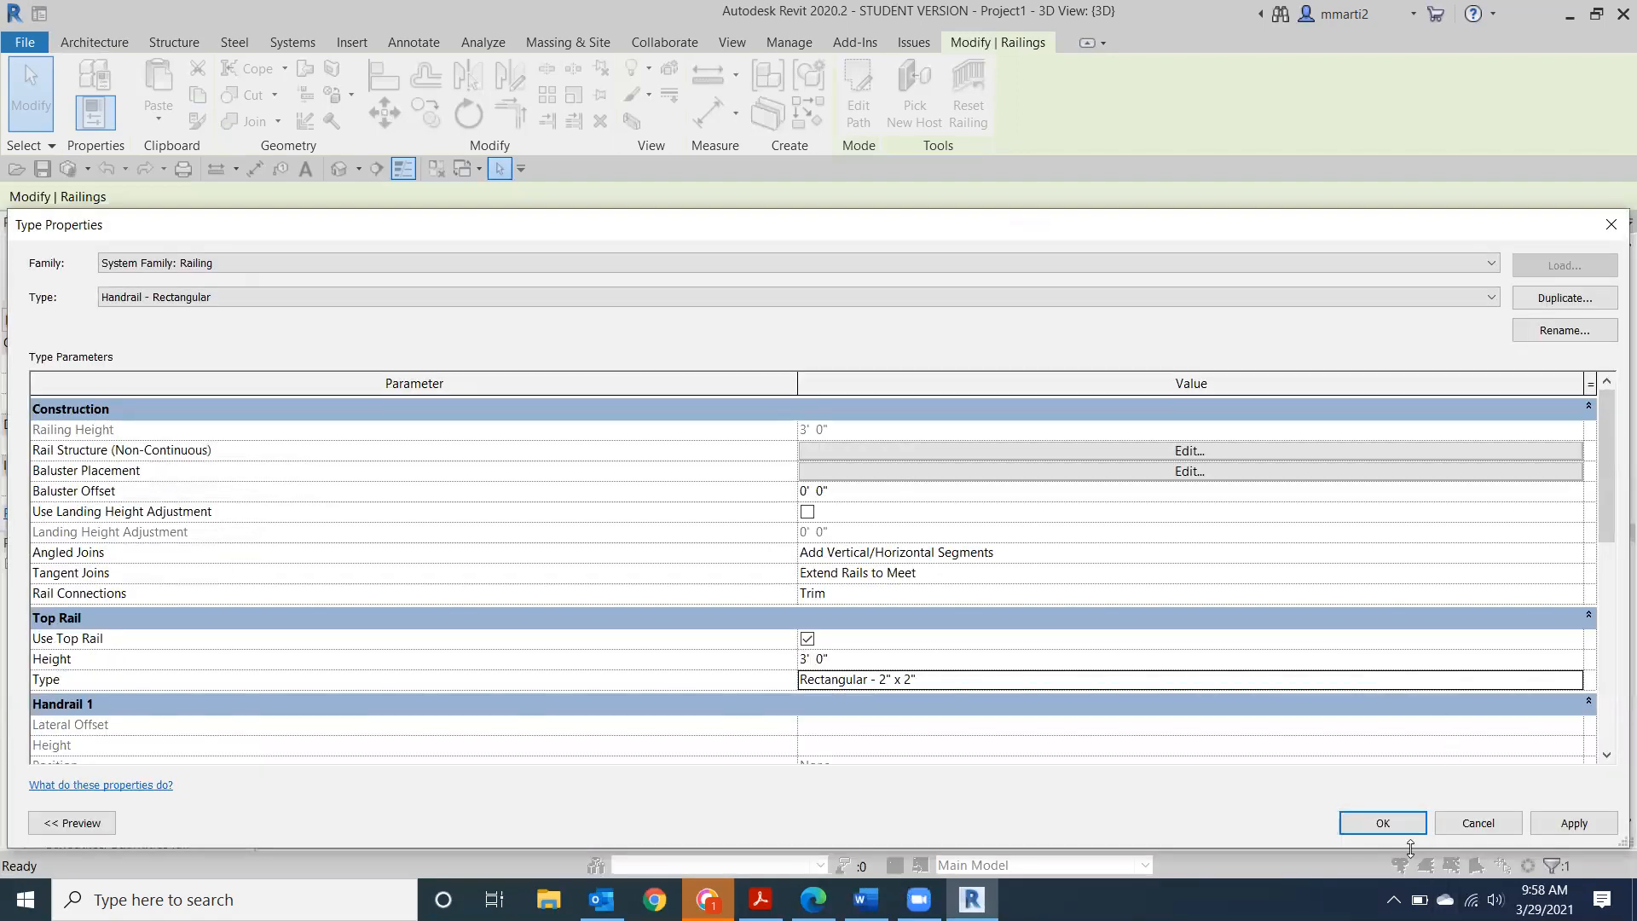
{"action": "left_click", "coordinate": [1404, 827]}
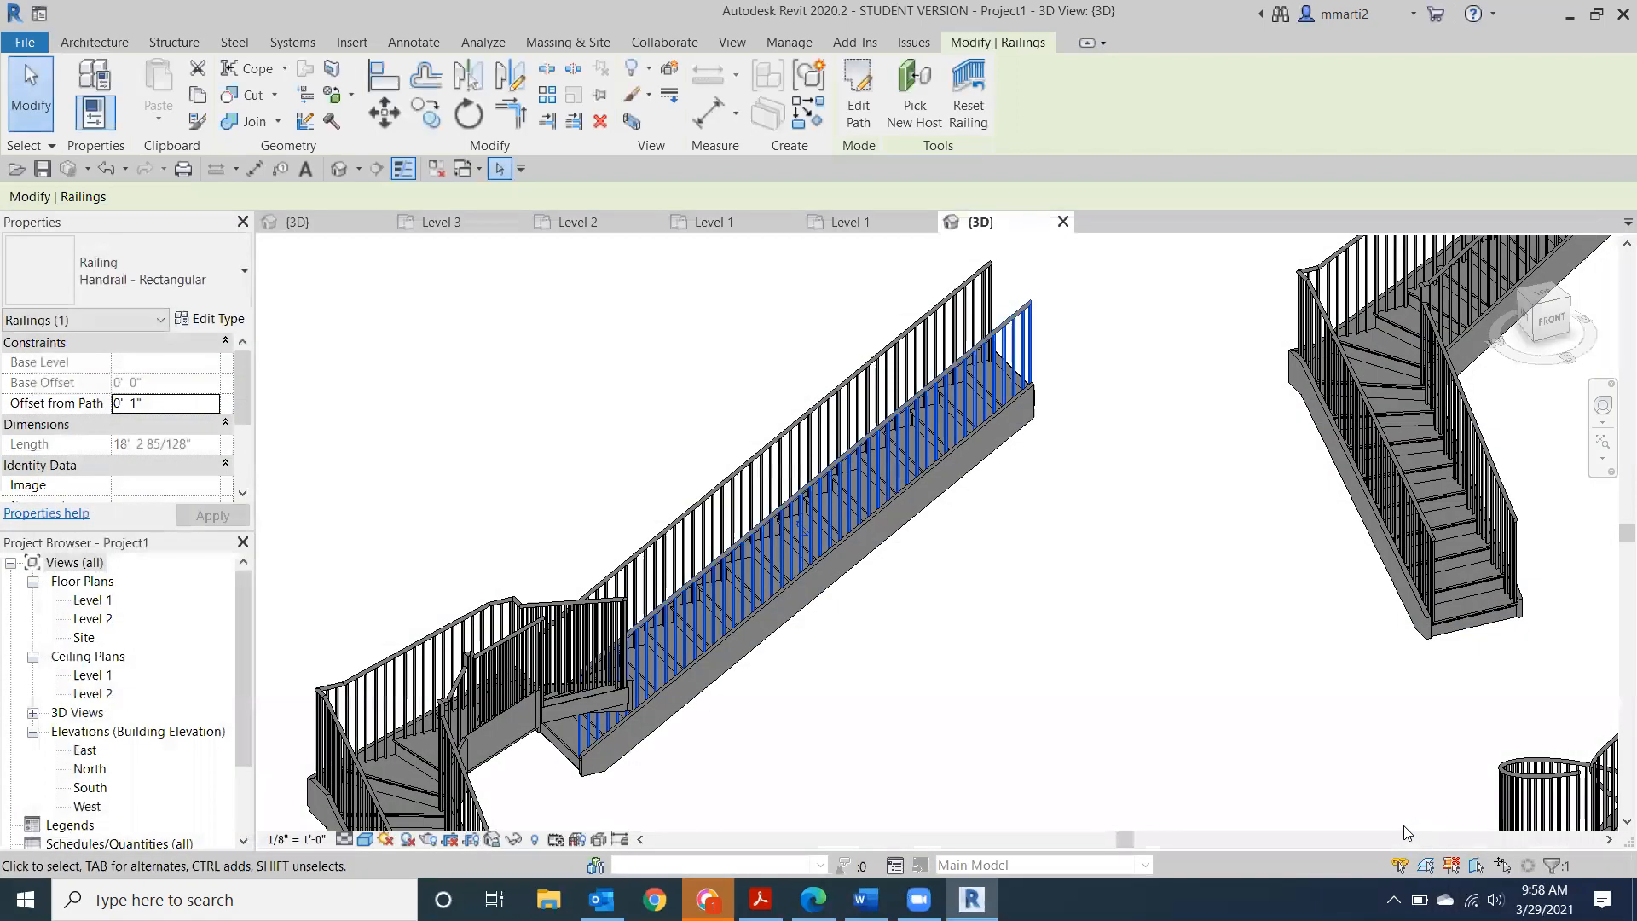
Clear the railing selection and examine the top rails of the straight and U-shaped winder stairs up close.
{"action": "left_click", "coordinate": [1285, 750]}
{"action": "scroll", "coordinate": [829, 677], "scroll_direction": "up", "scroll_amount": 5}
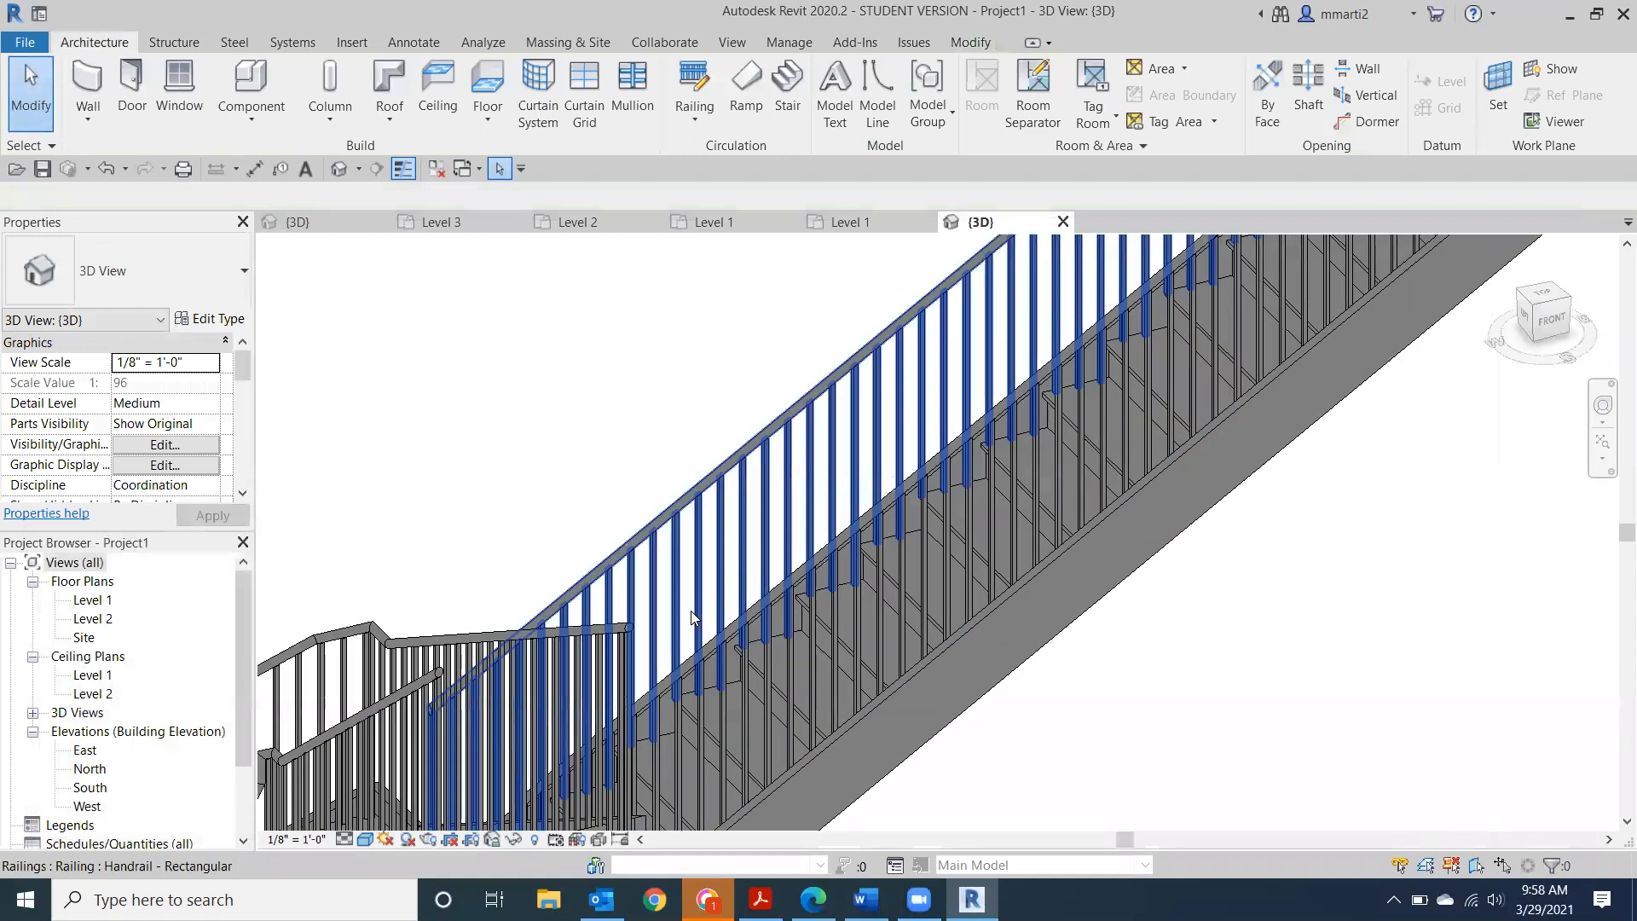
{"action": "scroll", "coordinate": [831, 680], "scroll_direction": "up", "scroll_amount": 1}
{"action": "scroll", "coordinate": [830, 675], "scroll_direction": "down", "scroll_amount": 4}
{"action": "middle_click_drag", "start_coordinate": [829, 672], "coordinate": [1084, 213]}
{"action": "middle_click_drag", "start_coordinate": [697, 478], "coordinate": [716, 574]}
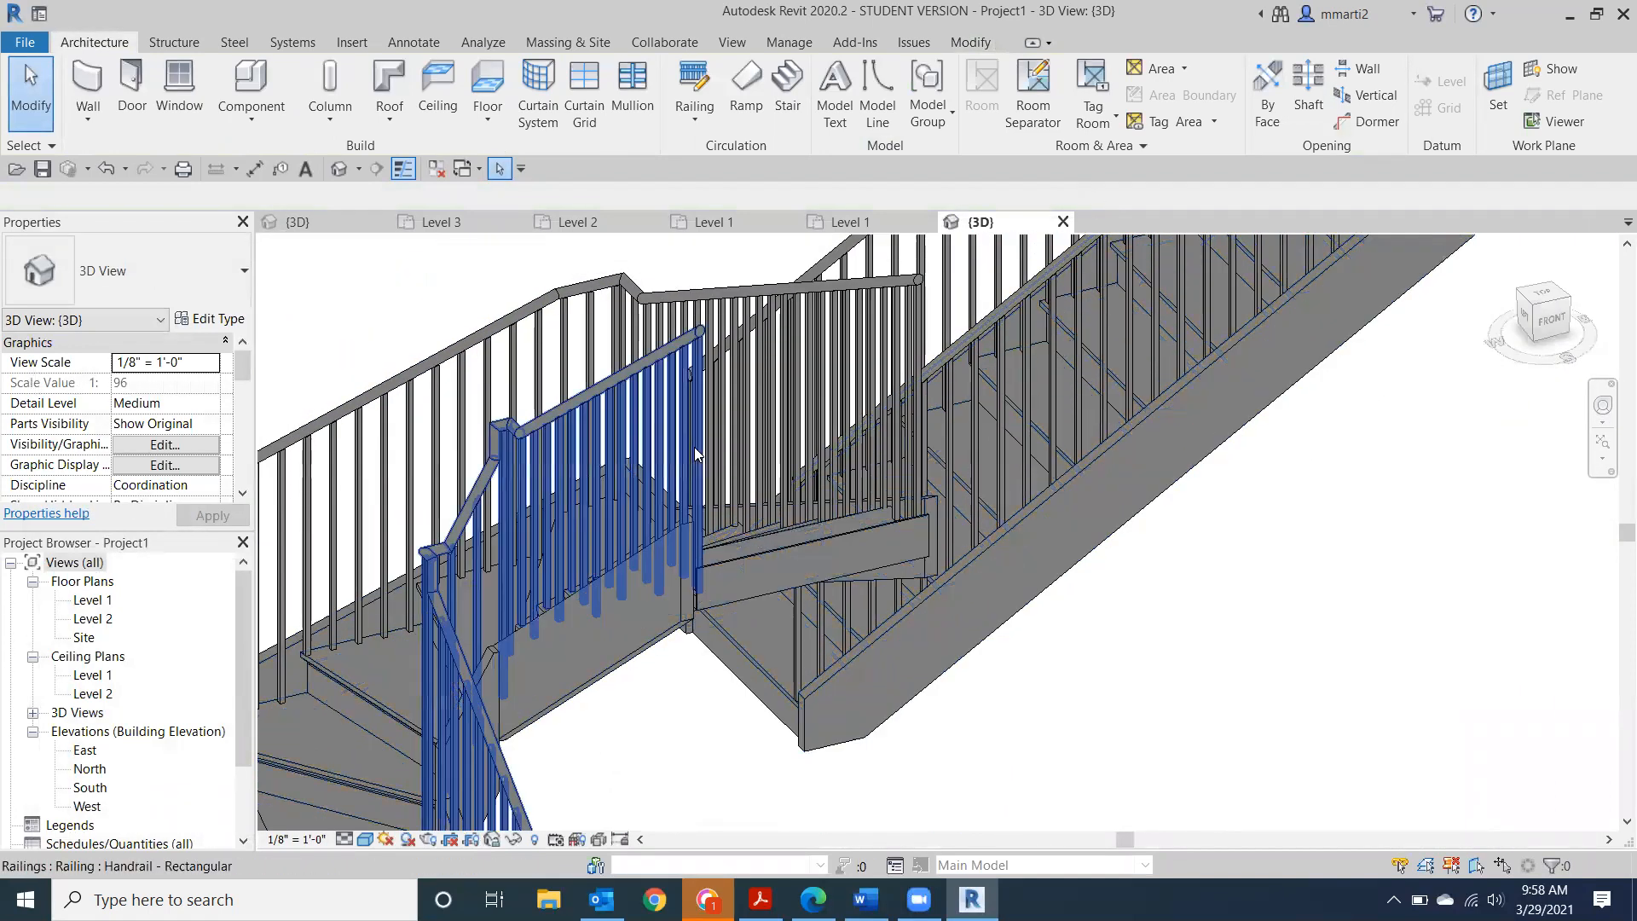
Examine the L-shaped, straight and U-shaped stairs with their railings from the back-left corner of the model.
{"action": "left_click", "coordinate": [1516, 293]}
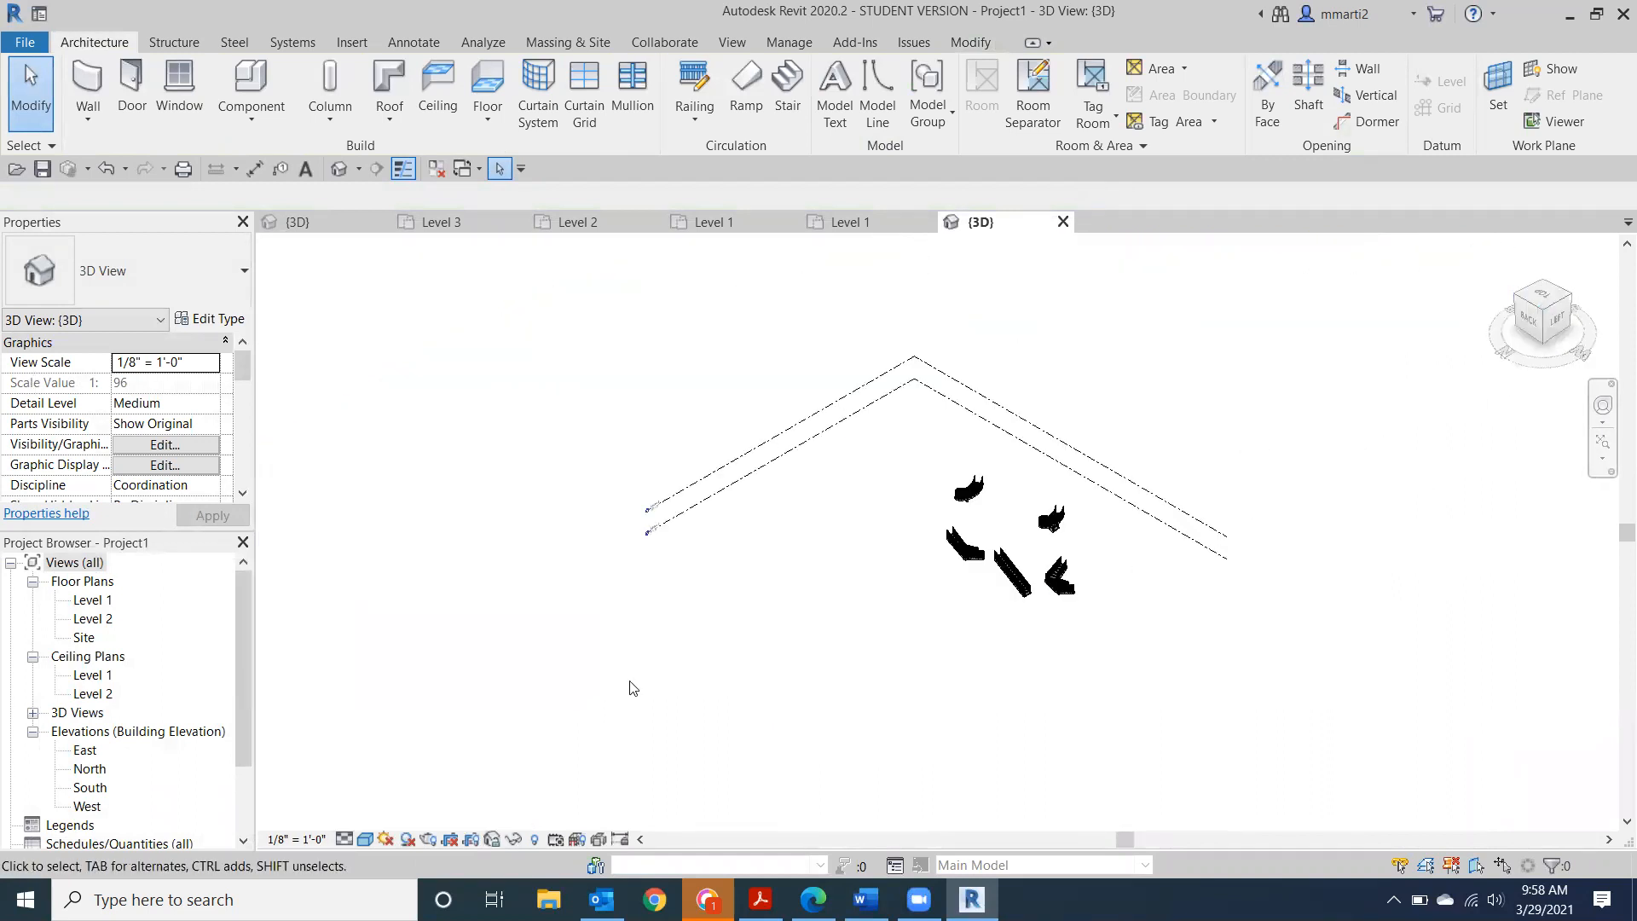
{"action": "scroll", "coordinate": [1060, 469], "scroll_direction": "up", "scroll_amount": 6}
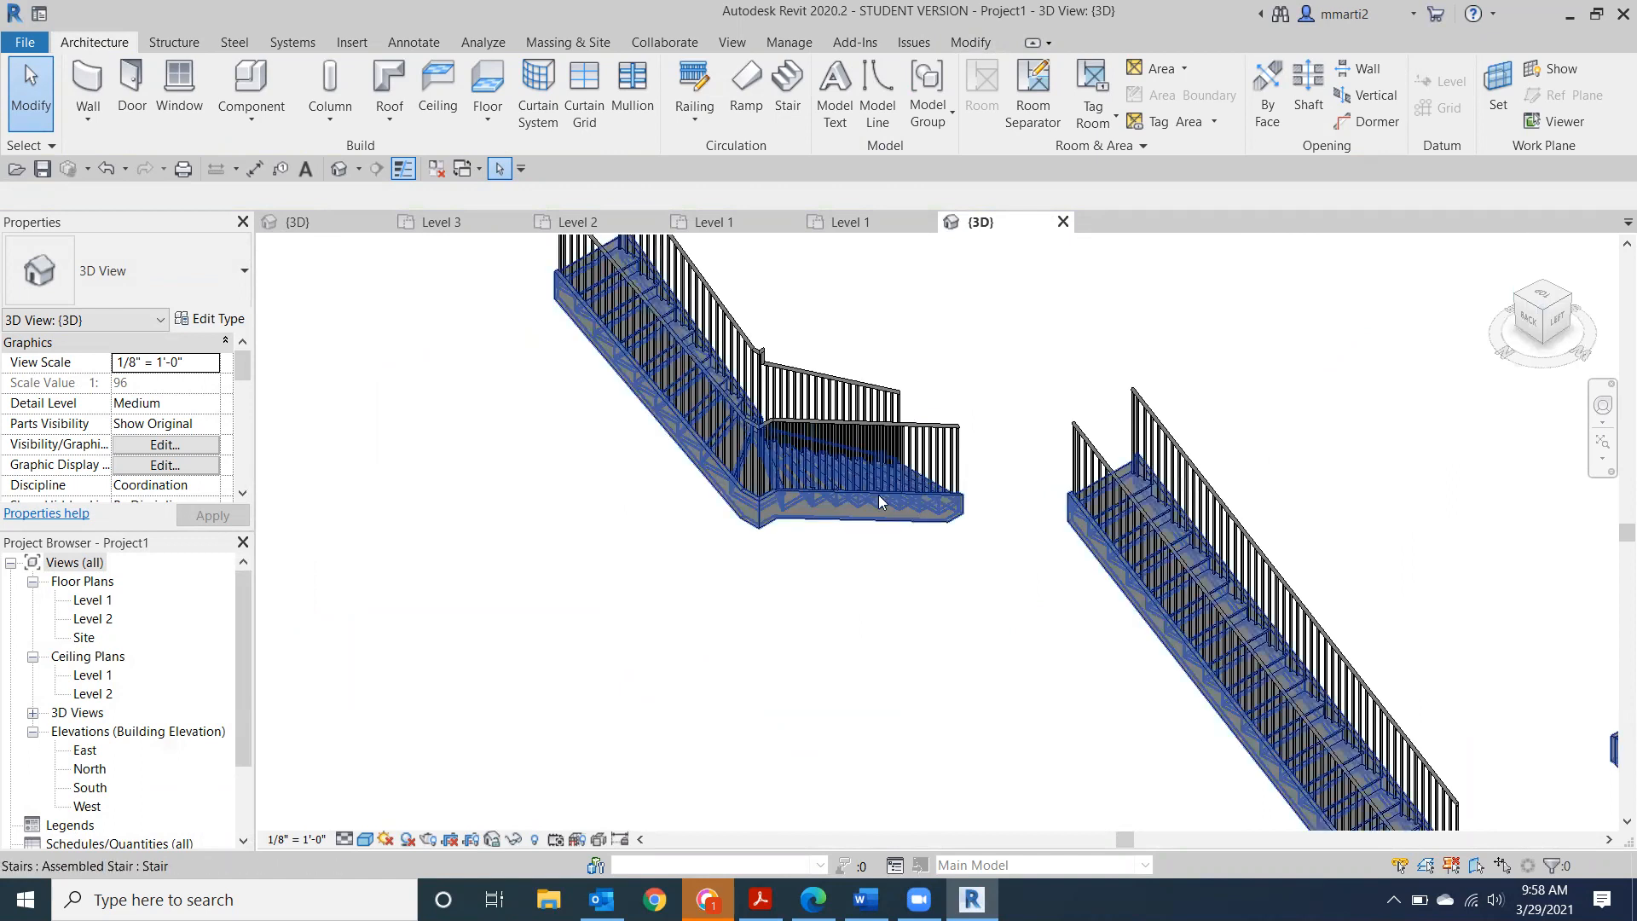
{"action": "scroll", "coordinate": [920, 518], "scroll_direction": "up", "scroll_amount": 2}
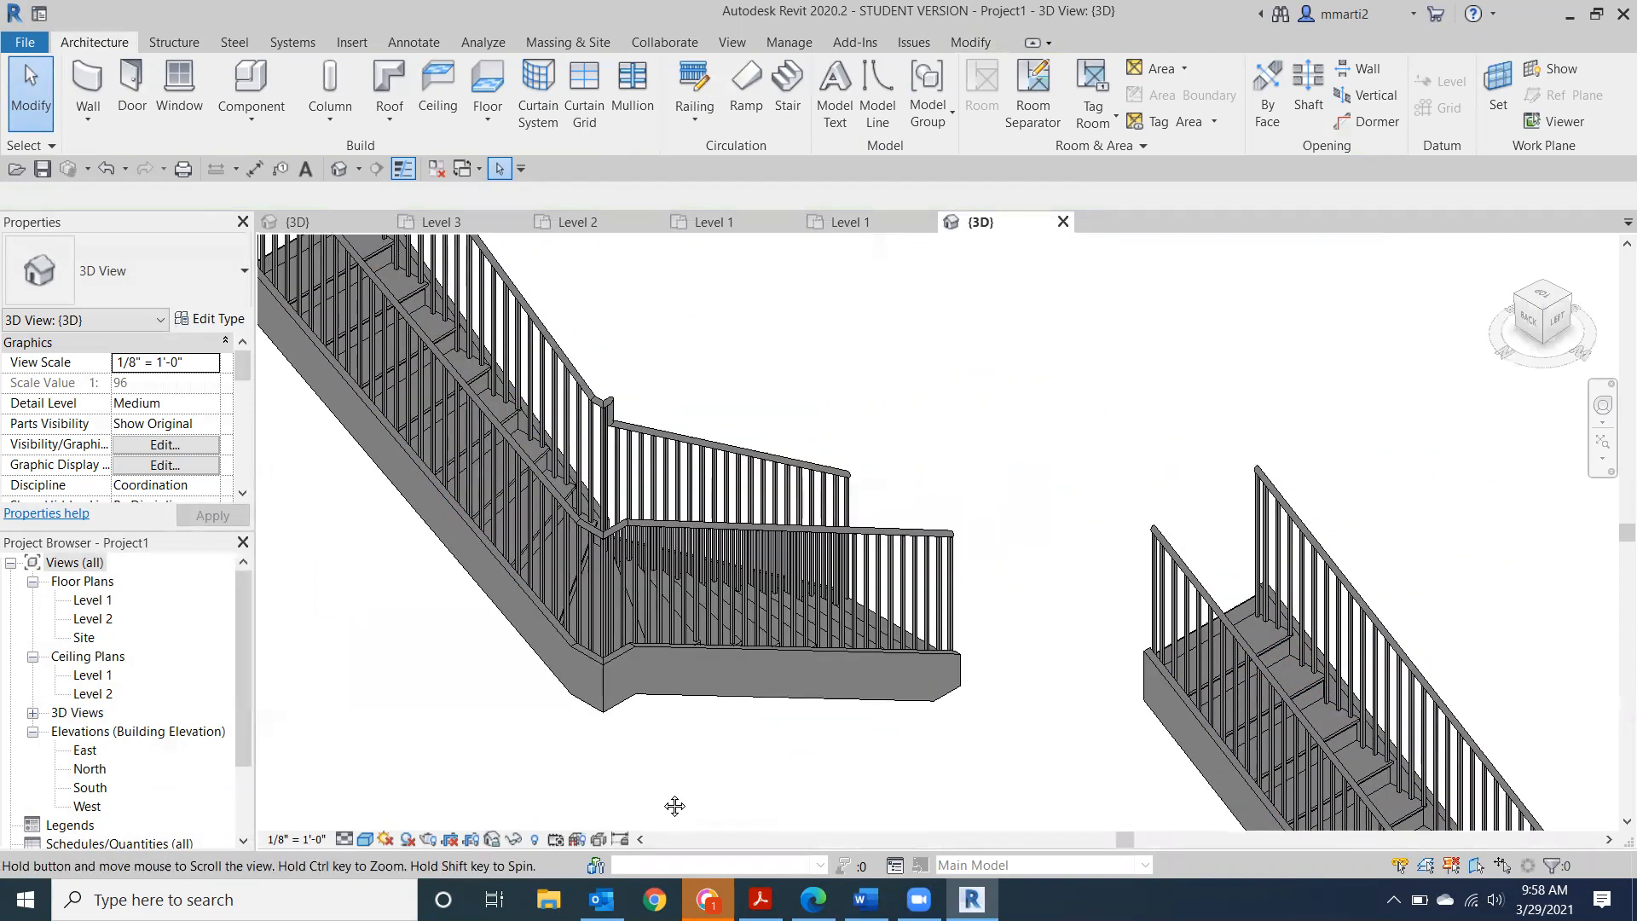
{"action": "scroll", "coordinate": [920, 518], "scroll_direction": "down", "scroll_amount": 2}
{"action": "scroll", "coordinate": [1143, 464], "scroll_direction": "down", "scroll_amount": 2}
{"action": "middle_click_drag", "start_coordinate": [928, 585], "coordinate": [825, 486]}
{"action": "scroll", "coordinate": [825, 486], "scroll_direction": "down", "scroll_amount": 1}
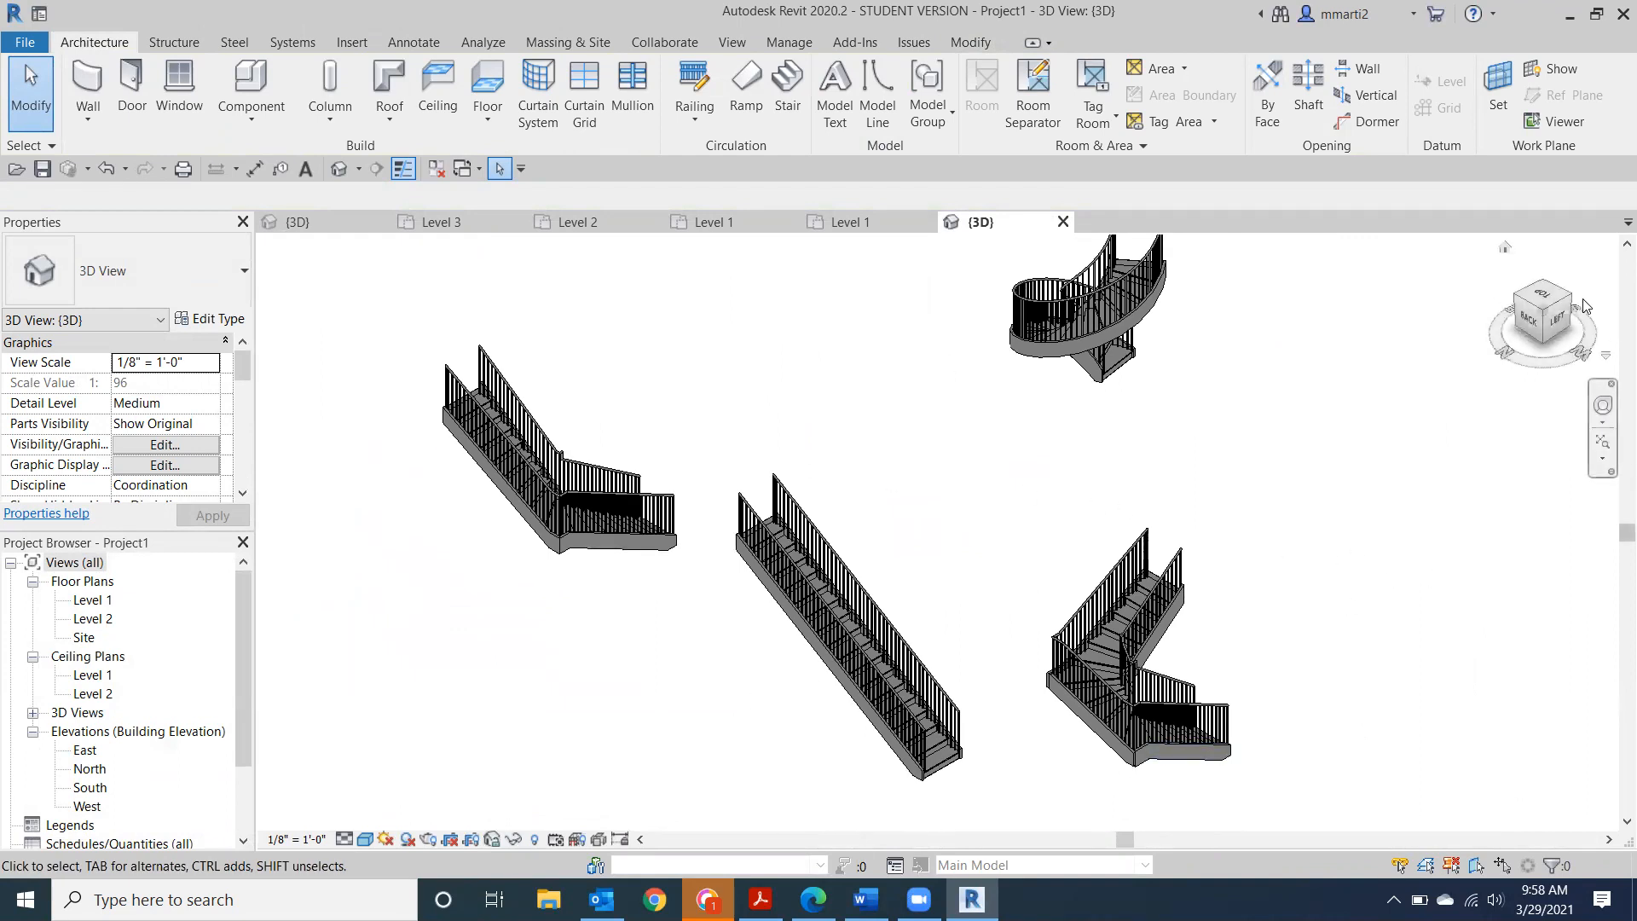
{"action": "scroll", "coordinate": [1315, 497], "scroll_direction": "down", "scroll_amount": 2}
{"action": "middle_click_drag", "start_coordinate": [1315, 497], "coordinate": [753, 378]}
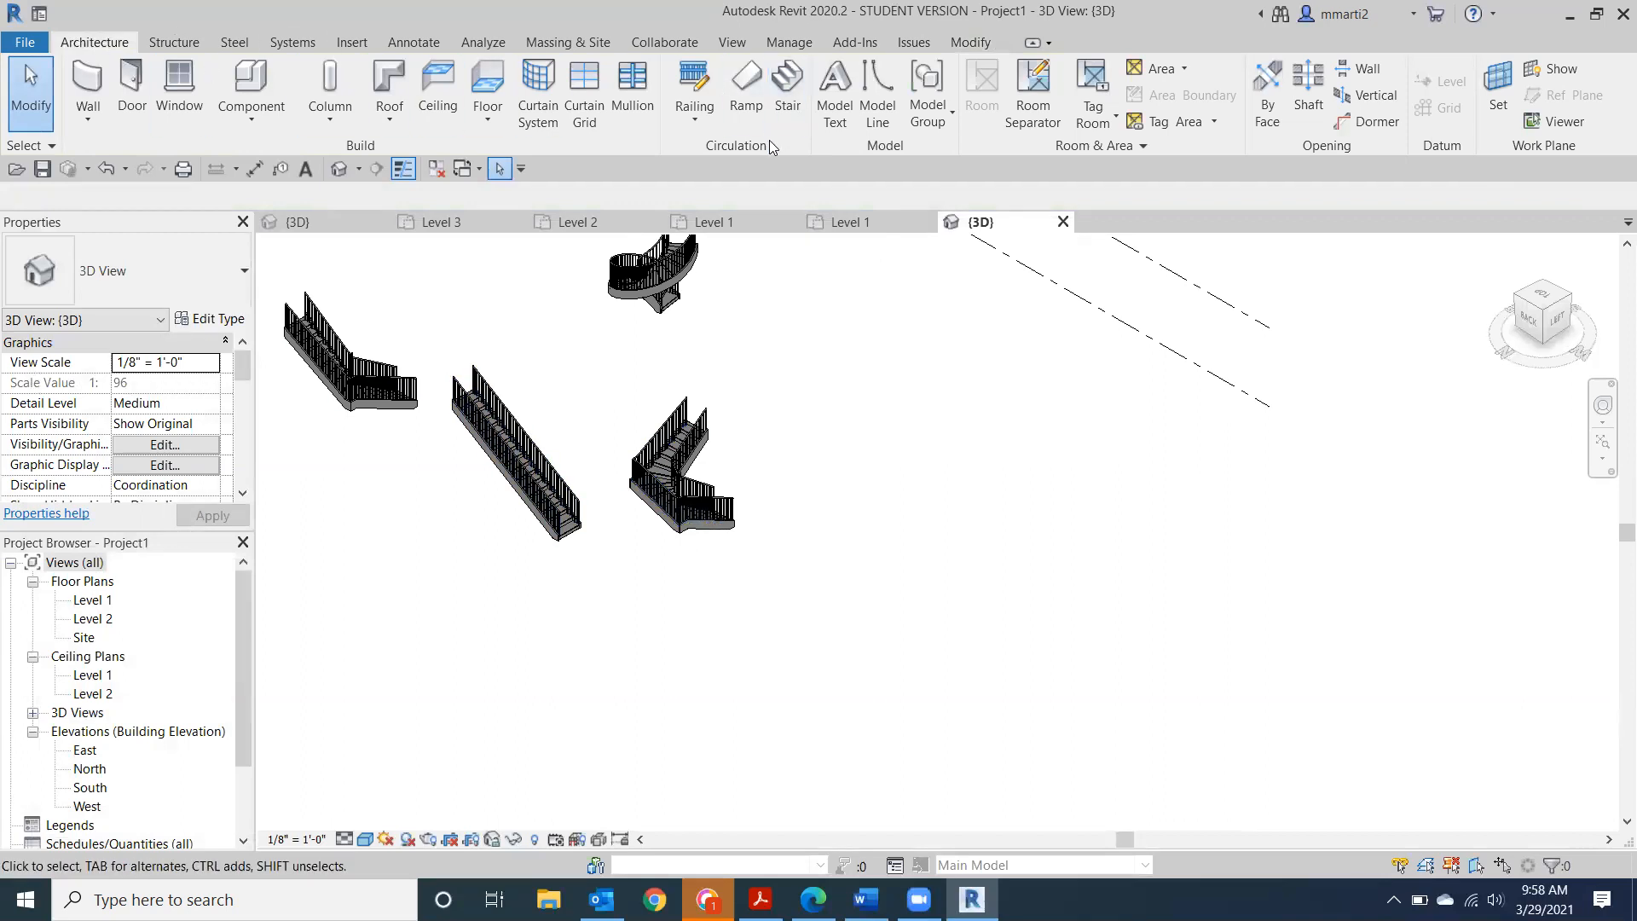
Start a stair in the Level 1 plan and draw a straight vertical run 7'-4" long with 9 risers above the spiral stairs.
{"action": "left_click", "coordinate": [787, 94]}
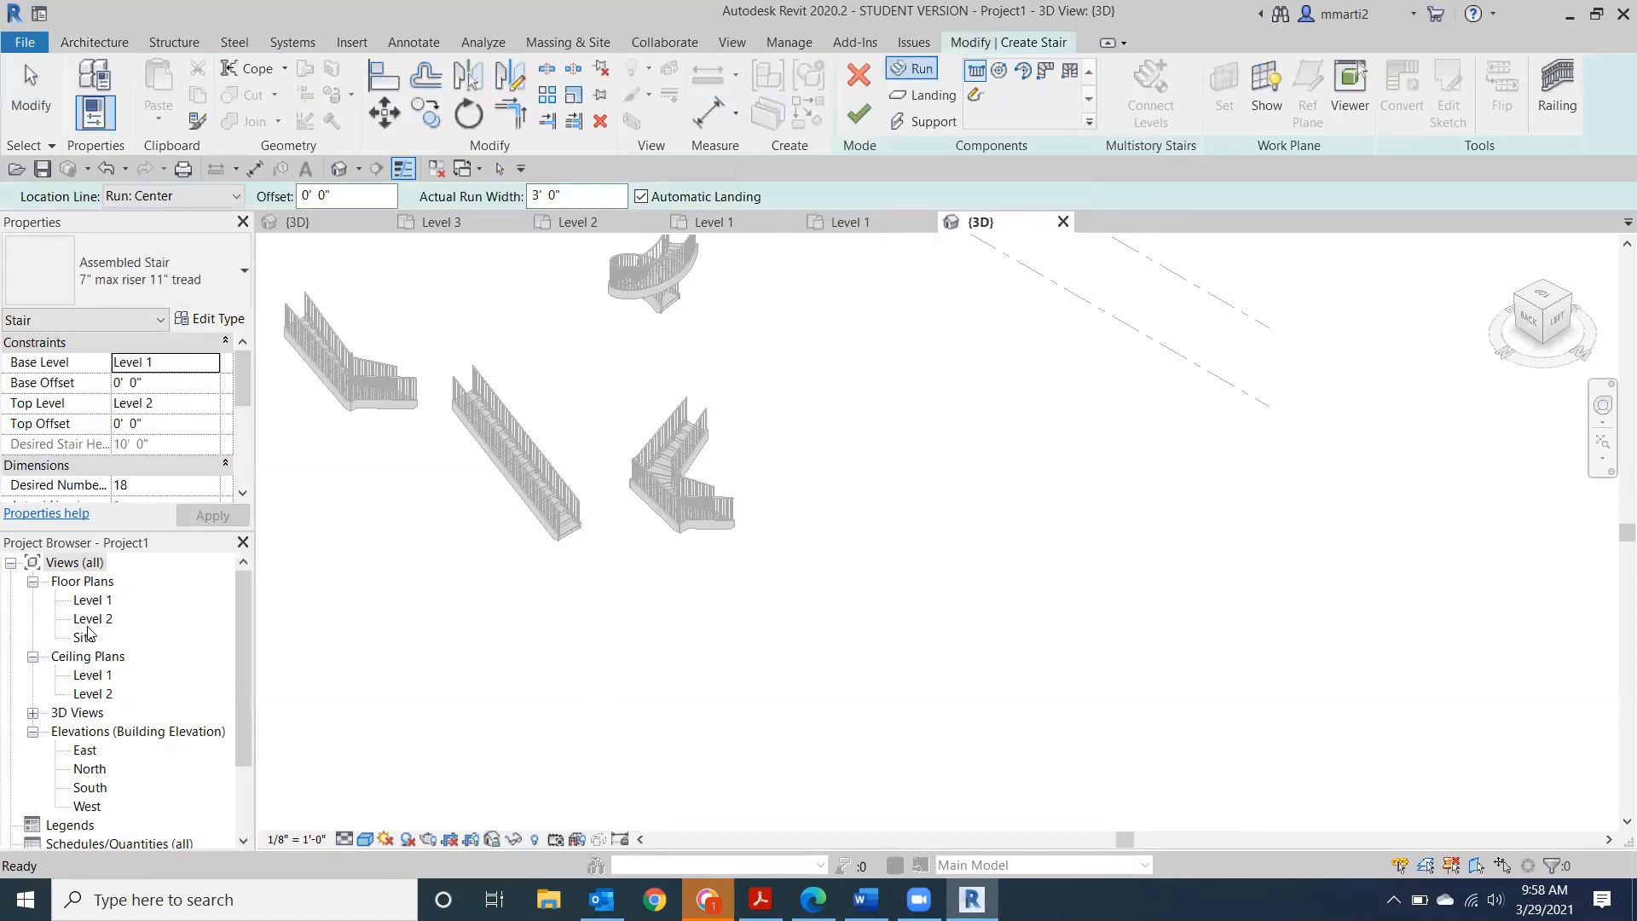
{"action": "double_click", "coordinate": [93, 599]}
{"action": "middle_click_drag", "start_coordinate": [984, 422], "coordinate": [654, 560]}
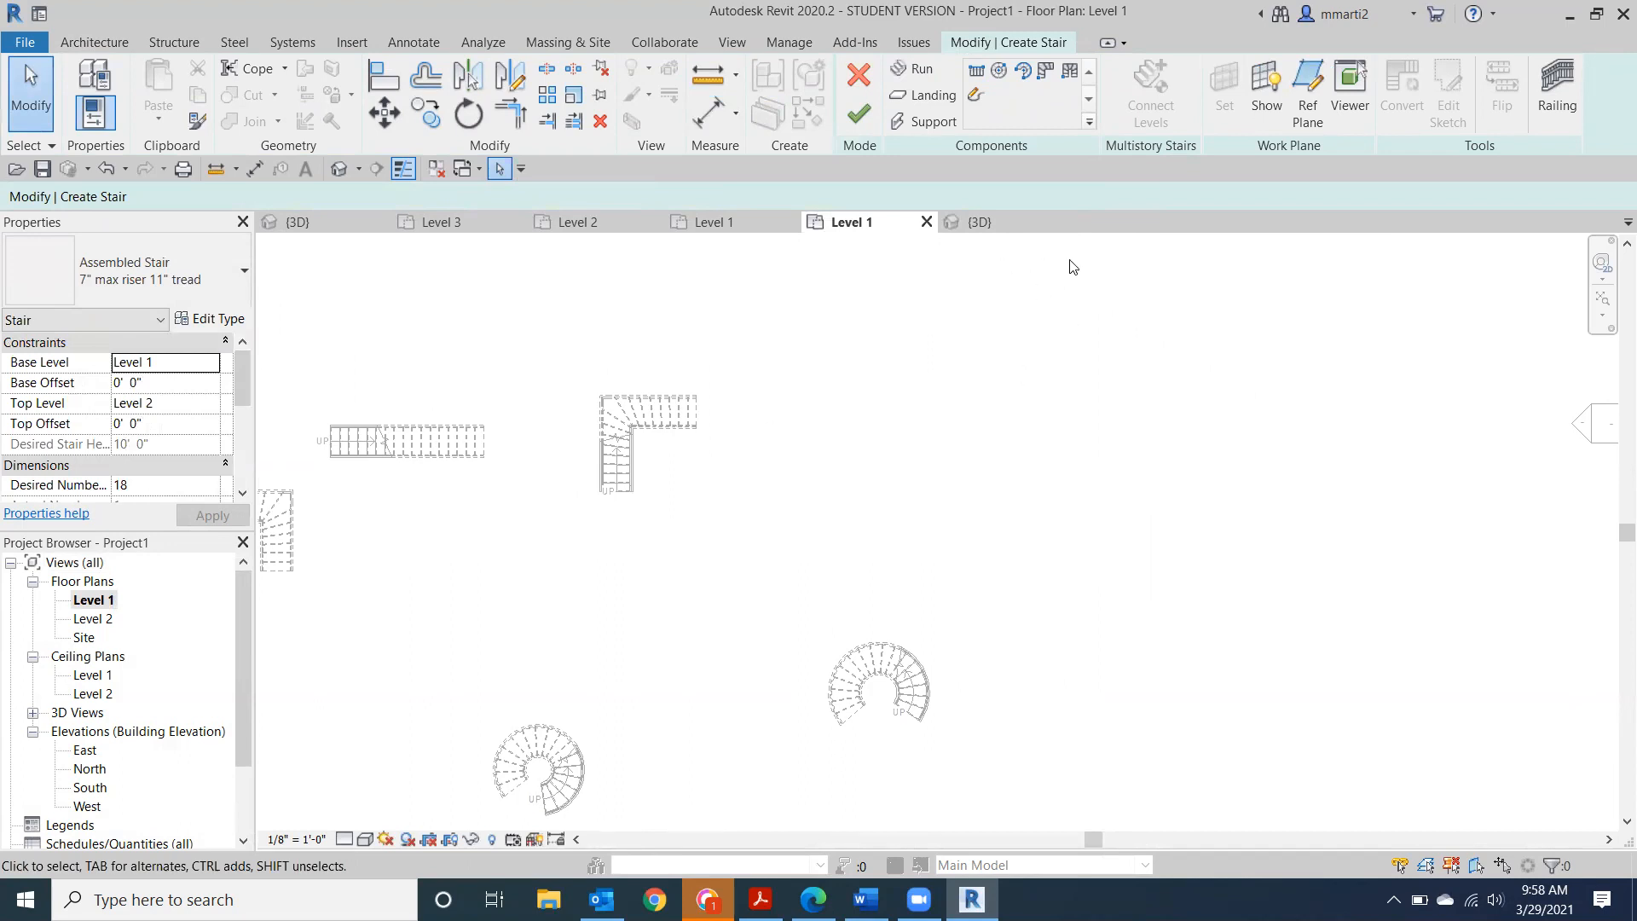
{"action": "left_click", "coordinate": [977, 74]}
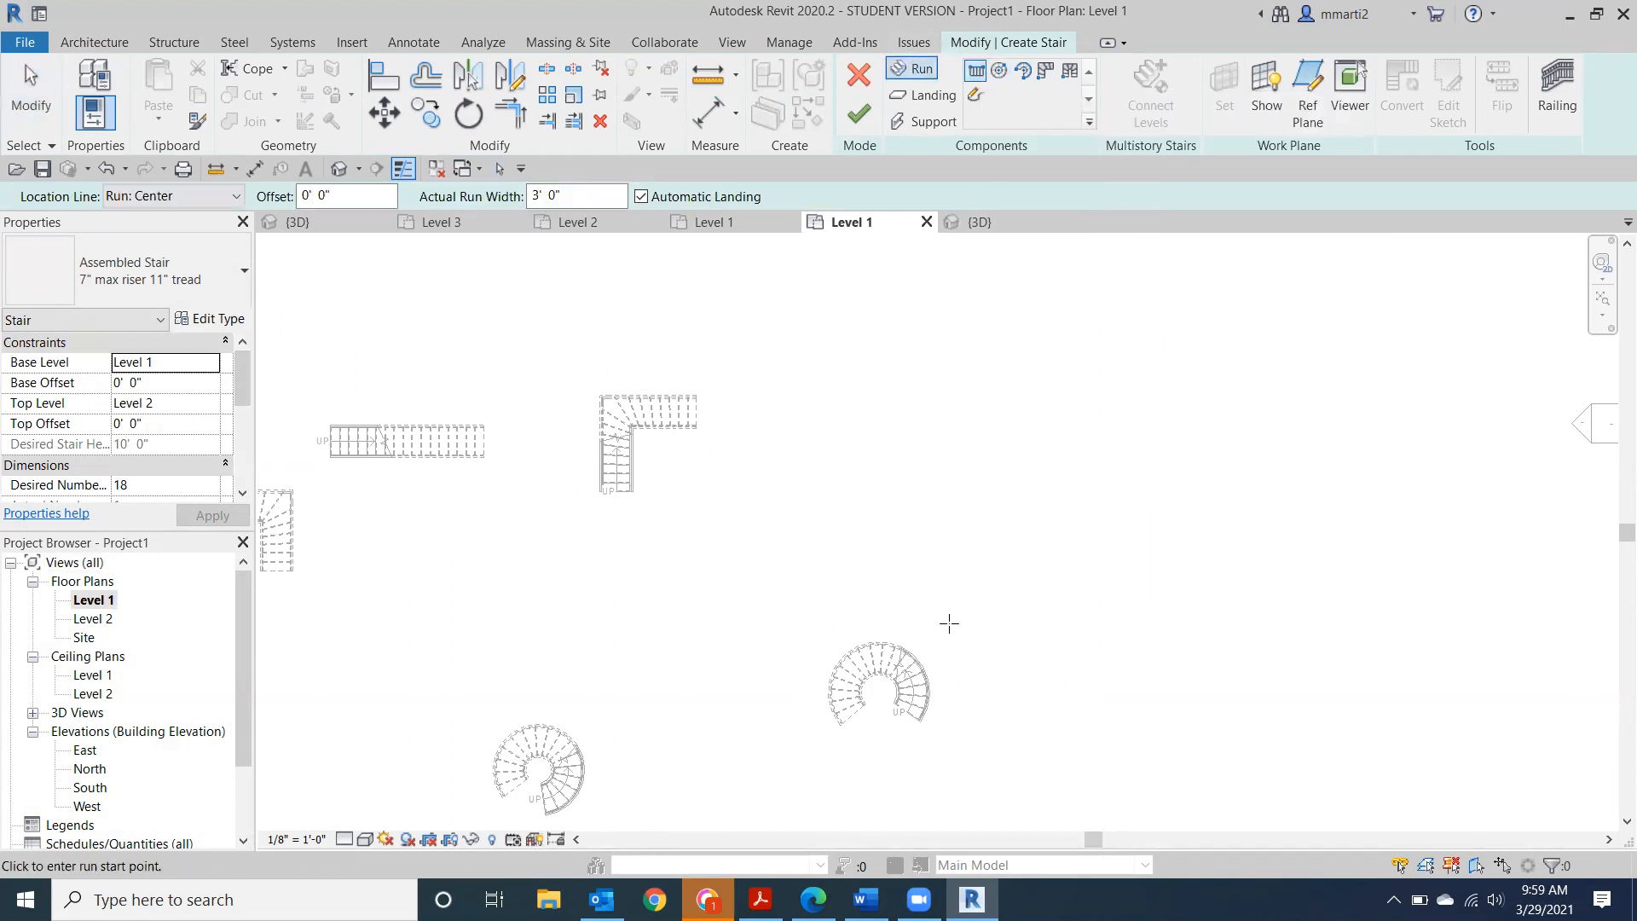
{"action": "left_click", "coordinate": [926, 548]}
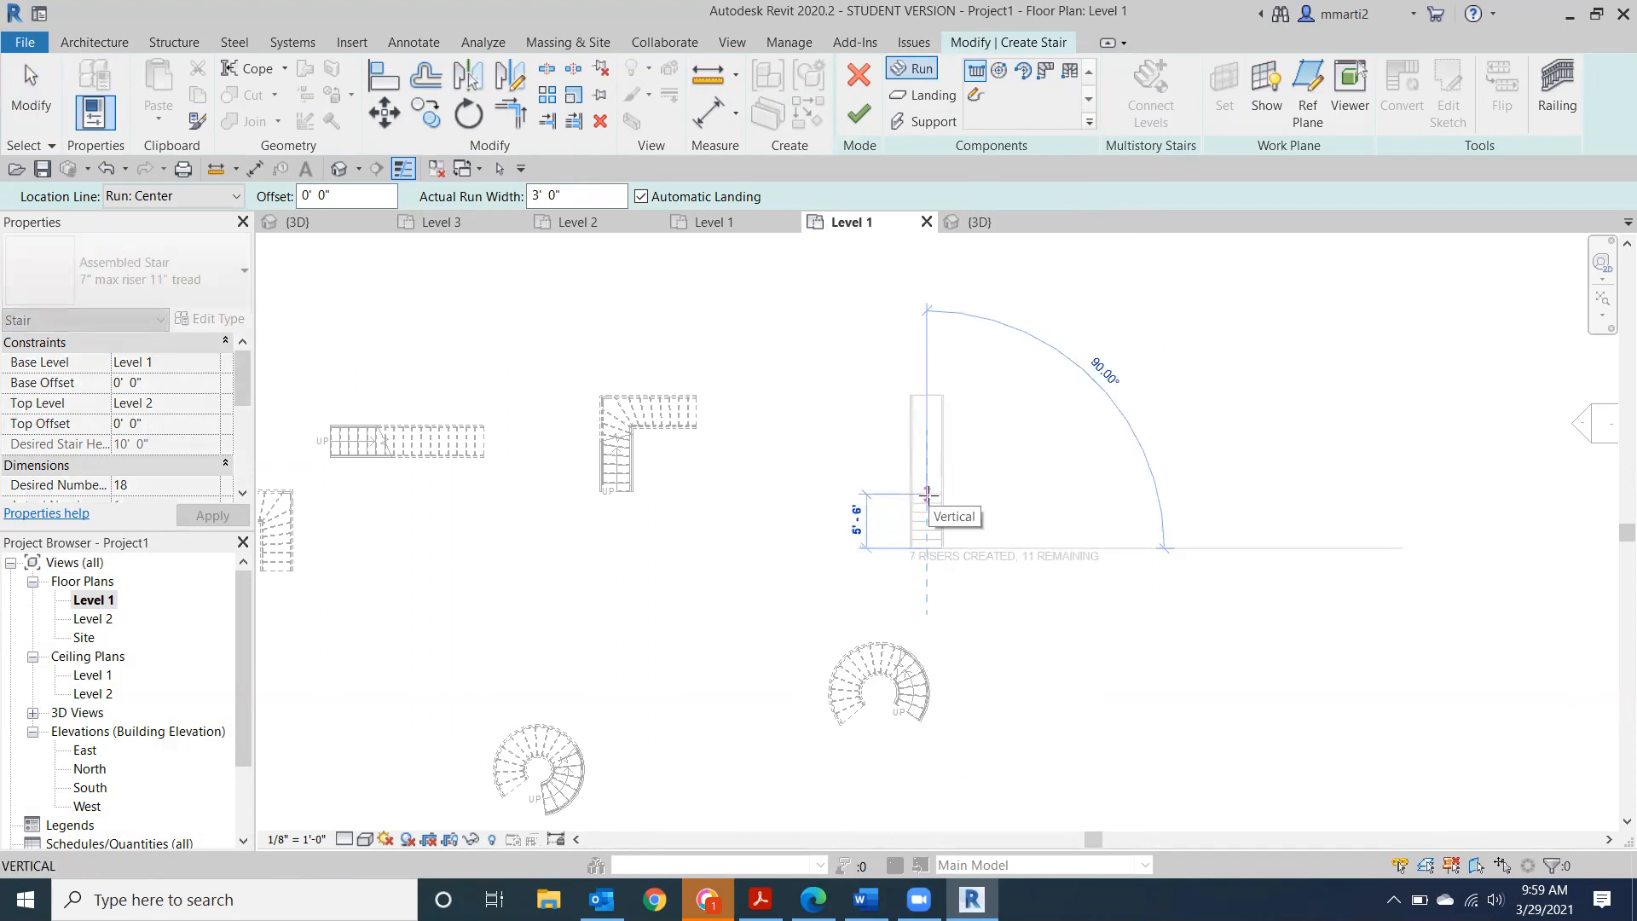
{"action": "scroll", "coordinate": [926, 495], "scroll_direction": "up", "scroll_amount": 5}
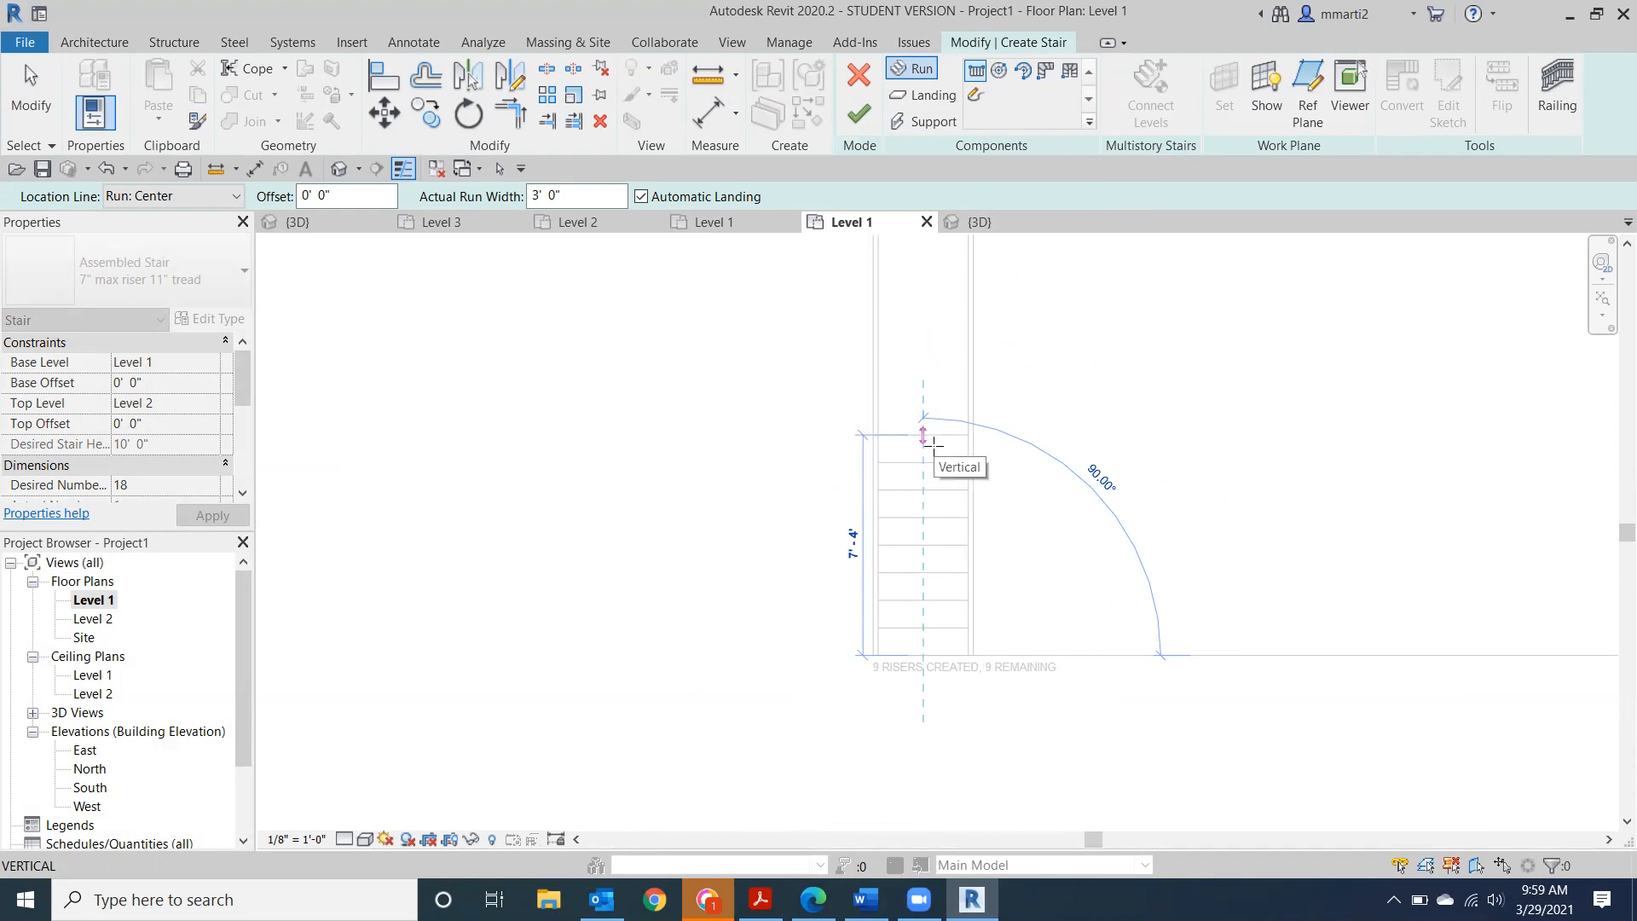
{"action": "left_click", "coordinate": [934, 443]}
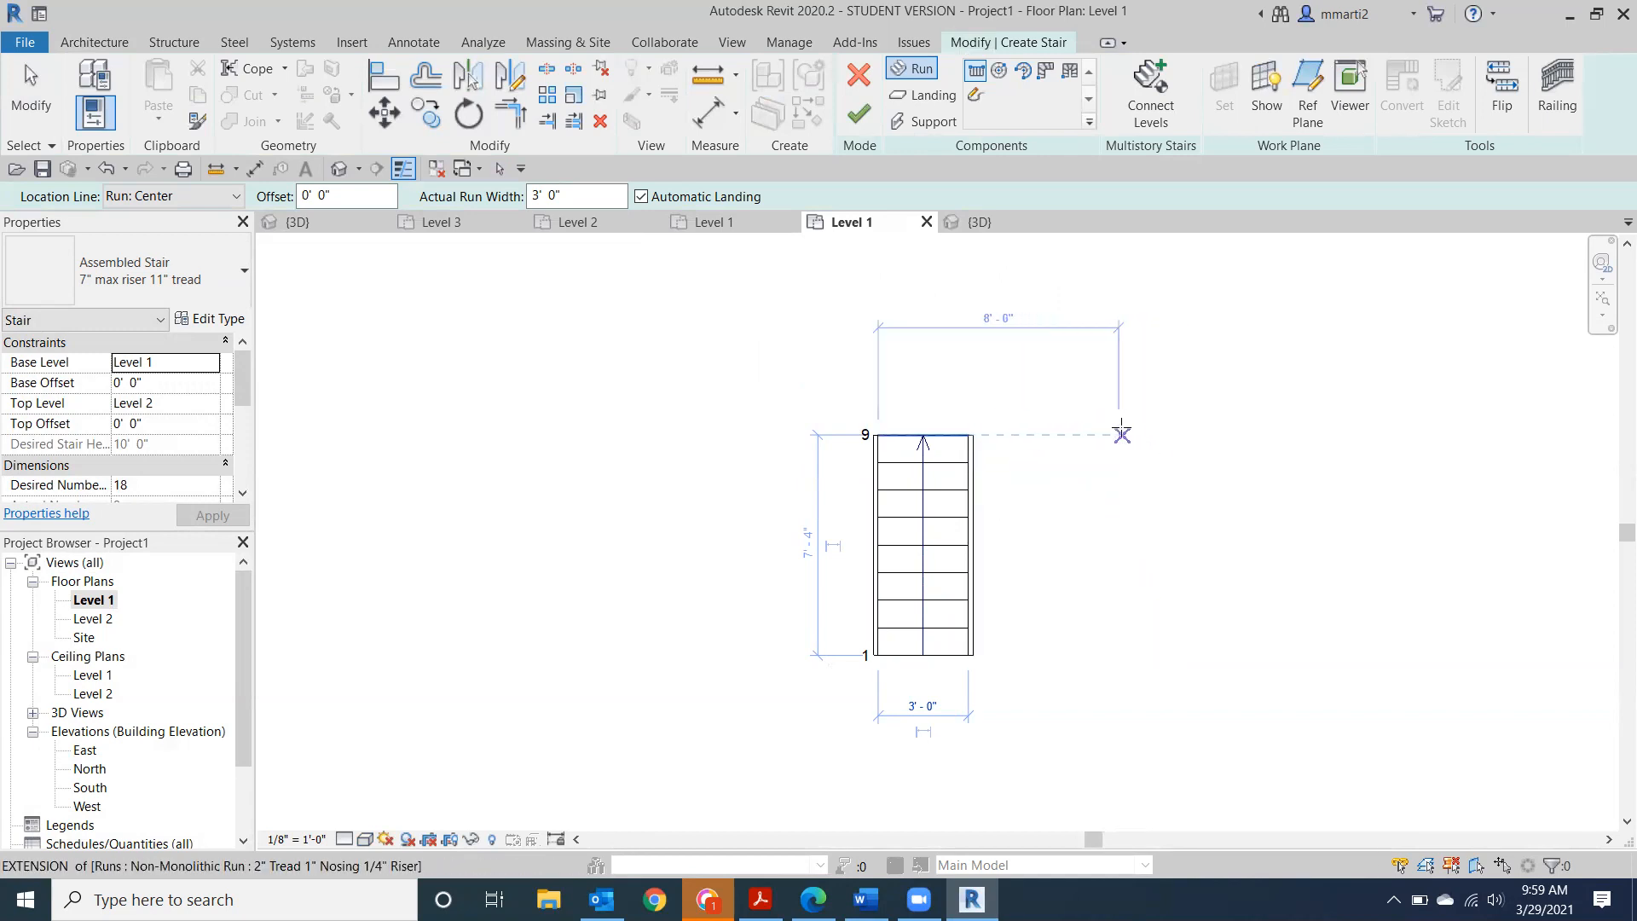
Add the remaining 9 risers as a parallel return run starting 8'-0" from the first run's outer edge, and finish the stair.
{"action": "left_click", "coordinate": [1119, 435]}
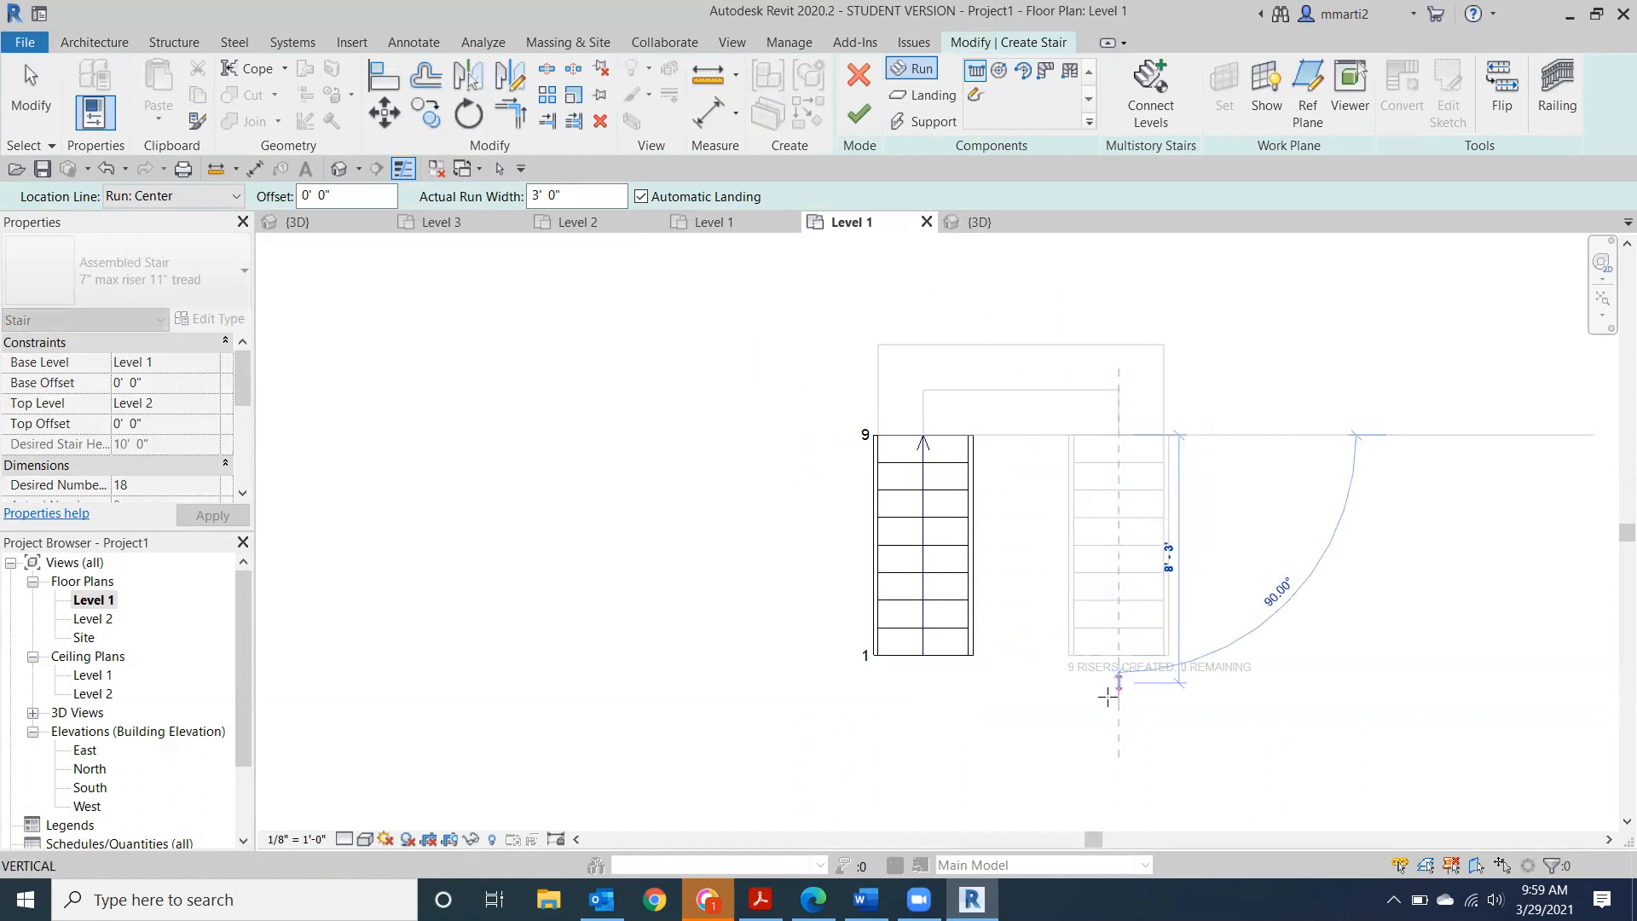
{"action": "left_click", "coordinate": [1117, 655]}
{"action": "key", "text": "Escape"}
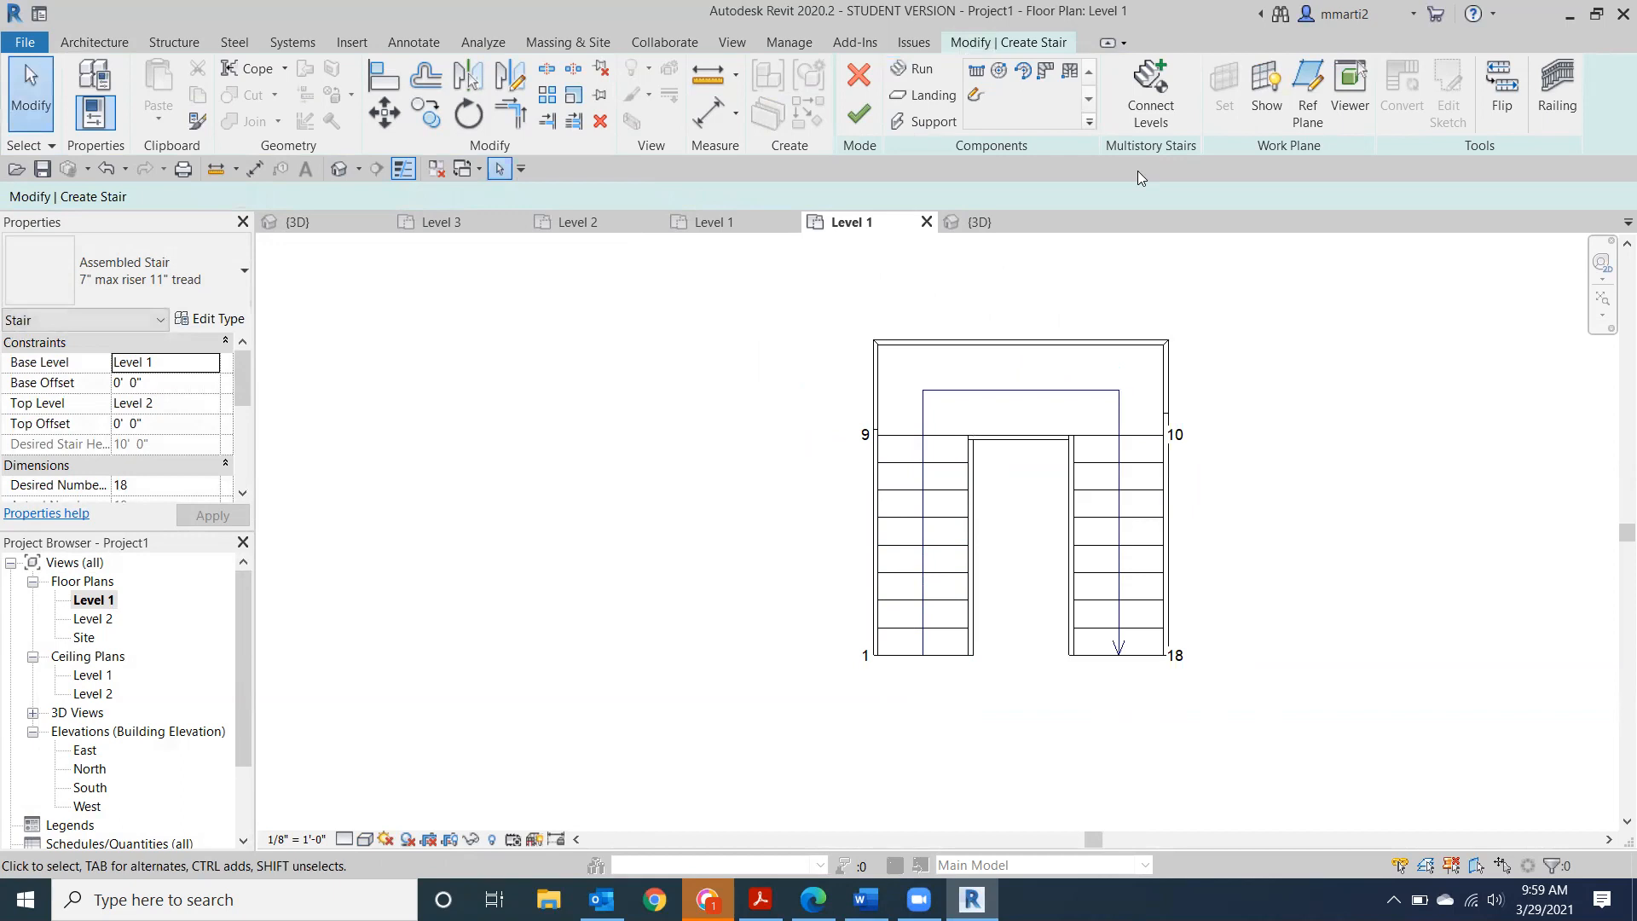
{"action": "left_click", "coordinate": [863, 120]}
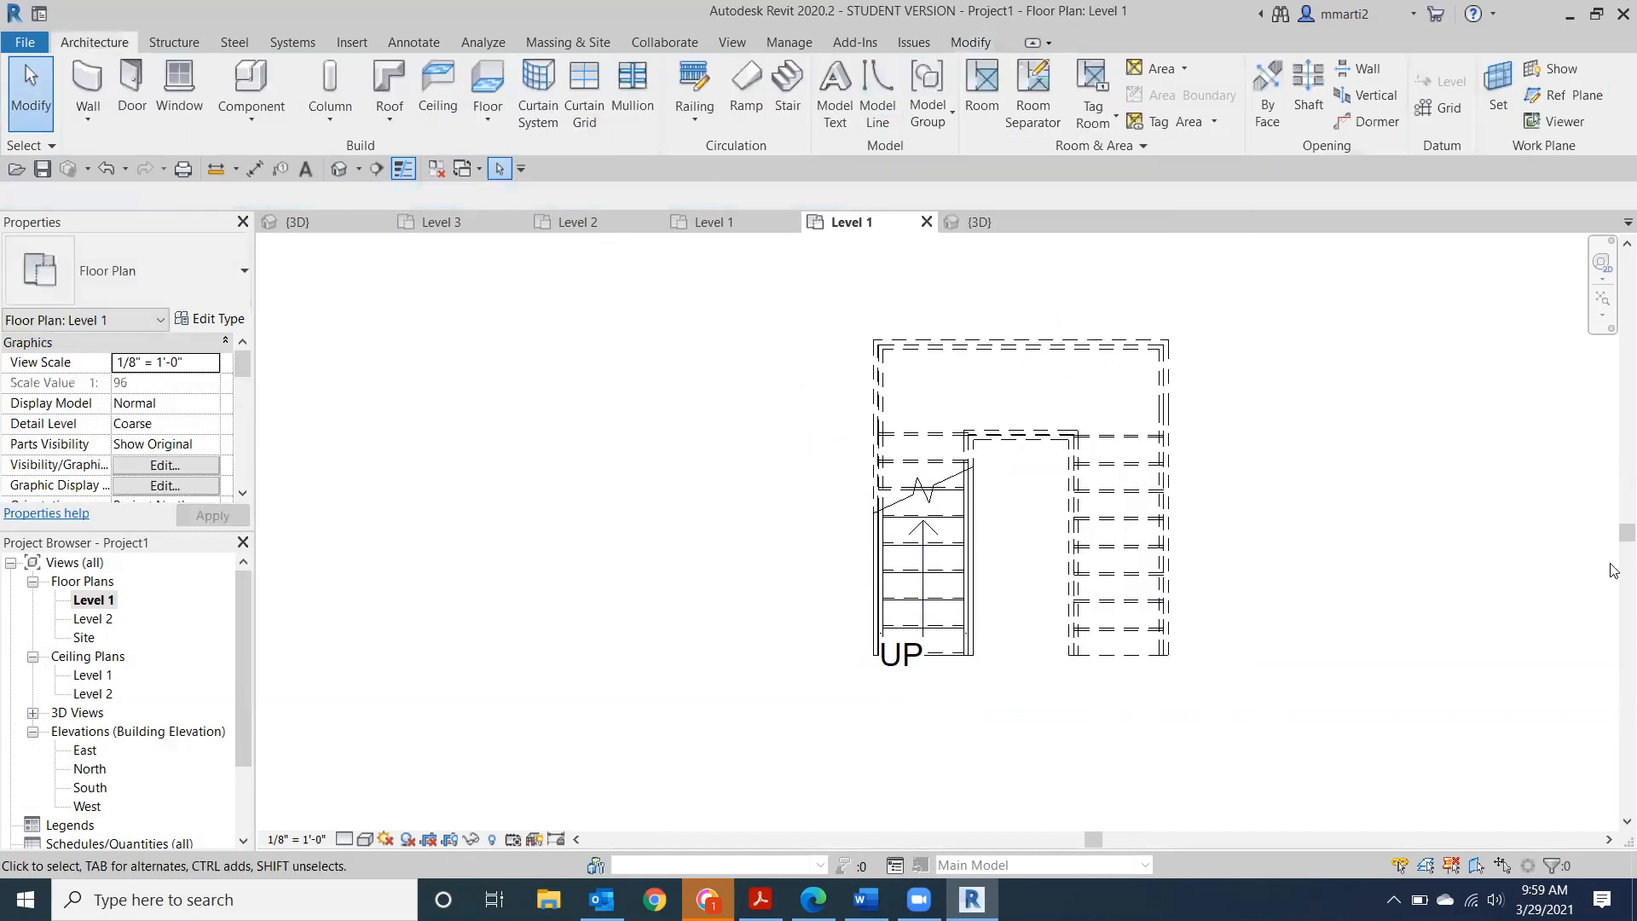
Examine the new U-shaped stair's landing and railings up close in the 3D view from the front and from above.
{"action": "left_click", "coordinate": [341, 170]}
{"action": "scroll", "coordinate": [791, 577], "scroll_direction": "up", "scroll_amount": 1}
{"action": "scroll", "coordinate": [938, 555], "scroll_direction": "down", "scroll_amount": 5}
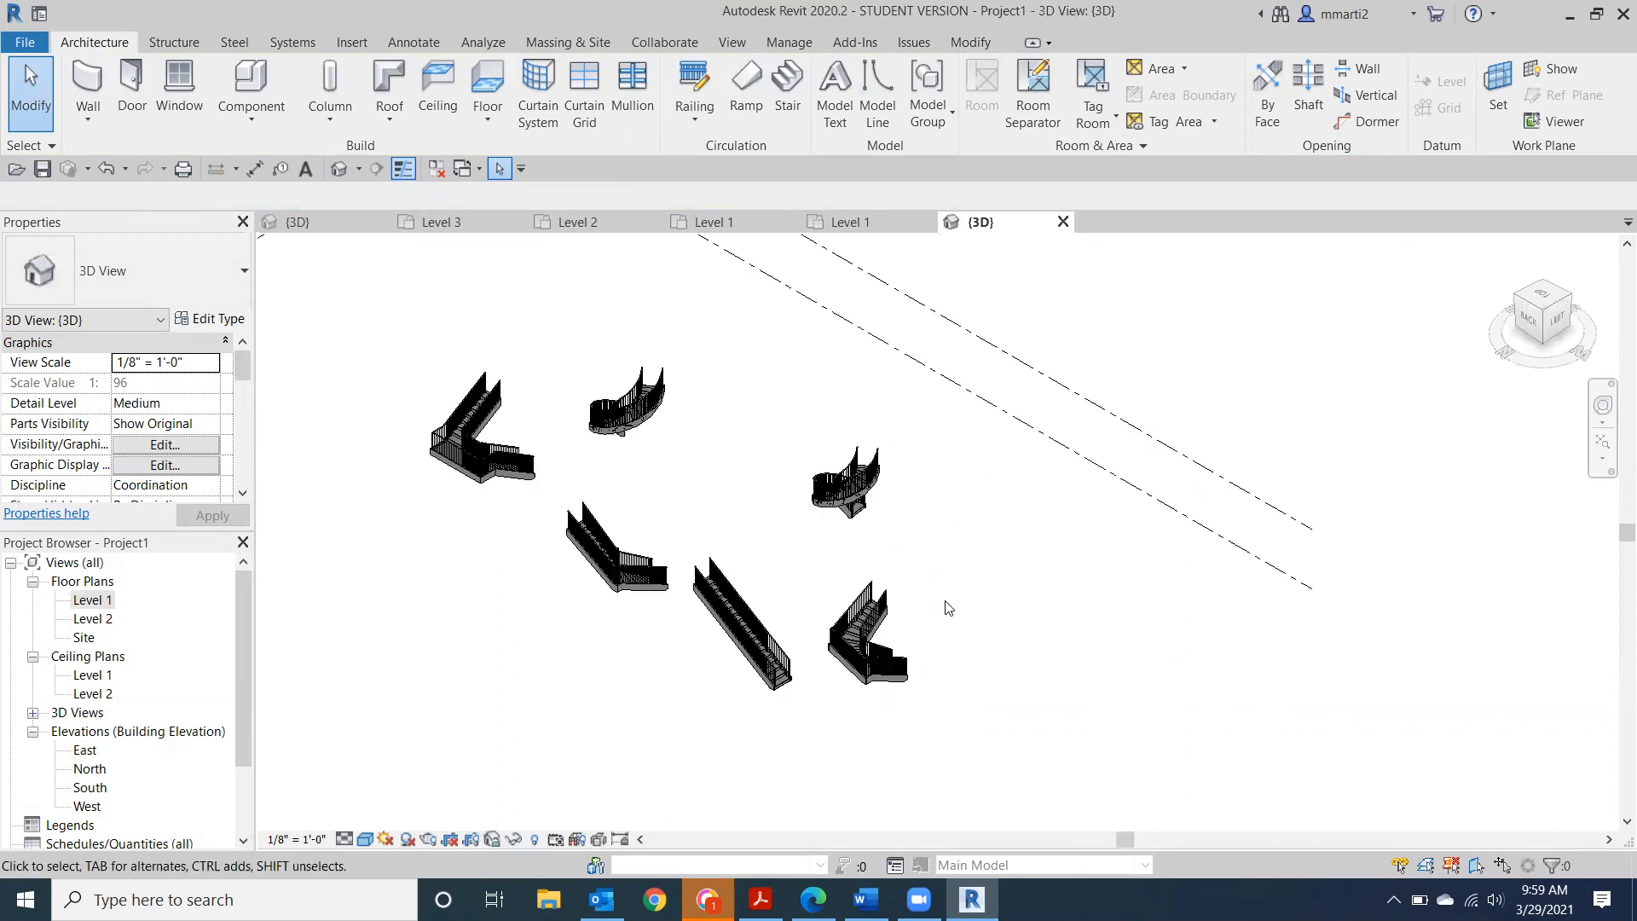
{"action": "left_click", "coordinate": [1545, 288]}
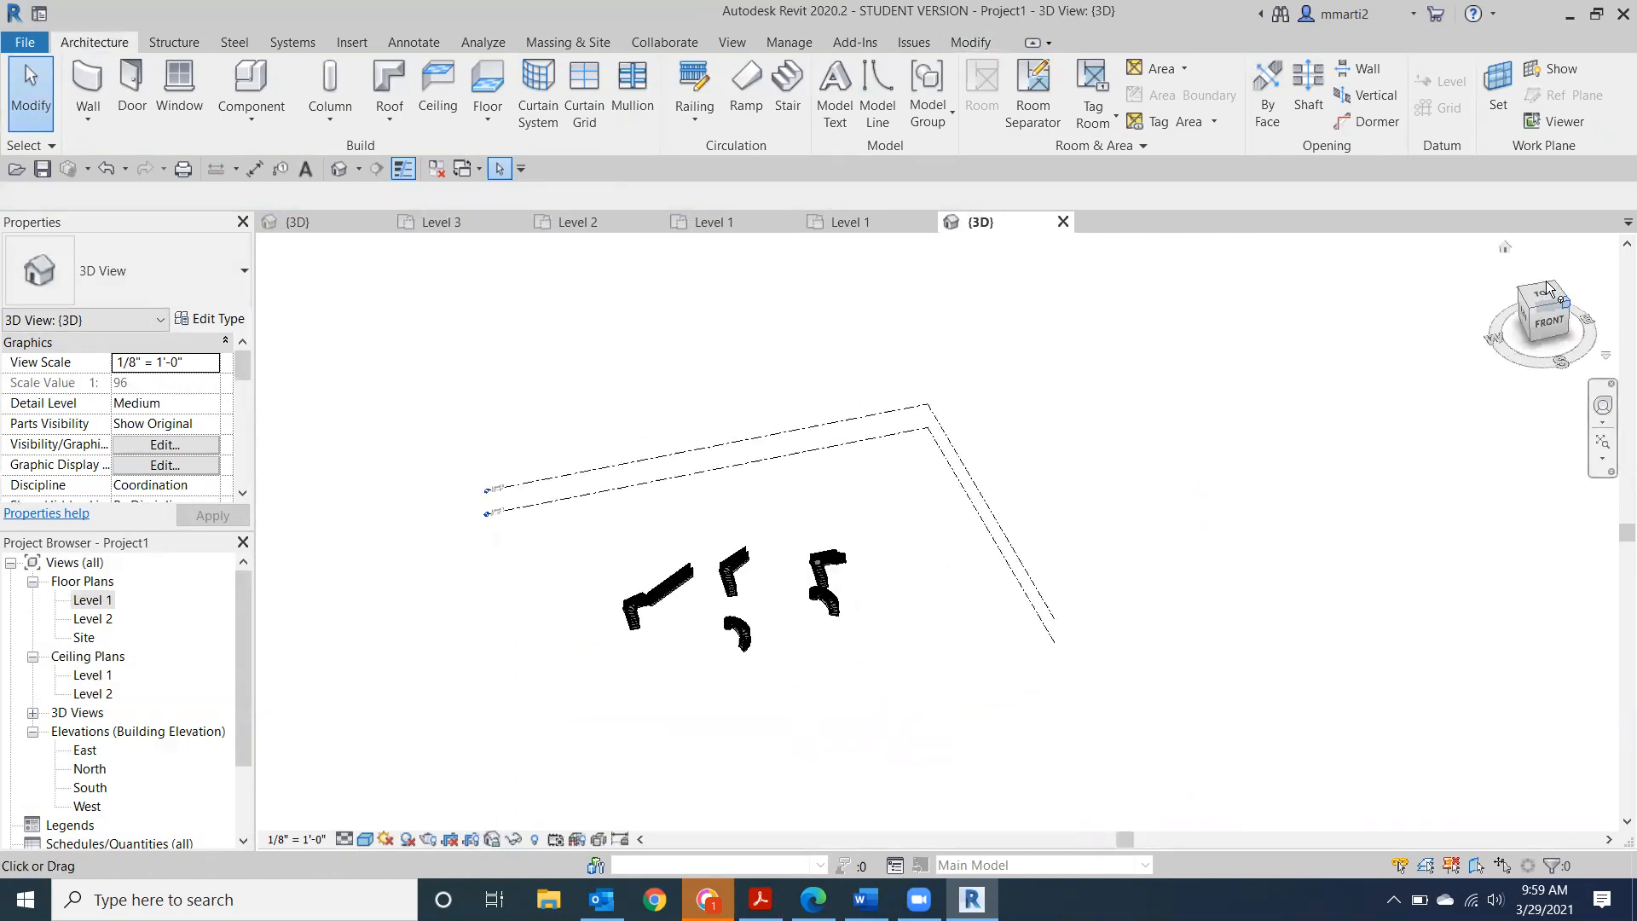
{"action": "scroll", "coordinate": [874, 552], "scroll_direction": "up", "scroll_amount": 4}
{"action": "scroll", "coordinate": [874, 552], "scroll_direction": "up", "scroll_amount": 3}
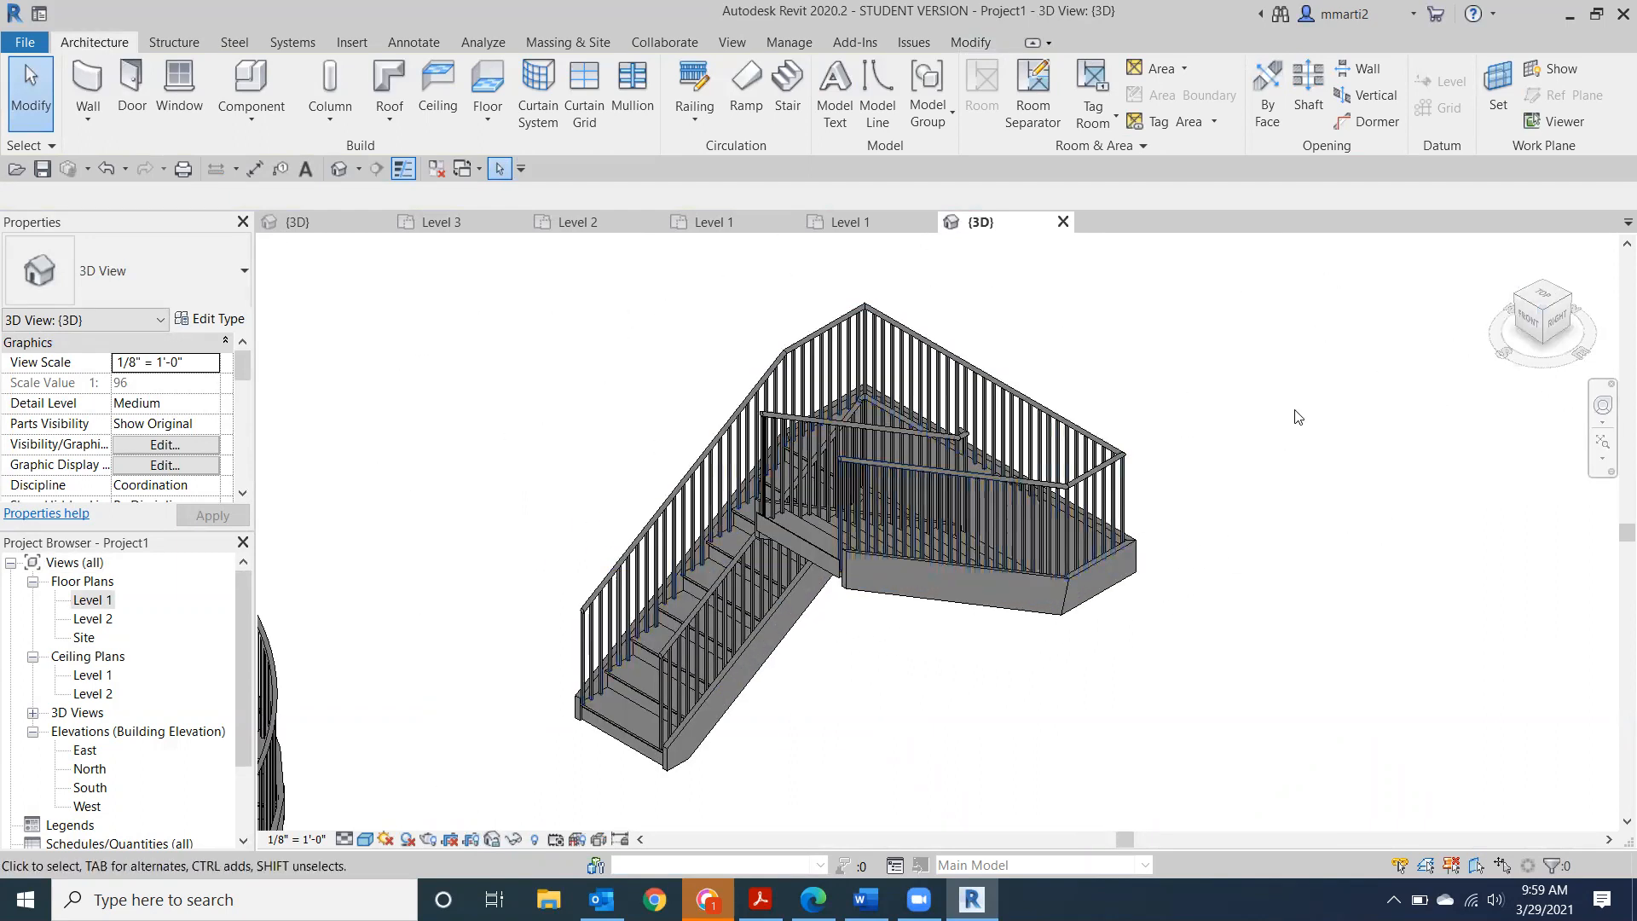
{"action": "left_click_drag", "start_coordinate": [1541, 317], "coordinate": [1559, 368]}
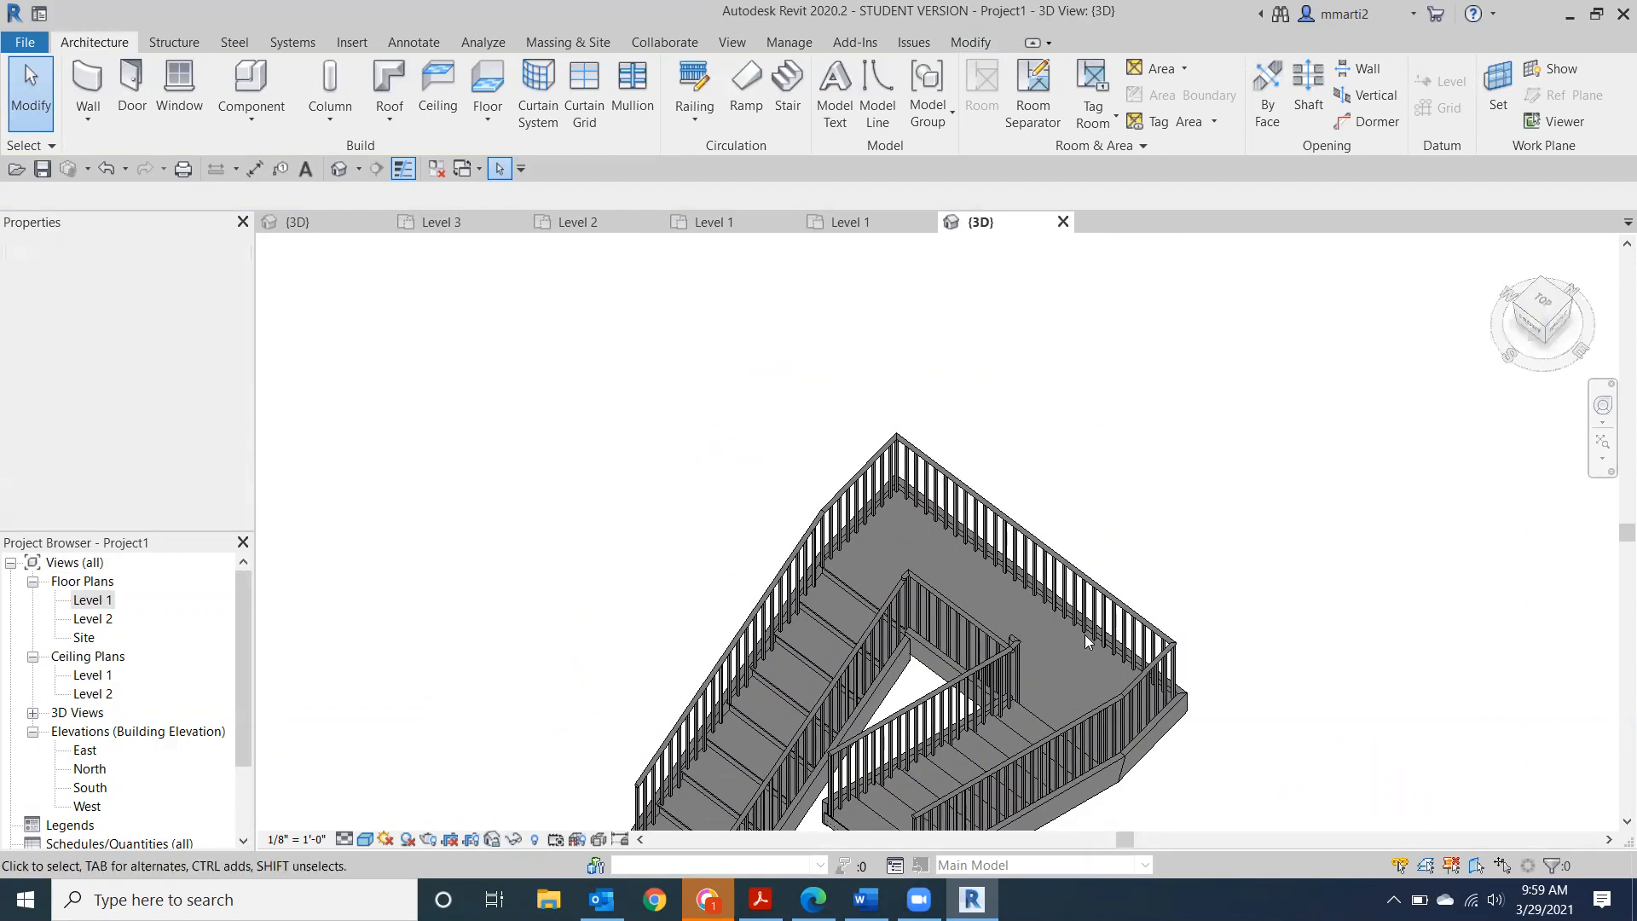
{"action": "middle_click_drag", "start_coordinate": [946, 609], "coordinate": [937, 400]}
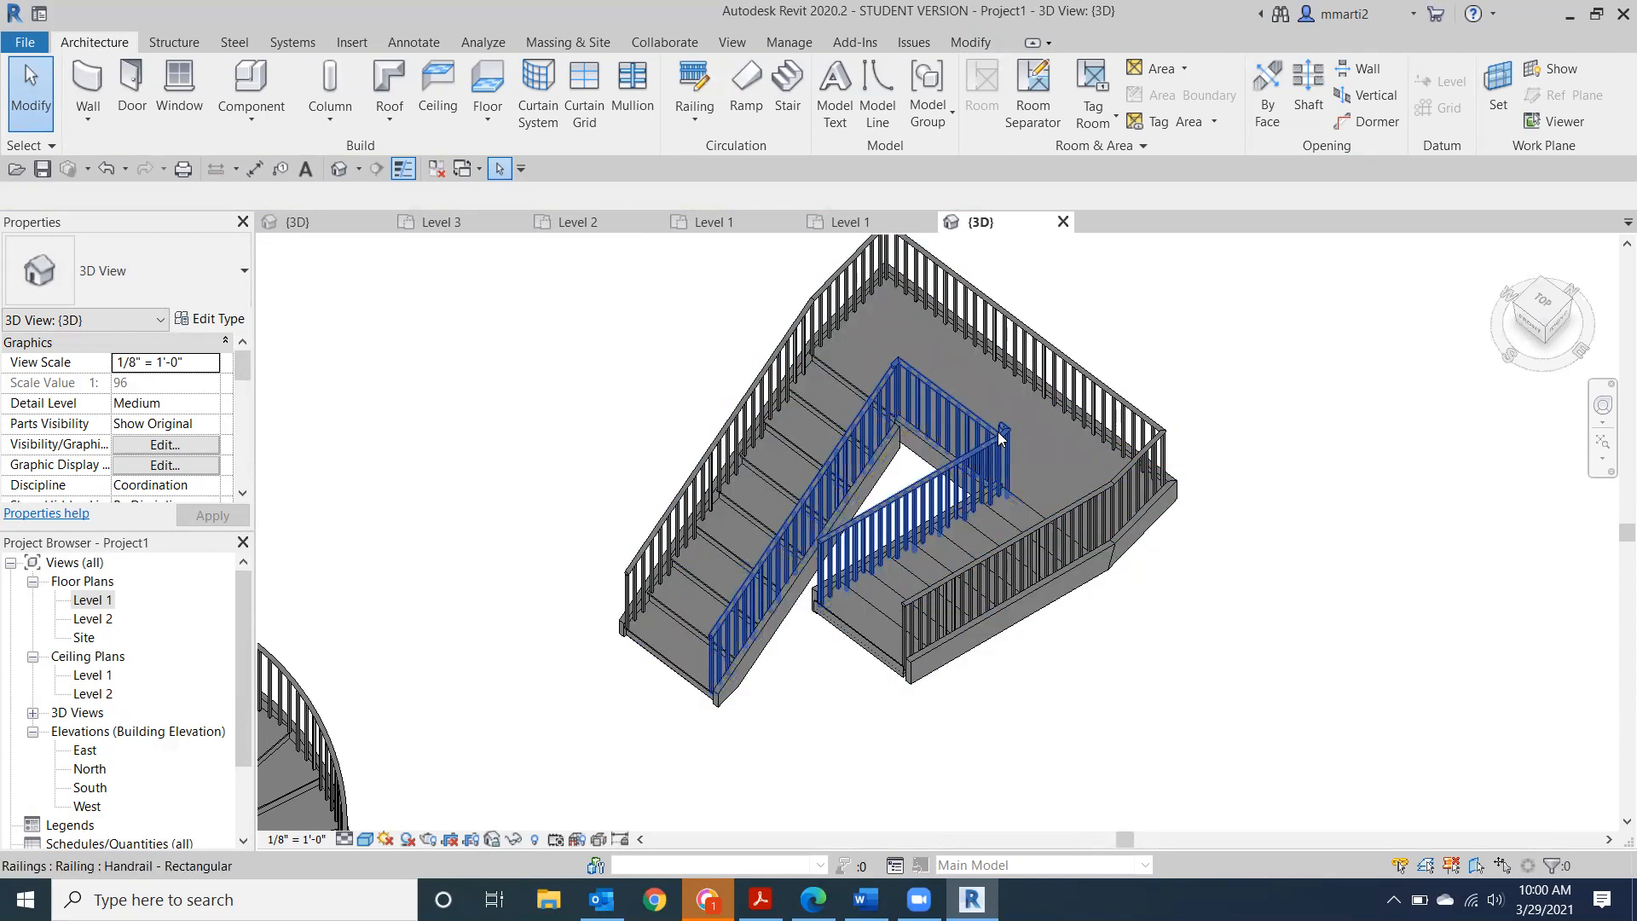
Return to the Level 1 plan and draw a new 7'-4" stair run with 9 risers to the right of the U-shaped landing stair.
{"action": "left_click", "coordinate": [89, 599]}
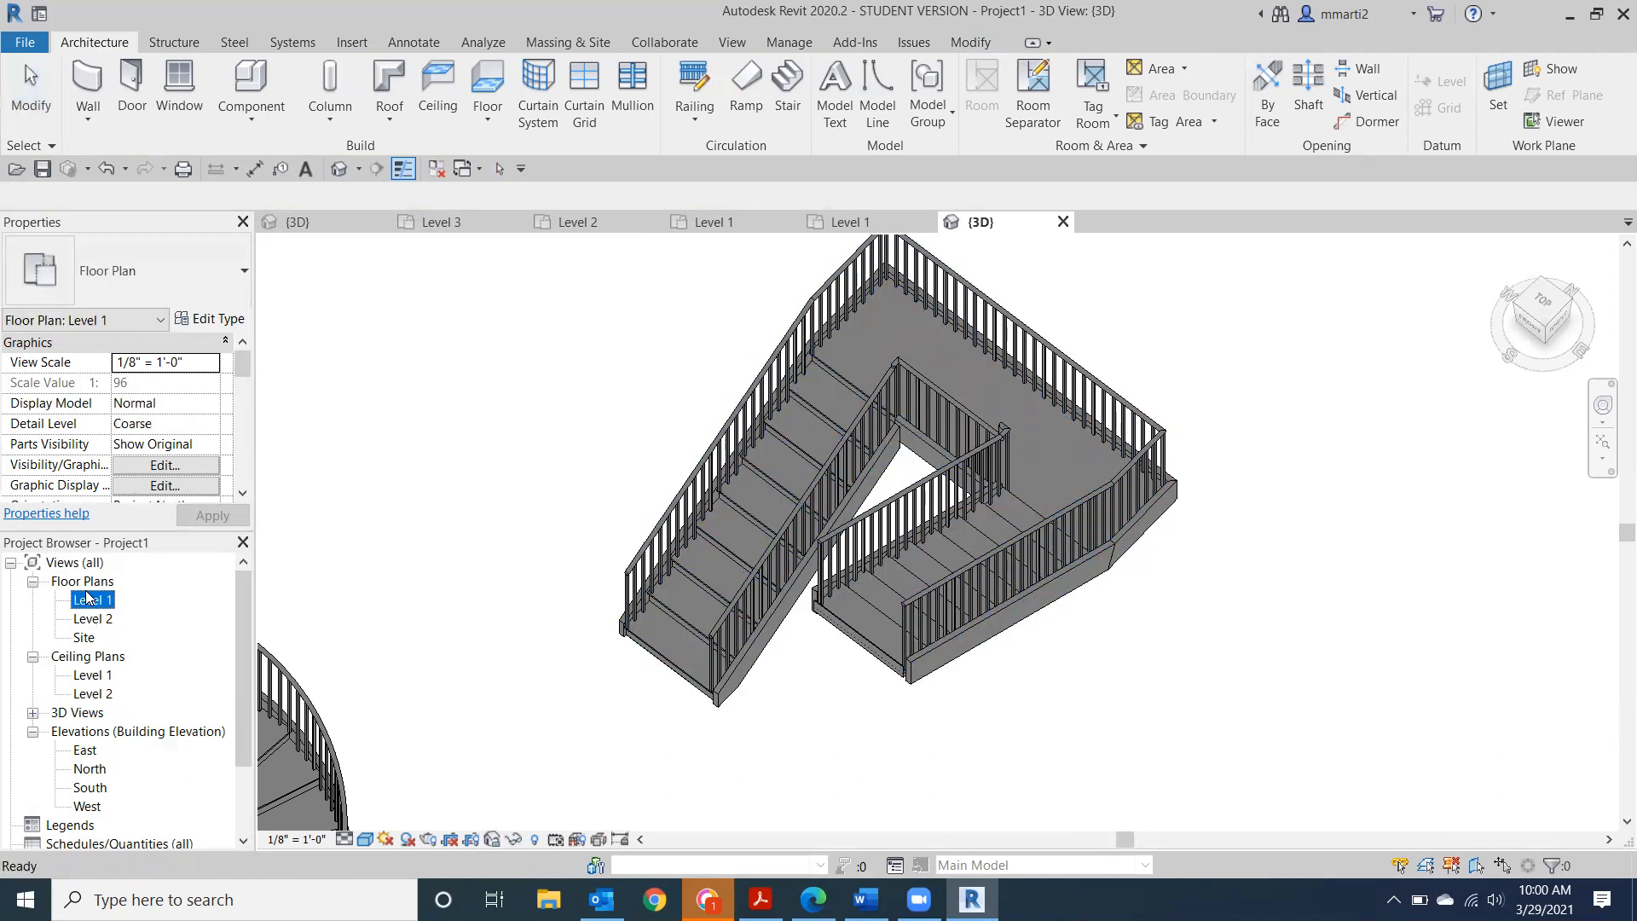
{"action": "double_click", "coordinate": [91, 600]}
{"action": "middle_click_drag", "start_coordinate": [839, 554], "coordinate": [404, 568]}
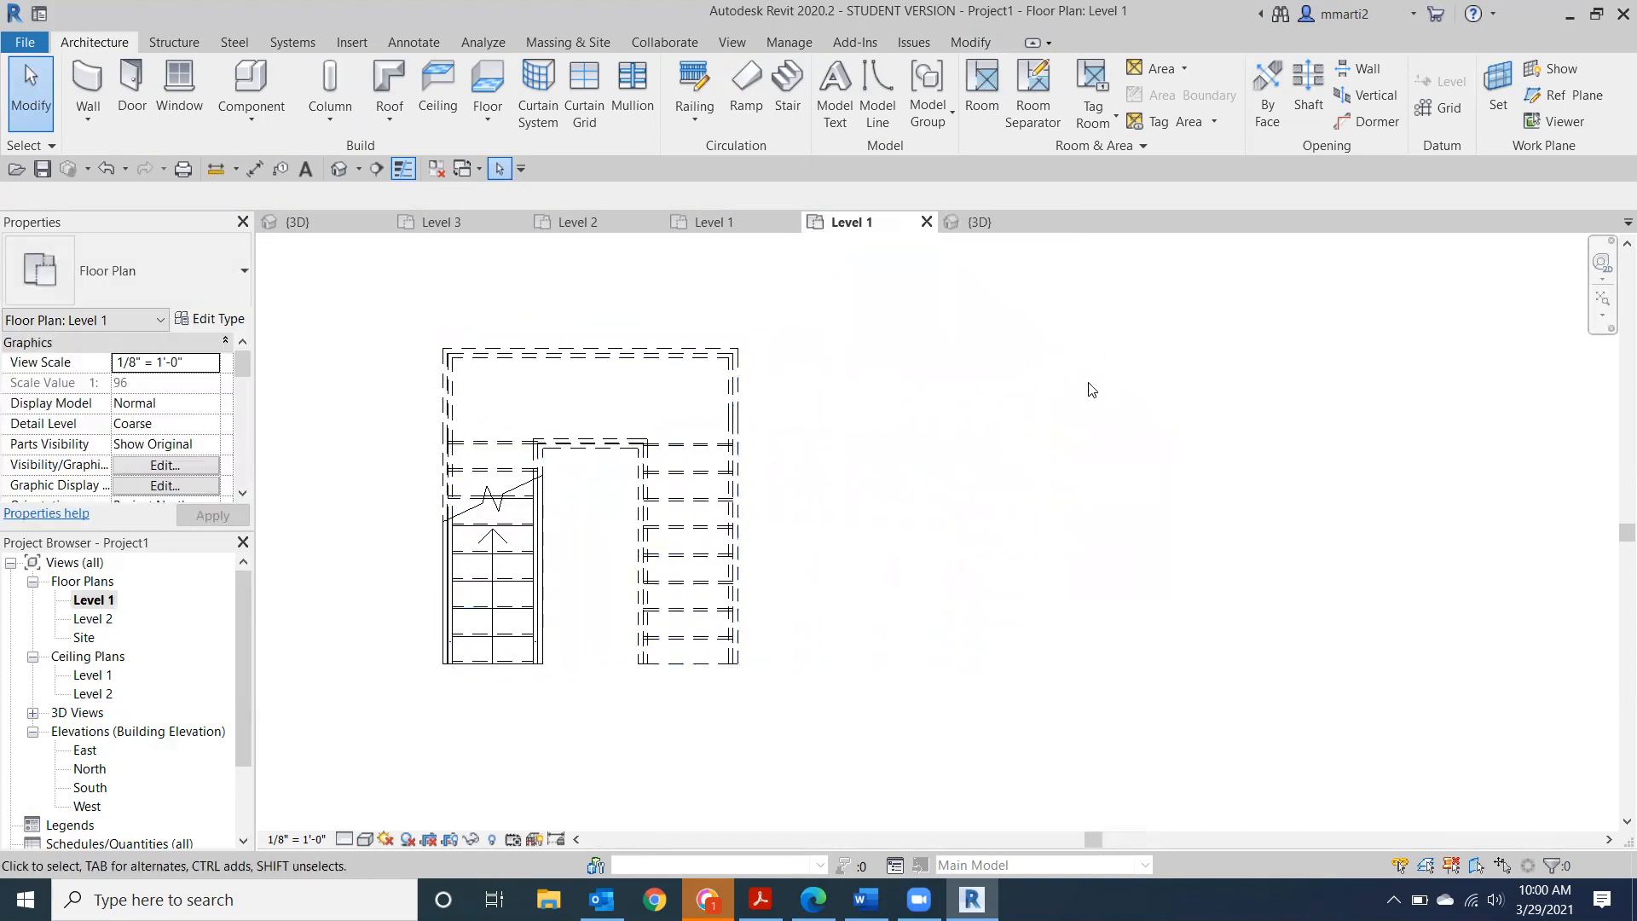
{"action": "scroll", "coordinate": [1088, 383], "scroll_direction": "up", "scroll_amount": 1}
{"action": "scroll", "coordinate": [1000, 383], "scroll_direction": "down", "scroll_amount": 2}
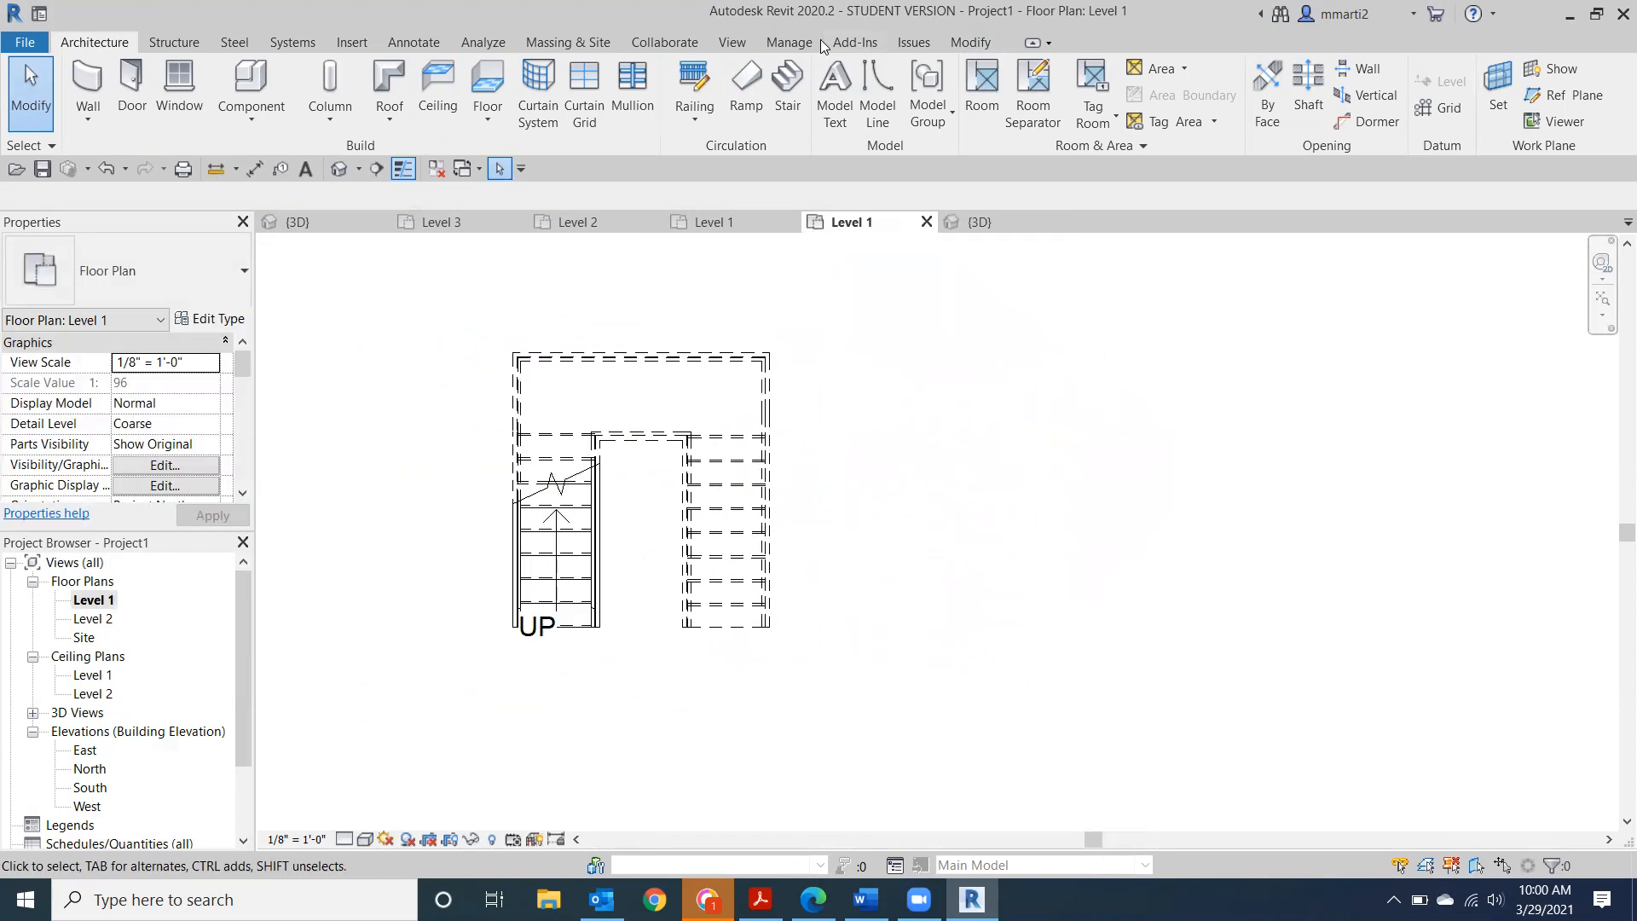
{"action": "middle_click_drag", "start_coordinate": [536, 379], "coordinate": [474, 404]}
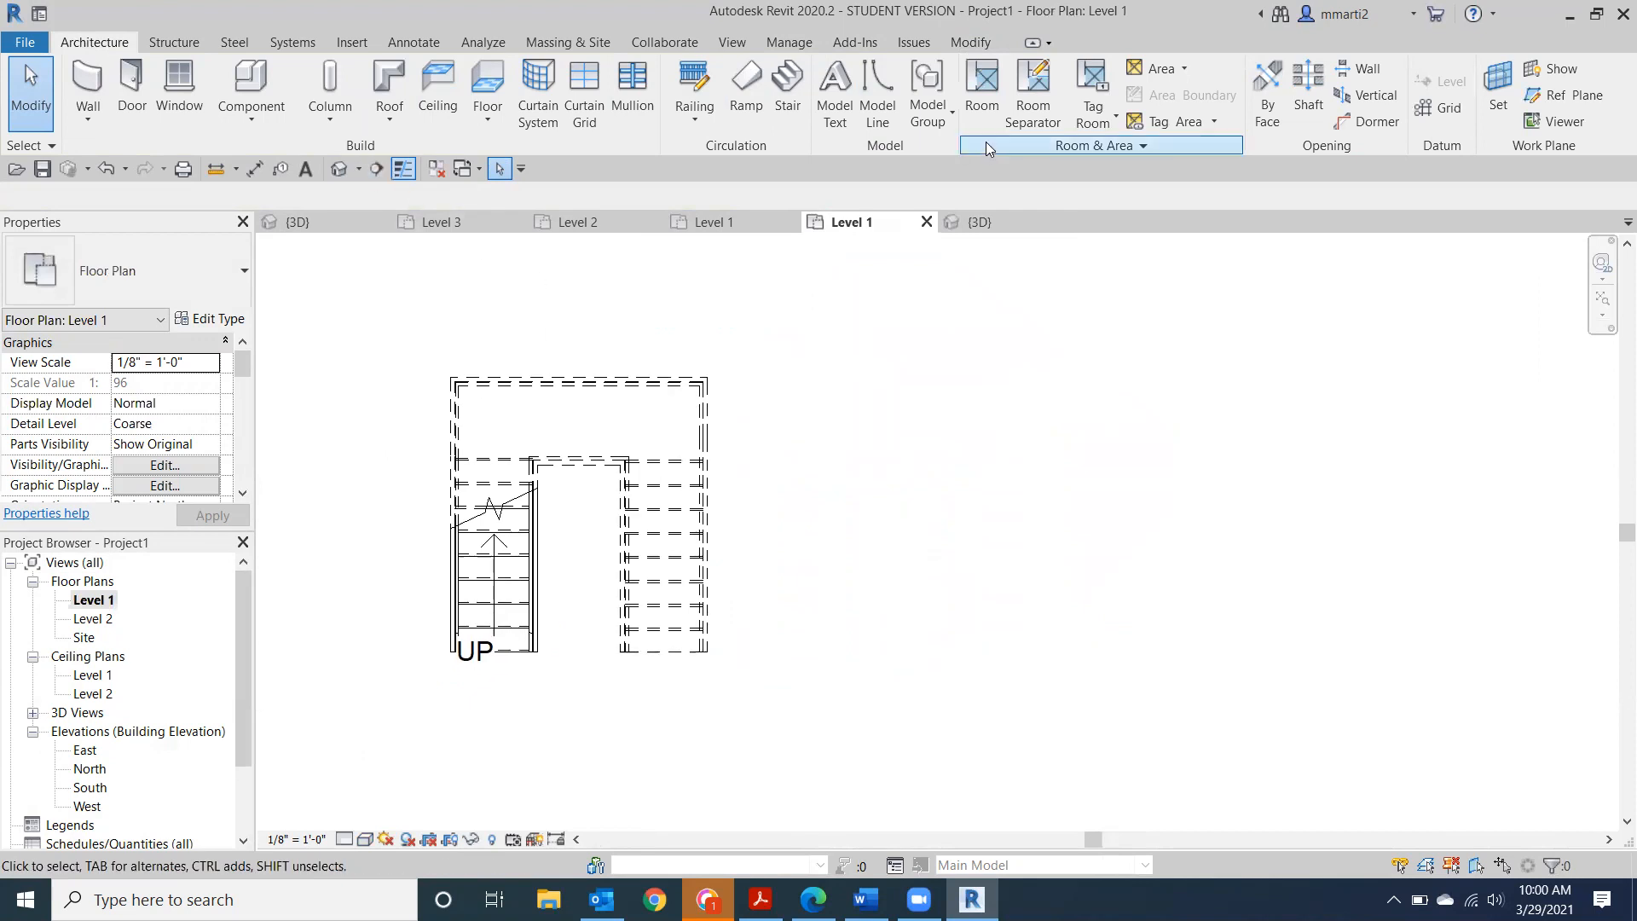
{"action": "left_click", "coordinate": [786, 104]}
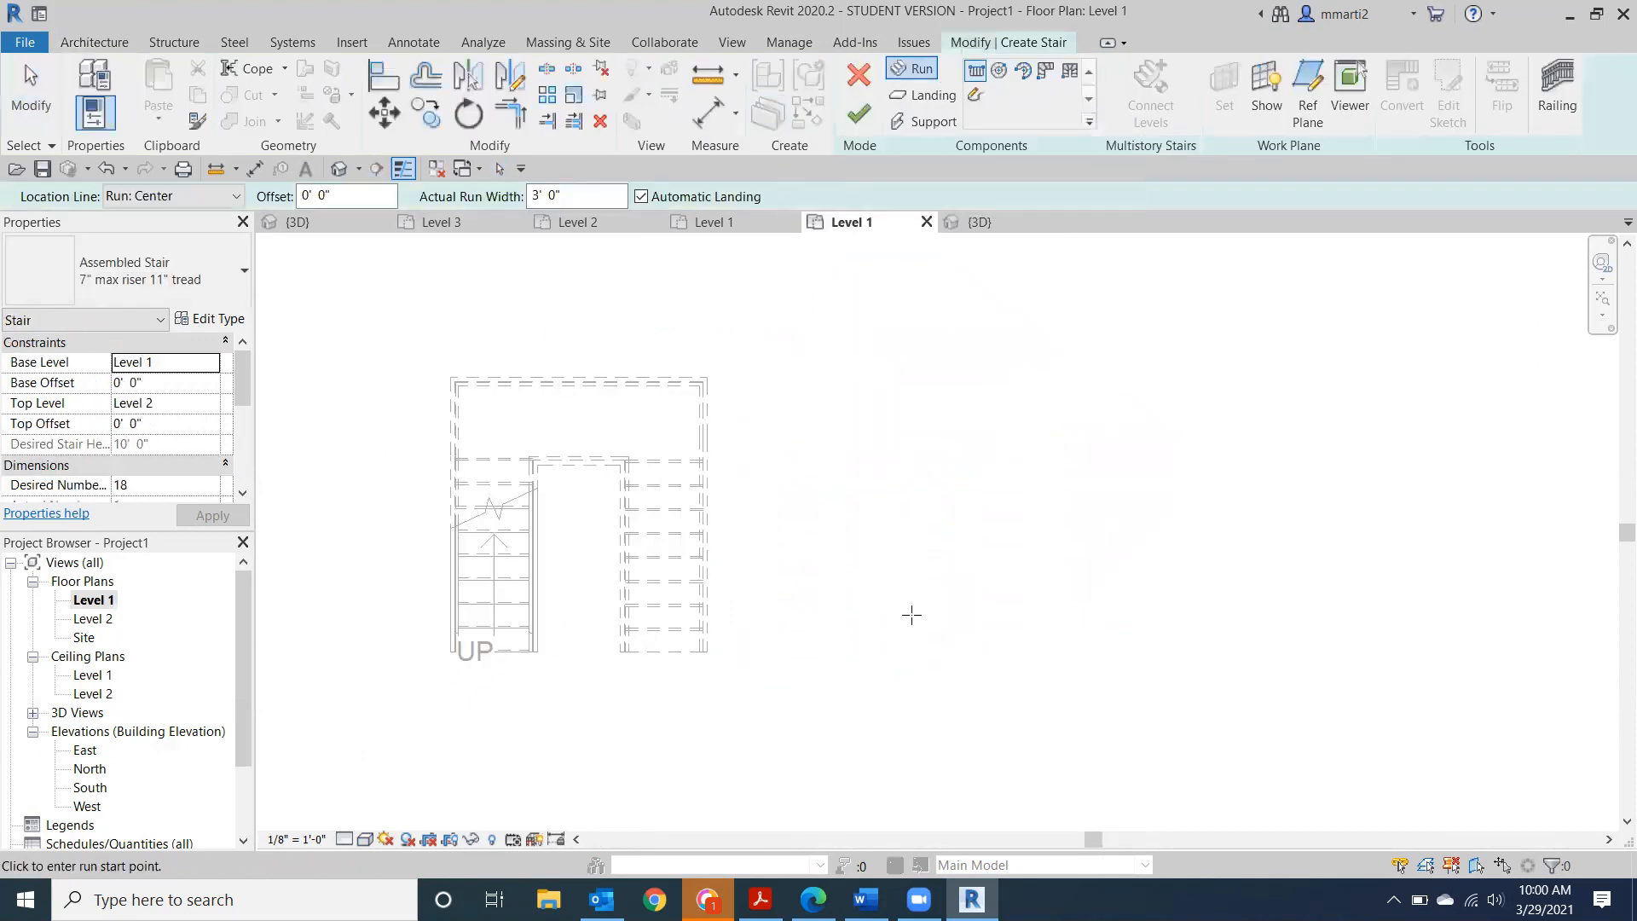
{"action": "left_click", "coordinate": [968, 659]}
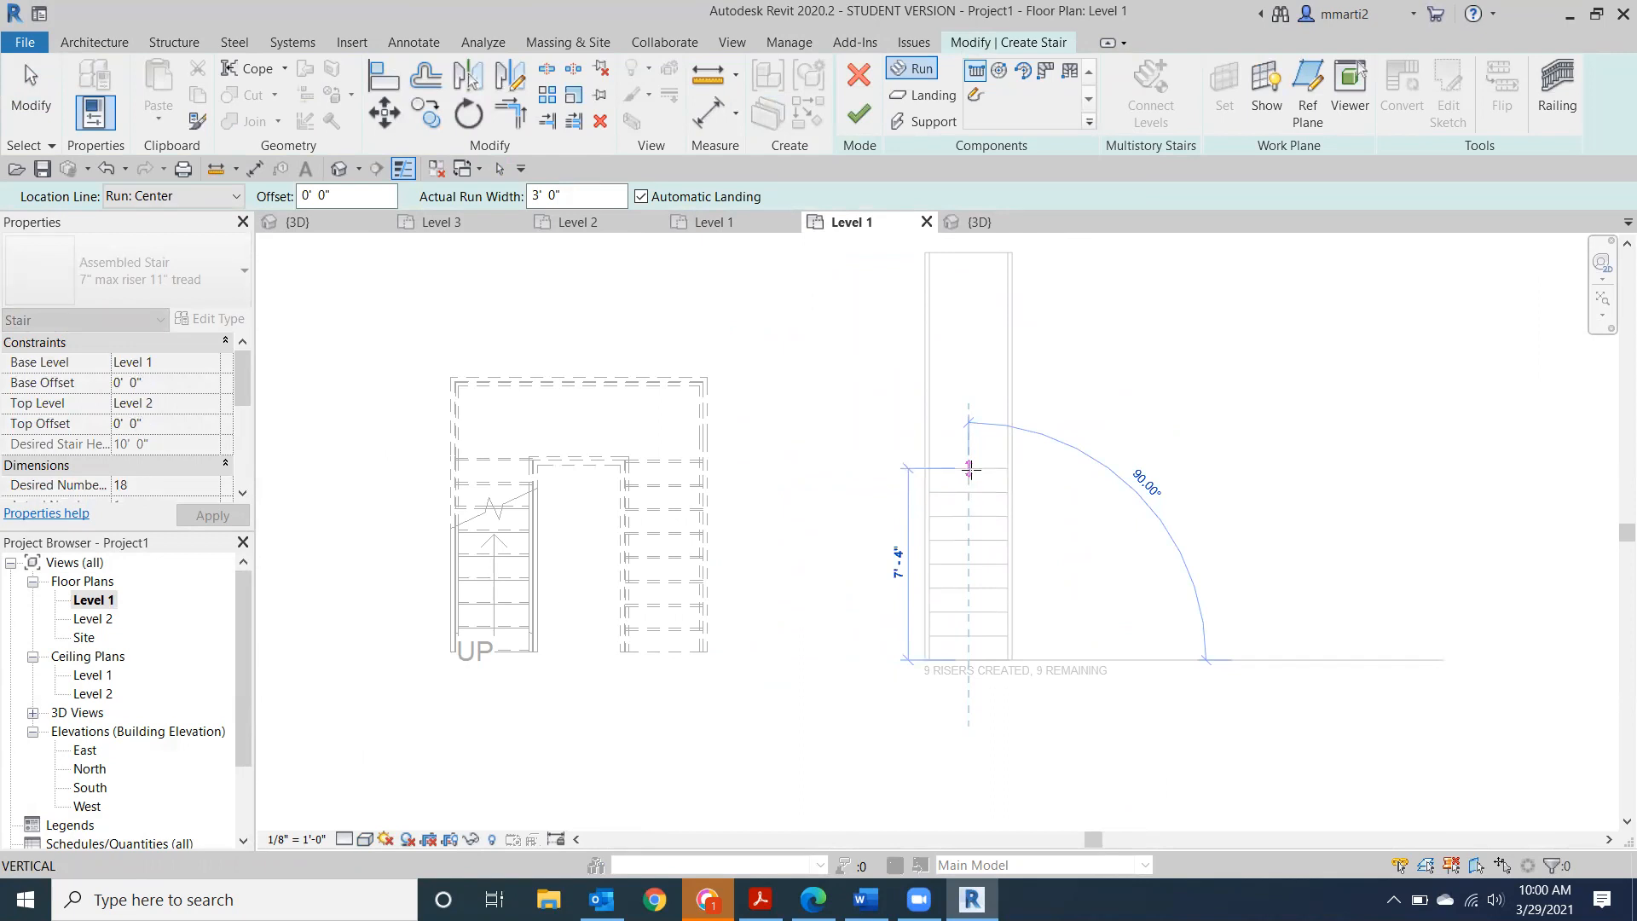
{"action": "left_click", "coordinate": [970, 468]}
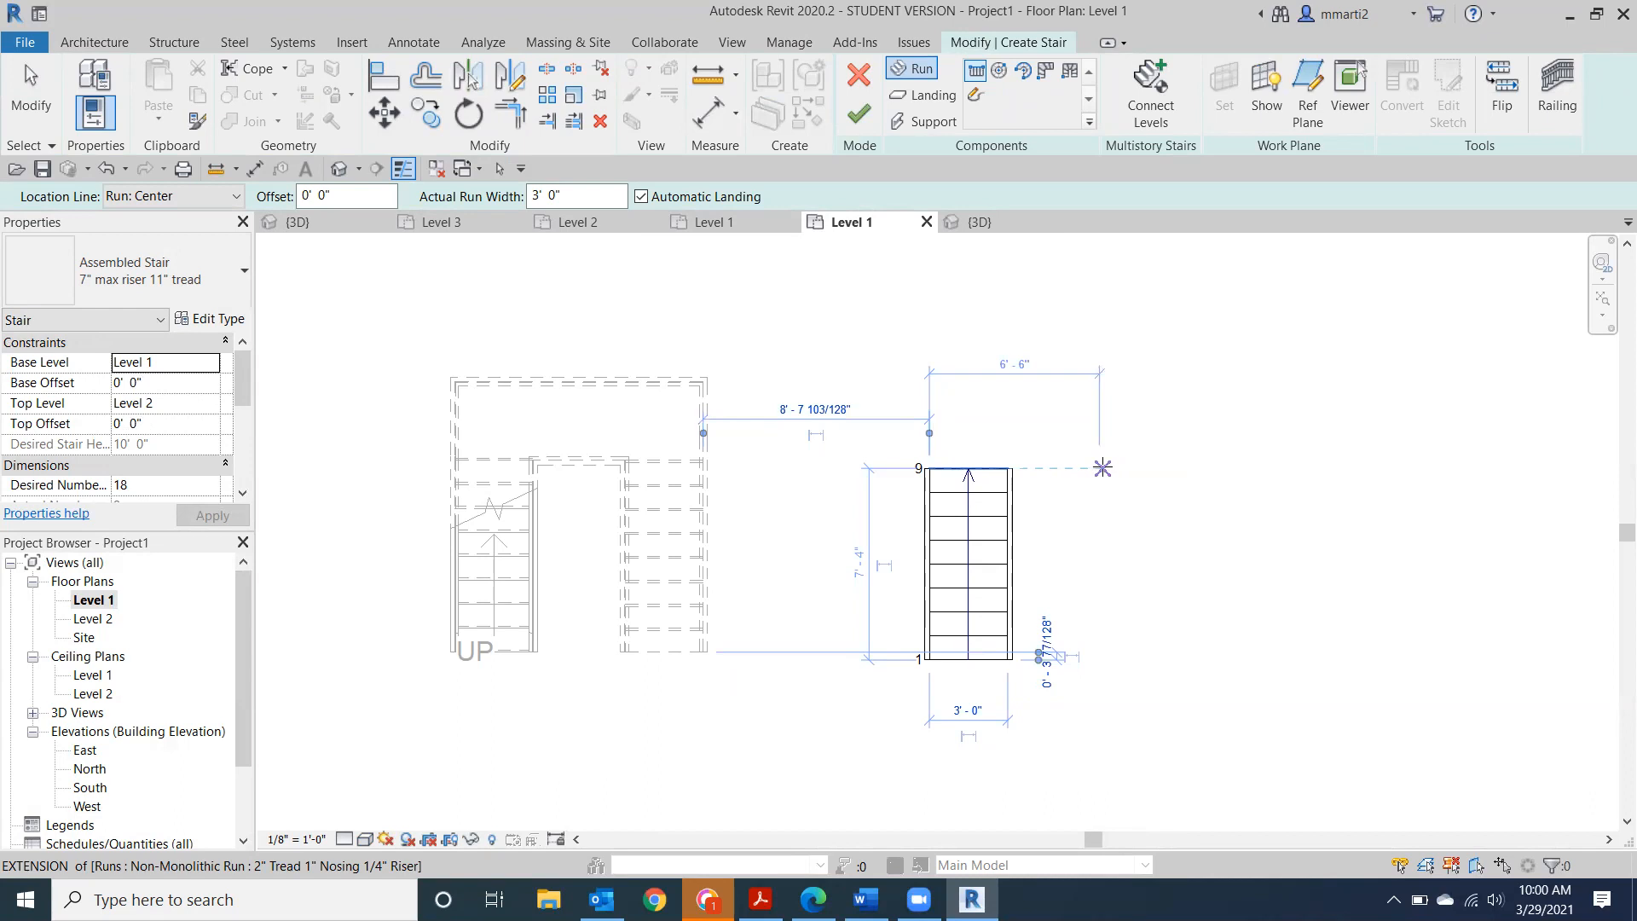
Add a parallel 9-riser return run starting 6'-6" from the first run's outer edge, and finish the narrower U-shaped stair.
{"action": "left_click", "coordinate": [1102, 468]}
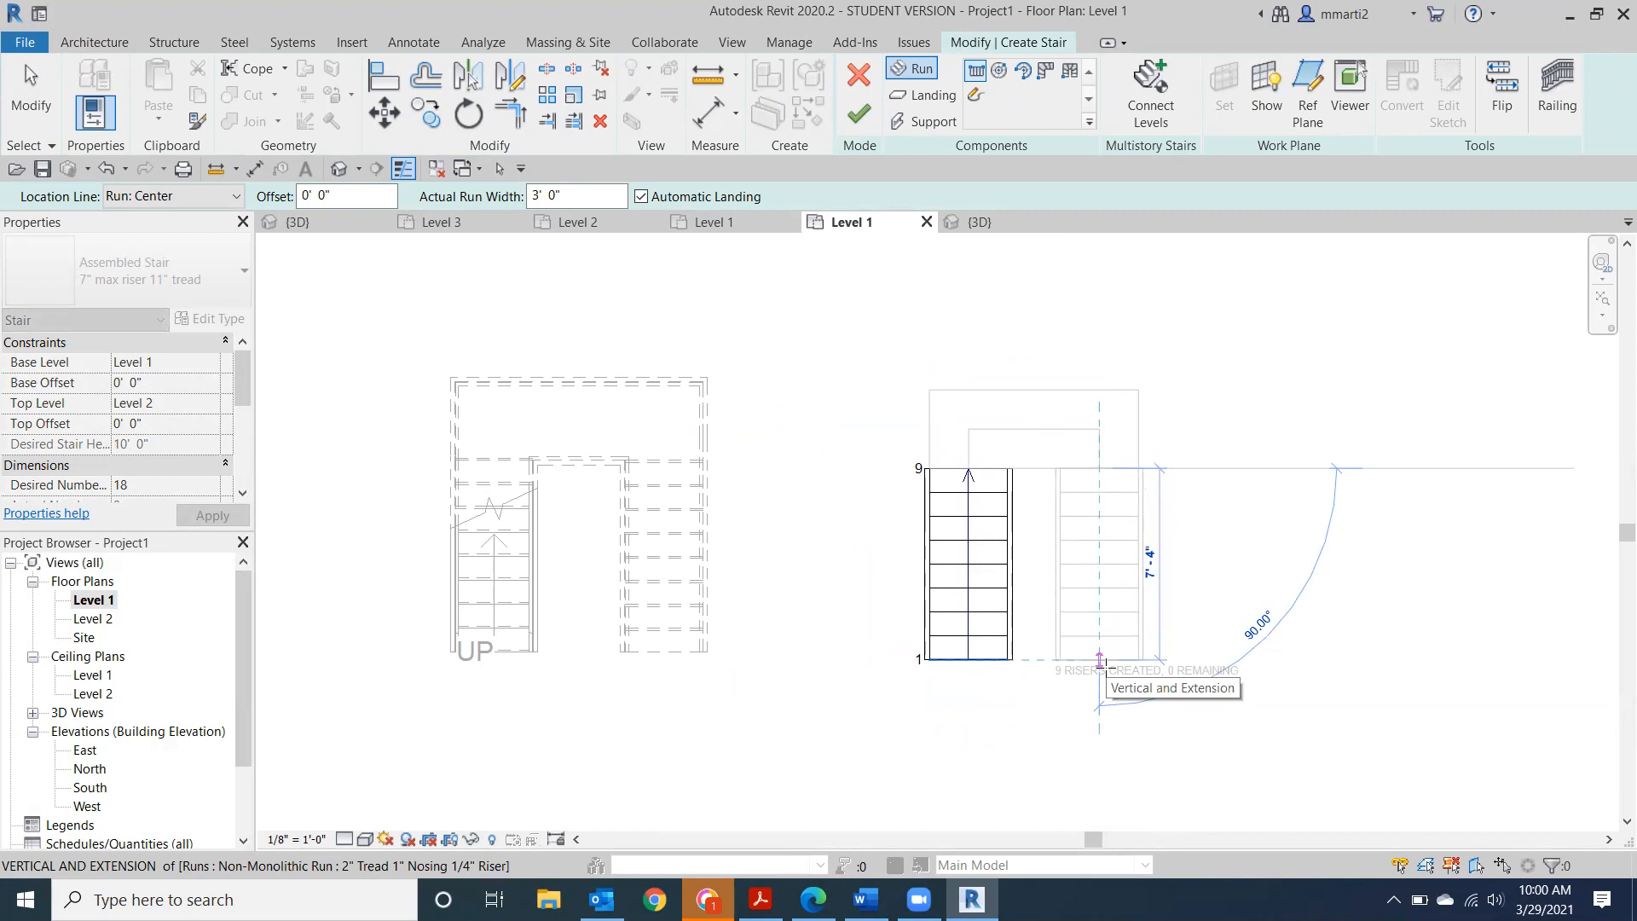
{"action": "left_click", "coordinate": [1100, 661]}
{"action": "key", "text": "Escape"}
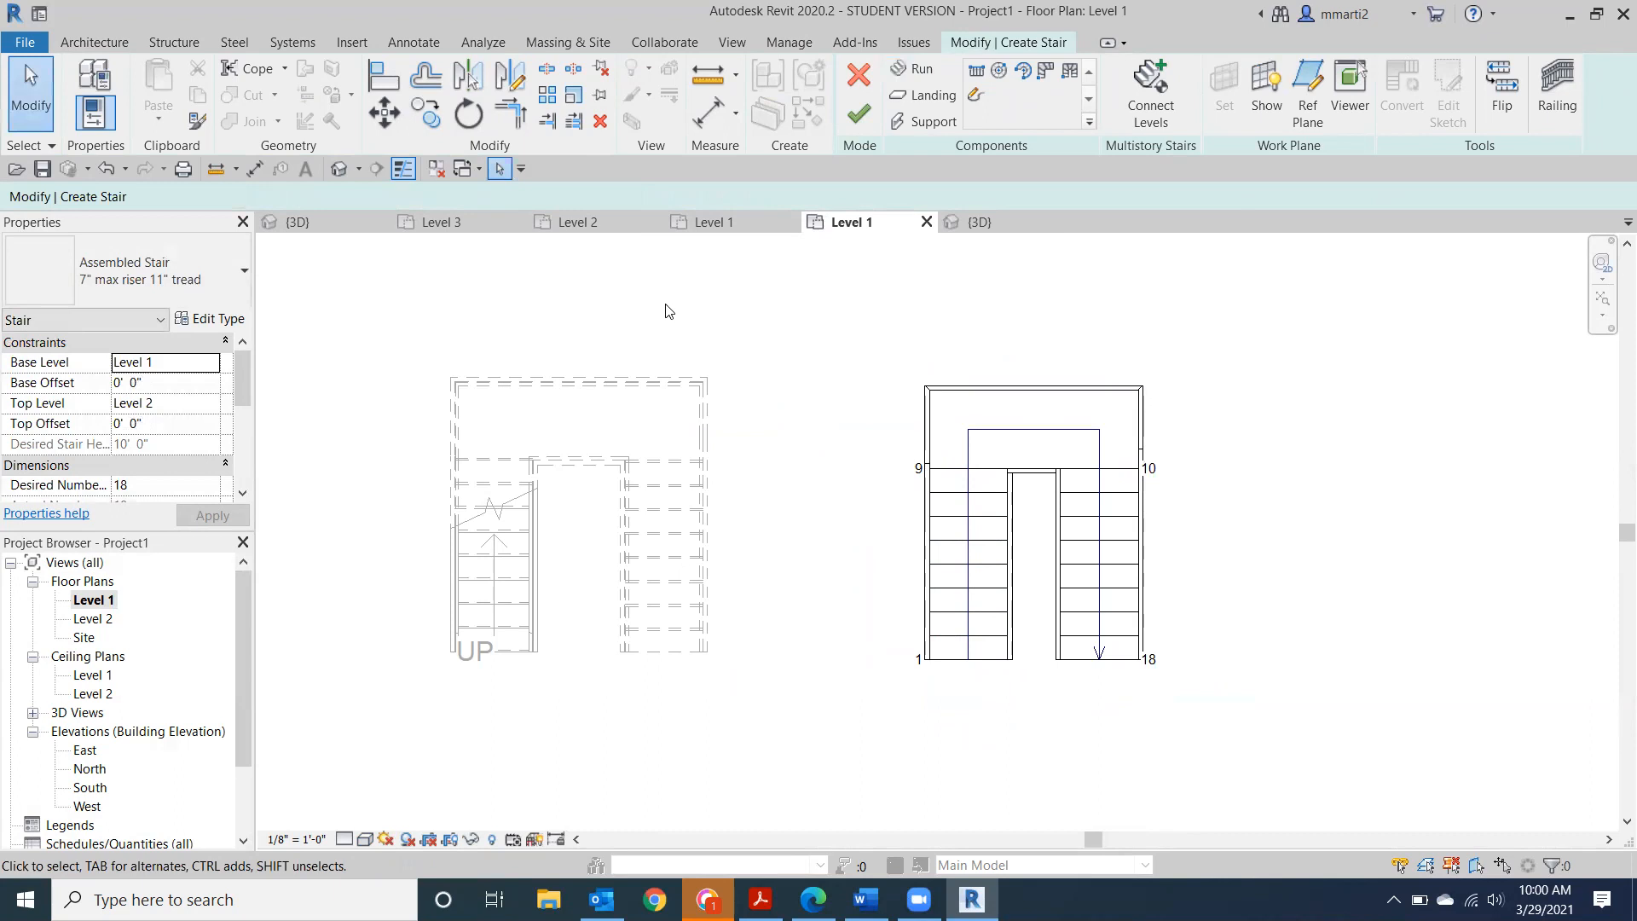
{"action": "left_click", "coordinate": [858, 114]}
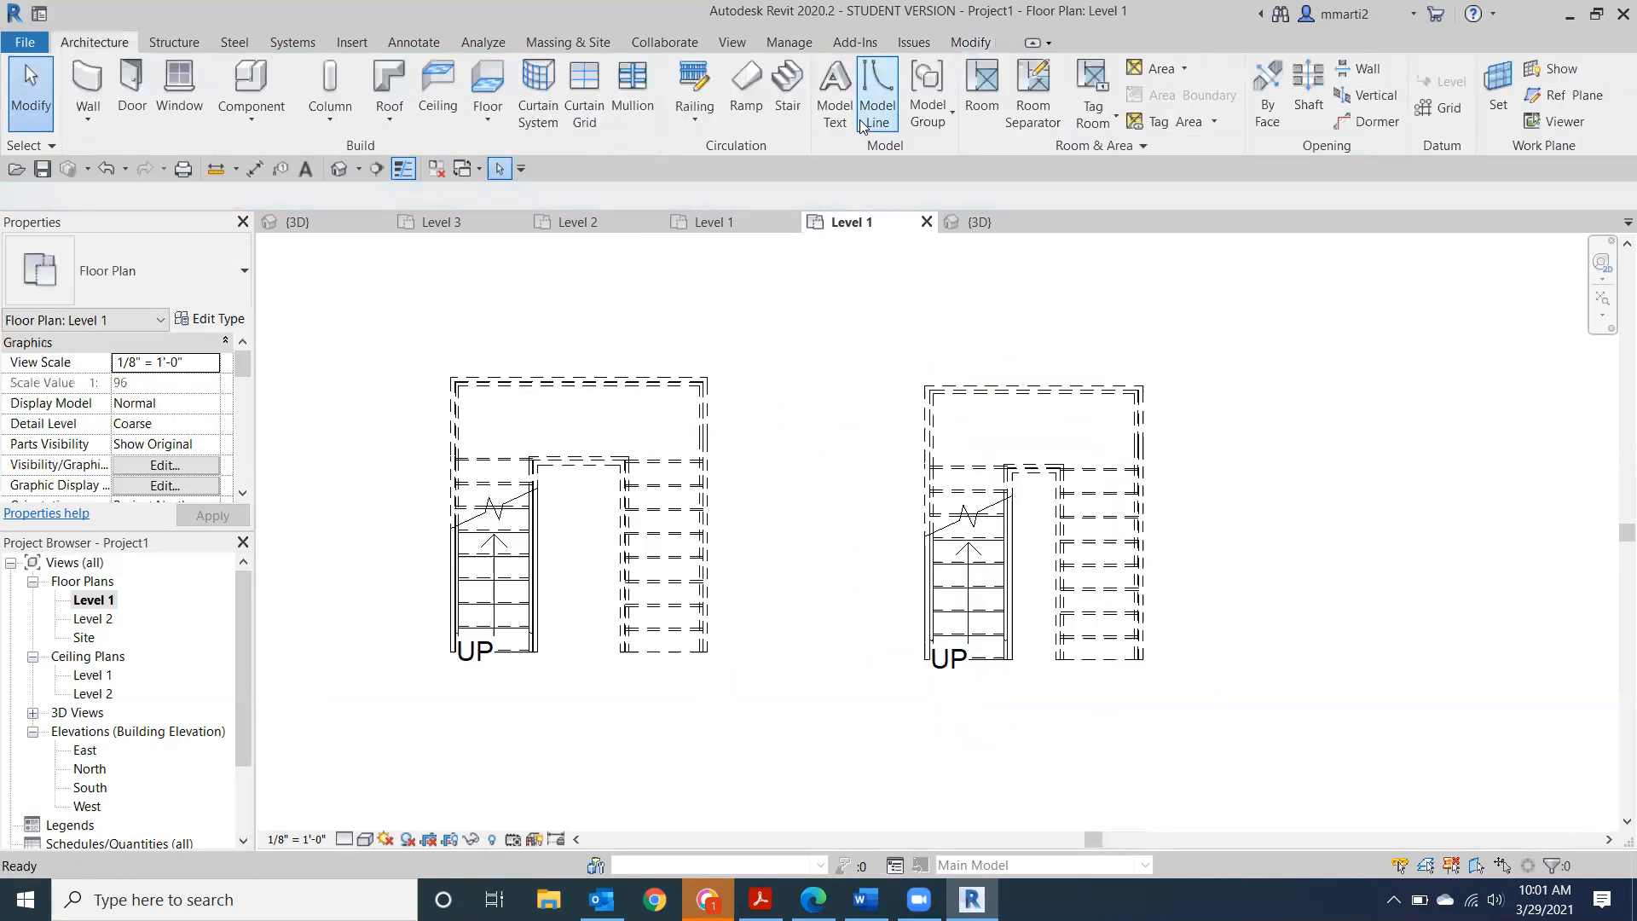
Compare both U-shaped landing stairs in 3D and close Project1 without saving the changes.
{"action": "left_click", "coordinate": [338, 169]}
{"action": "scroll", "coordinate": [1141, 588], "scroll_direction": "down", "scroll_amount": 2}
{"action": "middle_click_drag", "start_coordinate": [1128, 641], "coordinate": [814, 479]}
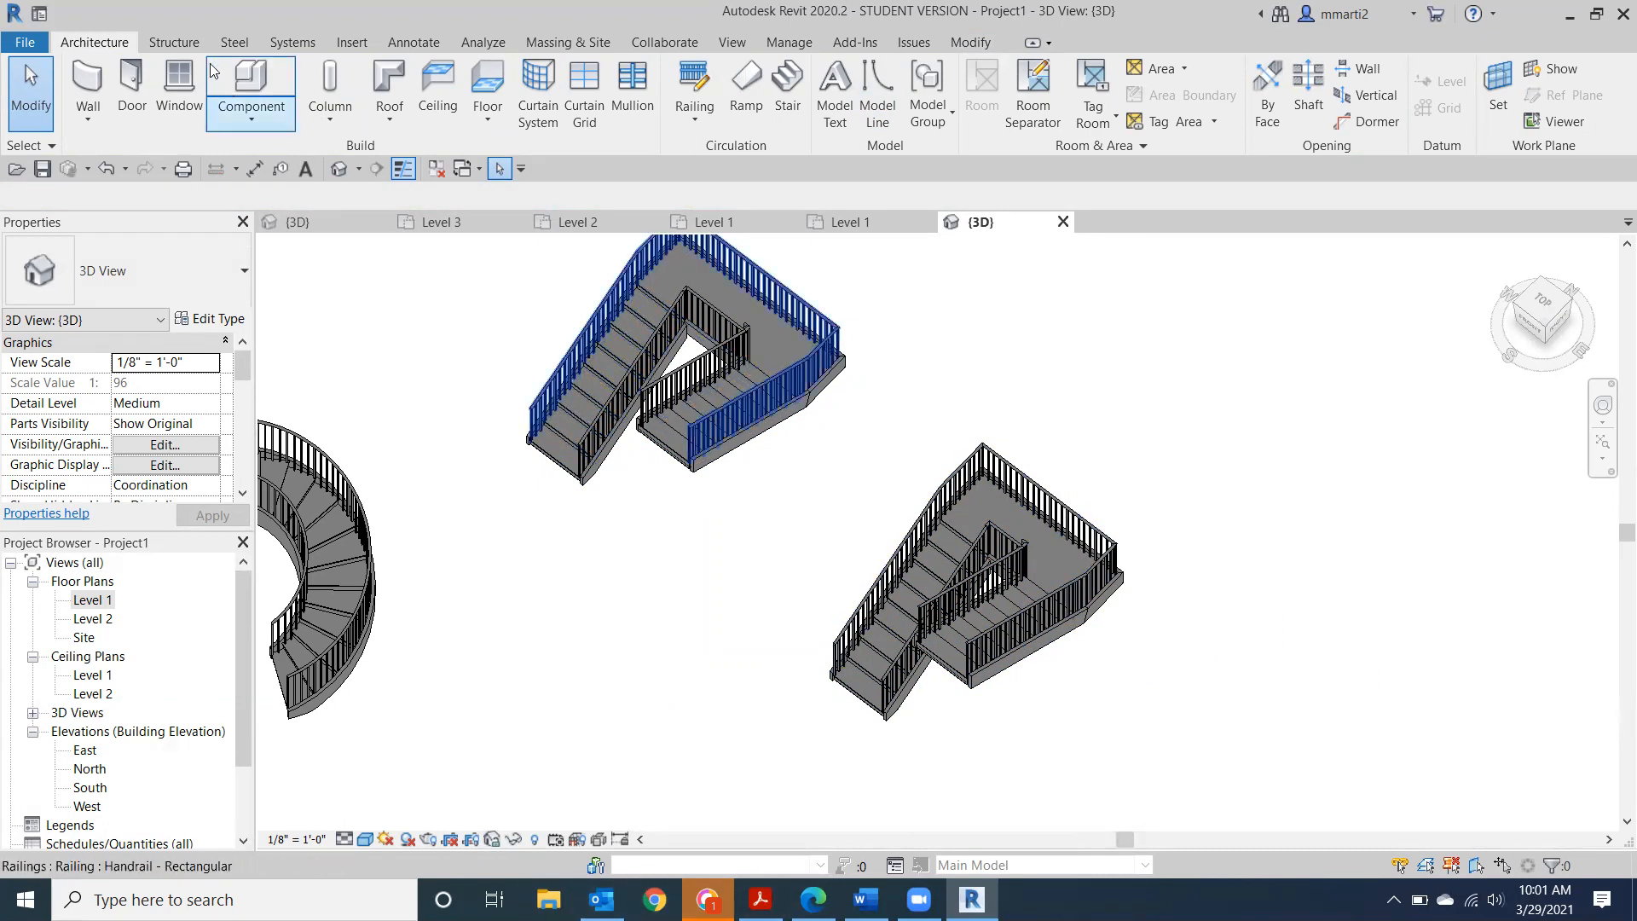
{"action": "left_click", "coordinate": [1062, 221]}
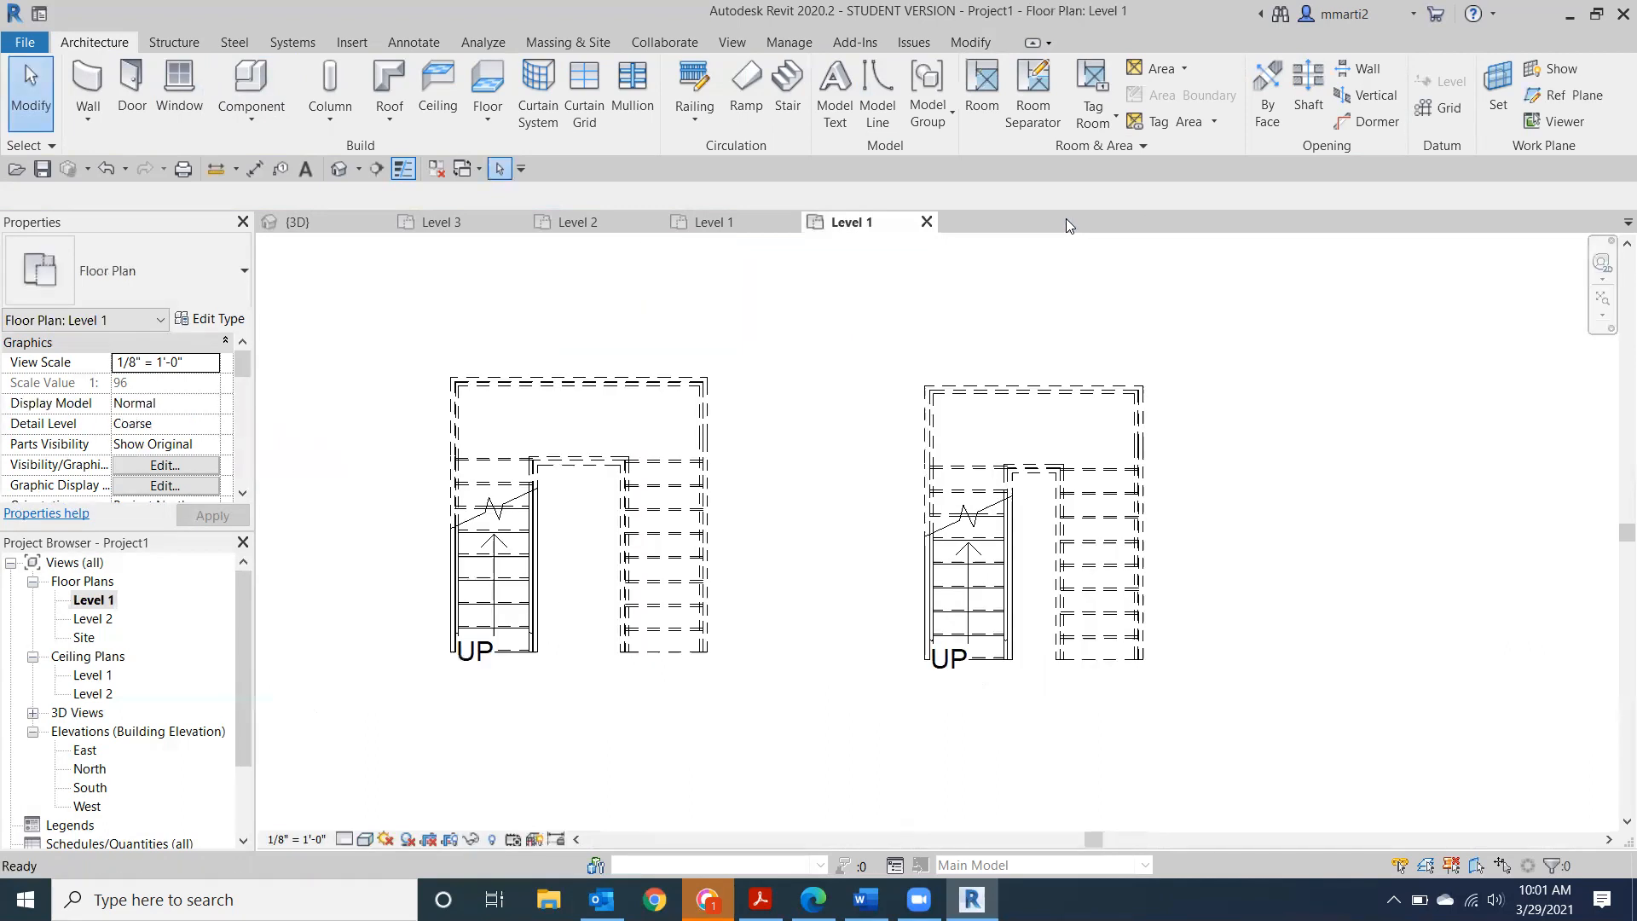
{"action": "left_click", "coordinate": [927, 222]}
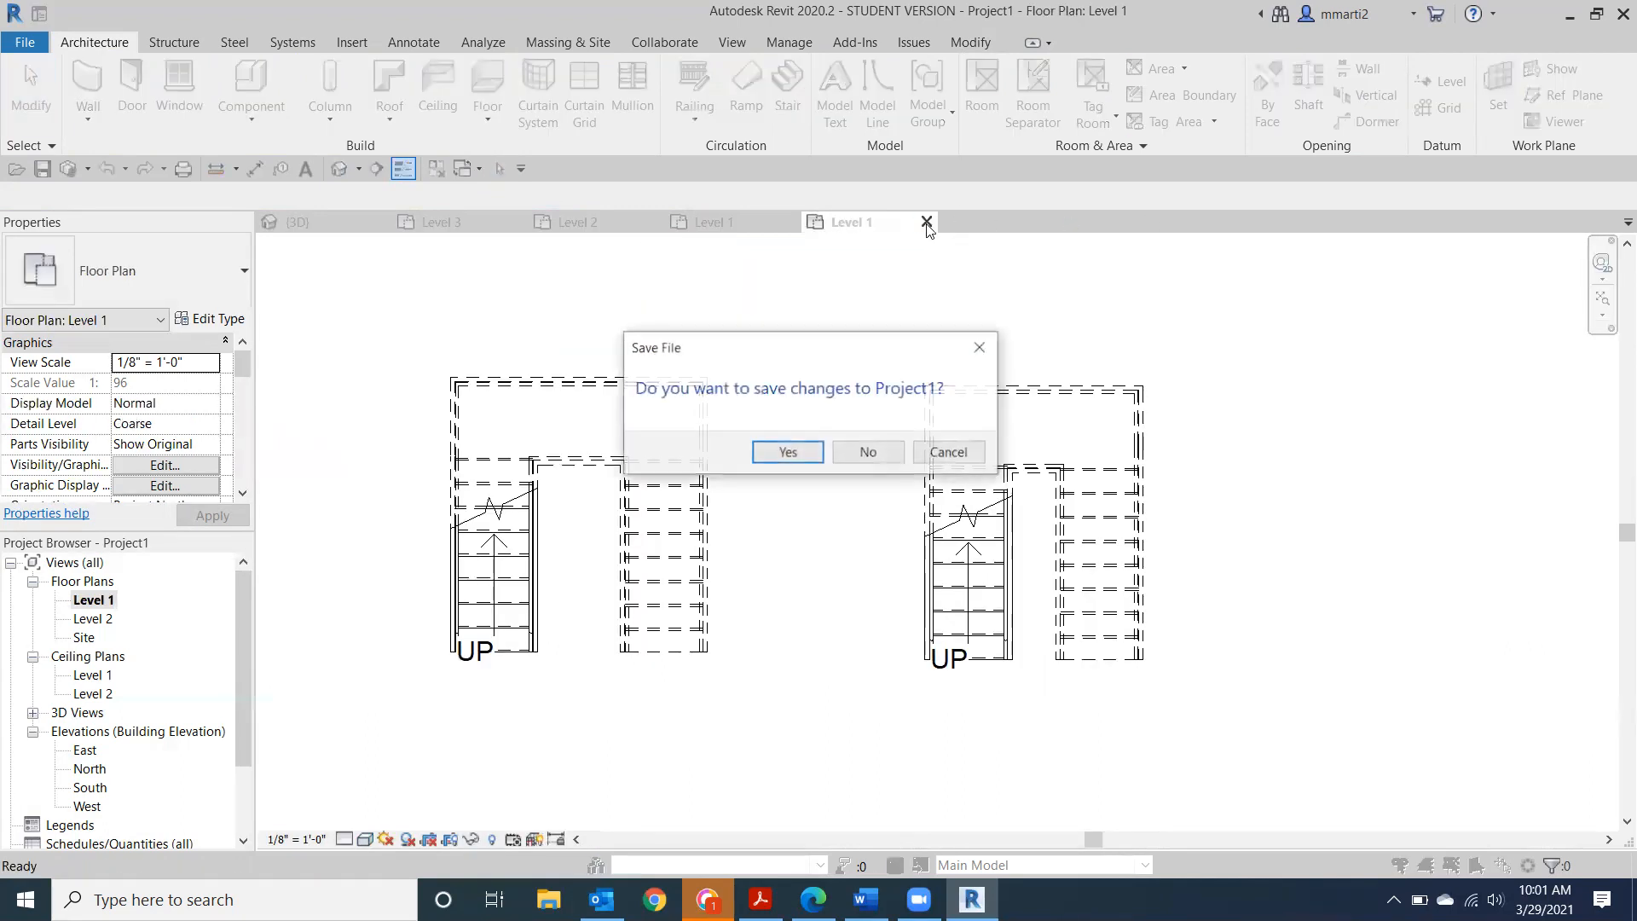
{"action": "left_click", "coordinate": [868, 452]}
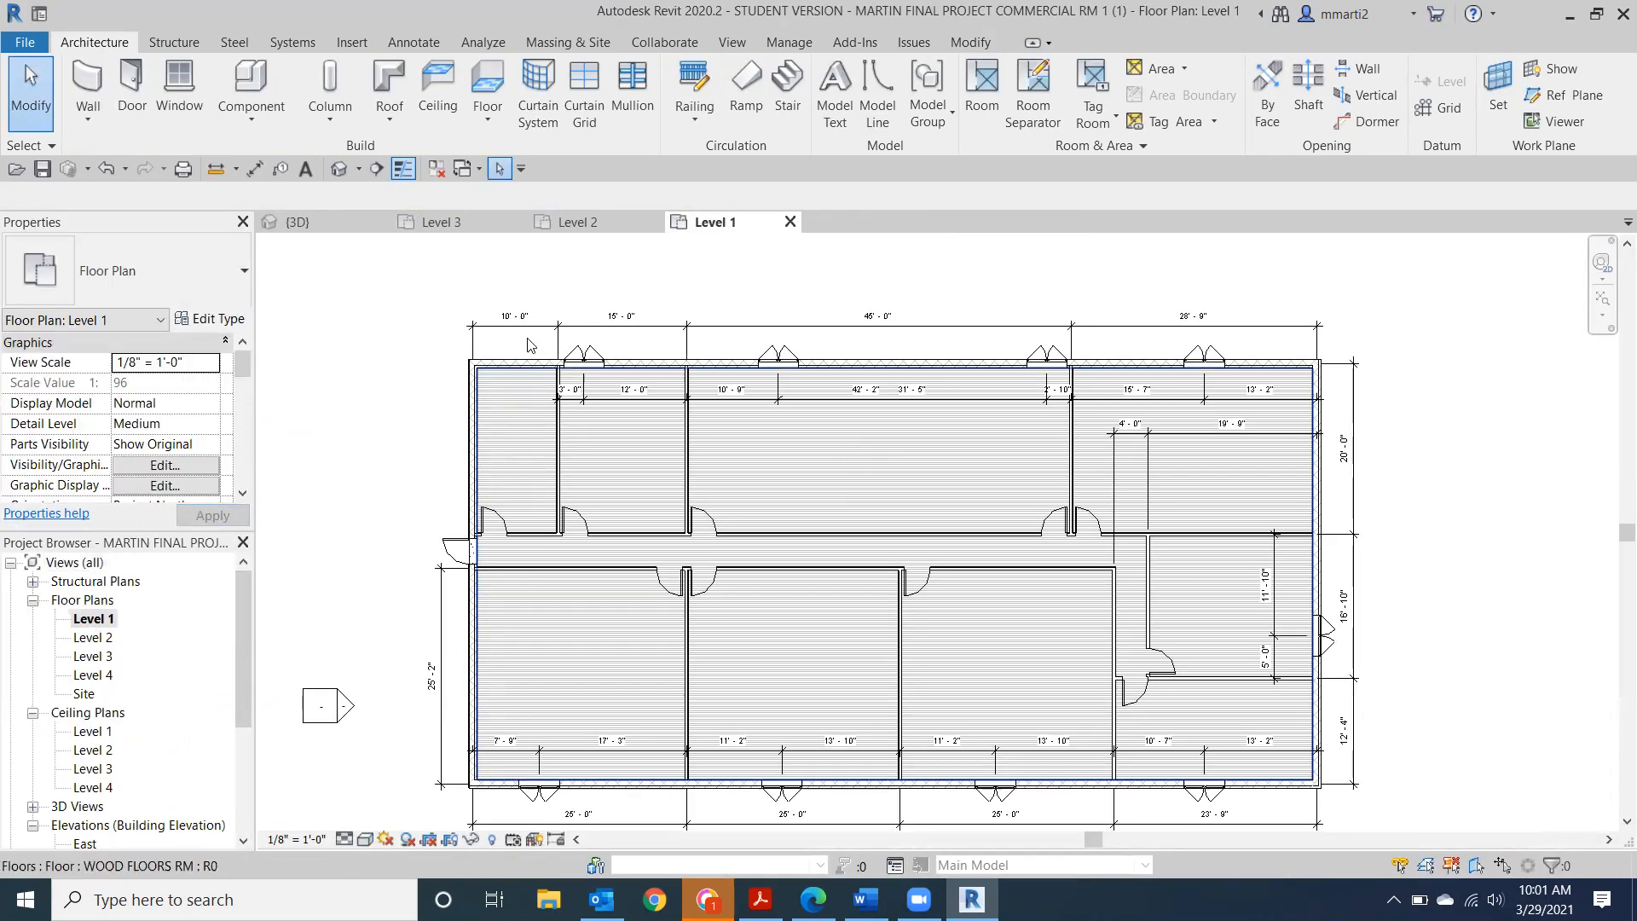
Start a stair in the commercial project's Level 1 plan at the 10'-0" wide upper-left room.
{"action": "scroll", "coordinate": [818, 400], "scroll_direction": "up", "scroll_amount": 5}
{"action": "middle_click_drag", "start_coordinate": [829, 447], "coordinate": [774, 669]}
{"action": "scroll", "coordinate": [774, 506], "scroll_direction": "down", "scroll_amount": 1}
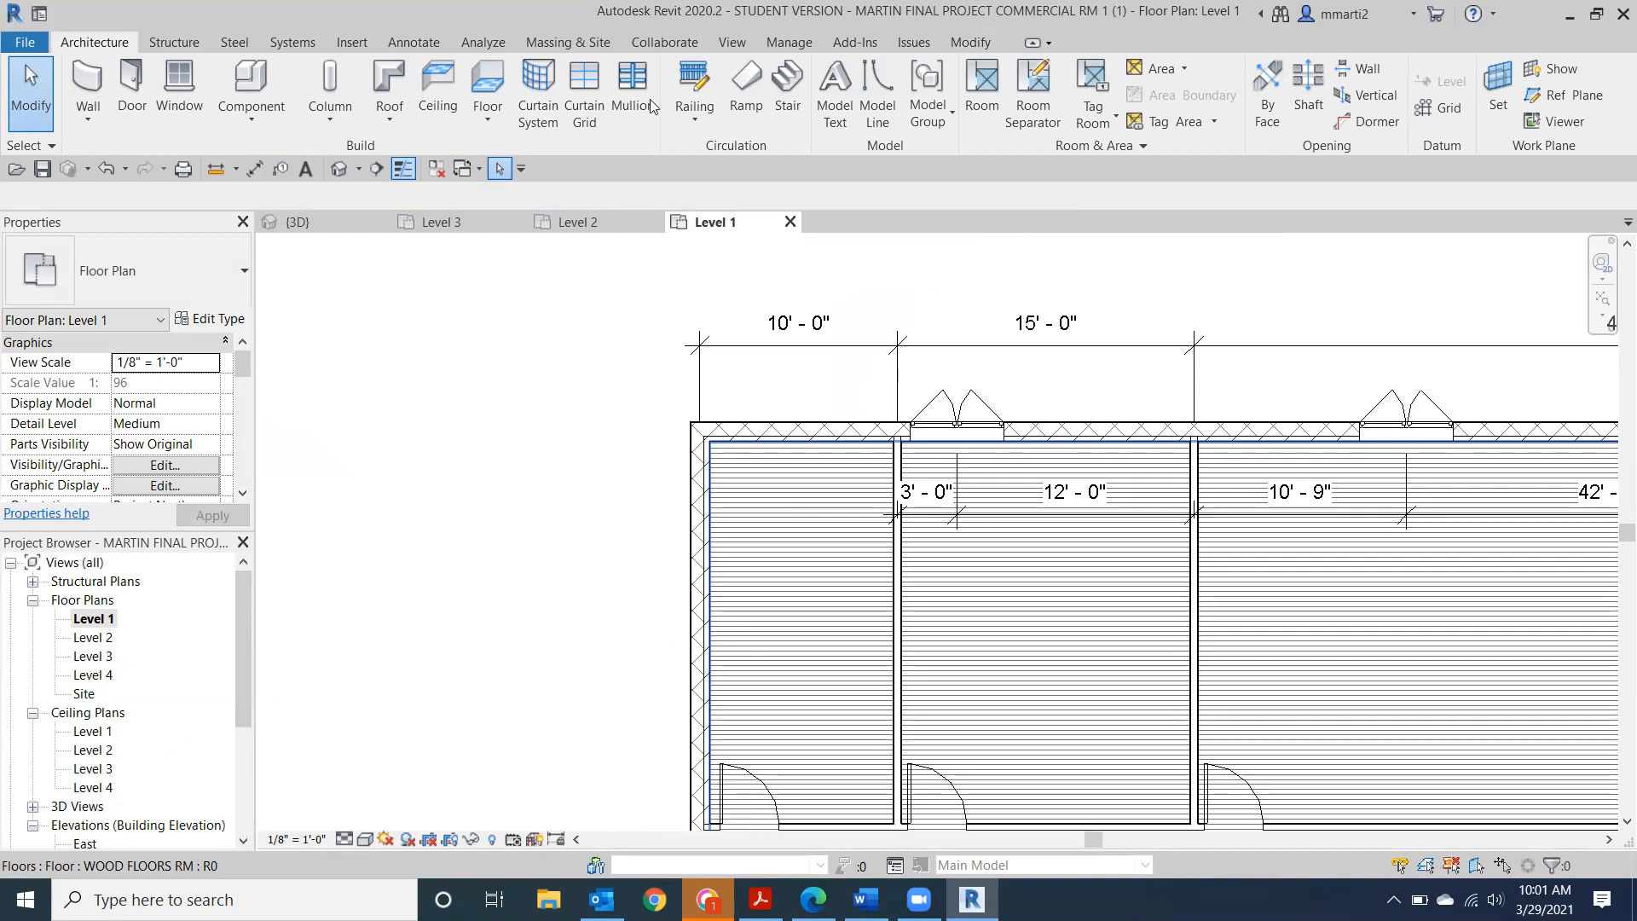
{"action": "mouse_move", "coordinate": [369, 414]}
{"action": "middle_mouse_down"}
{"action": "mouse_move", "coordinate": [350, 477]}
{"action": "mouse_move", "coordinate": [381, 371]}
{"action": "middle_mouse_up"}
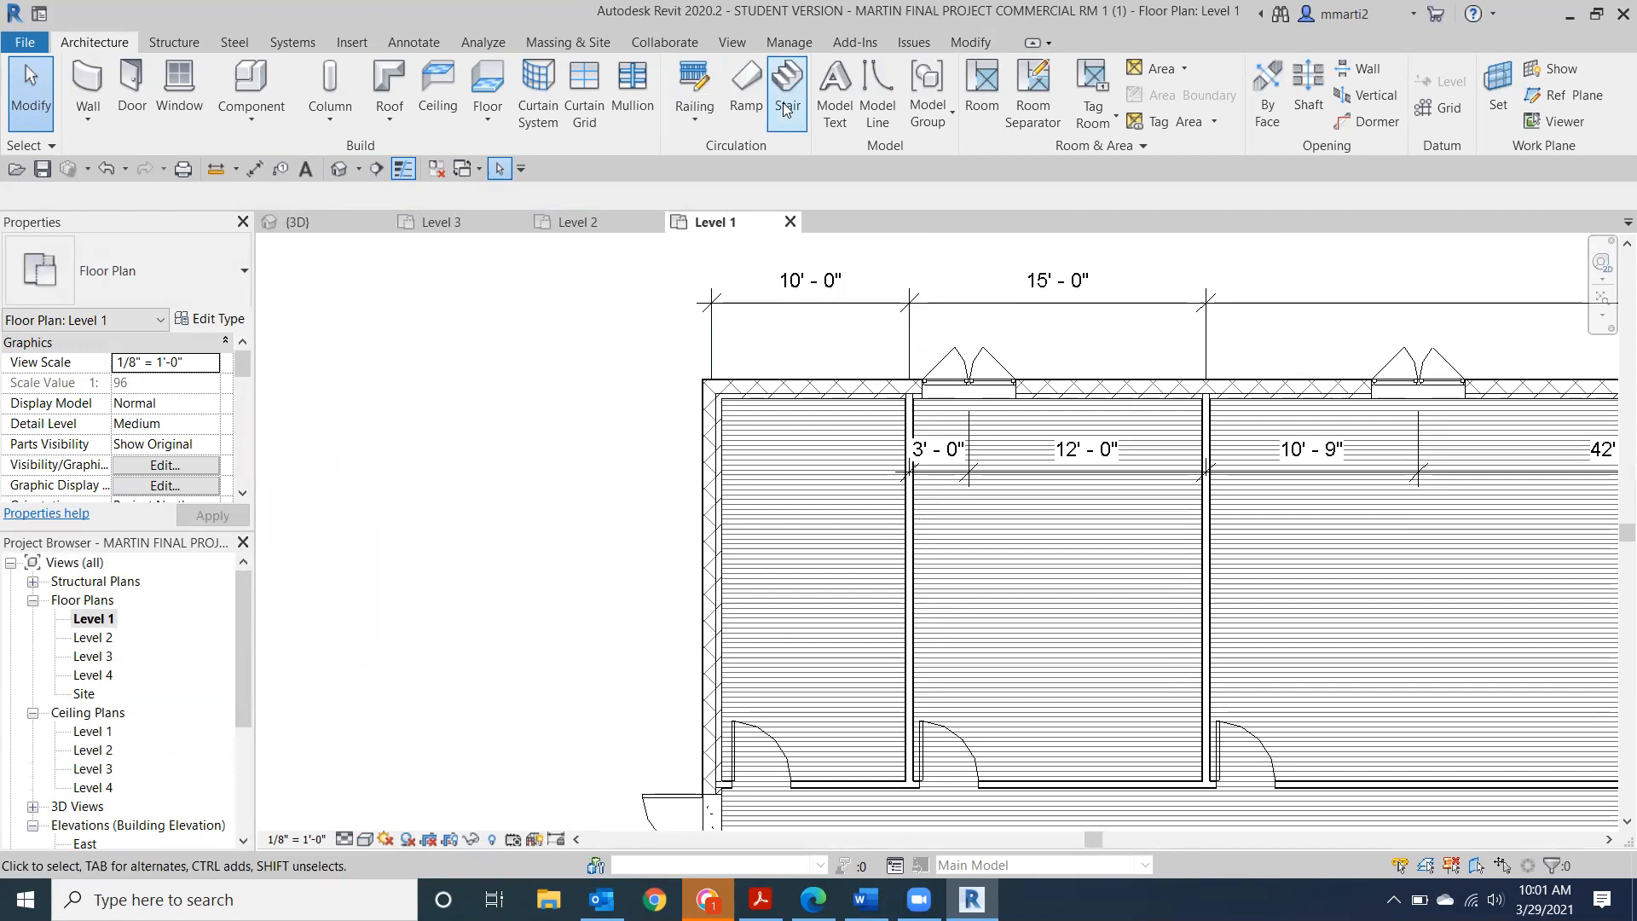
{"action": "left_click", "coordinate": [786, 108]}
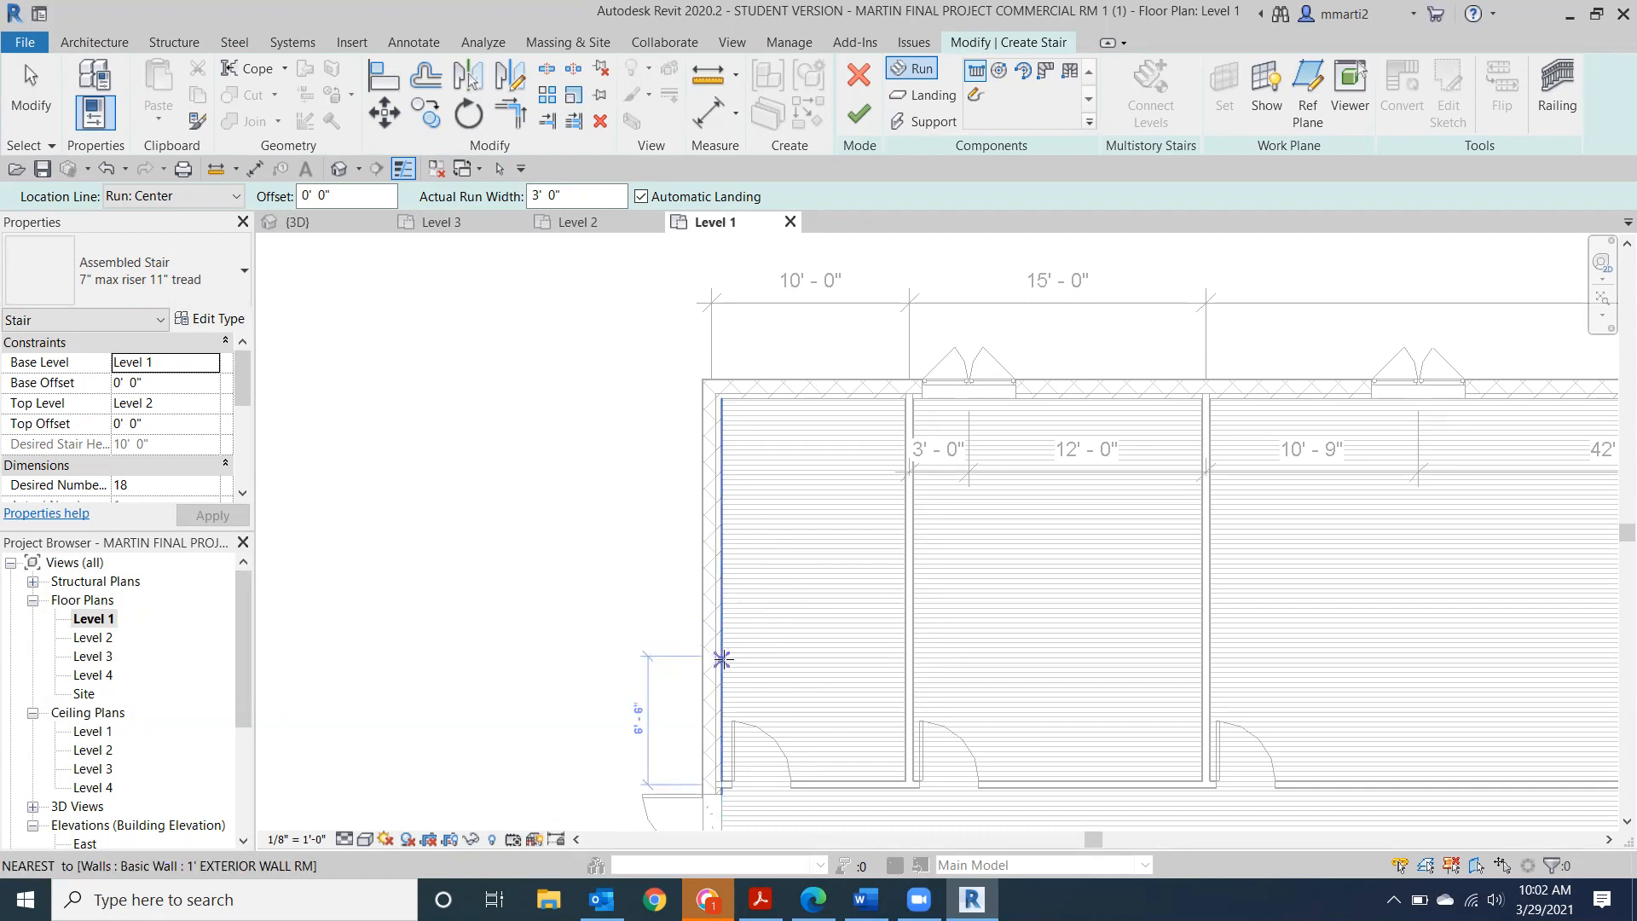
{"action": "left_click", "coordinate": [722, 659]}
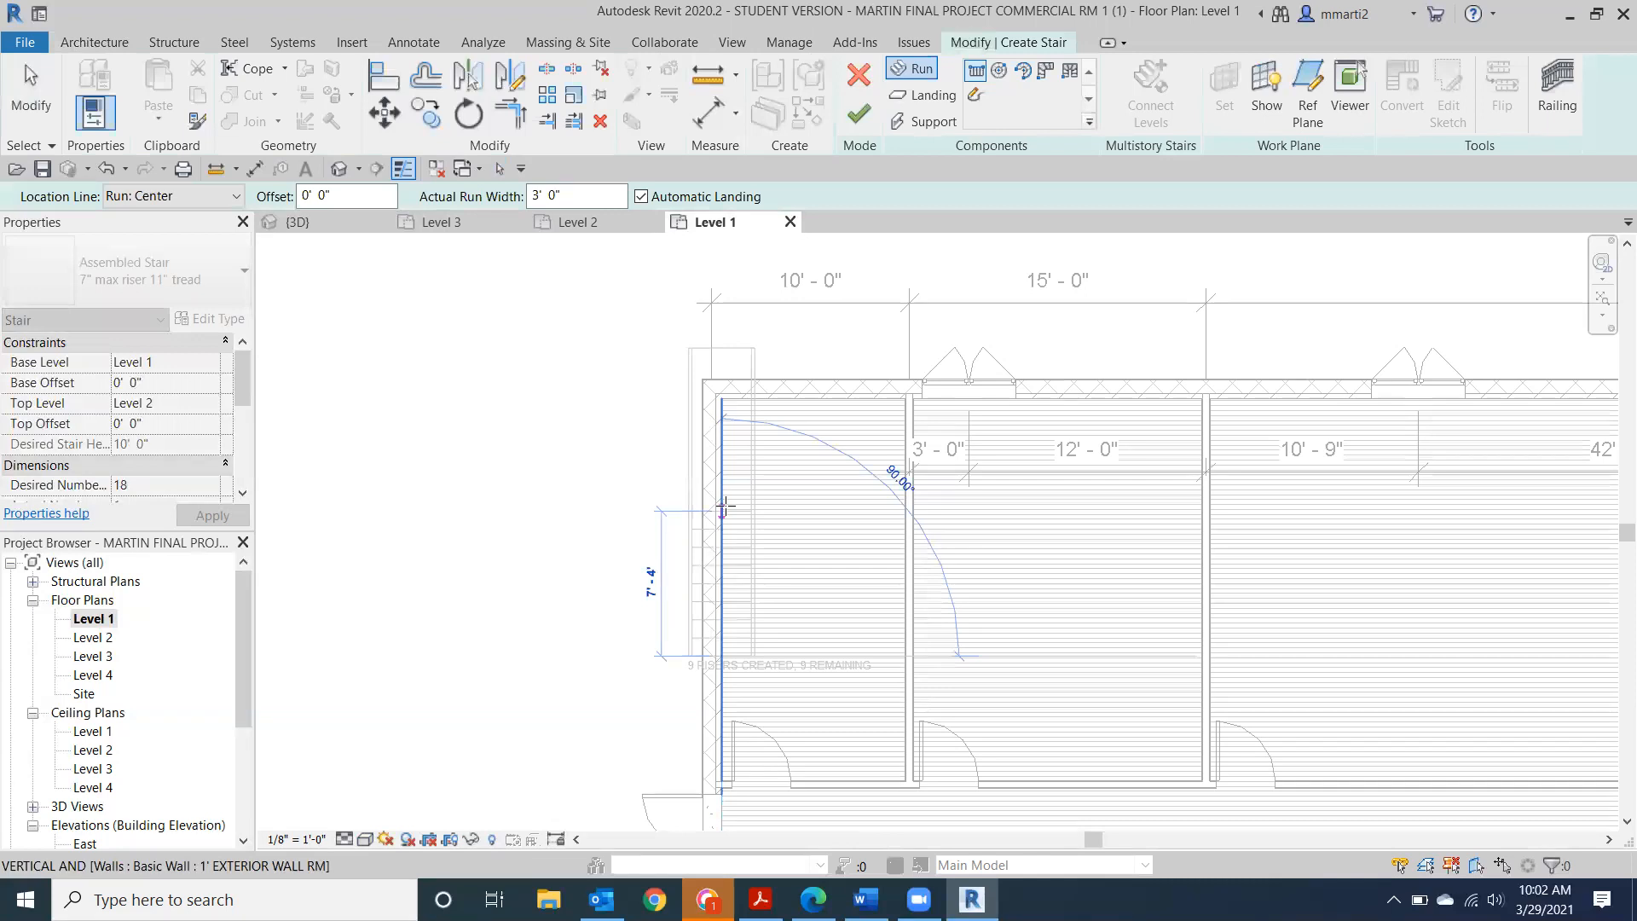
{"action": "key", "text": "Escape"}
{"action": "key", "text": "Escape"}
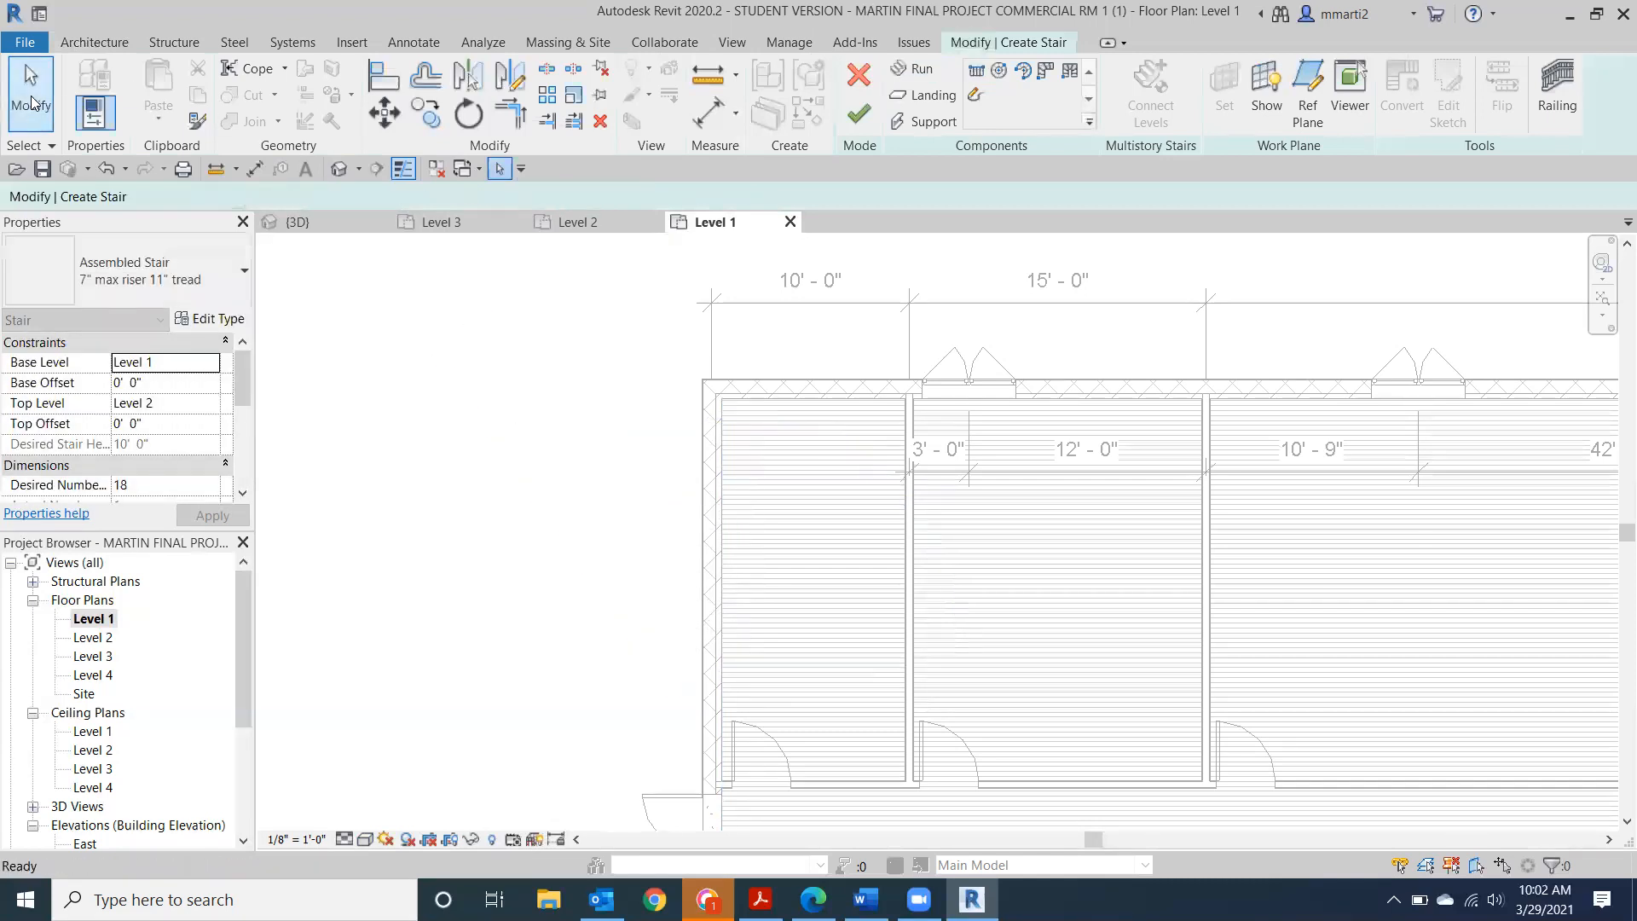
Draw a 7'-4" stair run with 9 risers up the inner face of the left exterior wall, using the Run: Left location line.
{"action": "left_click", "coordinate": [913, 68]}
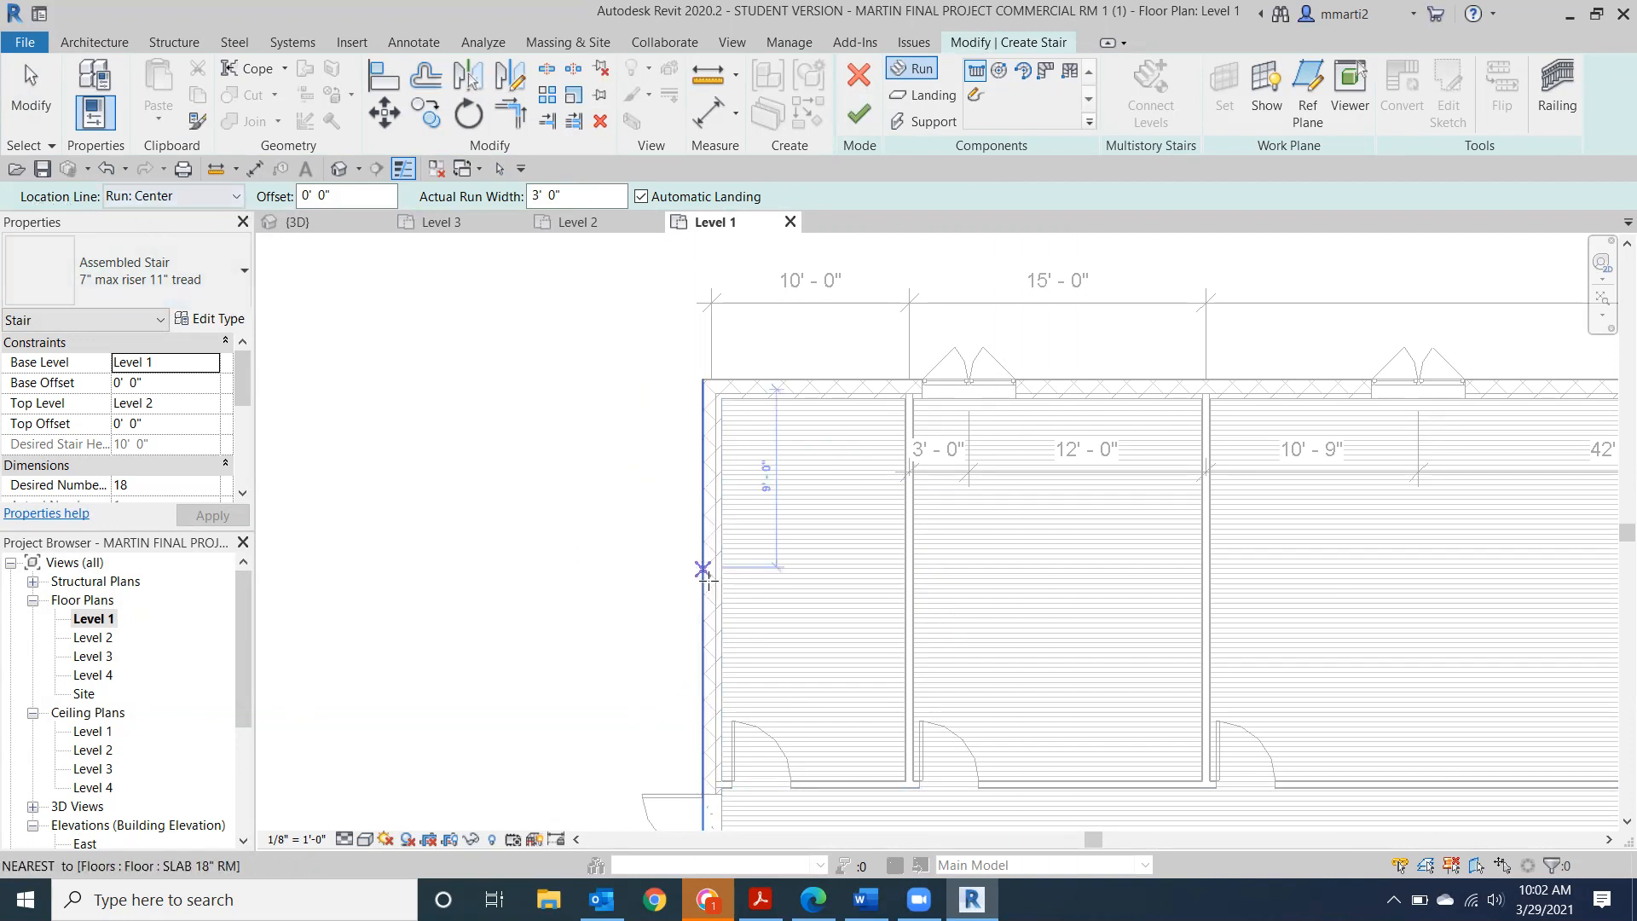
{"action": "left_click", "coordinate": [236, 196]}
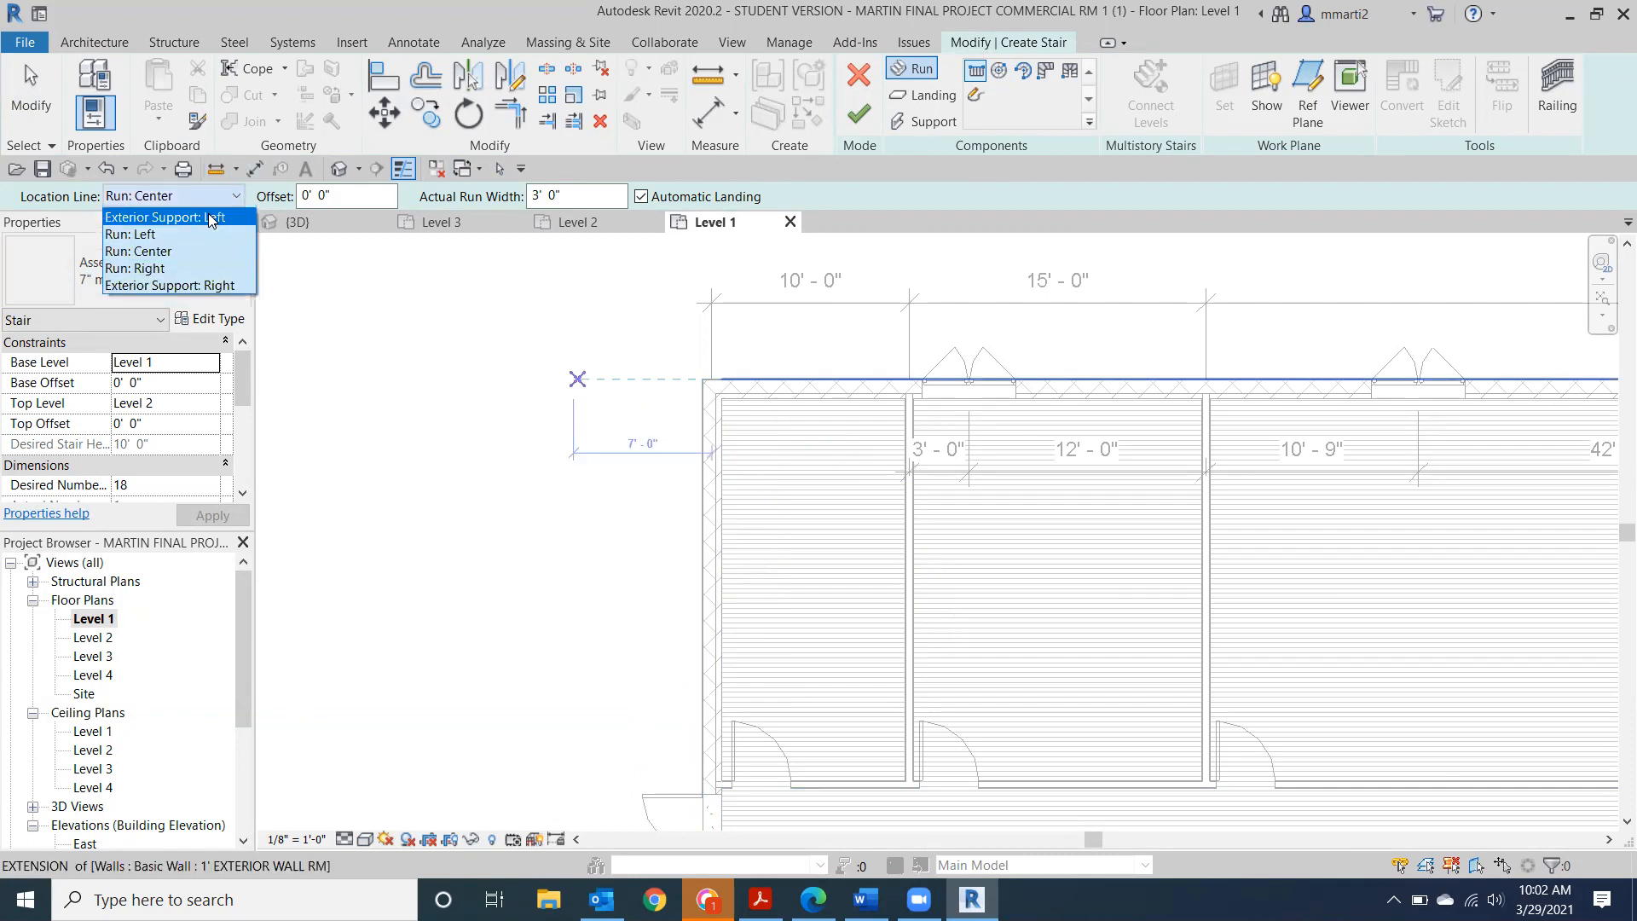
{"action": "left_click", "coordinate": [137, 264]}
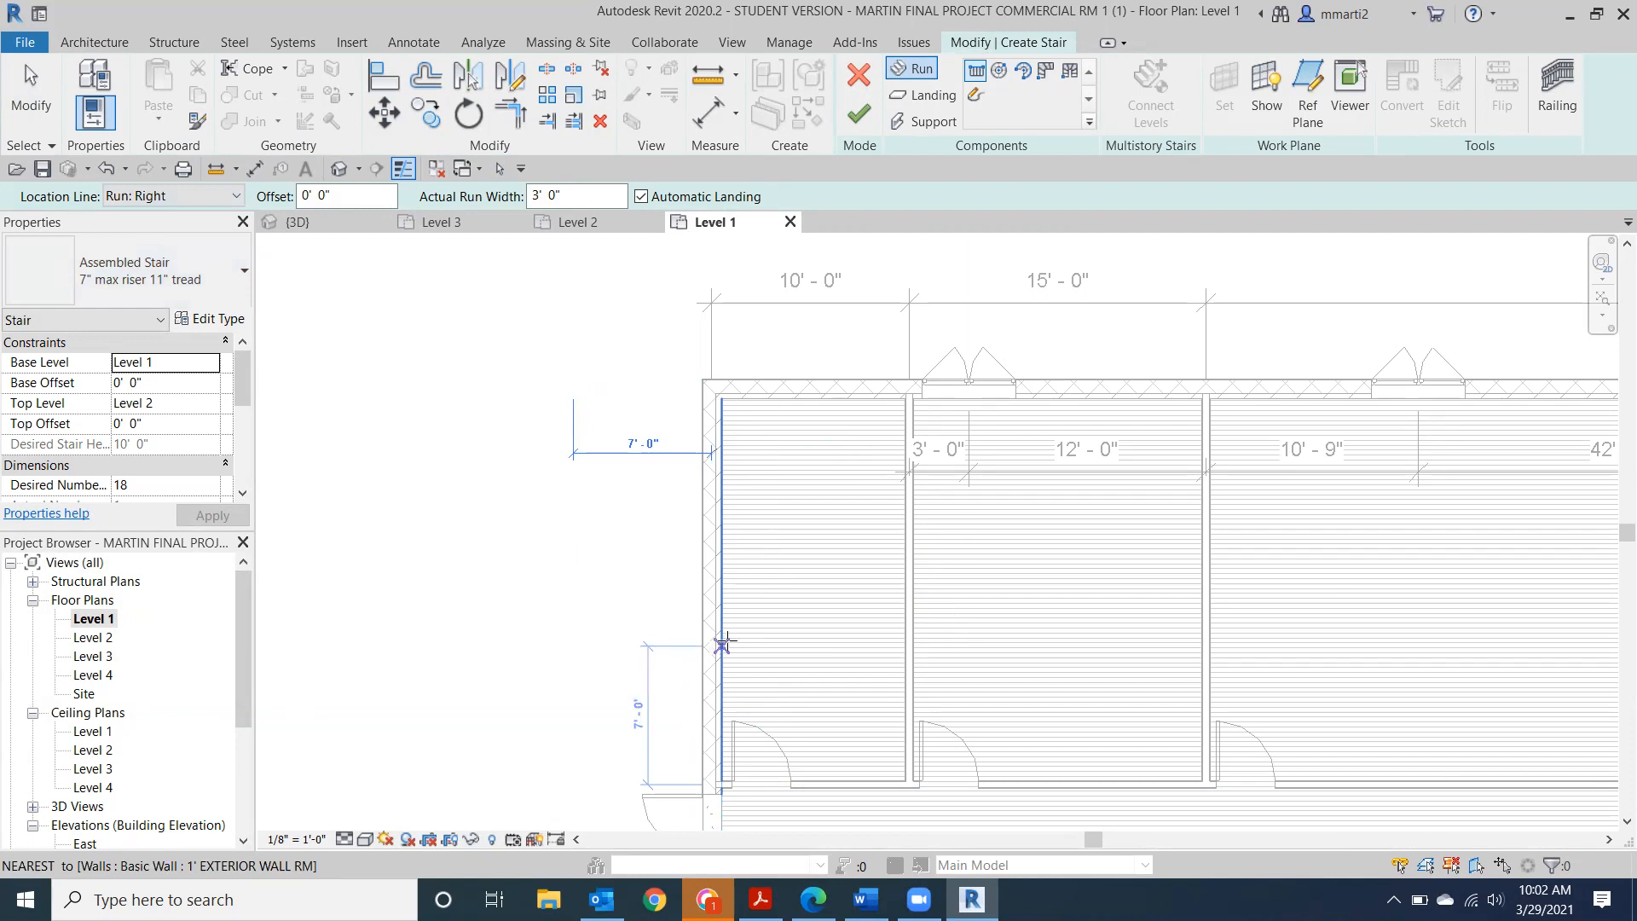
{"action": "left_click", "coordinate": [723, 637]}
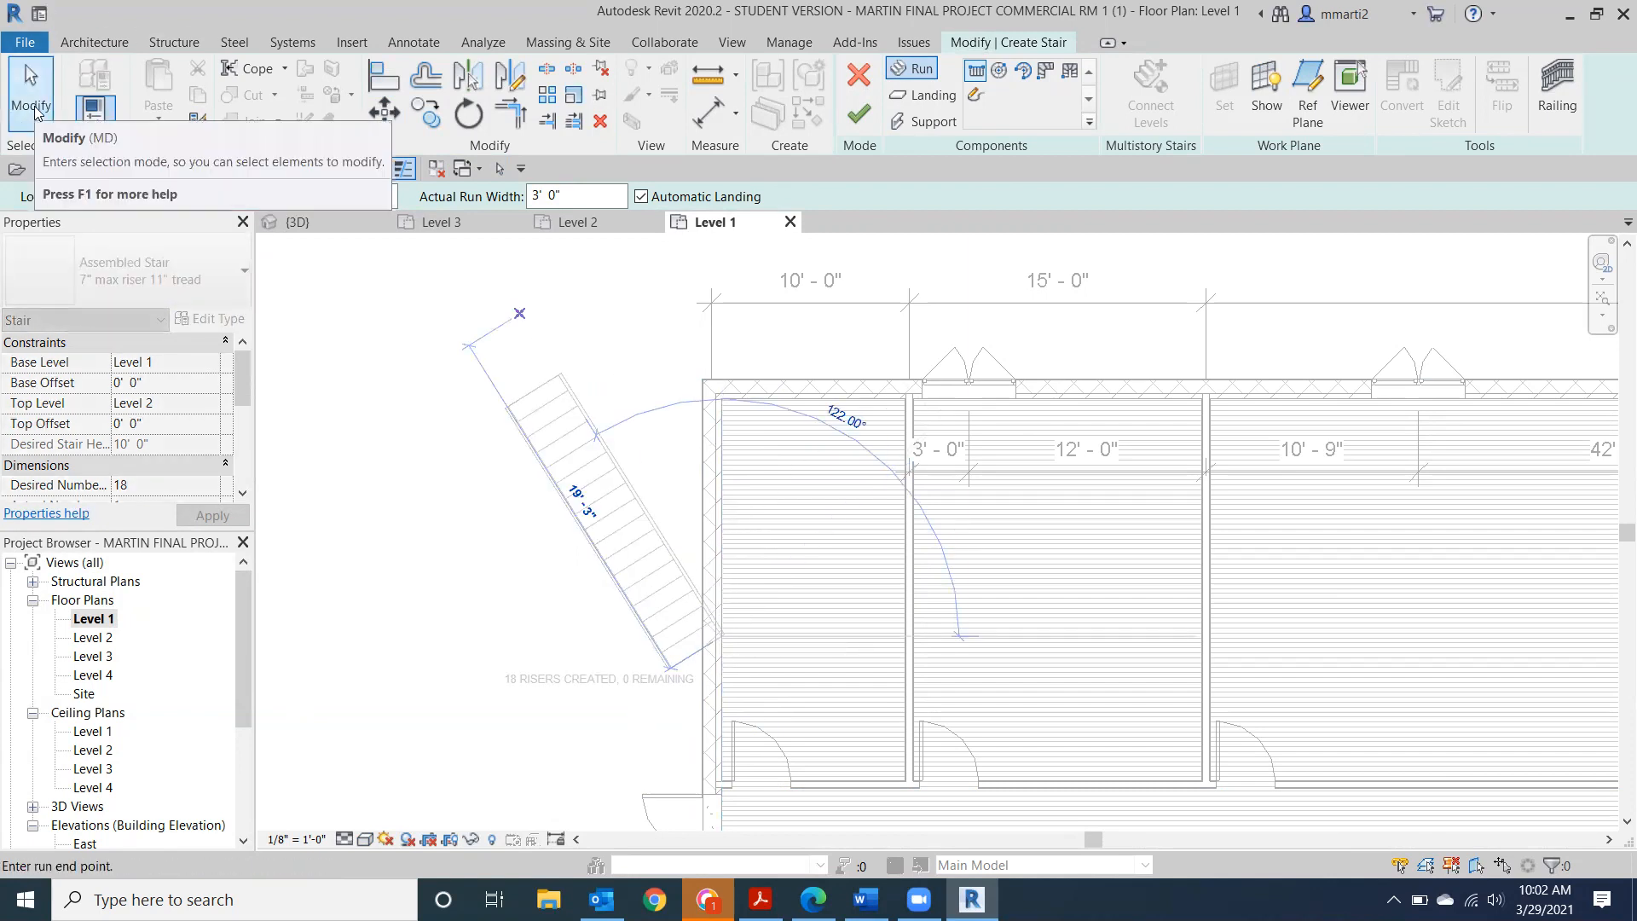
{"action": "left_click", "coordinate": [231, 196]}
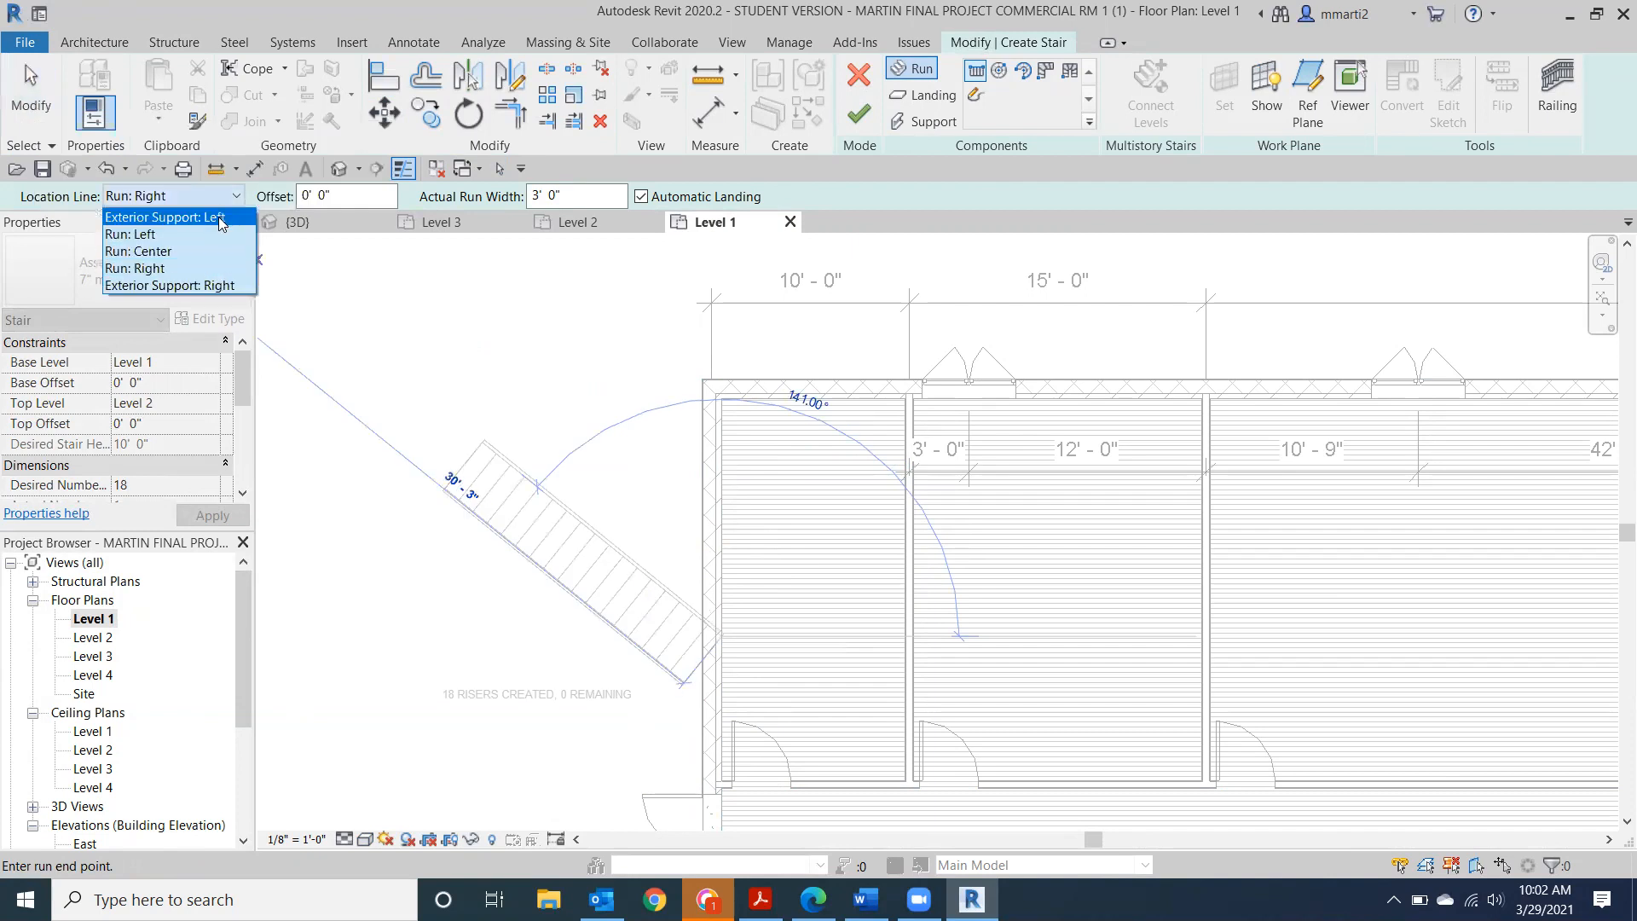
{"action": "left_click", "coordinate": [208, 227]}
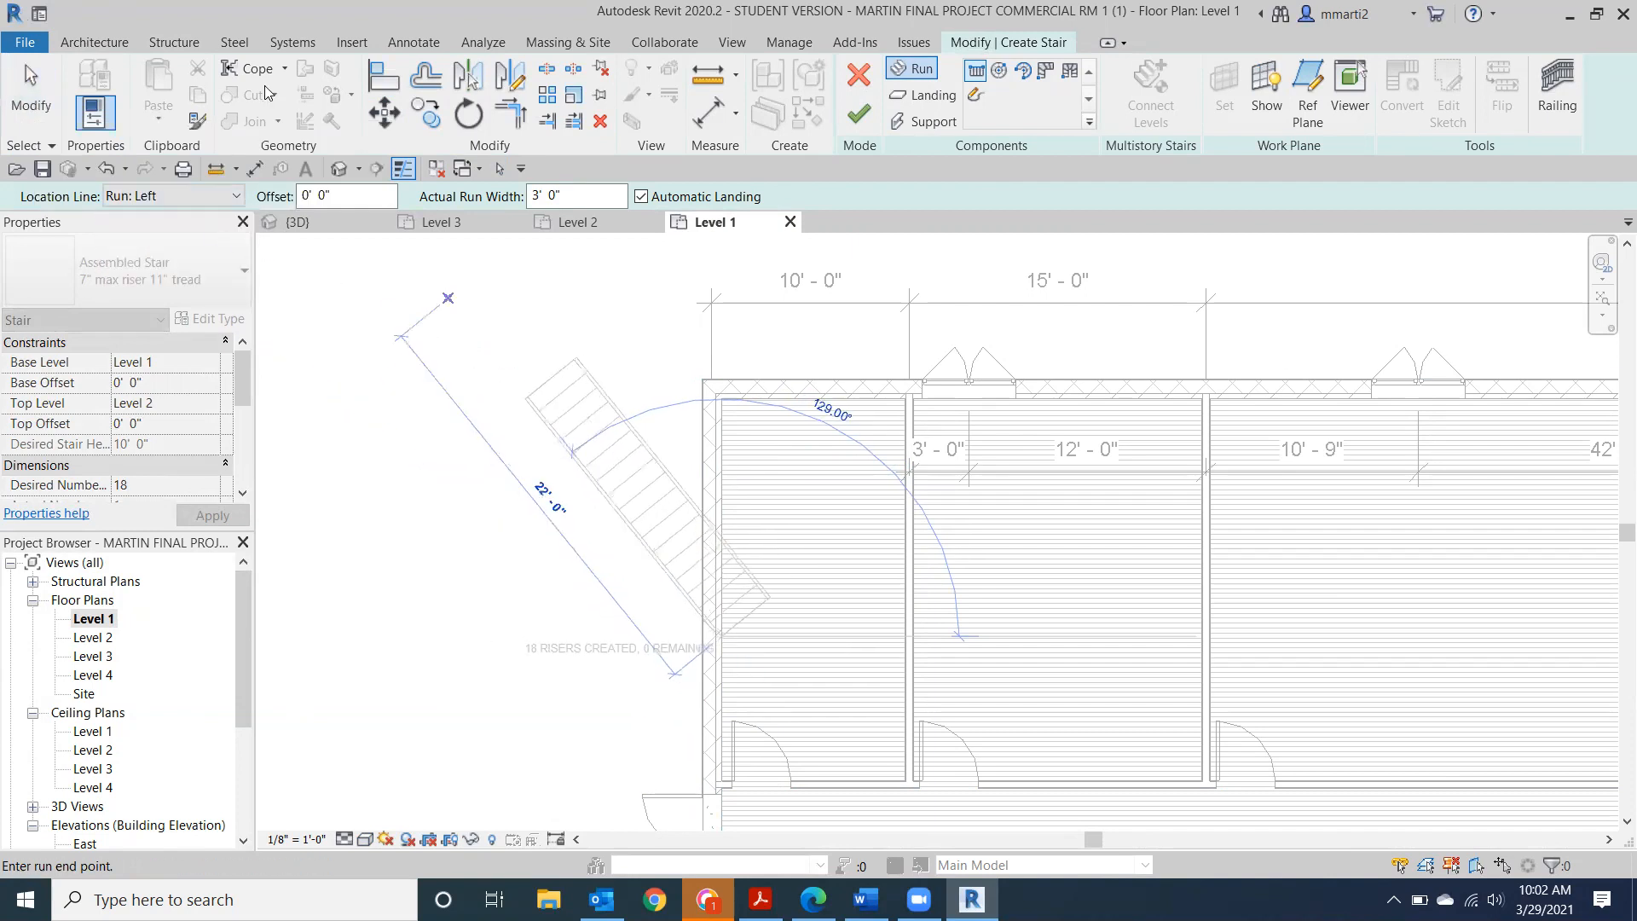
{"action": "left_click", "coordinate": [721, 490]}
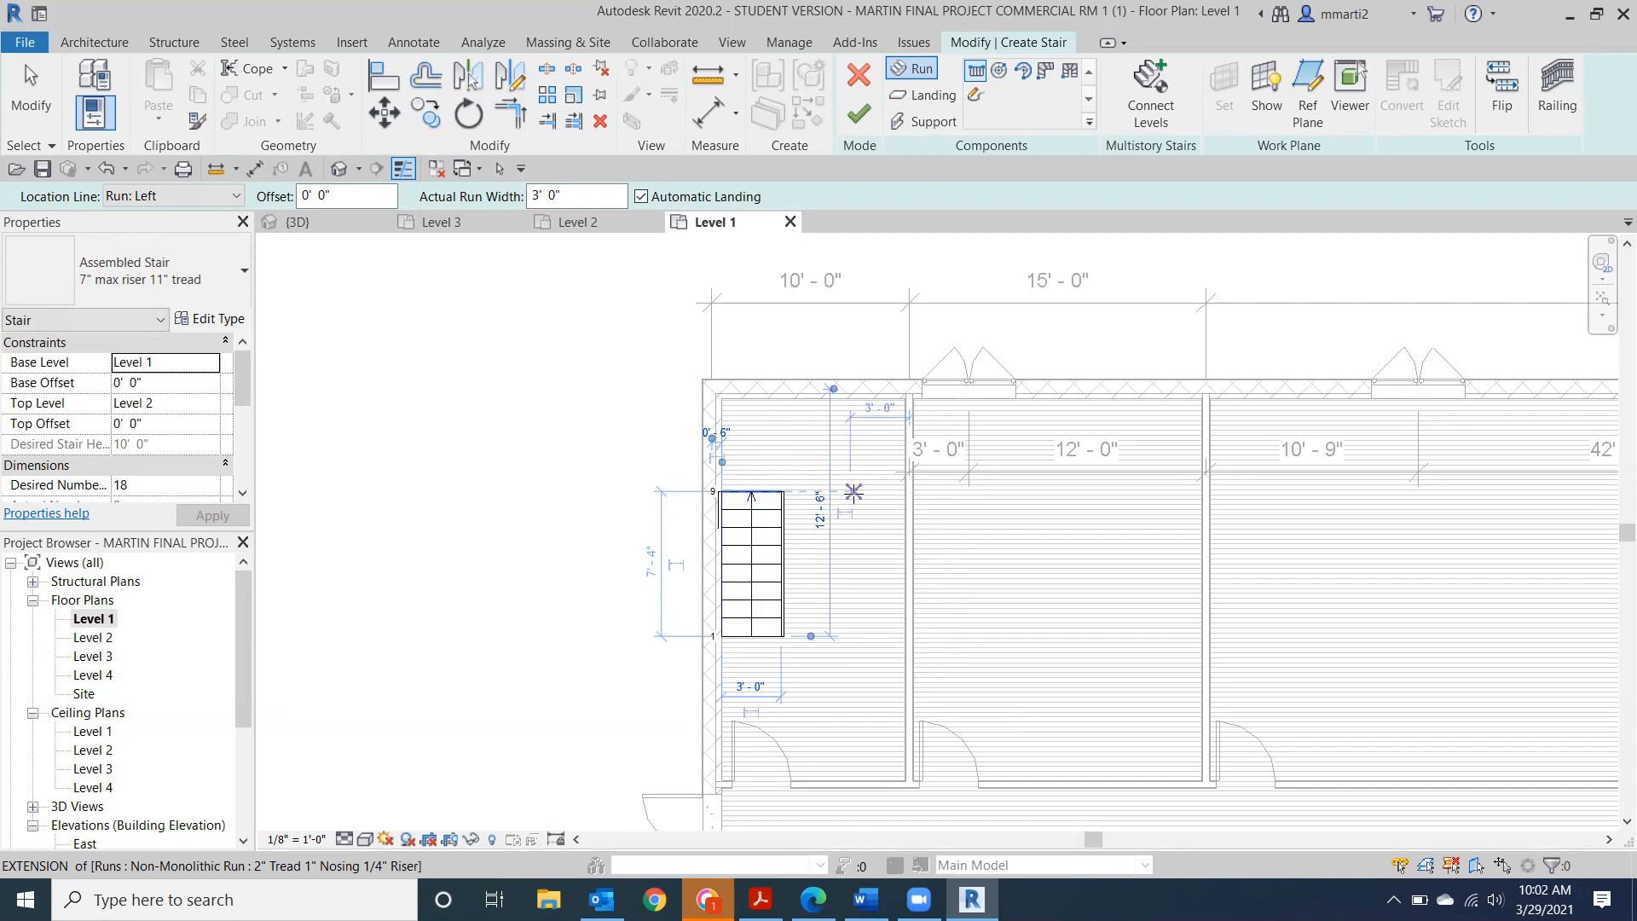
Add a parallel 9-riser return run starting 3'-0" from the room's right partition, and finish the U-shaped stair.
{"action": "left_click", "coordinate": [851, 492]}
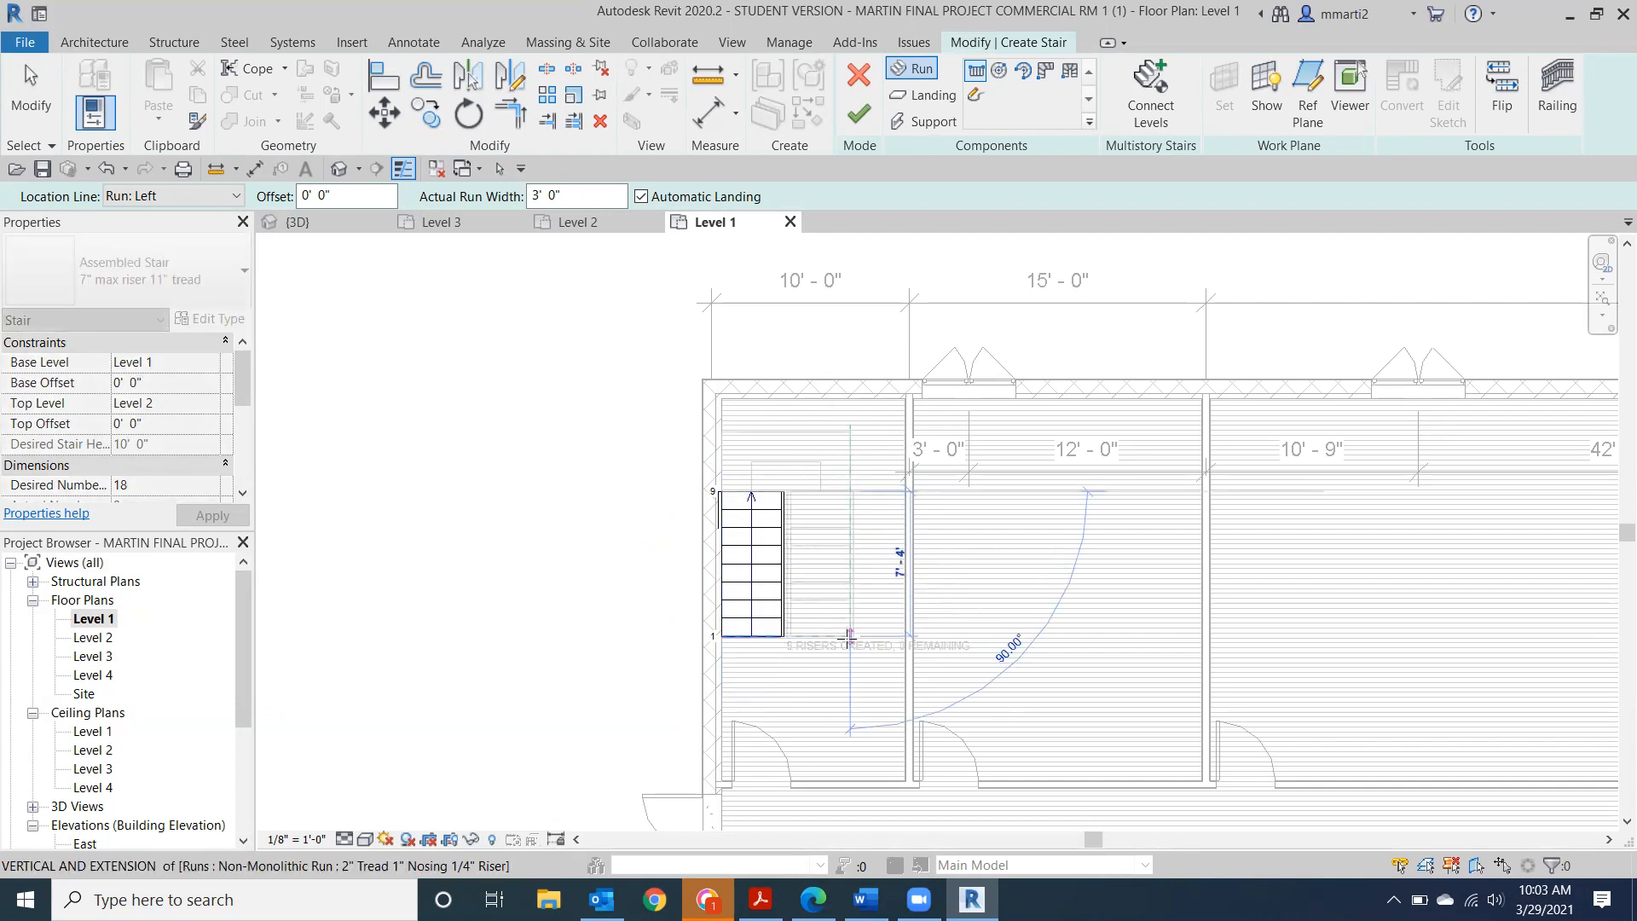
{"action": "left_click", "coordinate": [848, 674]}
{"action": "key", "text": "Escape"}
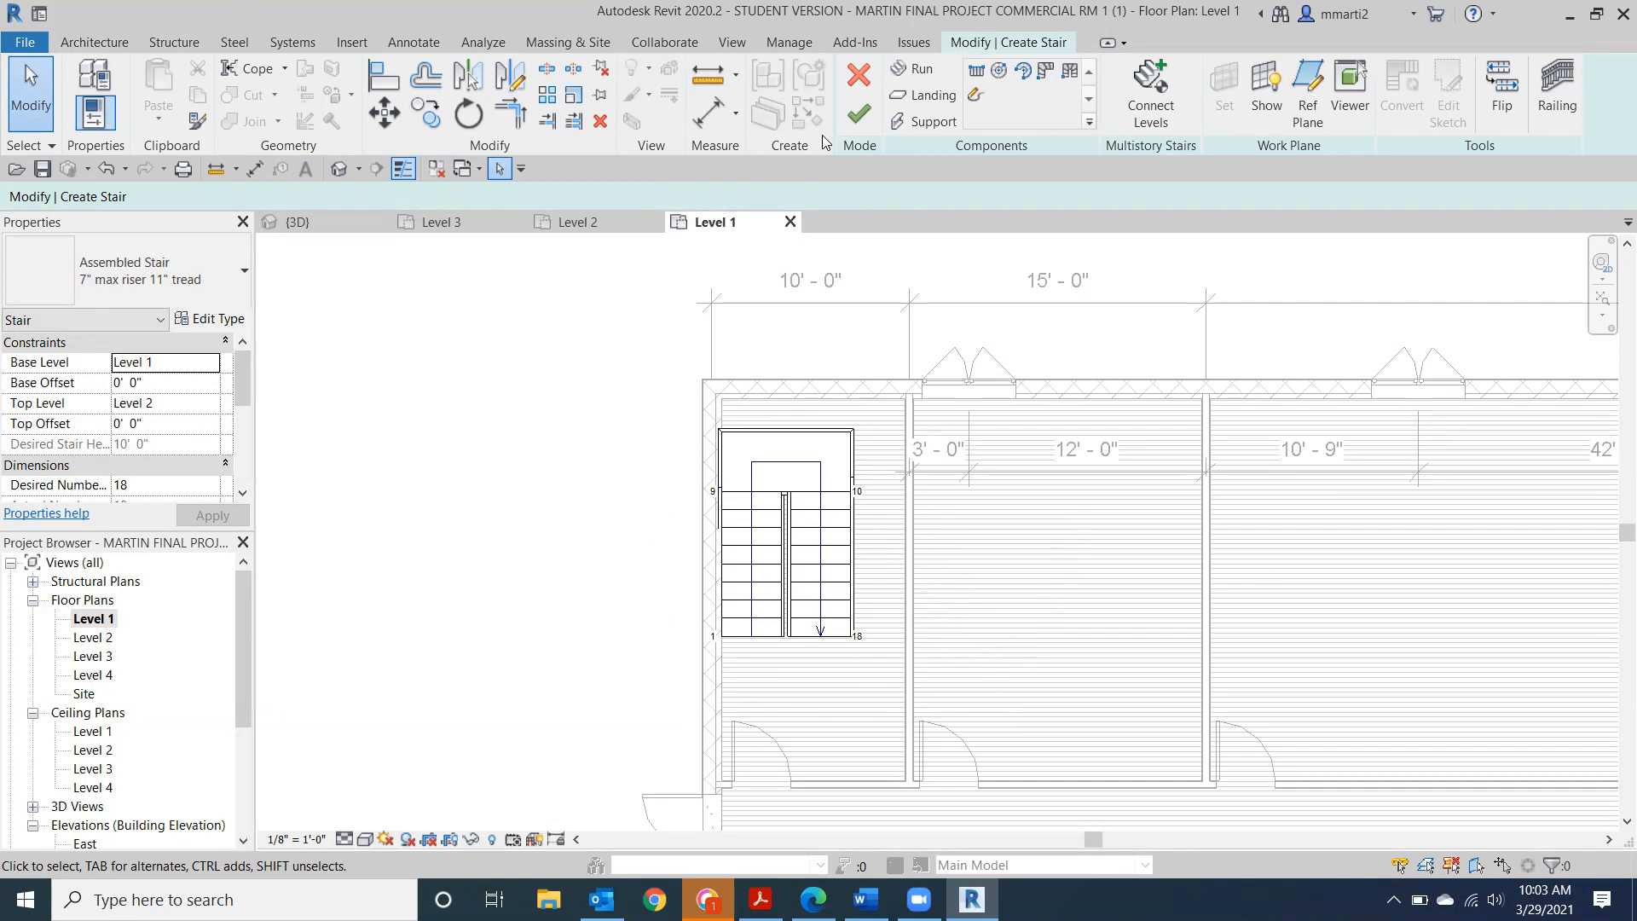
{"action": "left_click", "coordinate": [876, 121]}
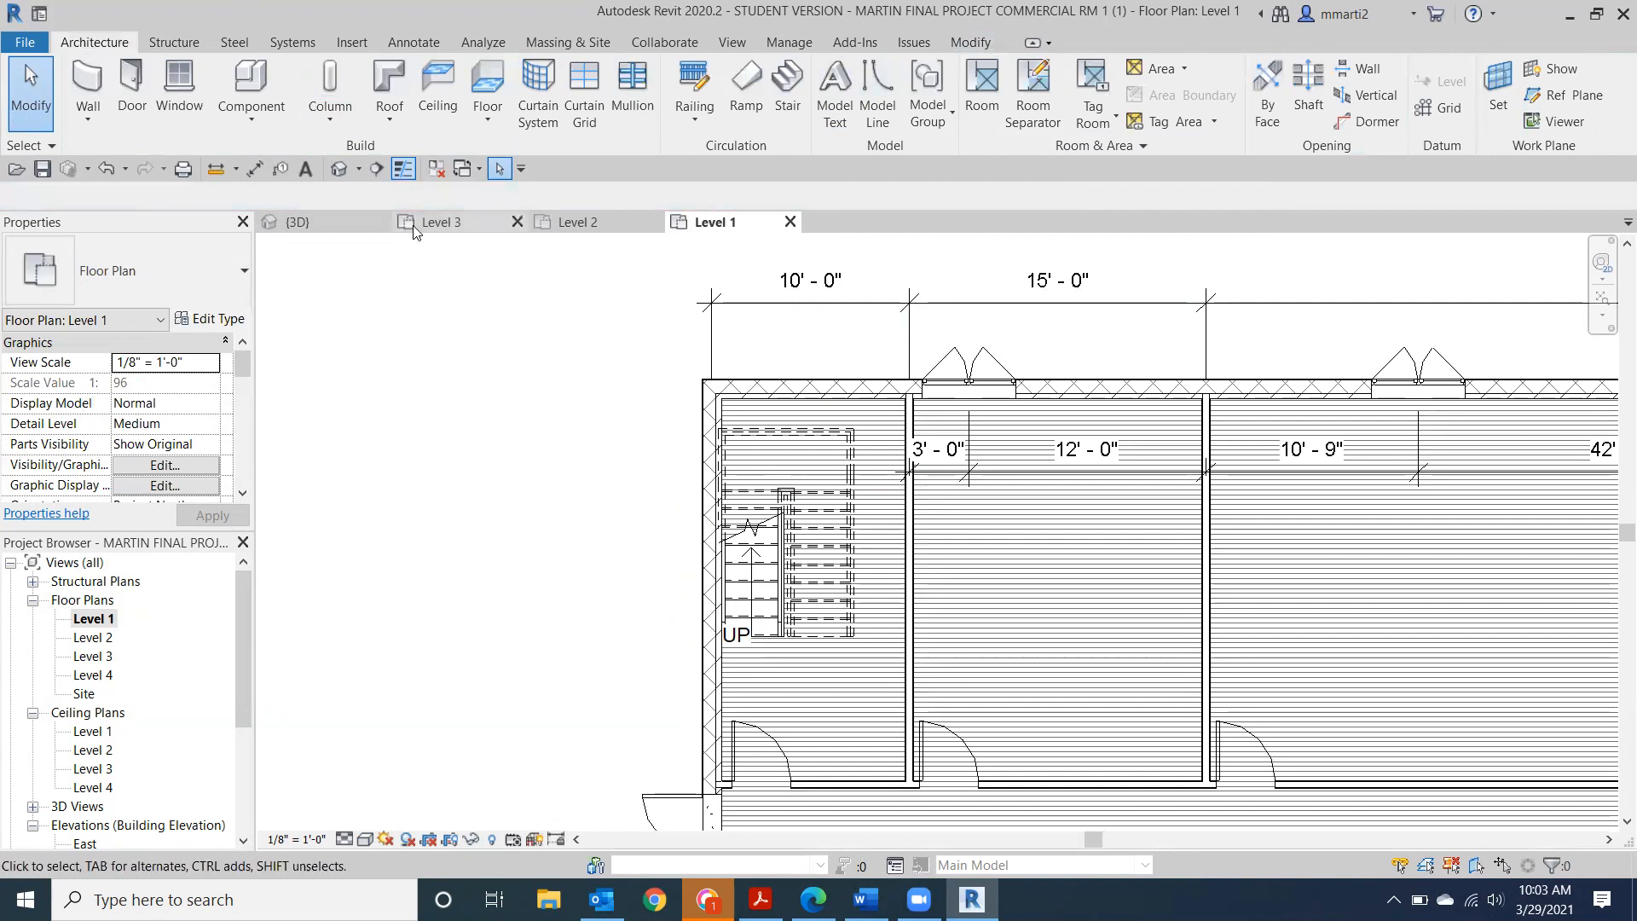
Open the 3D view and temporarily hide the exterior end wall in front of the new stair.
{"action": "left_click", "coordinate": [339, 169]}
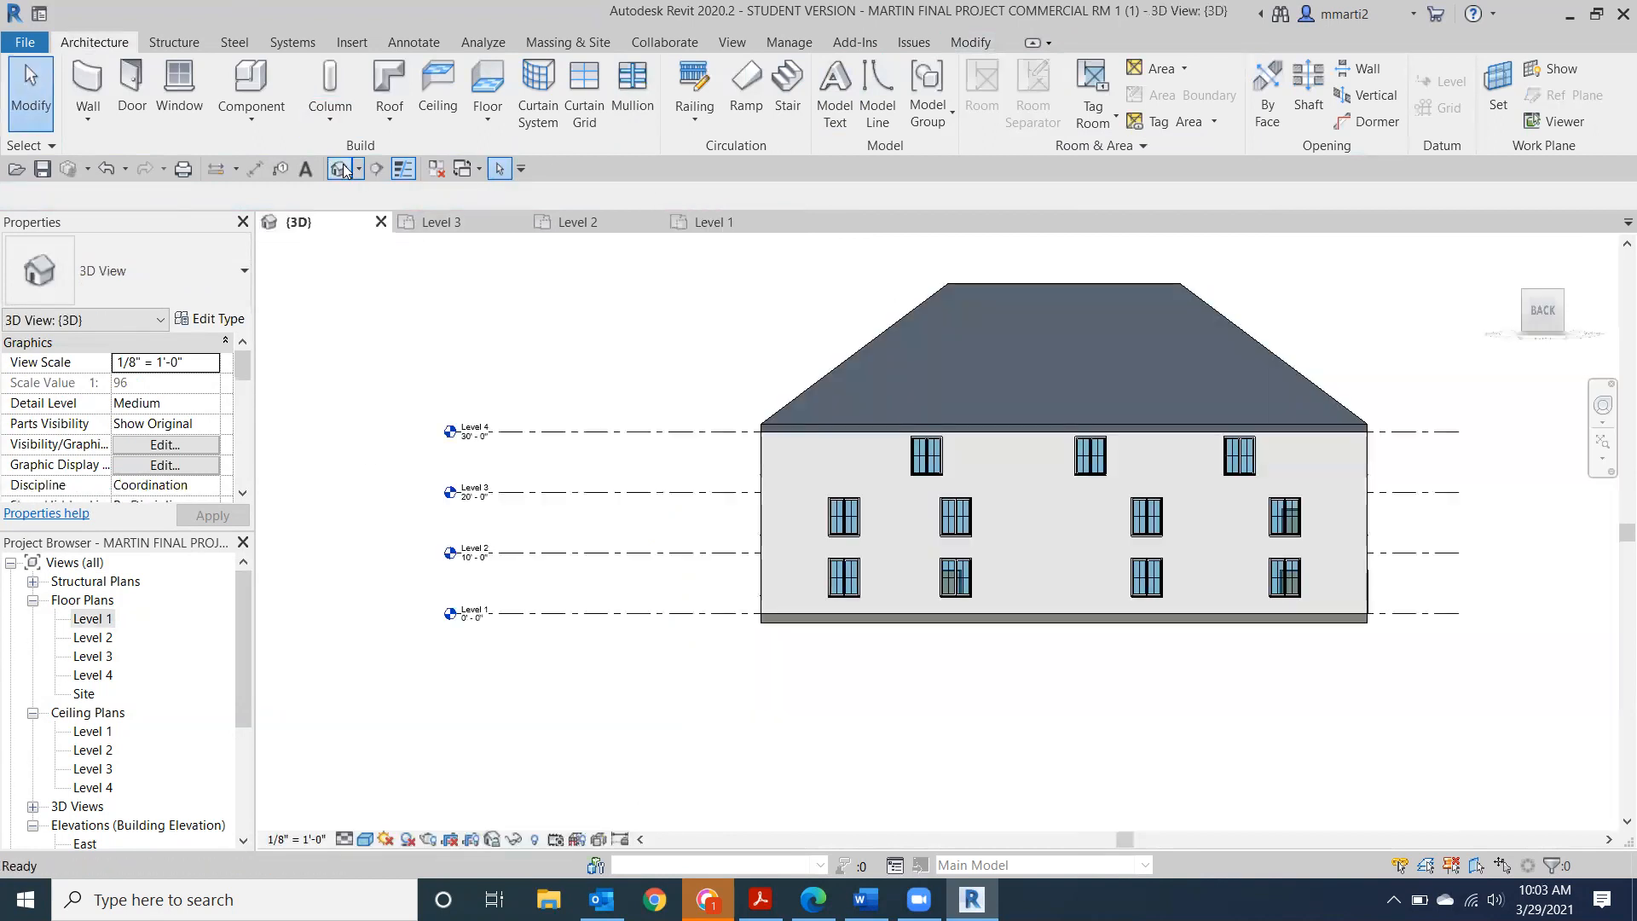
{"action": "left_click", "coordinate": [1559, 297]}
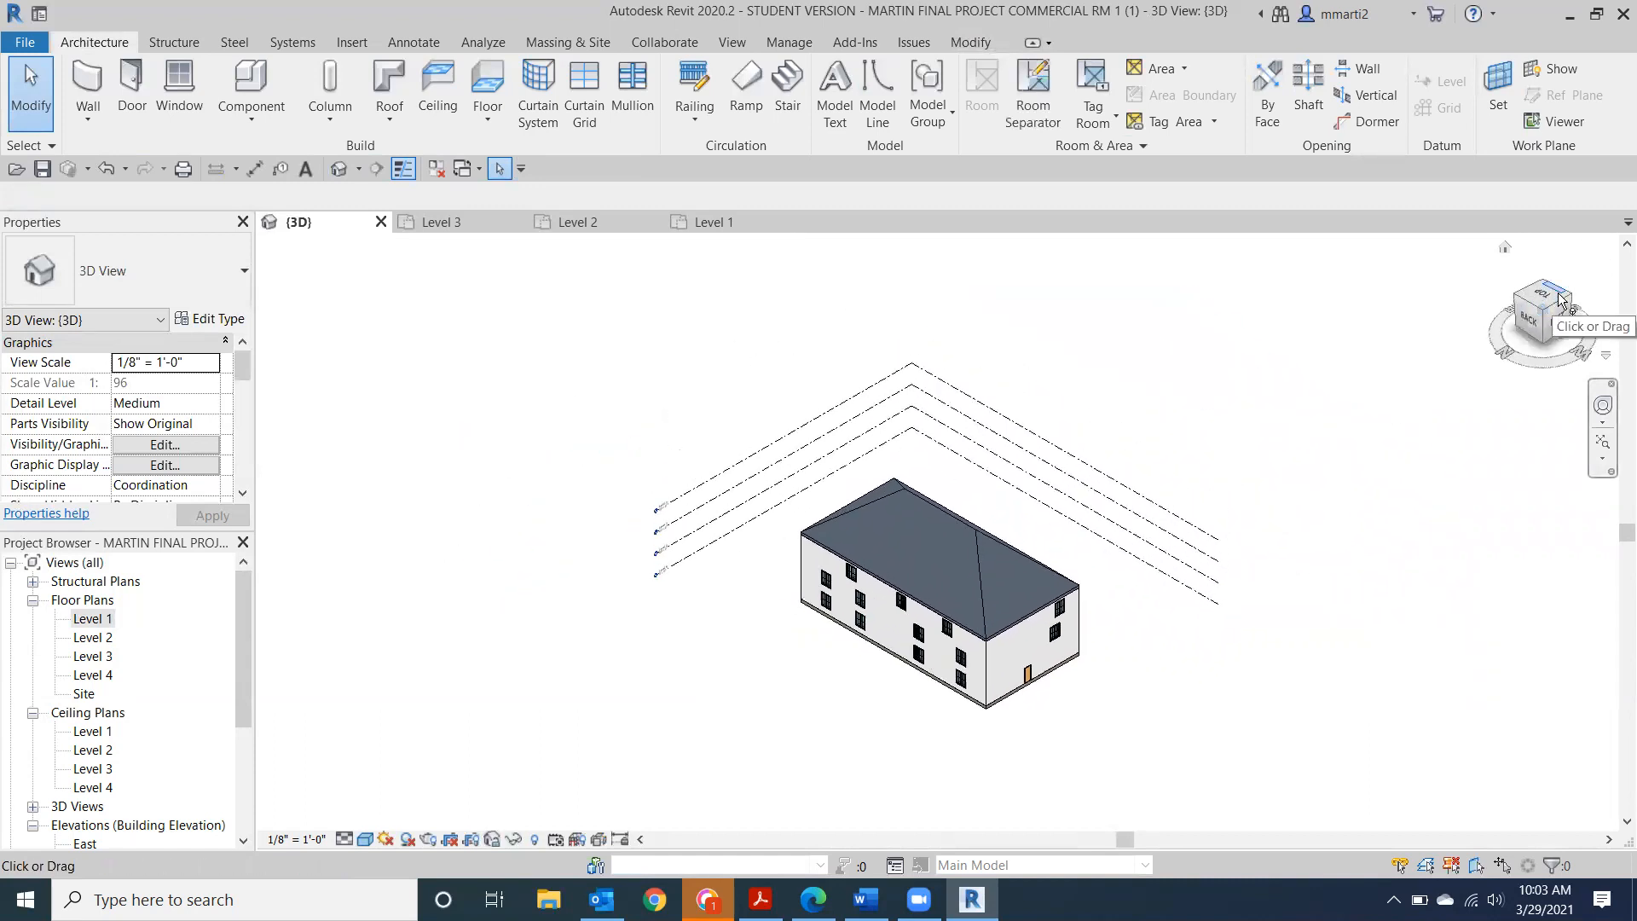
{"action": "scroll", "coordinate": [946, 695], "scroll_direction": "up", "scroll_amount": 5}
{"action": "left_click", "coordinate": [1103, 639]}
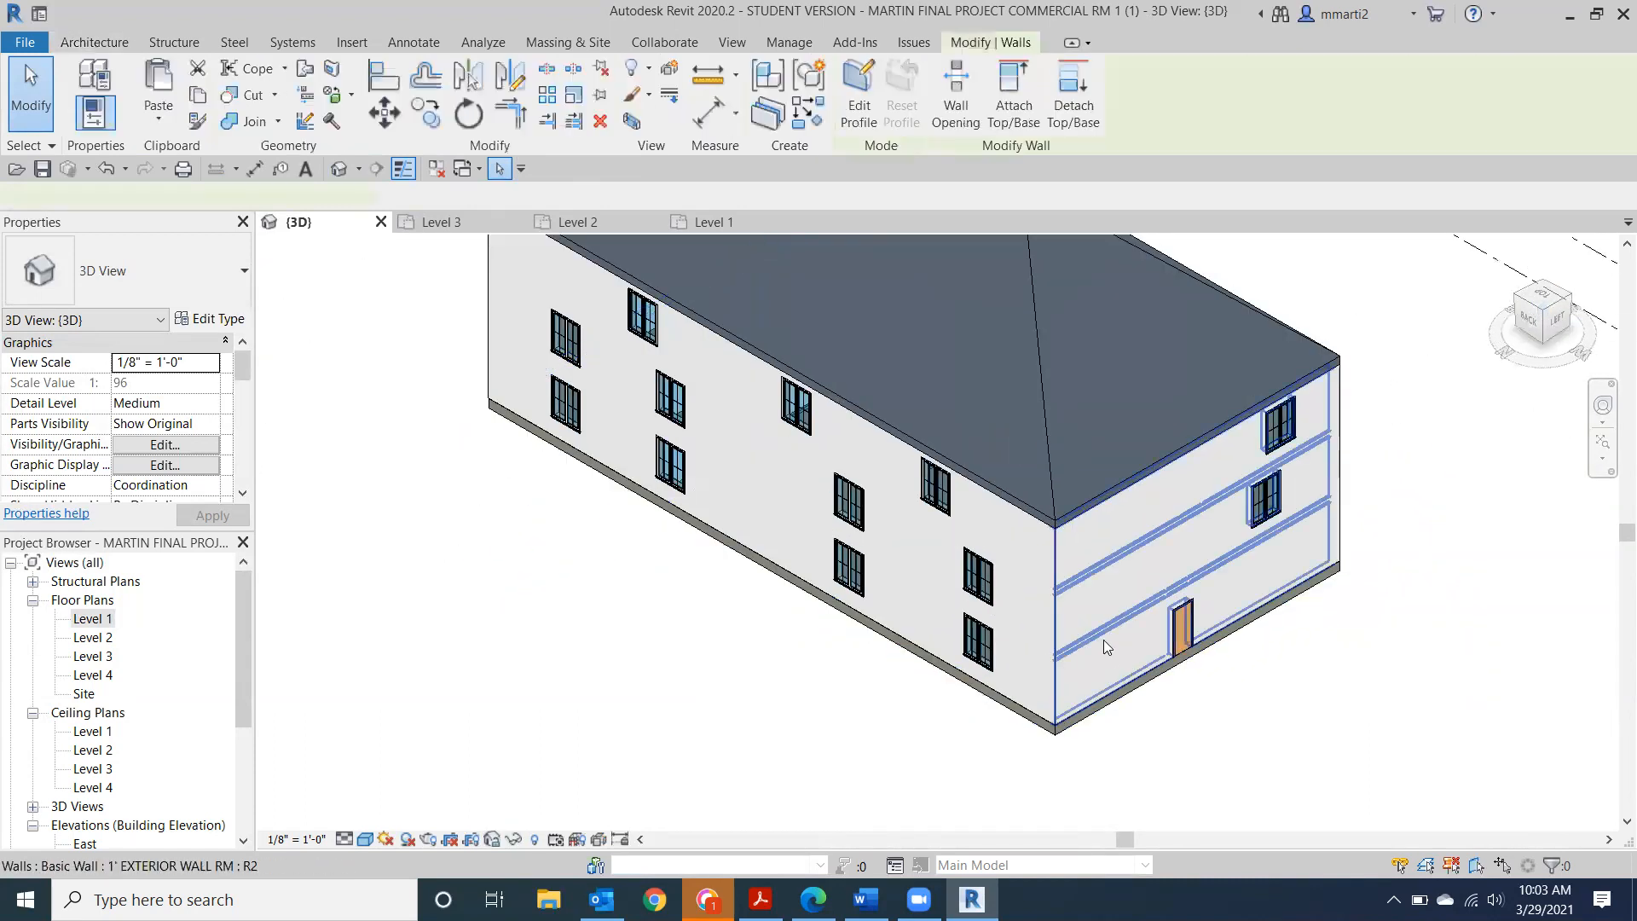
{"action": "left_click", "coordinate": [514, 839]}
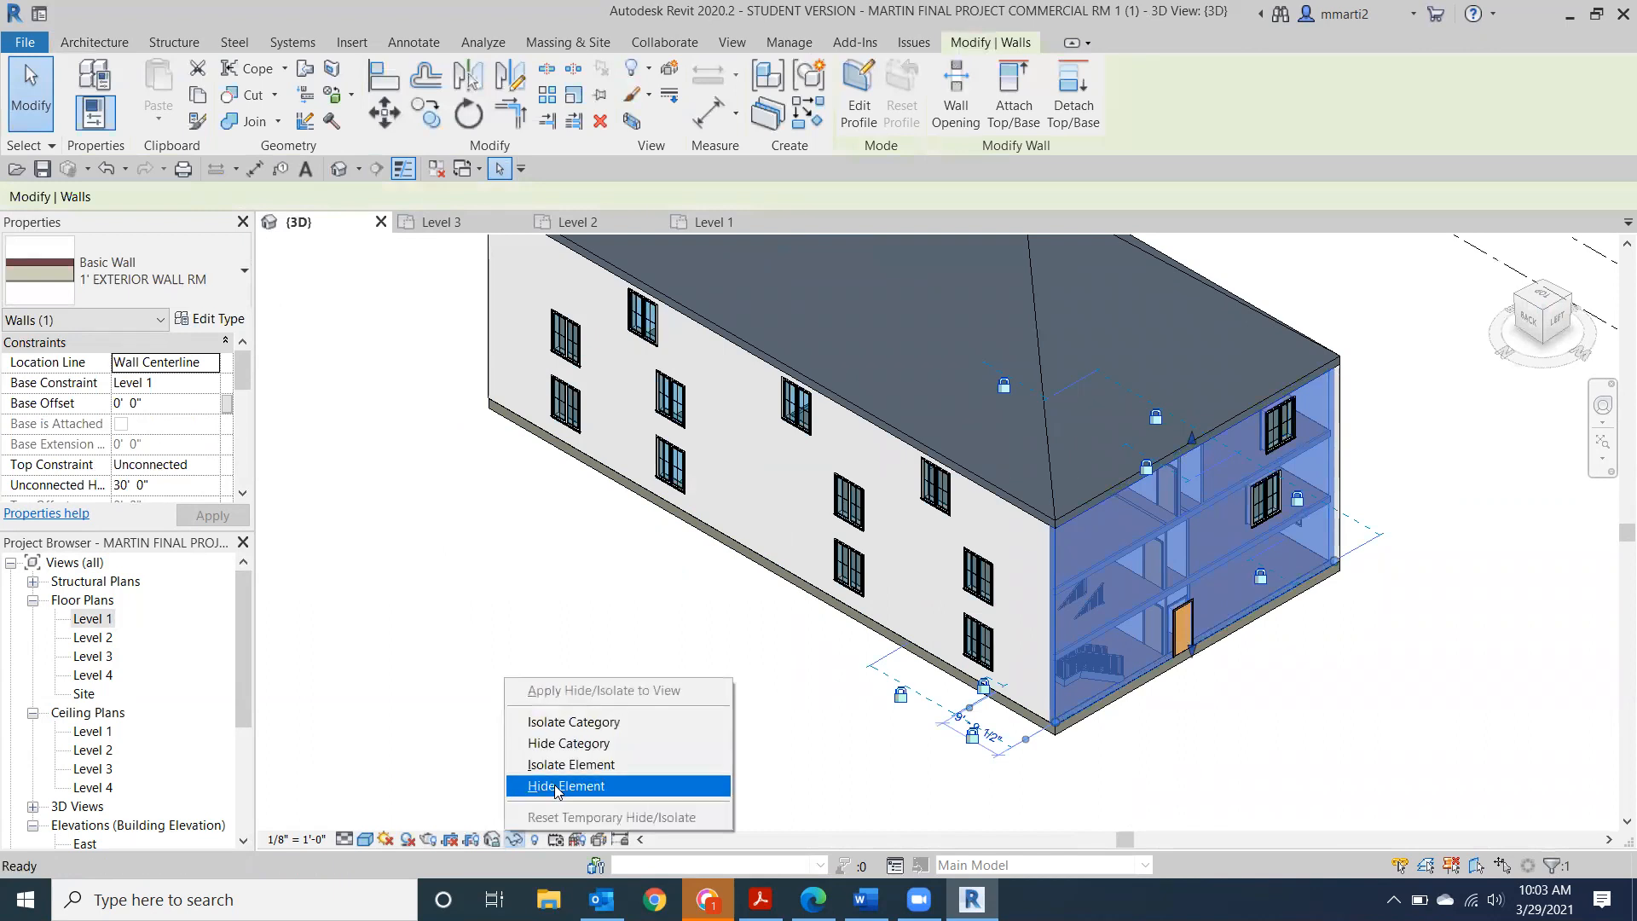
{"action": "left_click", "coordinate": [560, 786]}
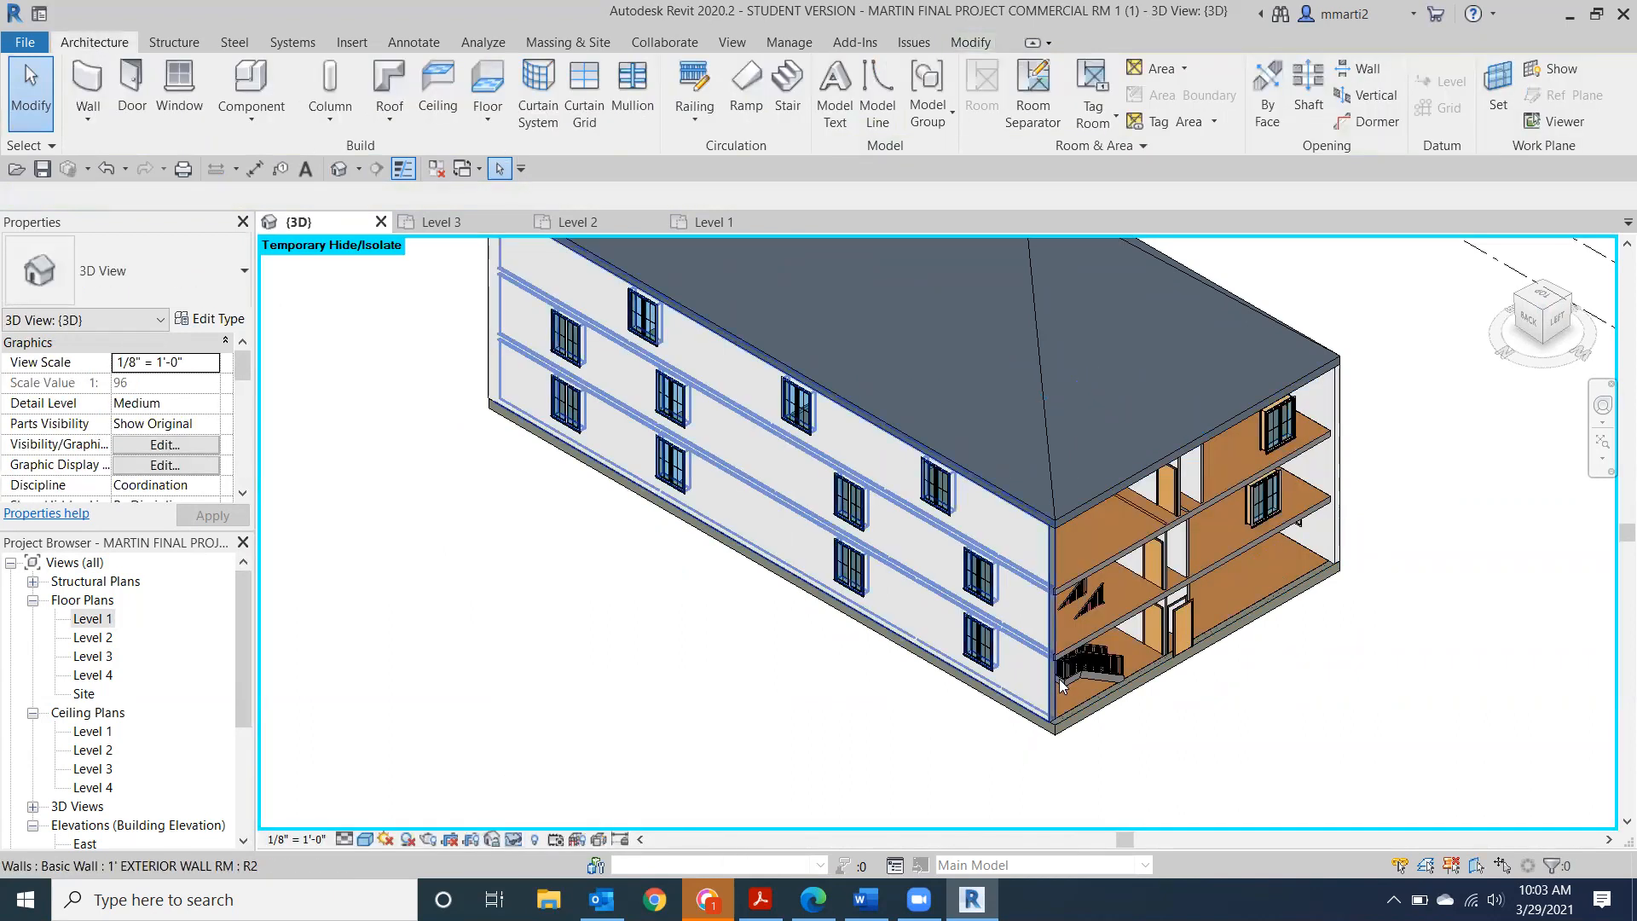
Show the stair from the building's left side in Wireframe style and select the Level 2 floor beside it.
{"action": "left_click", "coordinate": [1555, 329]}
{"action": "scroll", "coordinate": [837, 641], "scroll_direction": "up", "scroll_amount": 6}
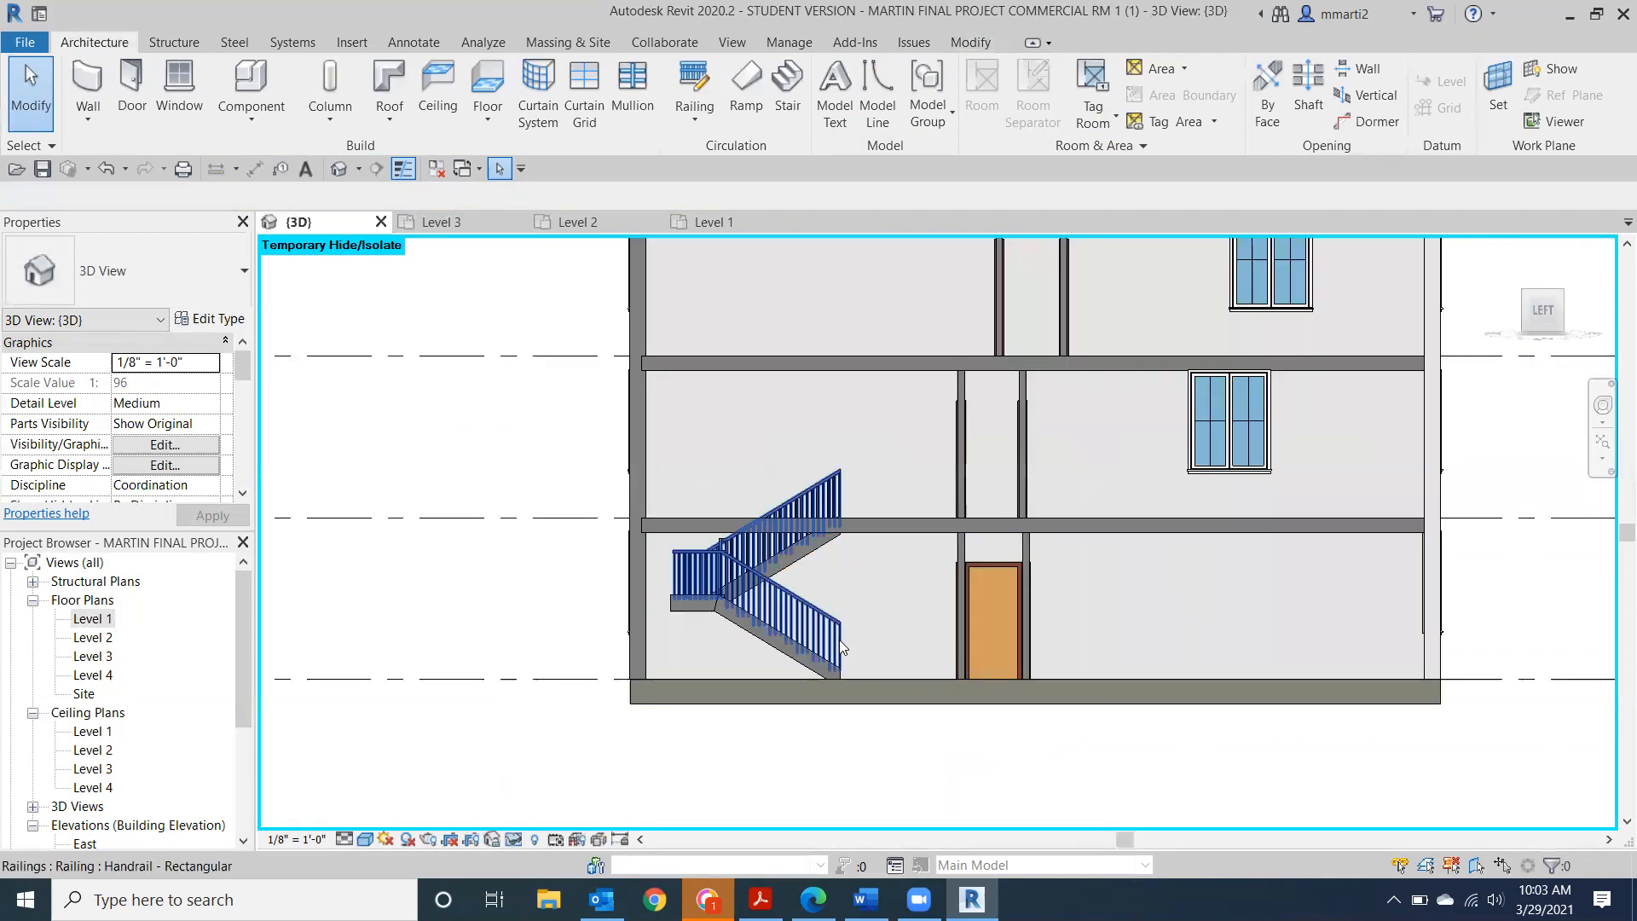
{"action": "scroll", "coordinate": [917, 477], "scroll_direction": "up", "scroll_amount": 4}
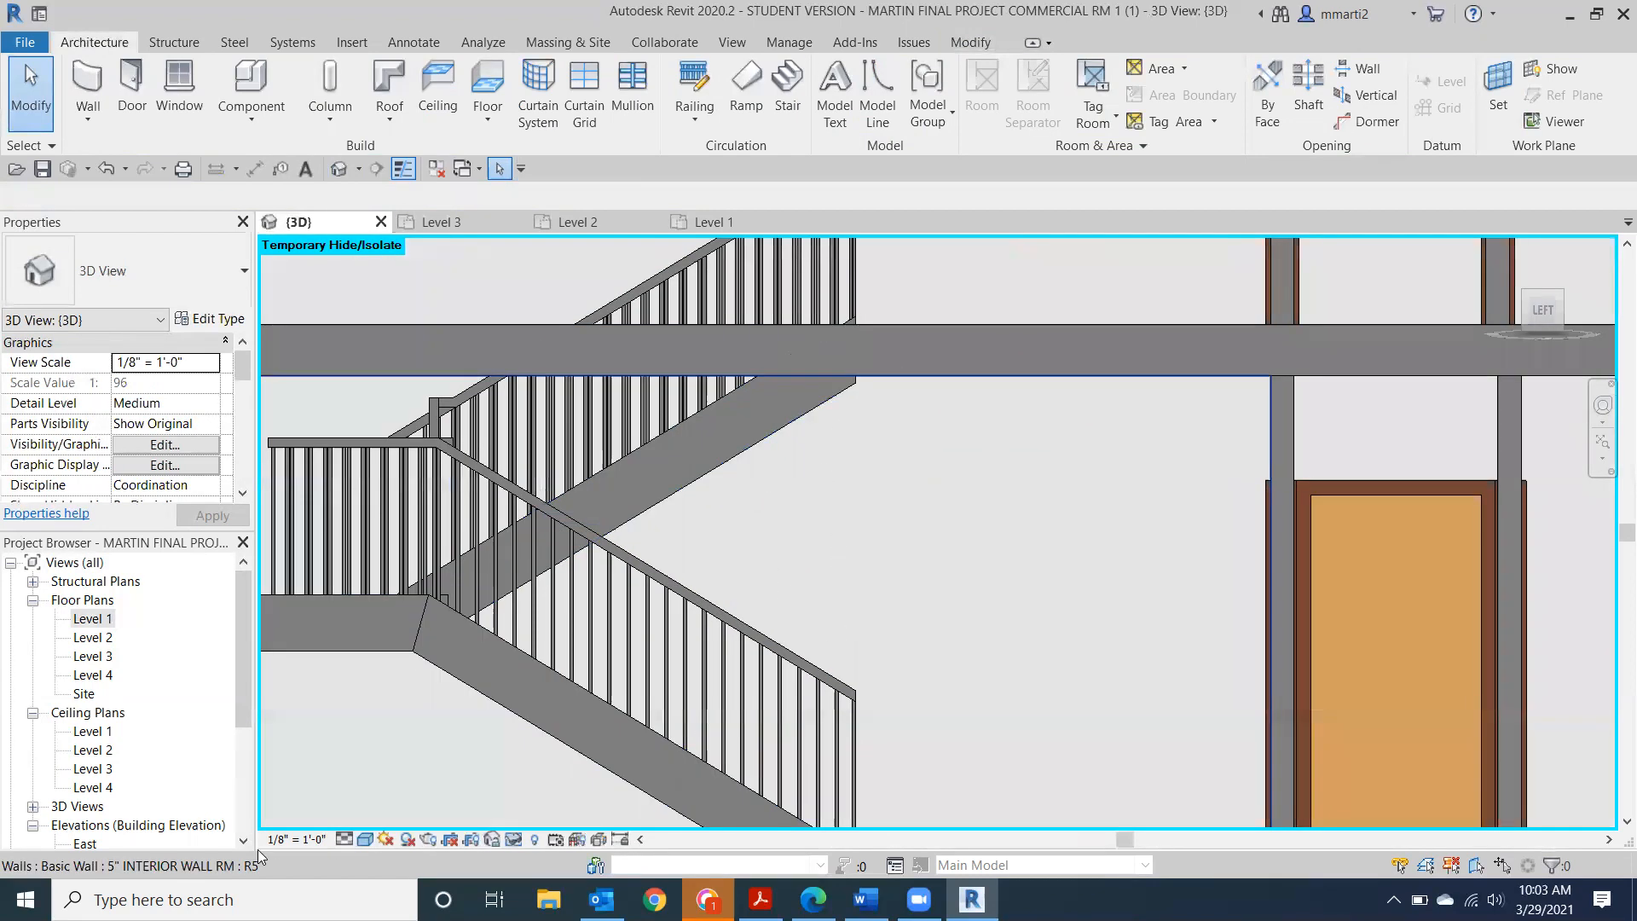
{"action": "left_click", "coordinate": [365, 839]}
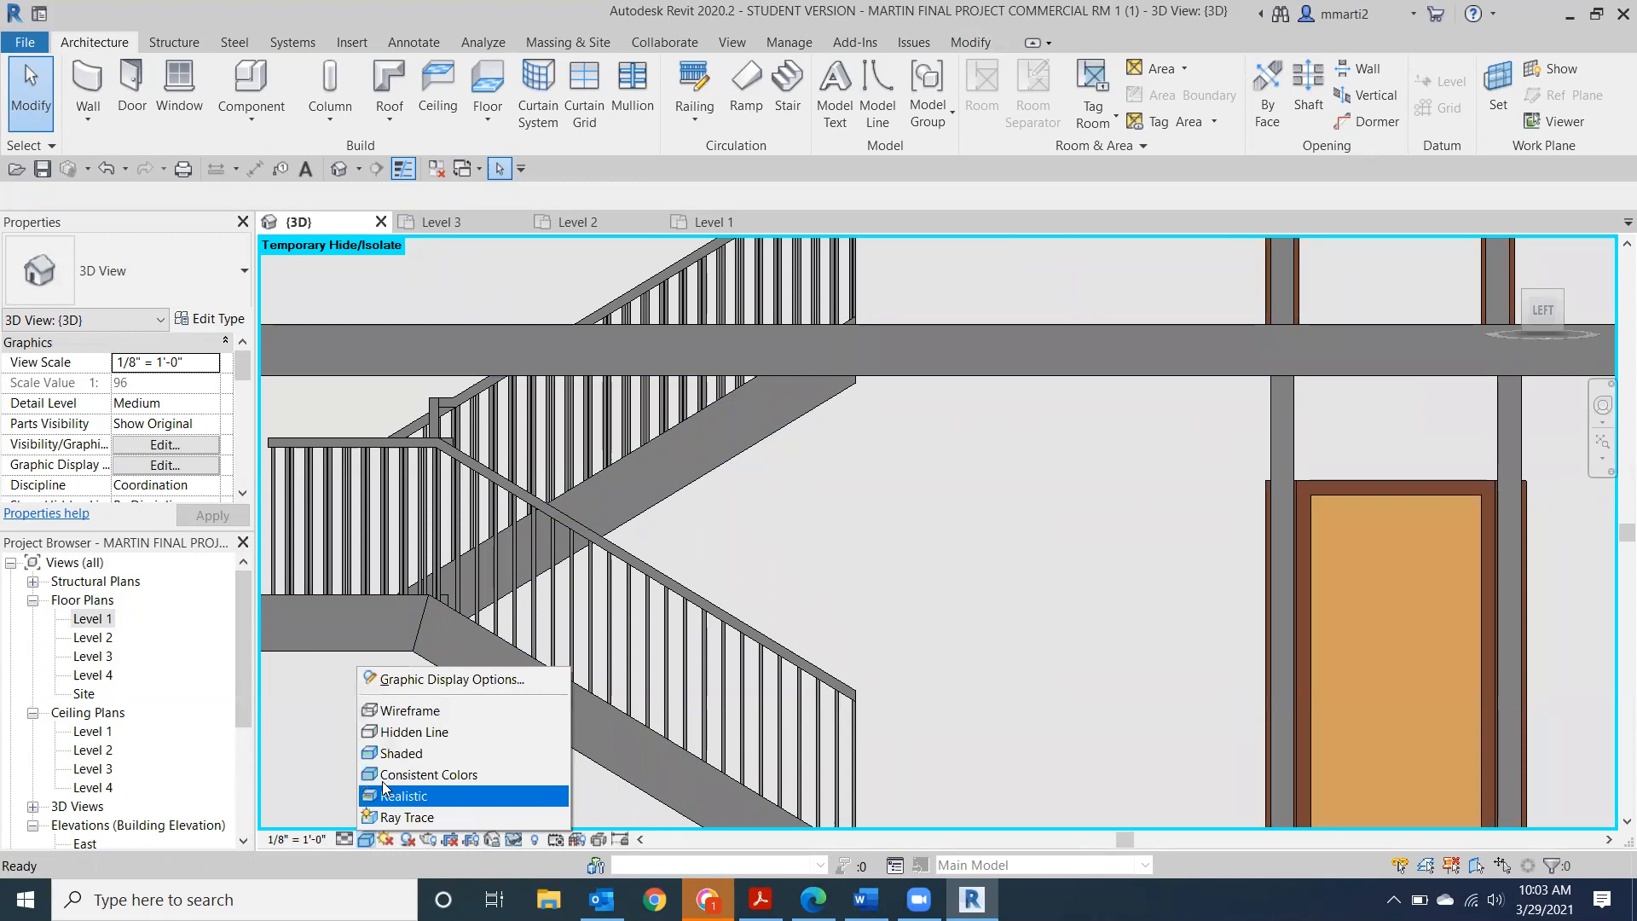
{"action": "left_click", "coordinate": [393, 712]}
{"action": "scroll", "coordinate": [857, 345], "scroll_direction": "down", "scroll_amount": 2}
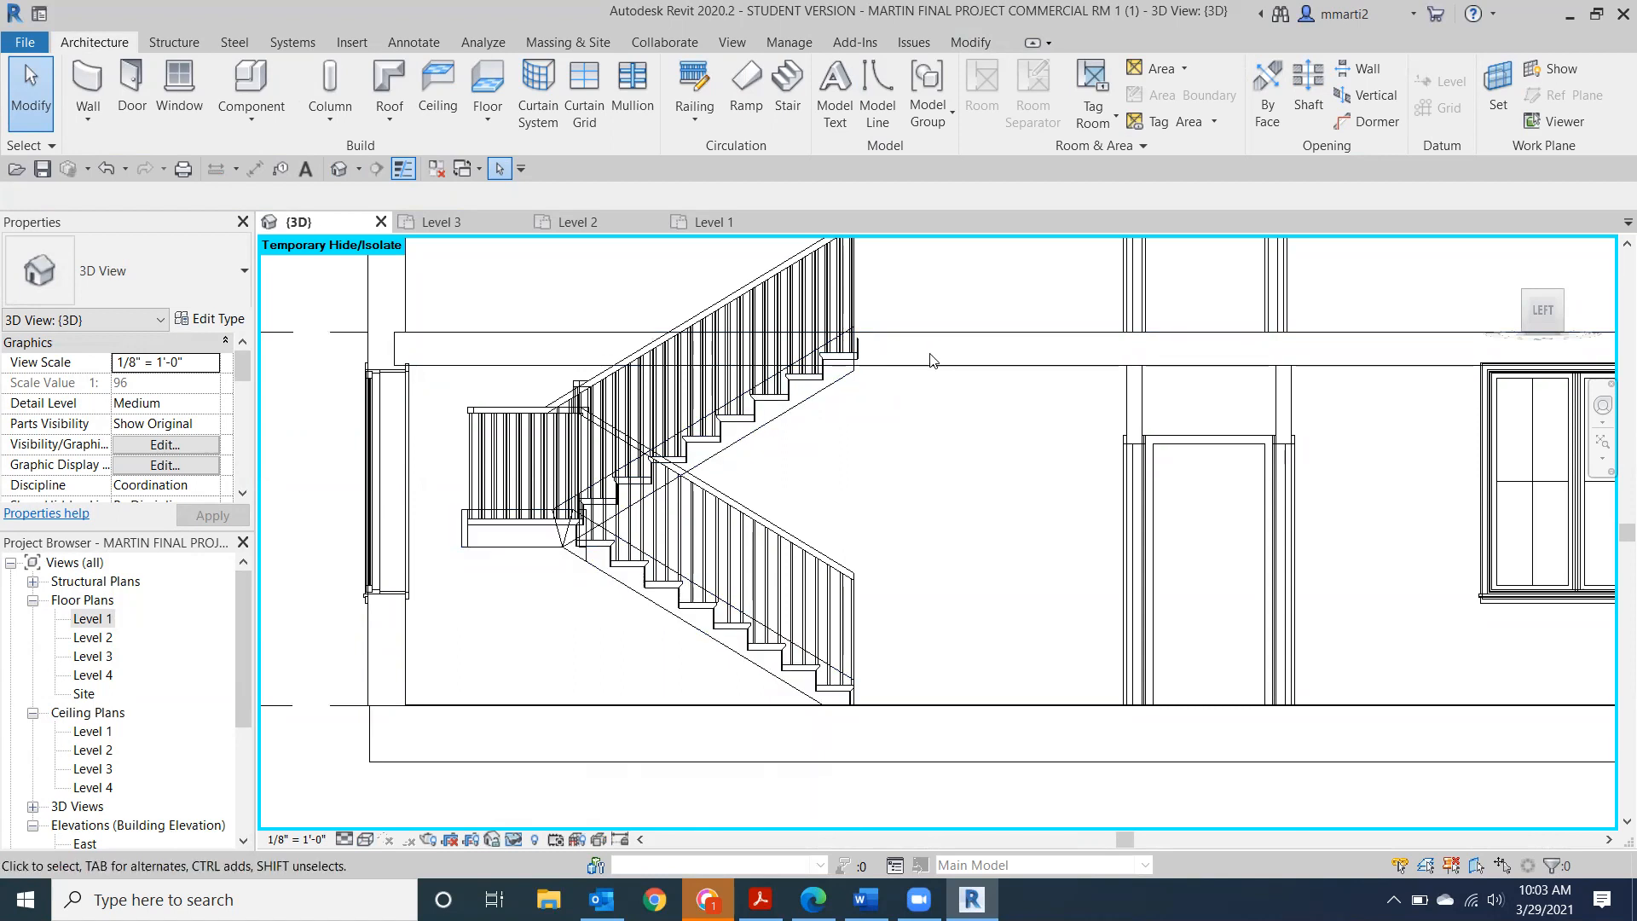
{"action": "left_click", "coordinate": [943, 335]}
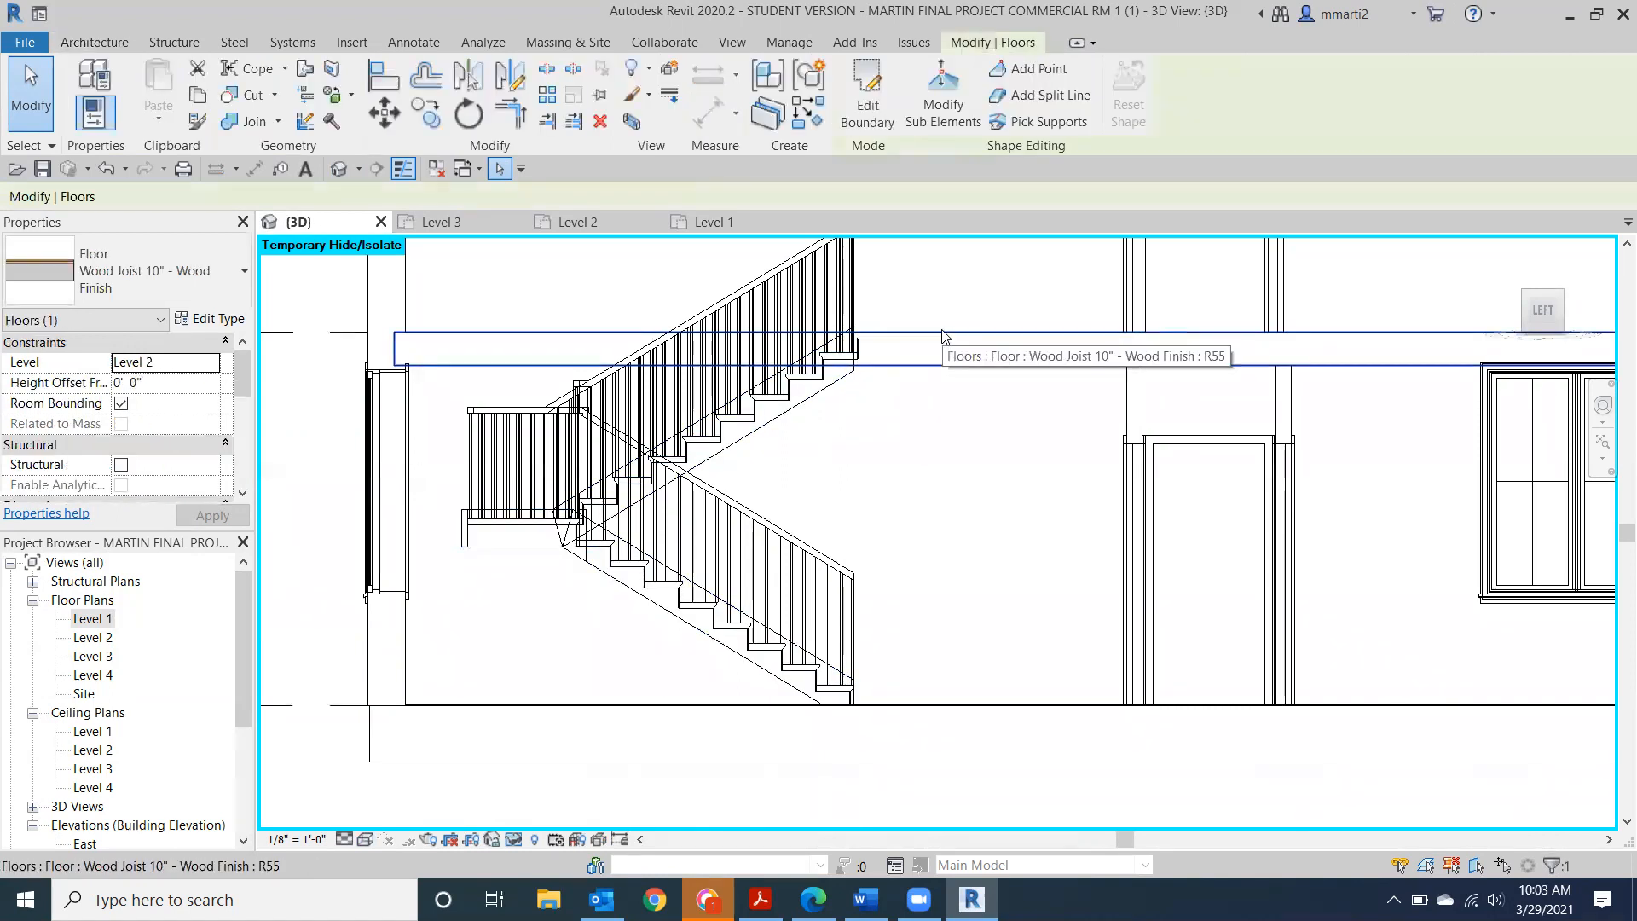
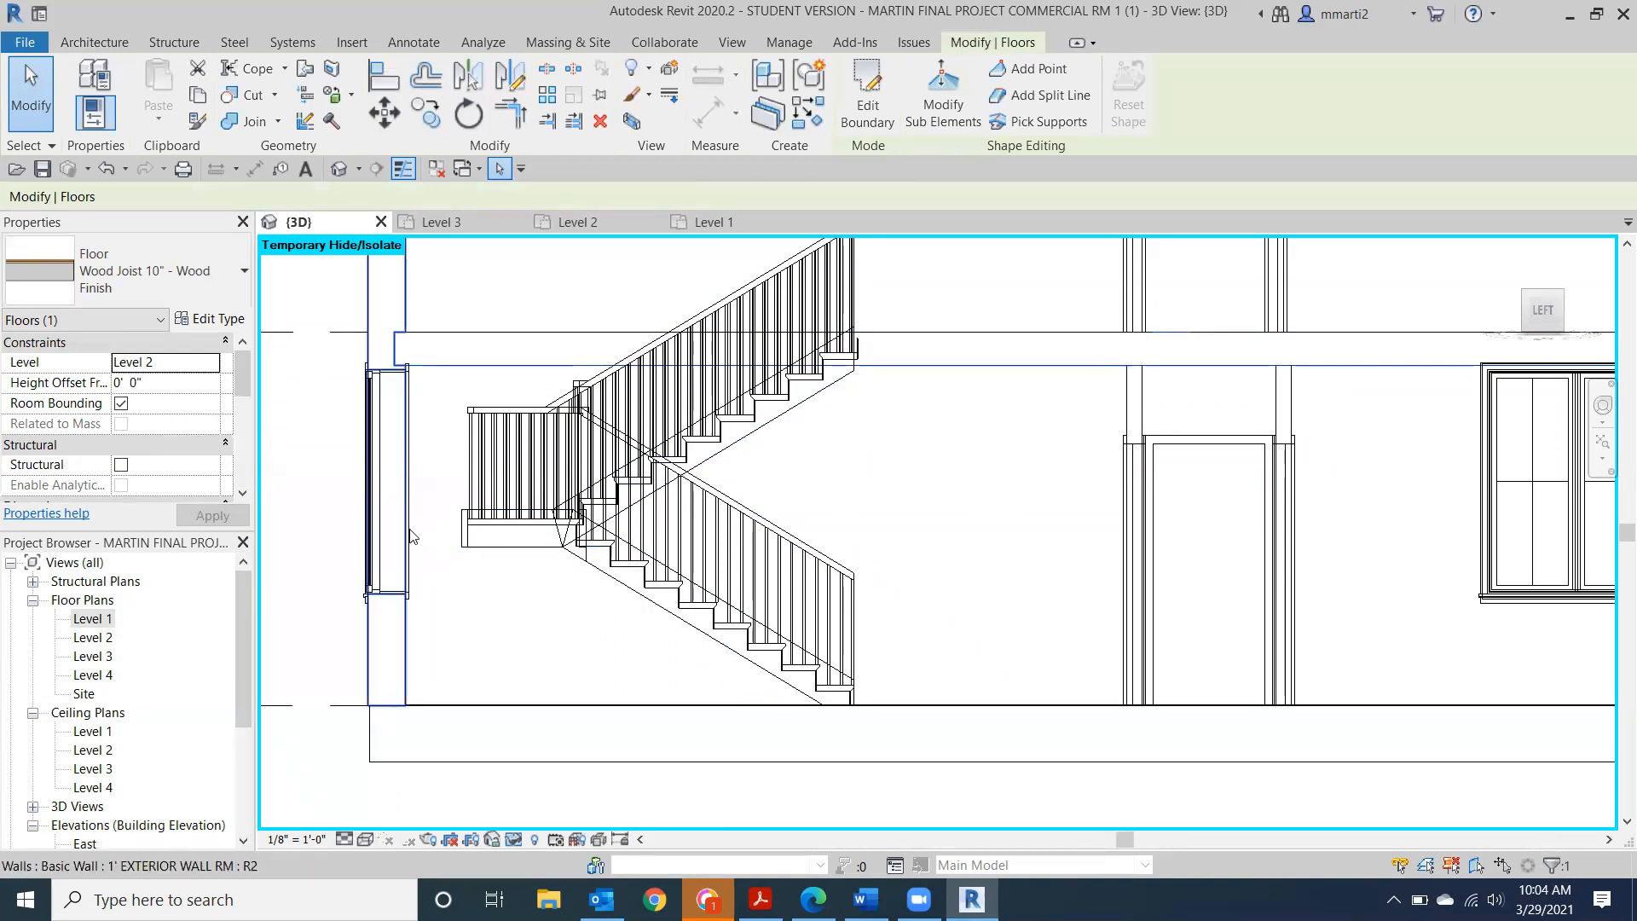
Nudge the whole stair toward the back exterior wall until its landing nearly meets the wall's inner face.
{"action": "left_click", "coordinate": [466, 540]}
{"action": "key", "text": "Left"}
{"action": "key", "text": "Left"}
{"action": "key", "text": "Left"}
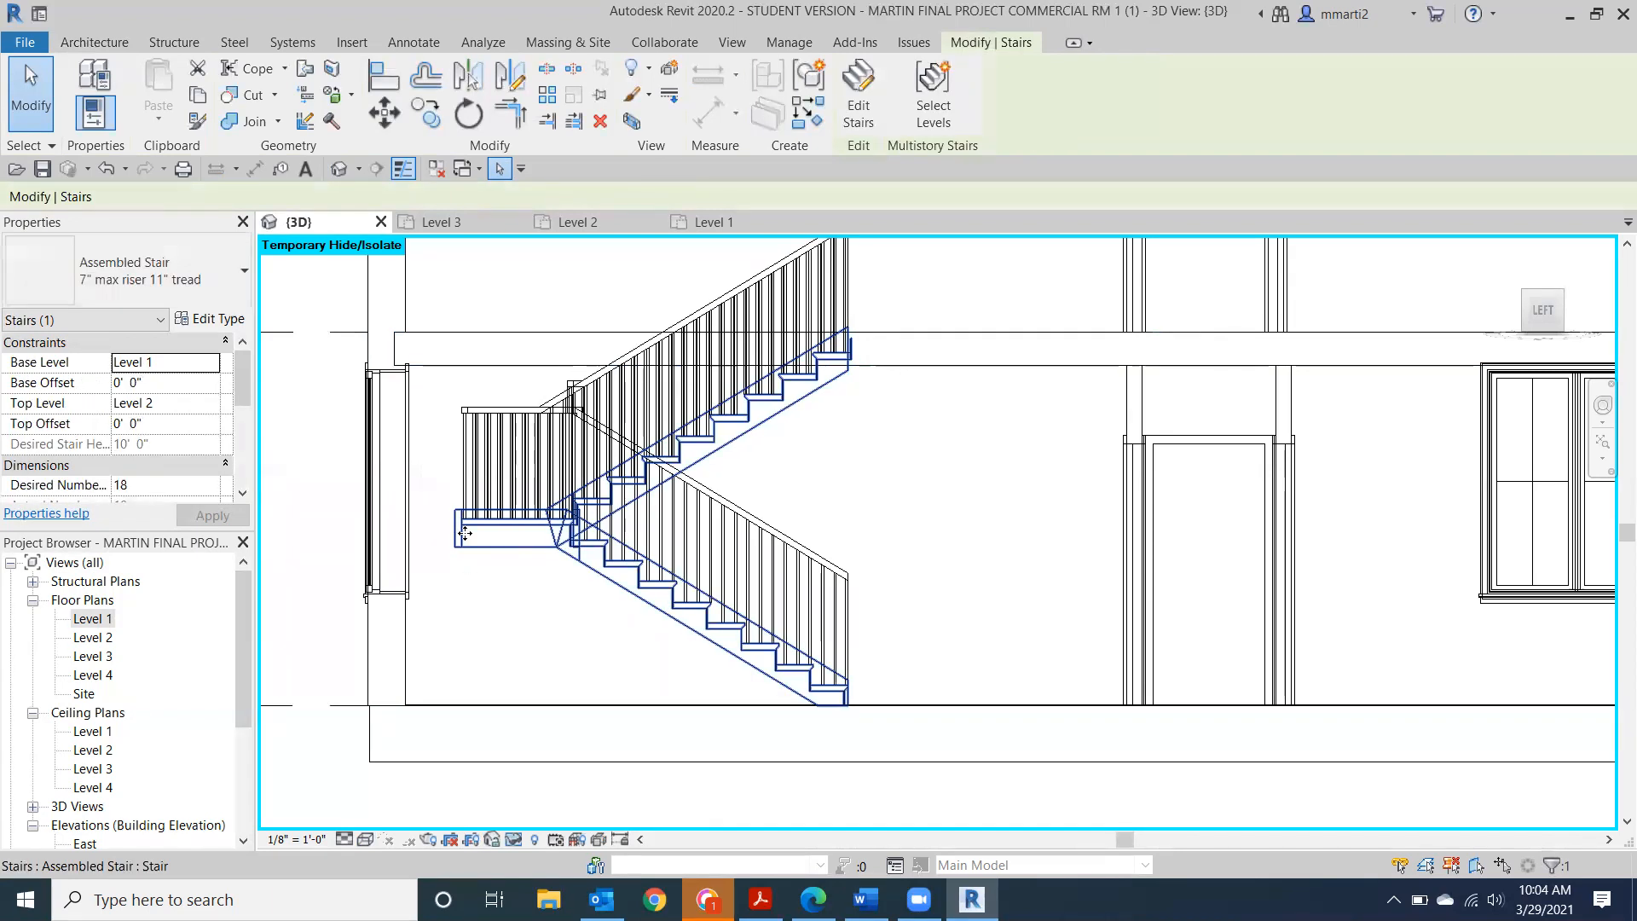
{"action": "key", "text": "Left"}
{"action": "key", "text": "Left"}
{"action": "key", "text": "Left"}
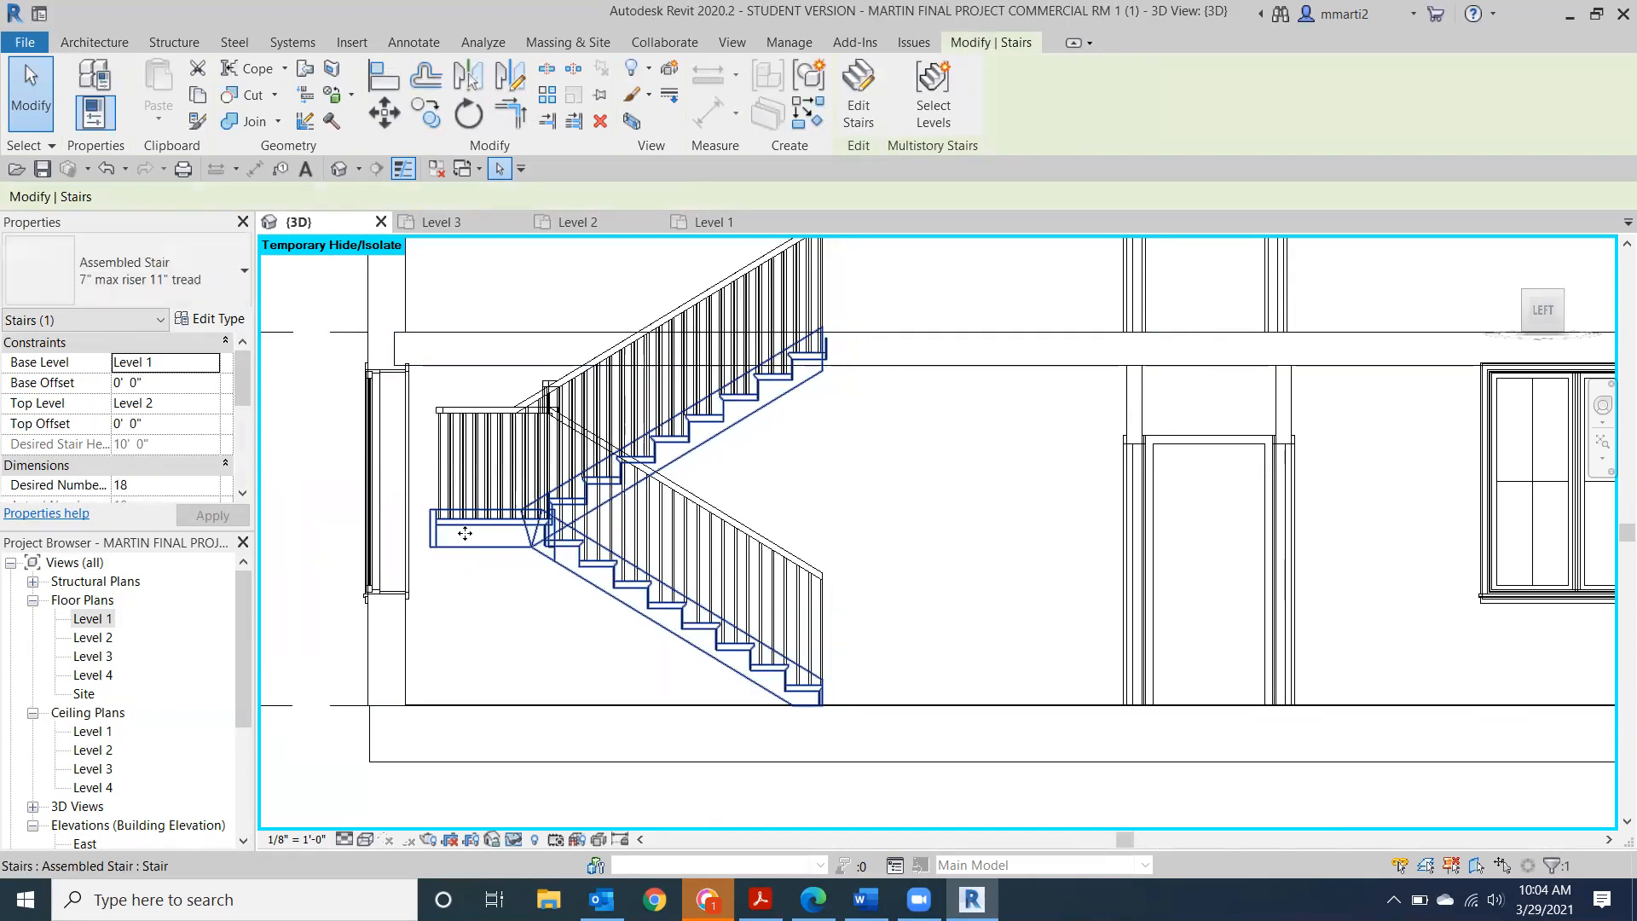
{"action": "key", "text": "Left"}
{"action": "key", "text": "Left"}
{"action": "key", "text": "Left"}
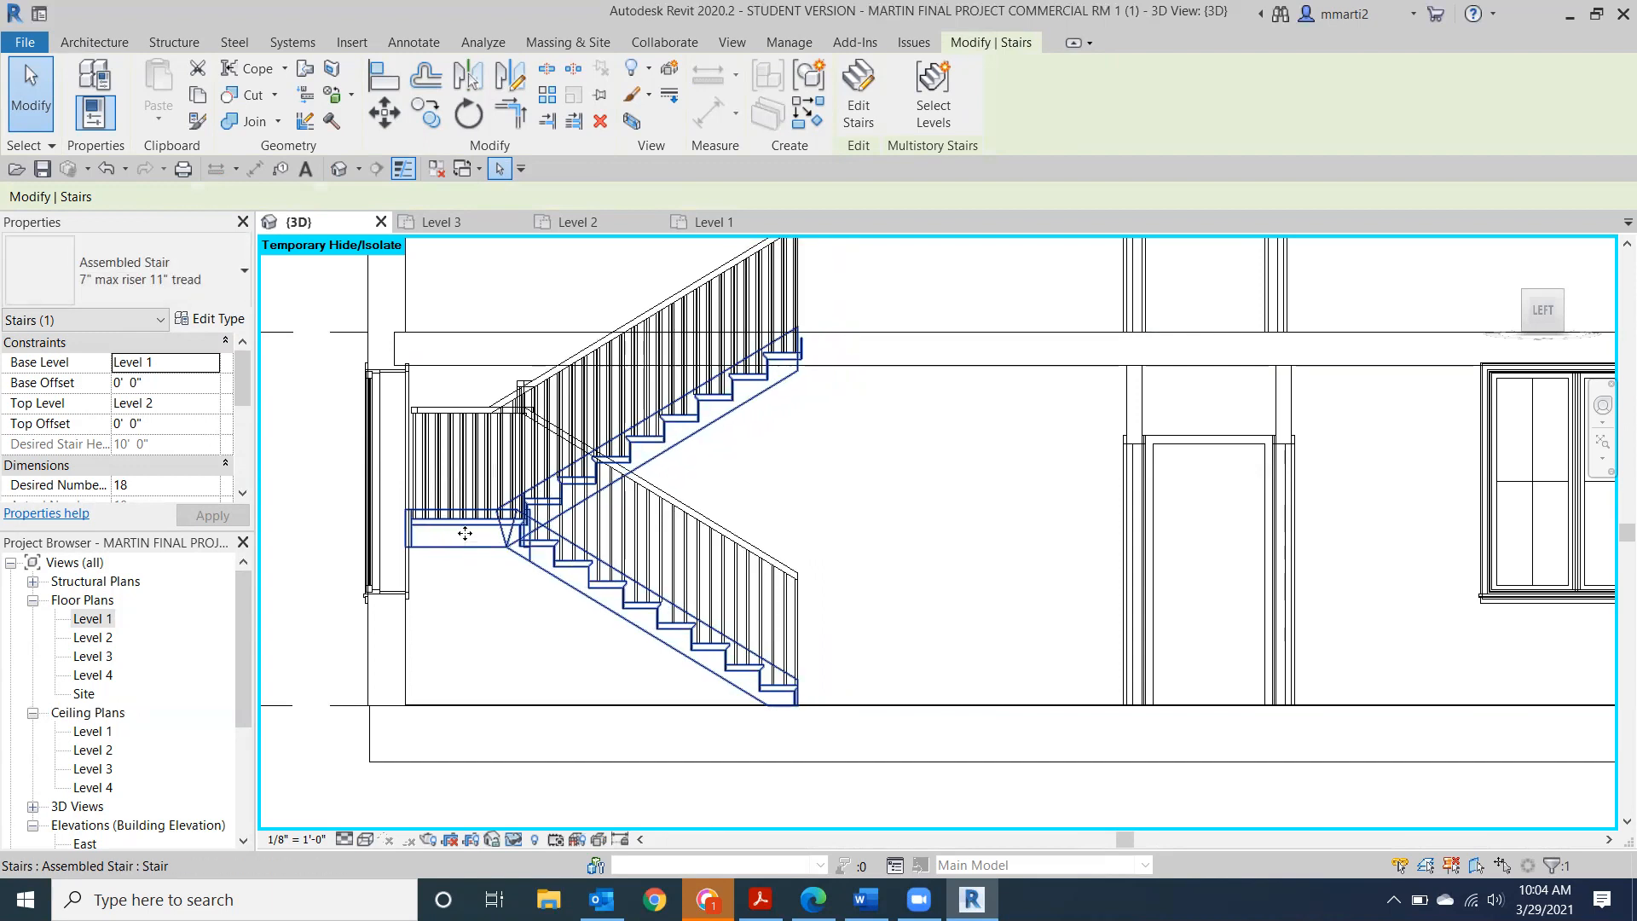
{"action": "key", "text": "Right"}
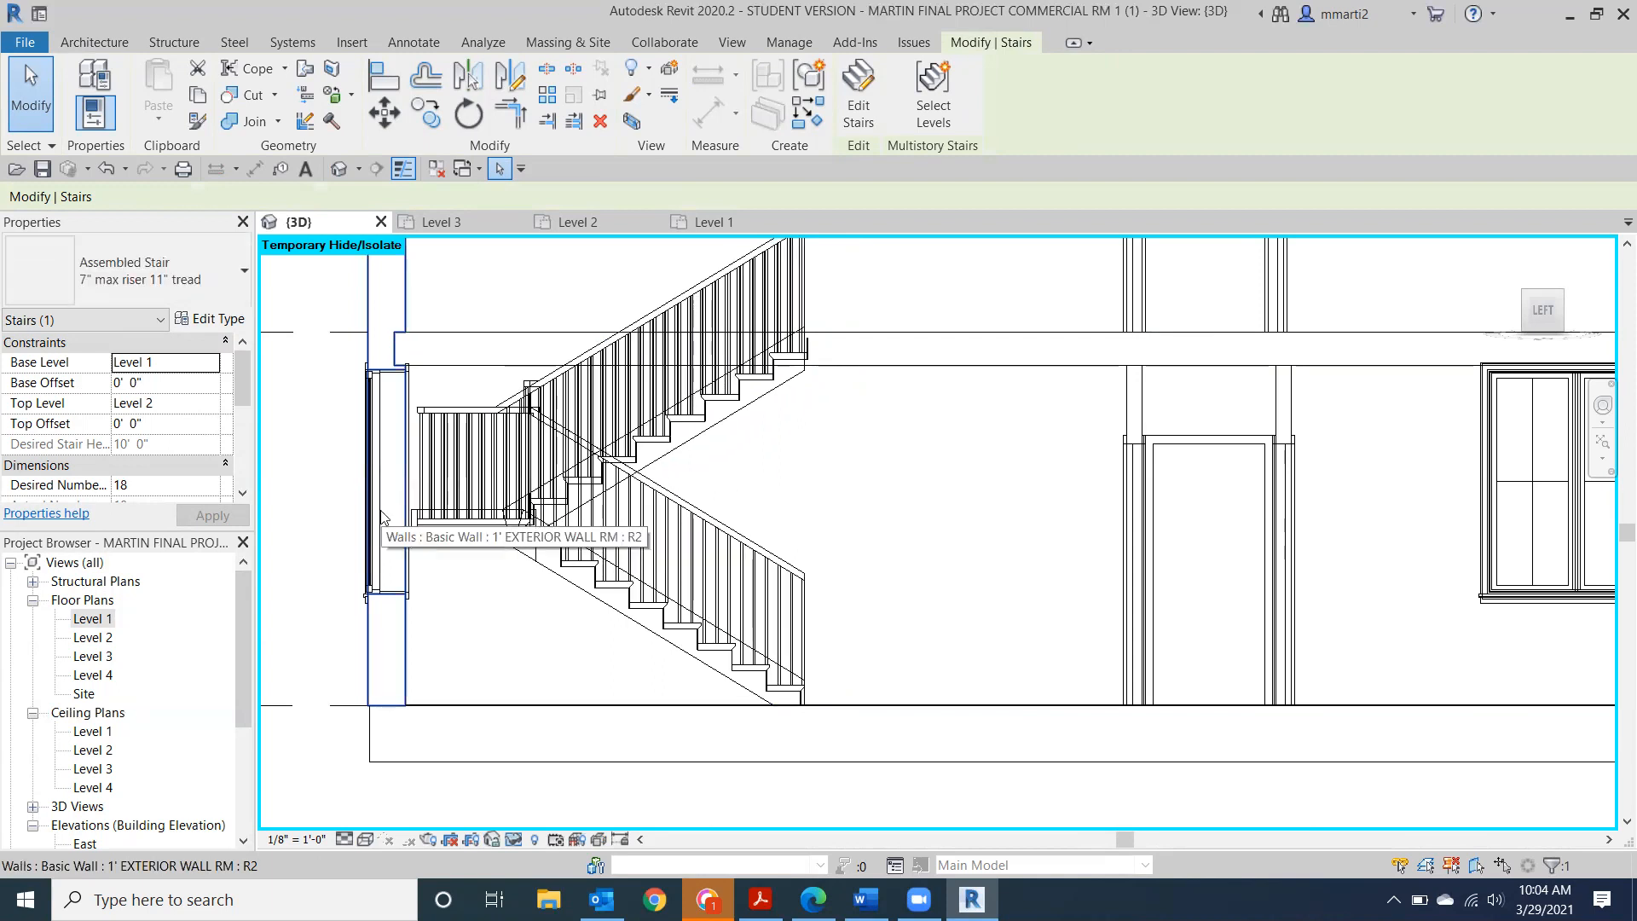
Align the outer edge of the stair landing with the inner face of the back exterior wall.
{"action": "left_click", "coordinate": [30, 90]}
{"action": "left_click", "coordinate": [972, 42]}
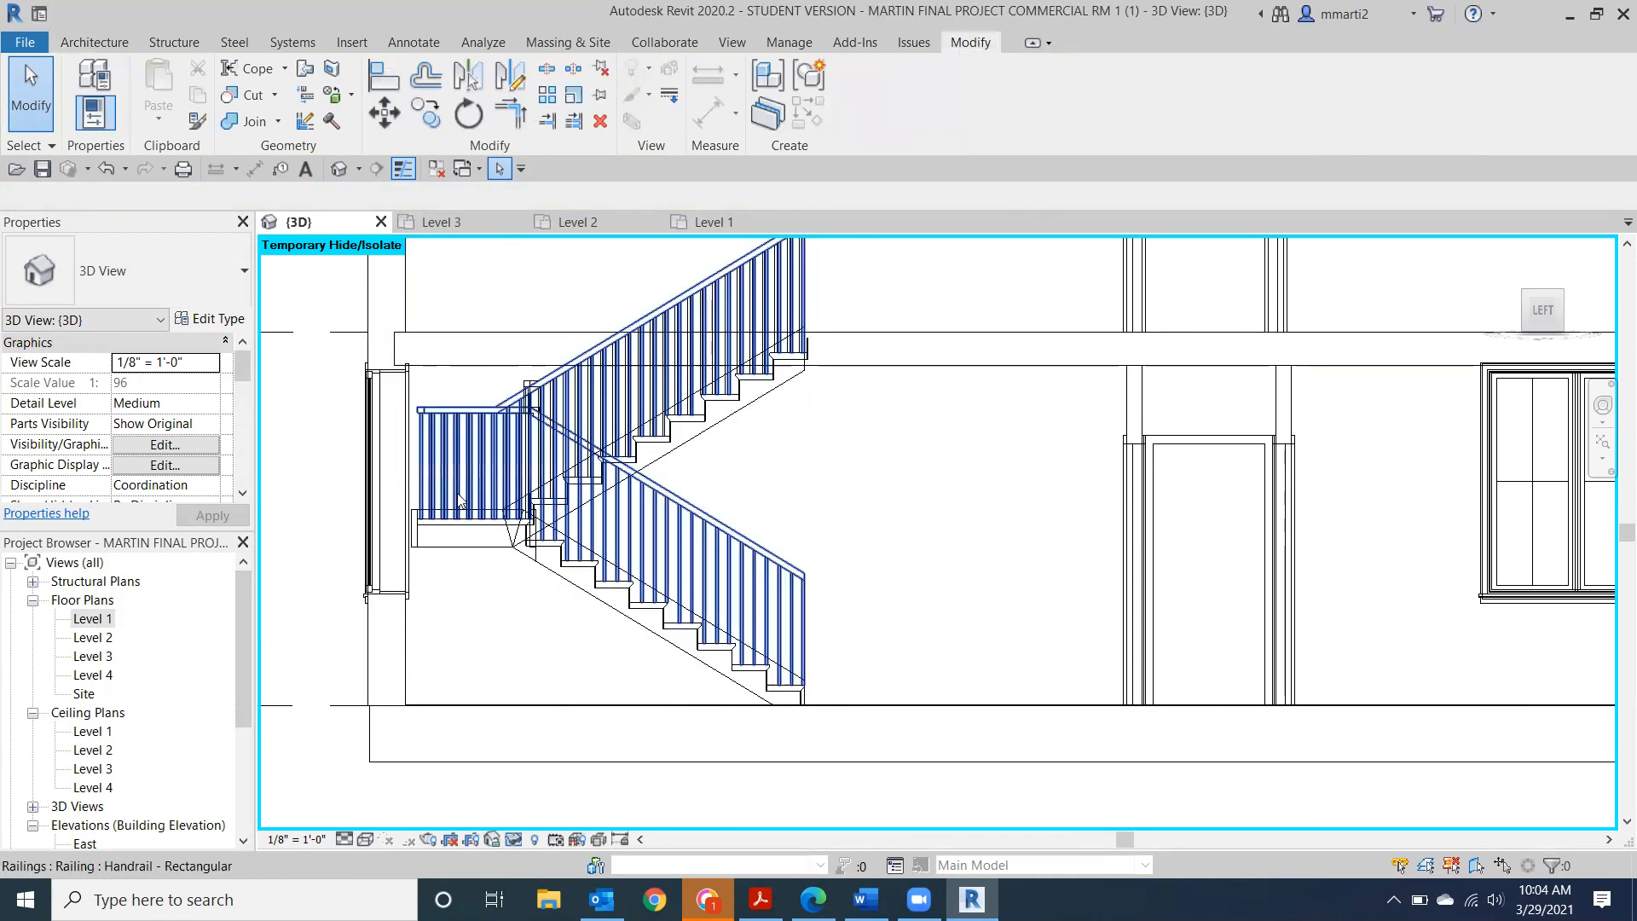
{"action": "left_click", "coordinate": [385, 78]}
{"action": "scroll", "coordinate": [409, 550], "scroll_direction": "up", "scroll_amount": 3}
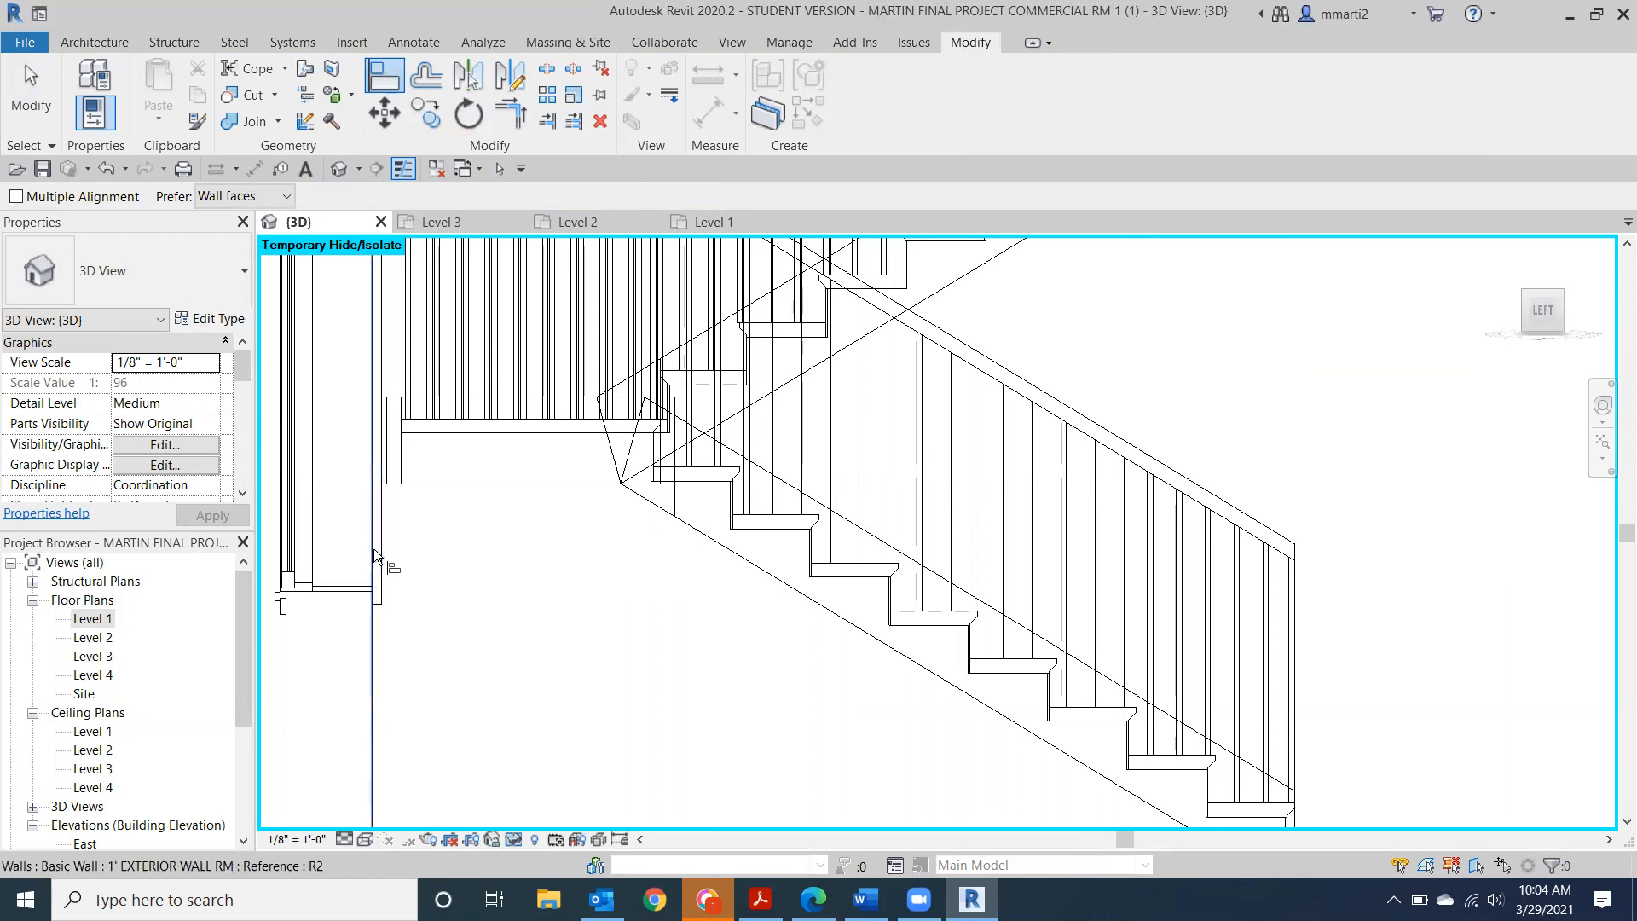
{"action": "left_click", "coordinate": [390, 459]}
{"action": "key", "text": "Escape"}
{"action": "key", "text": "Escape"}
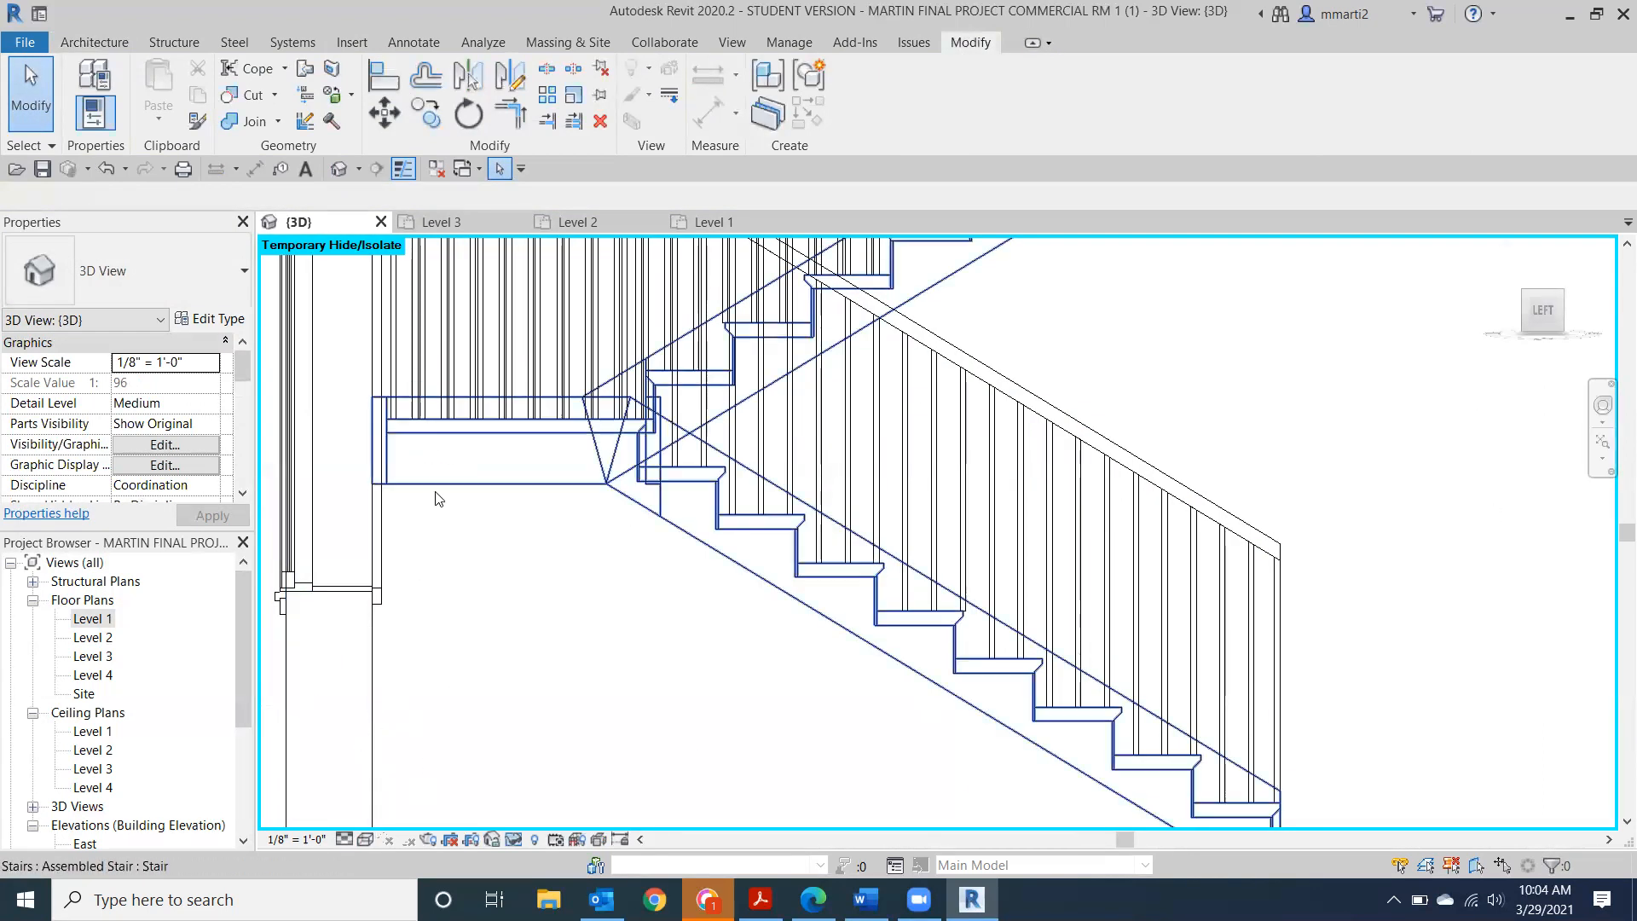
Switch the 3D view to Hidden Line style and inspect where the stair landing meets the exterior wall.
{"action": "middle_click_drag", "start_coordinate": [266, 513], "coordinate": [438, 549]}
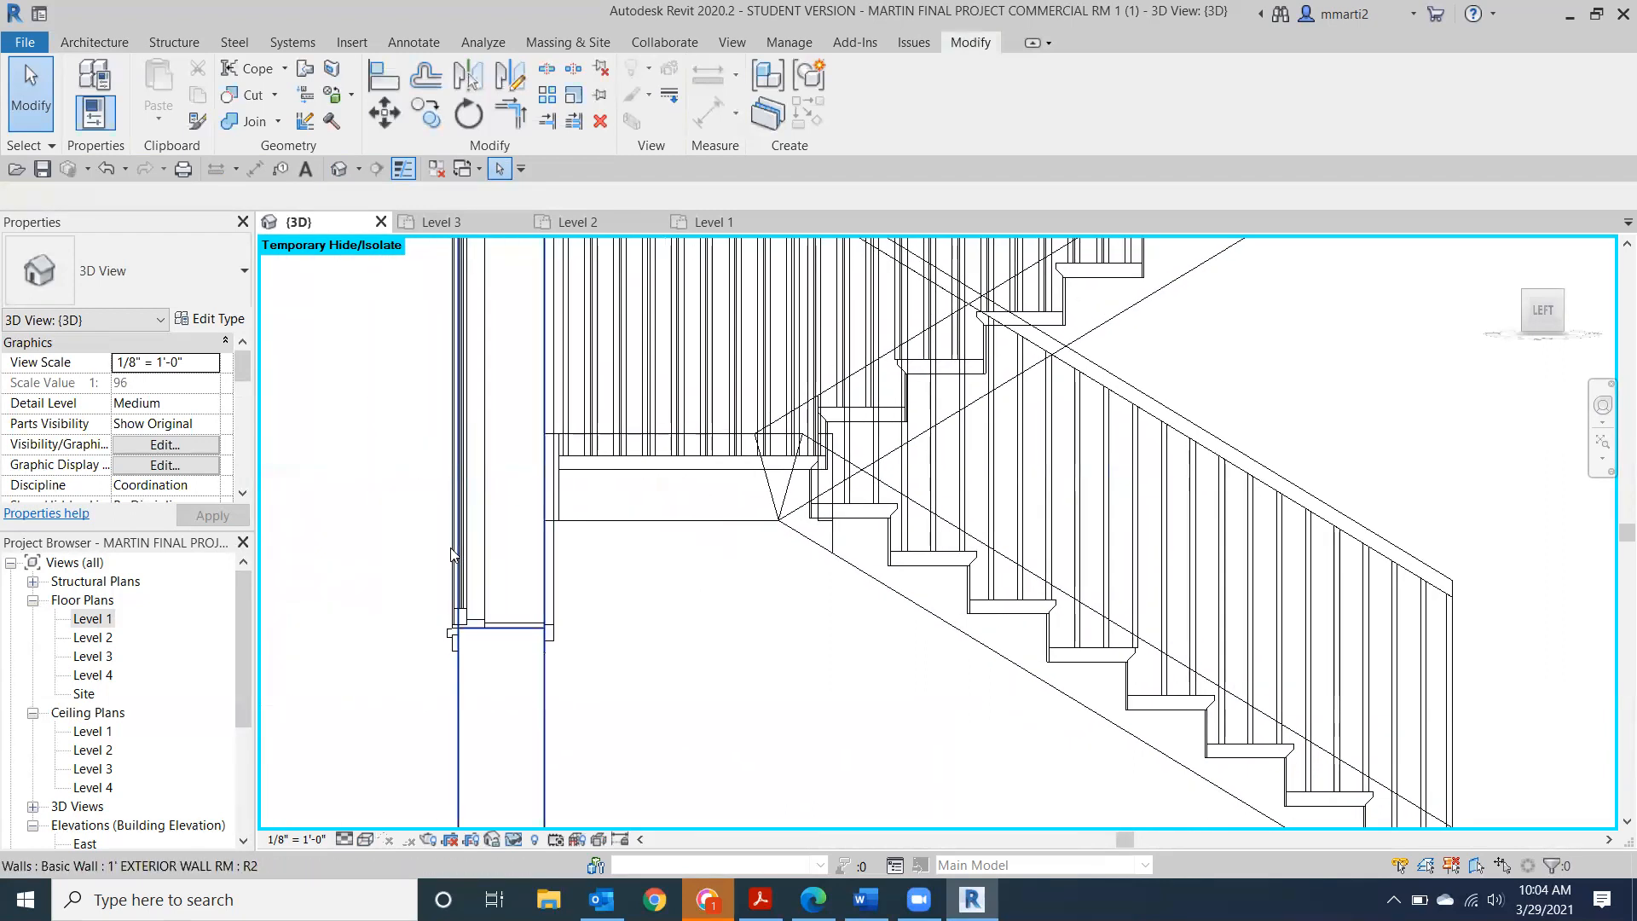
{"action": "left_click", "coordinate": [1547, 307]}
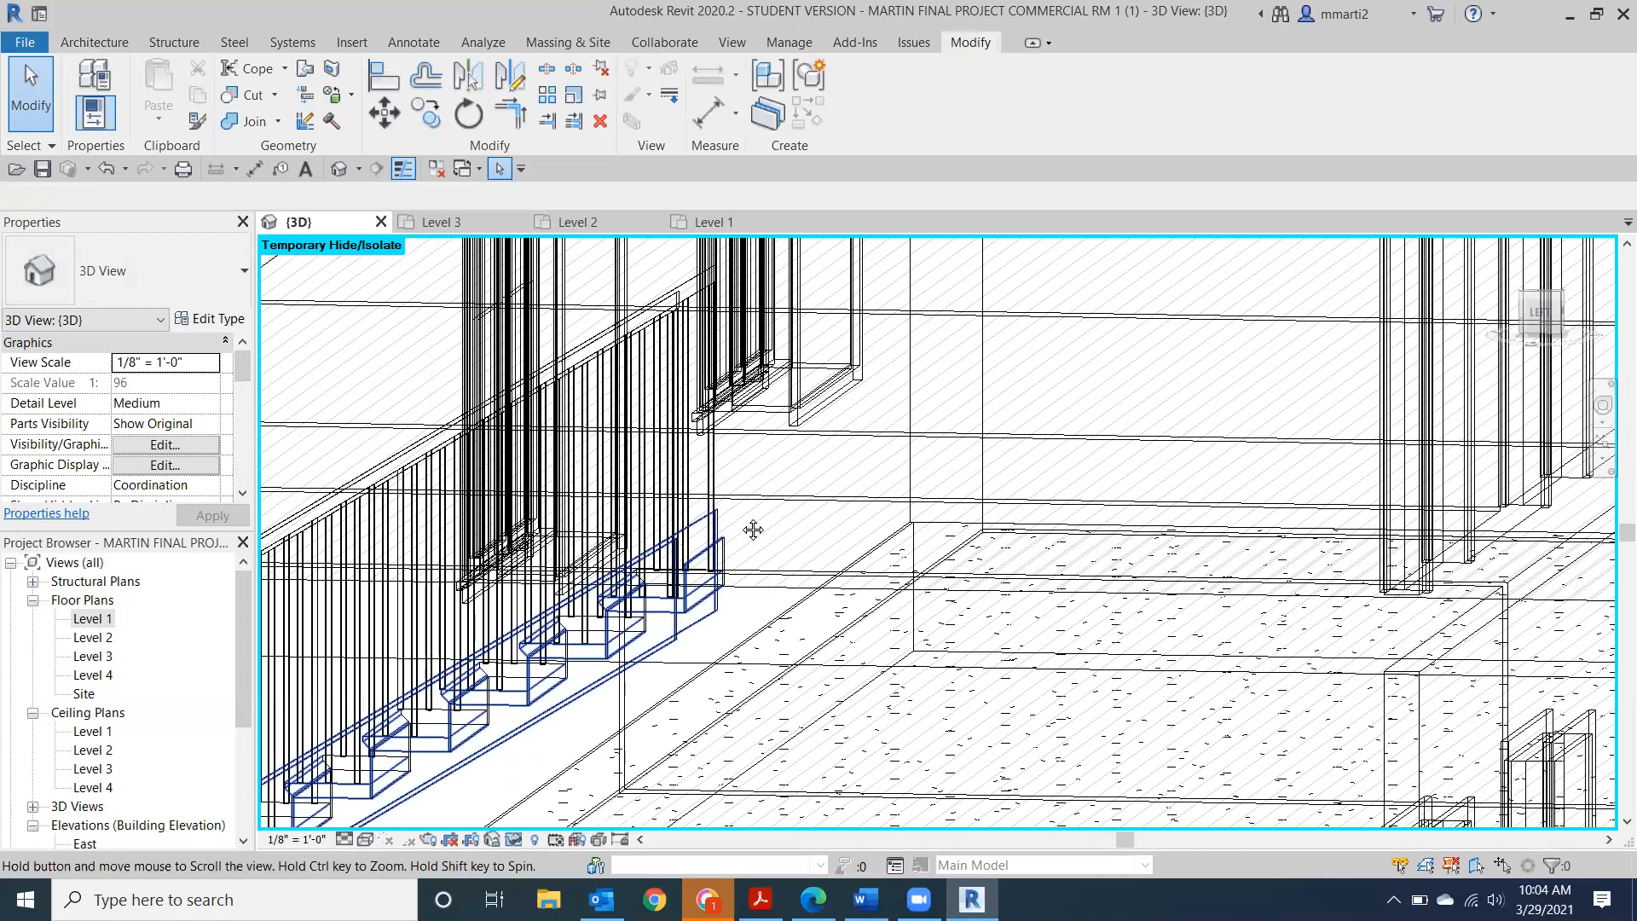
{"action": "left_click", "coordinate": [366, 839]}
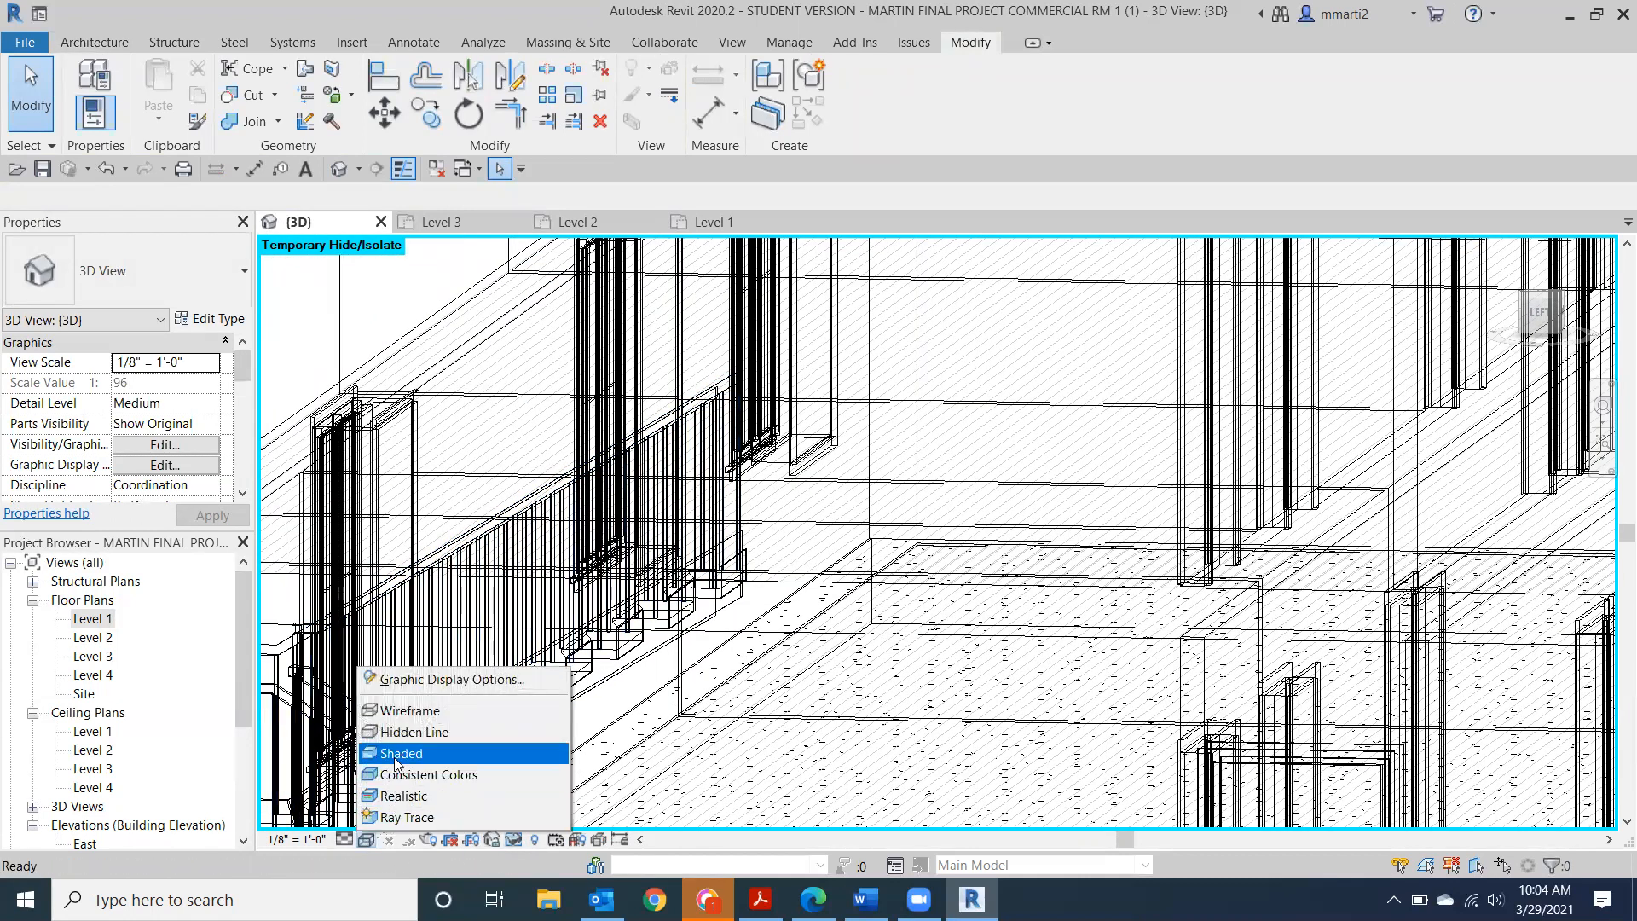
{"action": "left_click", "coordinate": [409, 731]}
{"action": "middle_click_drag", "start_coordinate": [409, 732], "coordinate": [1036, 591]}
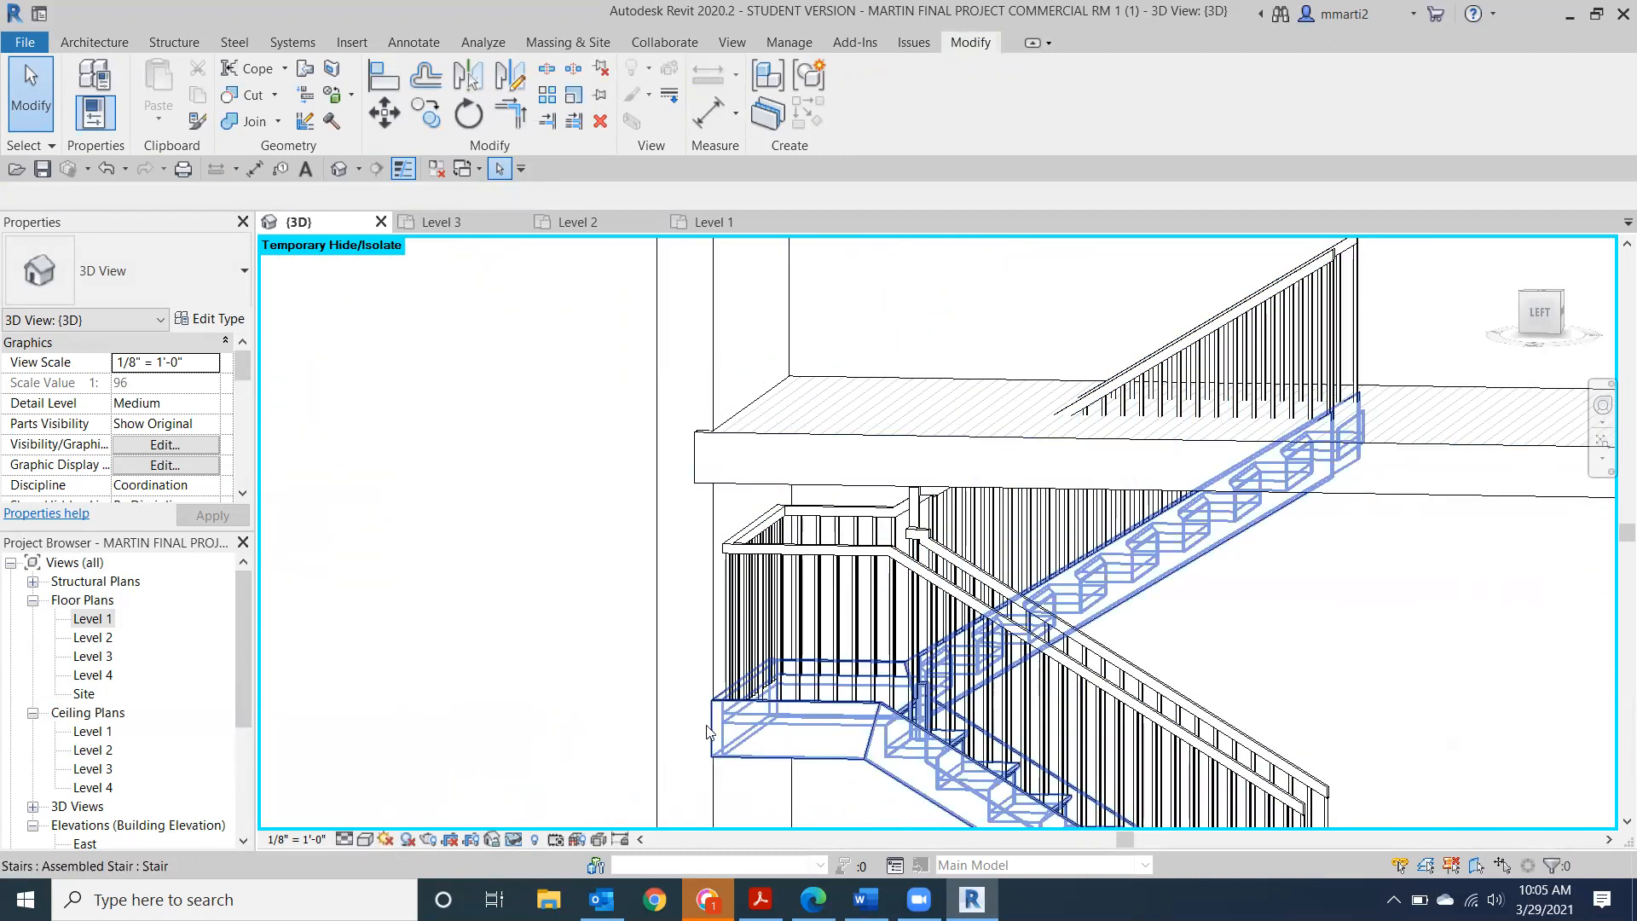
{"action": "middle_click_drag", "start_coordinate": [757, 682], "coordinate": [786, 564]}
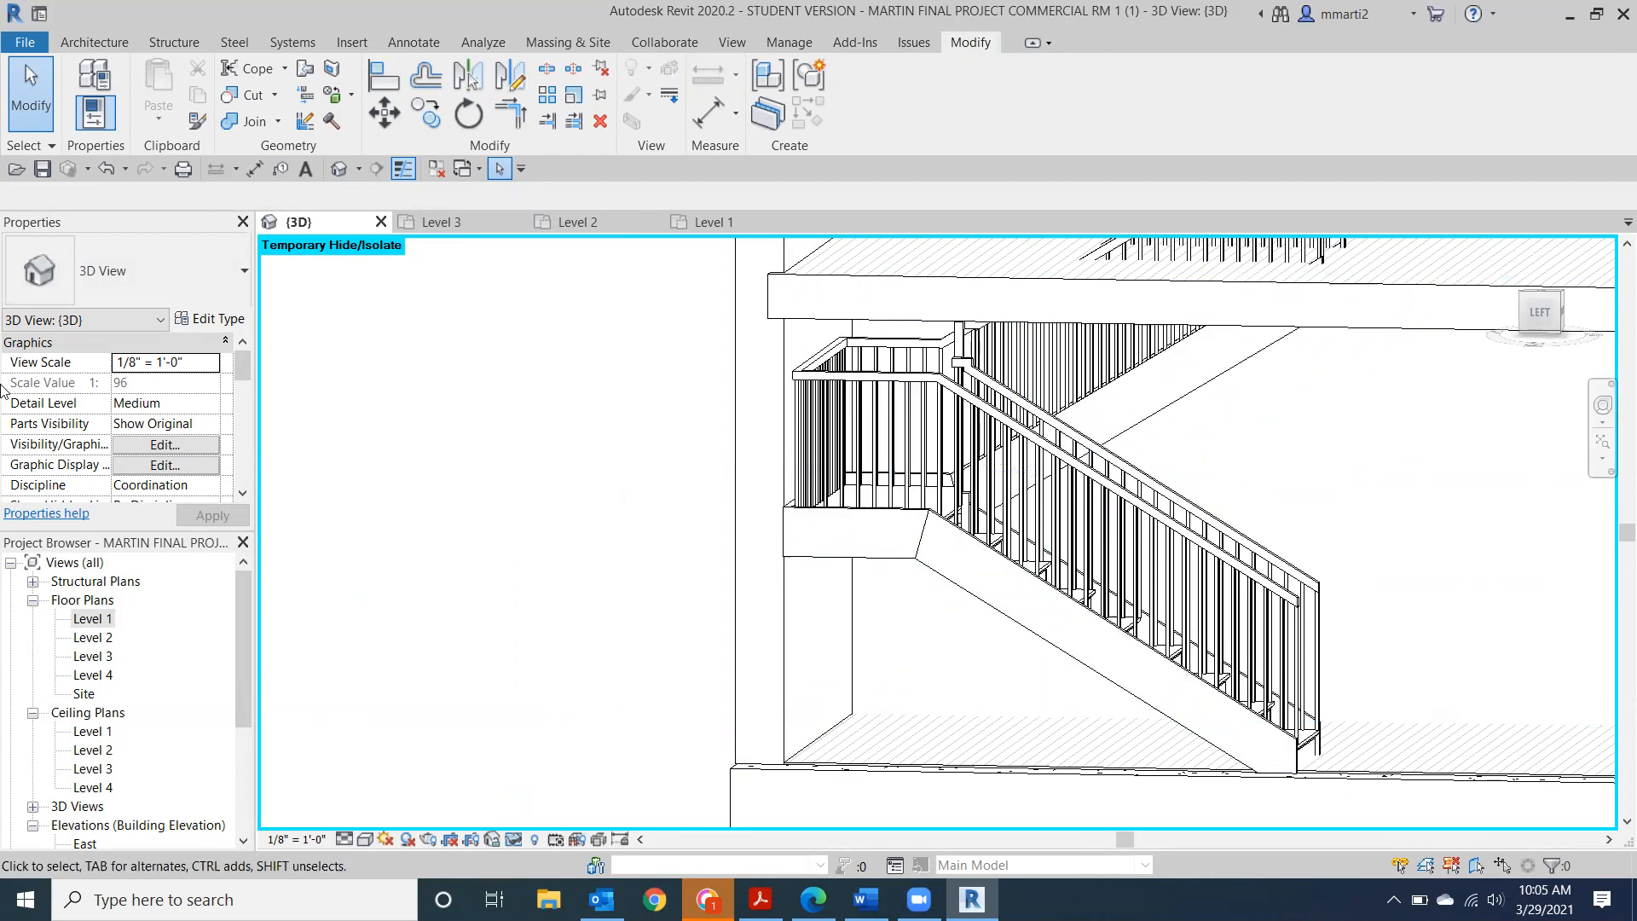
Edit the stair in the Level 1 plan and nudge the return run's outer stringer toward the right partition to widen the gap between runs.
{"action": "double_click", "coordinate": [94, 621]}
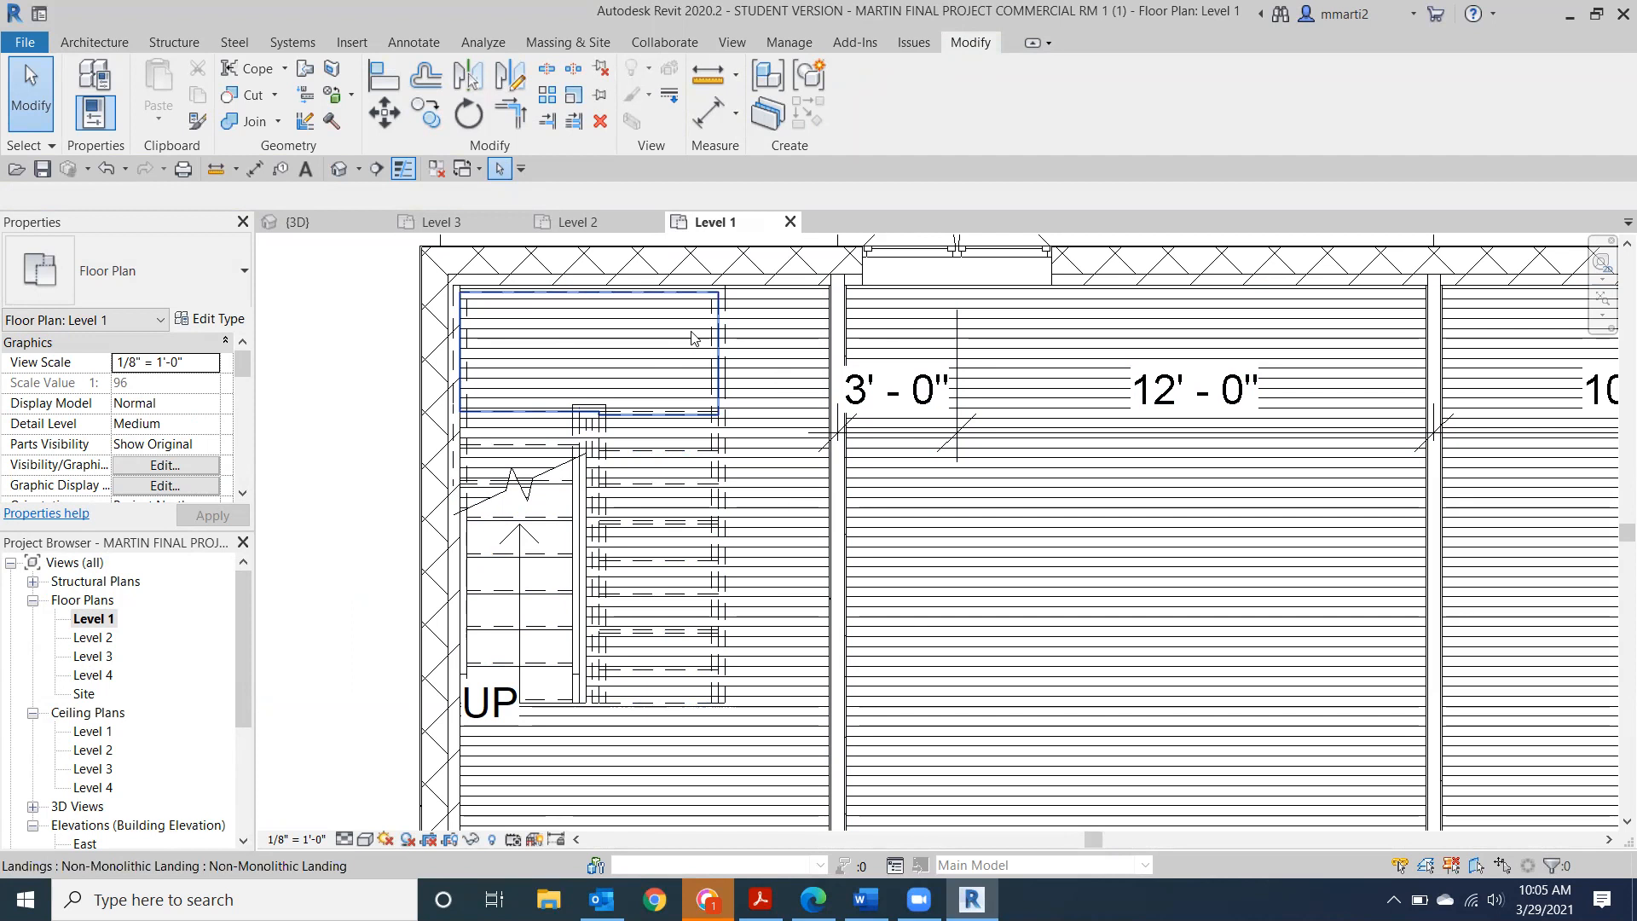
{"action": "left_click", "coordinate": [724, 360]}
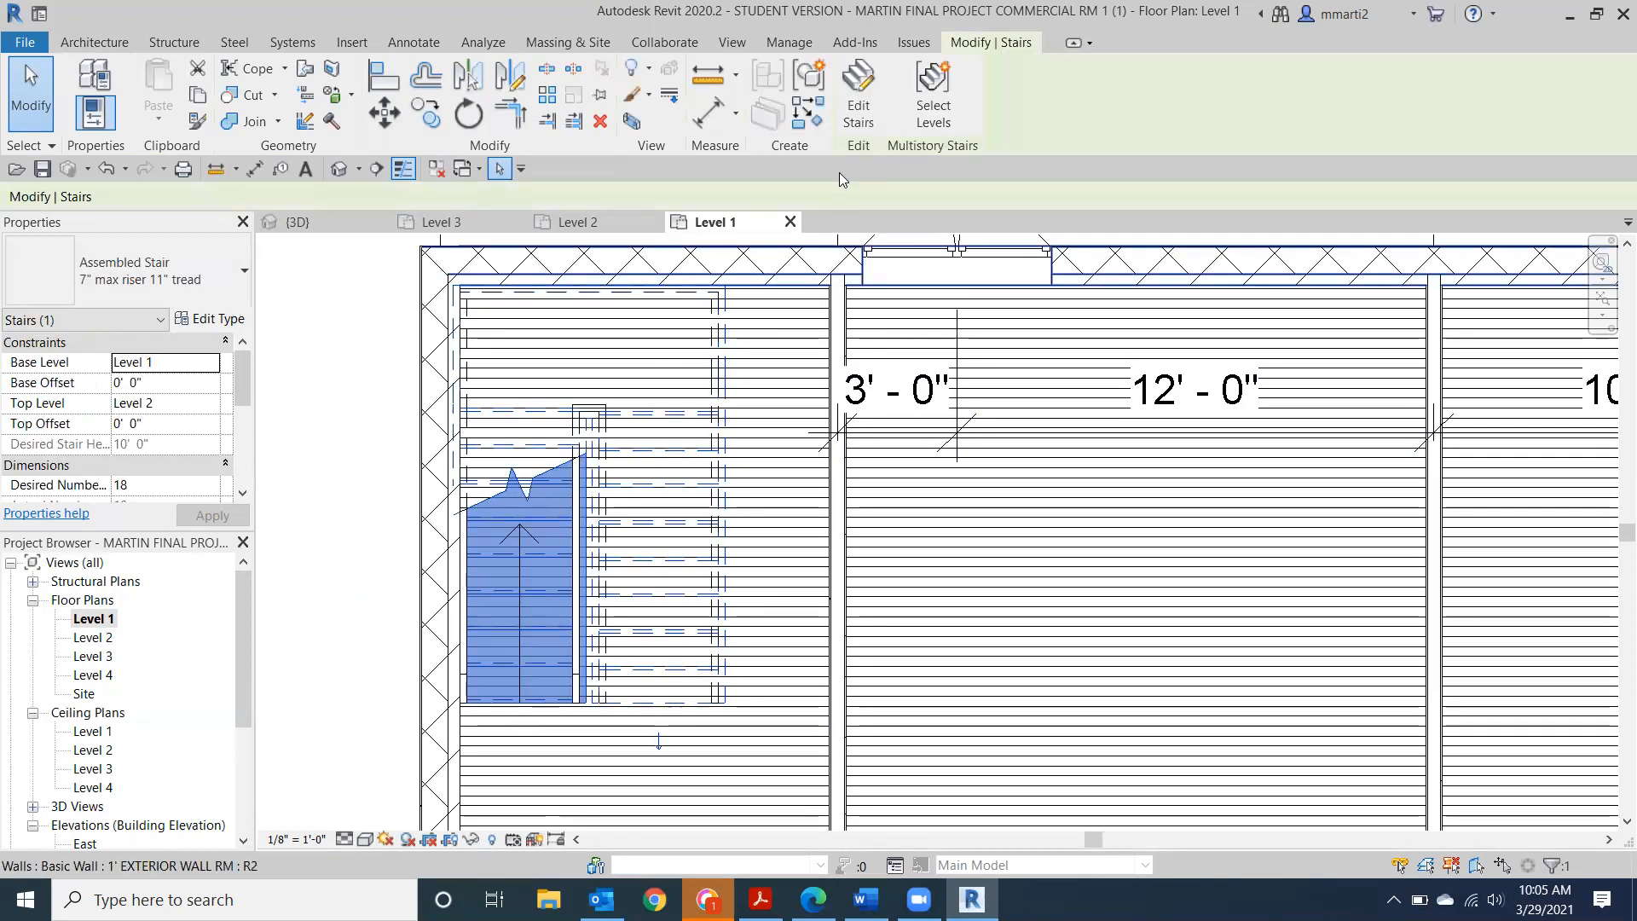
{"action": "left_click", "coordinate": [859, 90]}
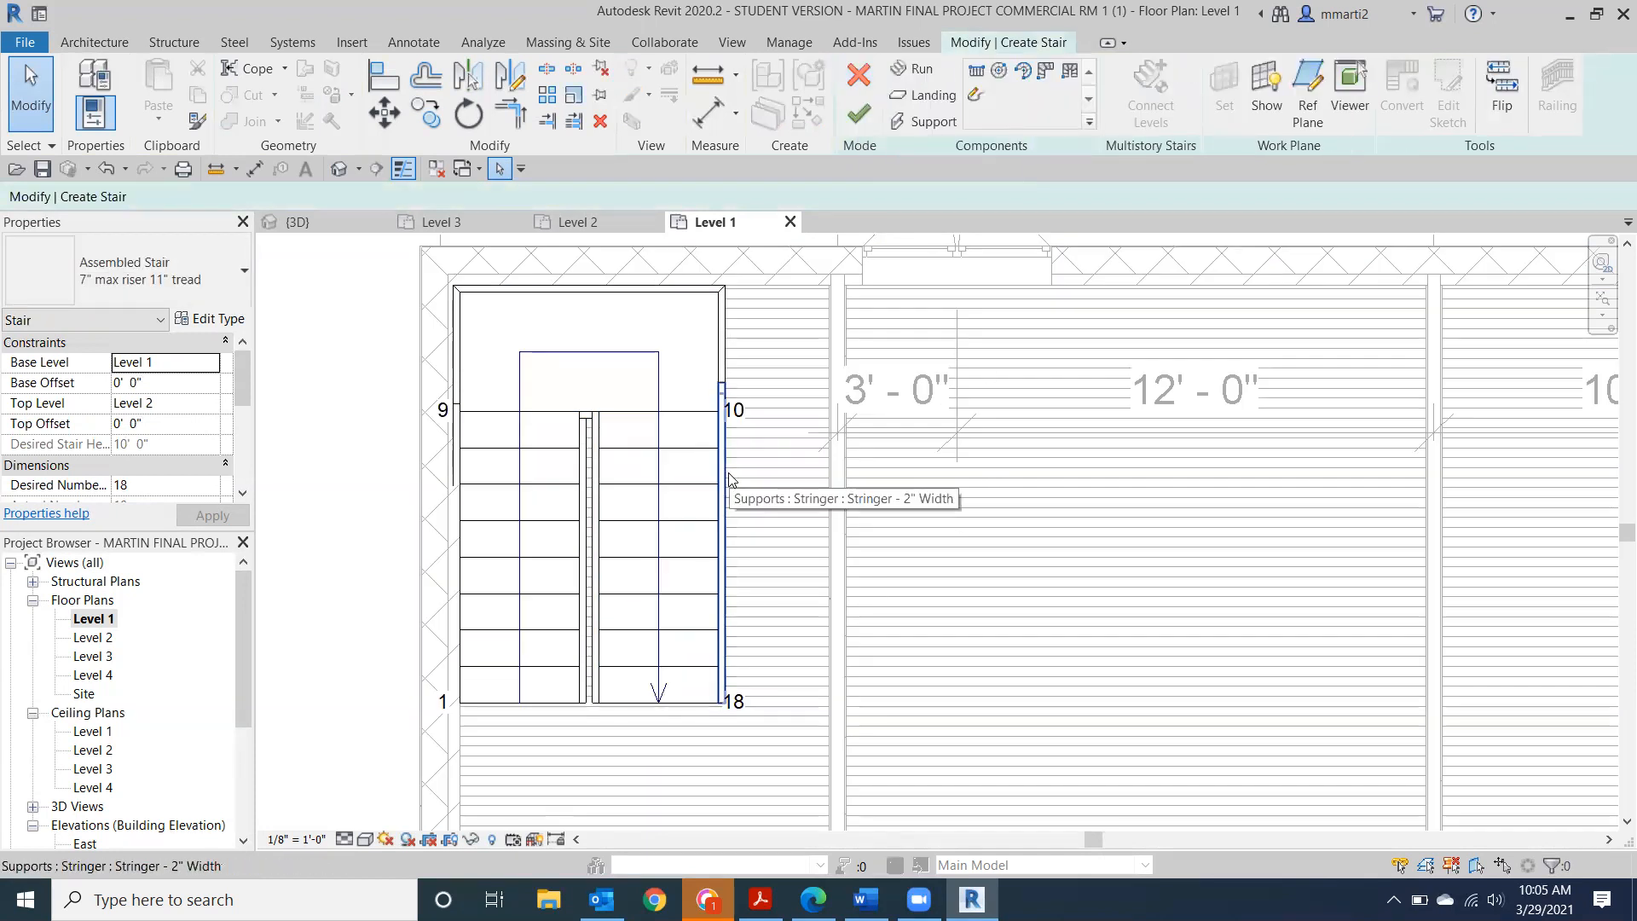
{"action": "left_click", "coordinate": [728, 516]}
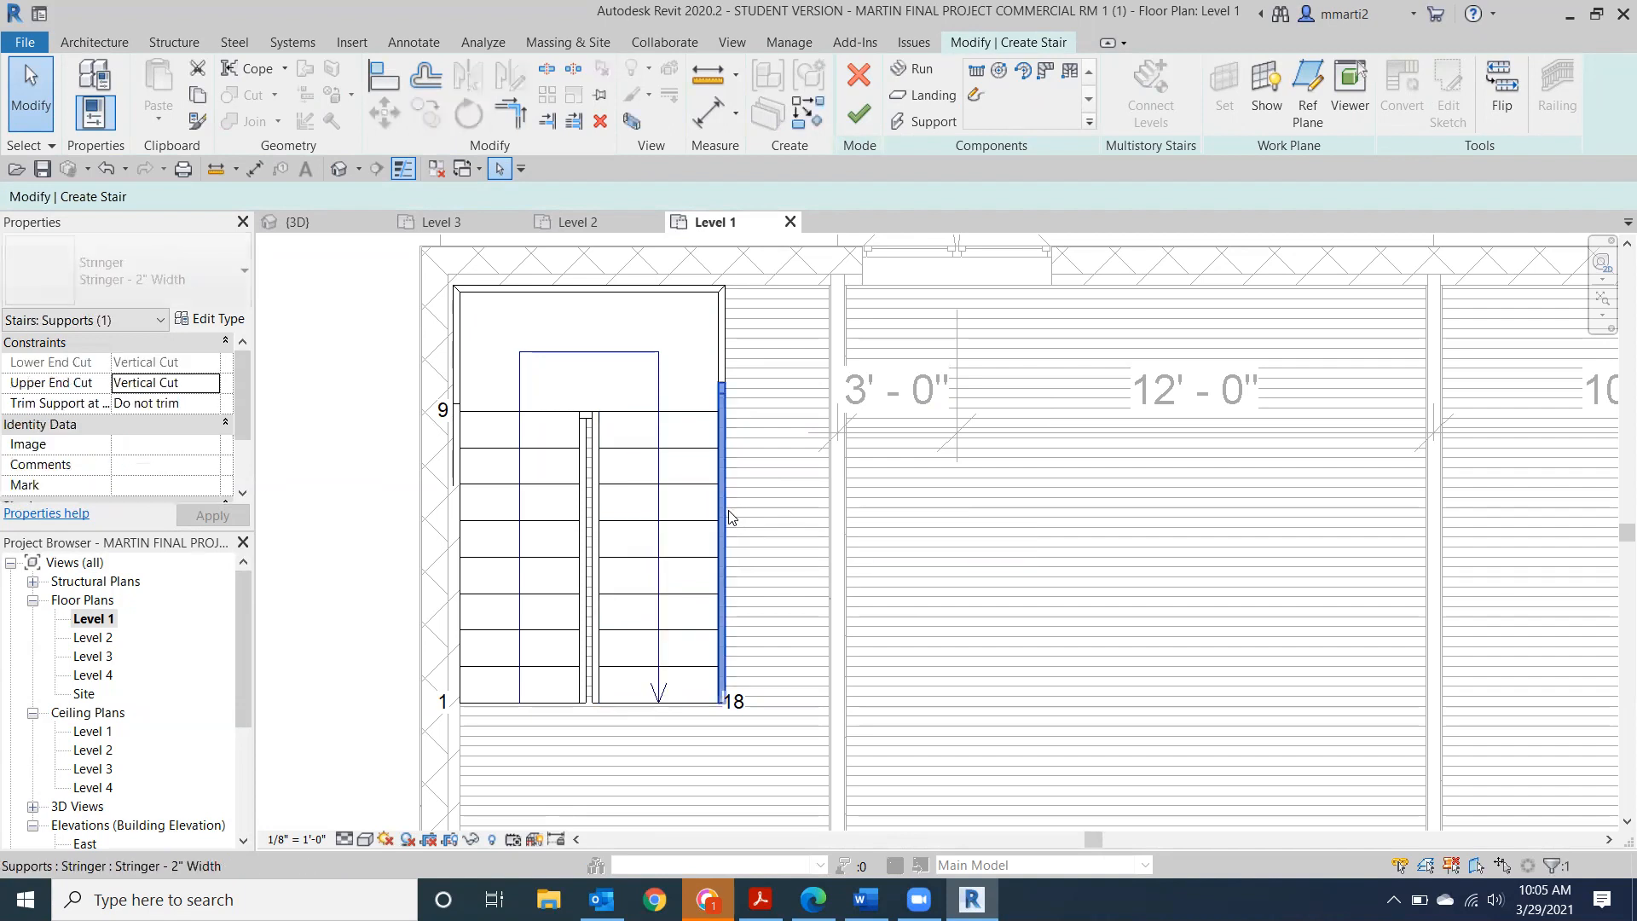
{"action": "key", "text": "Right"}
{"action": "key", "text": "Right"}
{"action": "key", "text": "Right"}
{"action": "key", "text": "Right"}
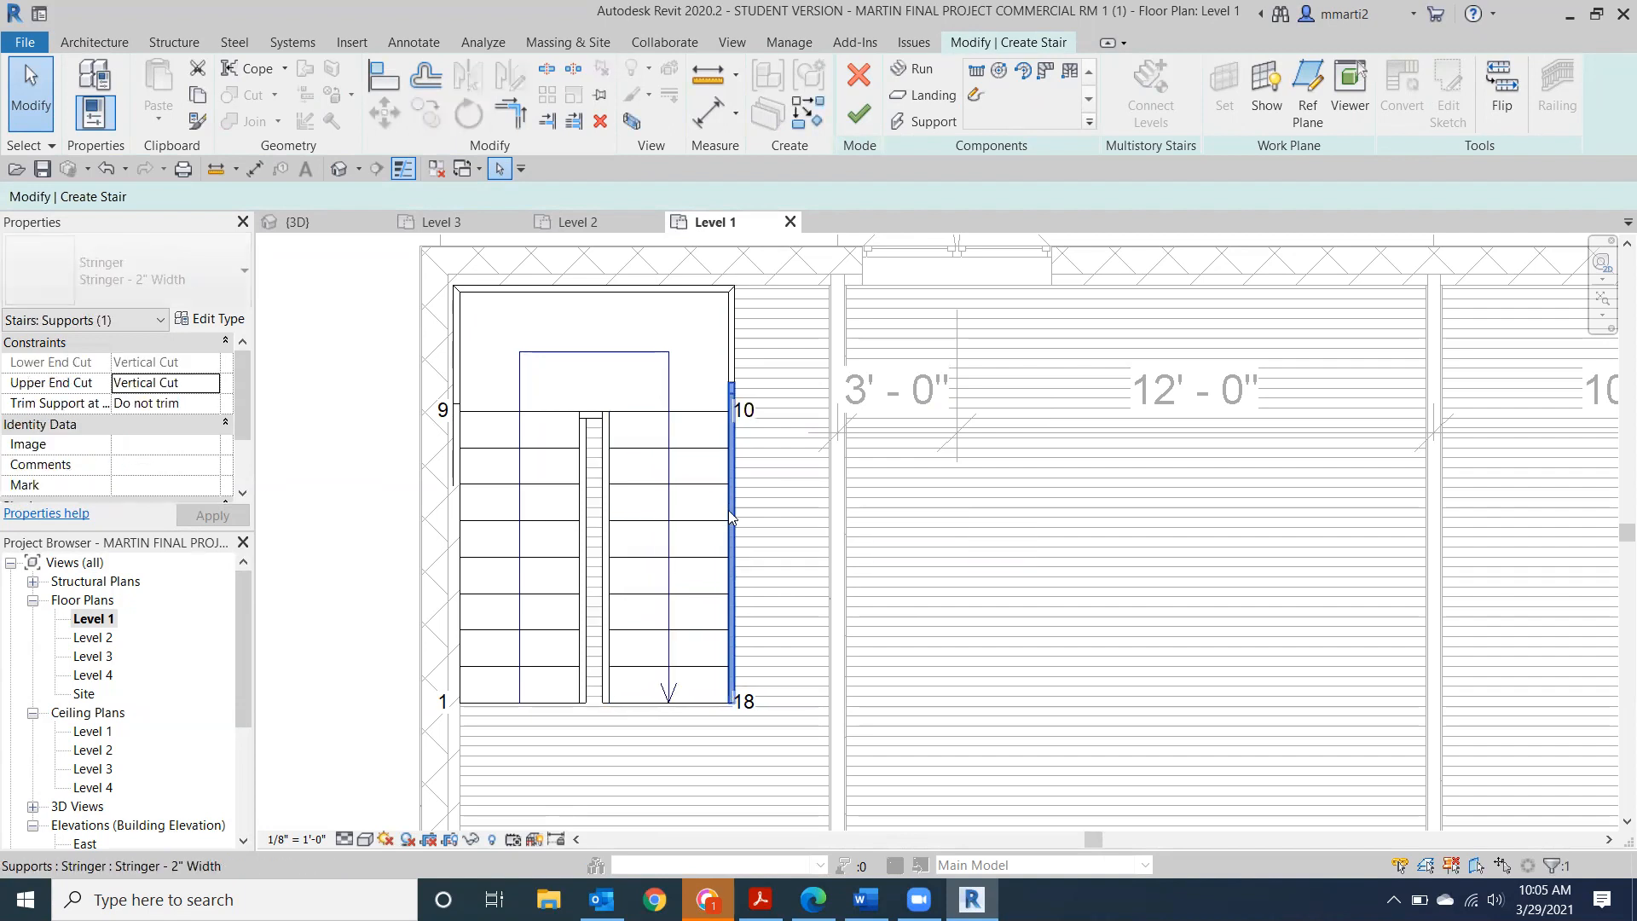
{"action": "key", "text": "Right"}
{"action": "key", "text": "Right"}
{"action": "key", "text": "Right"}
{"action": "key", "text": "Right"}
{"action": "key", "text": "Right"}
{"action": "key", "text": "Right"}
{"action": "key", "text": "Right"}
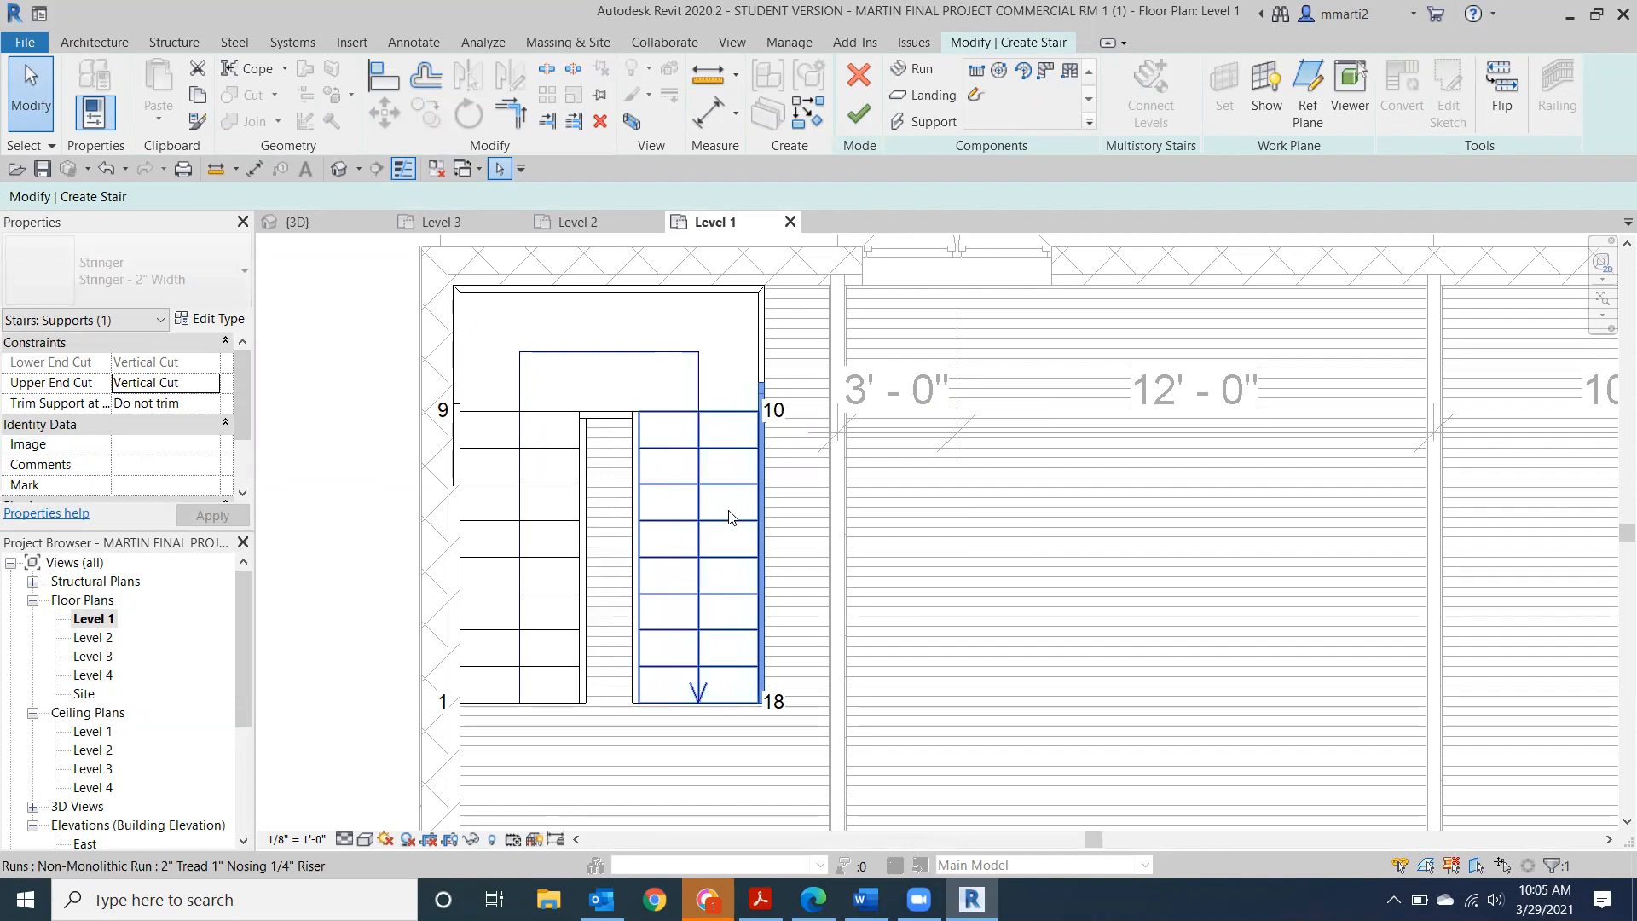
Move the upper stair run (risers 10 to 18) toward the interior wall and align its outer stringer with the wall face.
{"action": "key", "text": "Right"}
{"action": "key", "text": "Right"}
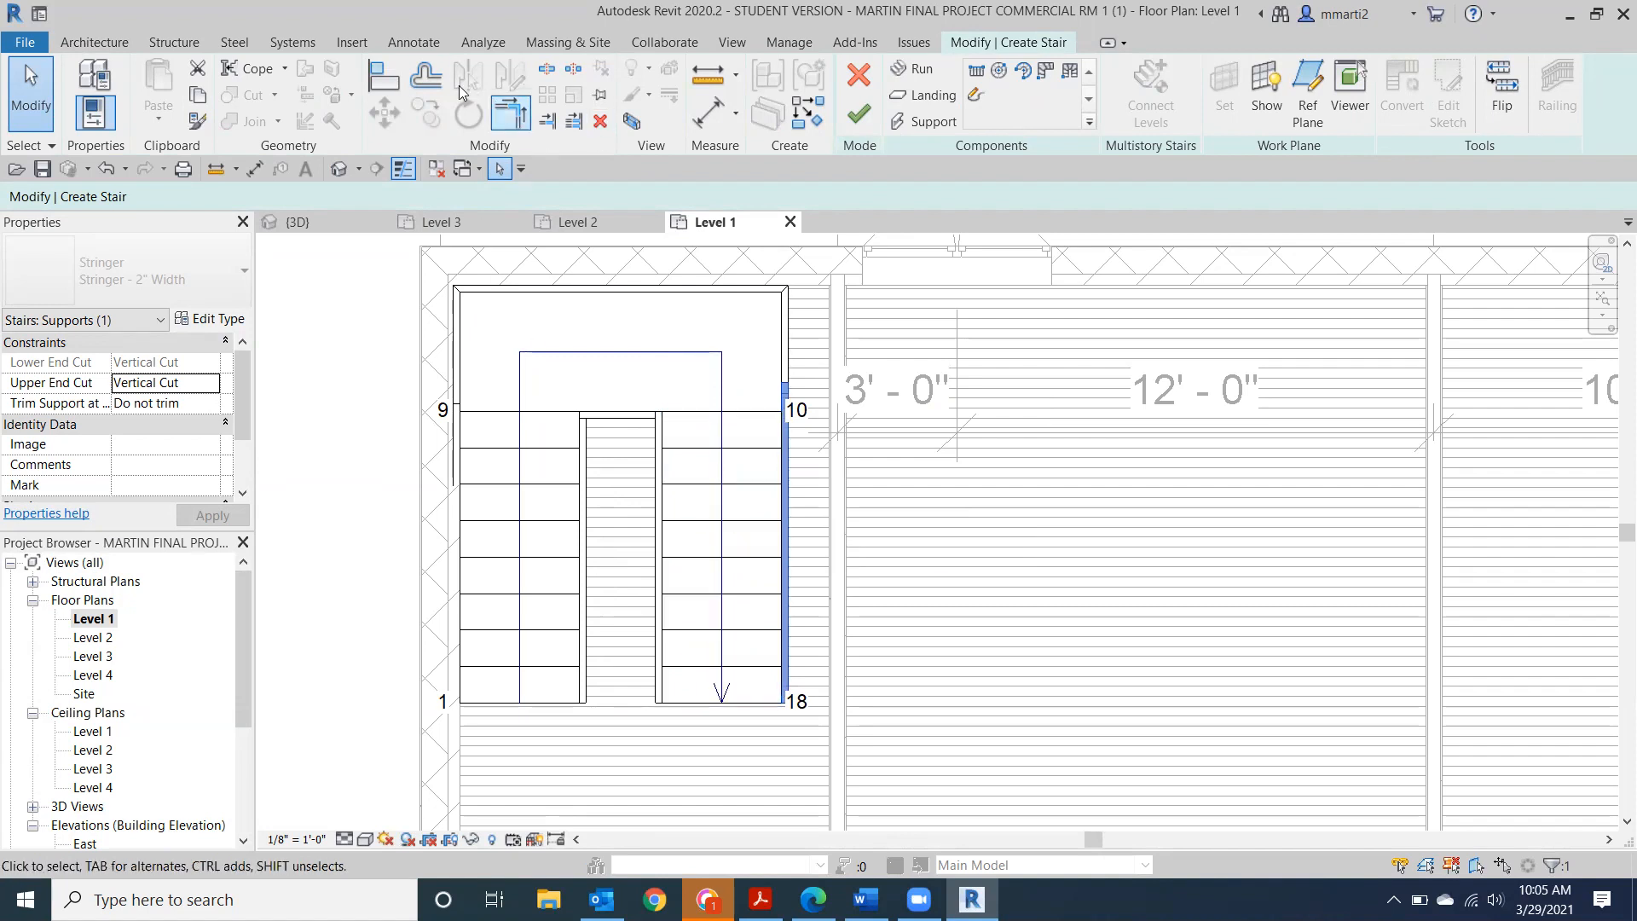
{"action": "left_click", "coordinate": [384, 80]}
{"action": "scroll", "coordinate": [859, 534], "scroll_direction": "up", "scroll_amount": 5}
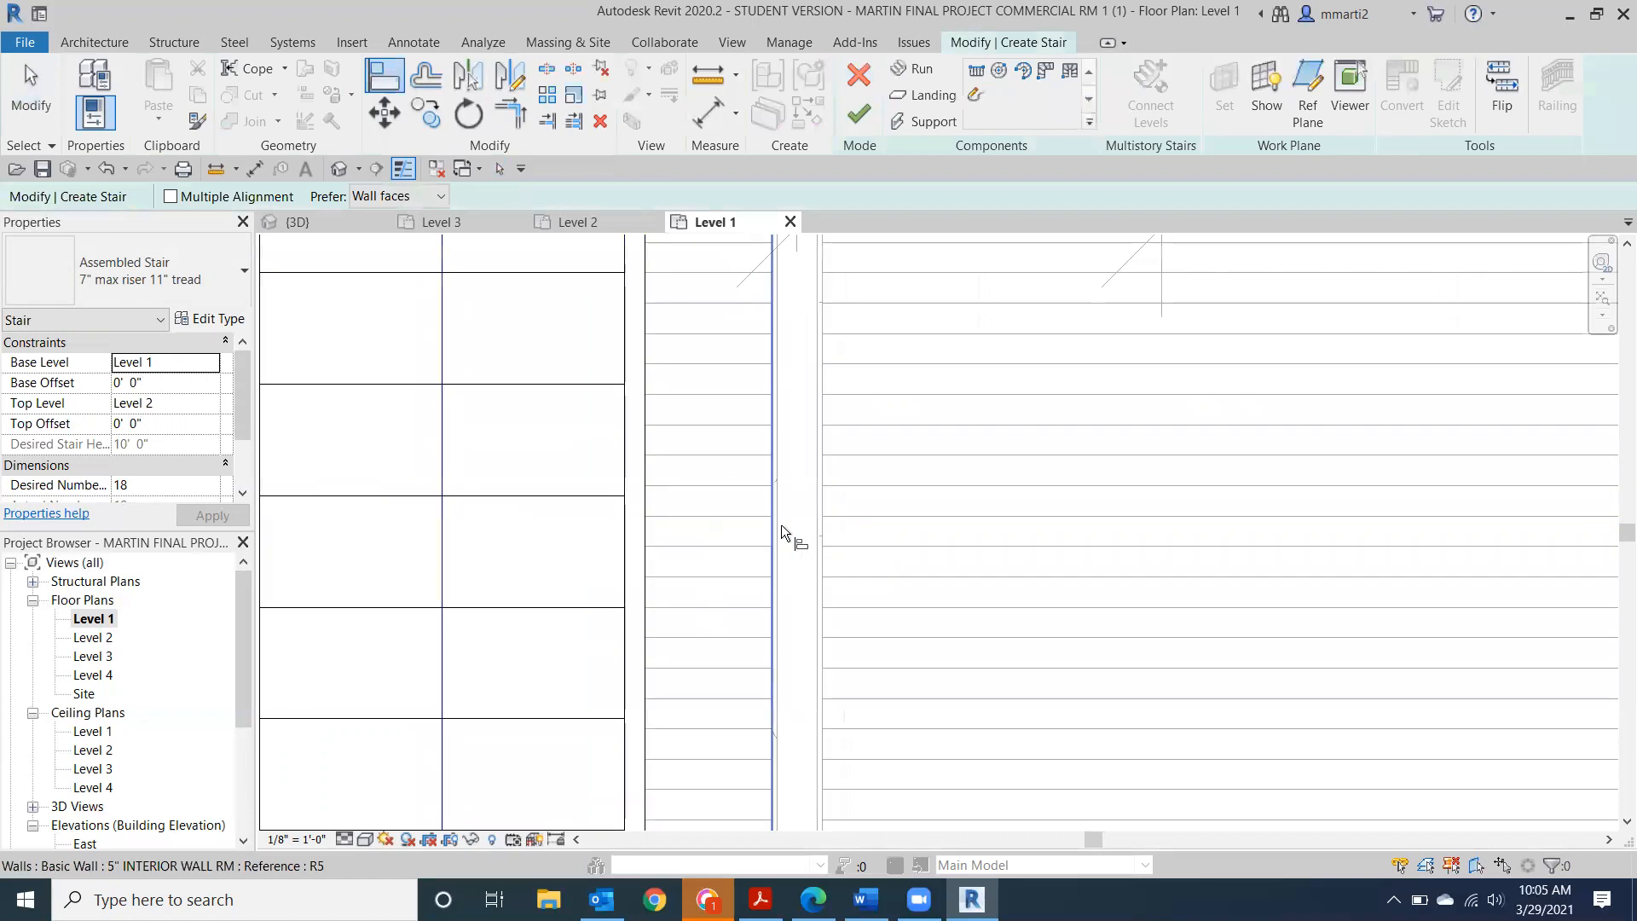
{"action": "left_click", "coordinate": [775, 525]}
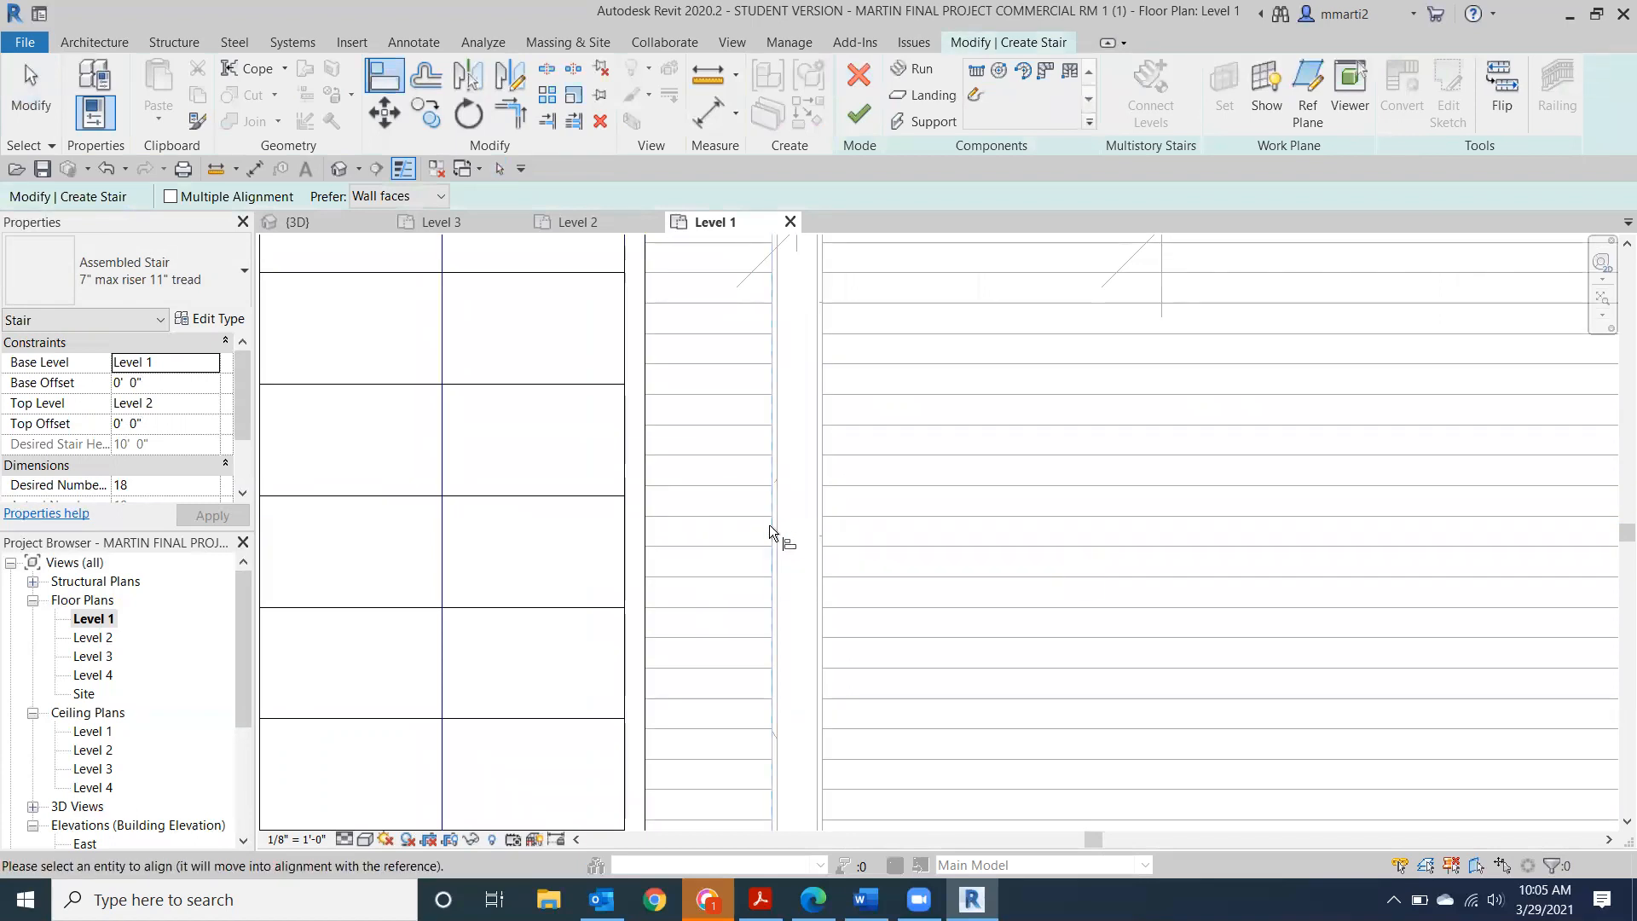
{"action": "left_click", "coordinate": [15, 83]}
{"action": "left_click", "coordinate": [385, 79]}
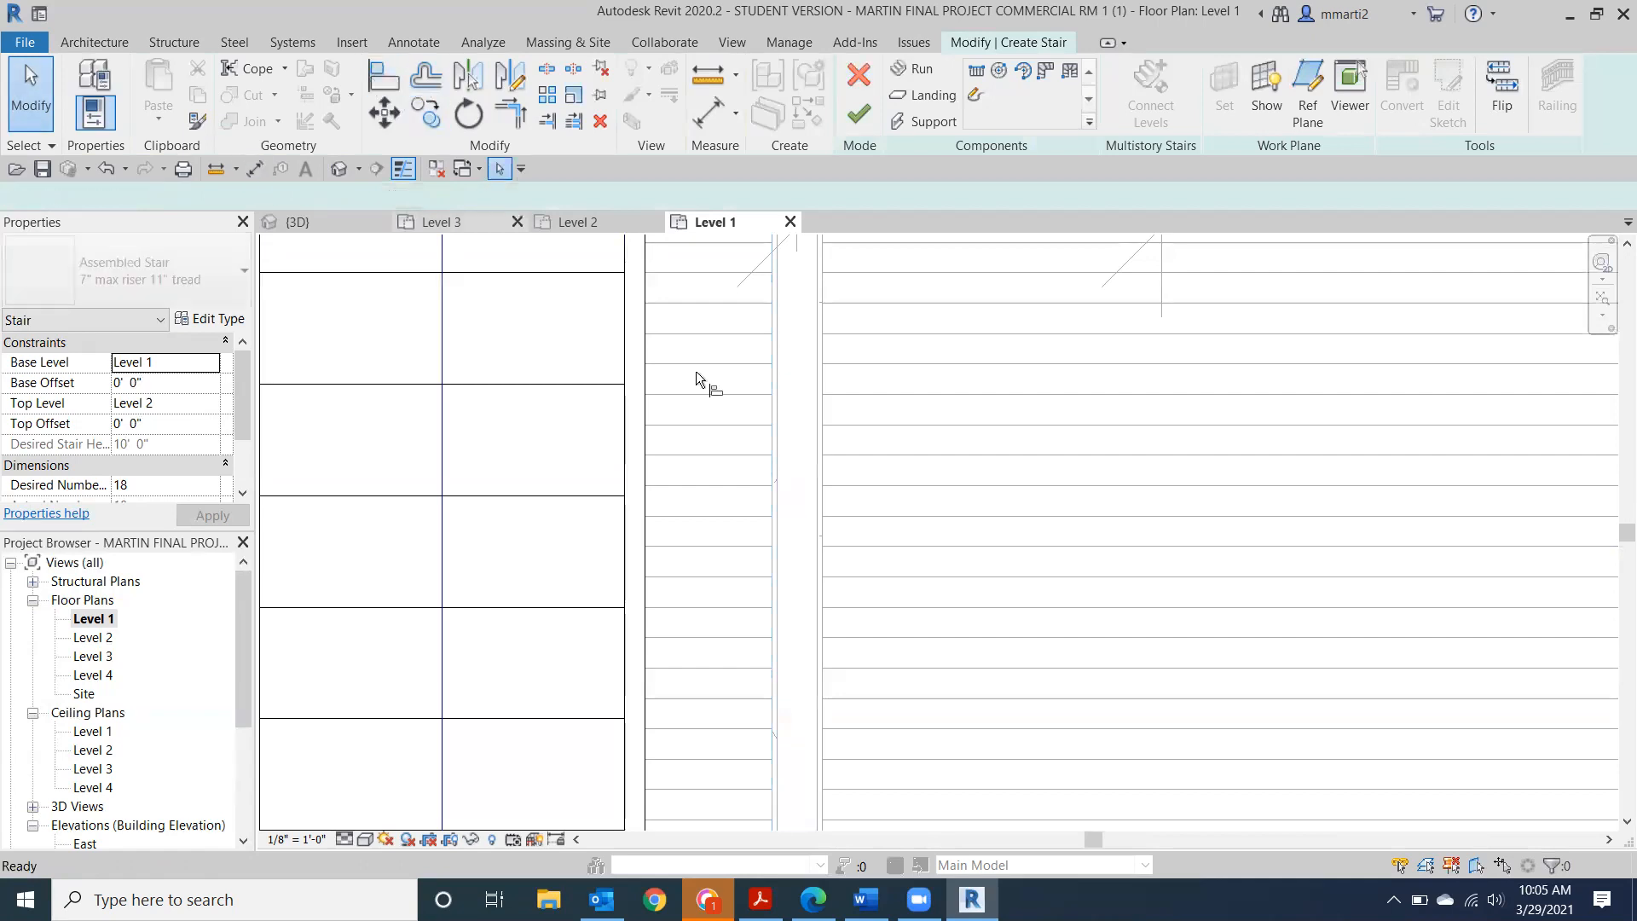
{"action": "left_click", "coordinate": [776, 496]}
{"action": "left_click", "coordinate": [652, 519]}
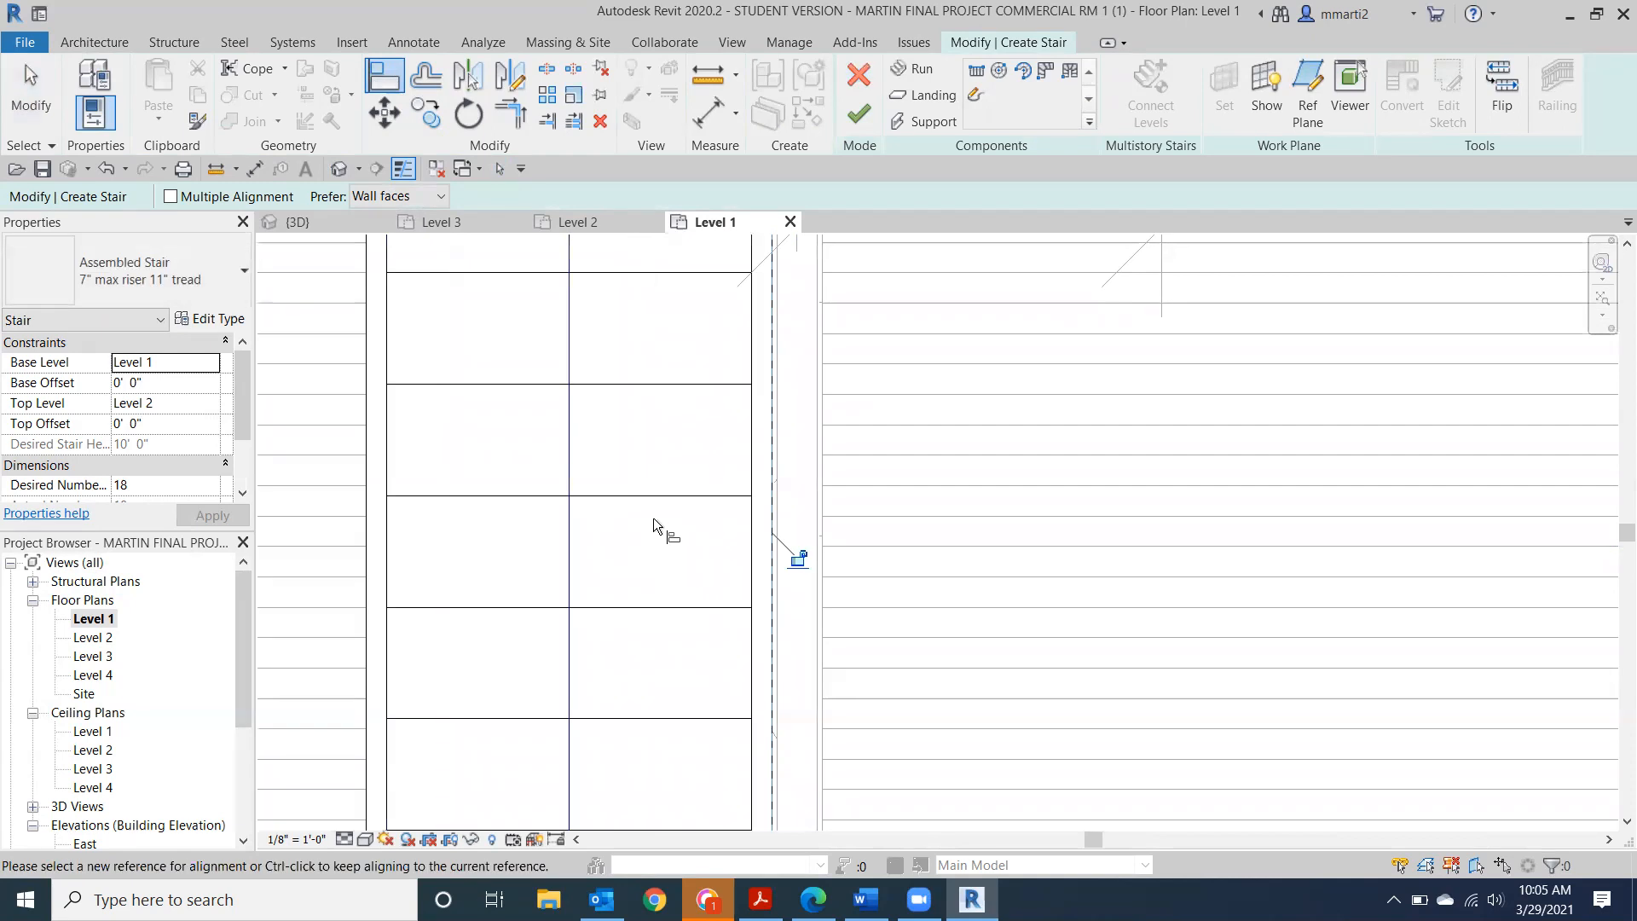
{"action": "scroll", "coordinate": [653, 520], "scroll_direction": "down", "scroll_amount": 3}
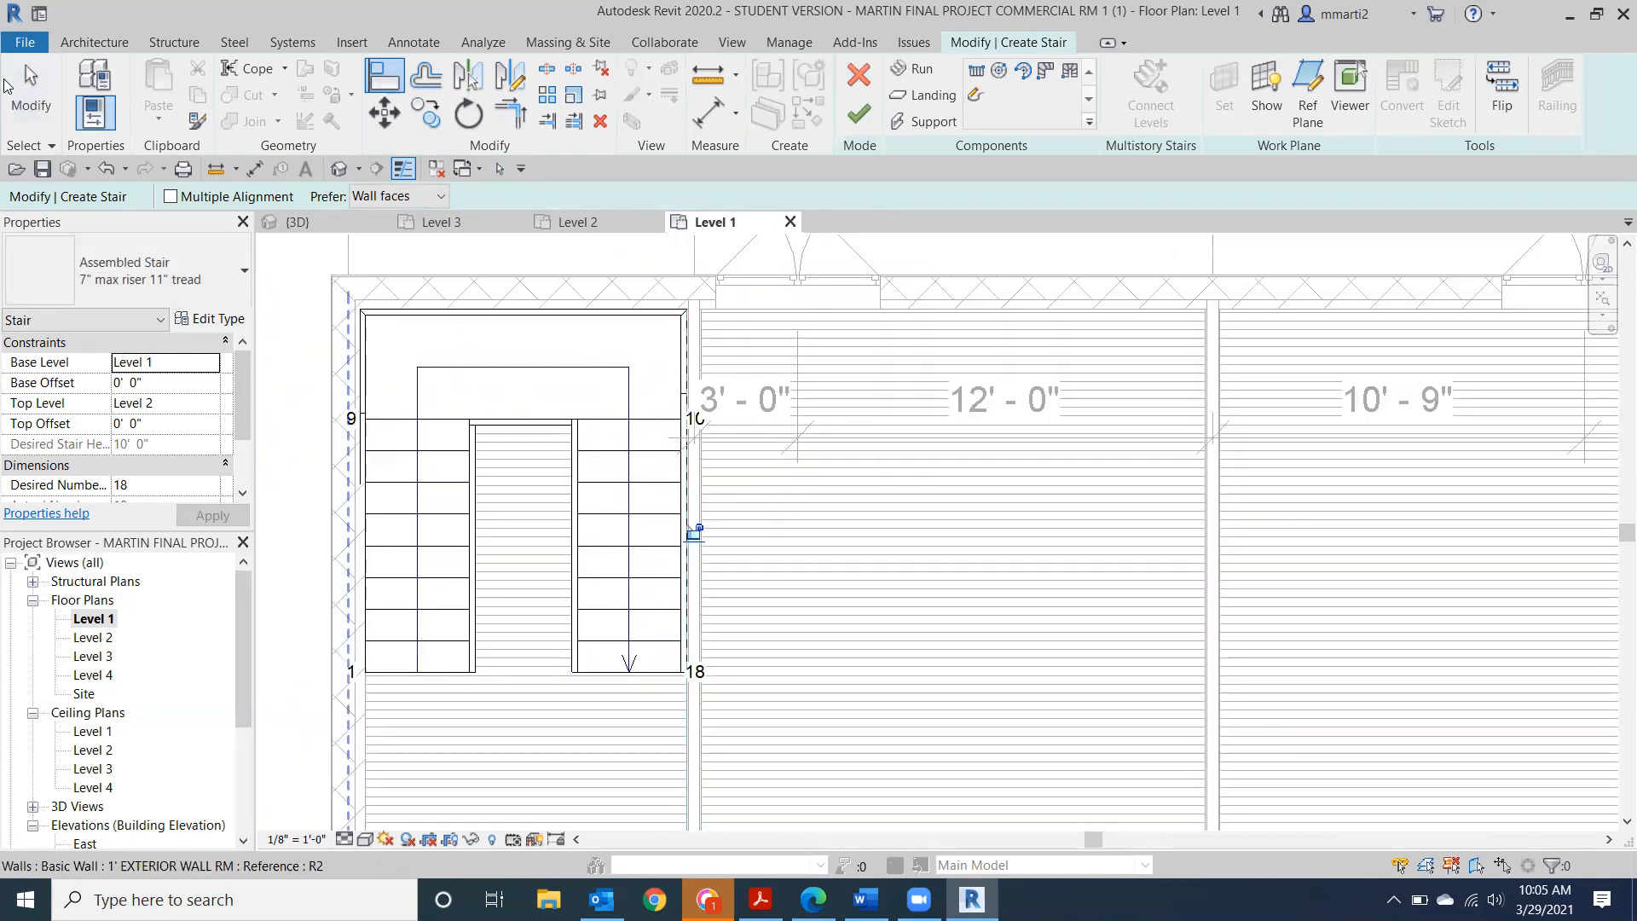
{"action": "left_click", "coordinate": [21, 89]}
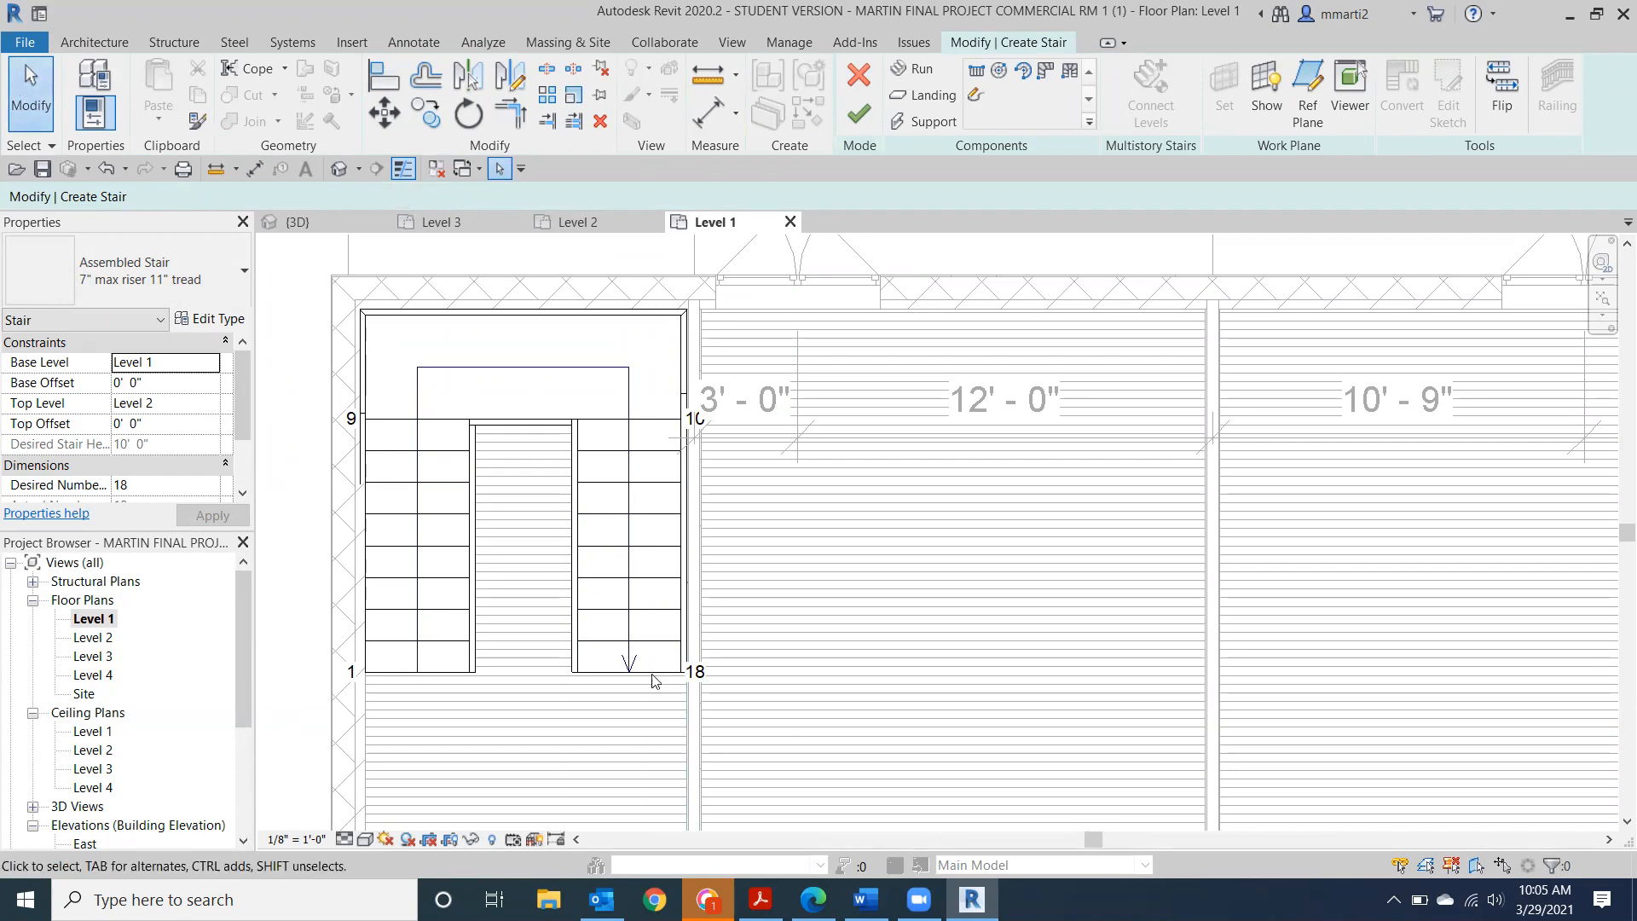
Set the actual run width of the lower stair run along the exterior wall to 4' 0".
{"action": "left_click", "coordinate": [429, 648]}
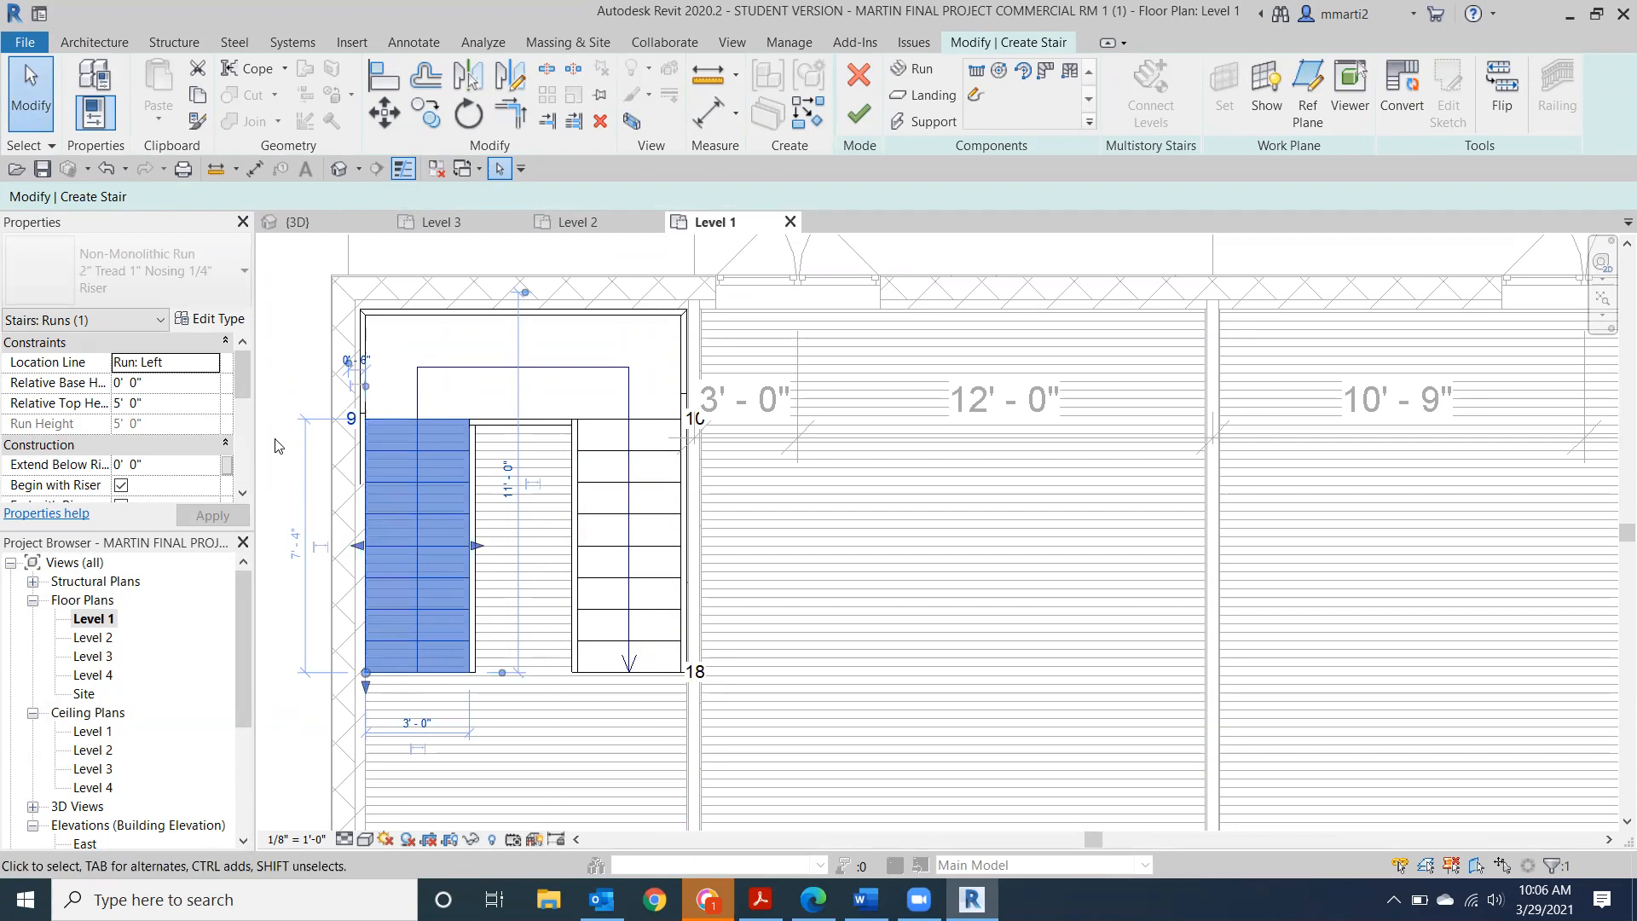
{"action": "left_click_drag", "start_coordinate": [236, 374], "coordinate": [230, 404]}
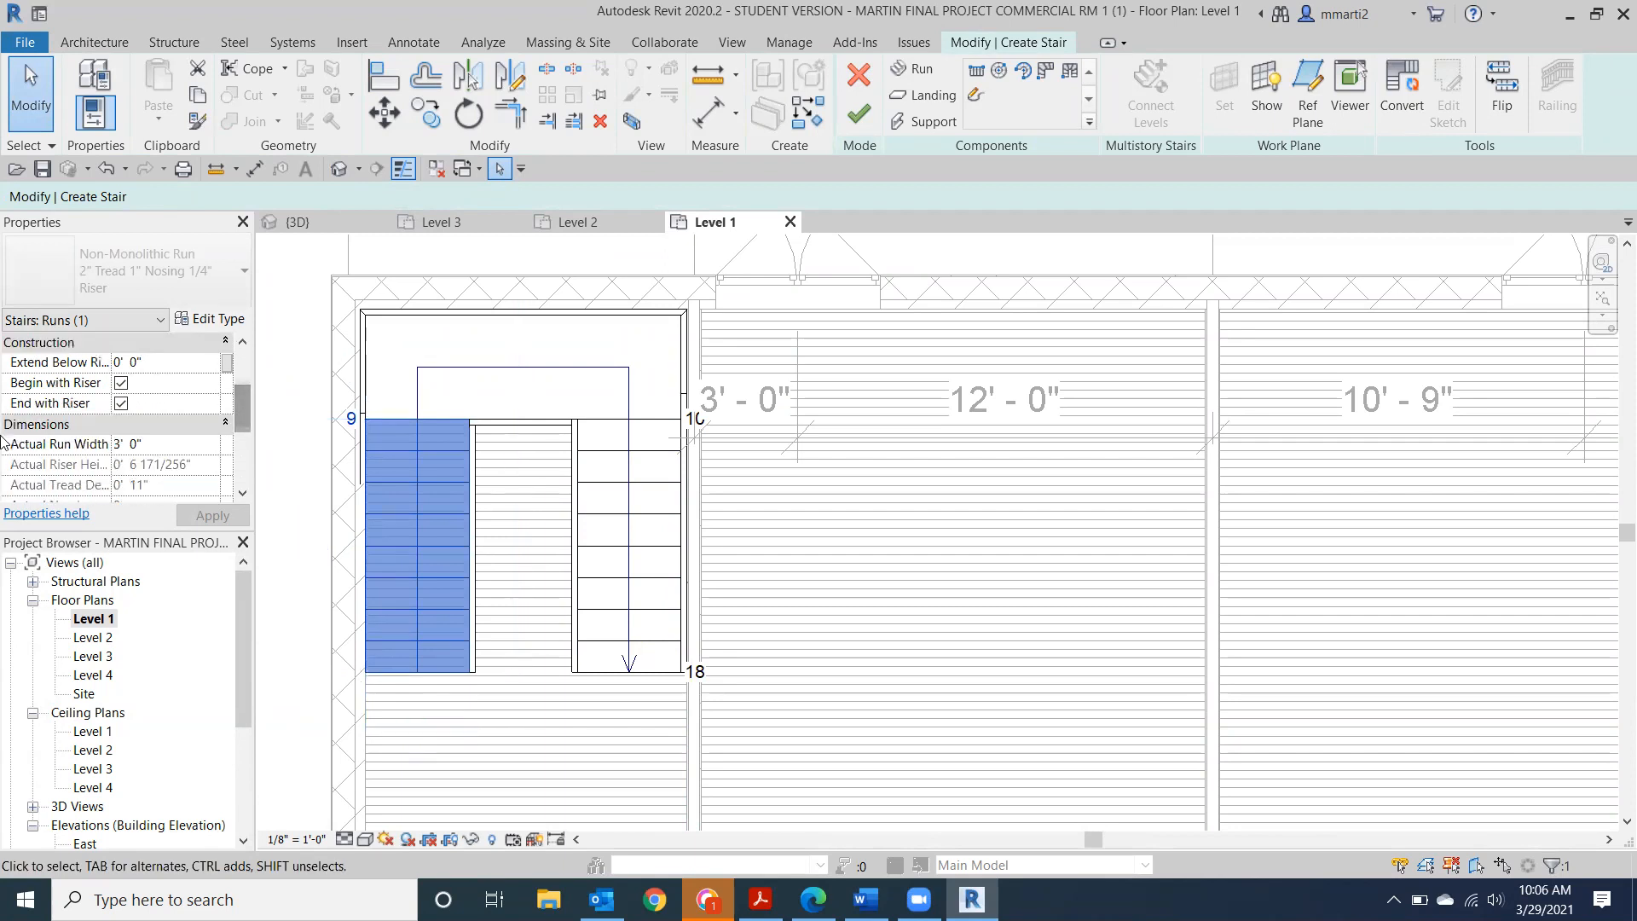
{"action": "left_click", "coordinate": [150, 450]}
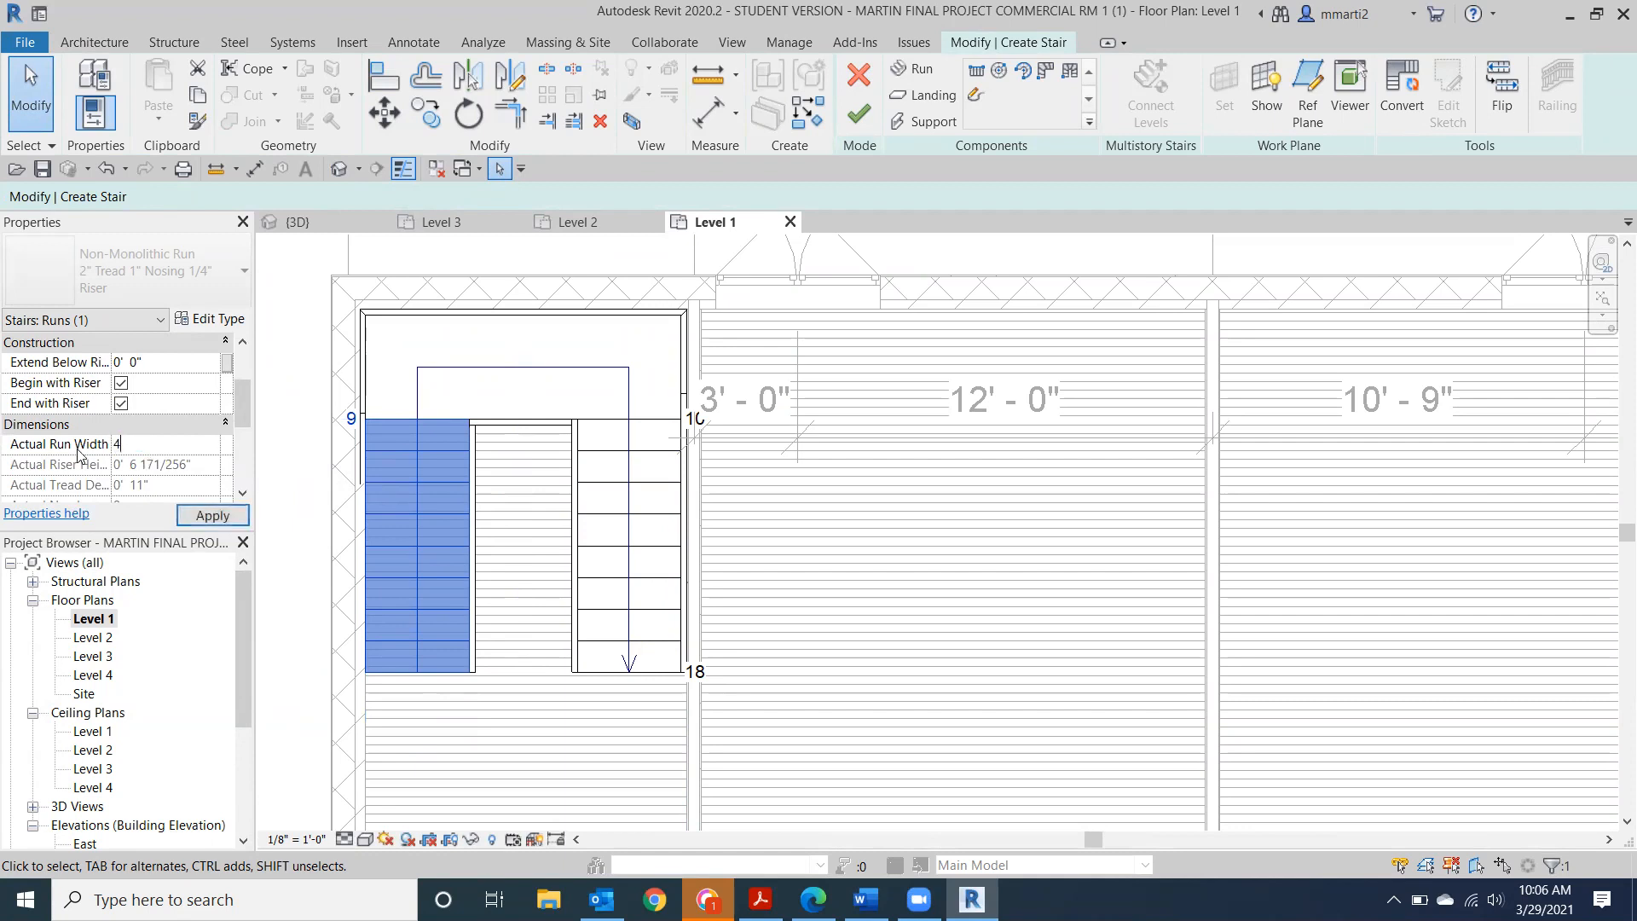
{"action": "left_click", "coordinate": [212, 515]}
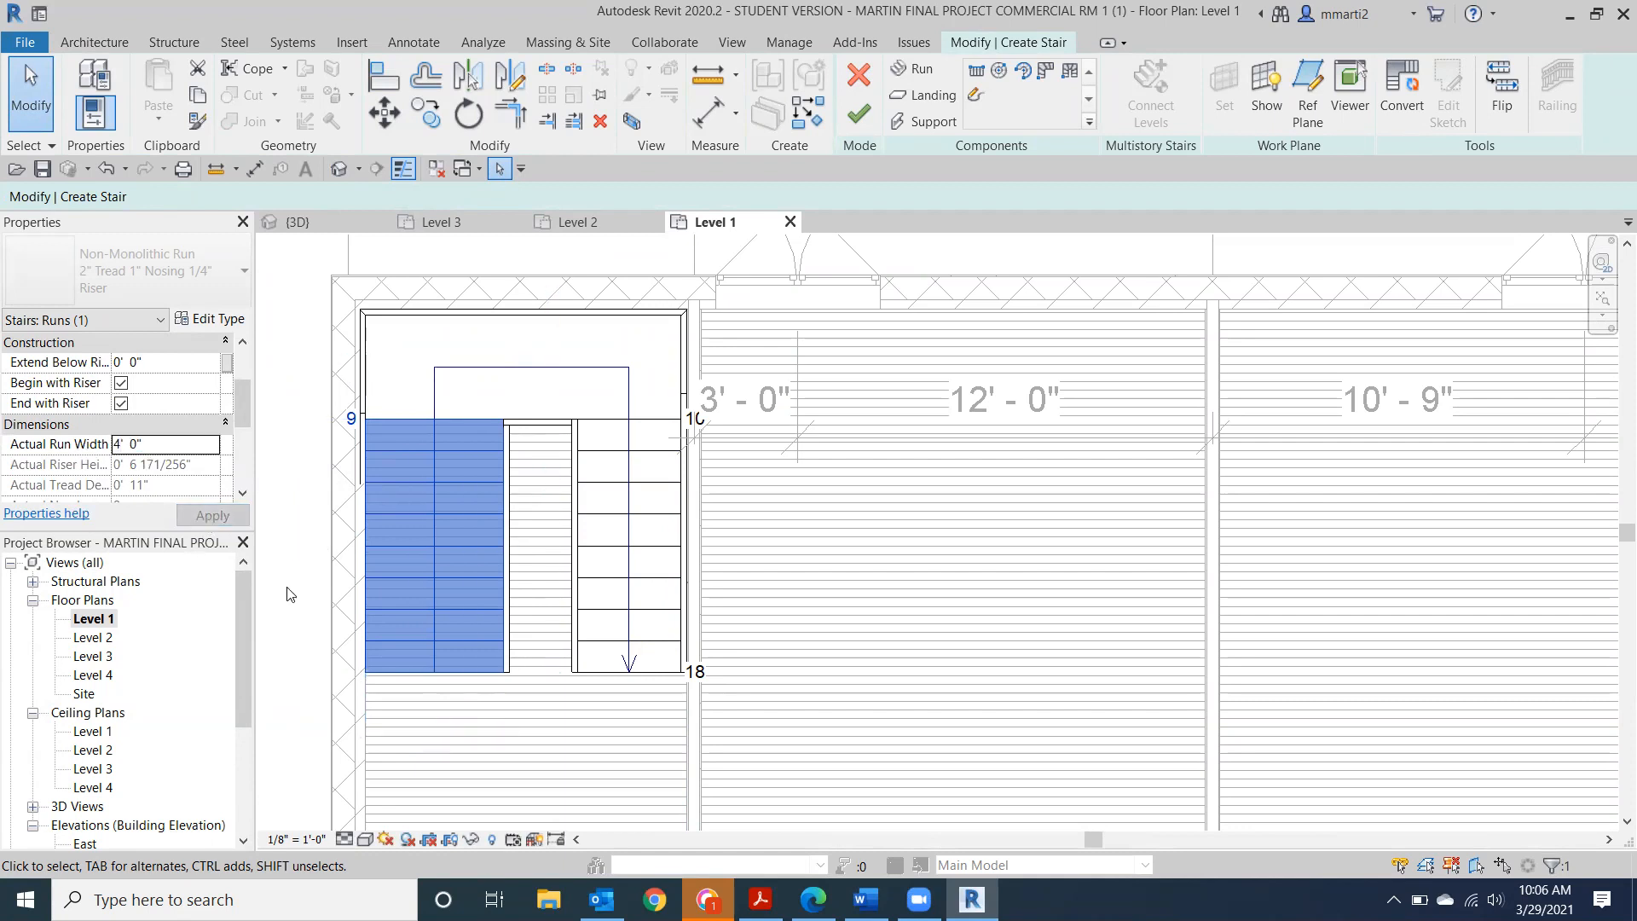
Set the actual run width of the run beside the interior wall to 4' 0" and finish the stair.
{"action": "left_click", "coordinate": [637, 576]}
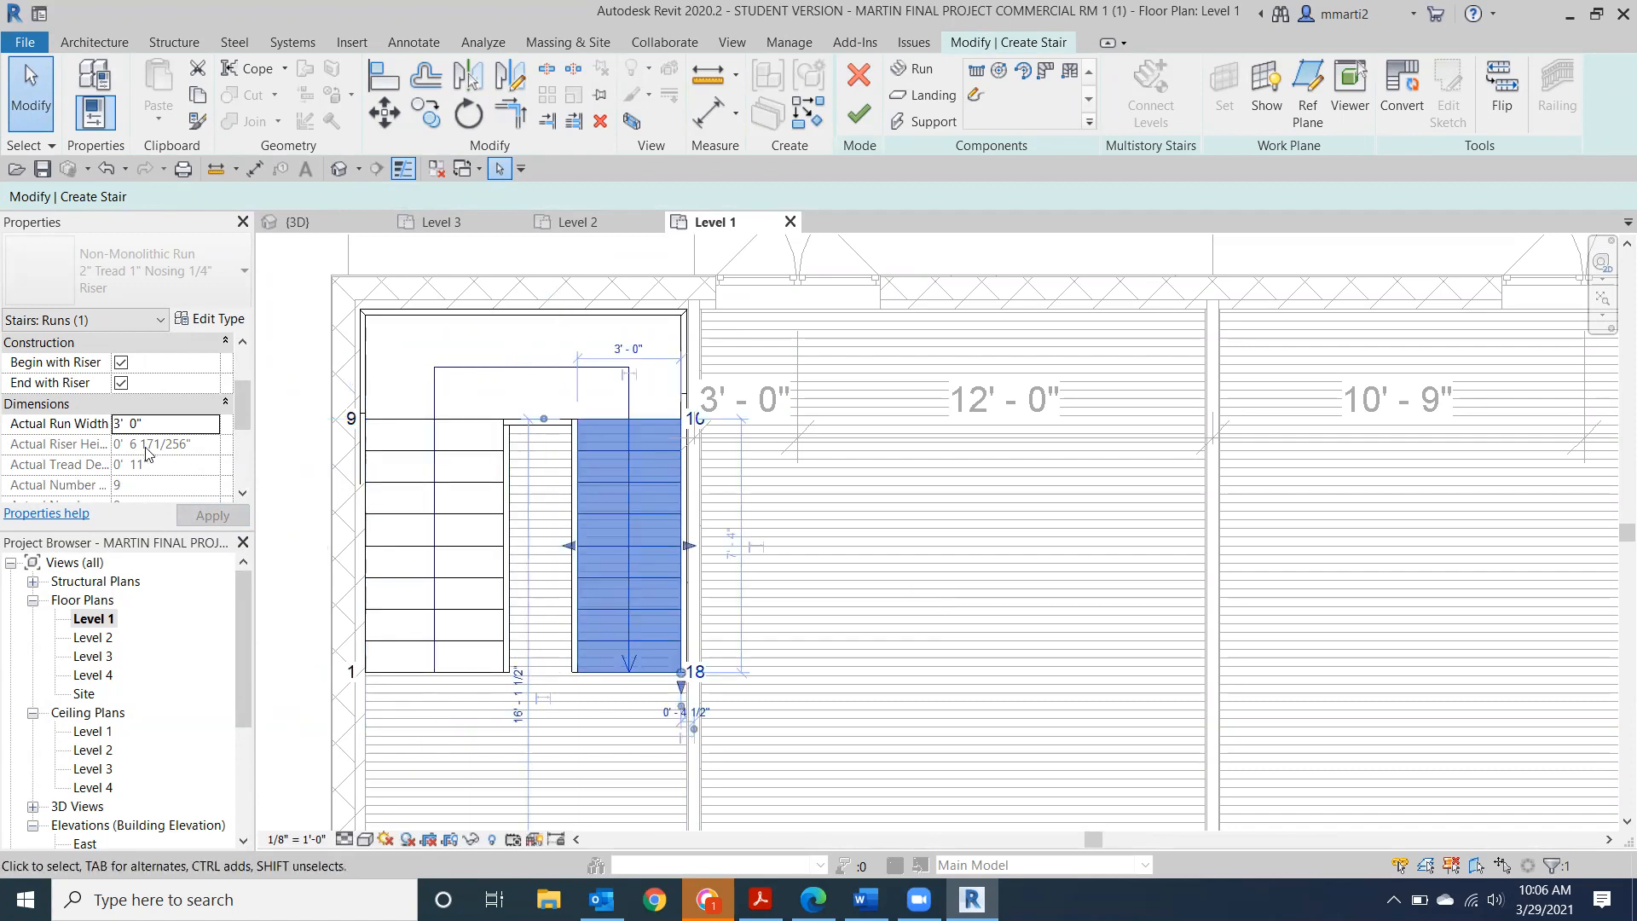
{"action": "left_click", "coordinate": [223, 516]}
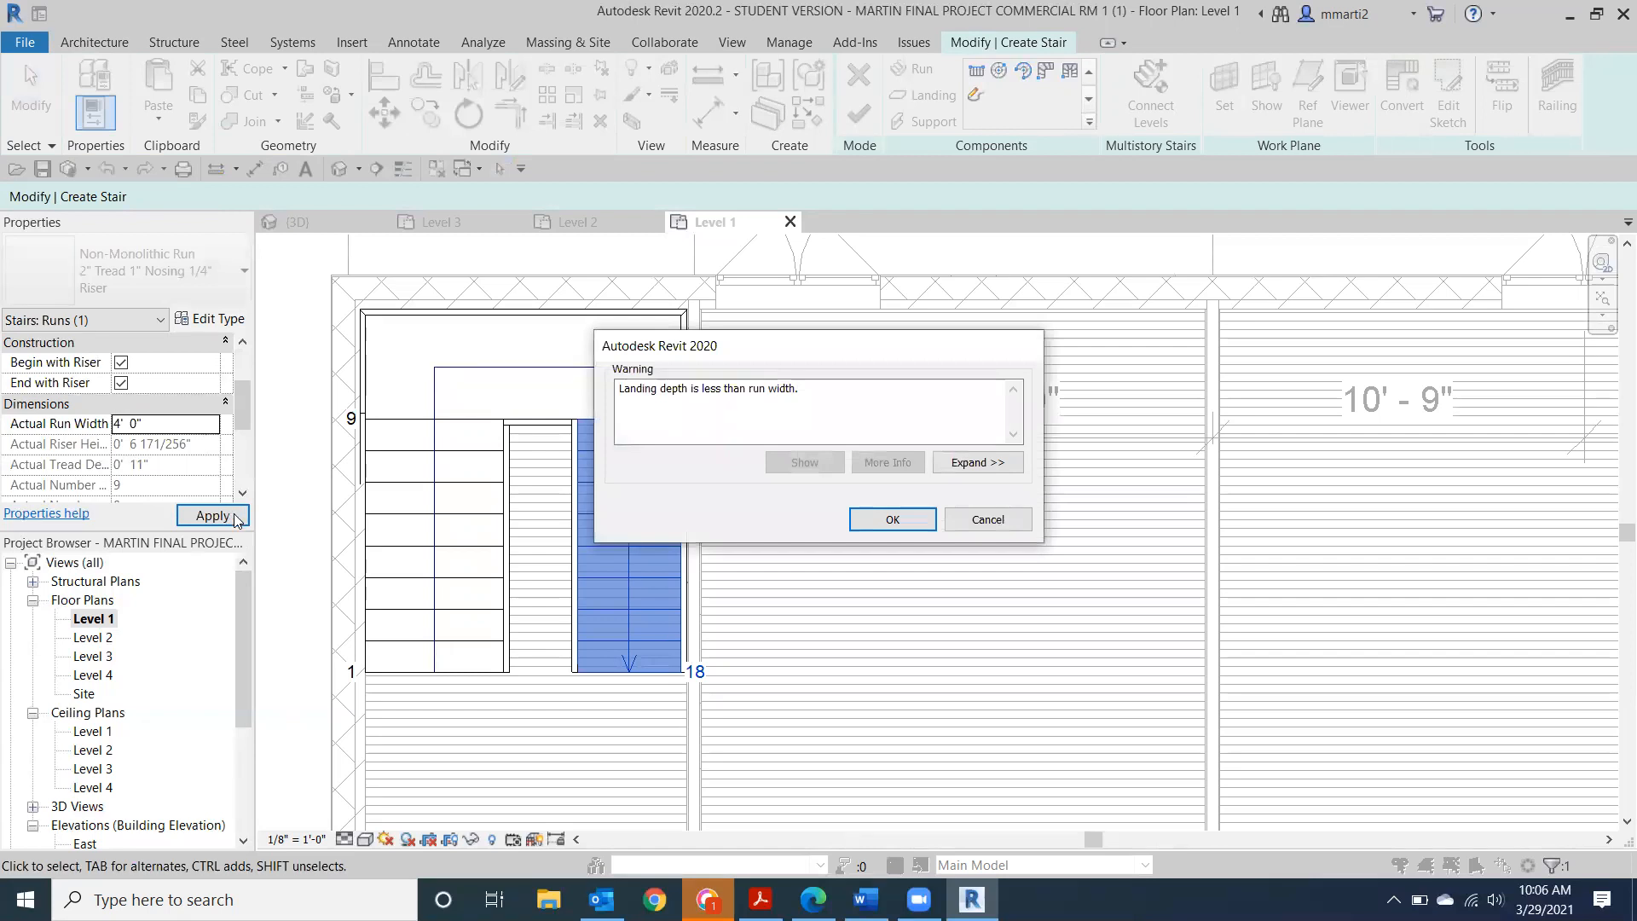
{"action": "left_click", "coordinate": [893, 520]}
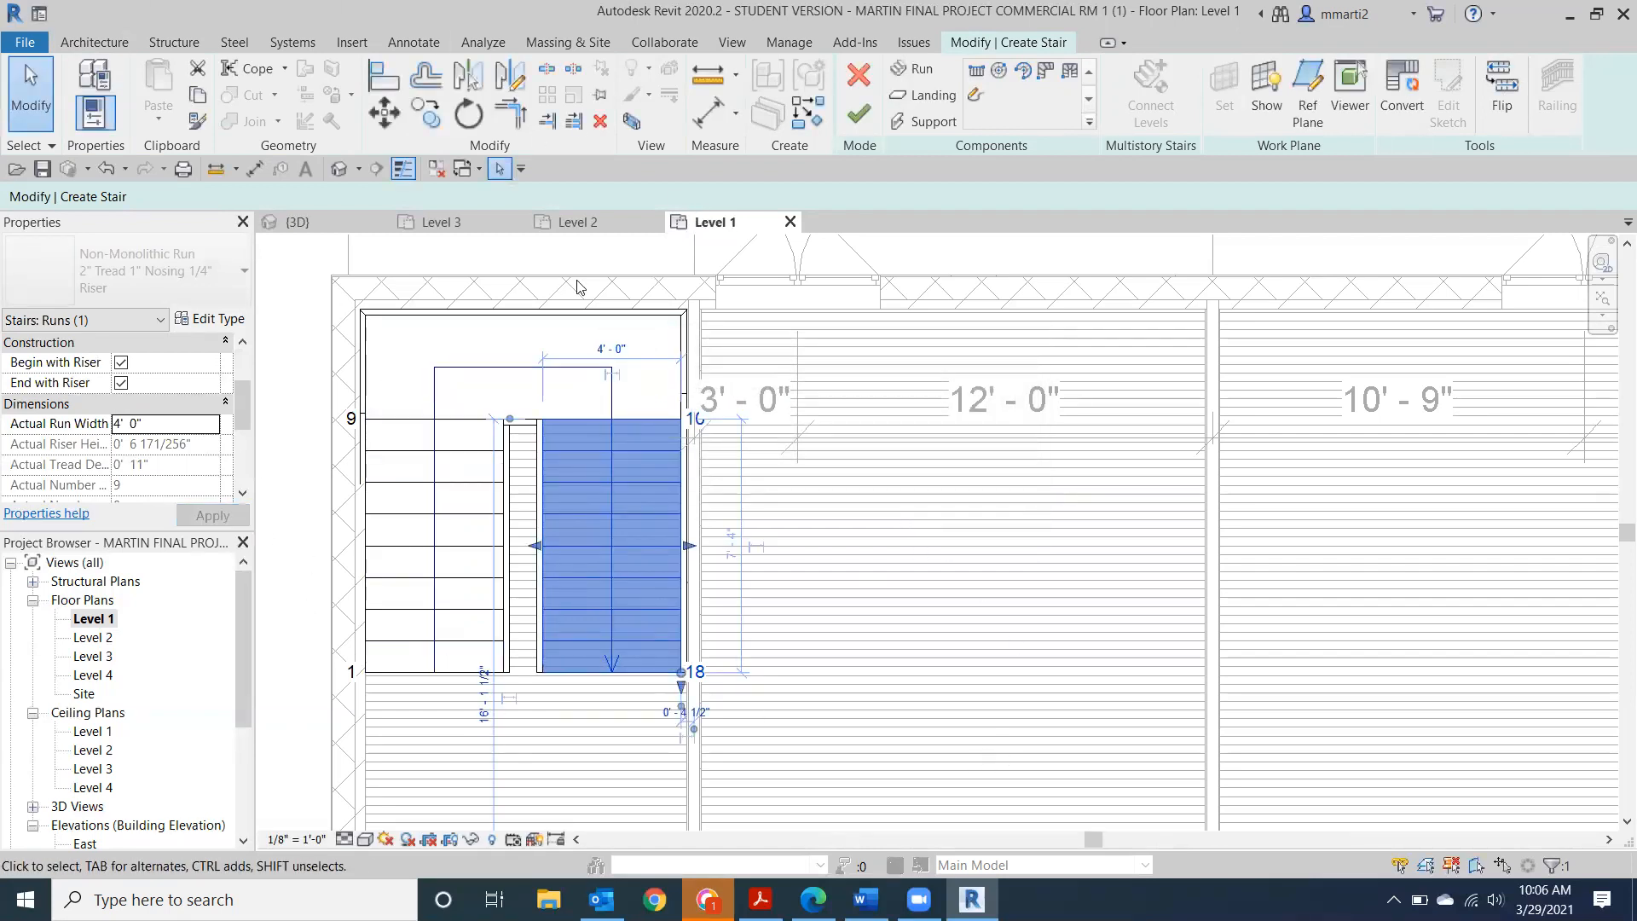
{"action": "left_click", "coordinate": [859, 117]}
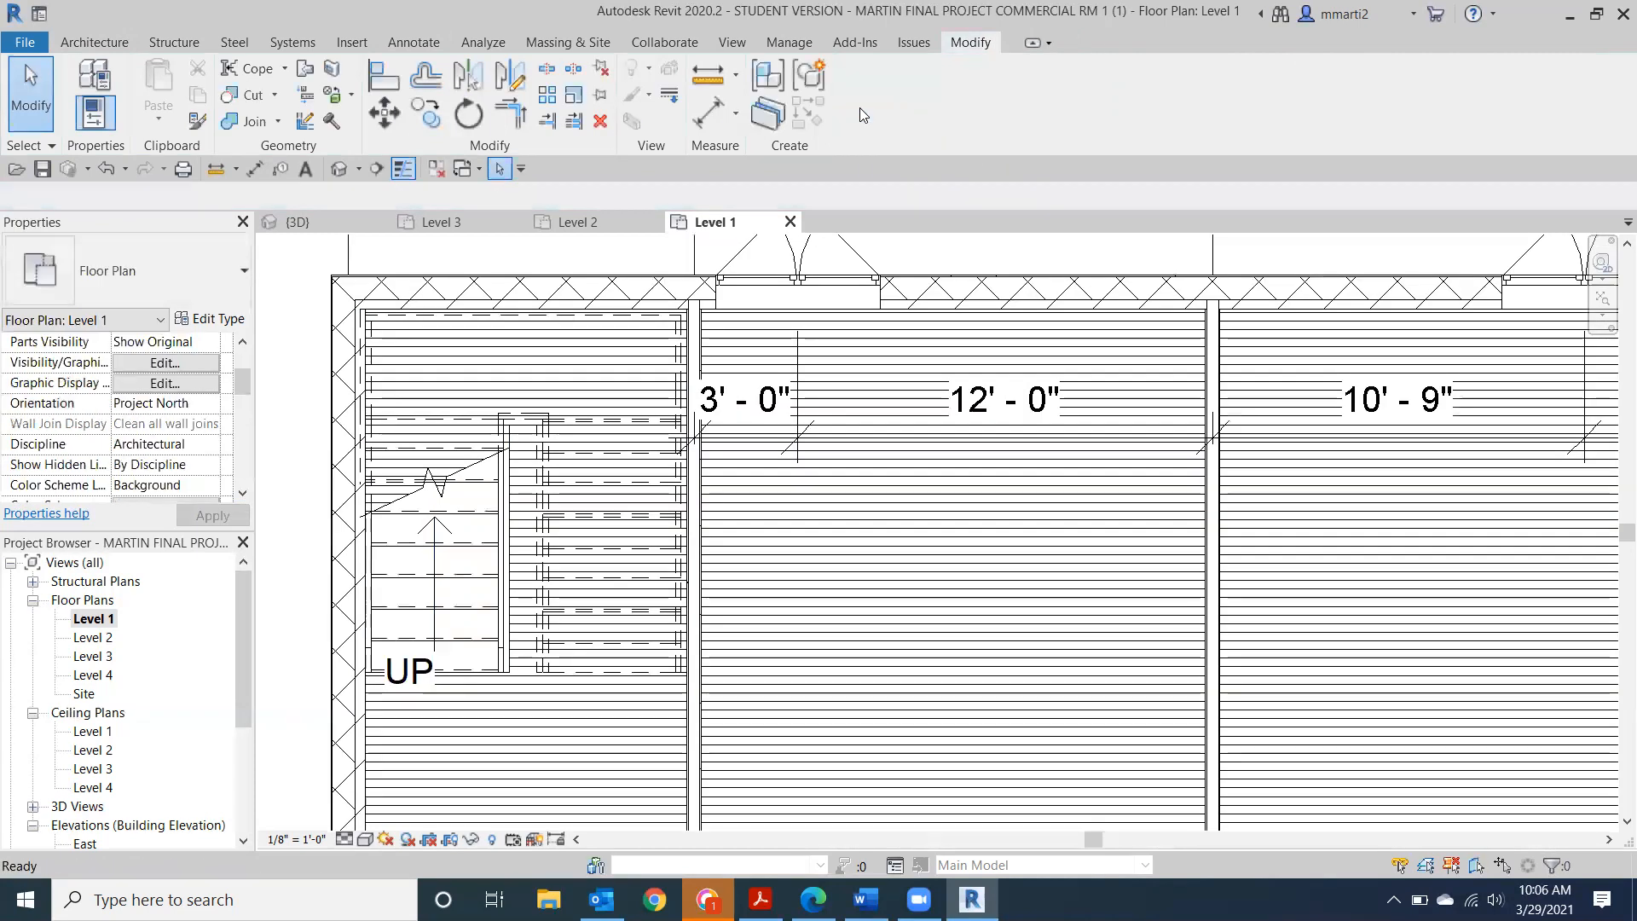
Inspect the finished stair in the 3D view and set that view's visual style to Consistent Colors.
{"action": "left_click", "coordinate": [333, 170]}
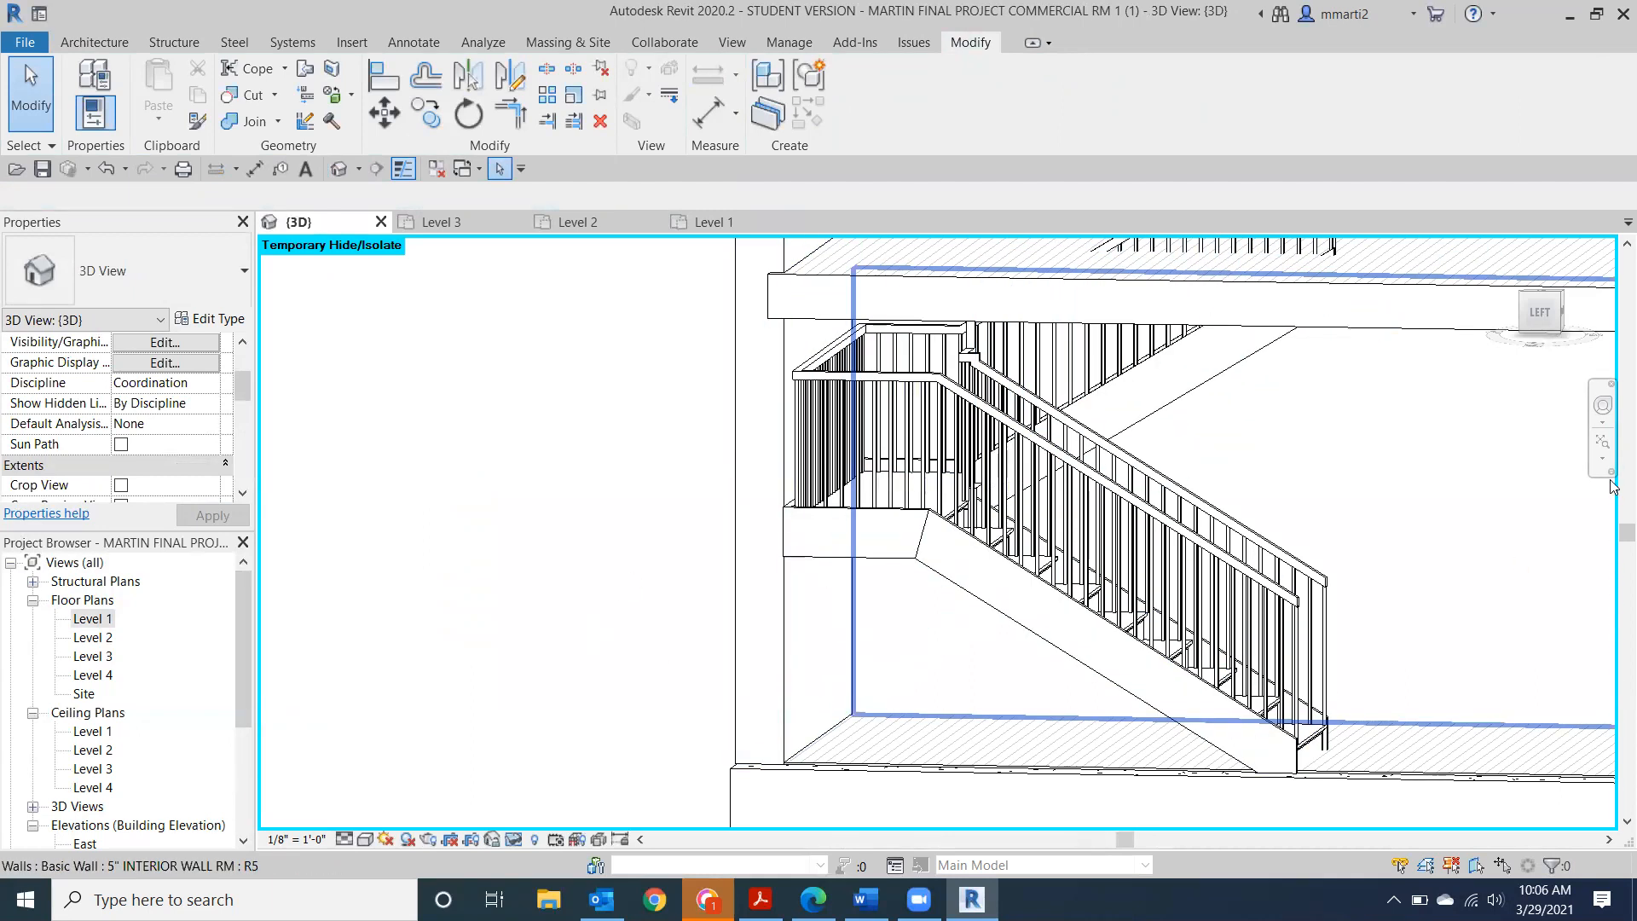
{"action": "left_click_drag", "start_coordinate": [1555, 300], "coordinate": [1533, 313]}
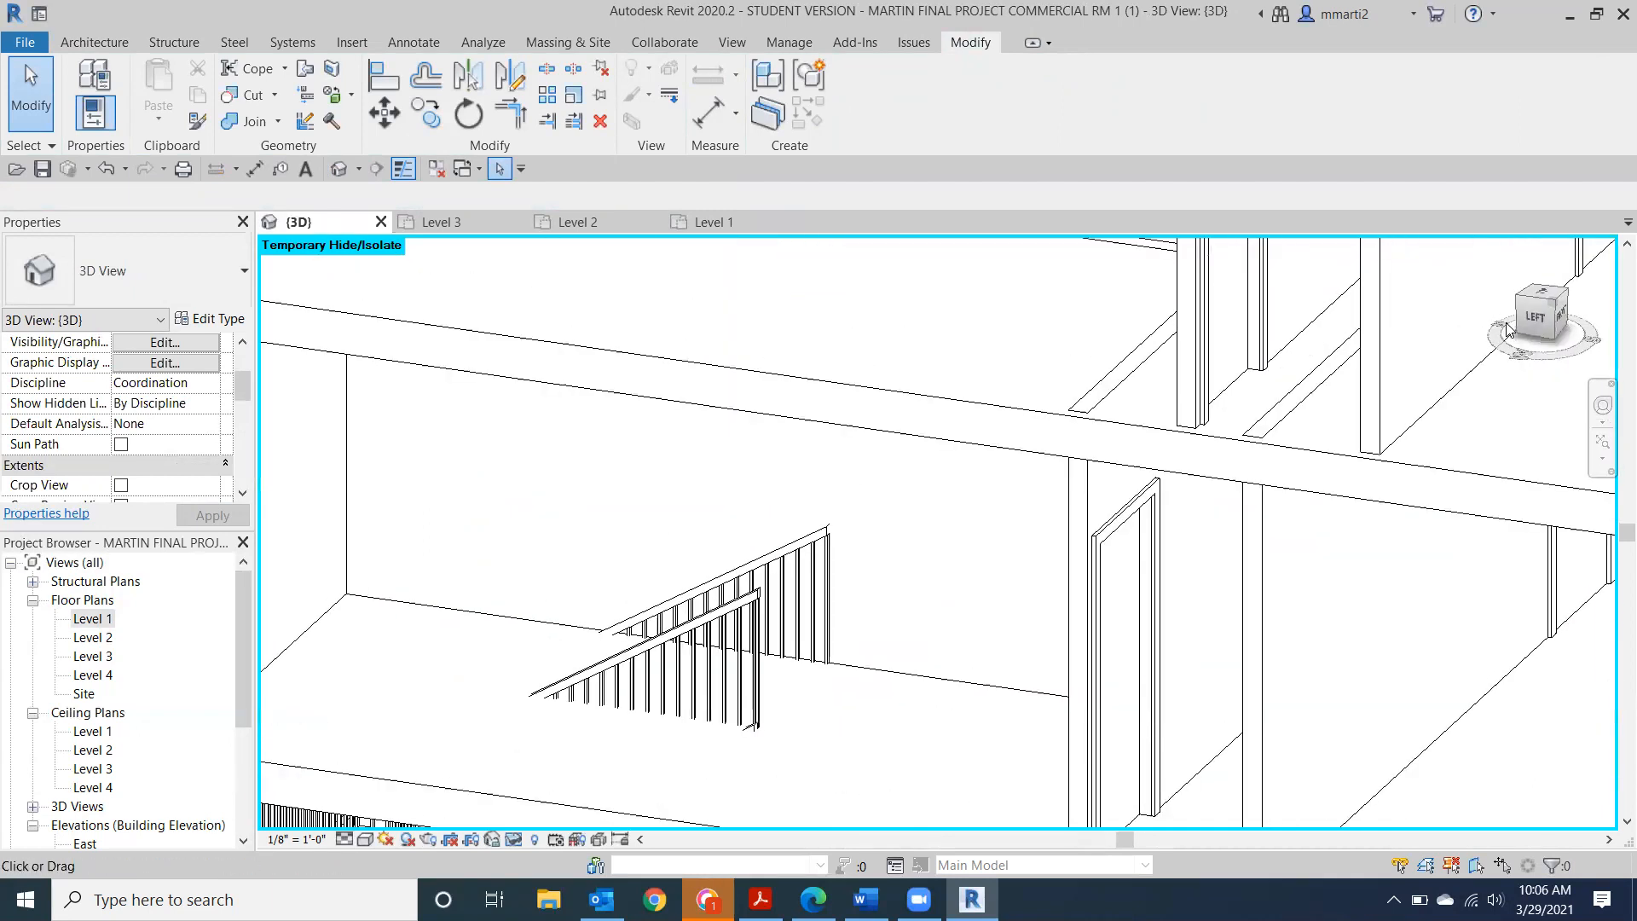
{"action": "middle_click_drag", "start_coordinate": [998, 294], "coordinate": [1087, 122]}
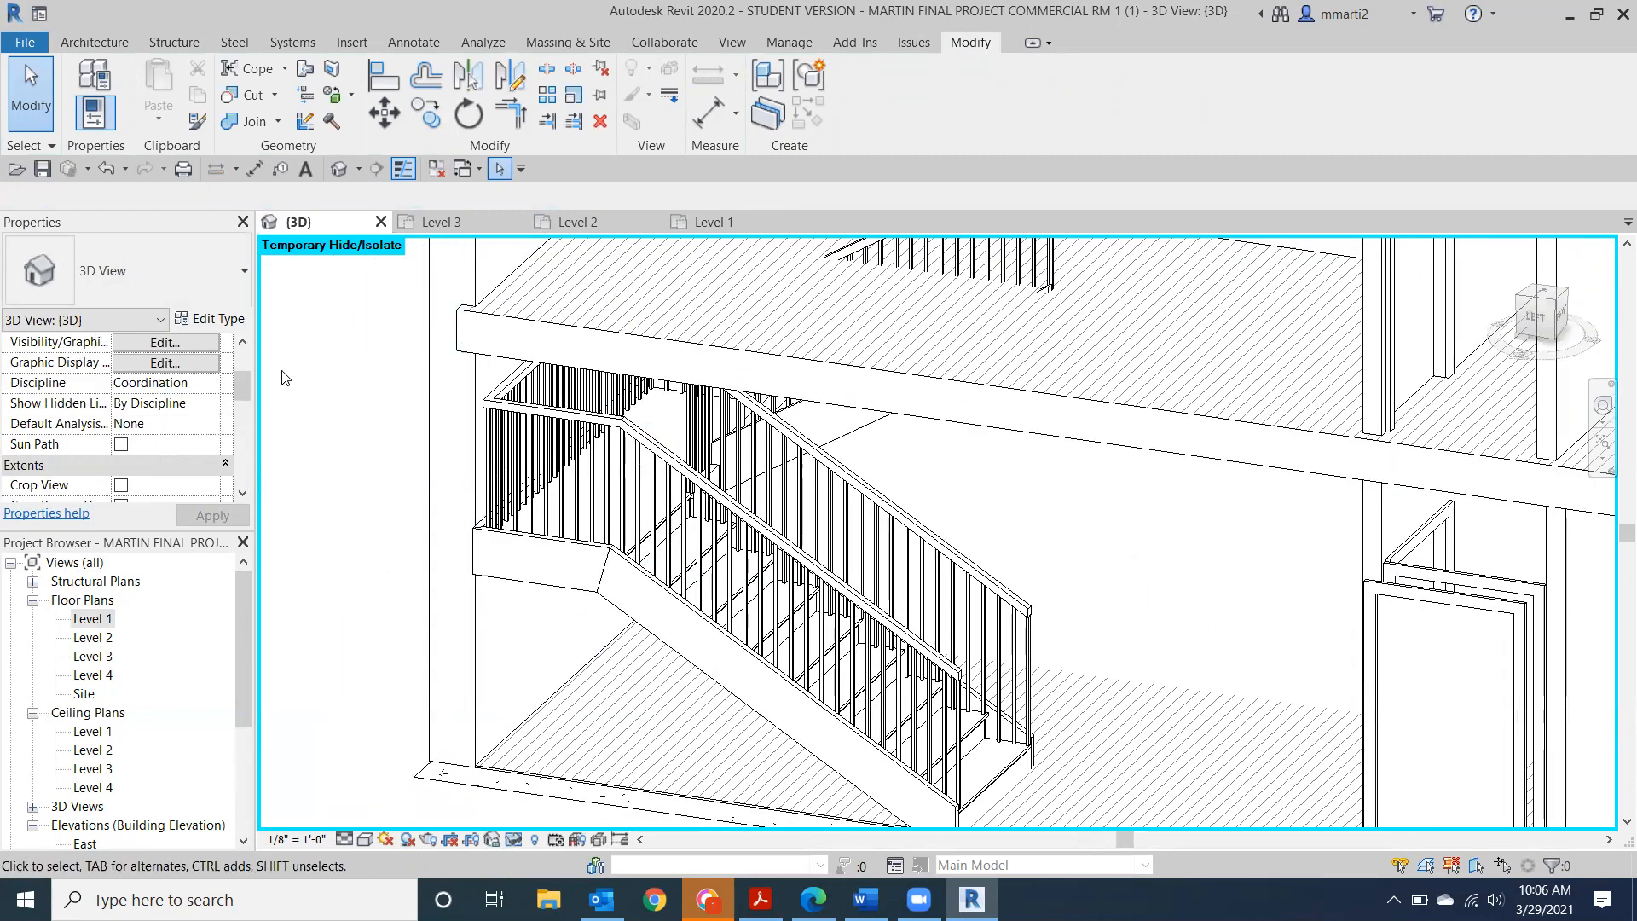
{"action": "scroll", "coordinate": [299, 471], "scroll_direction": "down", "scroll_amount": 2}
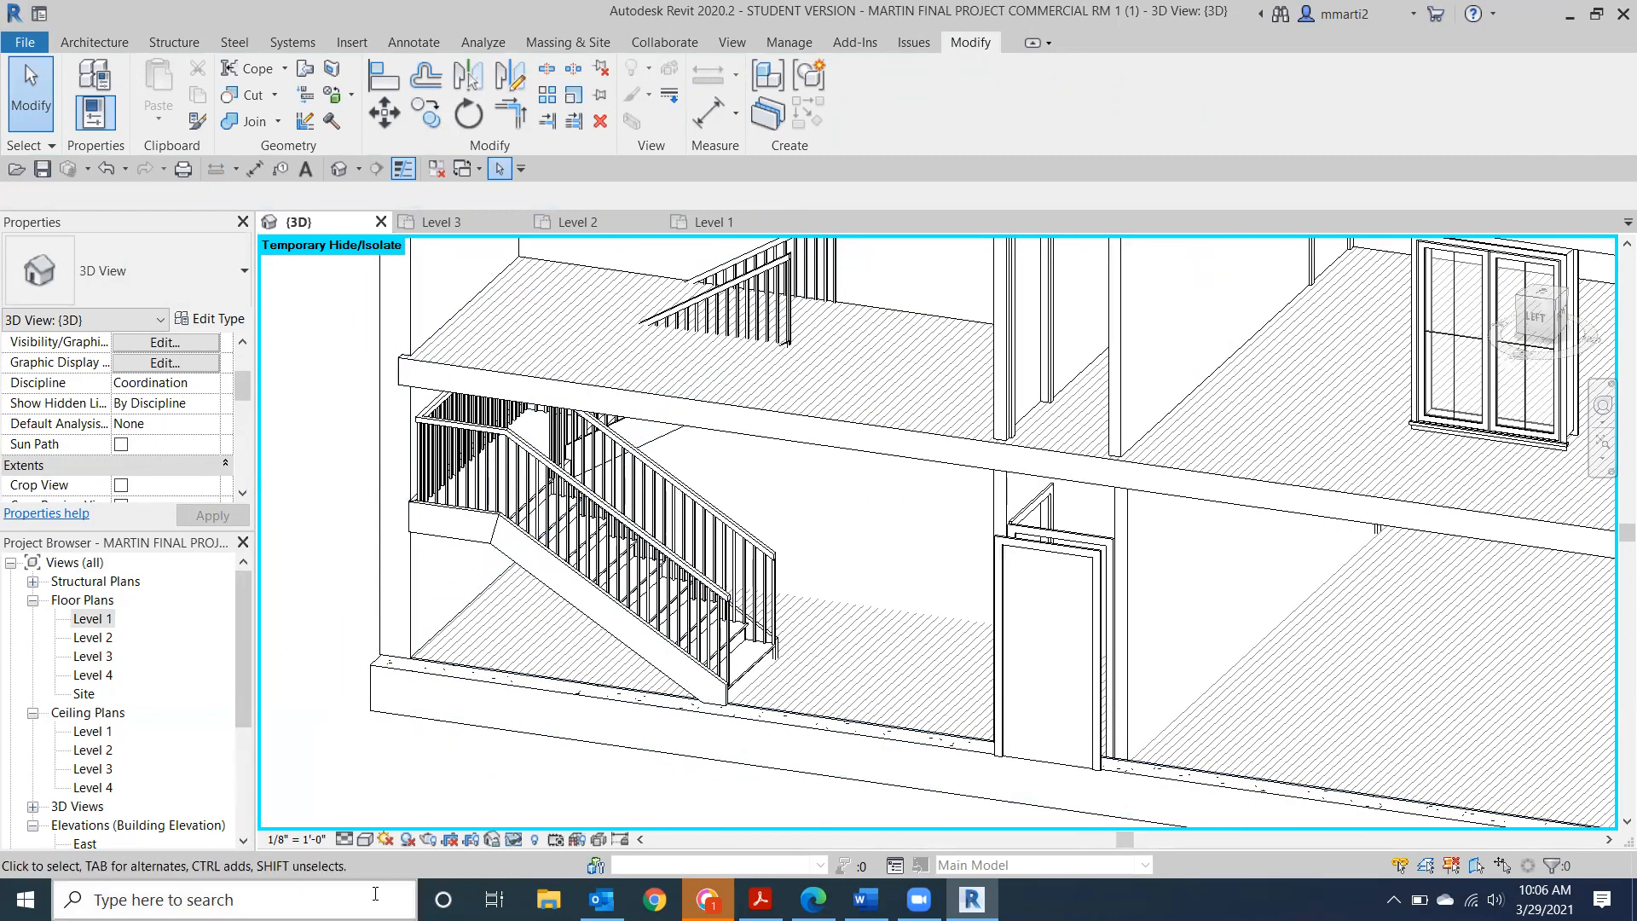
{"action": "left_click", "coordinate": [362, 842]}
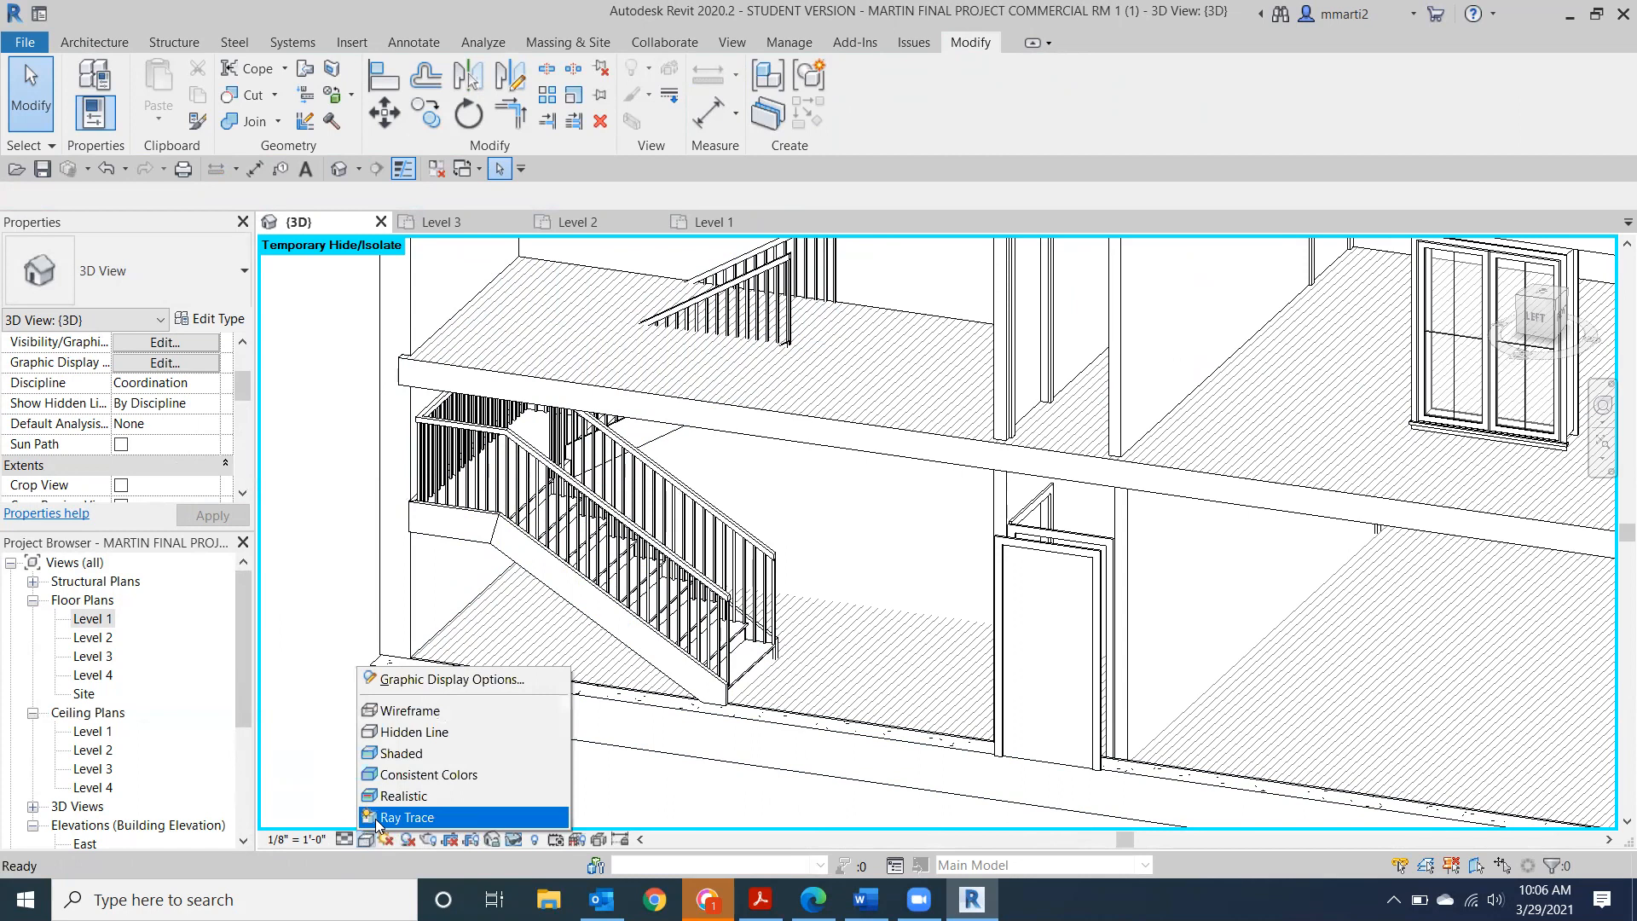
{"action": "left_click", "coordinate": [397, 776]}
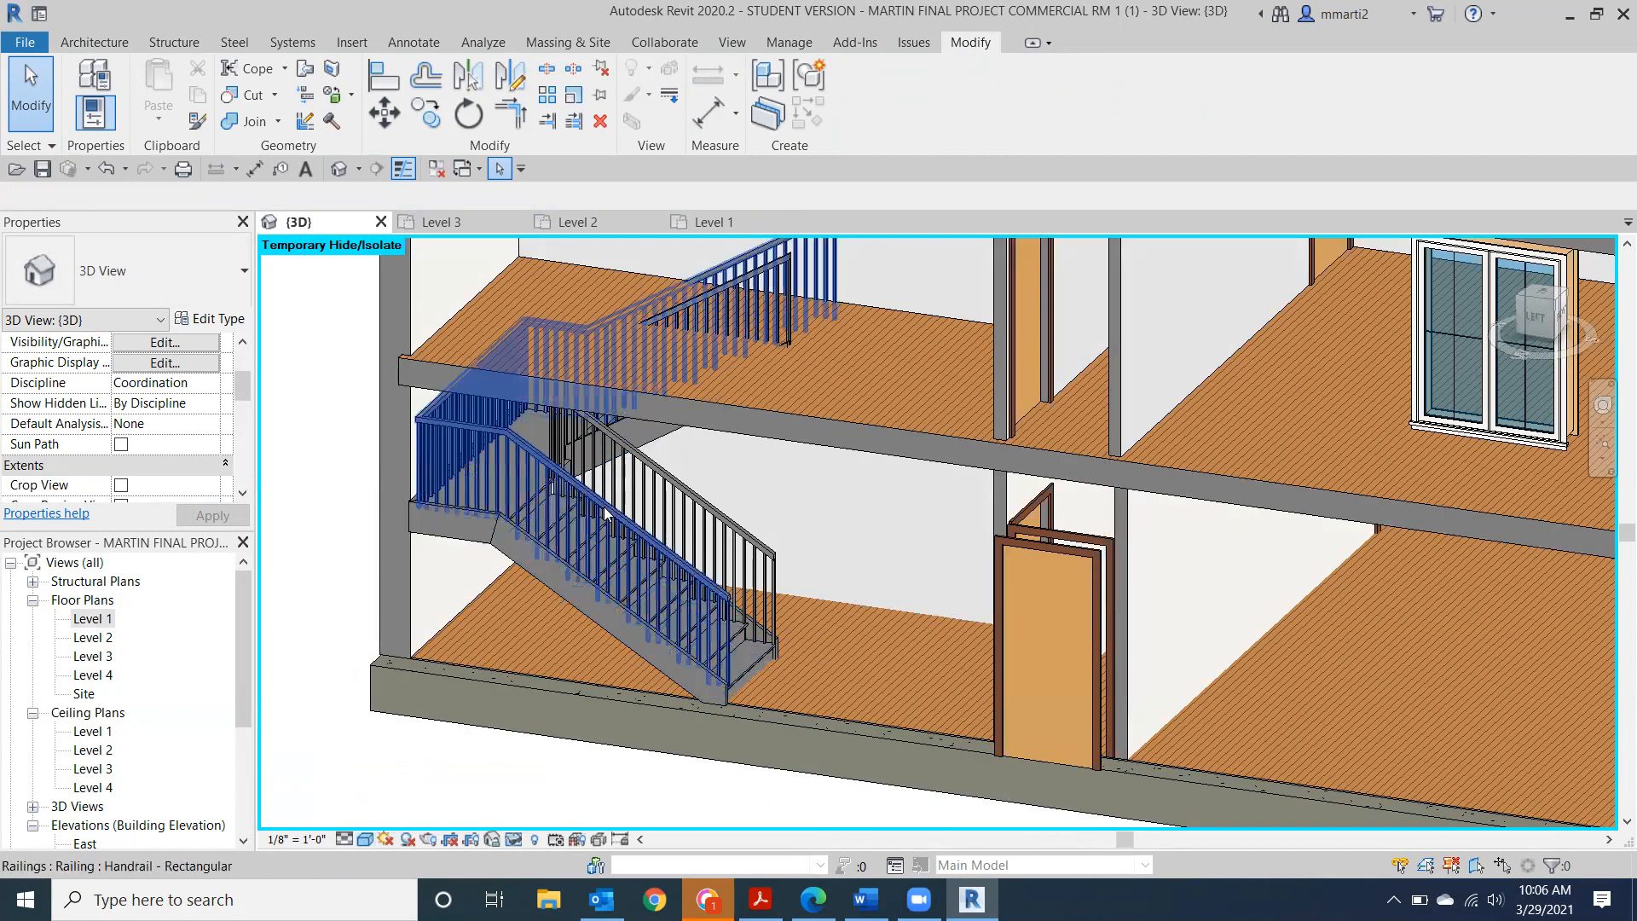
{"action": "scroll", "coordinate": [913, 536], "scroll_direction": "up", "scroll_amount": 4}
{"action": "middle_click_drag", "start_coordinate": [913, 536], "coordinate": [956, 388]}
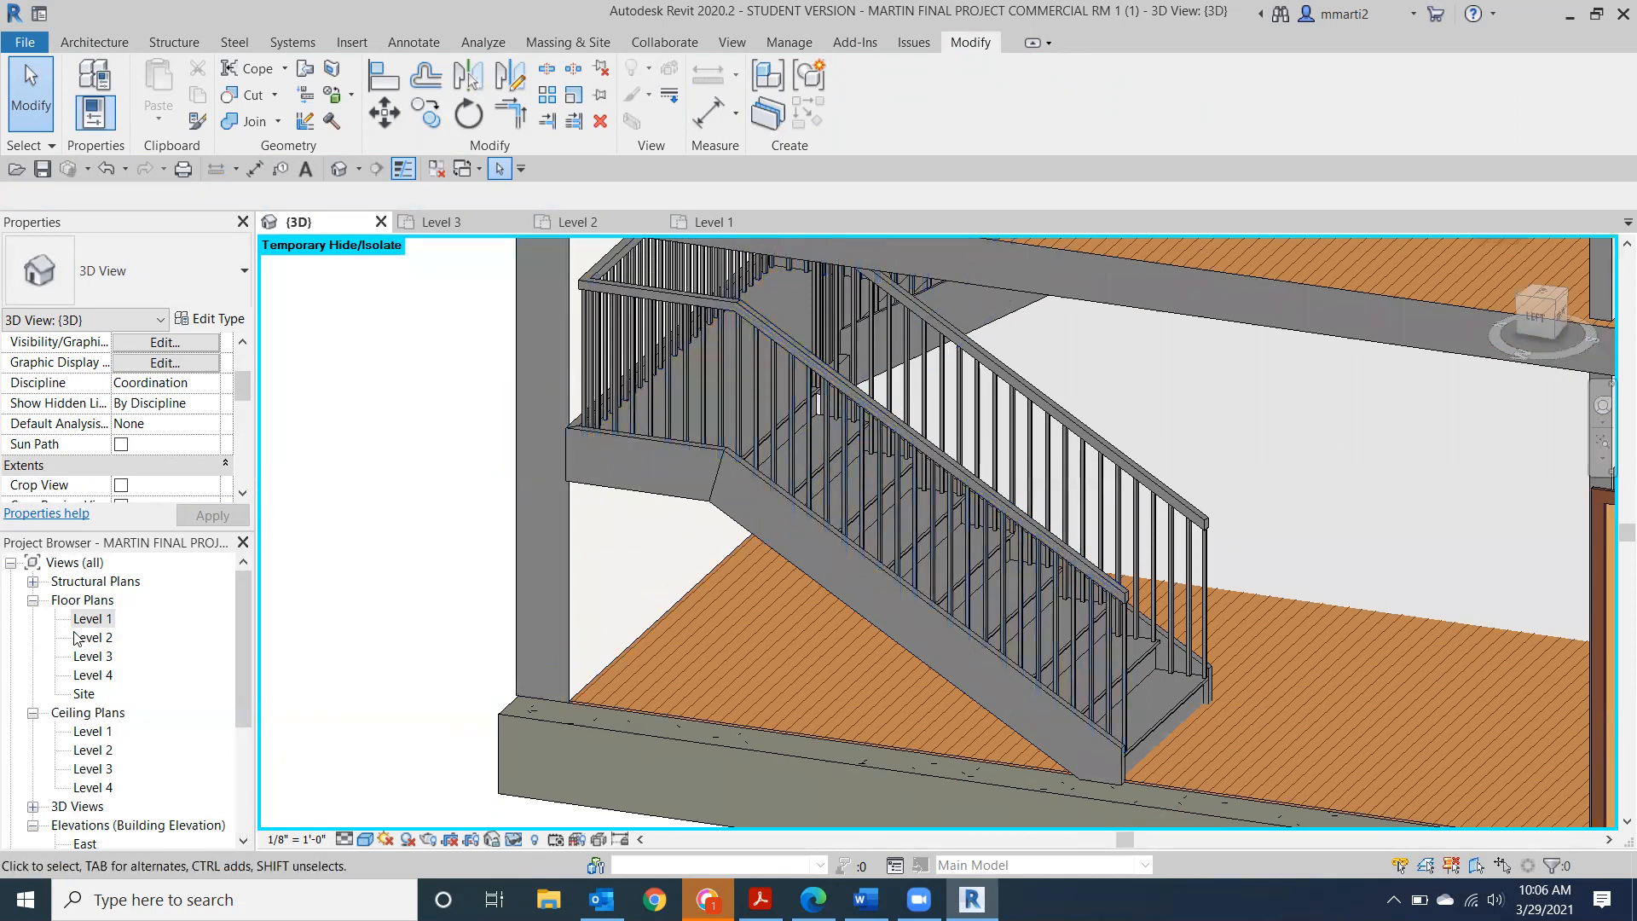
Open the Level 1 floor plan and set its visual style to Consistent Colors.
{"action": "double_click", "coordinate": [94, 619]}
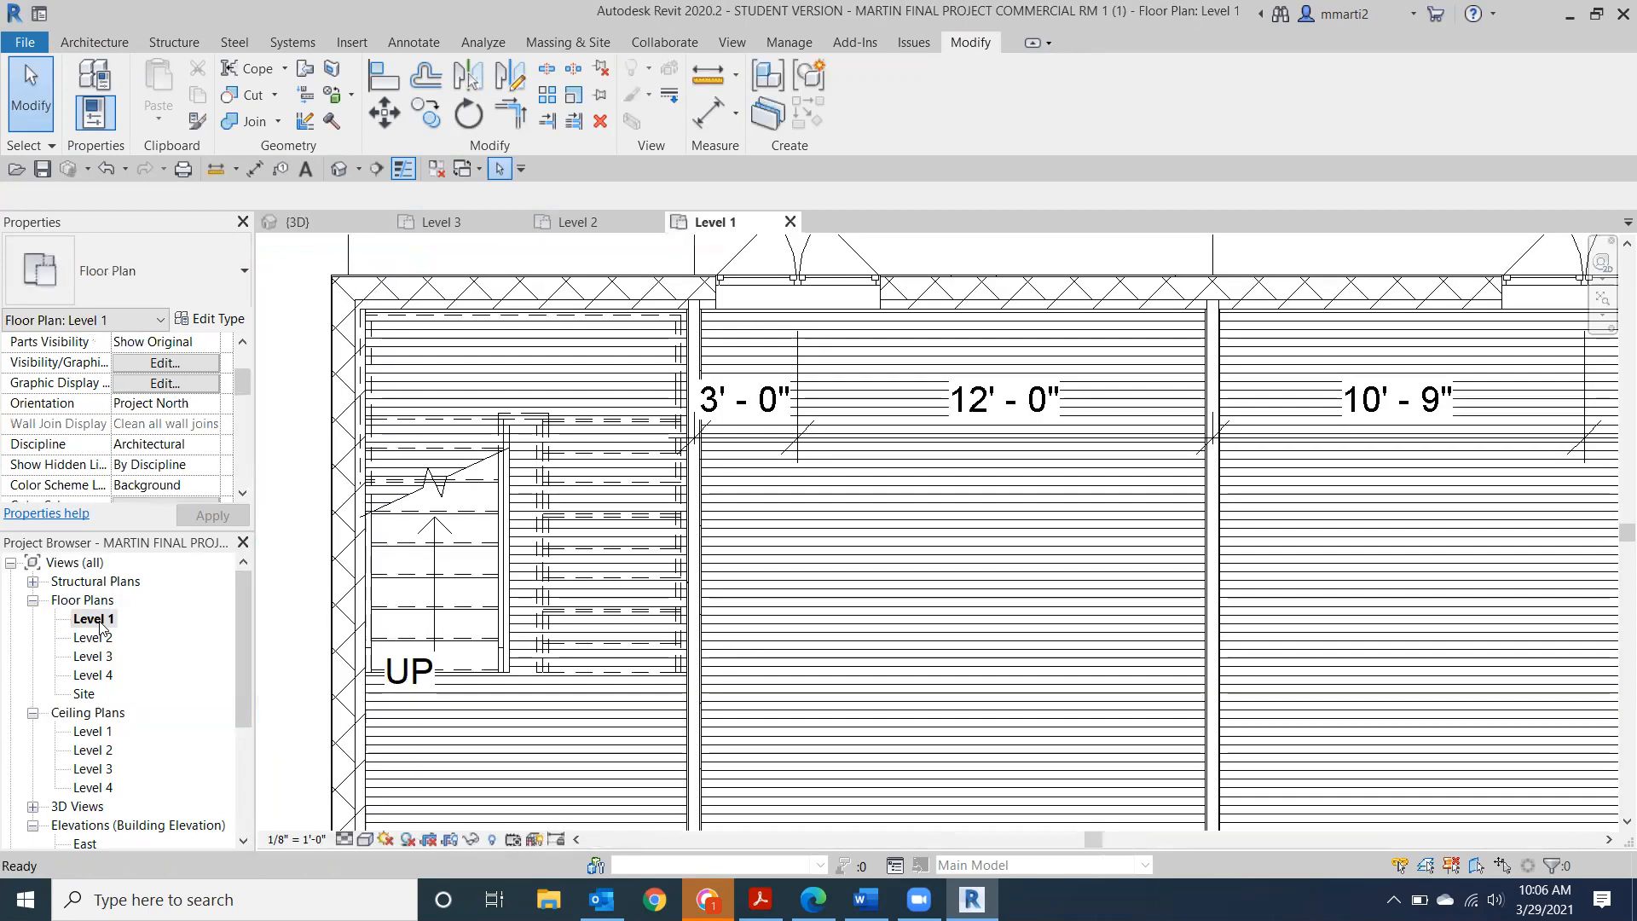
{"action": "left_click", "coordinate": [364, 841]}
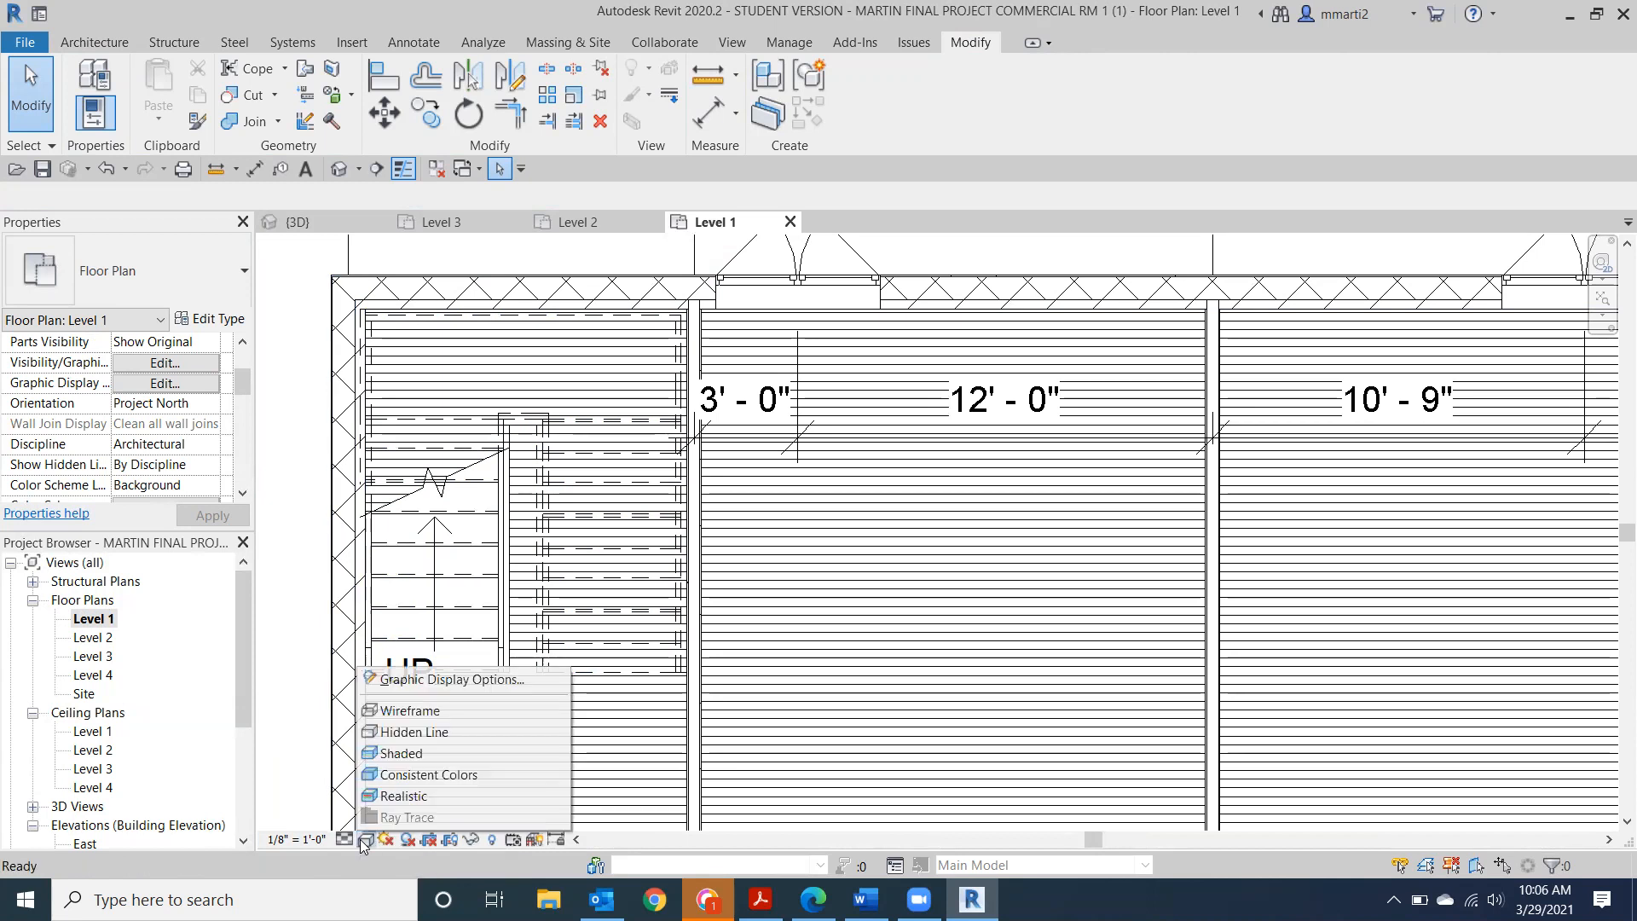
{"action": "left_click", "coordinate": [399, 775]}
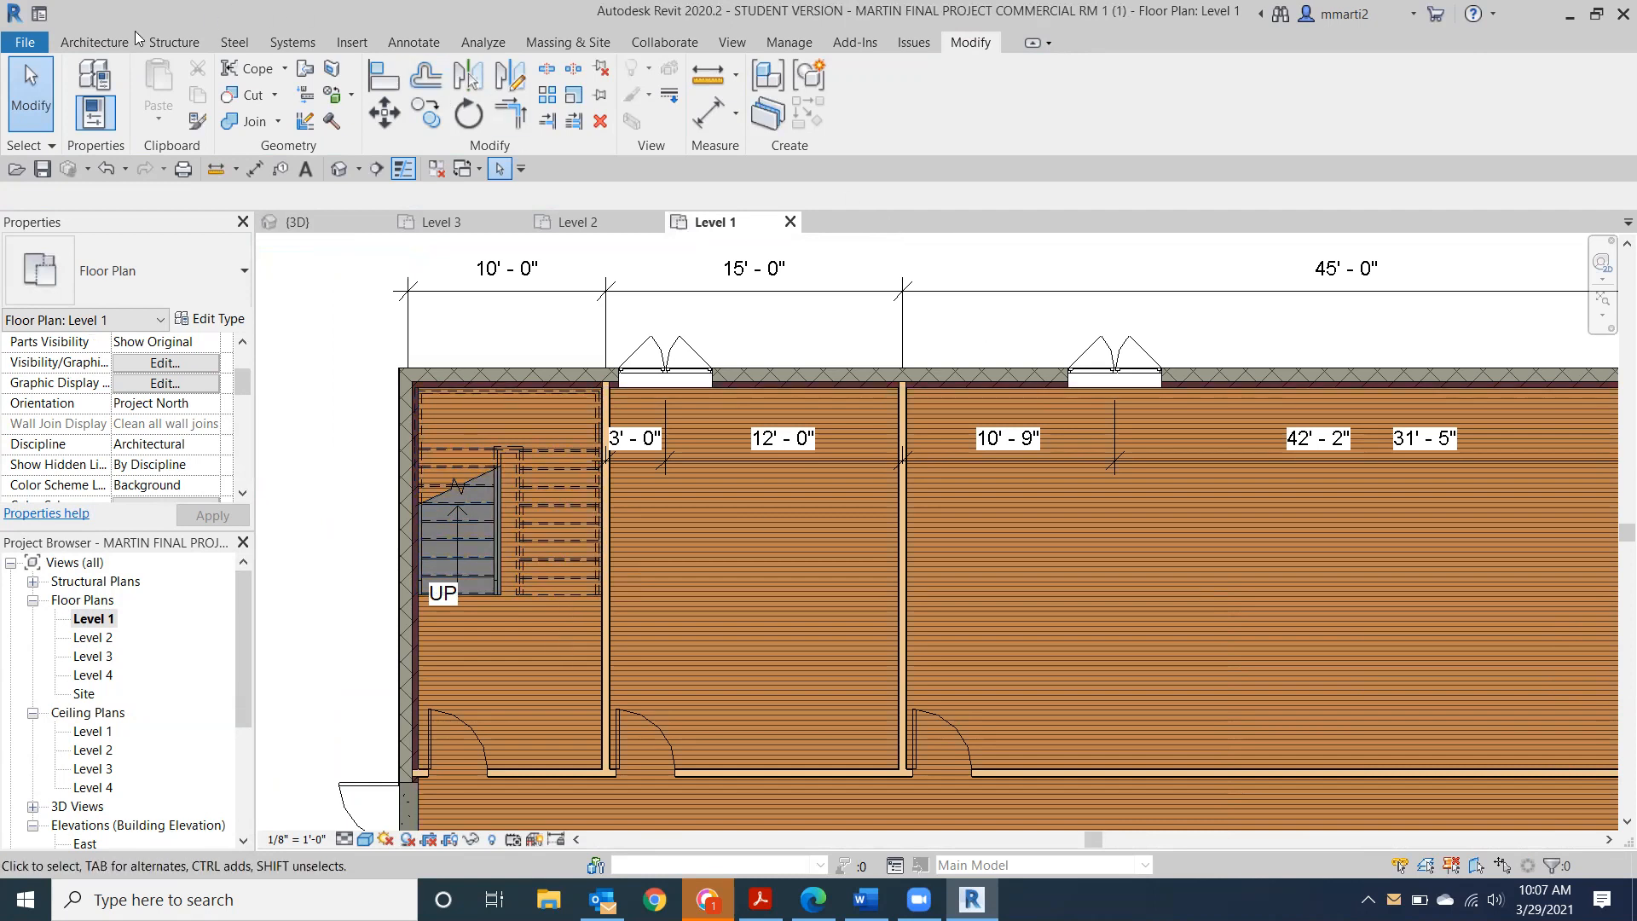
{"action": "left_click", "coordinate": [95, 47]}
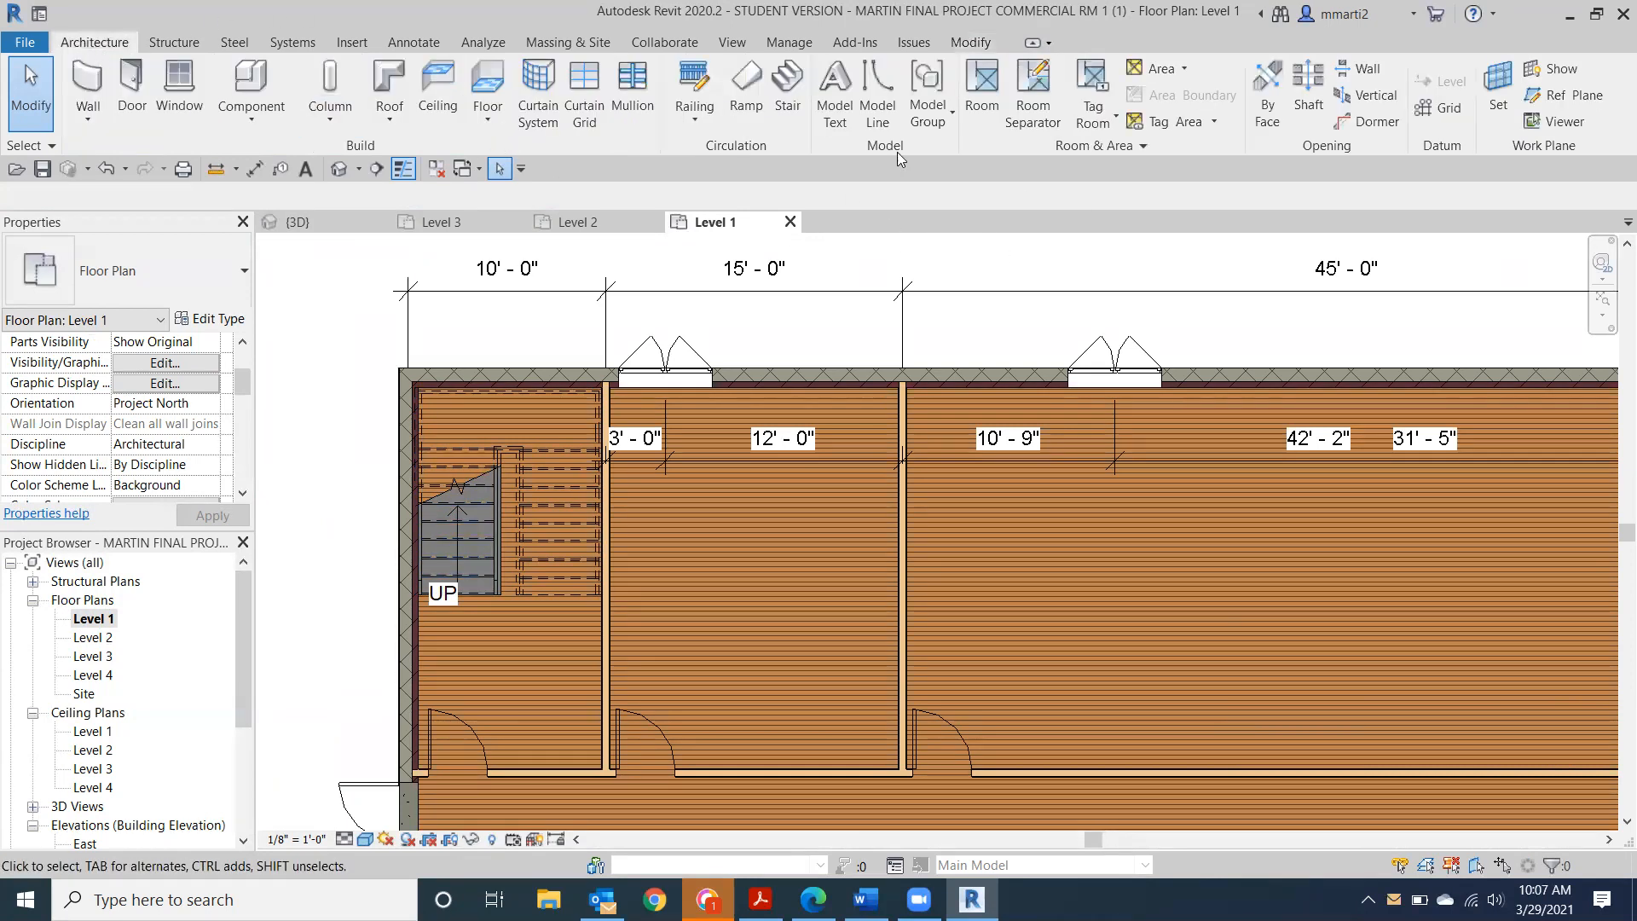
{"action": "left_click", "coordinate": [792, 113]}
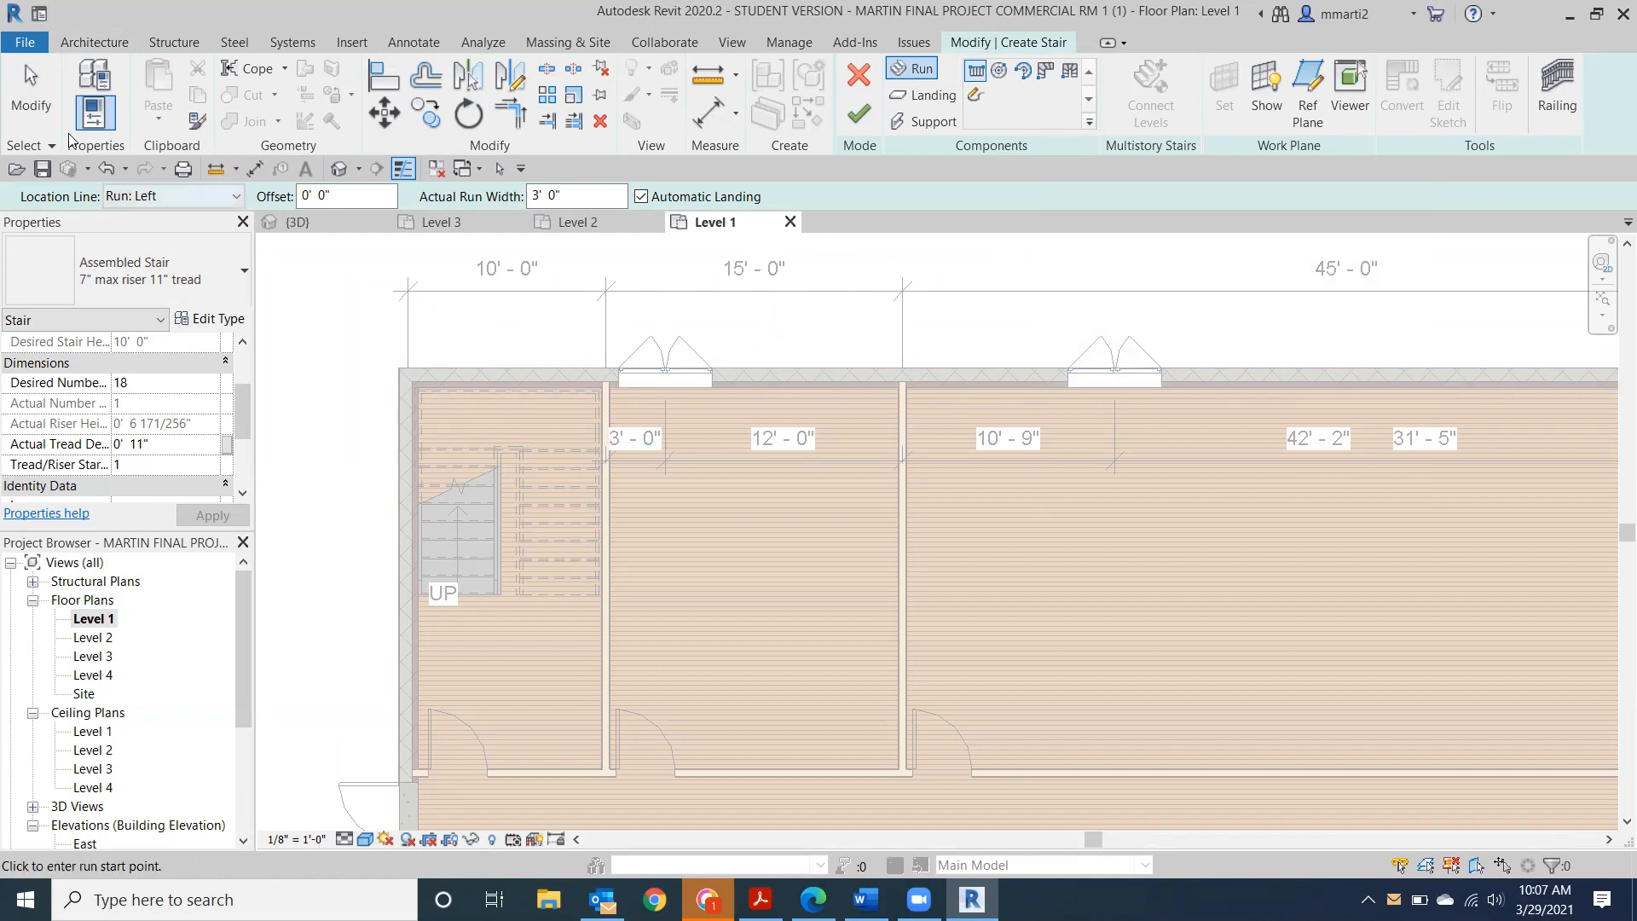
{"action": "left_click", "coordinate": [32, 94]}
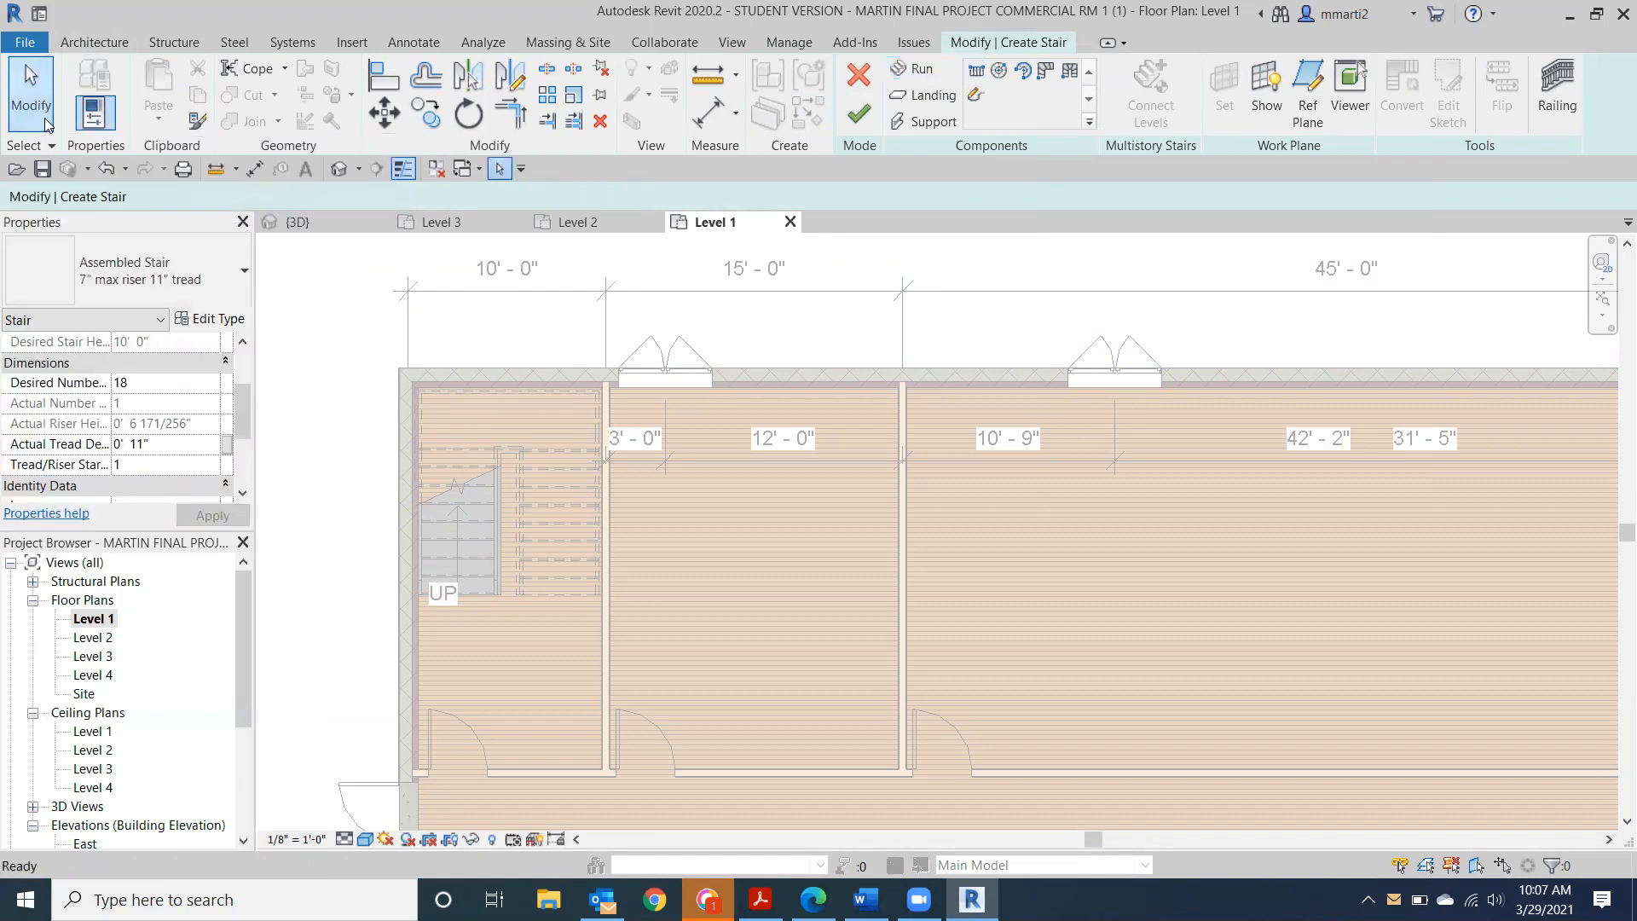
{"action": "left_click", "coordinate": [859, 113]}
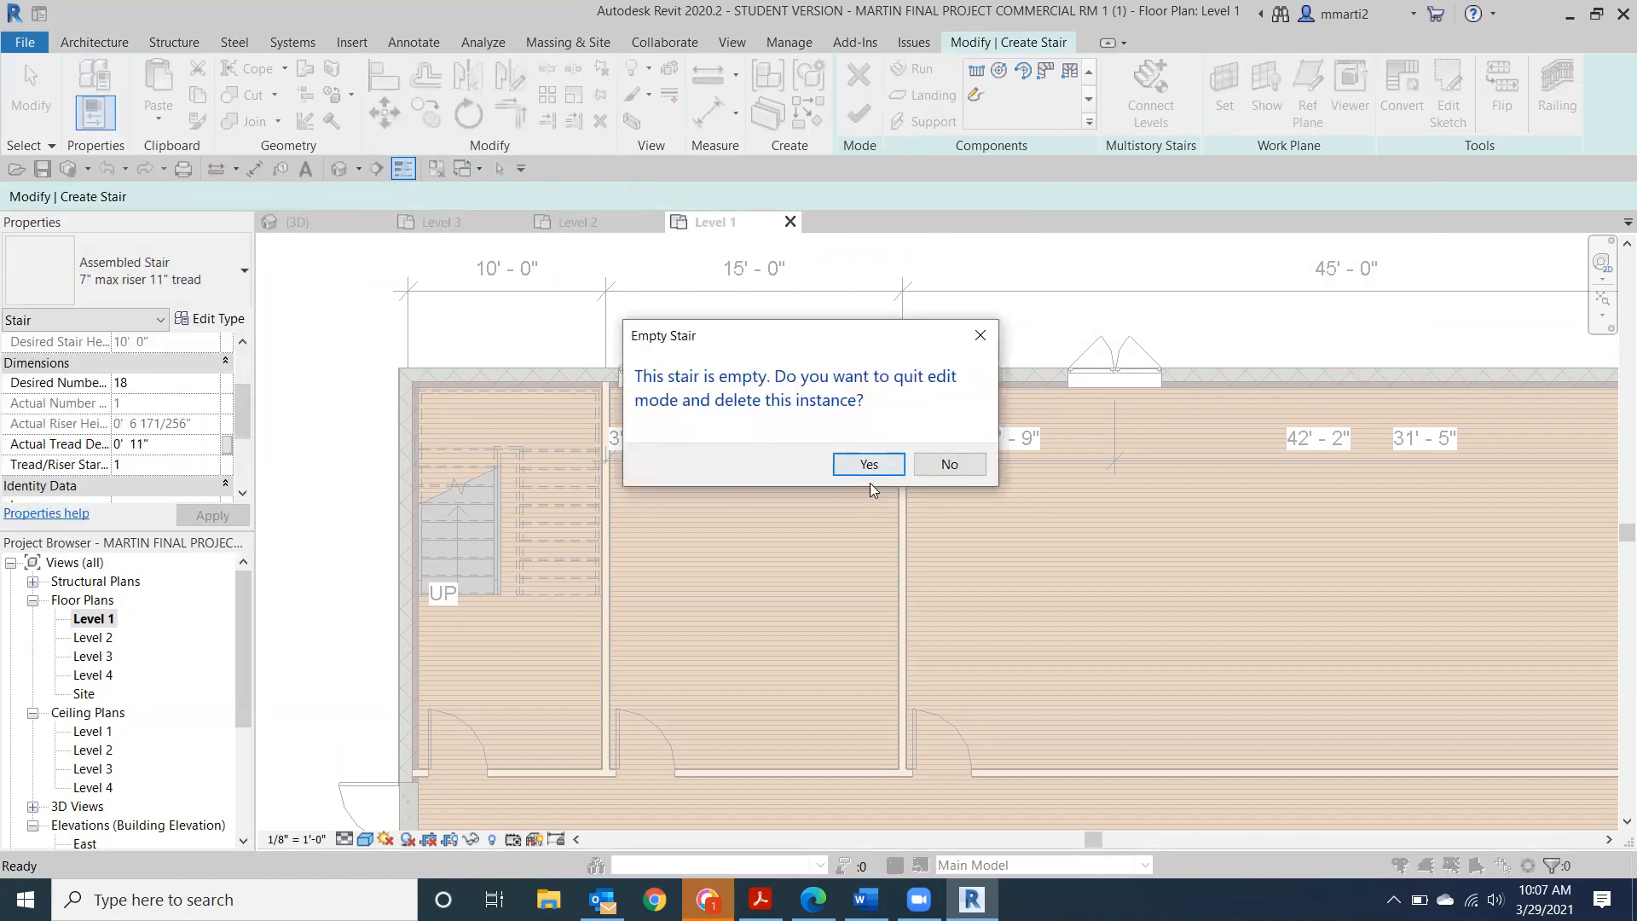
{"action": "left_click", "coordinate": [869, 464]}
Check the stair in the Level 1 plan and examine in 3D how it meets the Level 2 floor.
{"action": "middle_click_drag", "start_coordinate": [384, 368], "coordinate": [725, 311]}
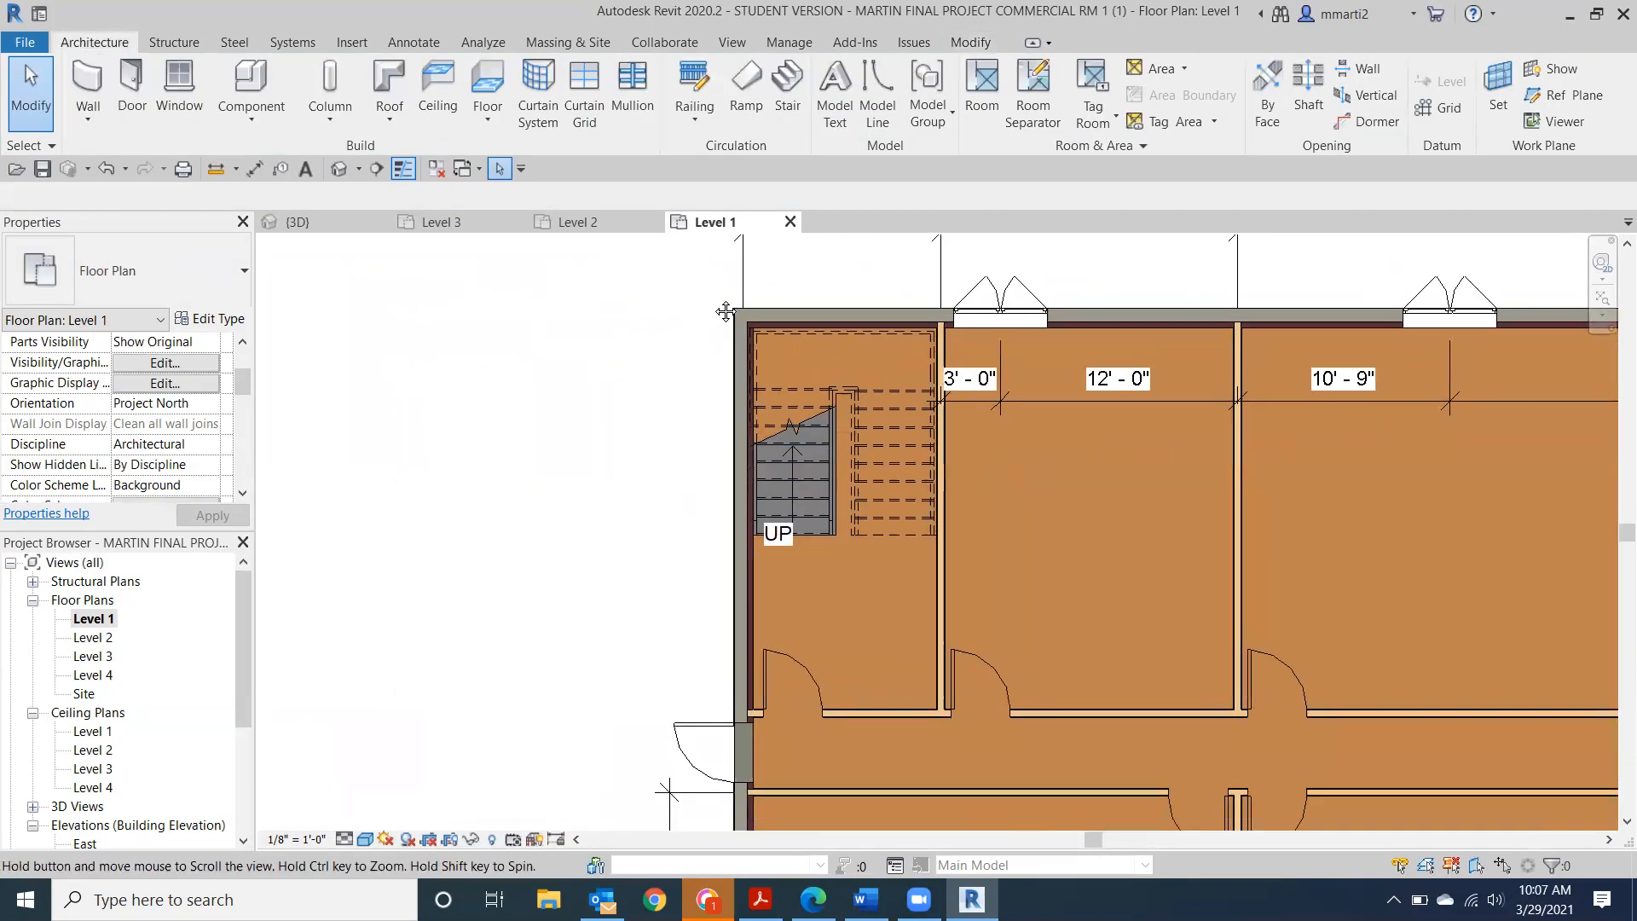
{"action": "scroll", "coordinate": [631, 392], "scroll_direction": "down", "scroll_amount": 1}
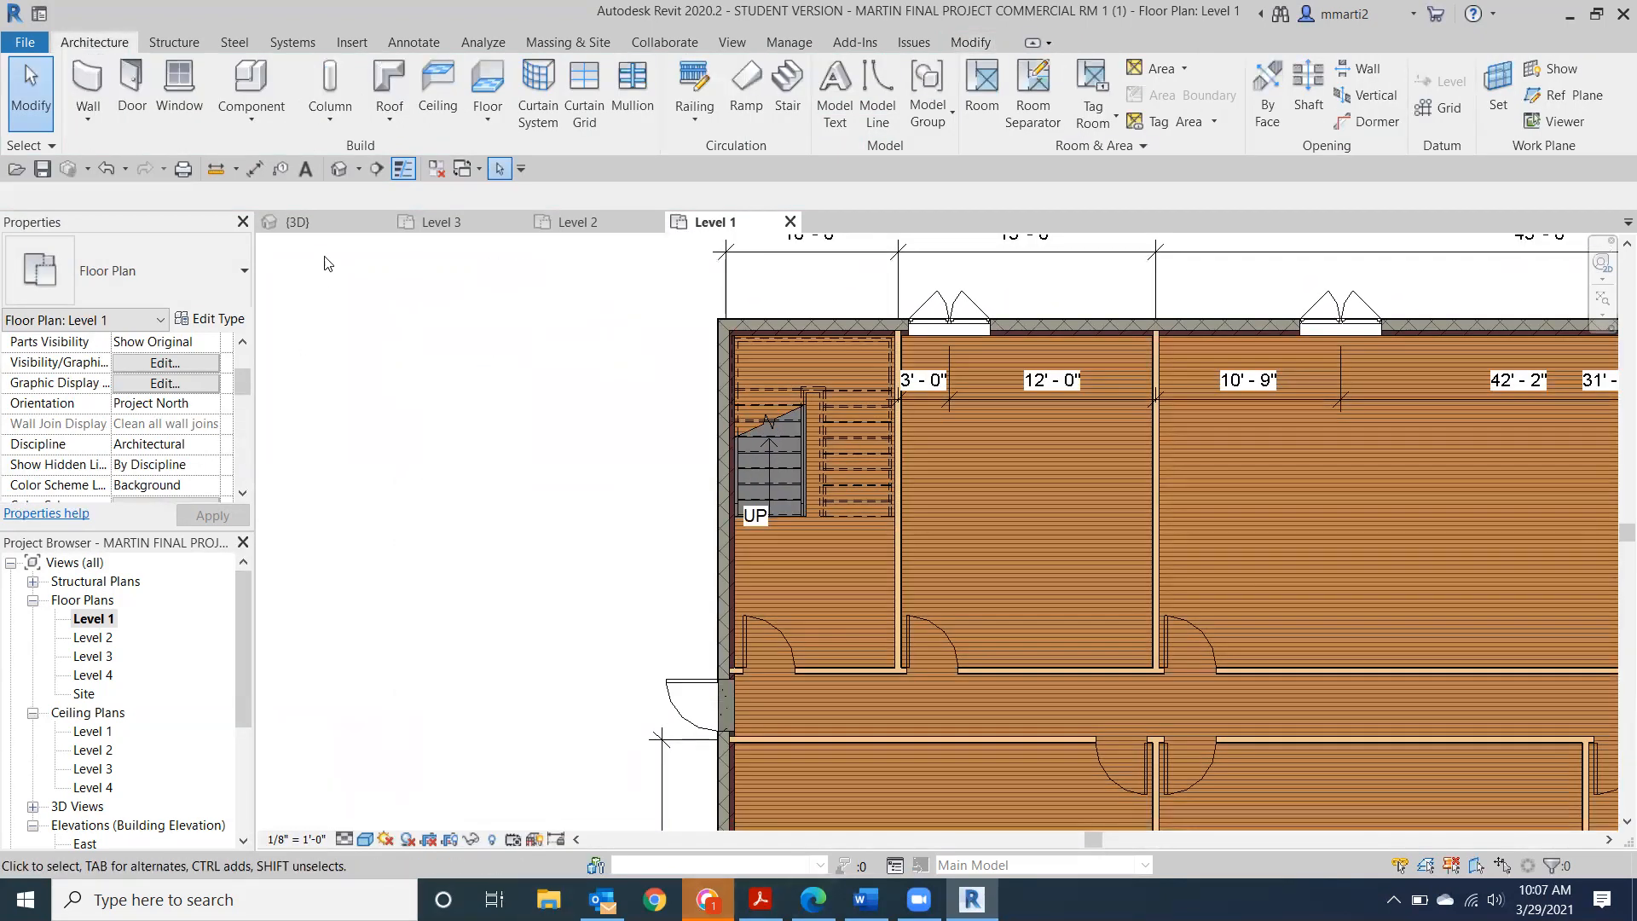
{"action": "left_click", "coordinate": [339, 171]}
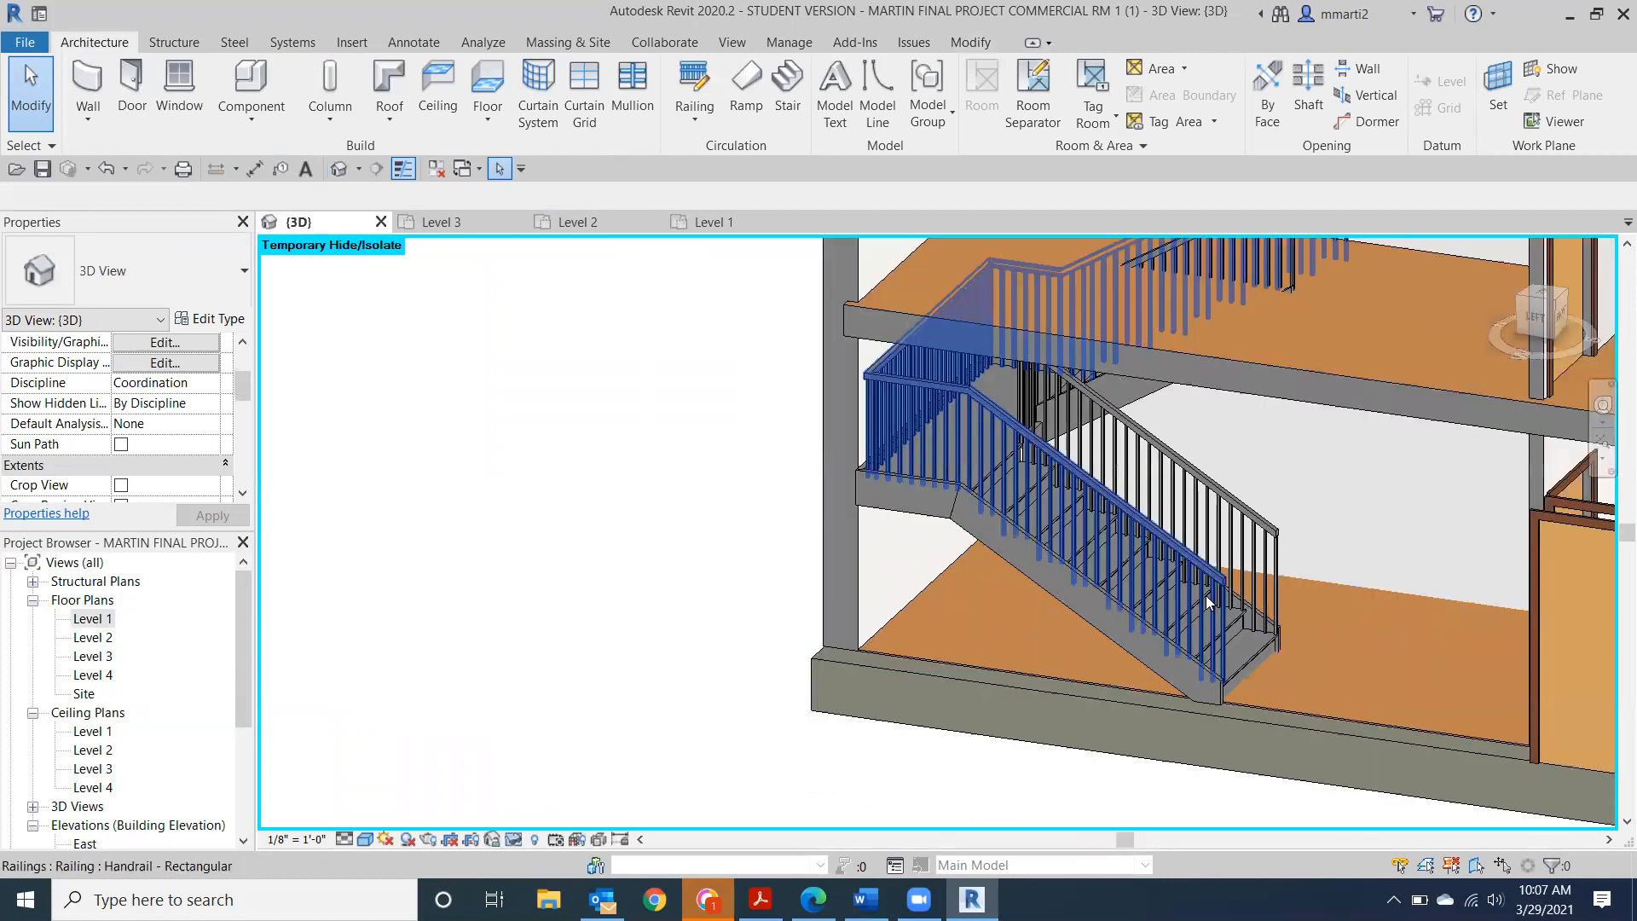
{"action": "middle_click_drag", "start_coordinate": [1207, 602], "coordinate": [910, 615]}
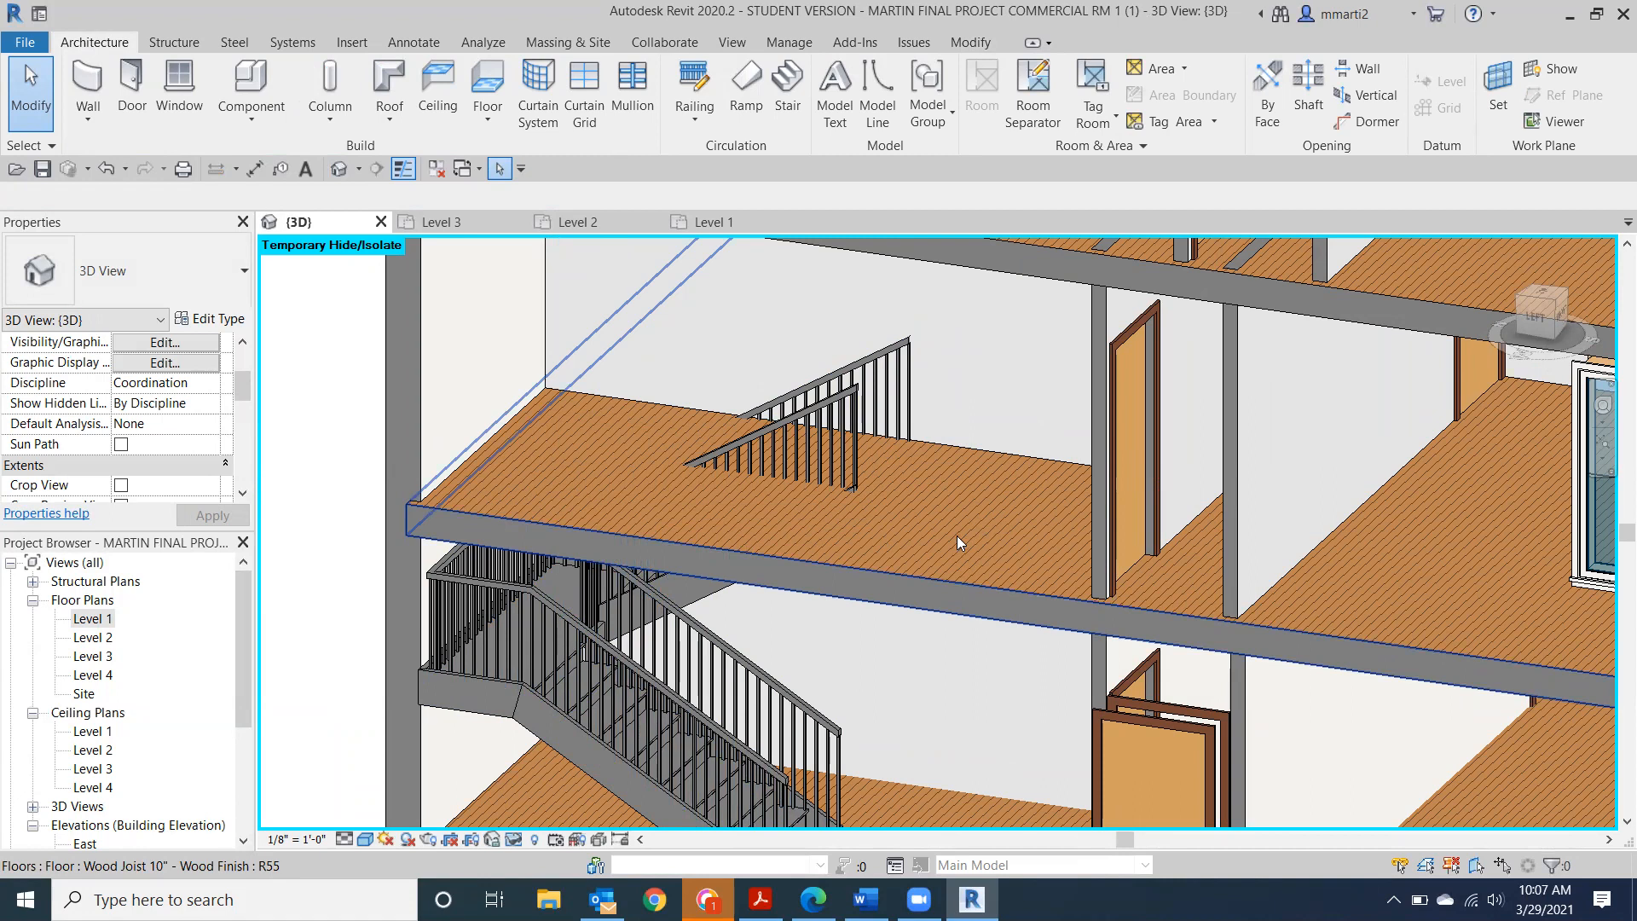
Open the Level 2 floor plan and set its visual style to Consistent Colors.
{"action": "double_click", "coordinate": [94, 637]}
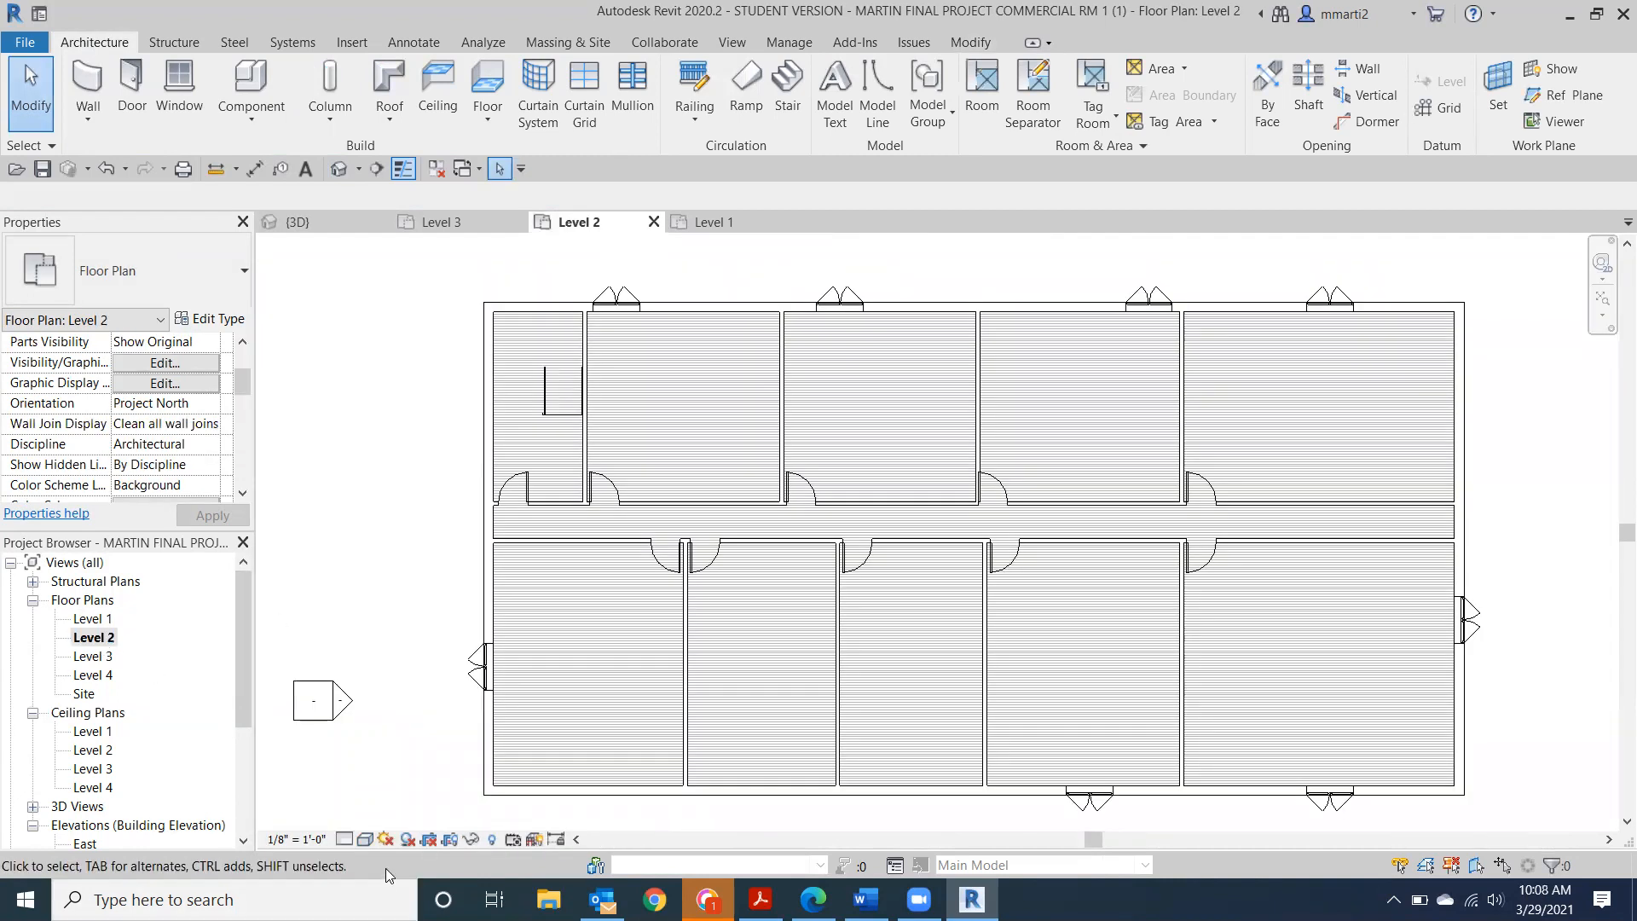
{"action": "left_click", "coordinate": [365, 839]}
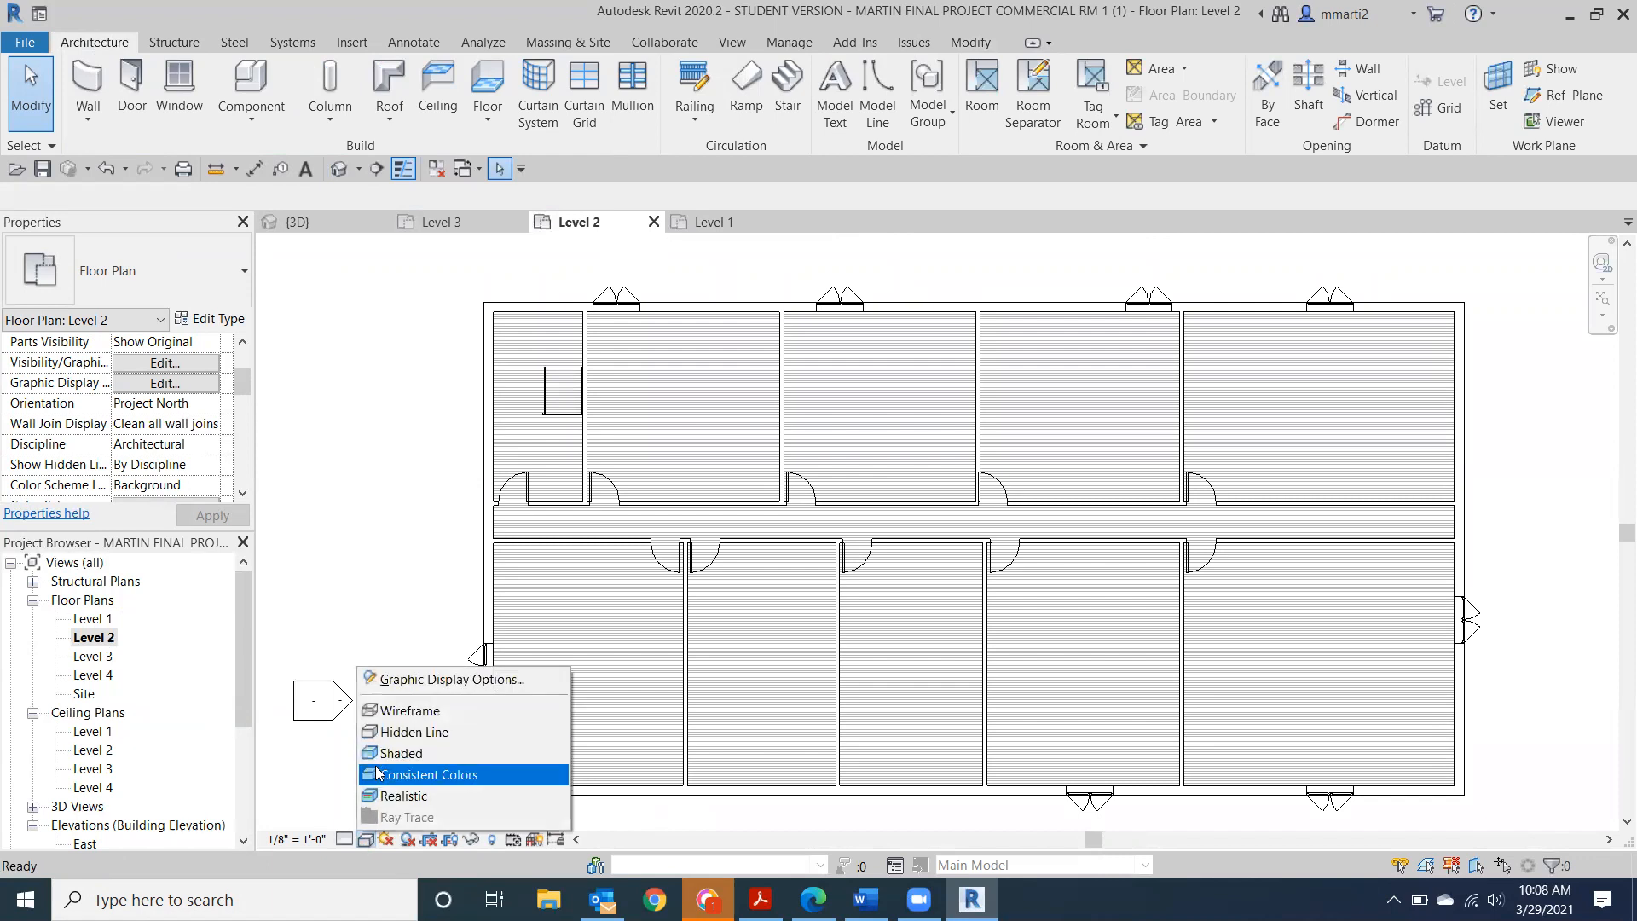
{"action": "left_click", "coordinate": [376, 775]}
{"action": "scroll", "coordinate": [562, 457], "scroll_direction": "up", "scroll_amount": 4}
{"action": "scroll", "coordinate": [681, 457], "scroll_direction": "down", "scroll_amount": 1}
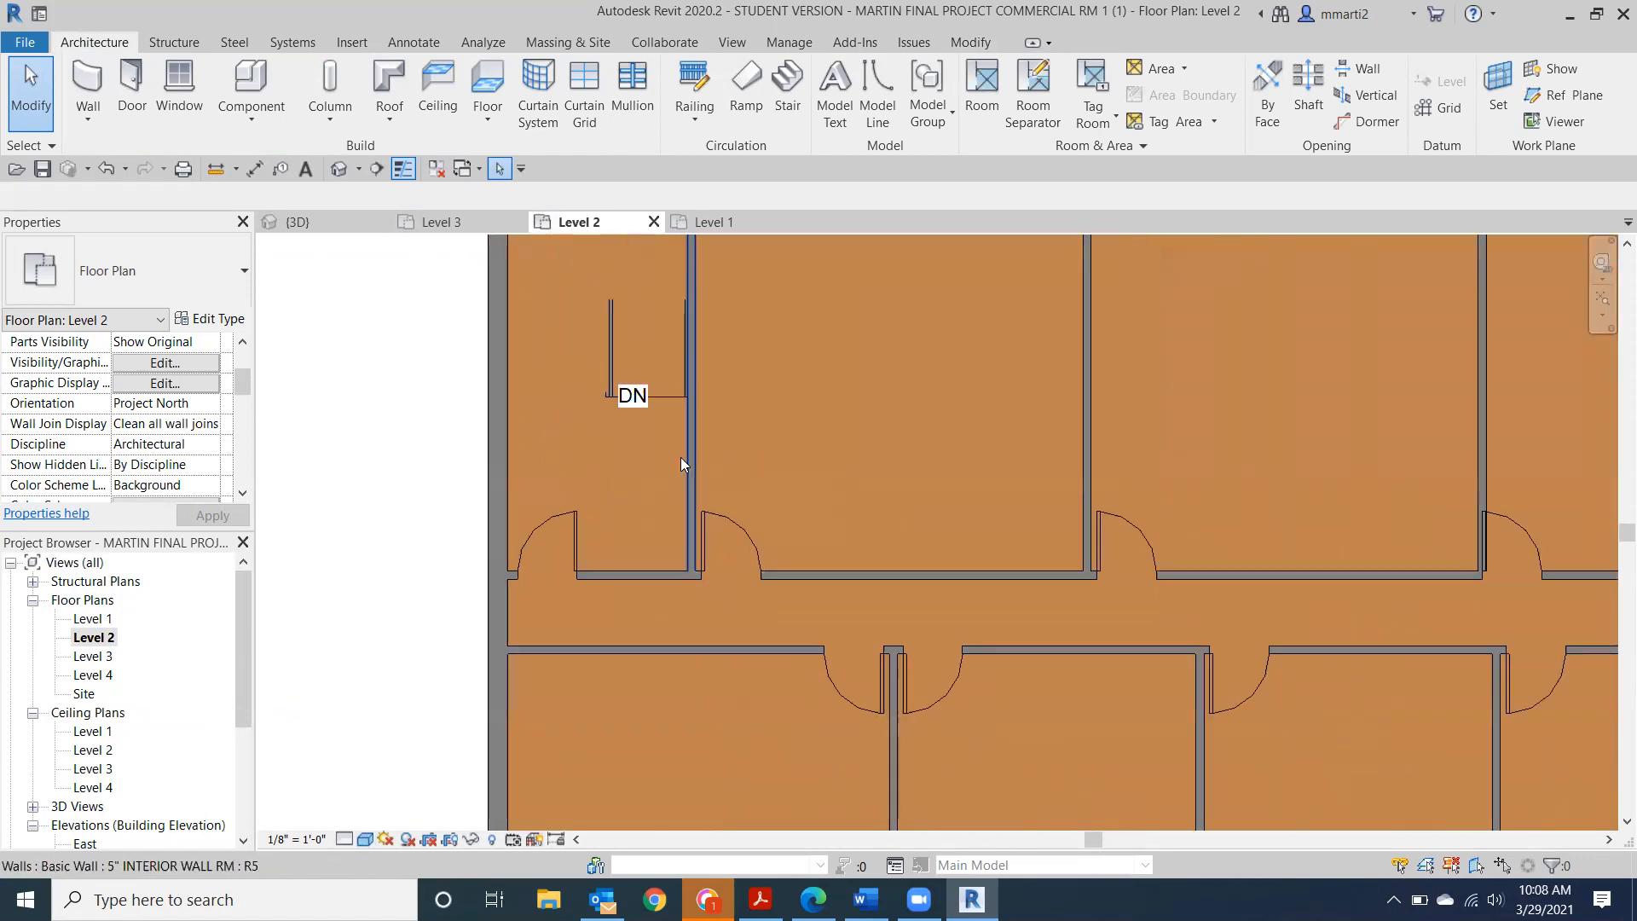
Edit the Level 2 floor's boundary and shorten the line in the exterior wall beside the stair back to near the stair's open end.
{"action": "left_click", "coordinate": [587, 432]}
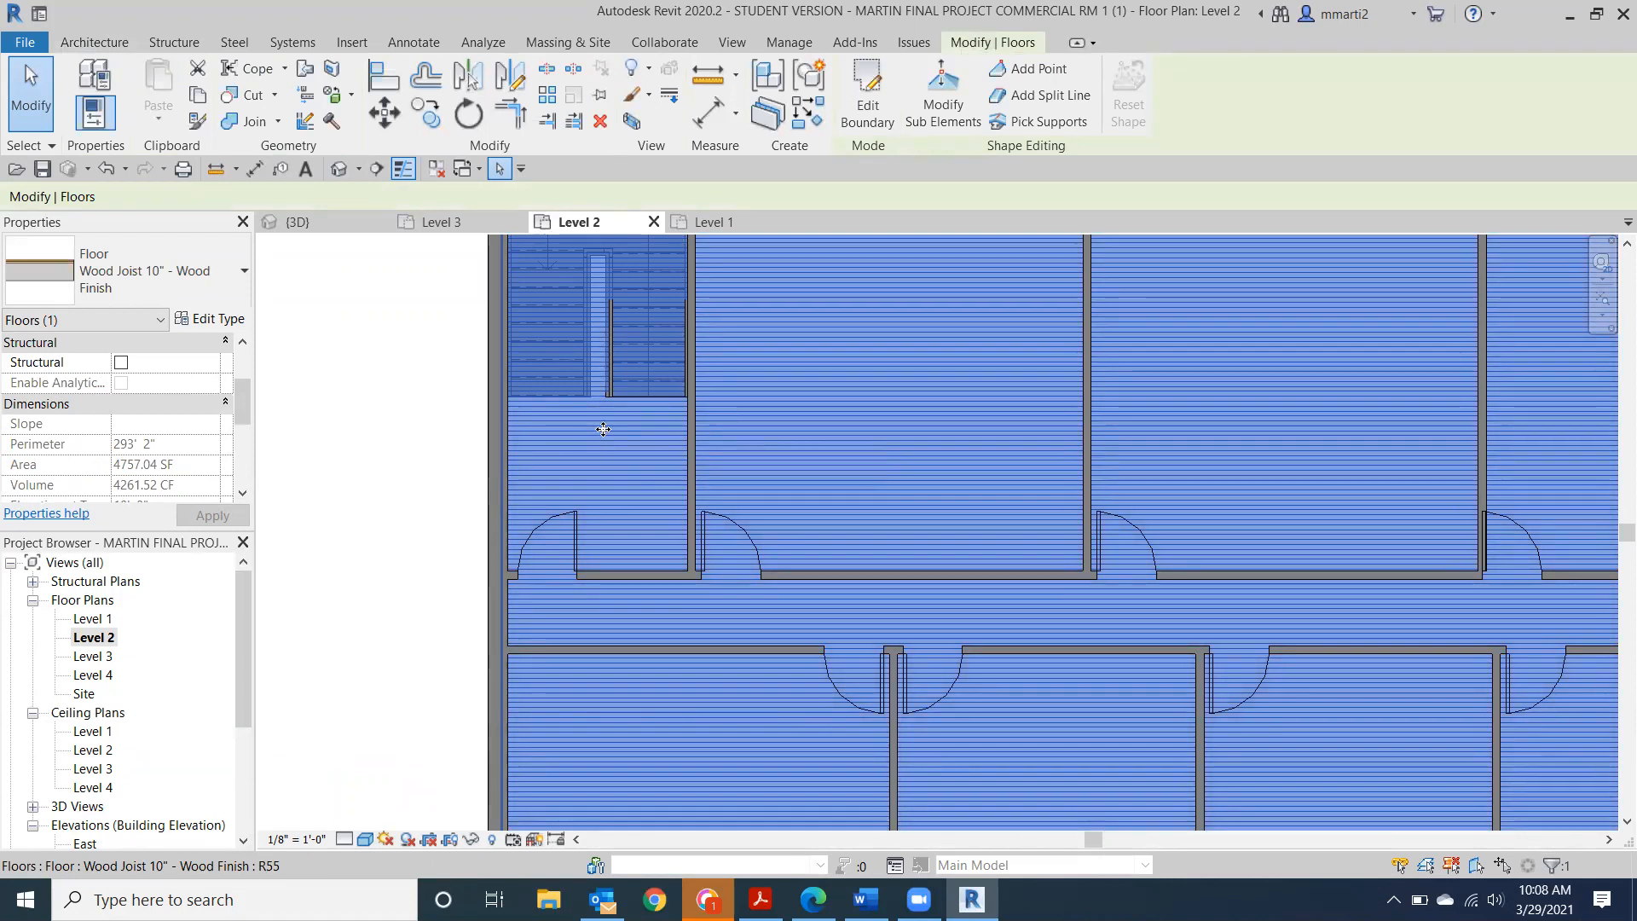
{"action": "left_click", "coordinate": [878, 113]}
{"action": "middle_click_drag", "start_coordinate": [657, 427], "coordinate": [687, 642]}
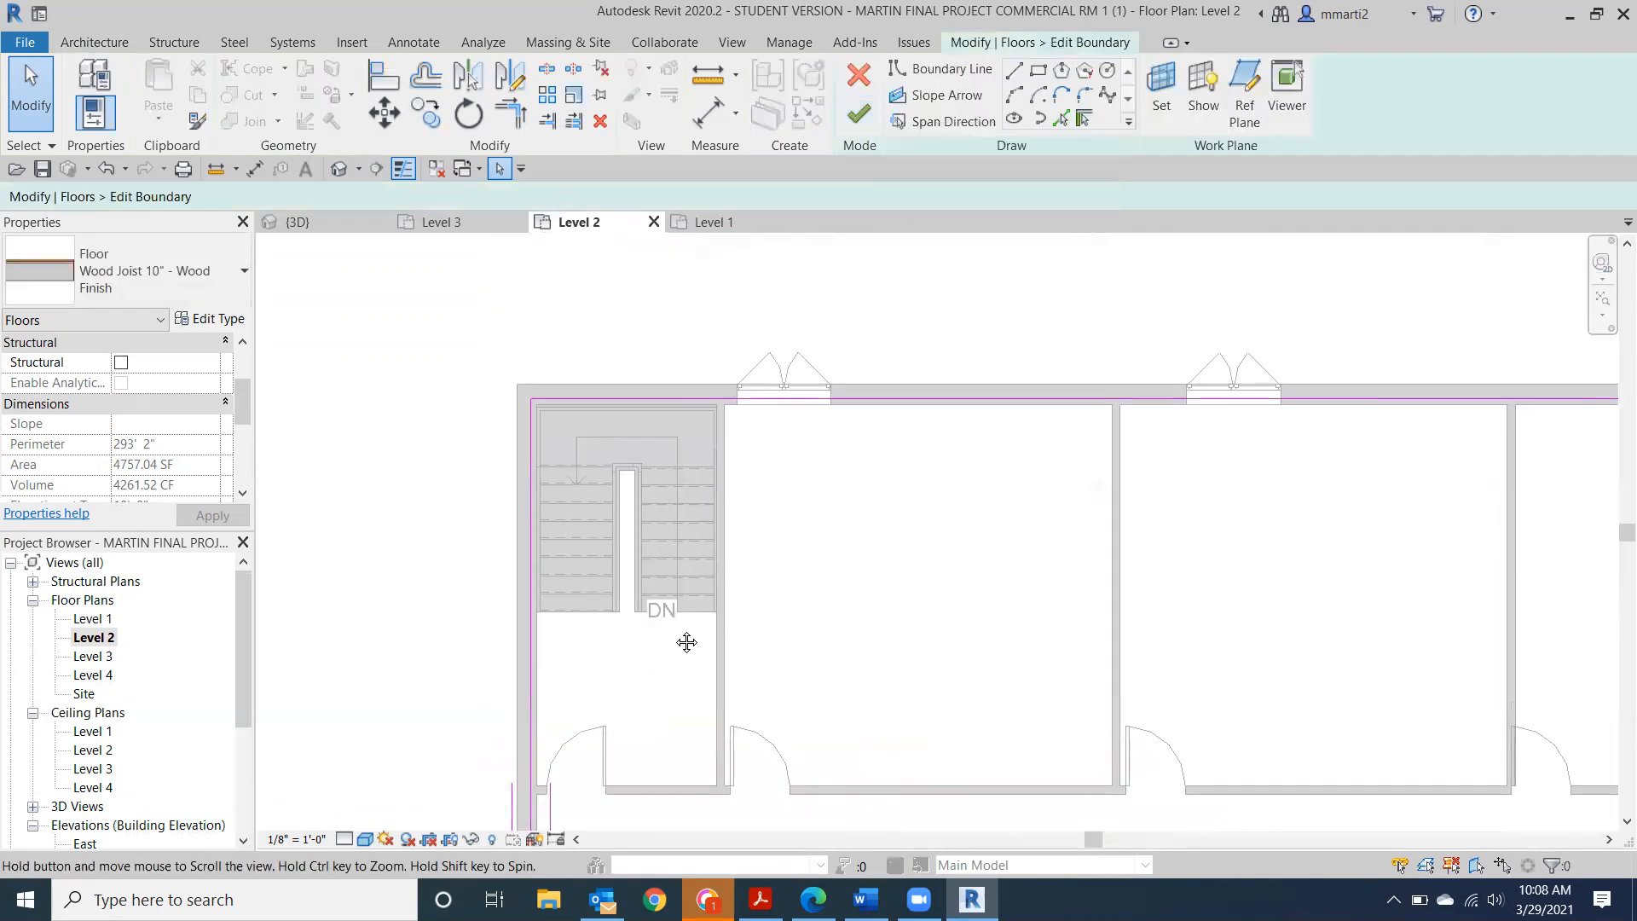
{"action": "scroll", "coordinate": [508, 479], "scroll_direction": "up", "scroll_amount": 2}
{"action": "left_click", "coordinate": [549, 390]}
{"action": "mouse_move", "coordinate": [549, 333]}
{"action": "left_mouse_down"}
{"action": "mouse_move", "coordinate": [537, 720]}
{"action": "mouse_move", "coordinate": [548, 694]}
{"action": "left_mouse_up"}
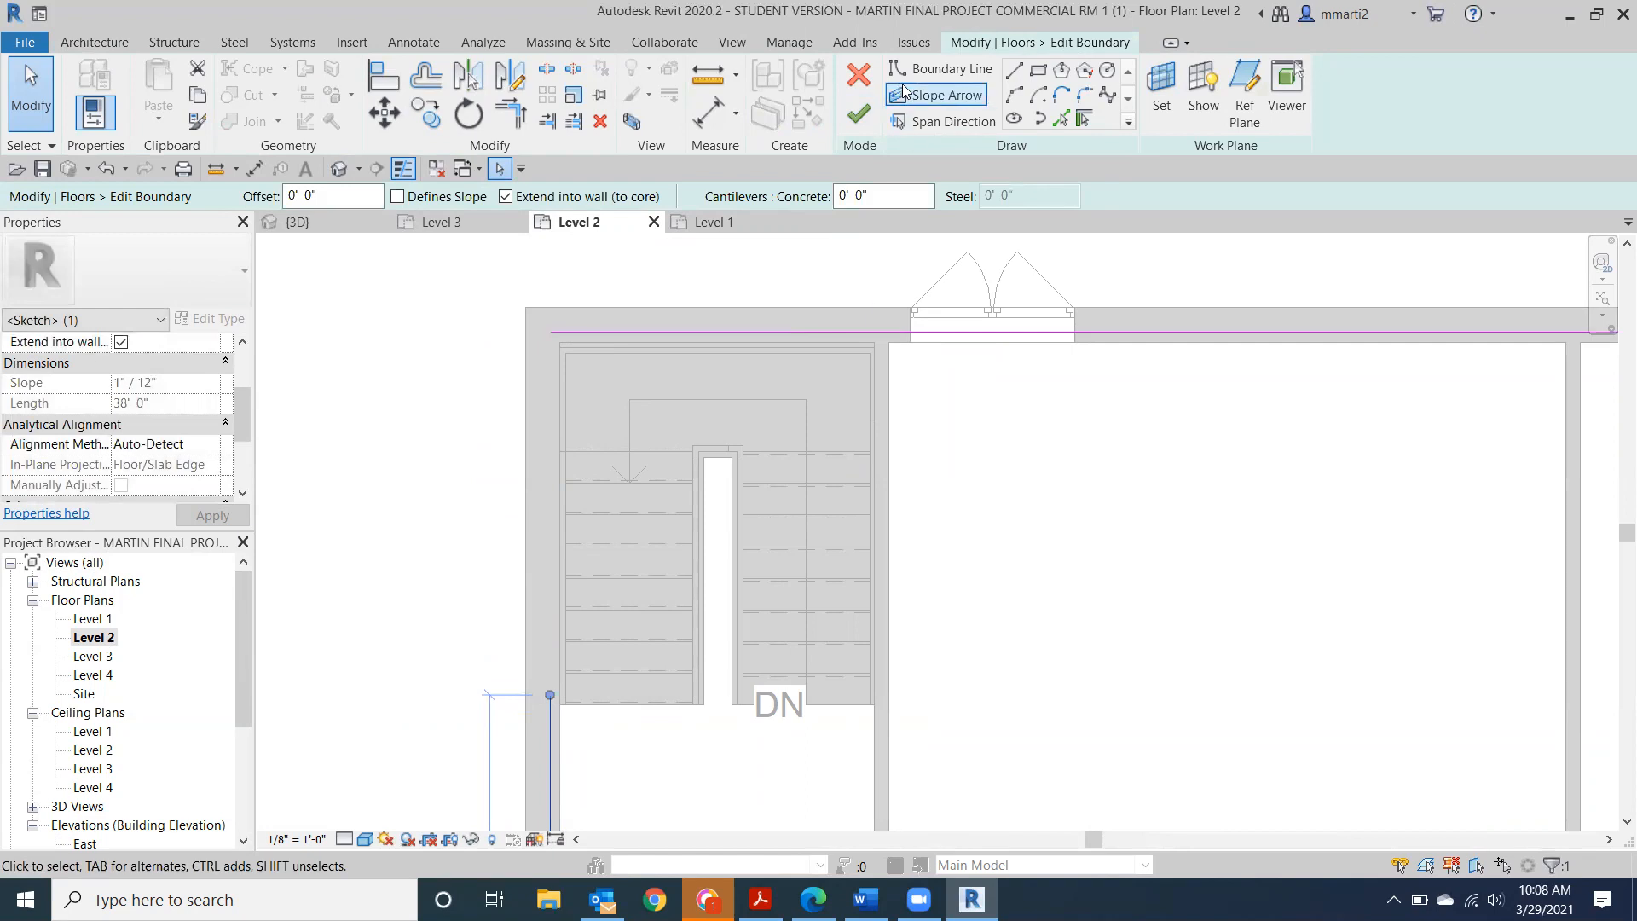
Draw a straight boundary line about 9' 4" long across the stair's open end, from the exterior wall's boundary line to the interior wall.
{"action": "left_click", "coordinate": [1012, 75]}
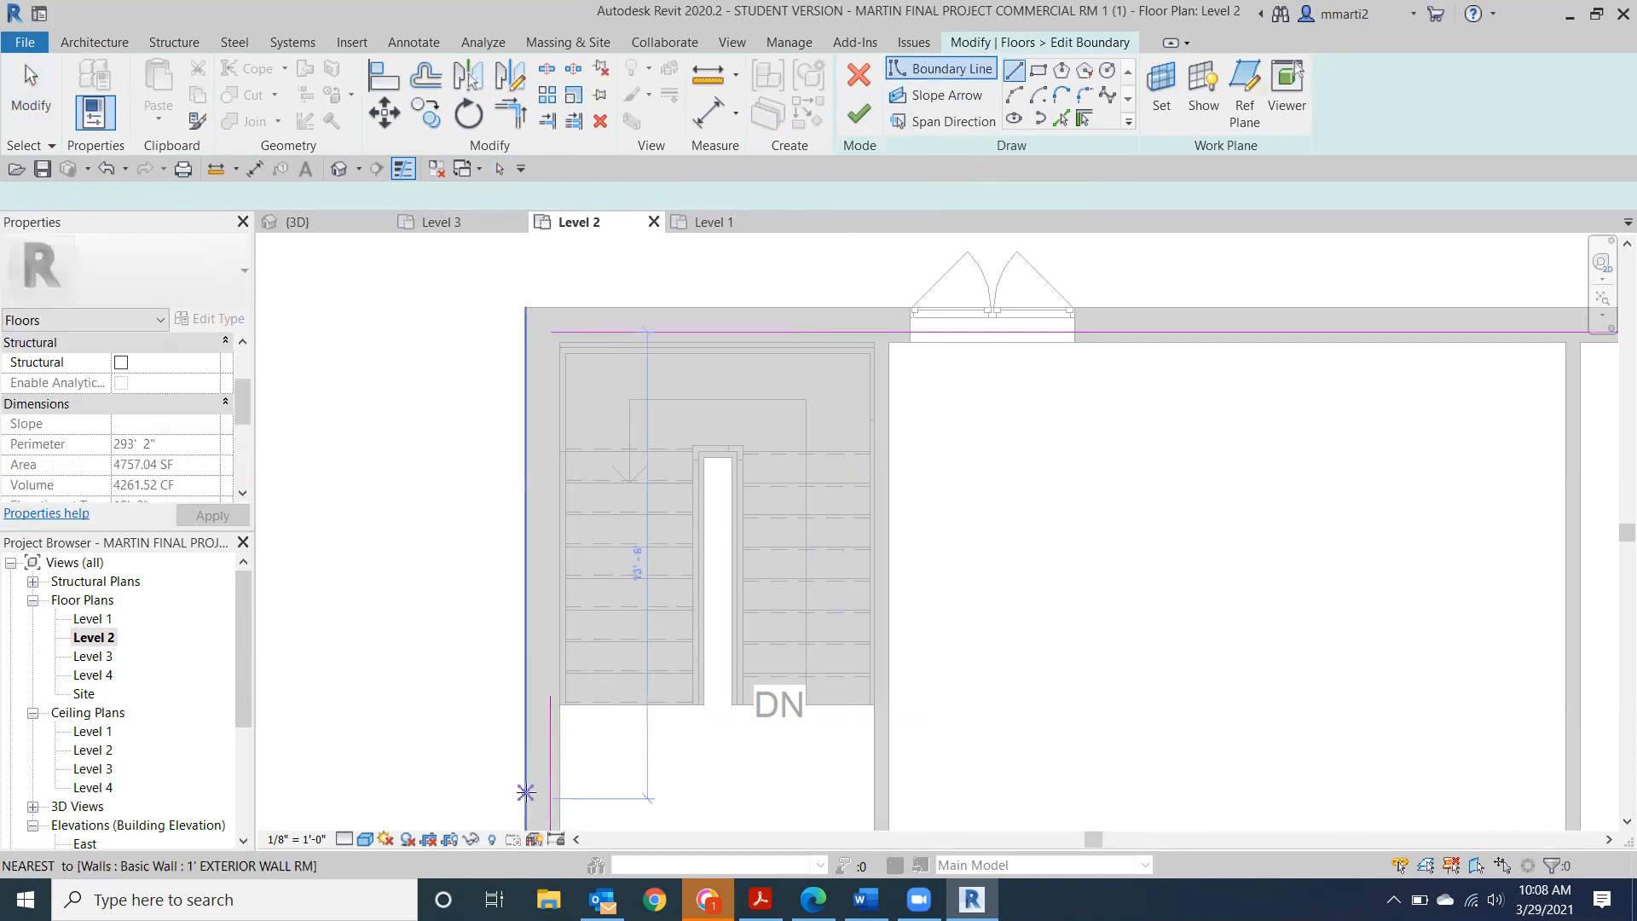
{"action": "scroll", "coordinate": [567, 688], "scroll_direction": "up", "scroll_amount": 4}
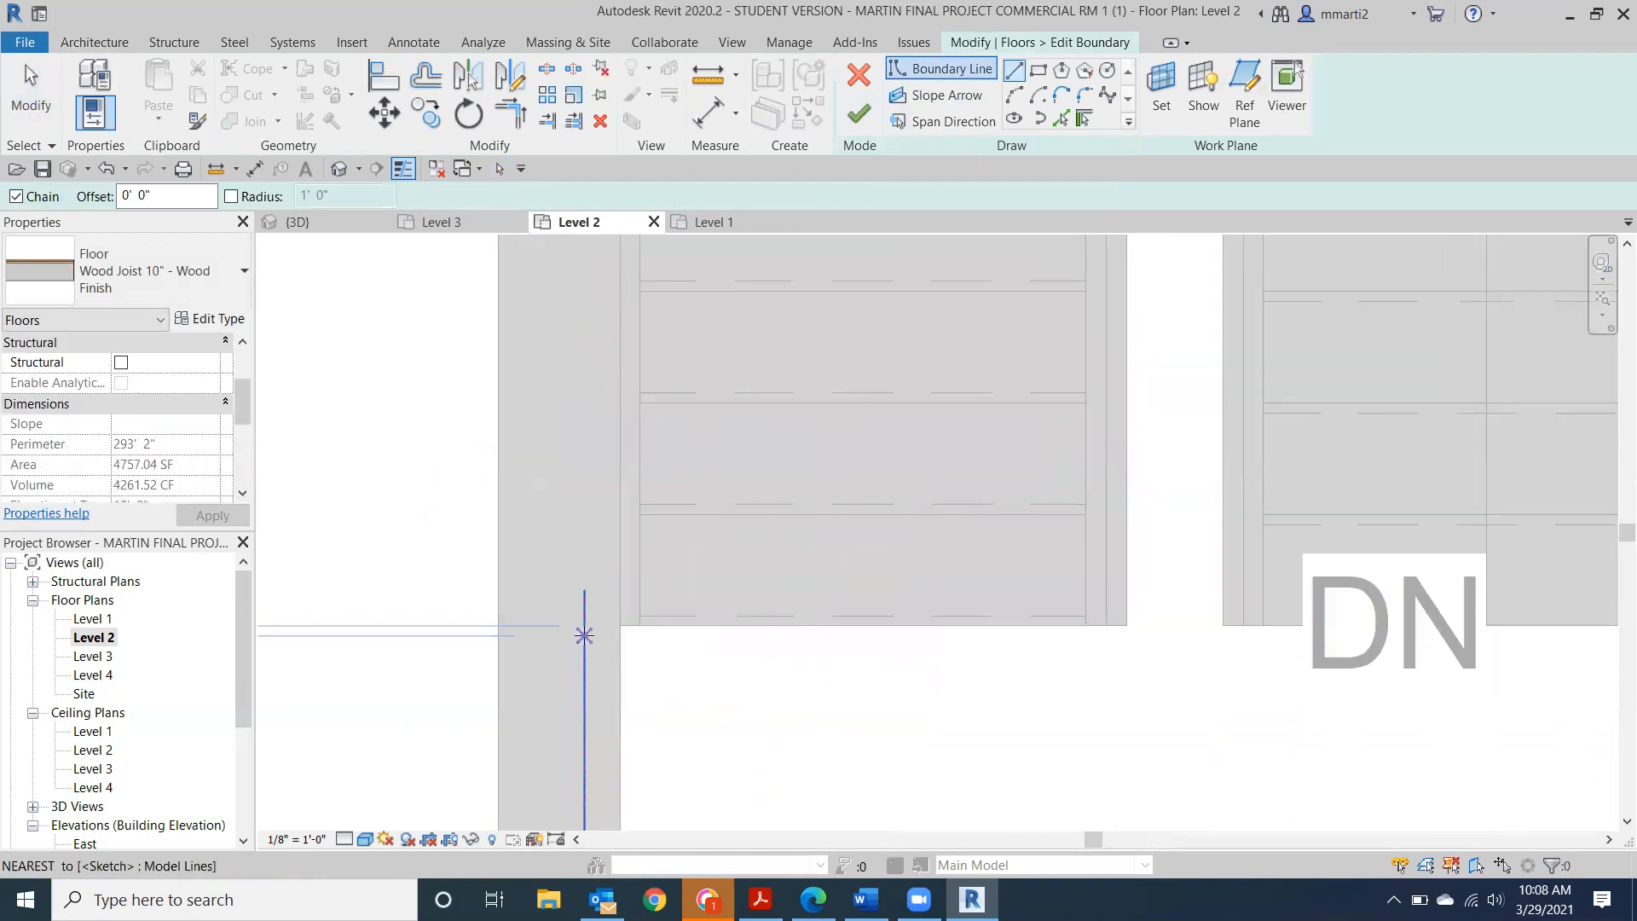
{"action": "left_click", "coordinate": [584, 630]}
{"action": "middle_click_drag", "start_coordinate": [1174, 641], "coordinate": [412, 567]}
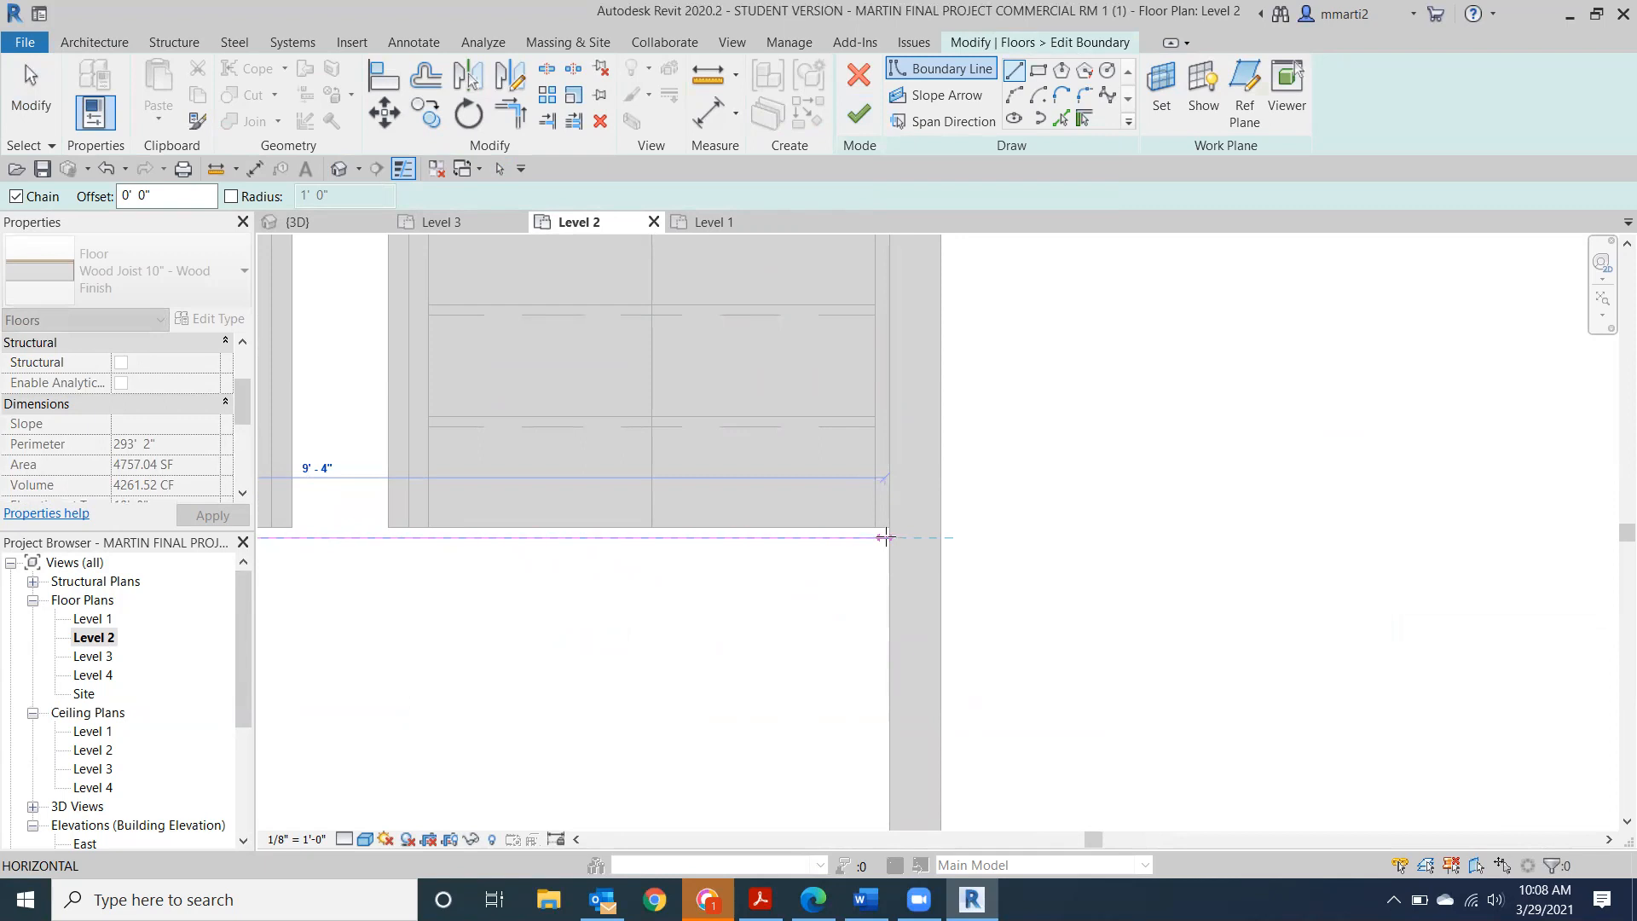
{"action": "left_click", "coordinate": [884, 537]}
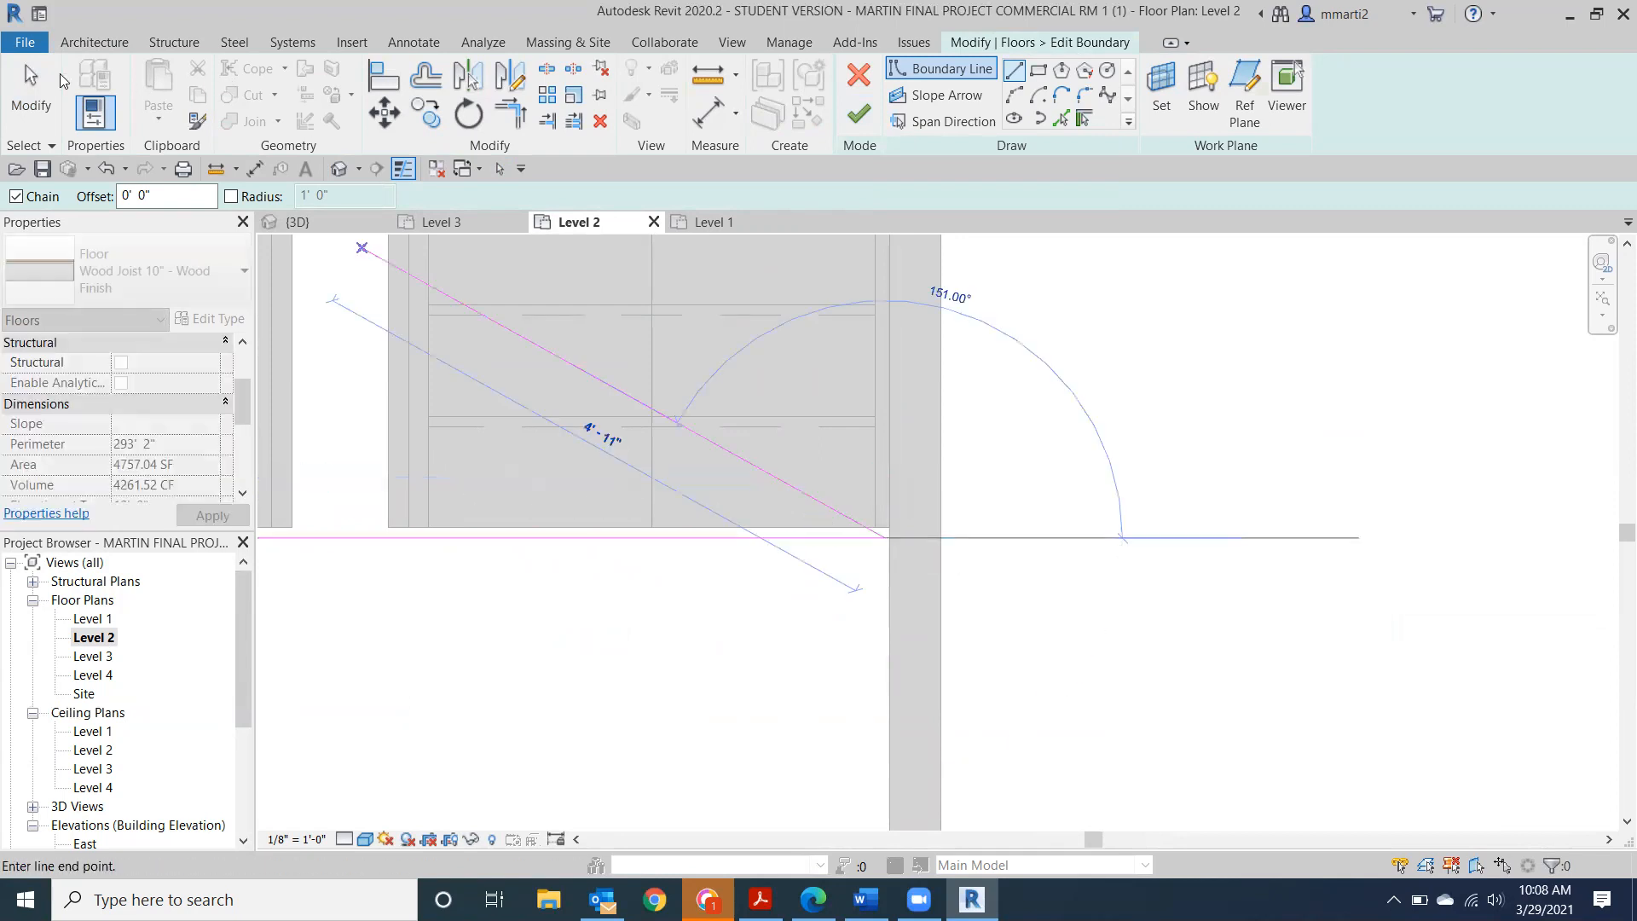
{"action": "key", "text": "Escape"}
{"action": "key", "text": "Escape"}
{"action": "middle_click_drag", "start_coordinate": [880, 501], "coordinate": [883, 626]}
{"action": "scroll", "coordinate": [880, 629], "scroll_direction": "down", "scroll_amount": 3}
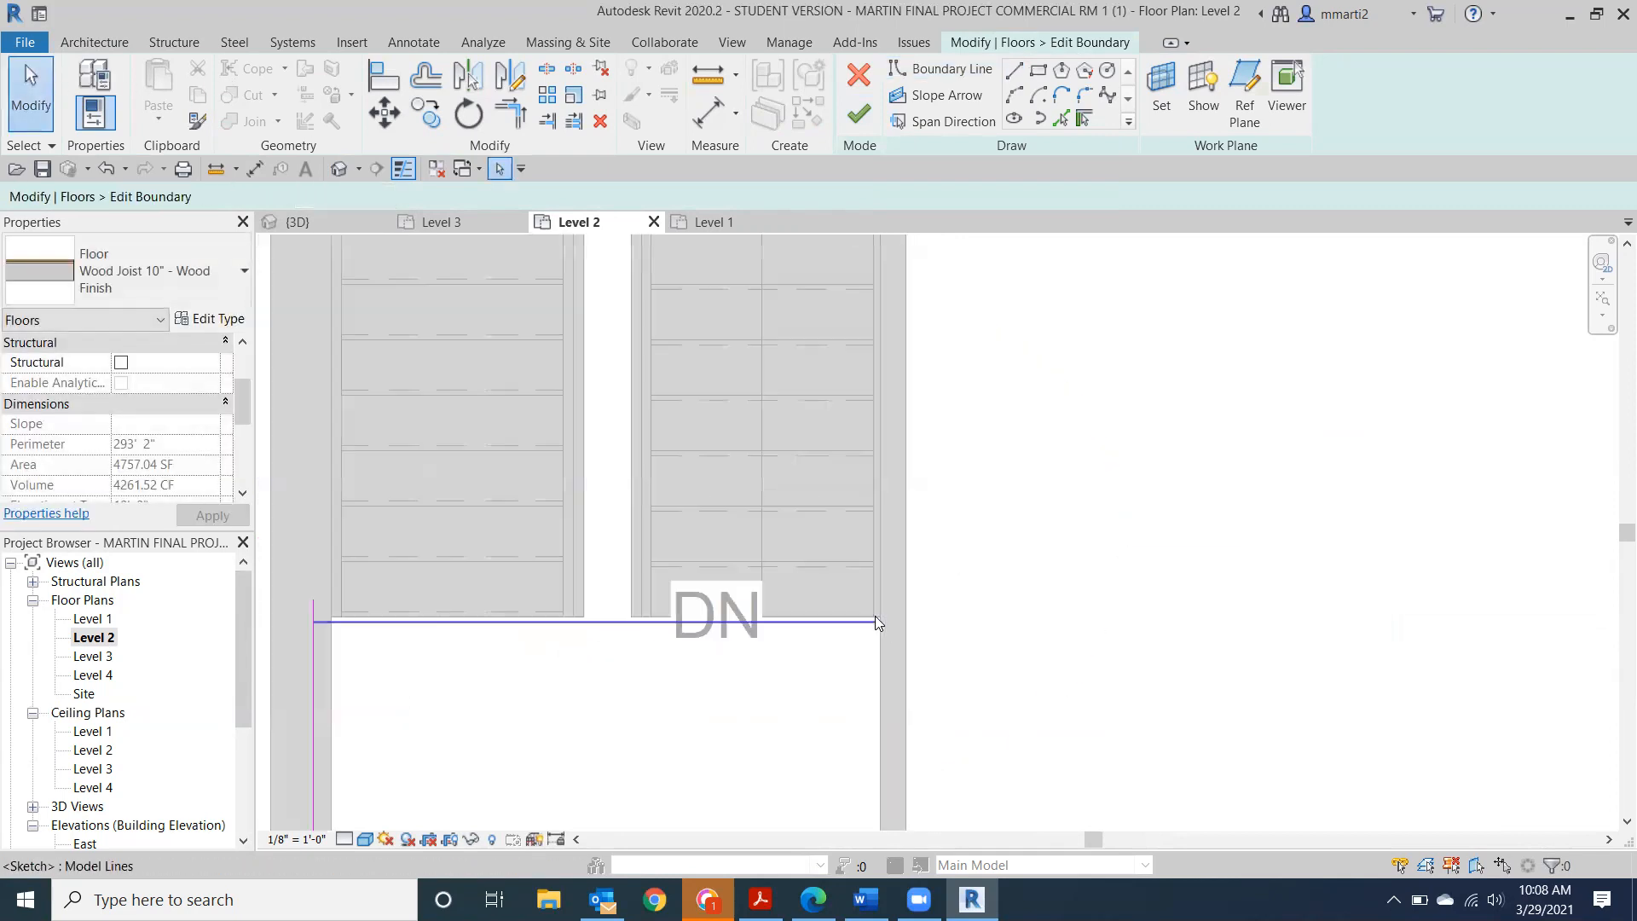
Draw a boundary line along the interior wall's stair-side face, from the rear boundary line to just short of the stair's open end.
{"action": "middle_click_drag", "start_coordinate": [546, 622], "coordinate": [496, 878]}
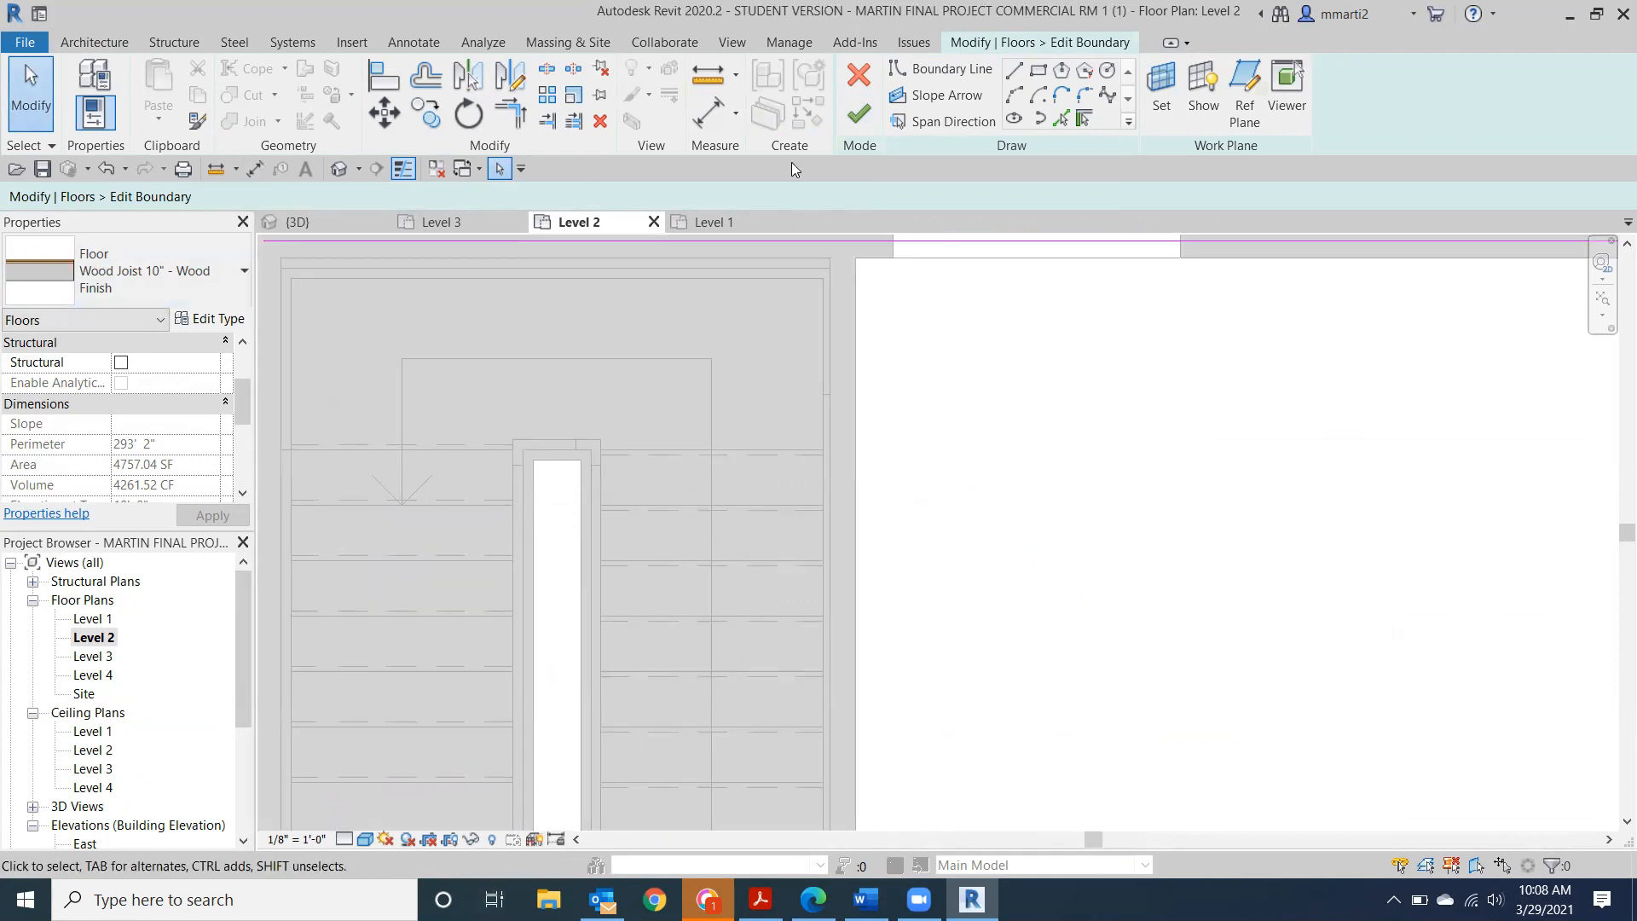
{"action": "left_click", "coordinate": [1013, 83]}
{"action": "scroll", "coordinate": [855, 594], "scroll_direction": "down", "scroll_amount": 3}
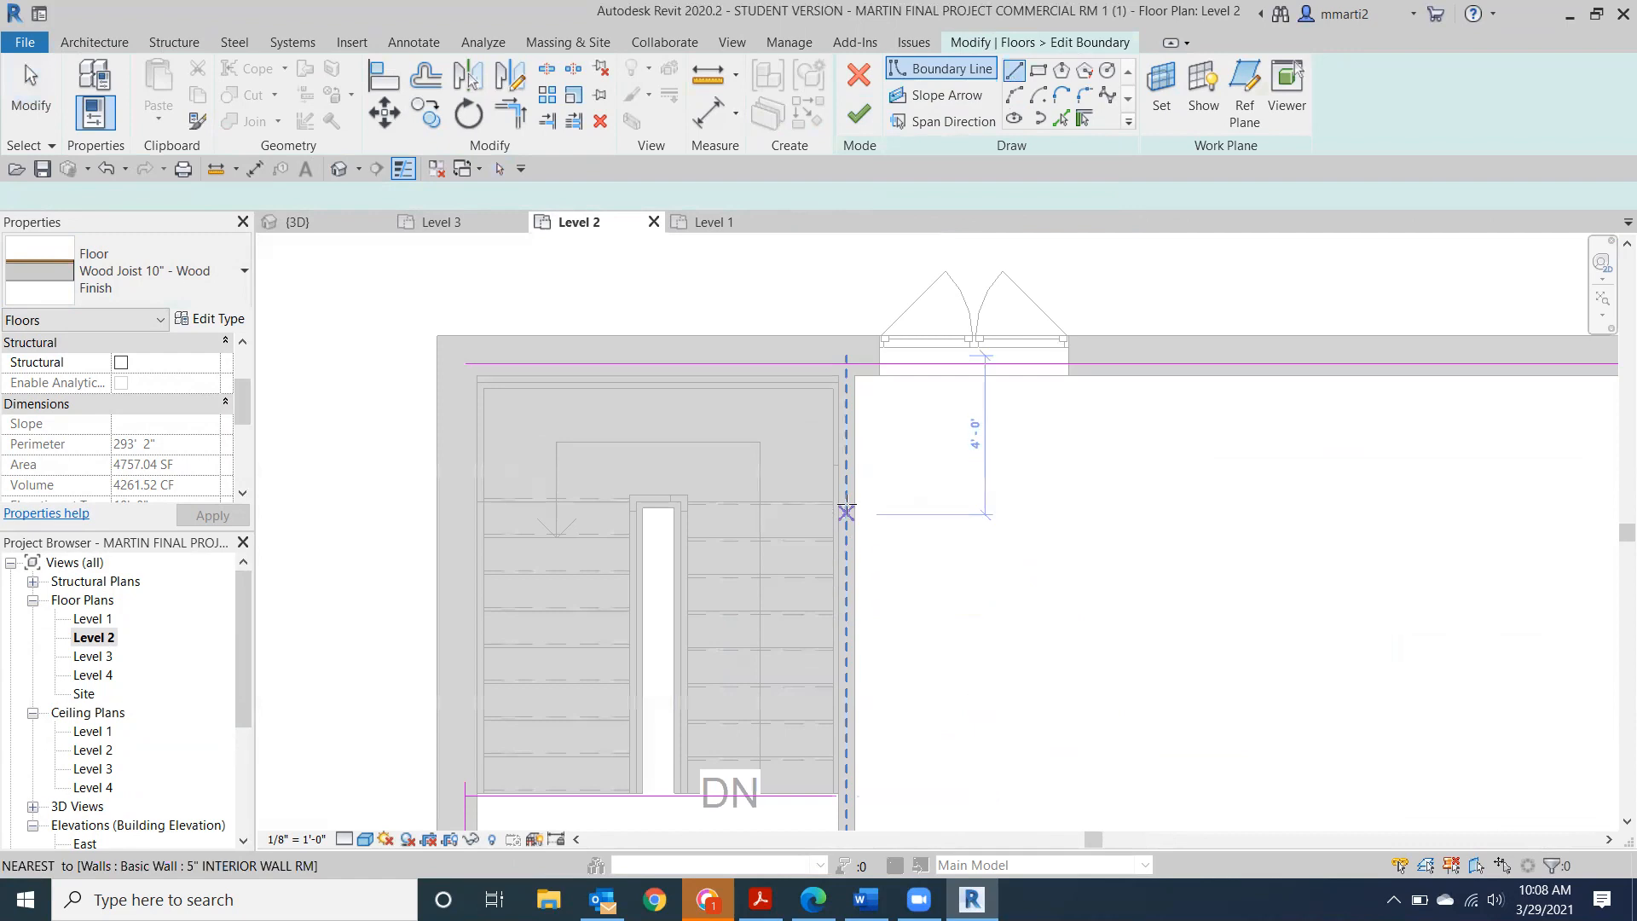
{"action": "scroll", "coordinate": [838, 401], "scroll_direction": "up", "scroll_amount": 5}
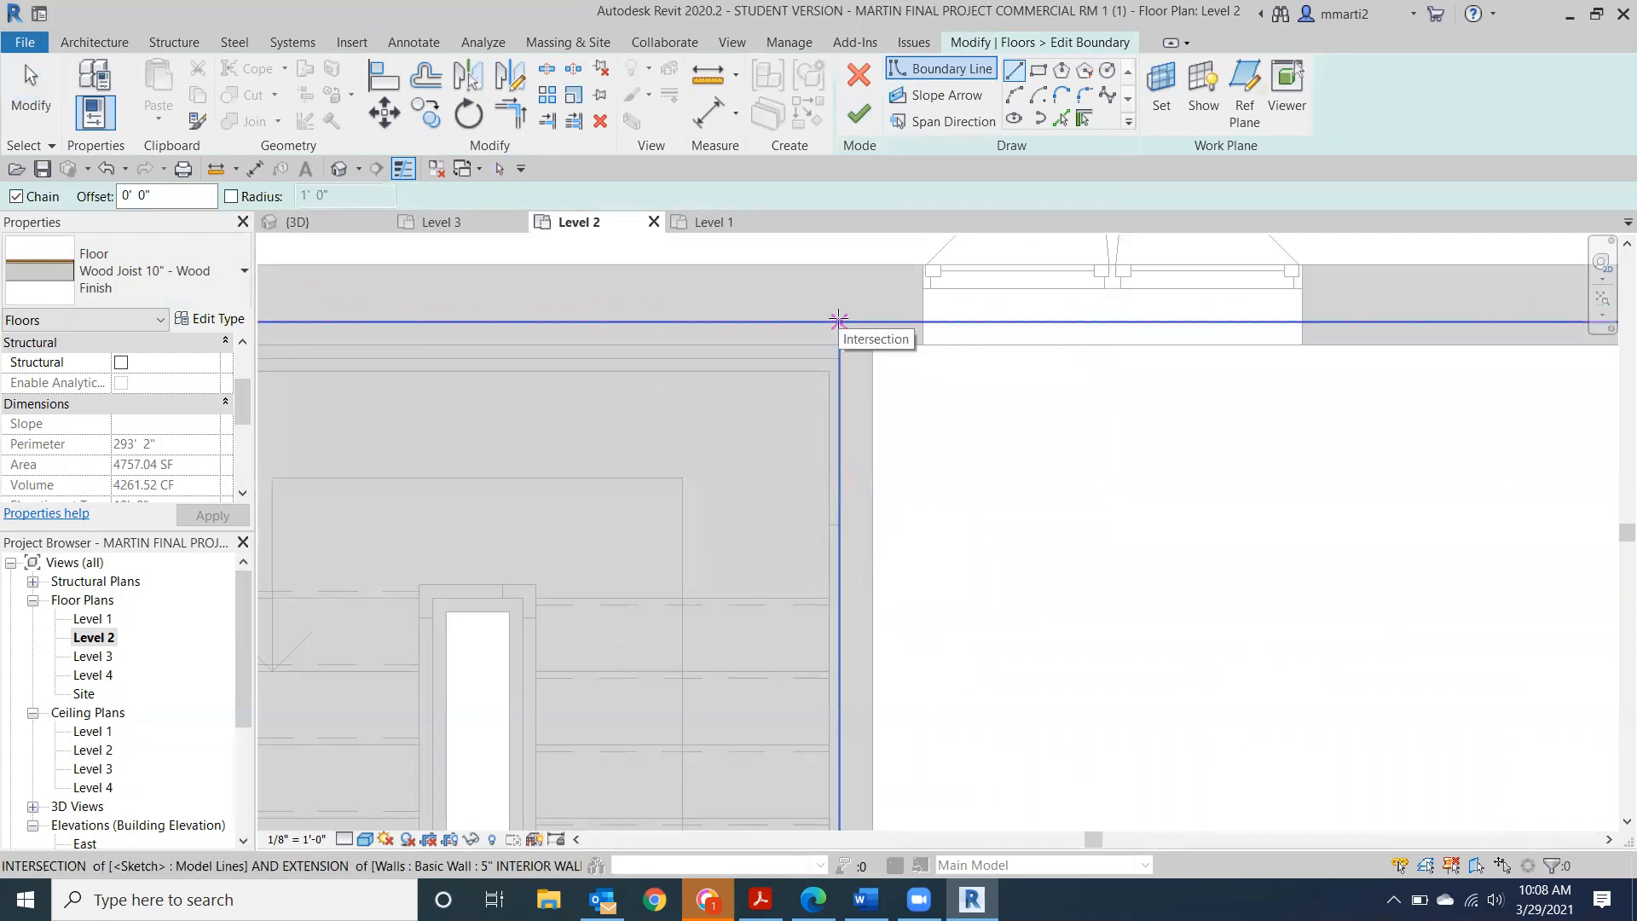
{"action": "left_click", "coordinate": [837, 321]}
{"action": "middle_click_drag", "start_coordinate": [872, 757], "coordinate": [762, 196]}
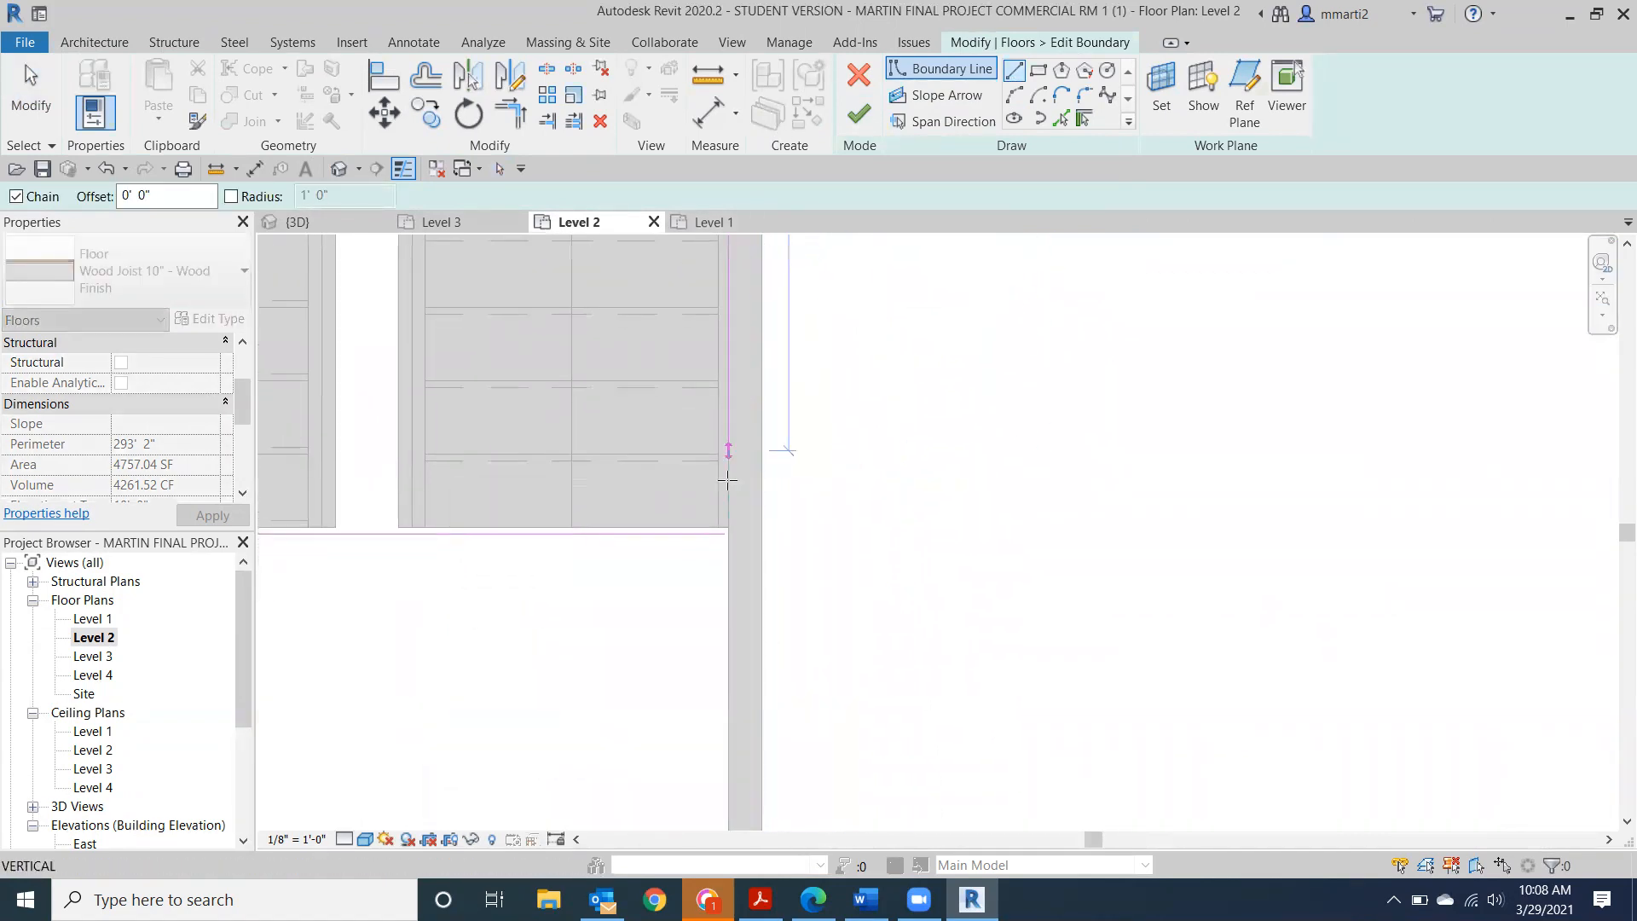
{"action": "left_click", "coordinate": [726, 490]}
{"action": "left_click", "coordinate": [31, 94]}
{"action": "middle_click_drag", "start_coordinate": [812, 650], "coordinate": [1075, 663]}
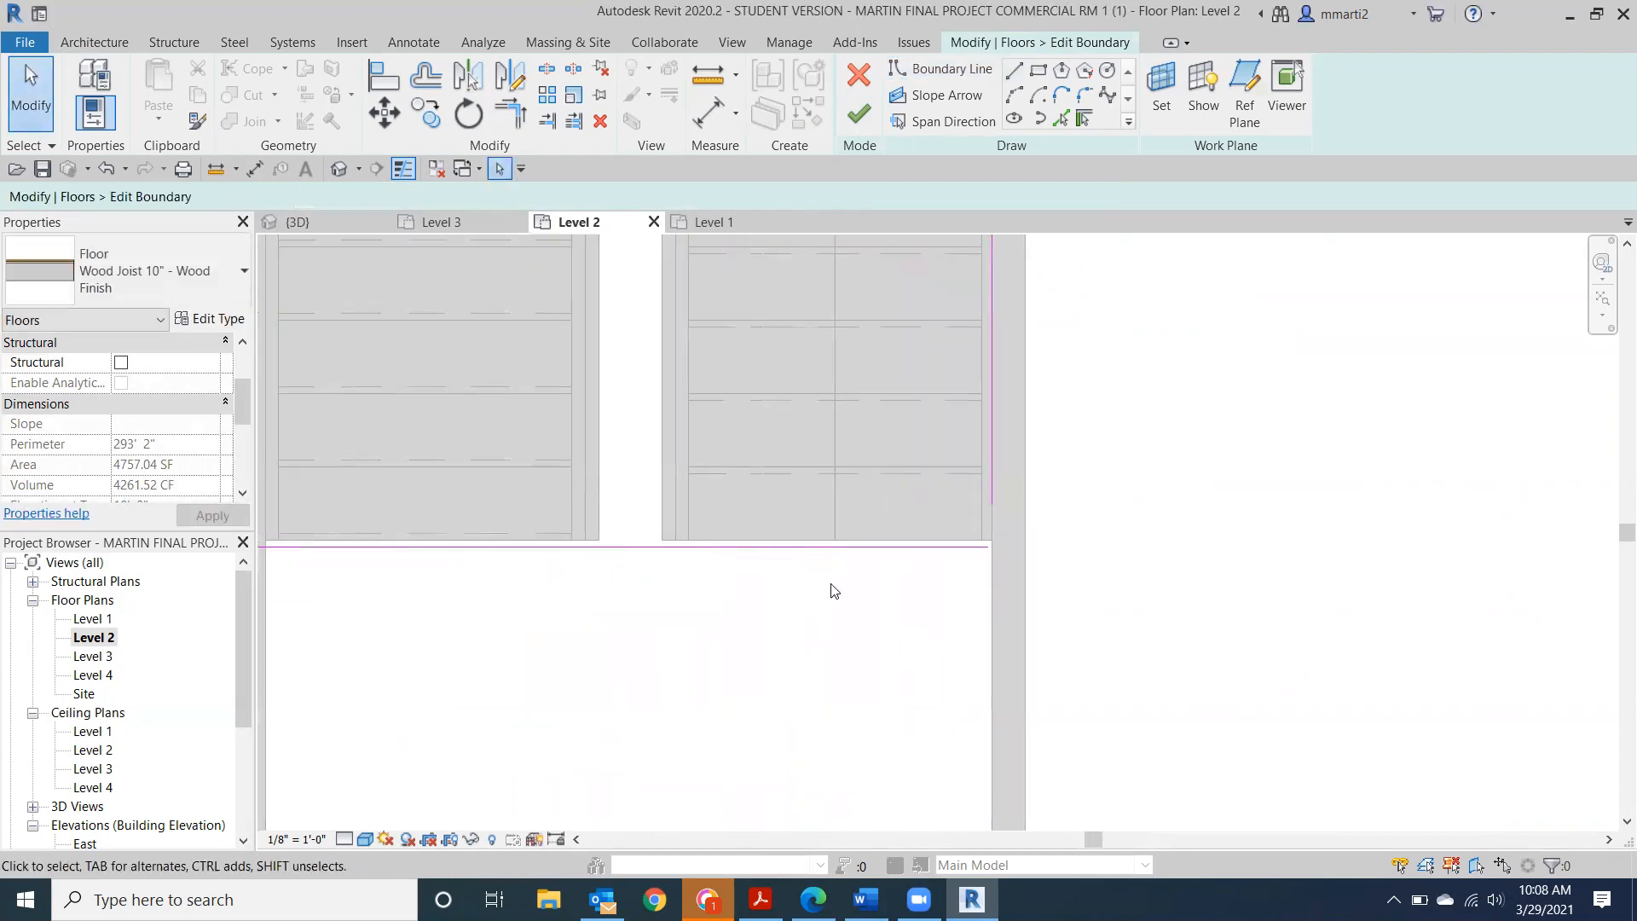
Align the boundary line across the stair opening with the ends of the stair runs.
{"action": "left_click", "coordinate": [385, 76]}
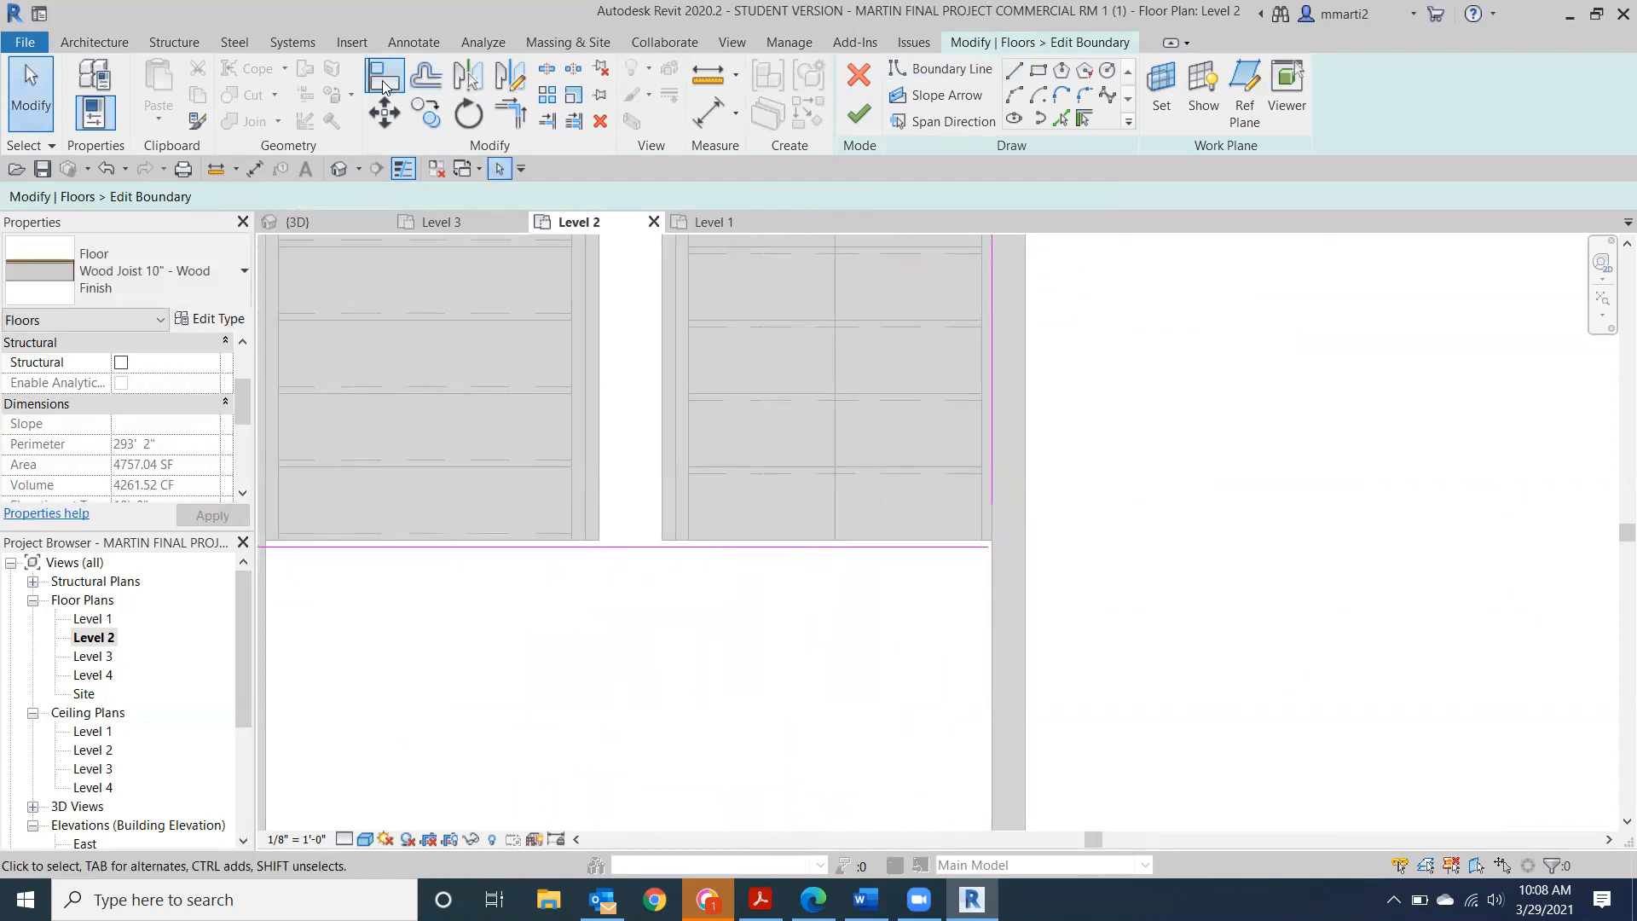
{"action": "left_click", "coordinate": [459, 546]}
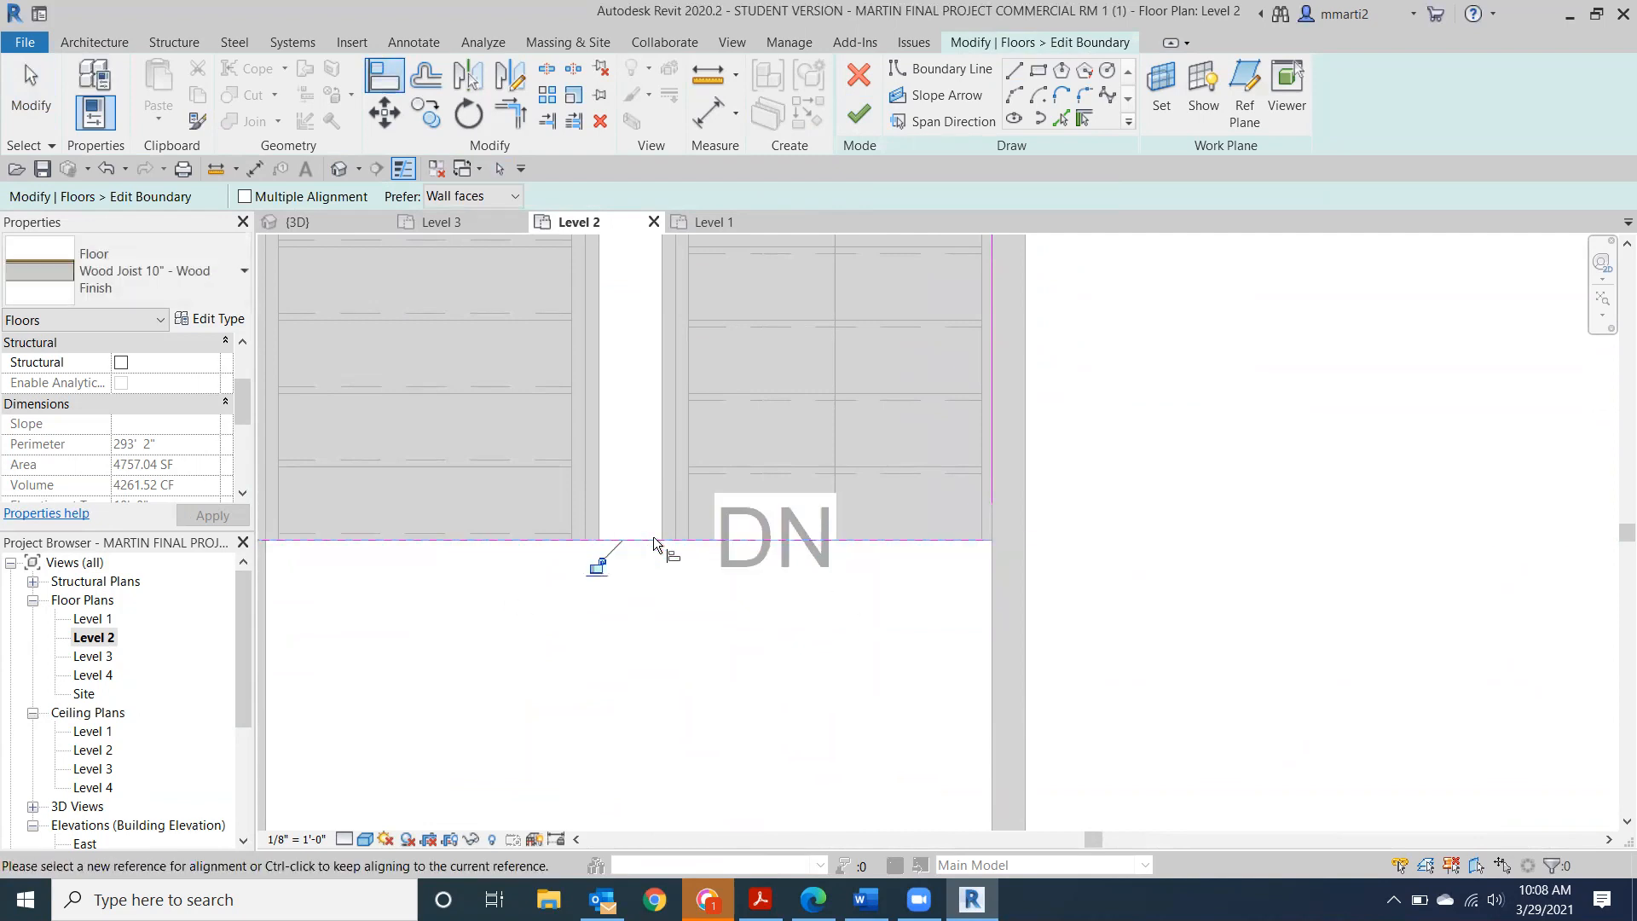
{"action": "middle_click_drag", "start_coordinate": [690, 549], "coordinate": [911, 631]}
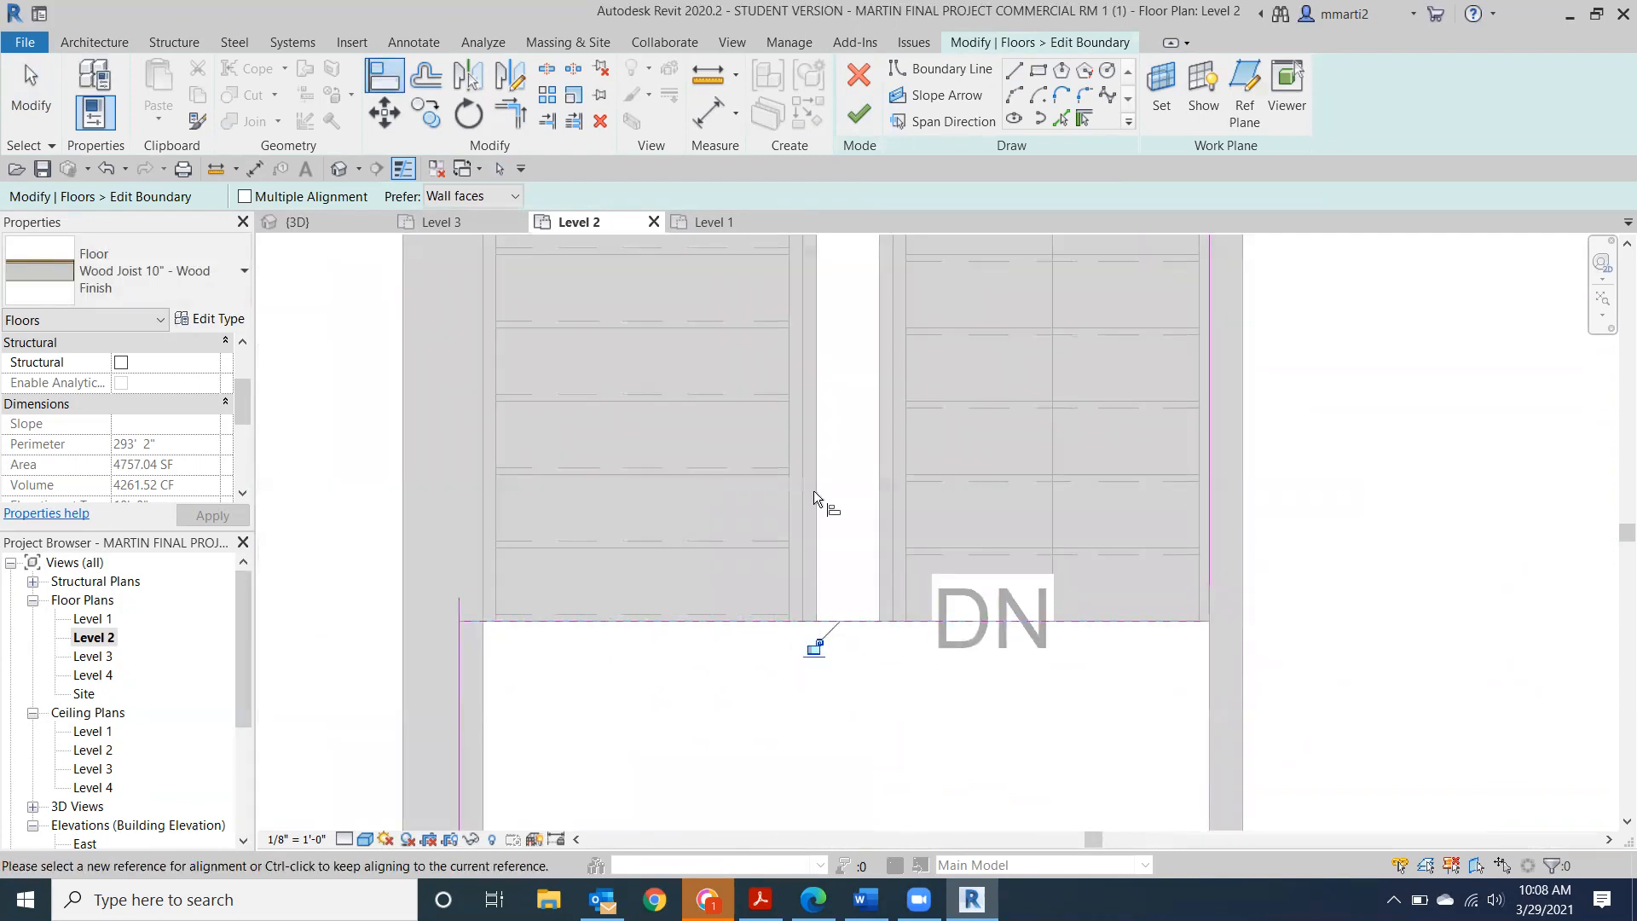
Trim the boundary lines around the stair opening to corners at the exterior wall, the interior wall and the rear wall.
{"action": "left_click", "coordinate": [510, 113]}
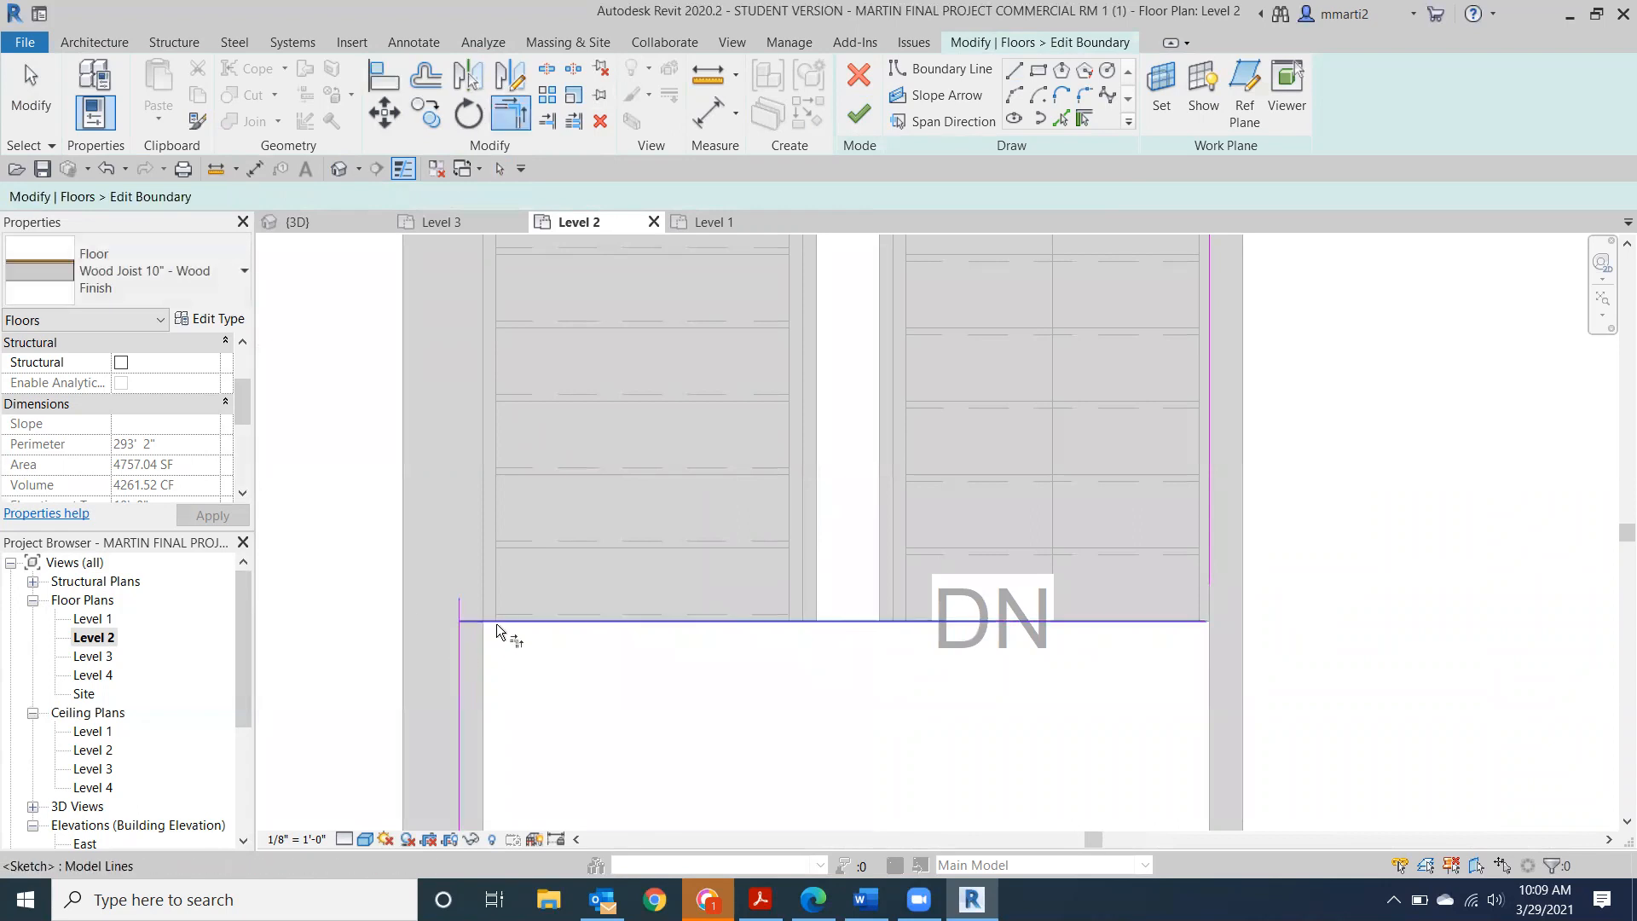
{"action": "left_click", "coordinate": [468, 657]}
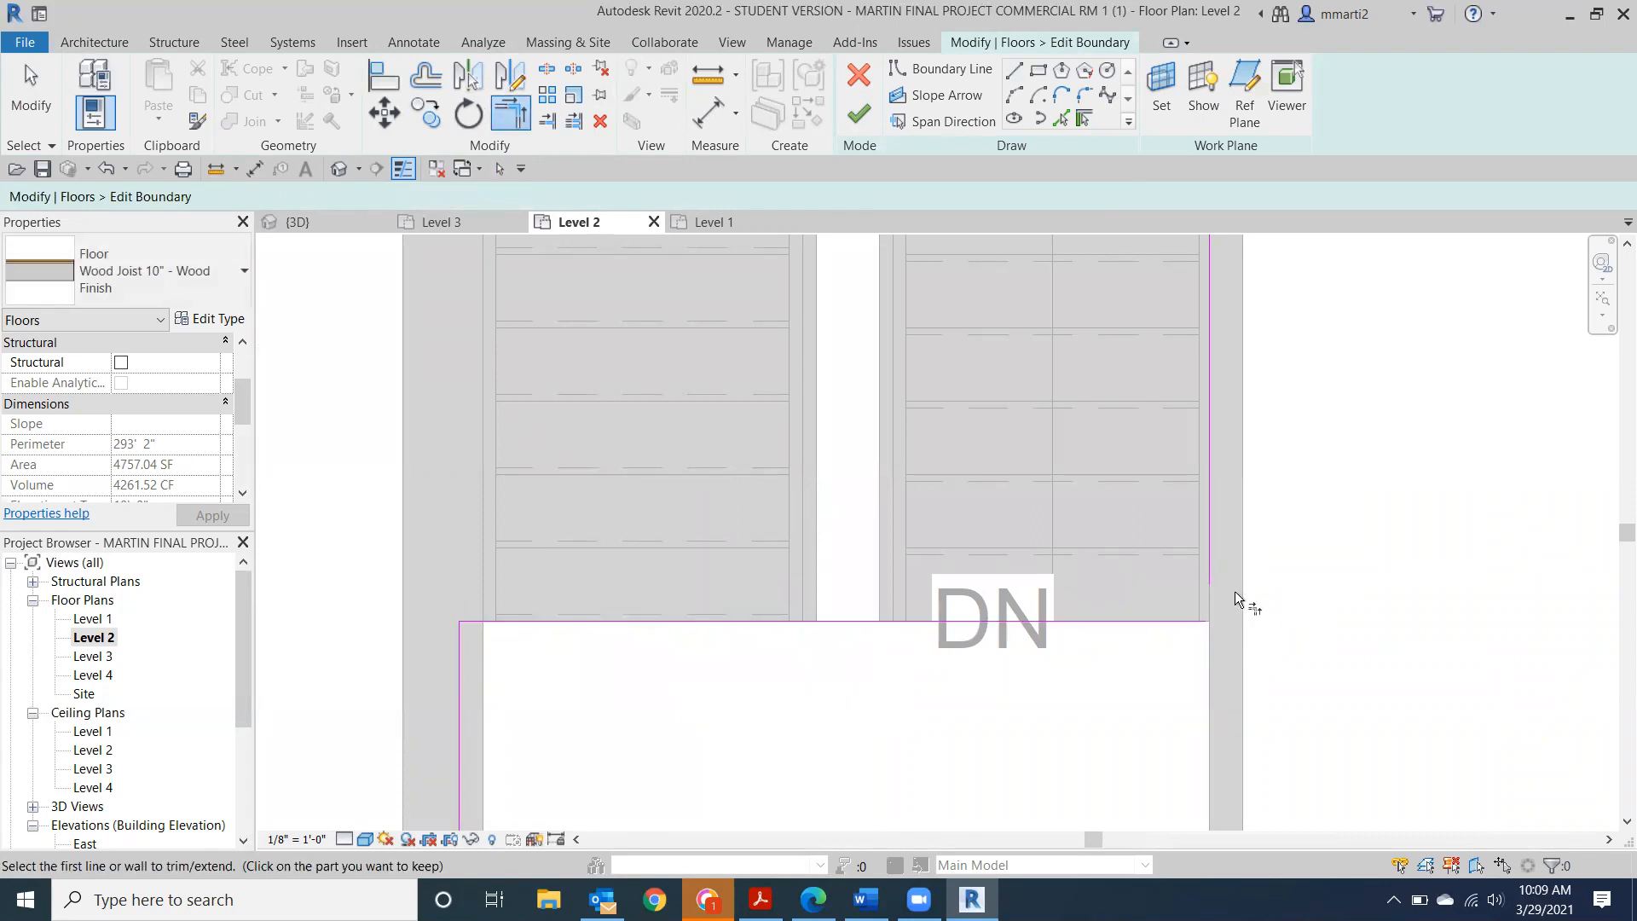
{"action": "scroll", "coordinate": [1201, 586], "scroll_direction": "up", "scroll_amount": 3}
{"action": "left_click", "coordinate": [1214, 545]}
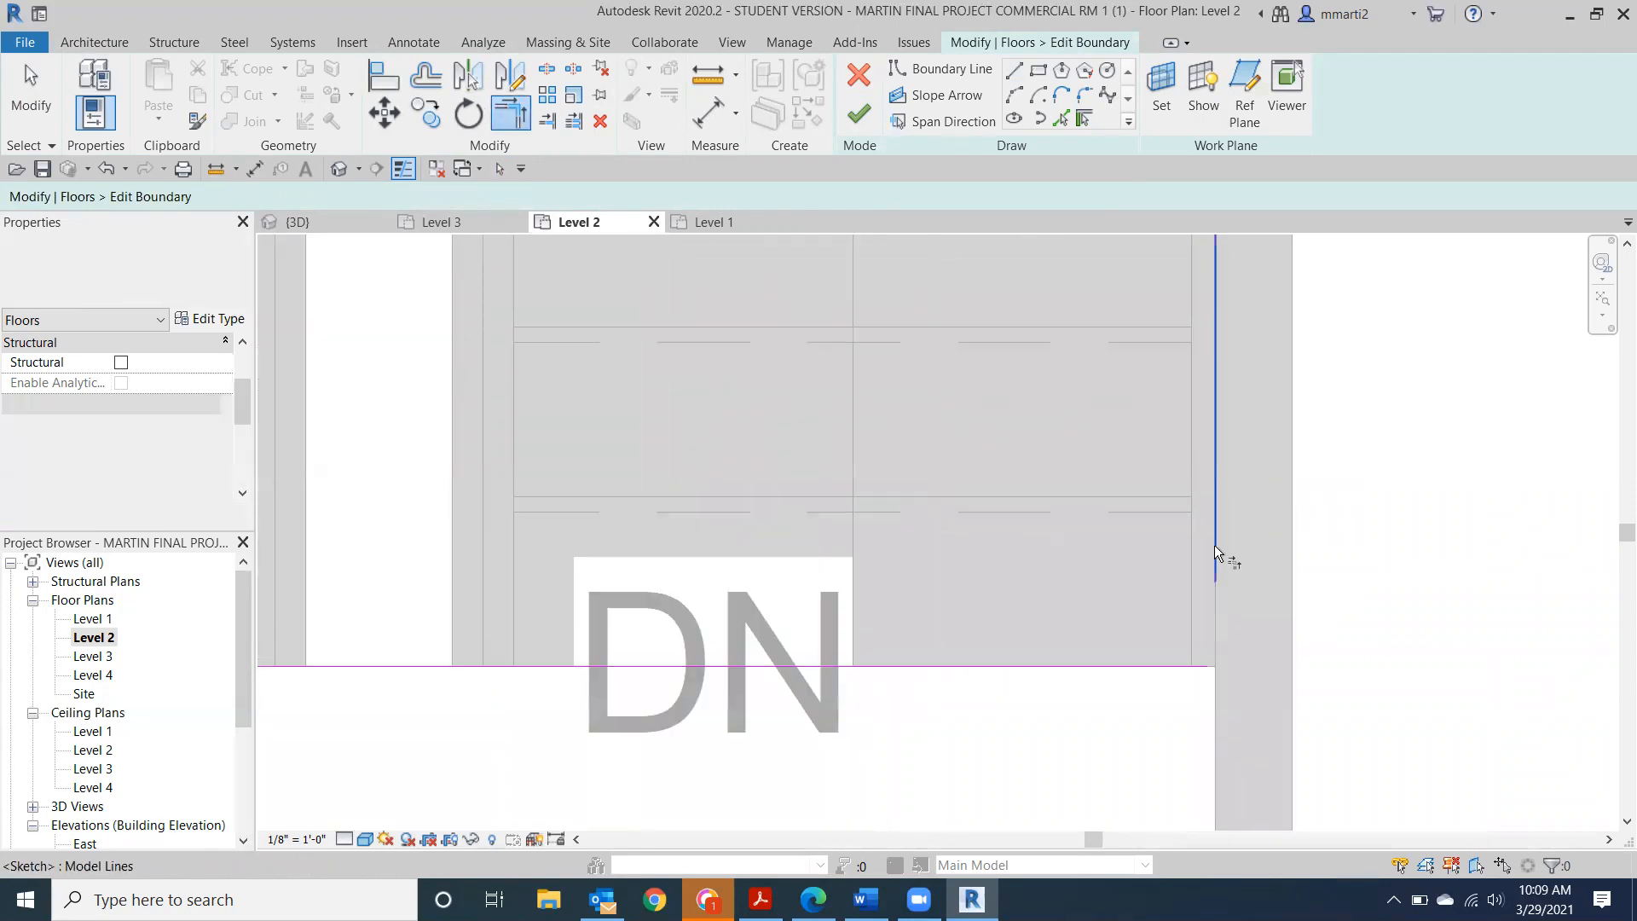
{"action": "left_click", "coordinate": [1155, 666]}
{"action": "middle_click_drag", "start_coordinate": [1151, 523], "coordinate": [1067, 747]}
{"action": "scroll", "coordinate": [1087, 607], "scroll_direction": "down", "scroll_amount": 3}
{"action": "middle_click_drag", "start_coordinate": [1087, 588], "coordinate": [958, 916]}
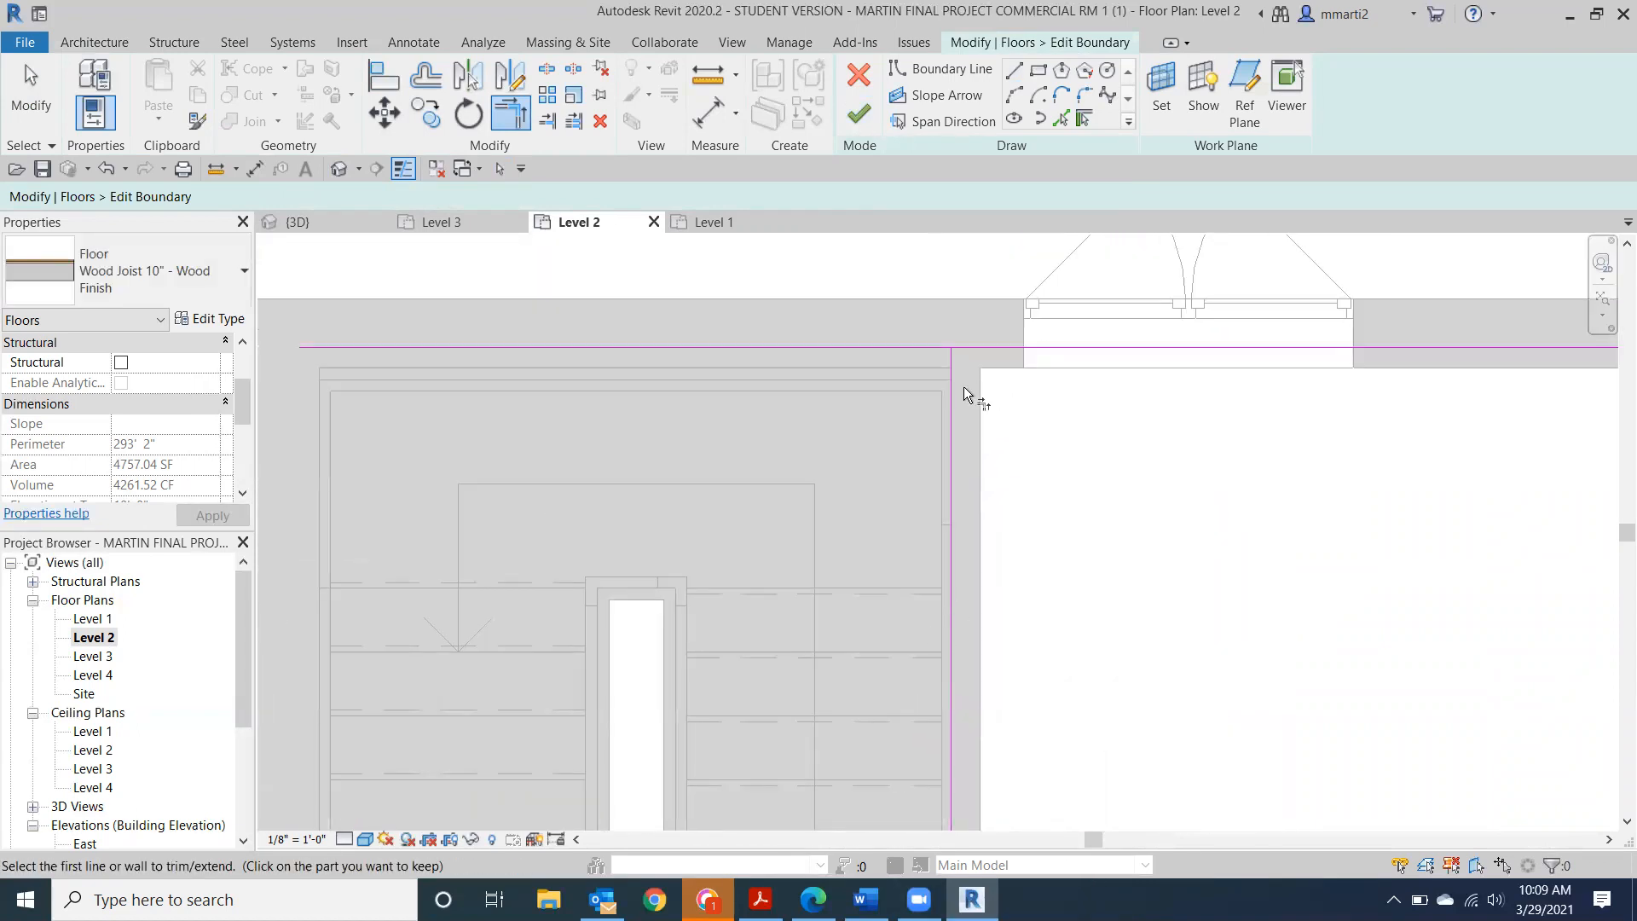
{"action": "left_click", "coordinate": [958, 368]}
{"action": "left_click", "coordinate": [970, 348]}
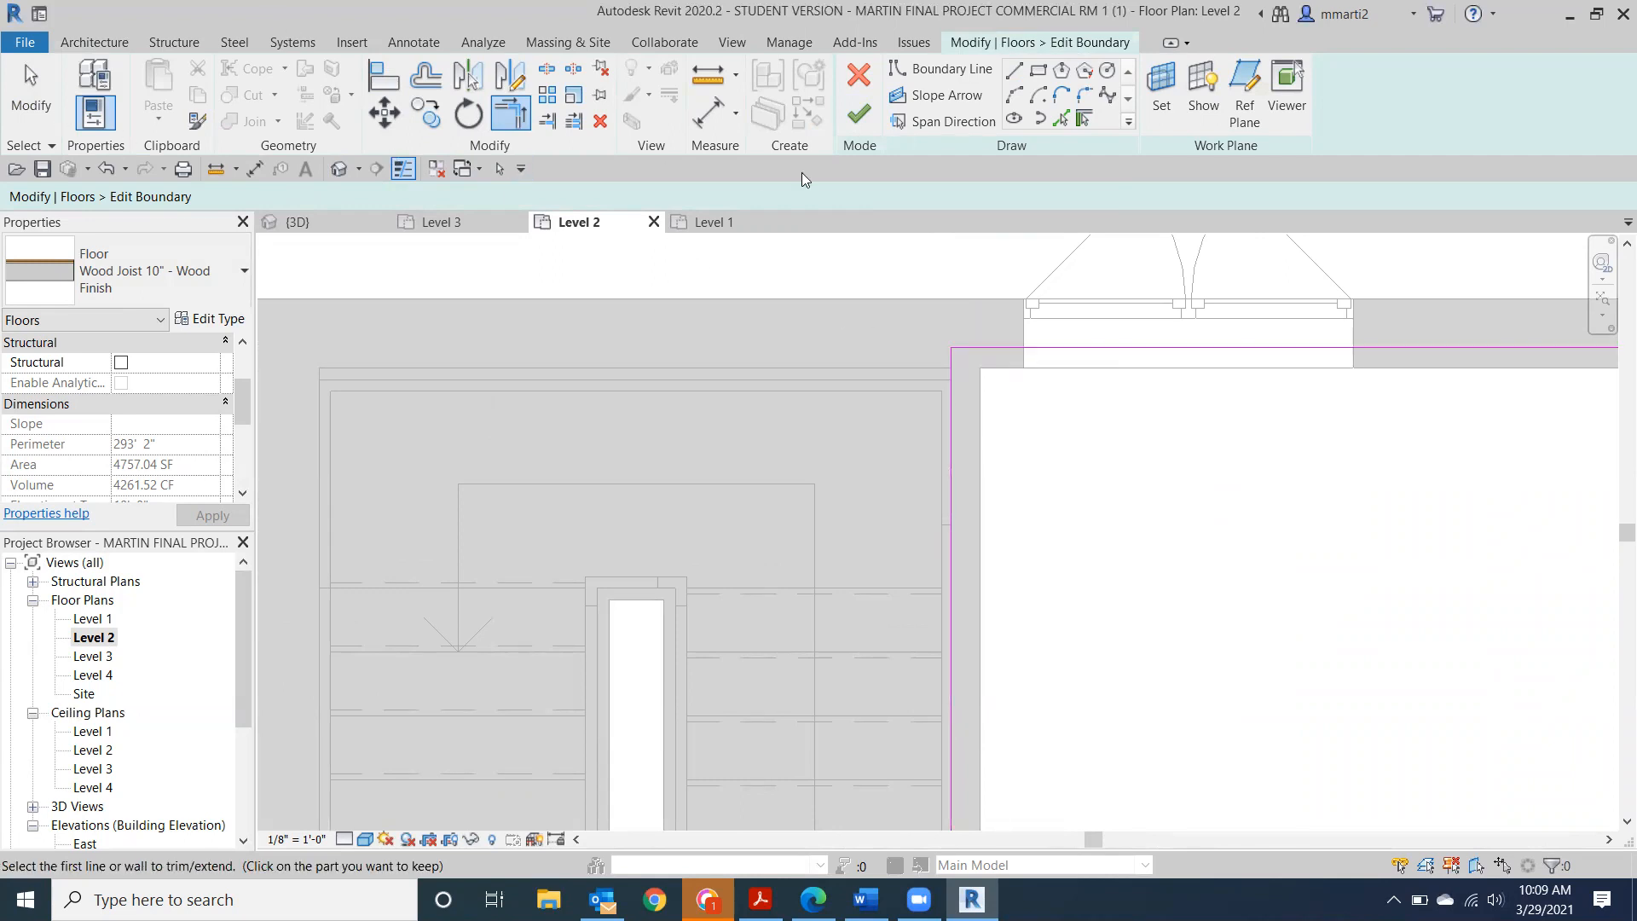
Finish the floor boundary edit without attaching the walls to the floor's bottom, and deselect the floor.
{"action": "left_click", "coordinate": [857, 113]}
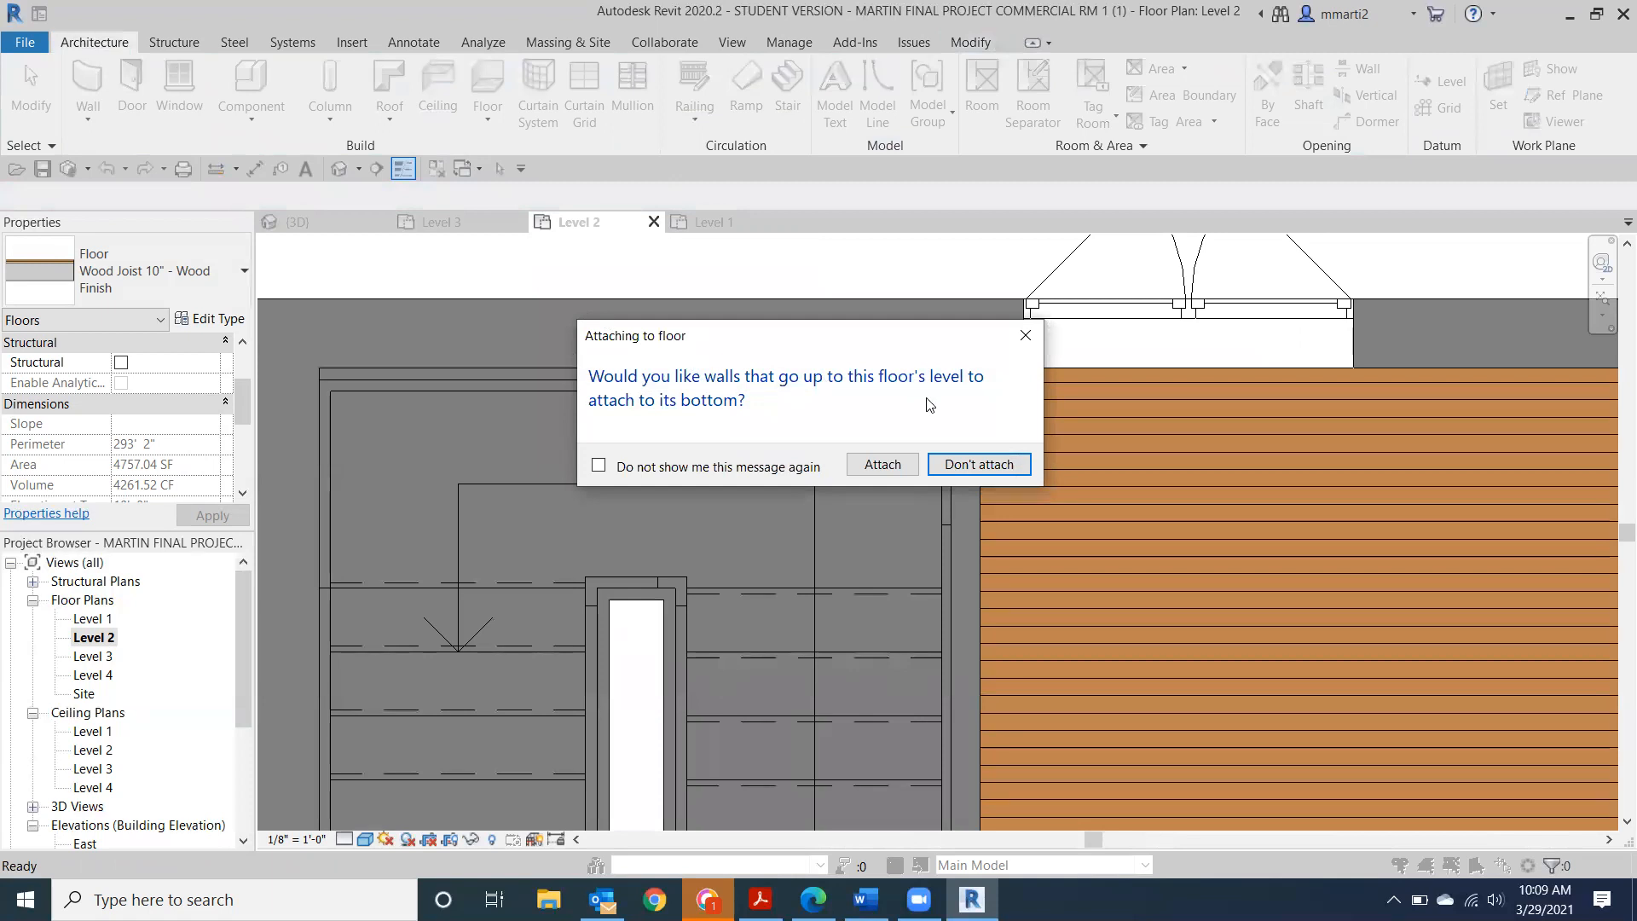
{"action": "left_click", "coordinate": [975, 464]}
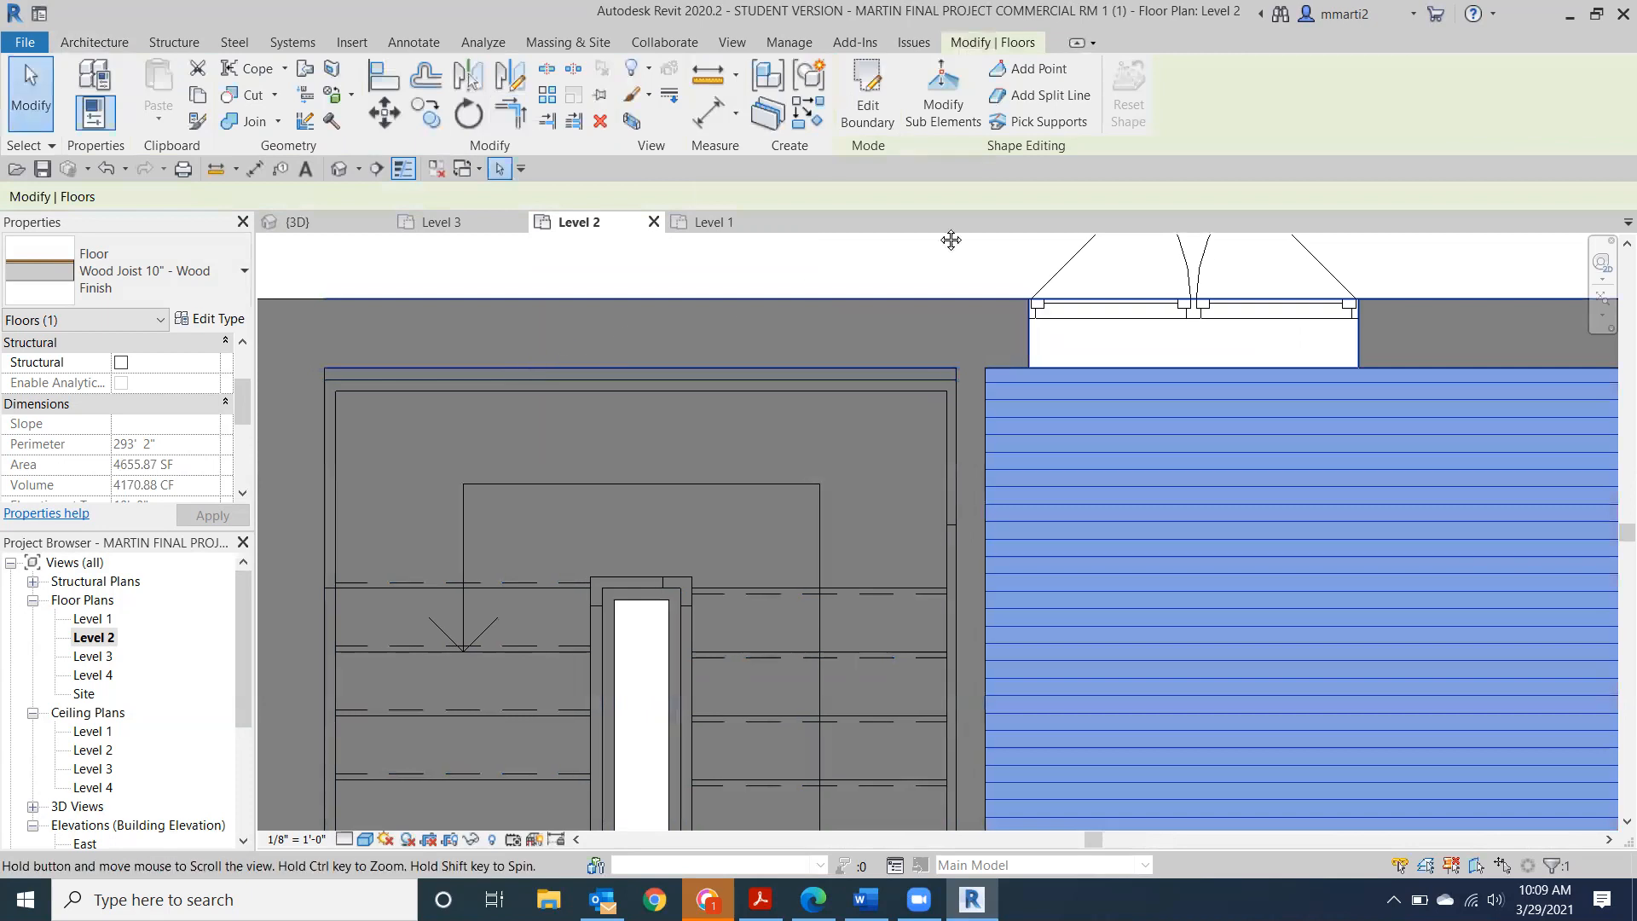
{"action": "middle_click_drag", "start_coordinate": [946, 238], "coordinate": [1473, 47]}
{"action": "left_click", "coordinate": [699, 497]}
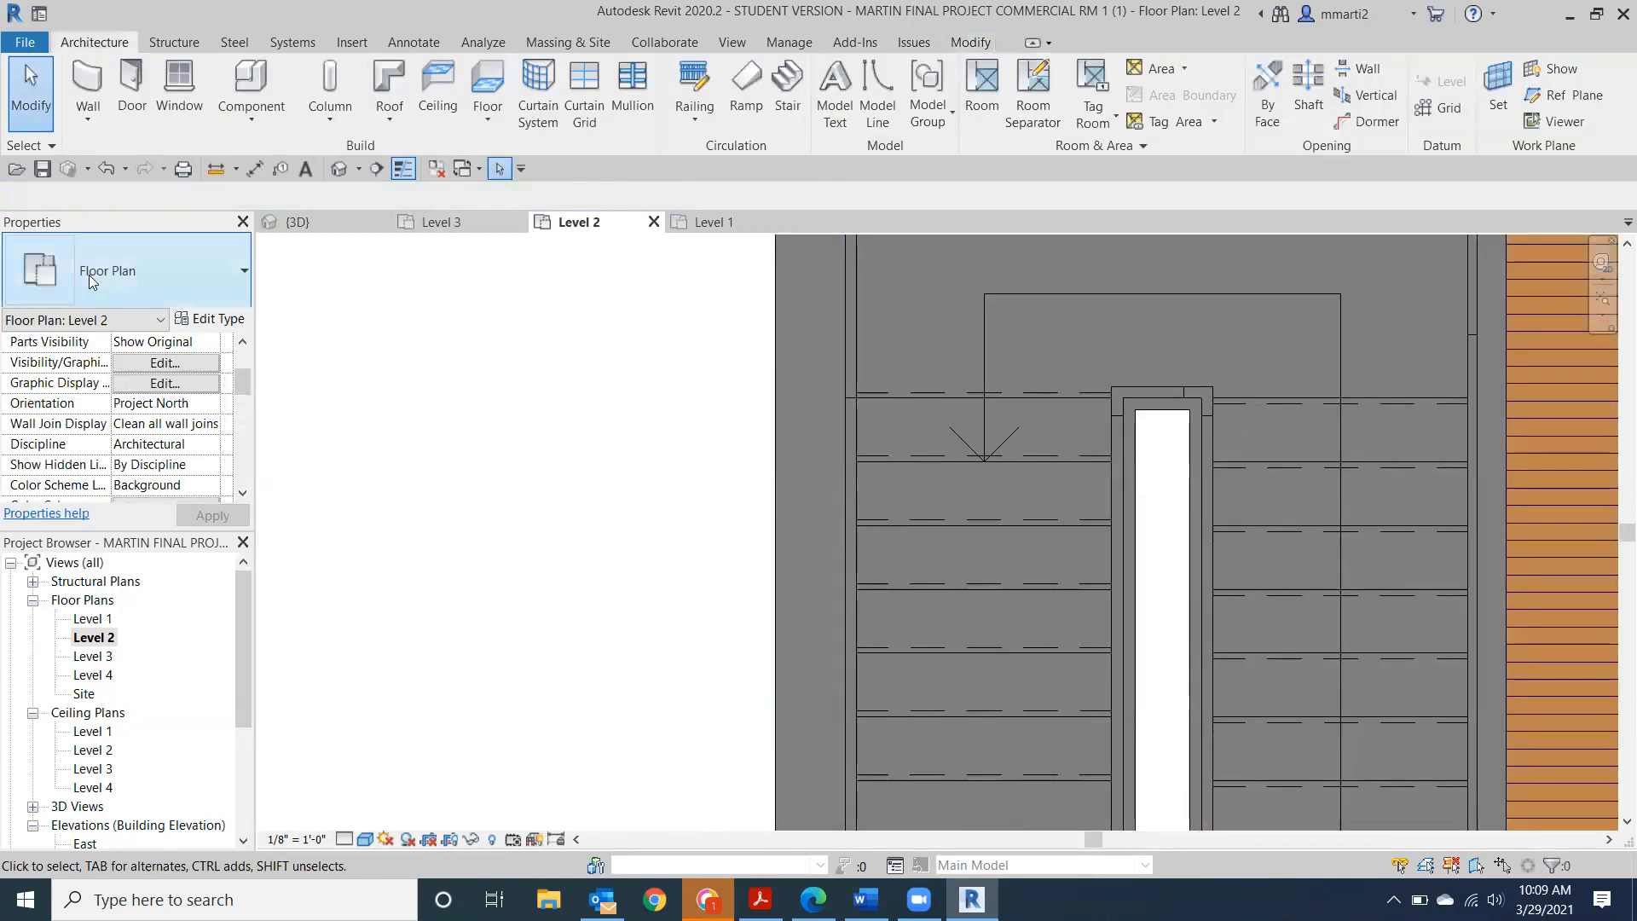
Inspect in 3D how the stair meets the edge of the new Level 2 floor opening.
{"action": "left_click", "coordinate": [339, 169]}
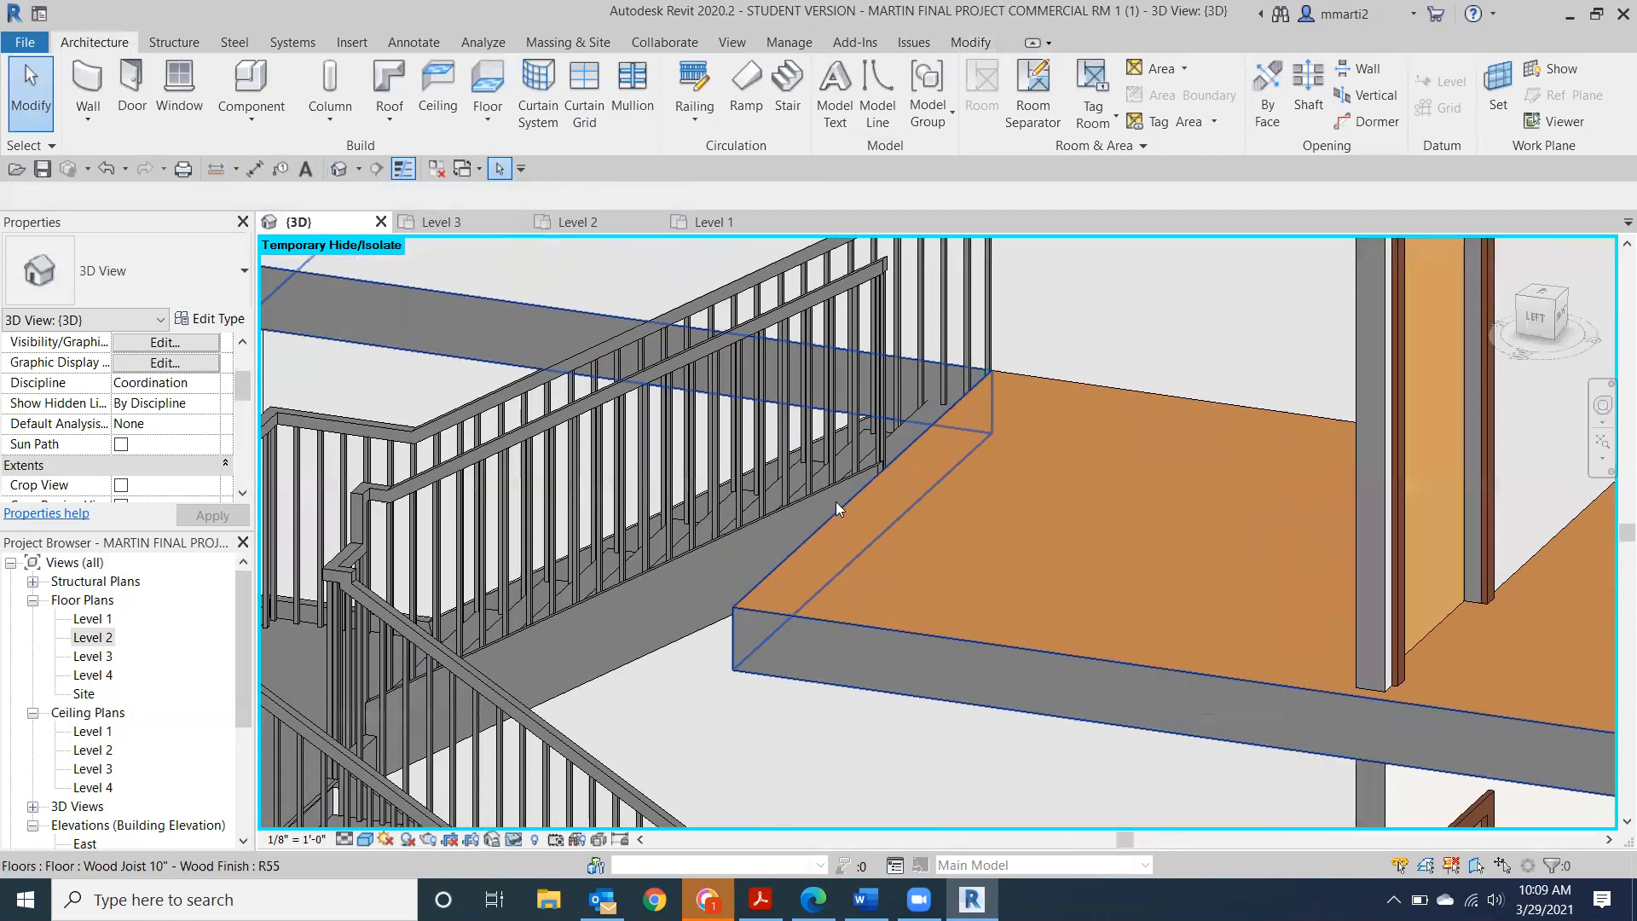
{"action": "left_click", "coordinate": [1528, 319]}
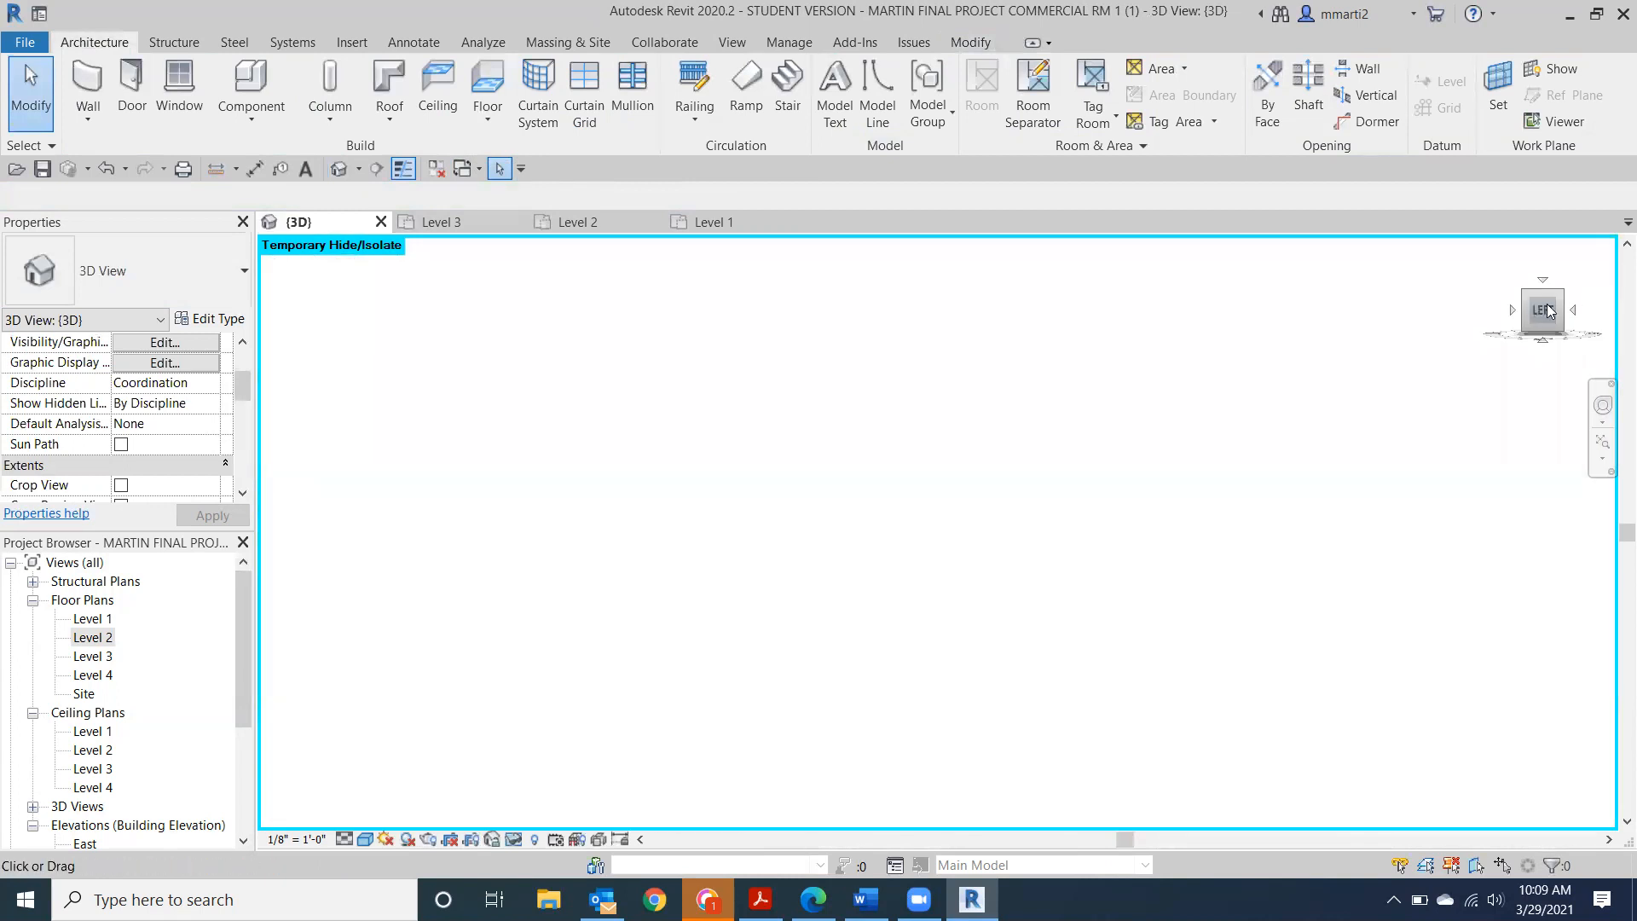
{"action": "left_click", "coordinate": [1585, 298]}
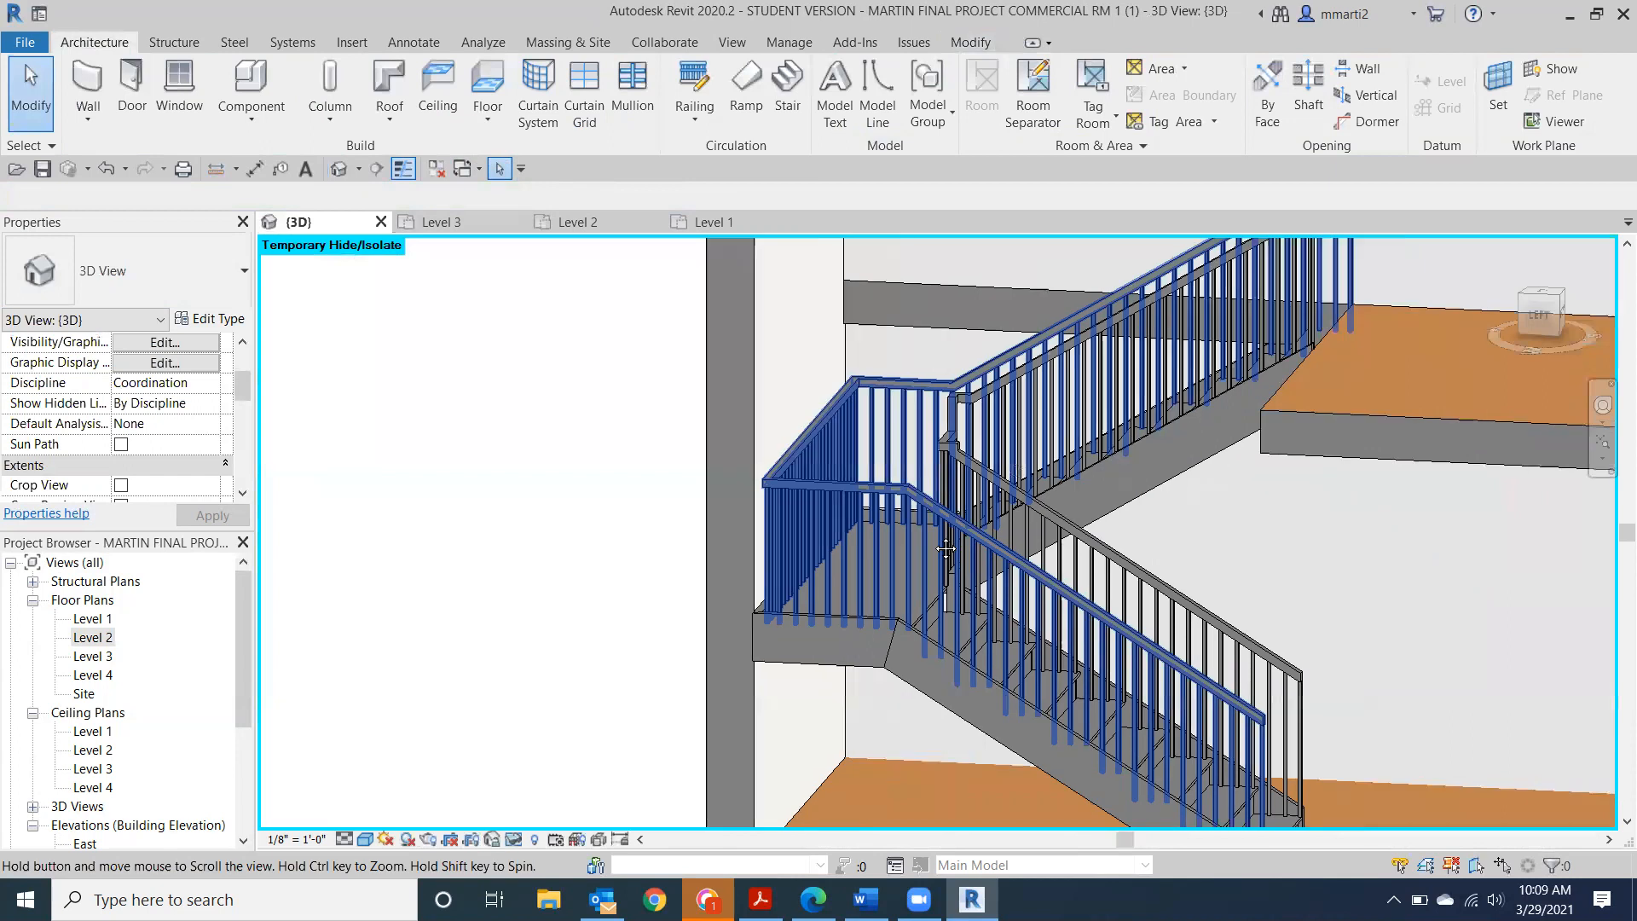
{"action": "left_click", "coordinate": [1537, 315]}
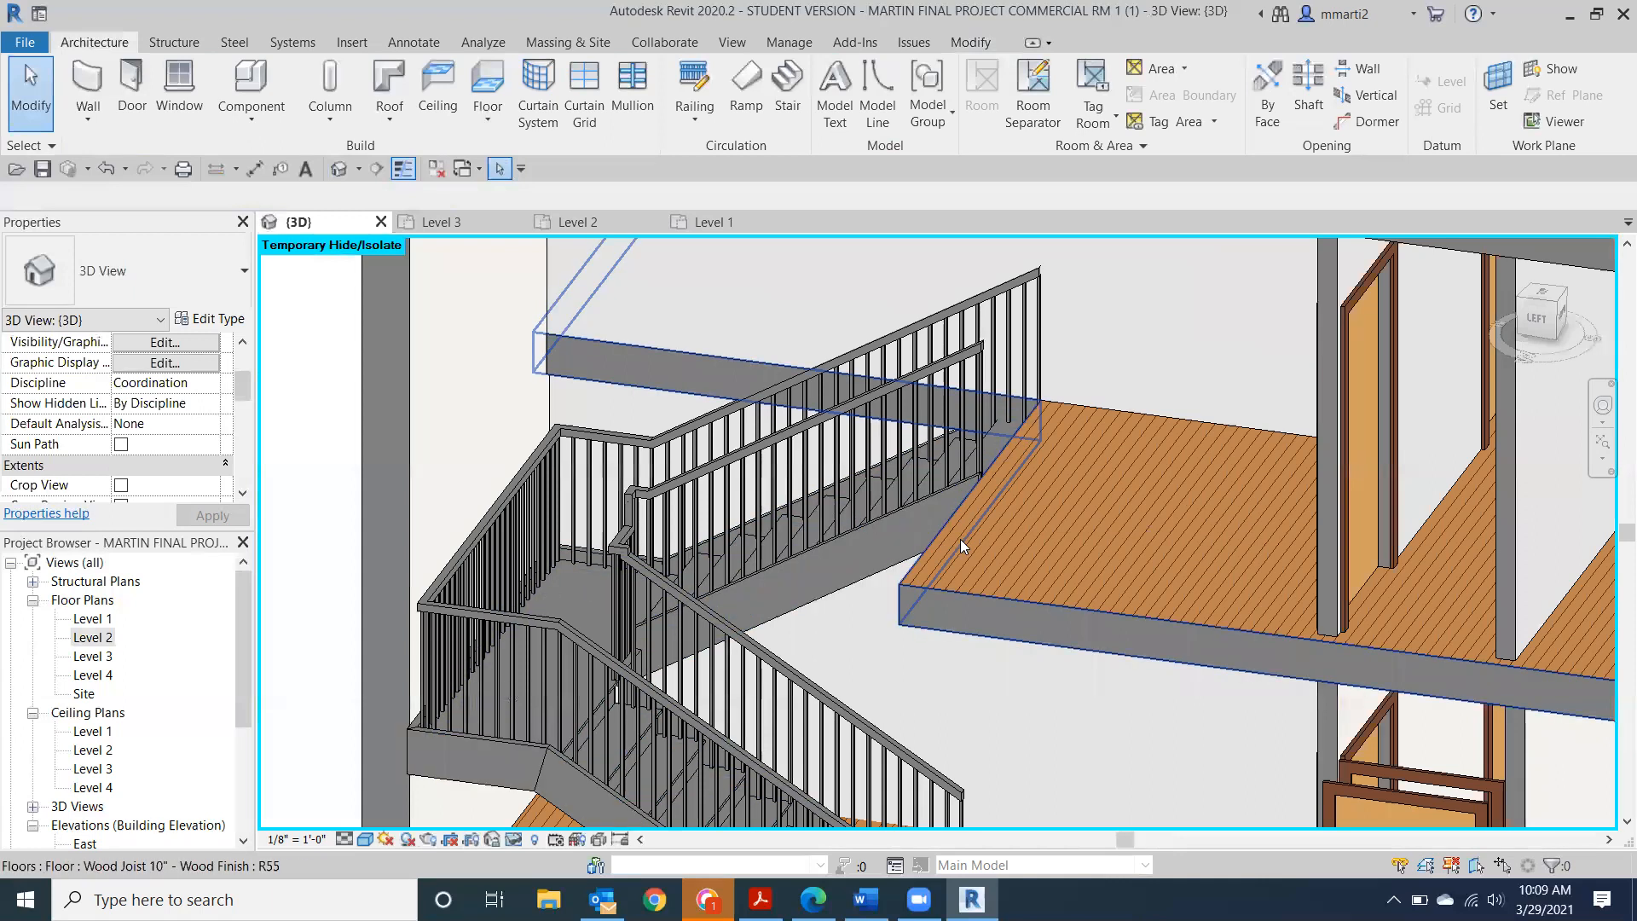
Sketch a straight guard railing about 5'-1 1/2" long on Level 2, along the stair opening's edge from the exterior wall to the inner stair railing.
{"action": "double_click", "coordinate": [94, 638]}
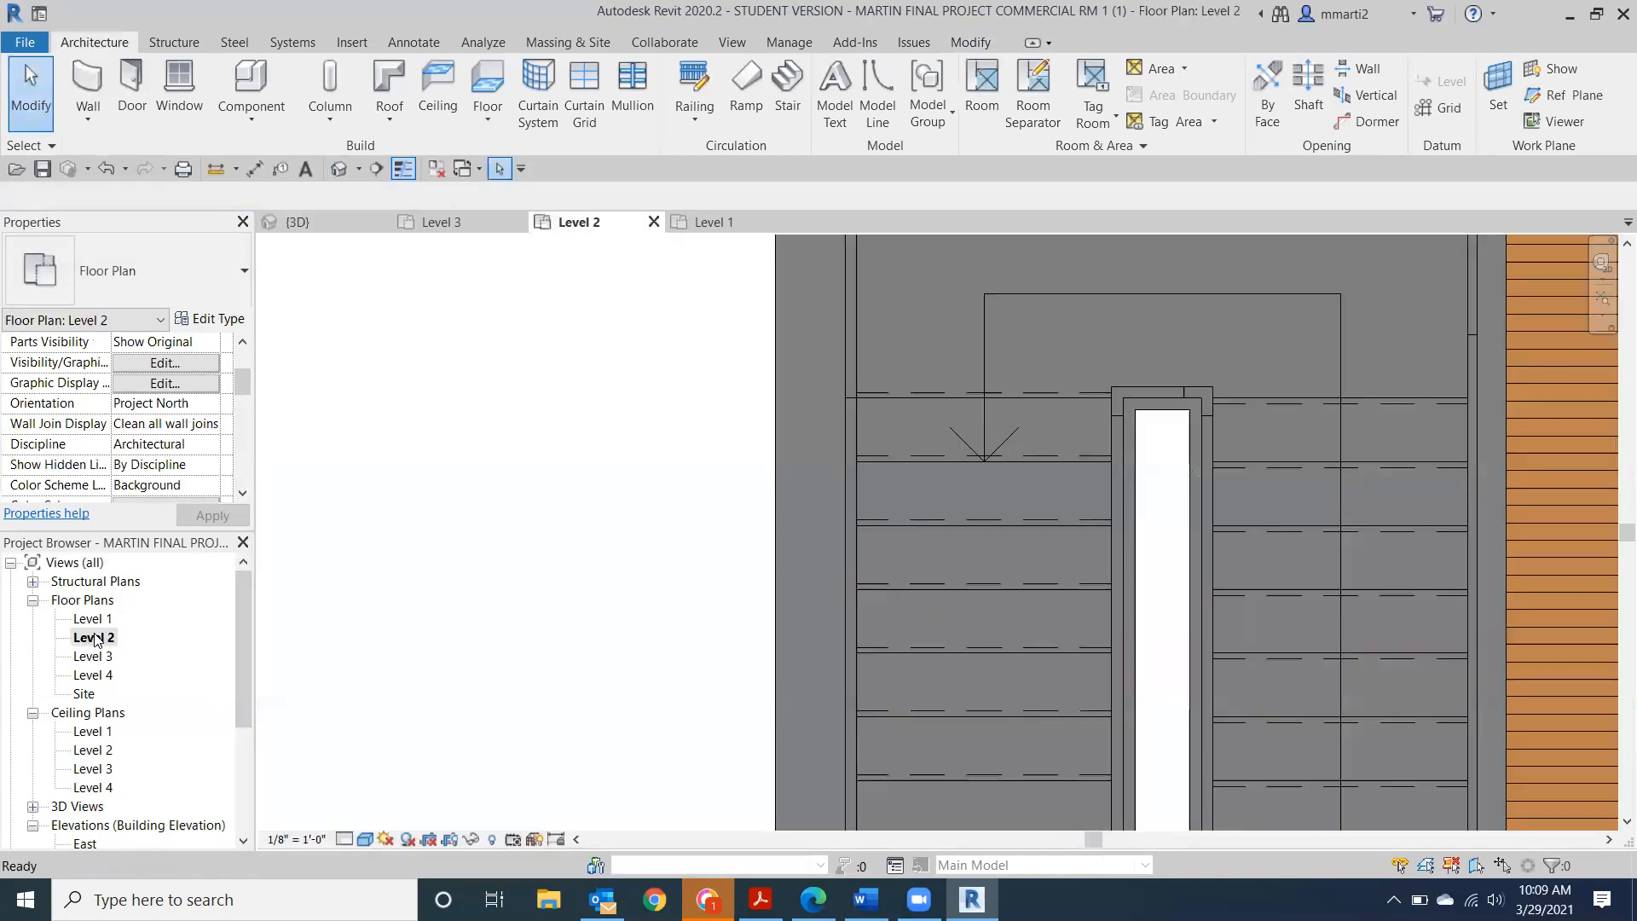
{"action": "middle_click_drag", "start_coordinate": [1340, 448], "coordinate": [1151, 378]}
{"action": "scroll", "coordinate": [1149, 341], "scroll_direction": "down", "scroll_amount": 2}
{"action": "scroll", "coordinate": [1175, 132], "scroll_direction": "down", "scroll_amount": 1}
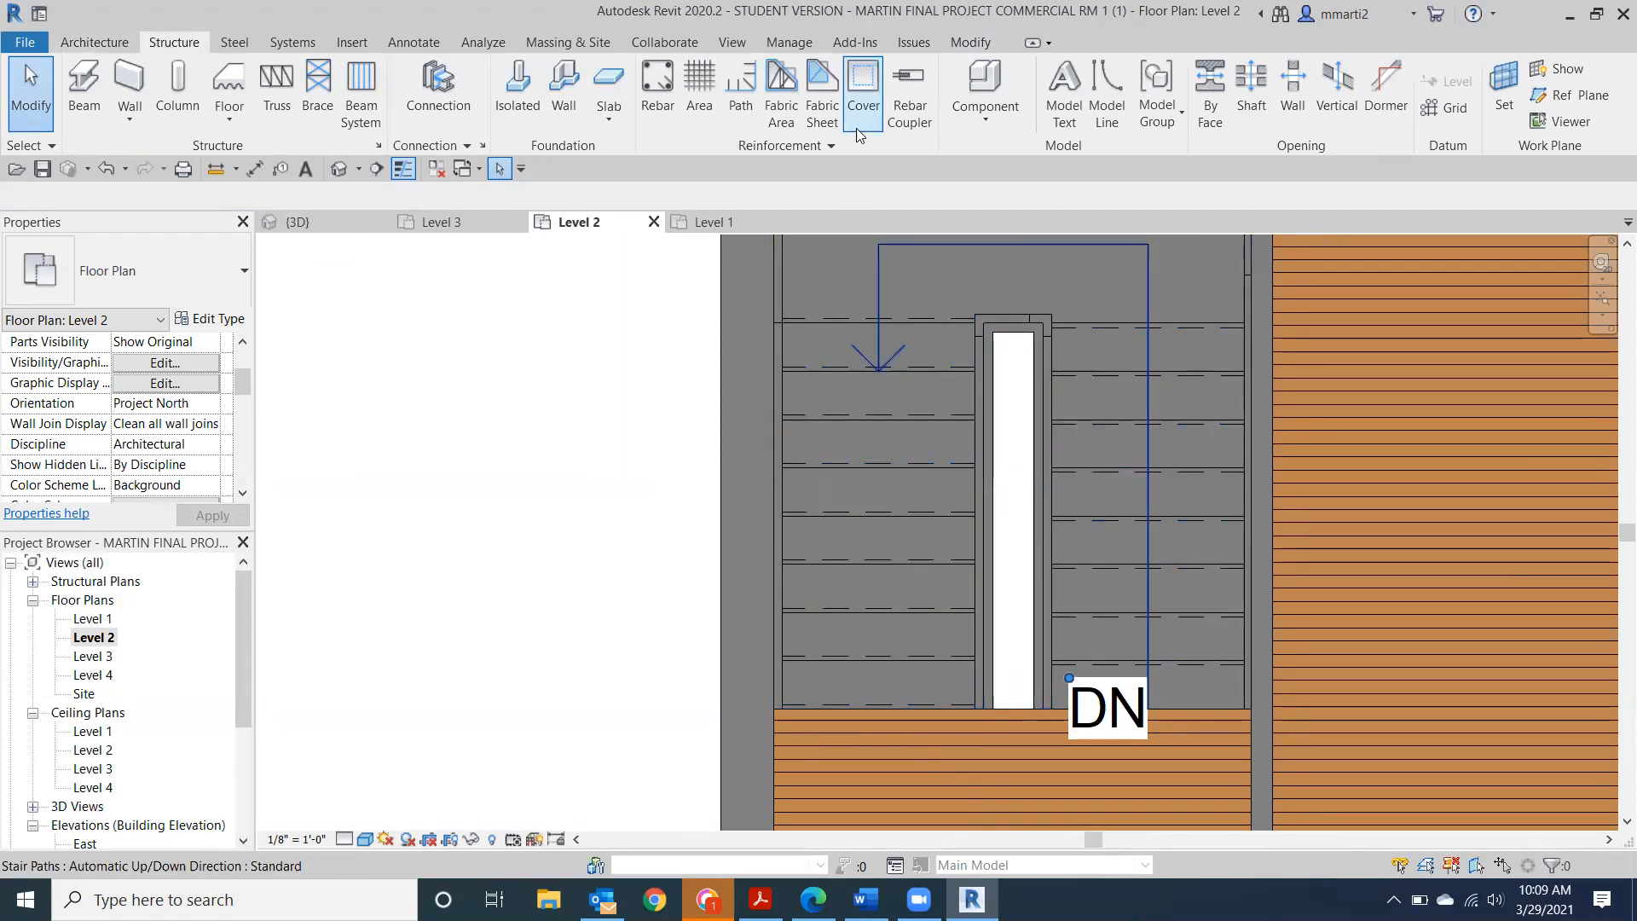
{"action": "left_click", "coordinate": [103, 43]}
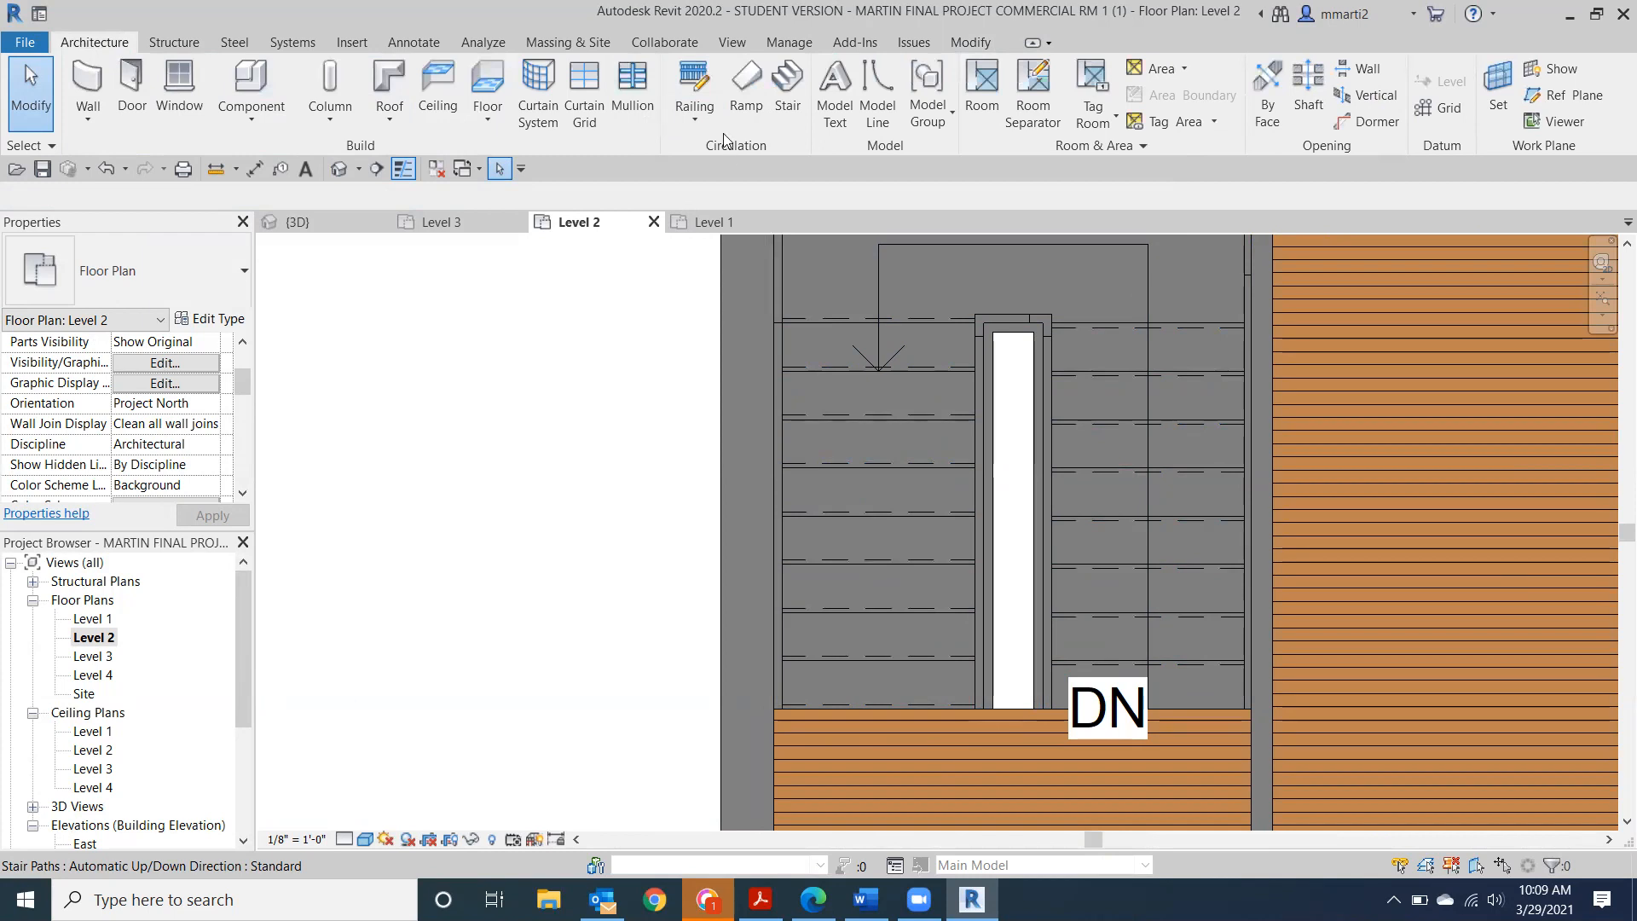
{"action": "left_click", "coordinate": [697, 78]}
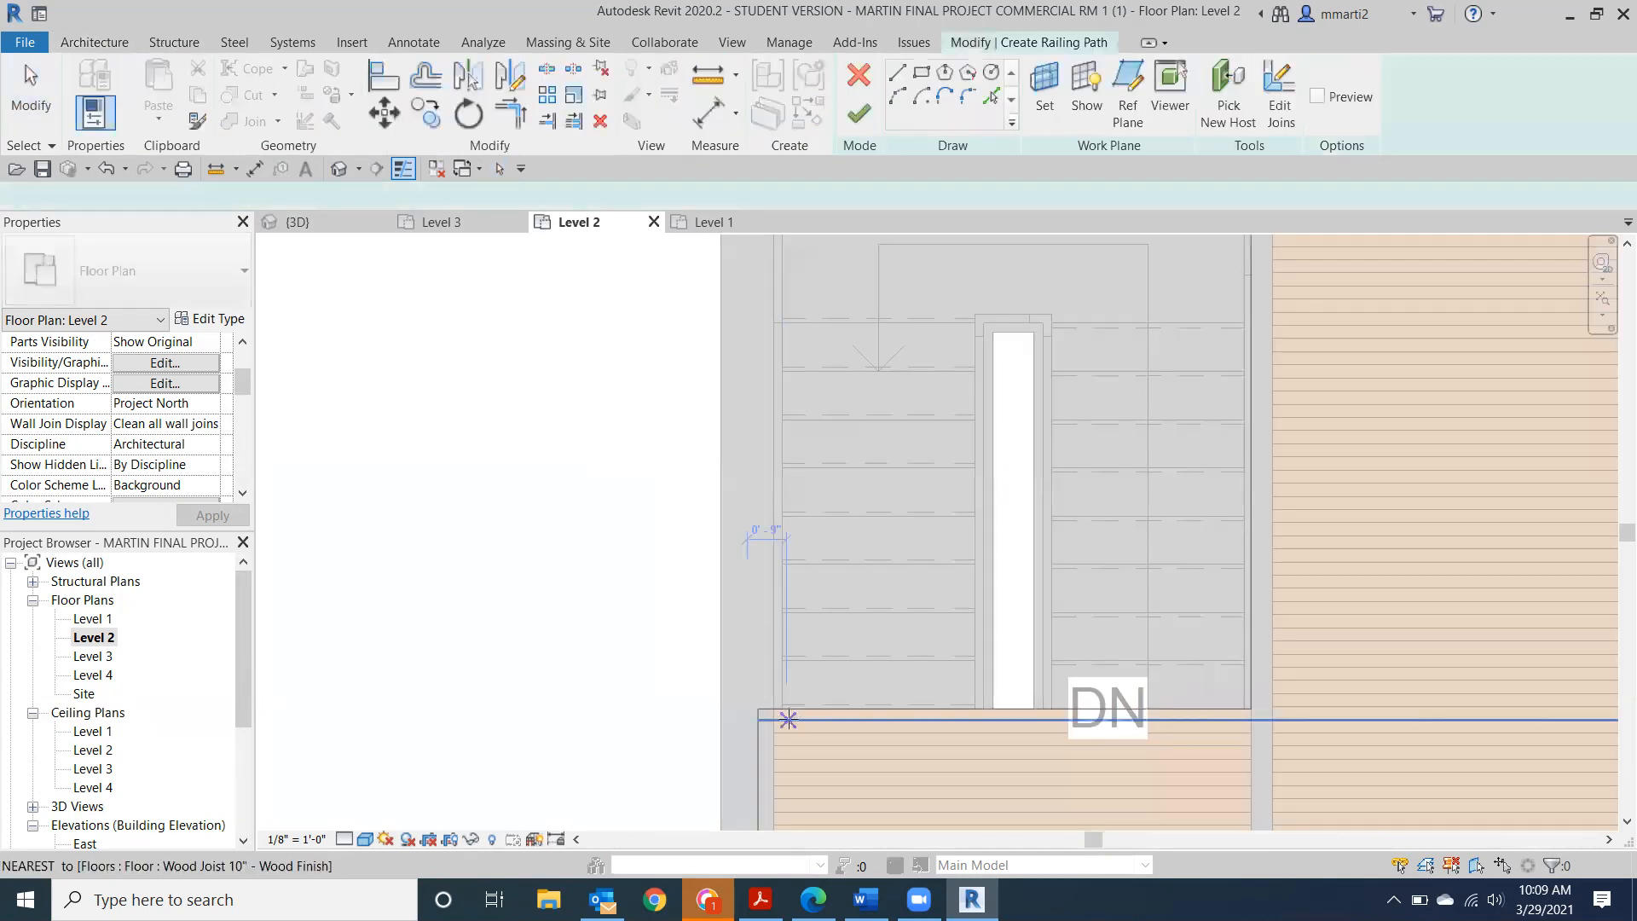
{"action": "left_click", "coordinate": [773, 719]}
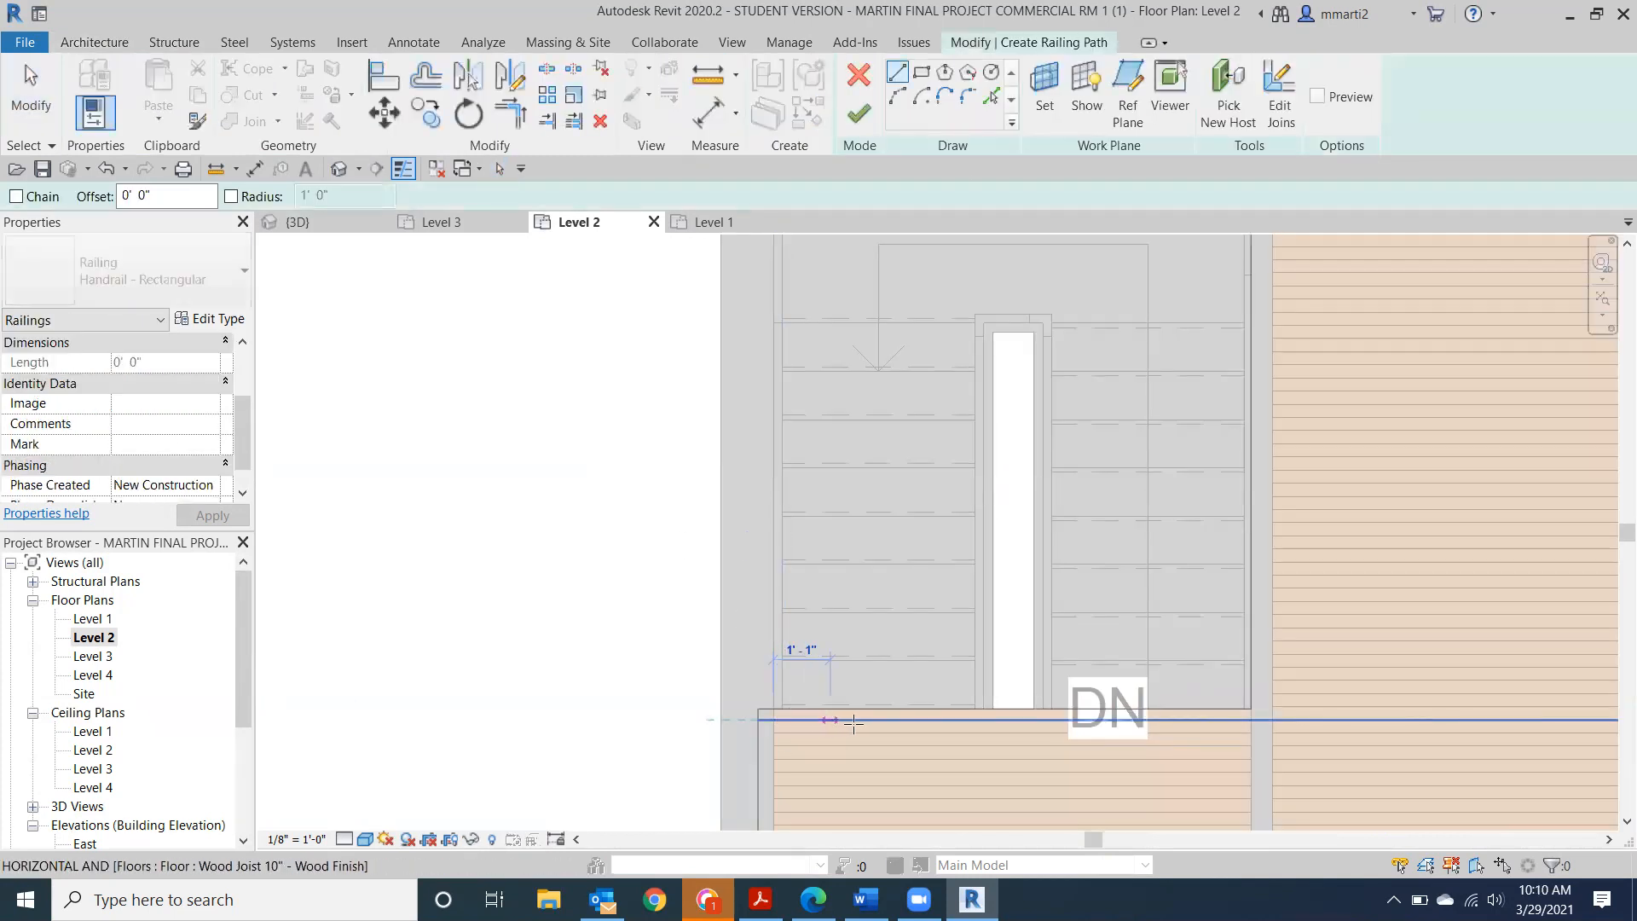
{"action": "left_click", "coordinate": [1043, 718]}
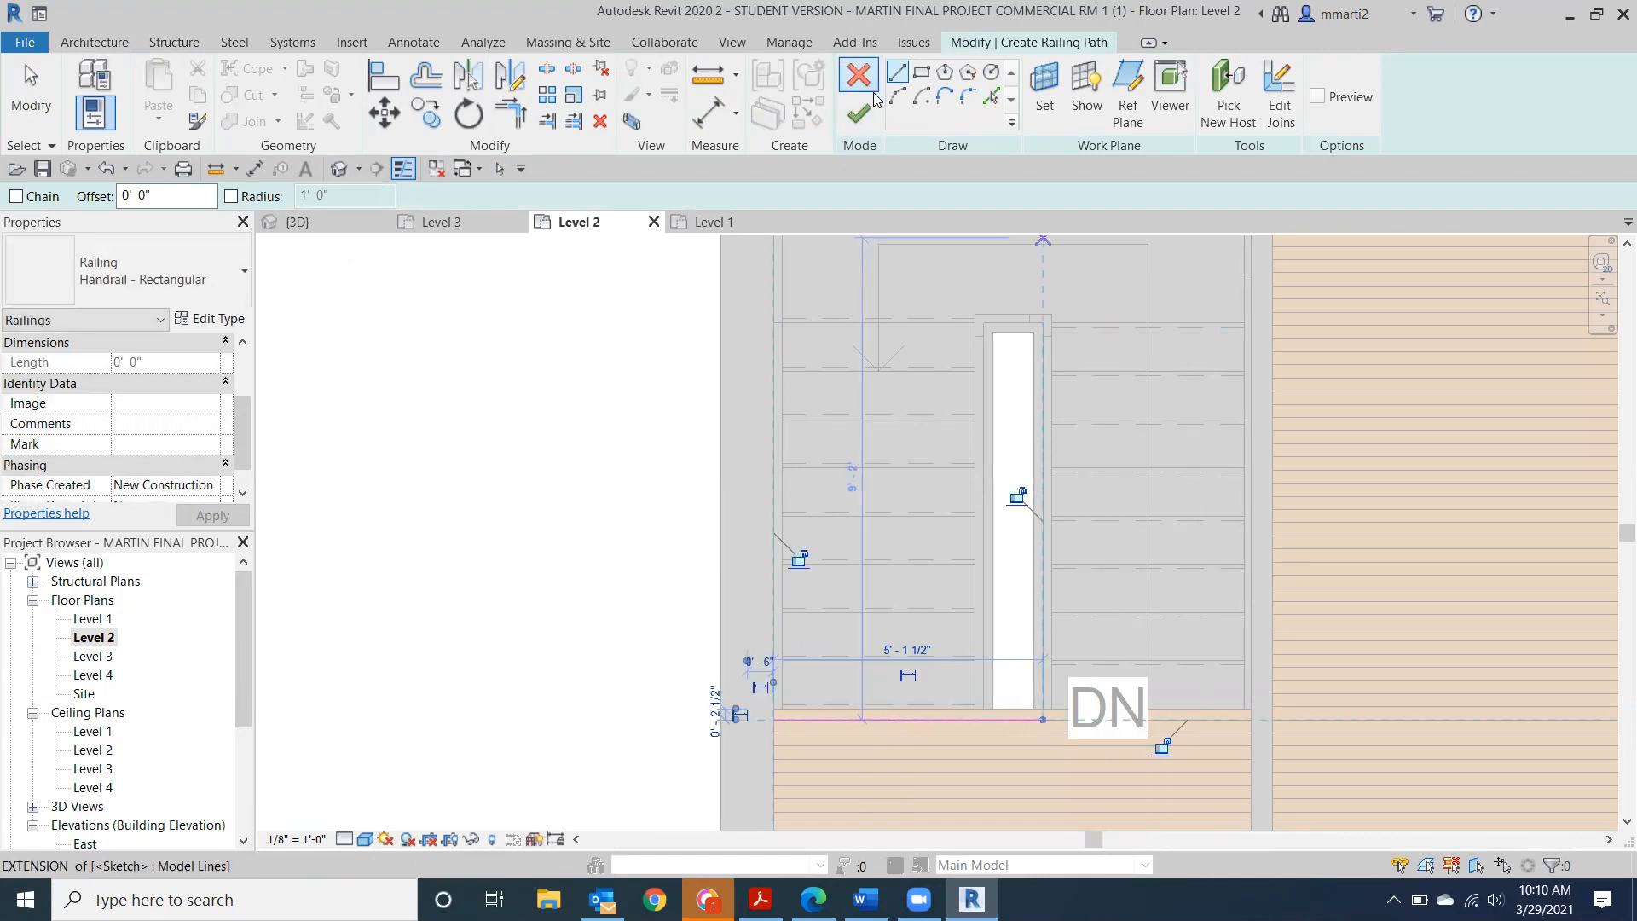
{"action": "left_click", "coordinate": [858, 113]}
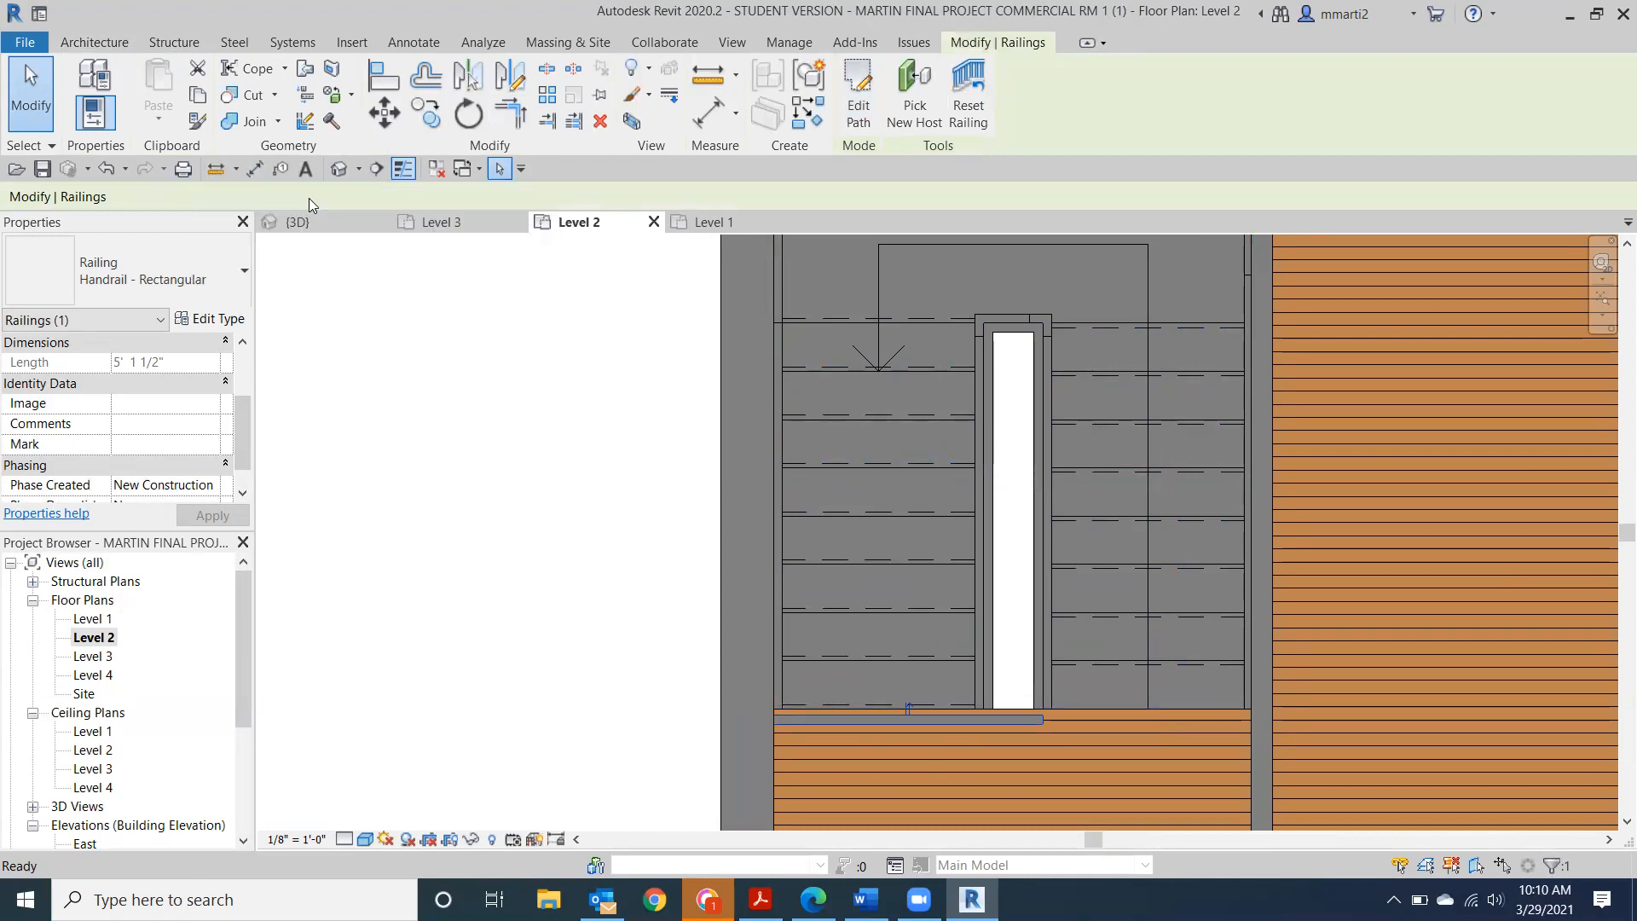
Temporarily hide the upper floor covering the stair in 3D, looking at the new guard railing from the front-left corner.
{"action": "left_click", "coordinate": [343, 174]}
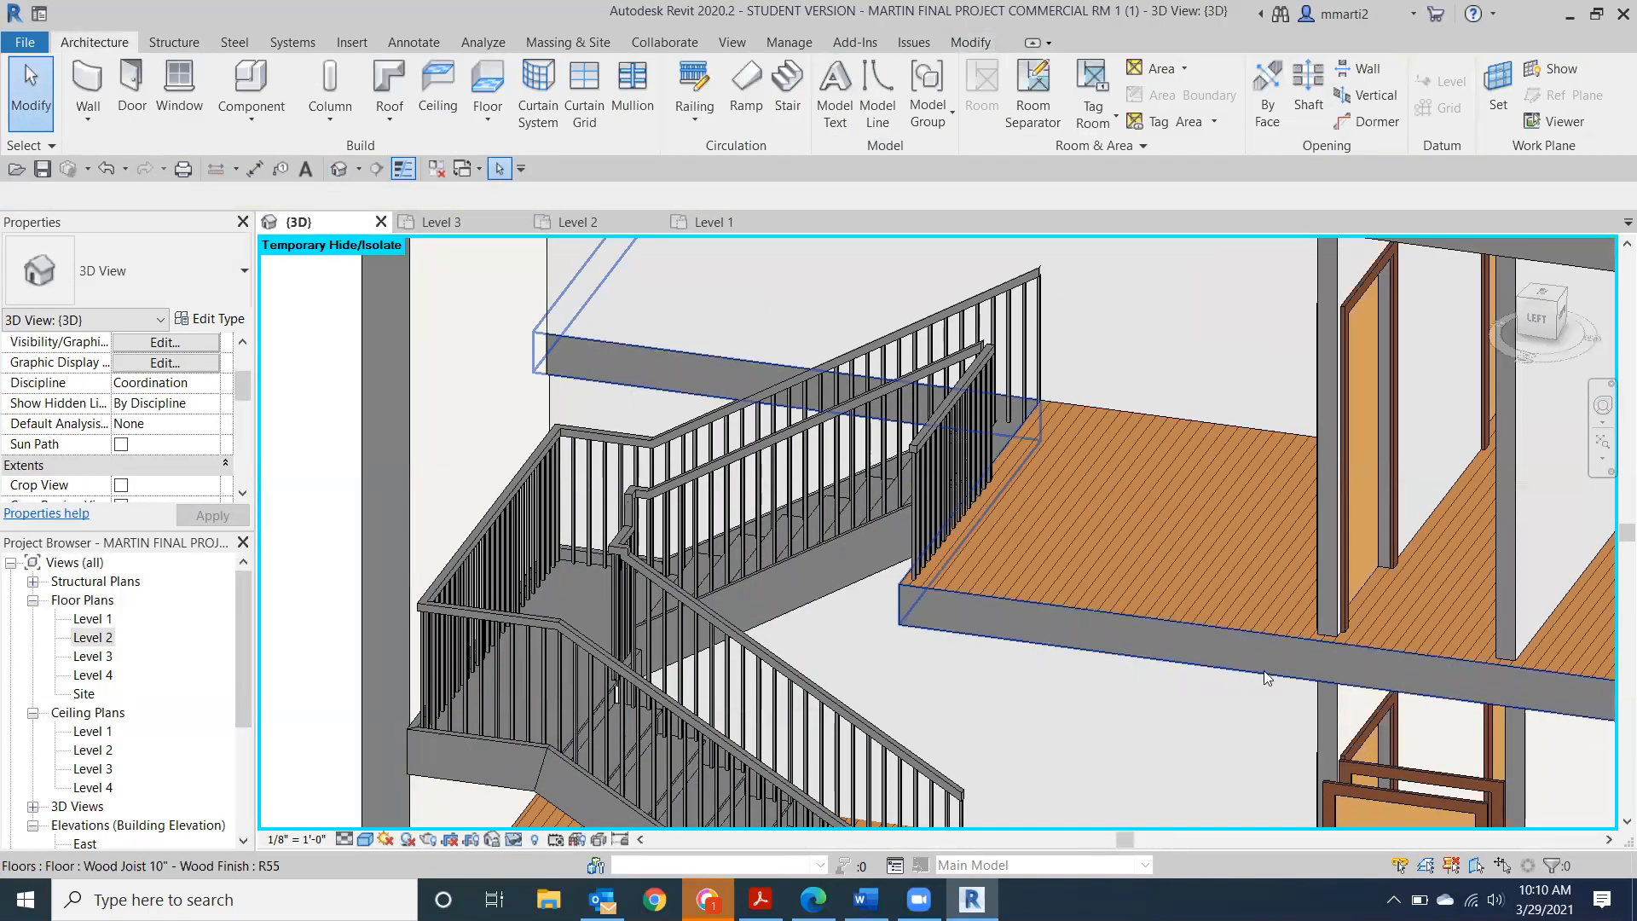
{"action": "scroll", "coordinate": [1003, 433], "scroll_direction": "up", "scroll_amount": 5}
{"action": "scroll", "coordinate": [1528, 402], "scroll_direction": "down", "scroll_amount": 3}
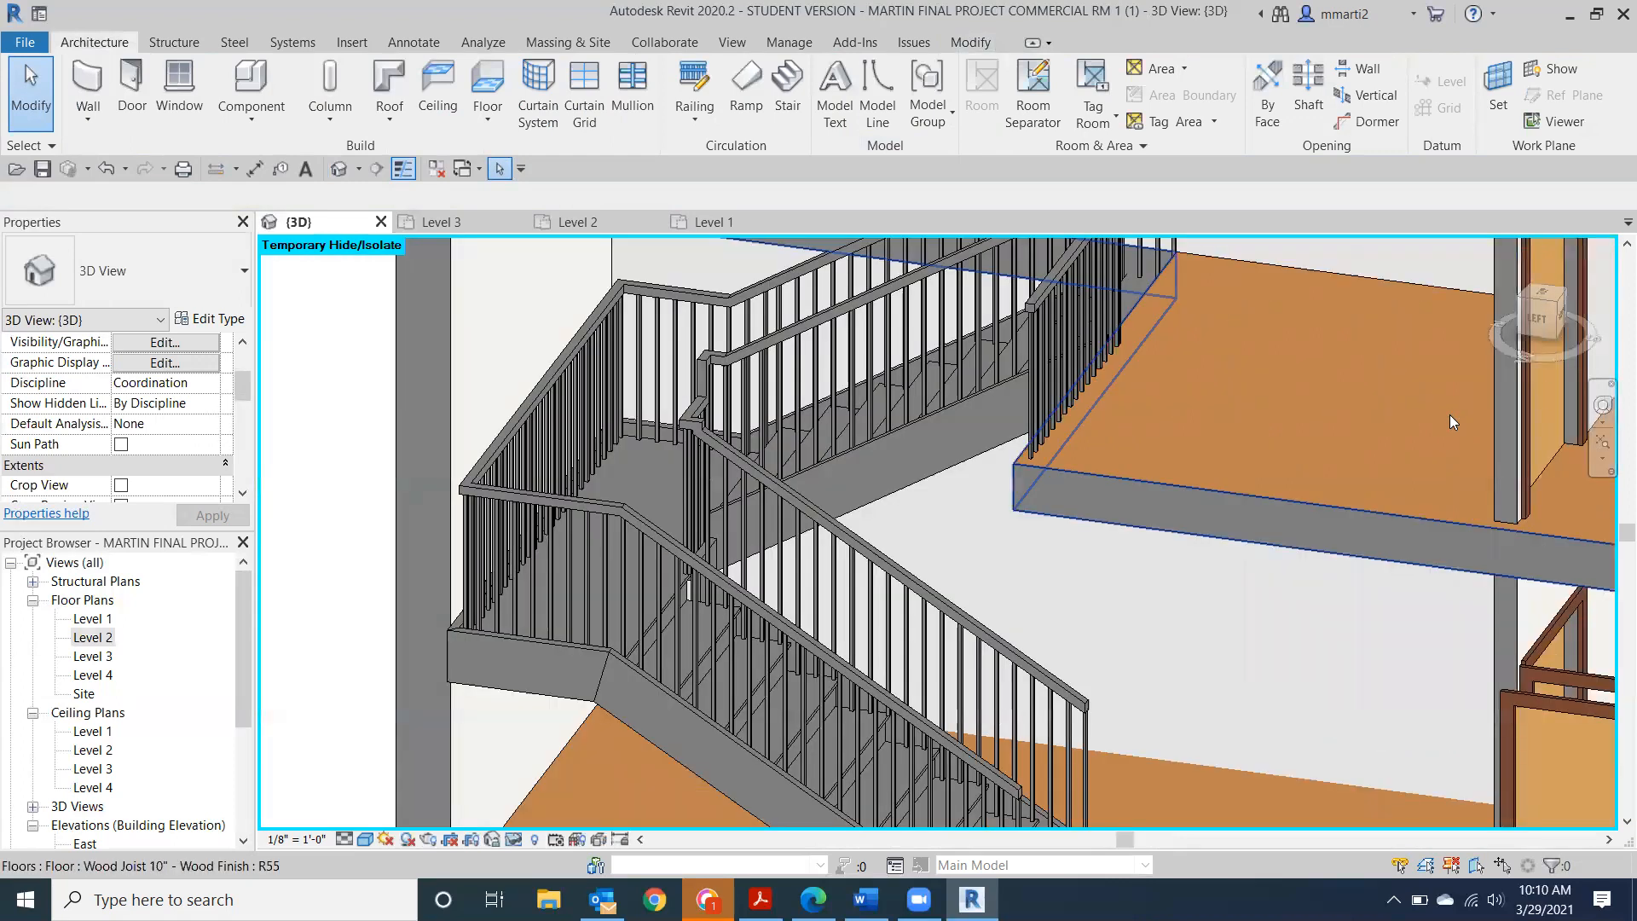
{"action": "left_click", "coordinate": [1540, 335]}
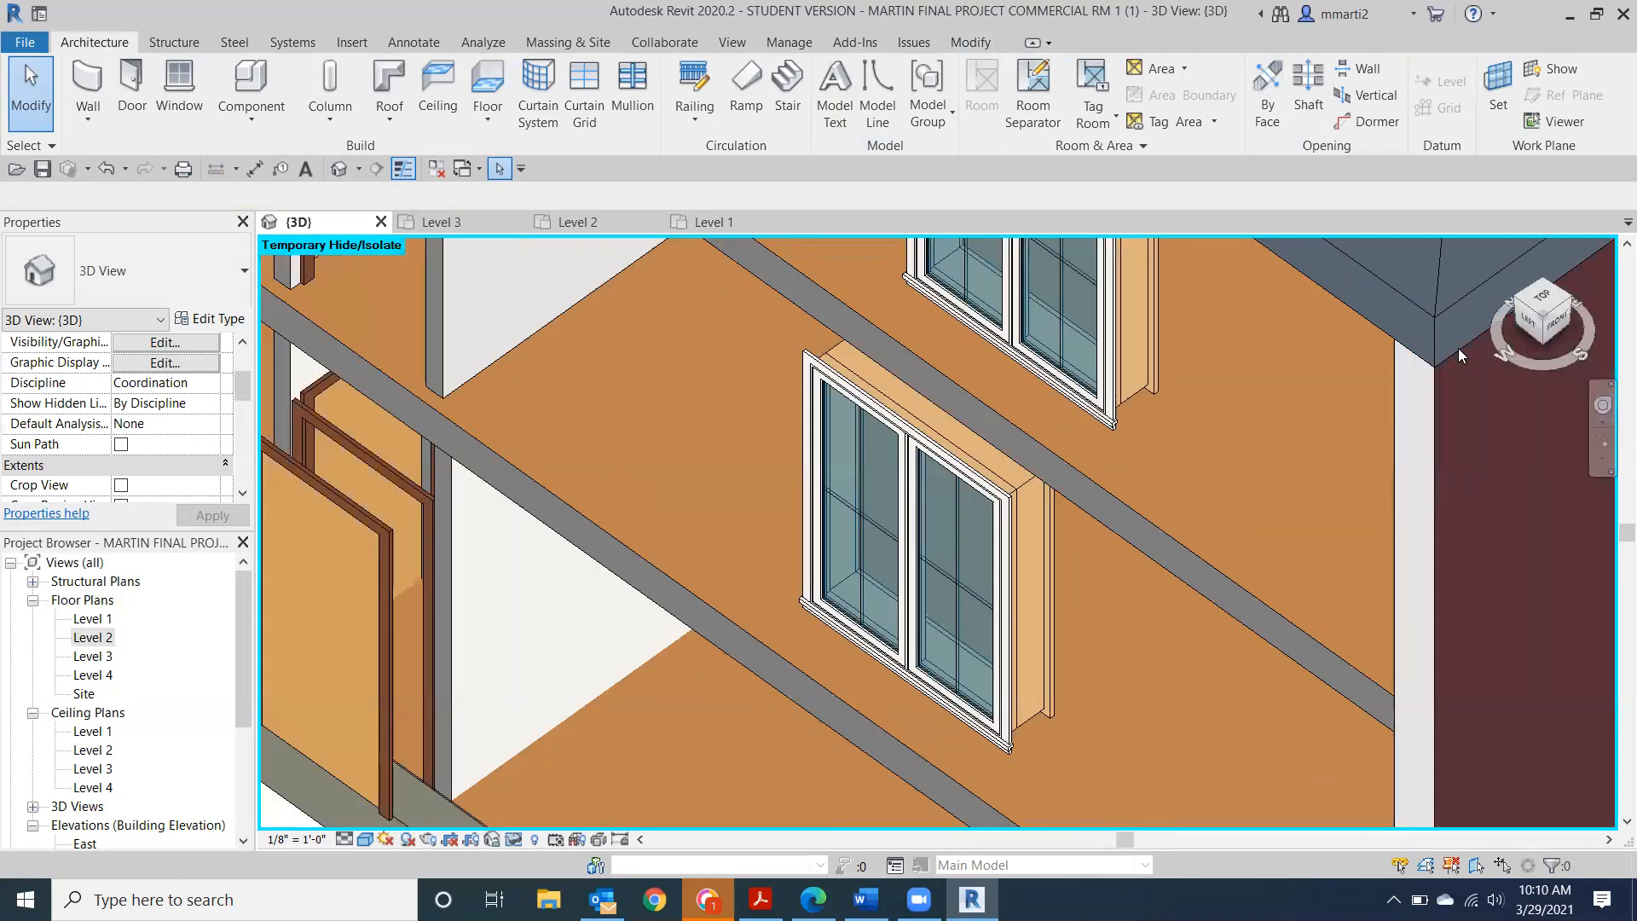
{"action": "middle_click_drag", "start_coordinate": [840, 507], "coordinate": [1453, 751]}
{"action": "scroll", "coordinate": [1449, 746], "scroll_direction": "down", "scroll_amount": 3}
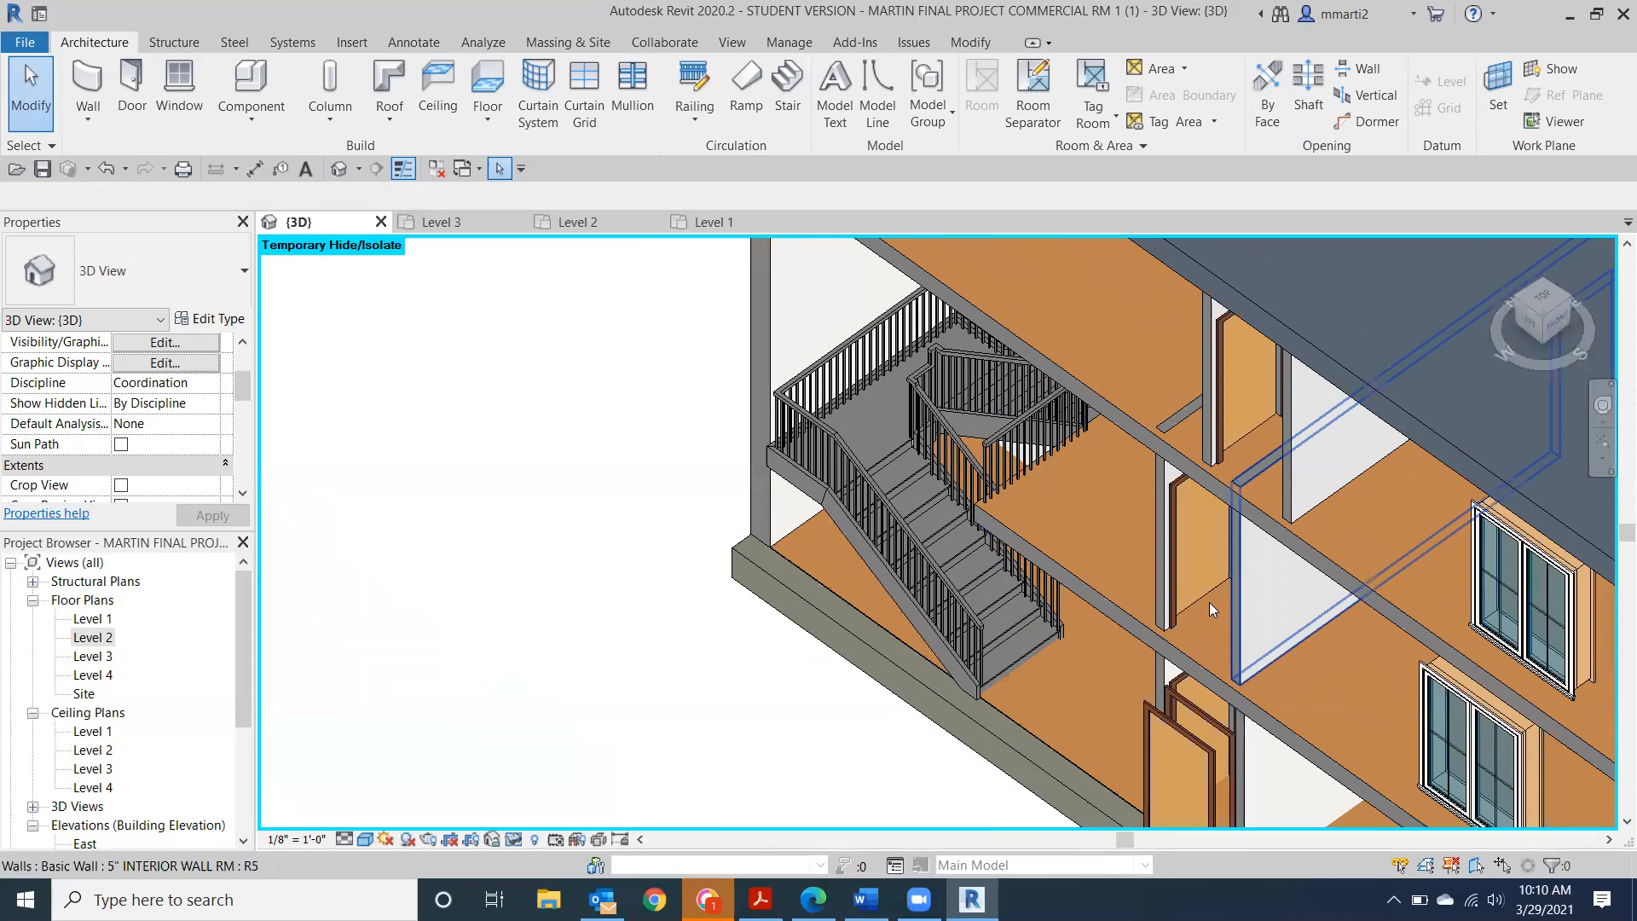
{"action": "scroll", "coordinate": [1125, 455], "scroll_direction": "up", "scroll_amount": 3}
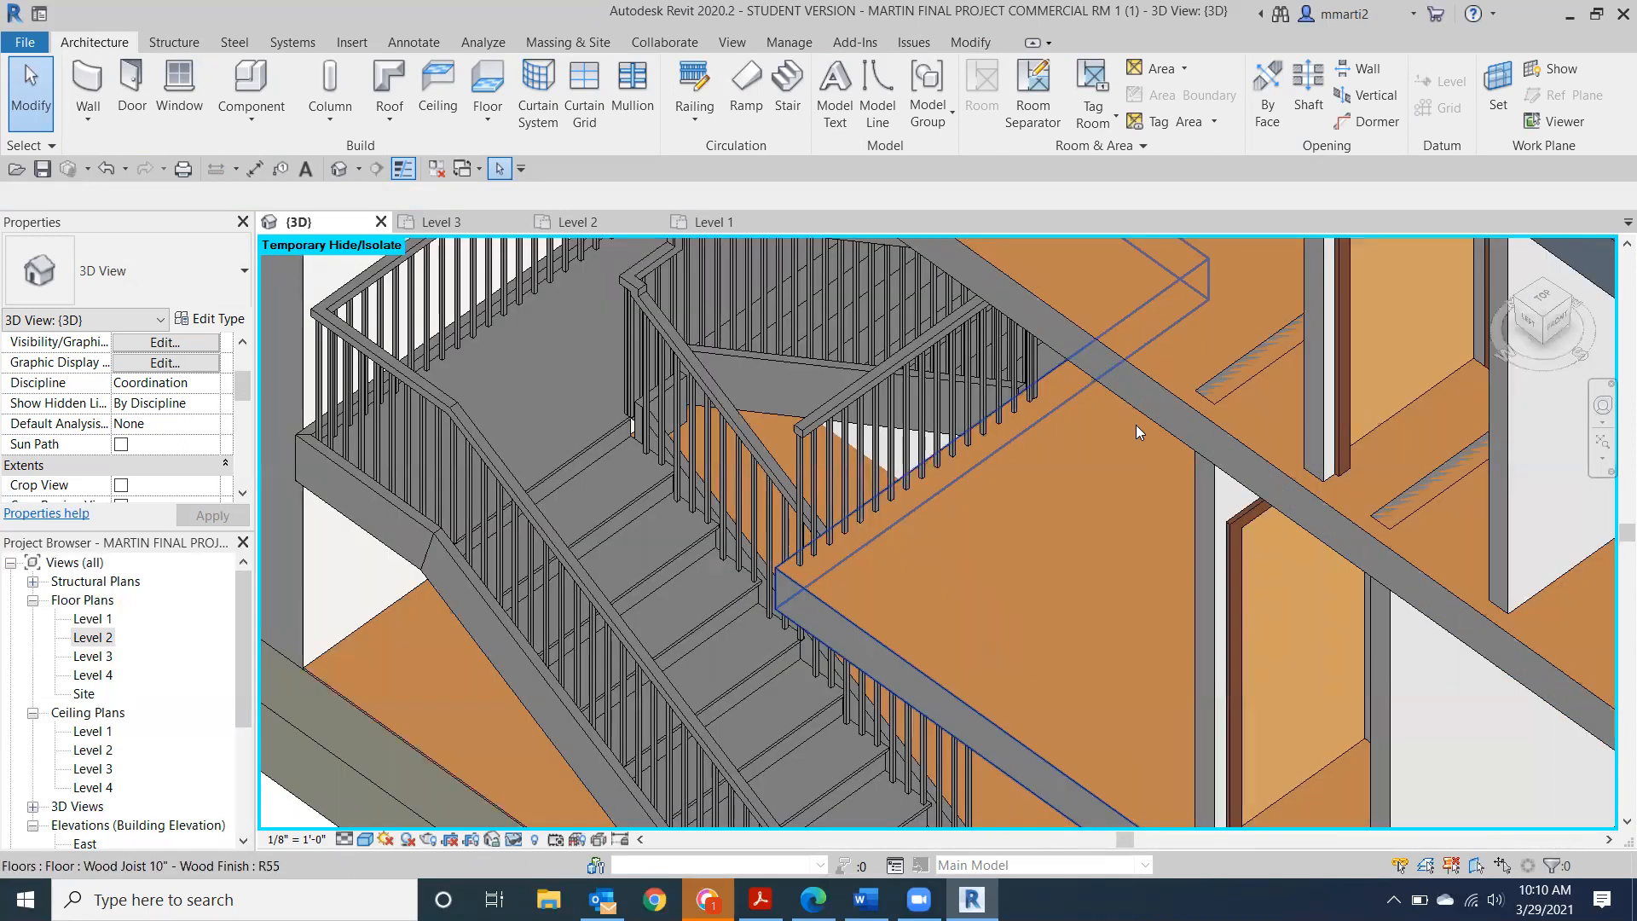
{"action": "left_click", "coordinate": [1144, 374]}
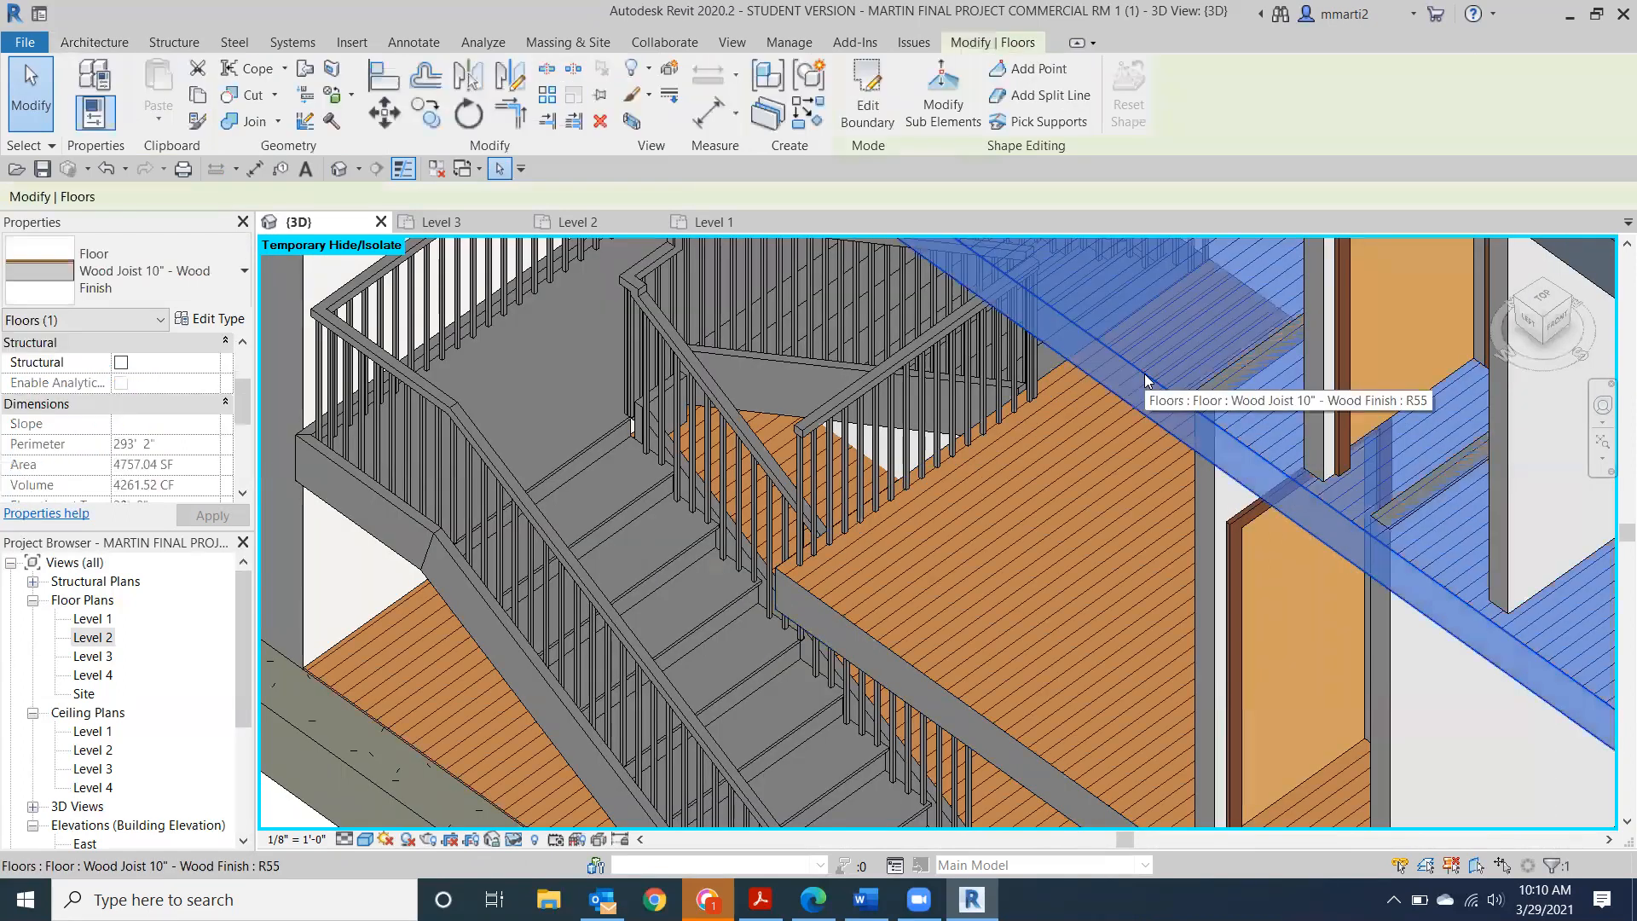
{"action": "left_click", "coordinate": [517, 839]}
{"action": "left_click", "coordinate": [559, 784]}
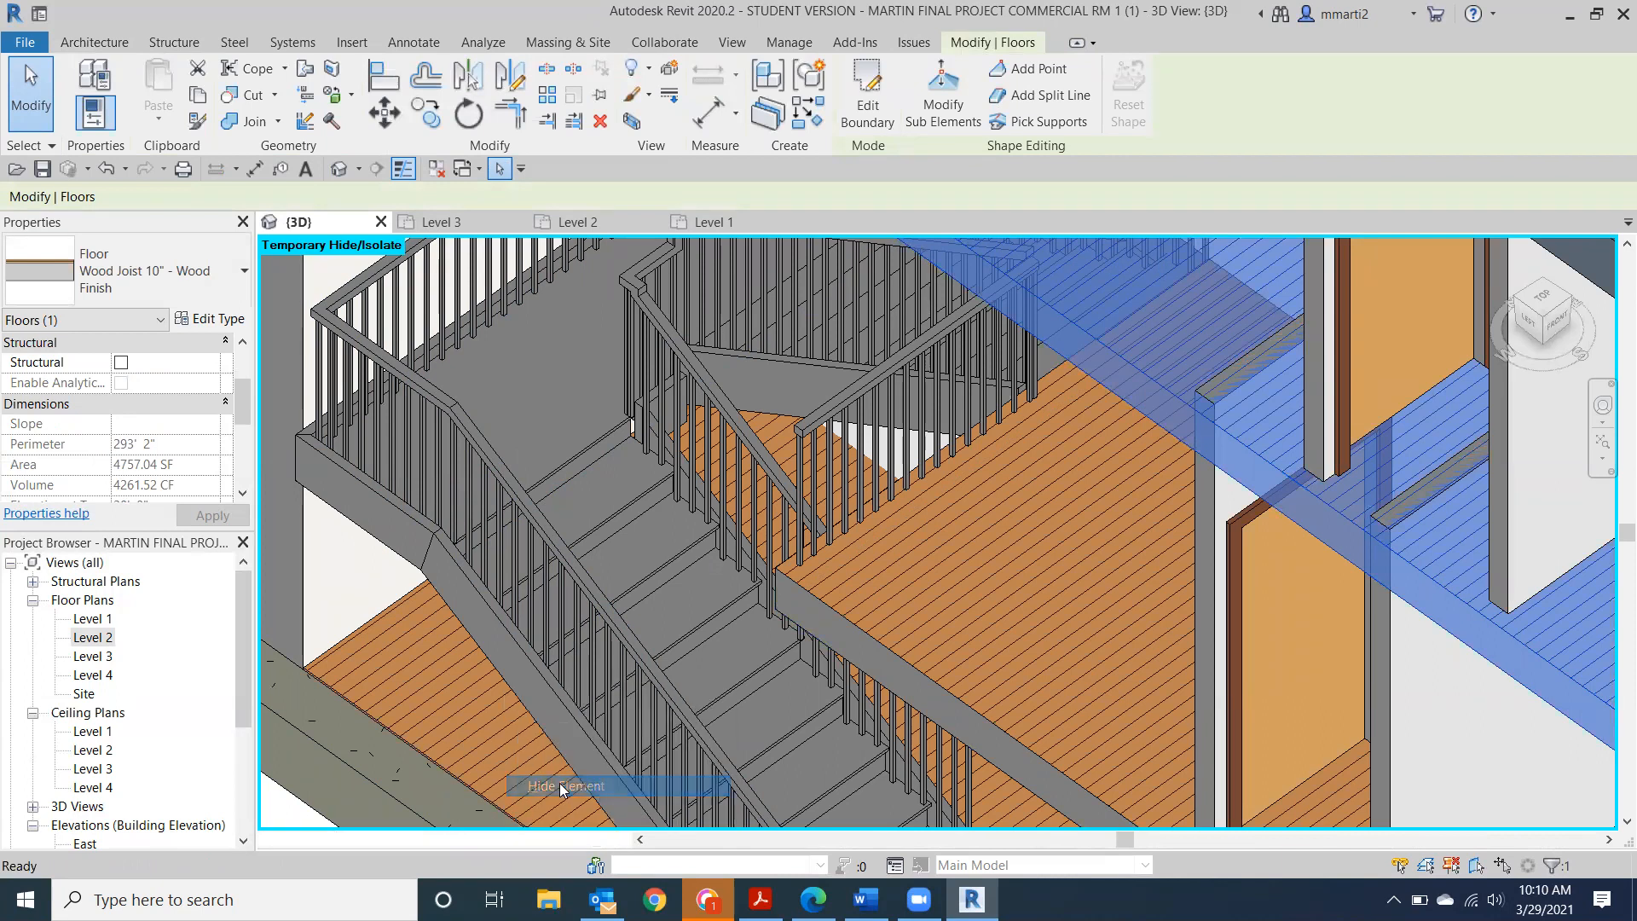
Set the new guard railing's base level to Level 1.
{"action": "scroll", "coordinate": [856, 510], "scroll_direction": "down", "scroll_amount": 2}
{"action": "scroll", "coordinate": [857, 510], "scroll_direction": "up", "scroll_amount": 2}
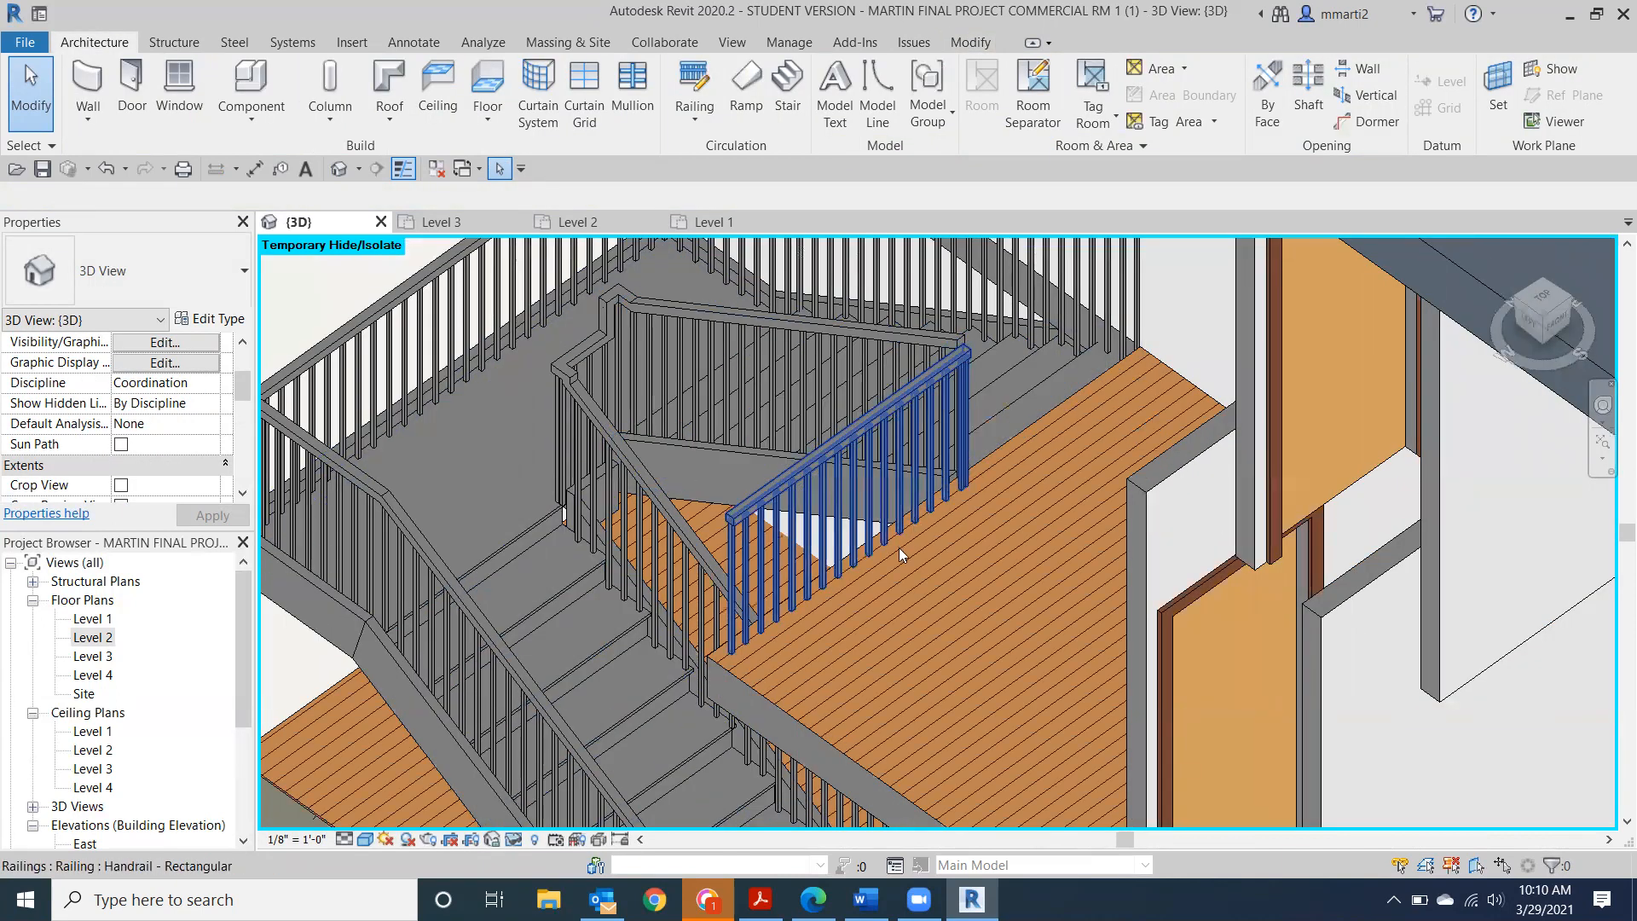
{"action": "scroll", "coordinate": [961, 621], "scroll_direction": "down", "scroll_amount": 2}
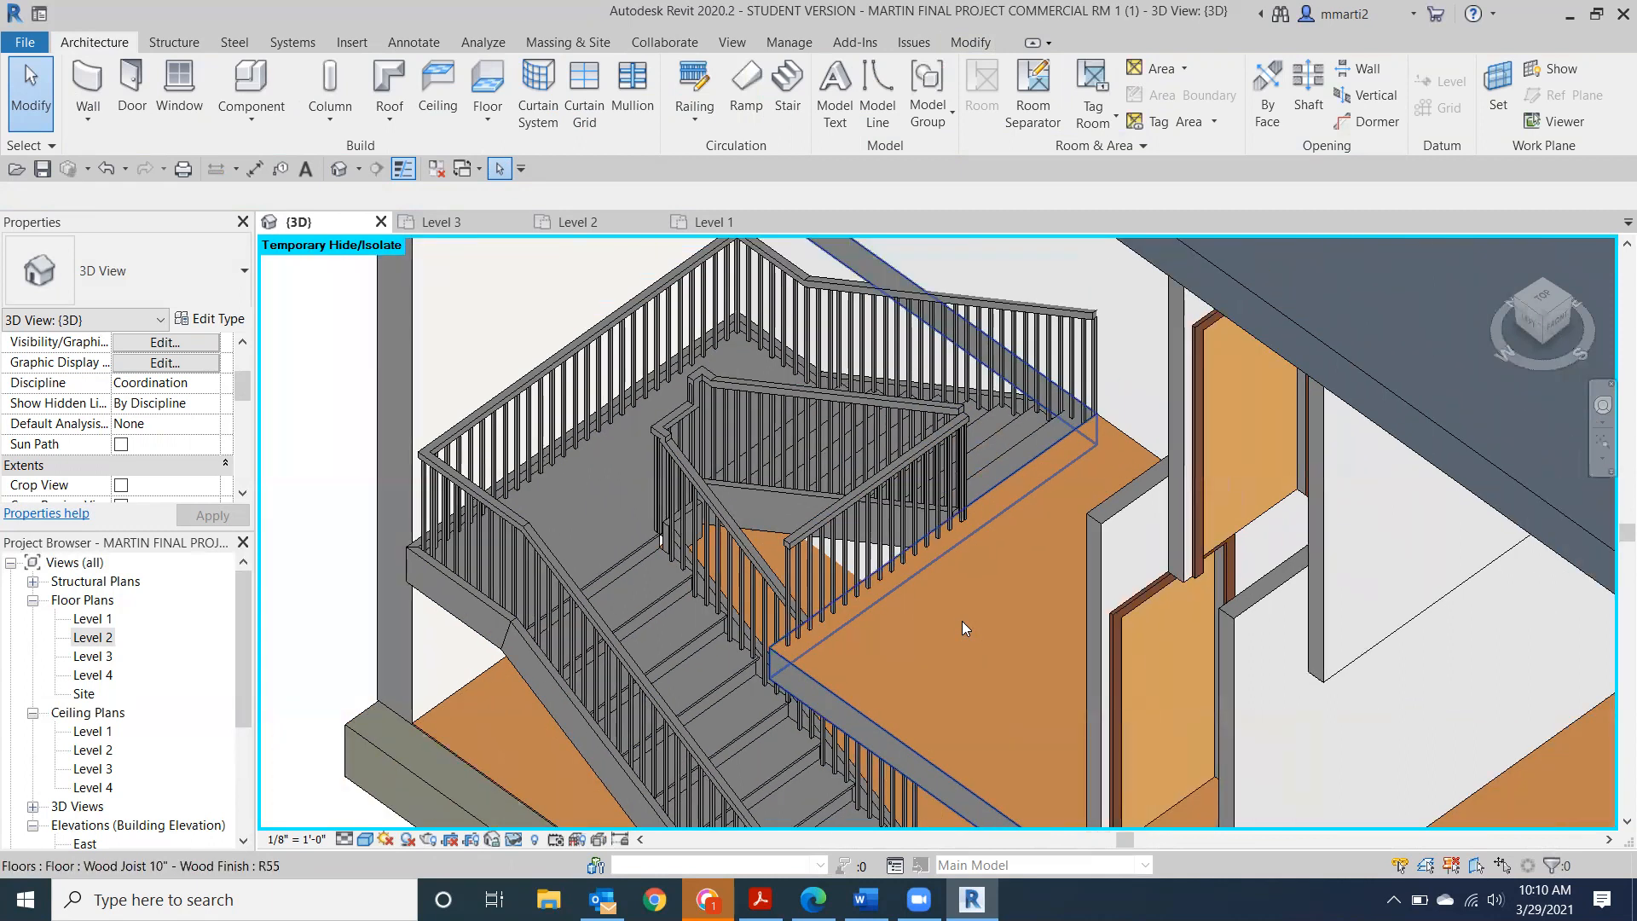
{"action": "left_click", "coordinate": [857, 497]}
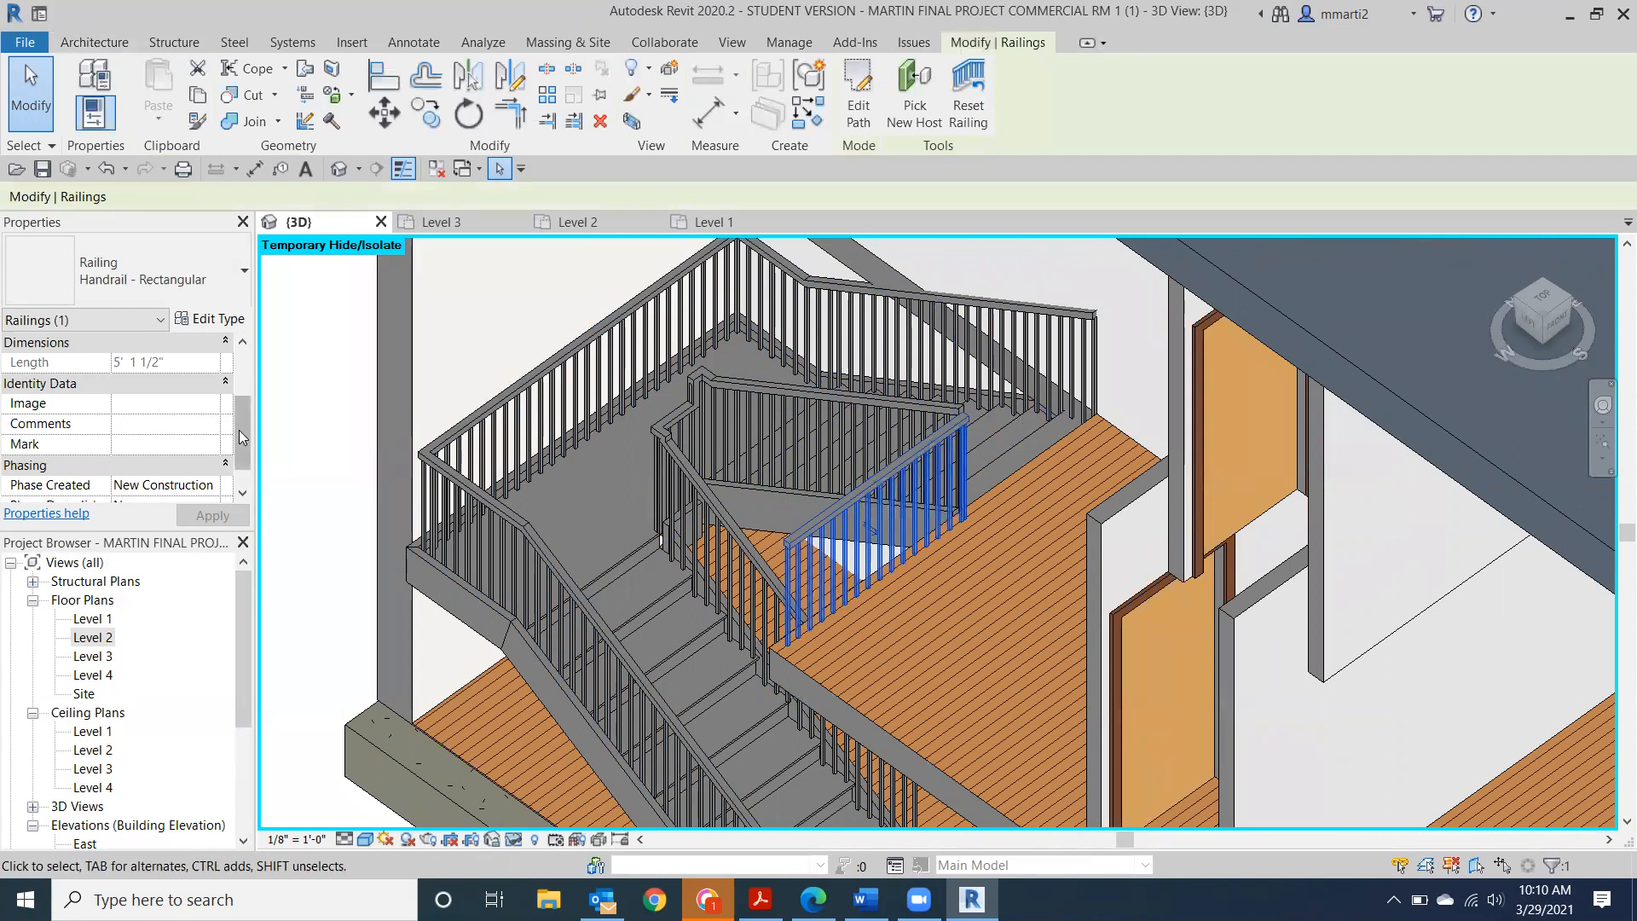
{"action": "left_click_drag", "start_coordinate": [242, 430], "coordinate": [268, 379]}
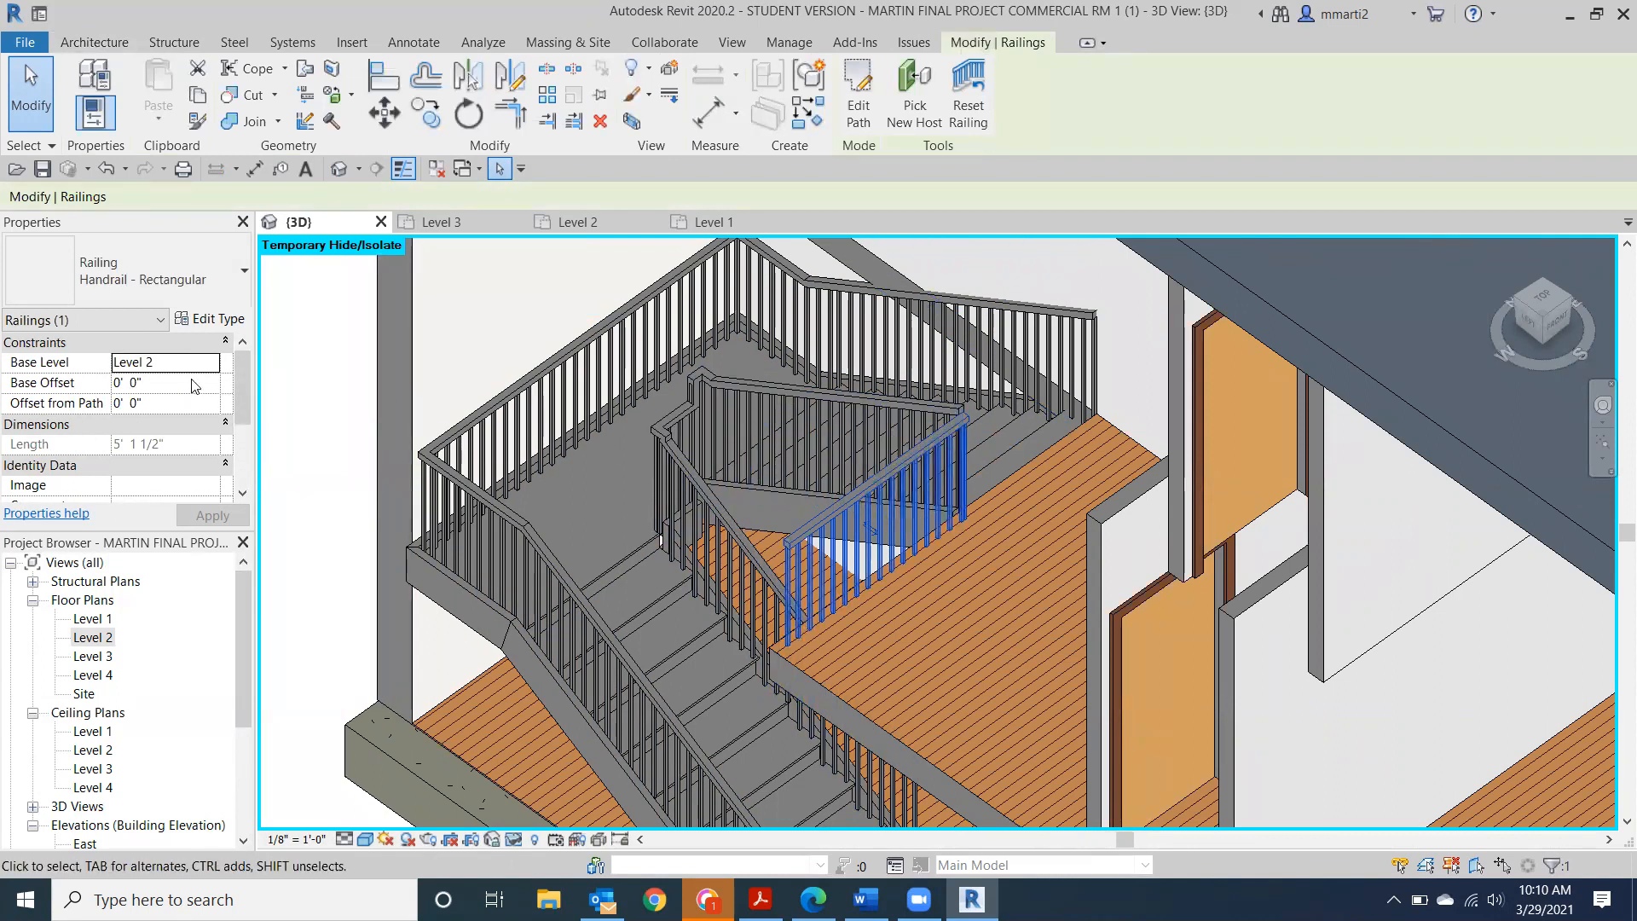
{"action": "left_click", "coordinate": [210, 363]}
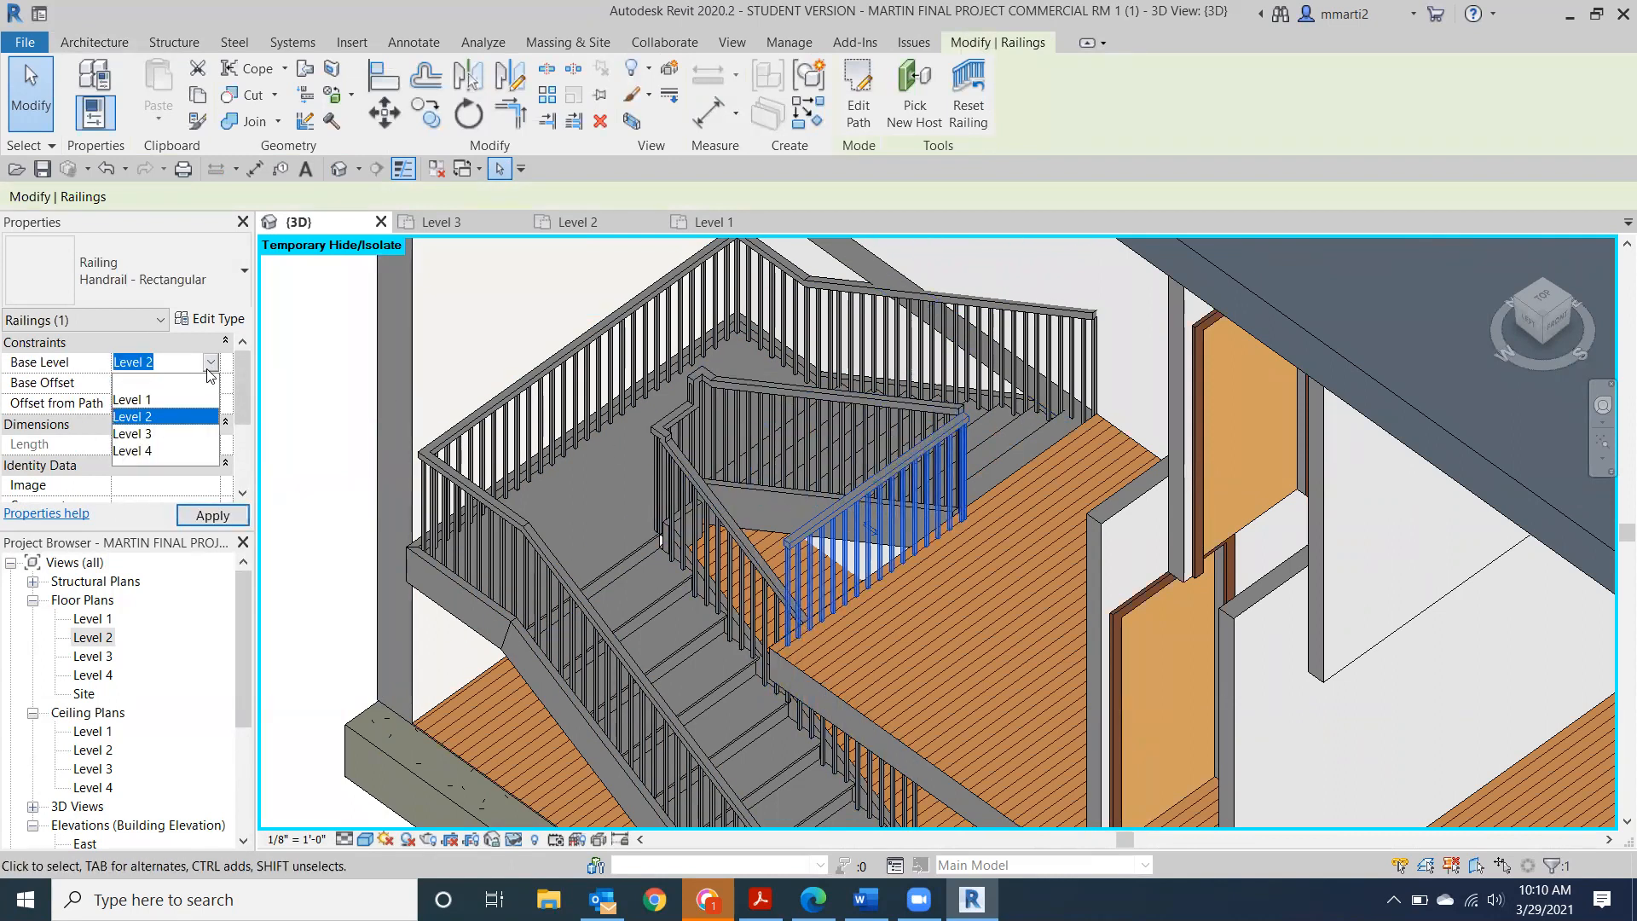
{"action": "left_click", "coordinate": [151, 407]}
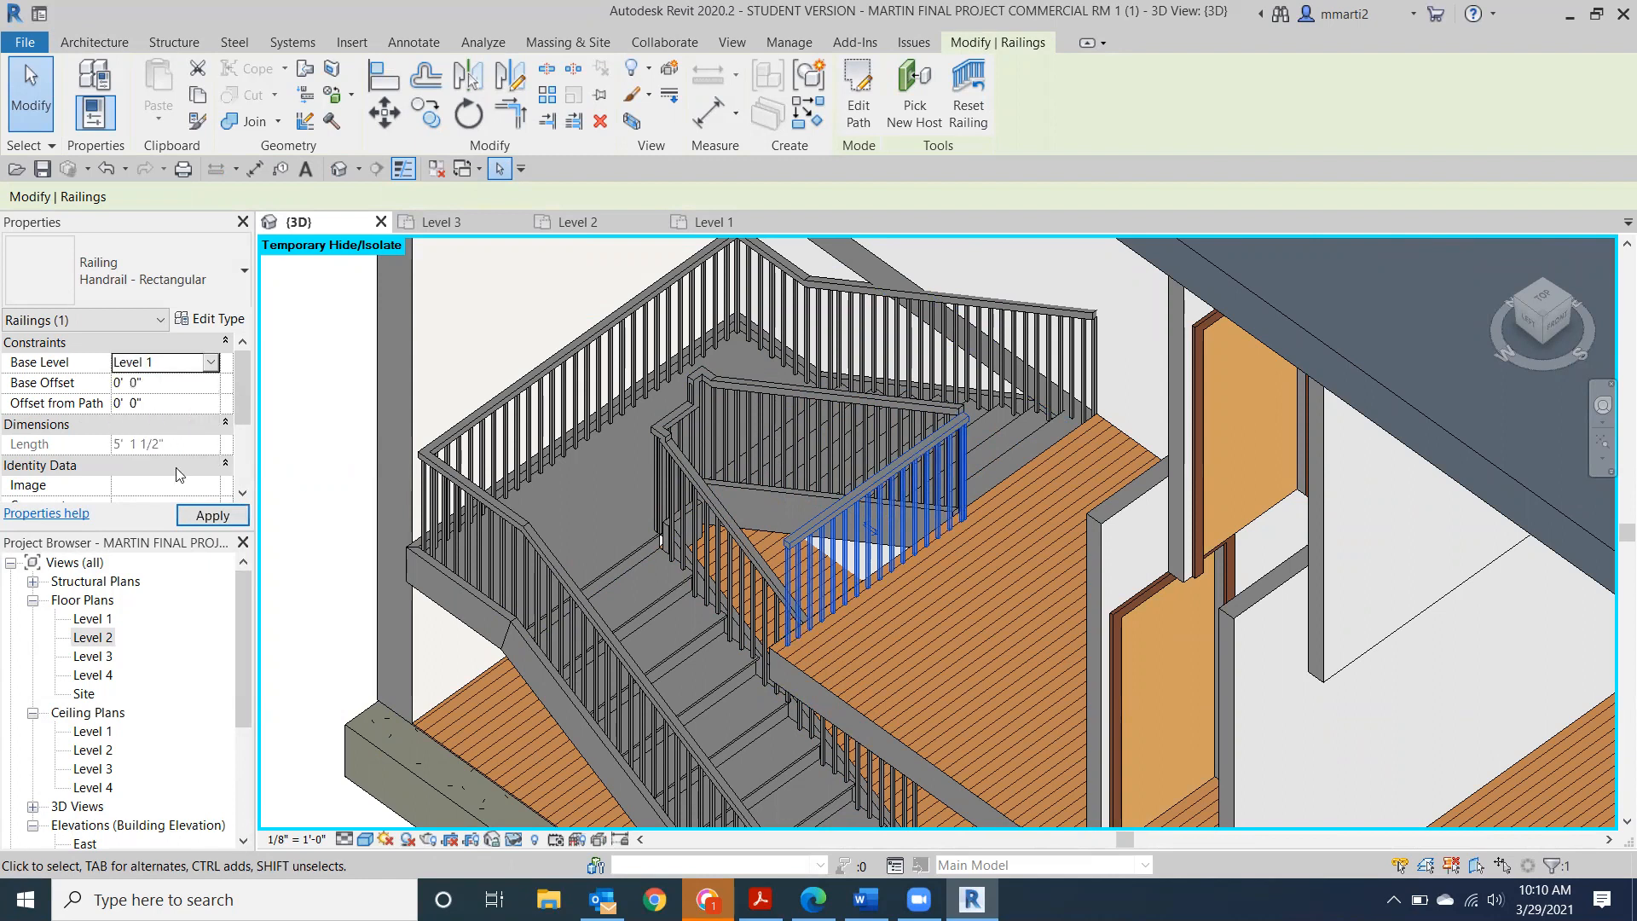
{"action": "left_click", "coordinate": [198, 517]}
{"action": "middle_click_drag", "start_coordinate": [529, 759], "coordinate": [610, 557]}
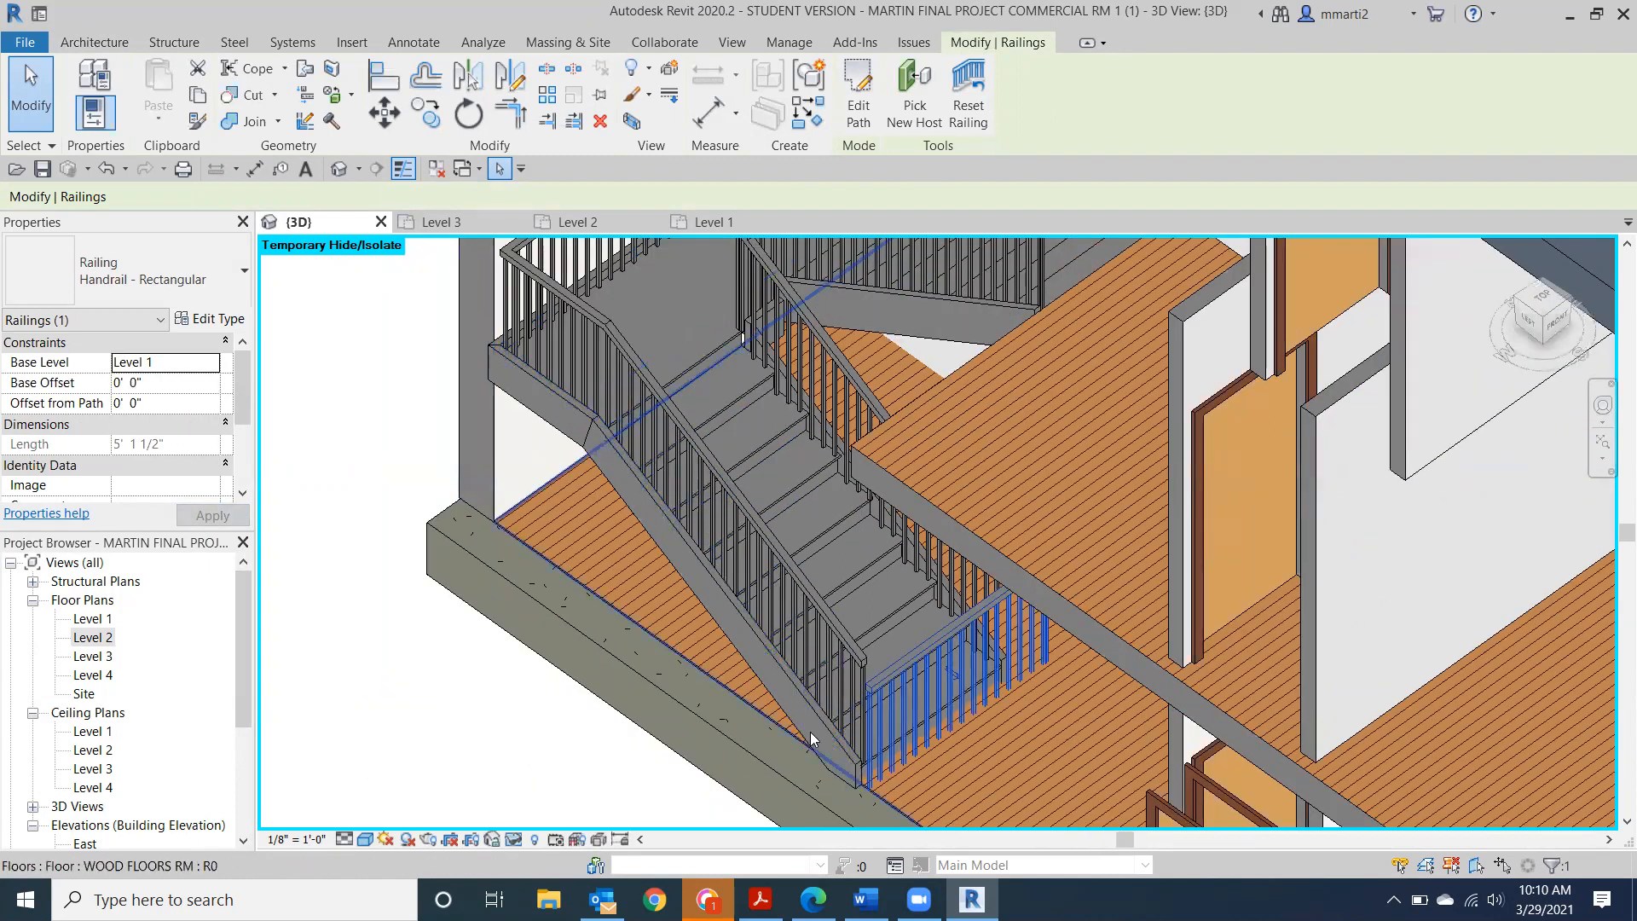
Set the guard railing's base level back to Level 2.
{"action": "left_click", "coordinate": [210, 365]}
{"action": "left_click", "coordinate": [132, 417]}
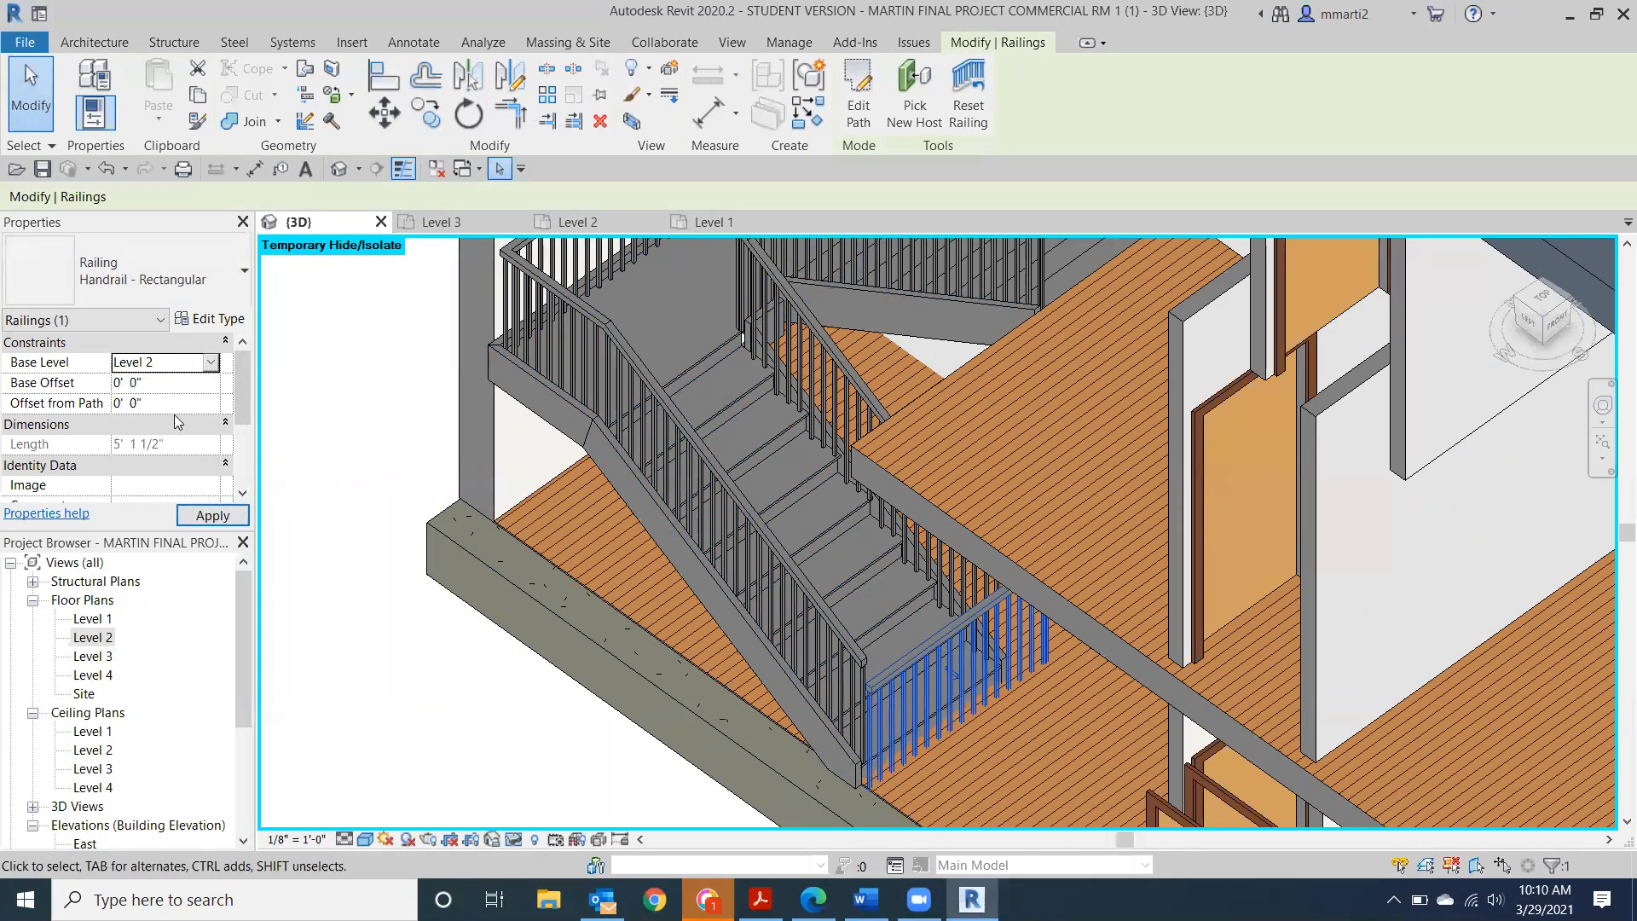
{"action": "left_click", "coordinate": [208, 515]}
{"action": "scroll", "coordinate": [1038, 516], "scroll_direction": "down", "scroll_amount": 3}
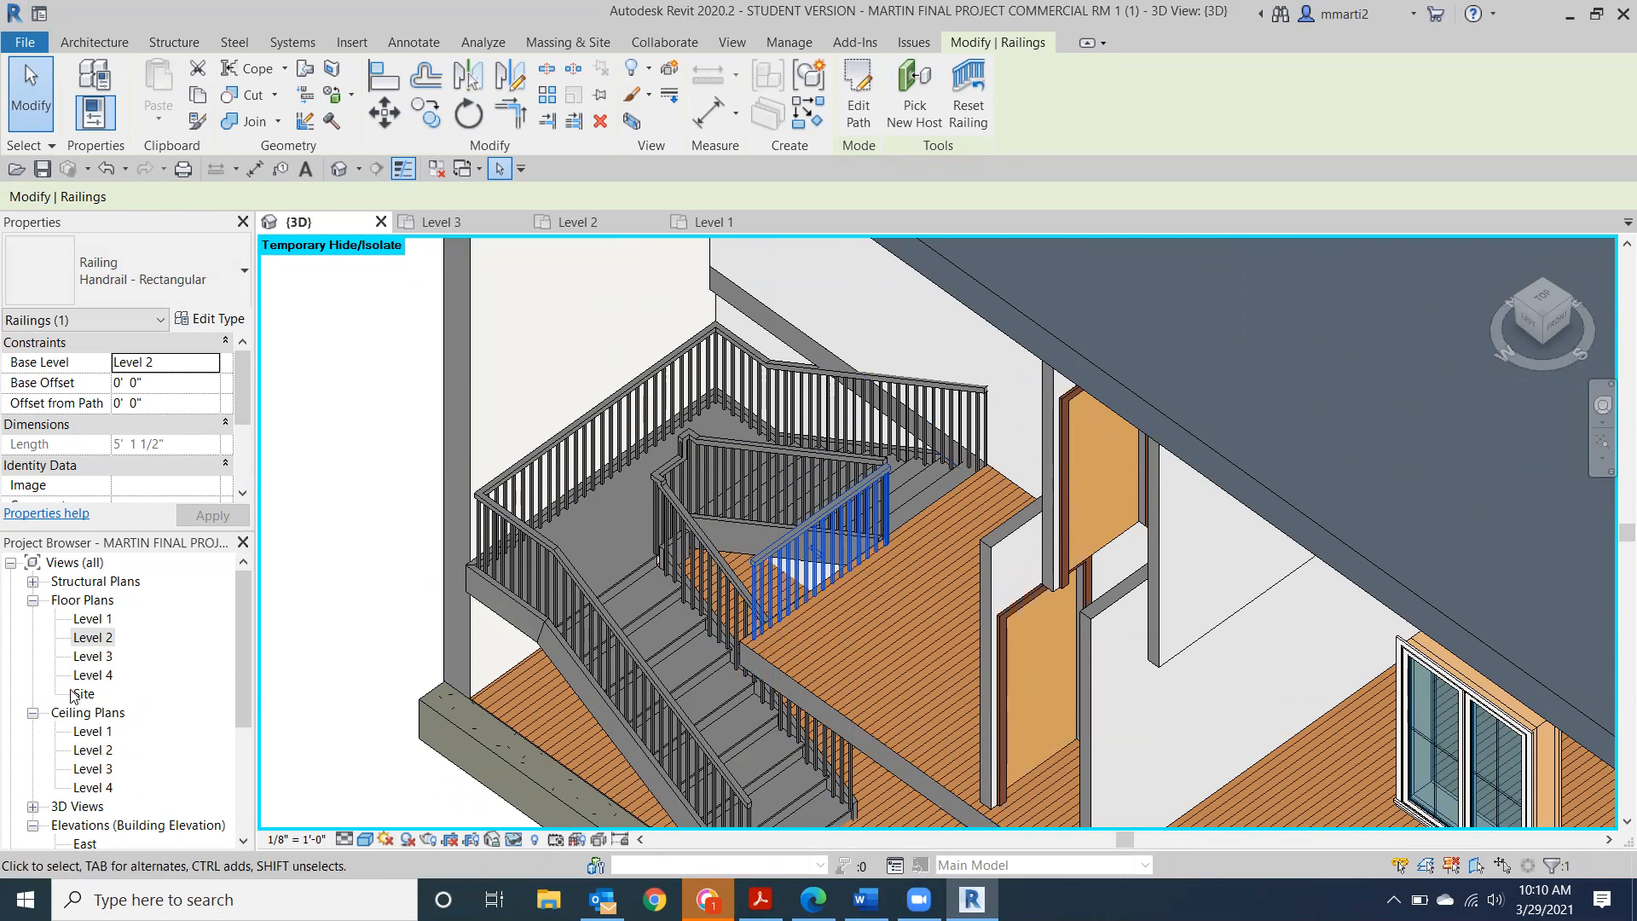
Review the Level 3 floor plan, and examine the Level 2 floor in the rooms beyond the stair.
{"action": "double_click", "coordinate": [90, 661]}
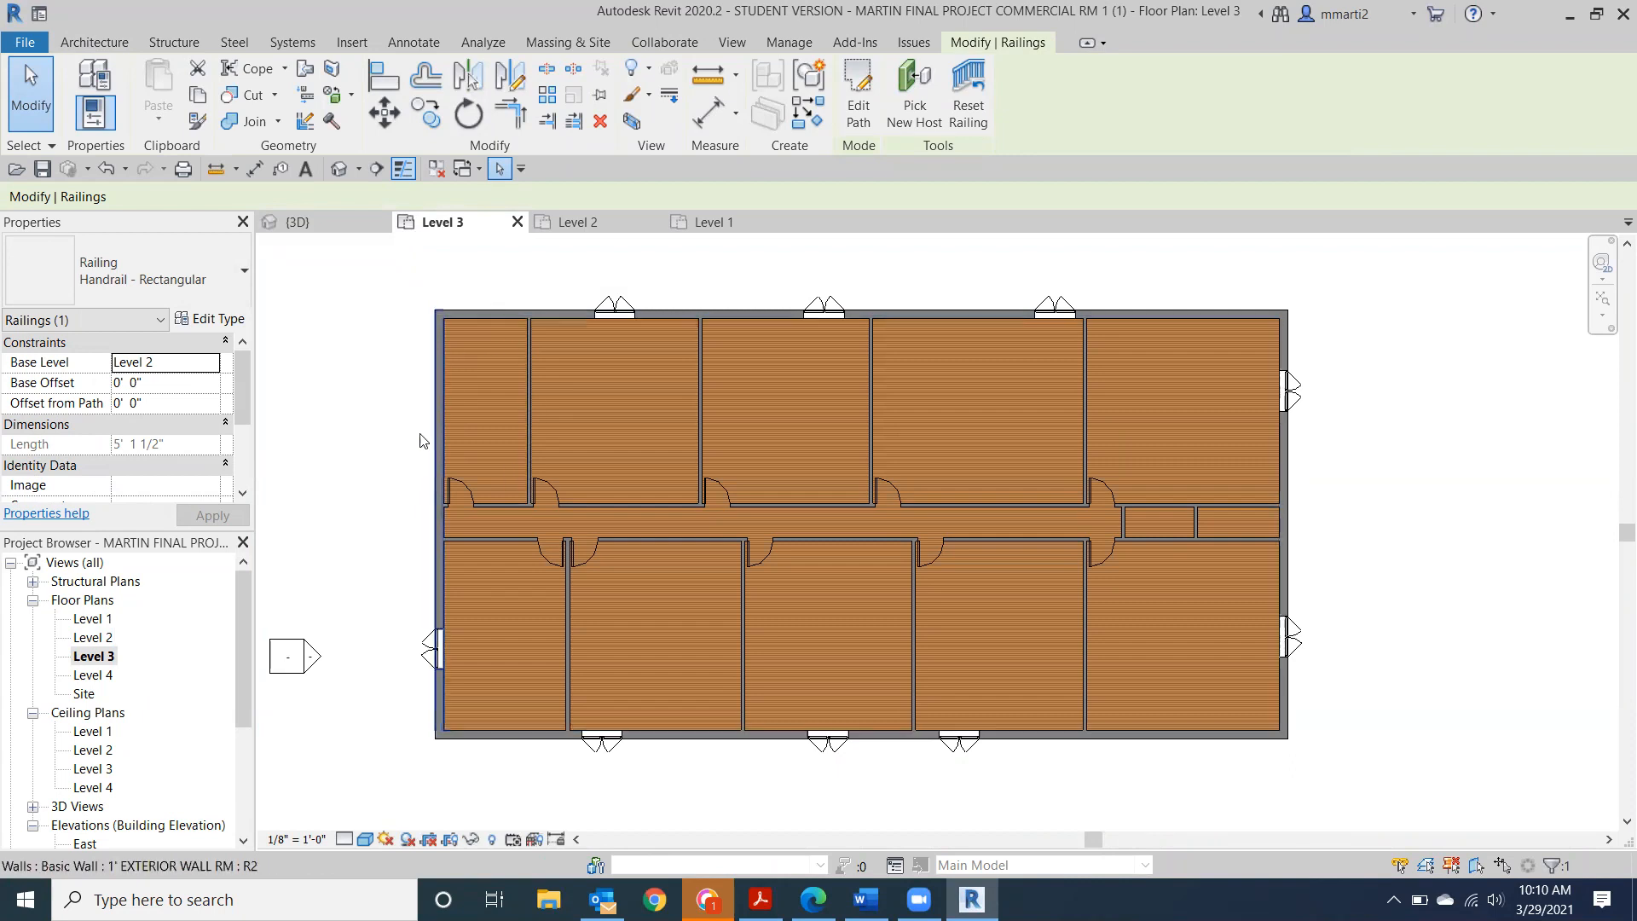
{"action": "left_click", "coordinate": [98, 645]}
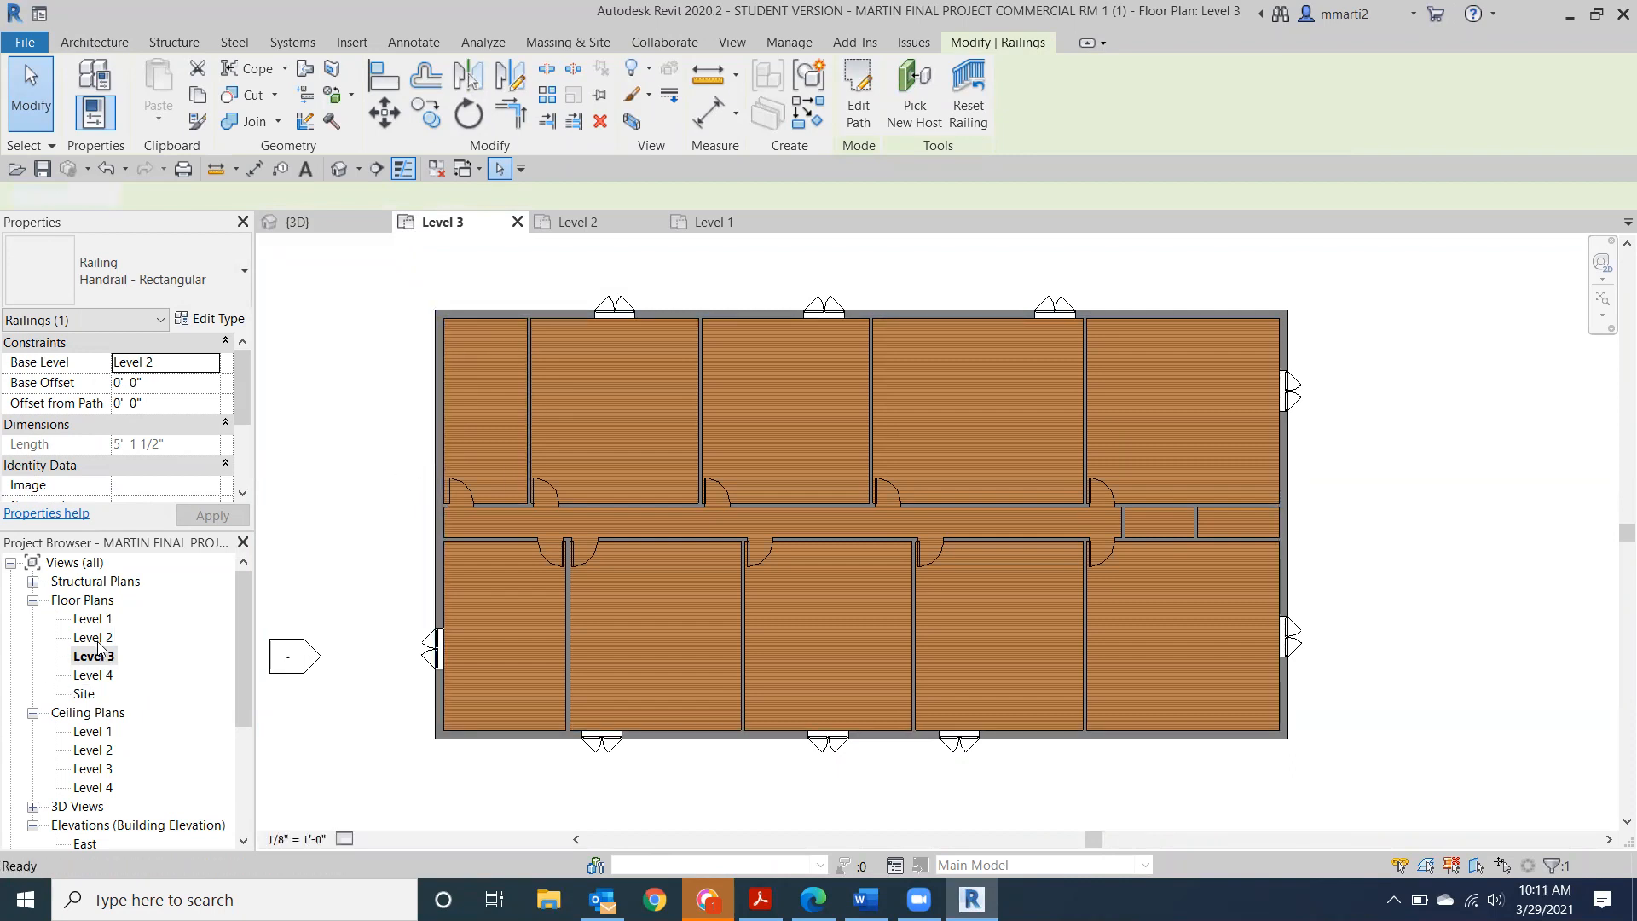
{"action": "double_click", "coordinate": [98, 644]}
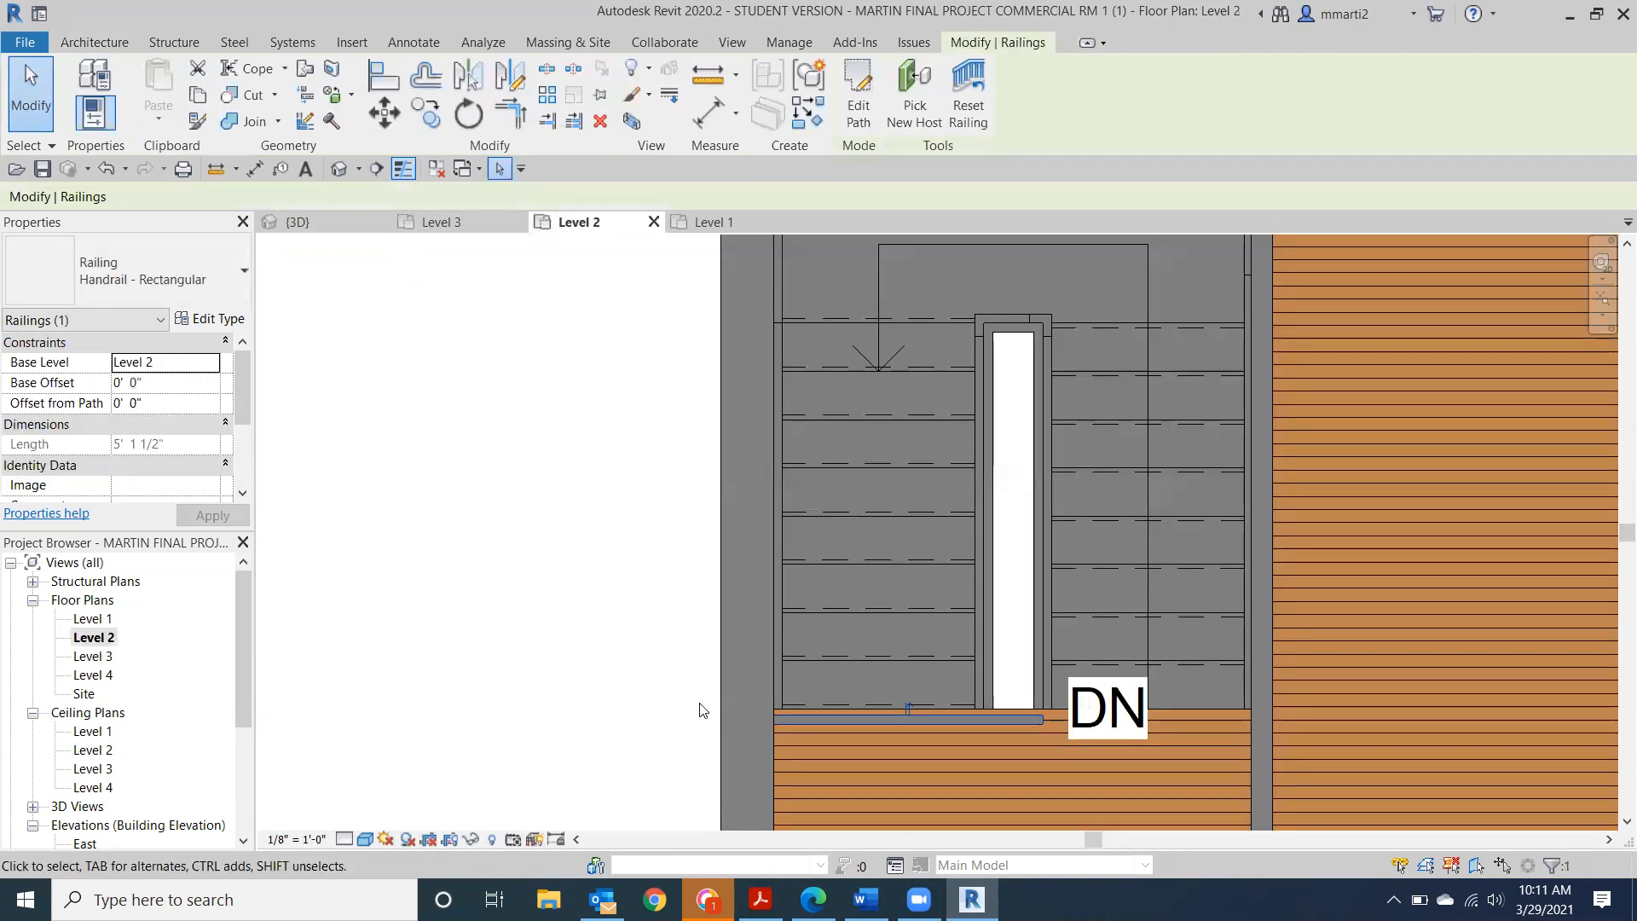
{"action": "scroll", "coordinate": [866, 605], "scroll_direction": "down", "scroll_amount": 3}
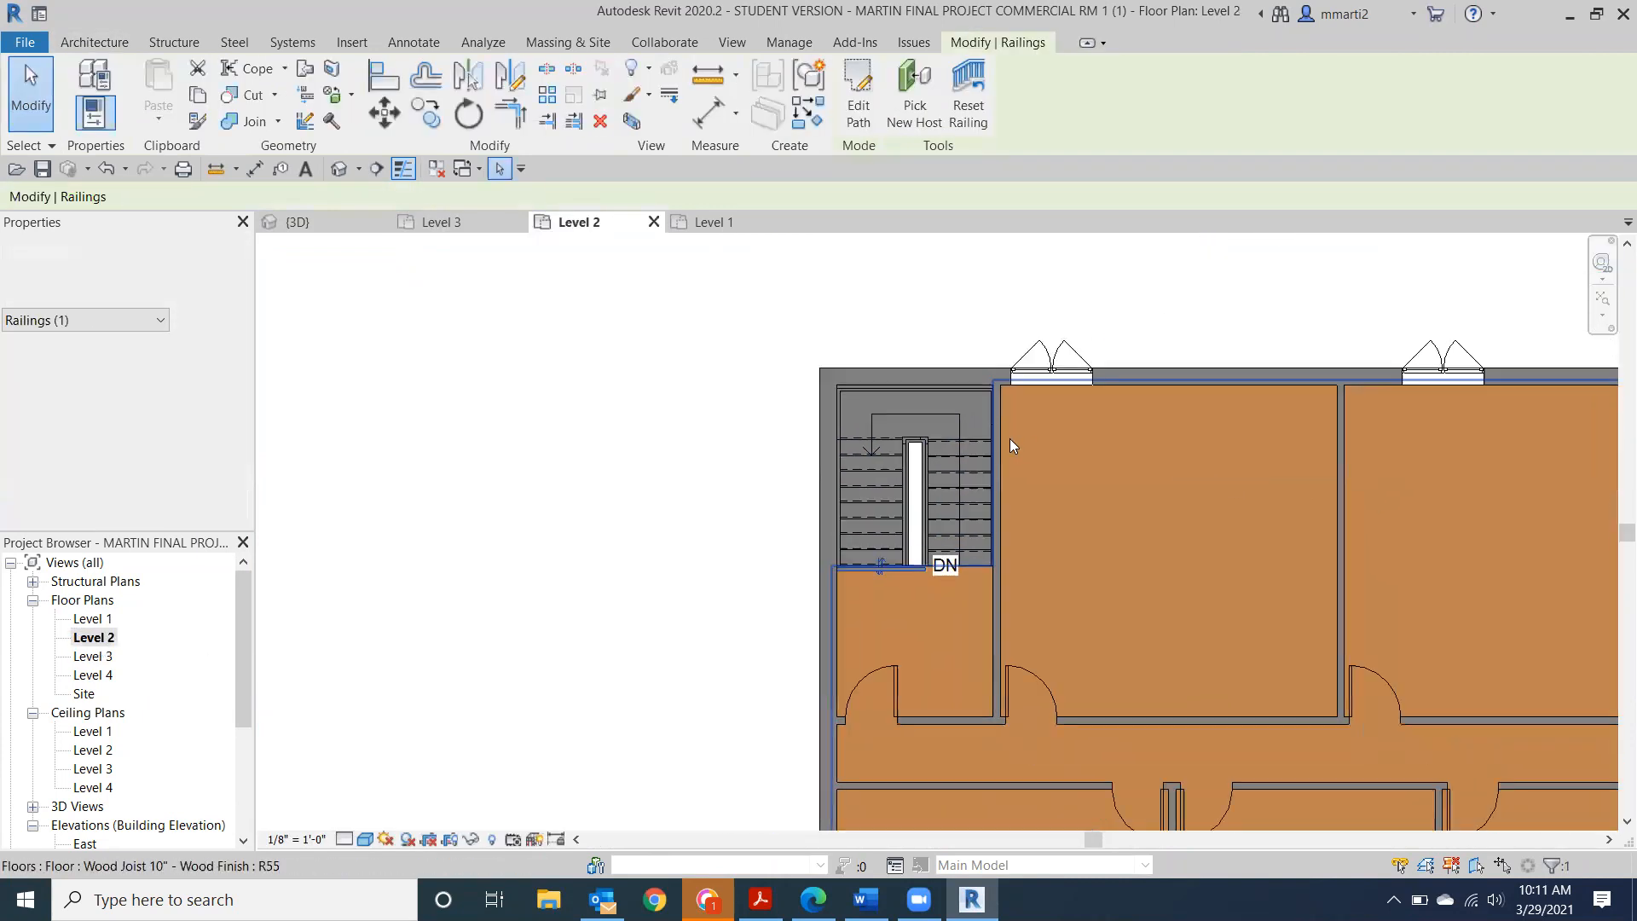
{"action": "scroll", "coordinate": [767, 427], "scroll_direction": "down", "scroll_amount": 2}
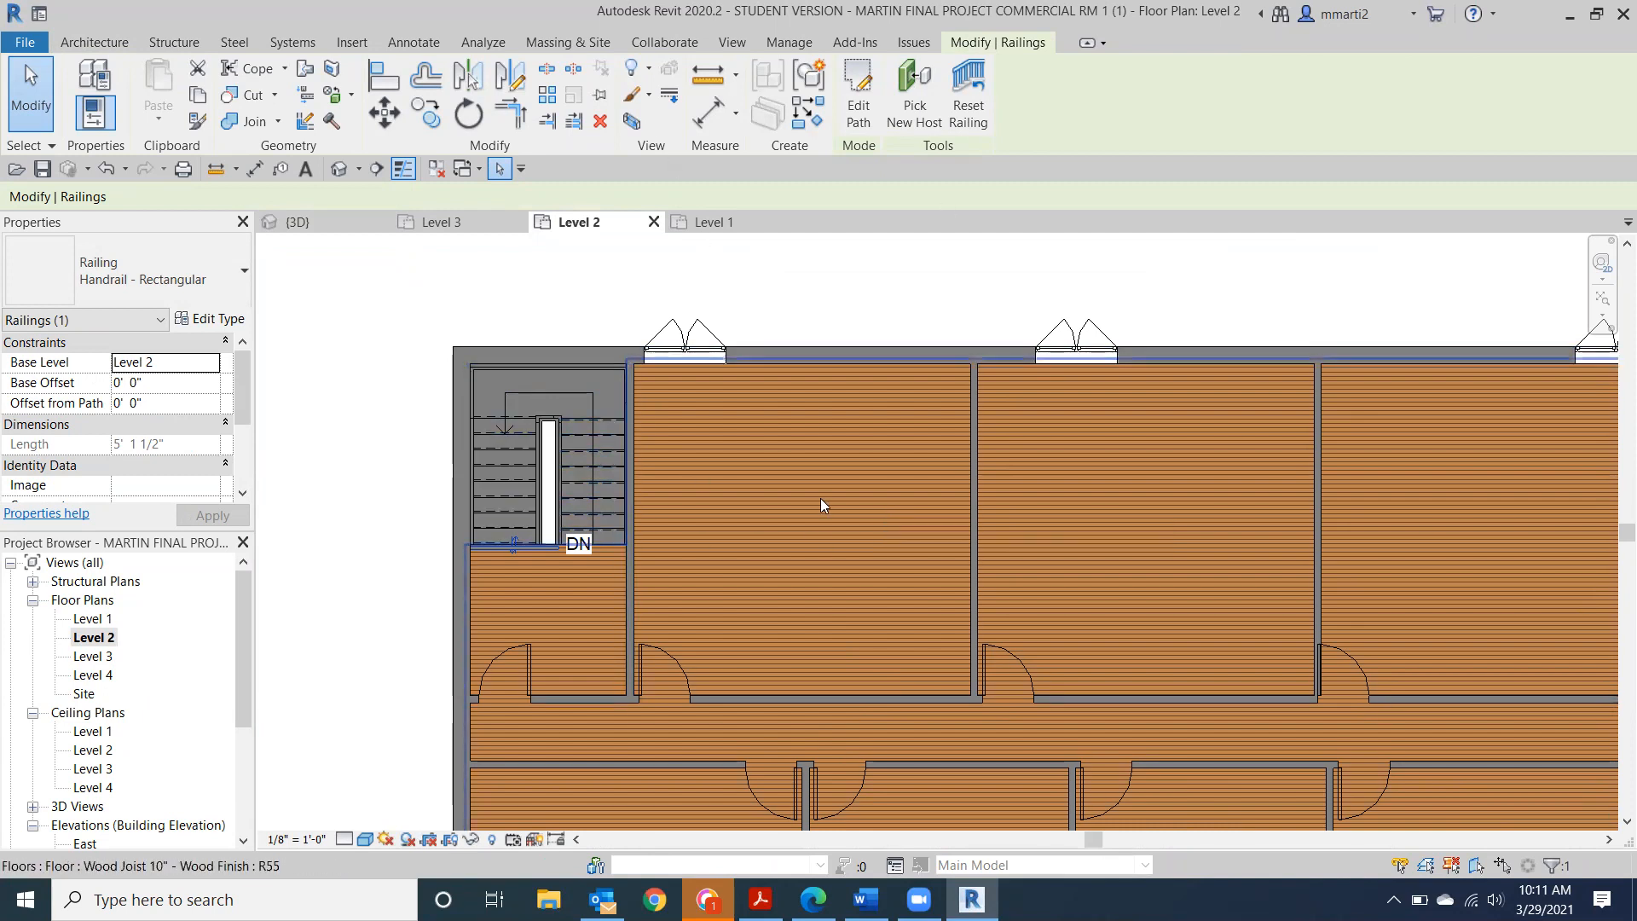
{"action": "middle_click_drag", "start_coordinate": [1381, 624], "coordinate": [632, 554]}
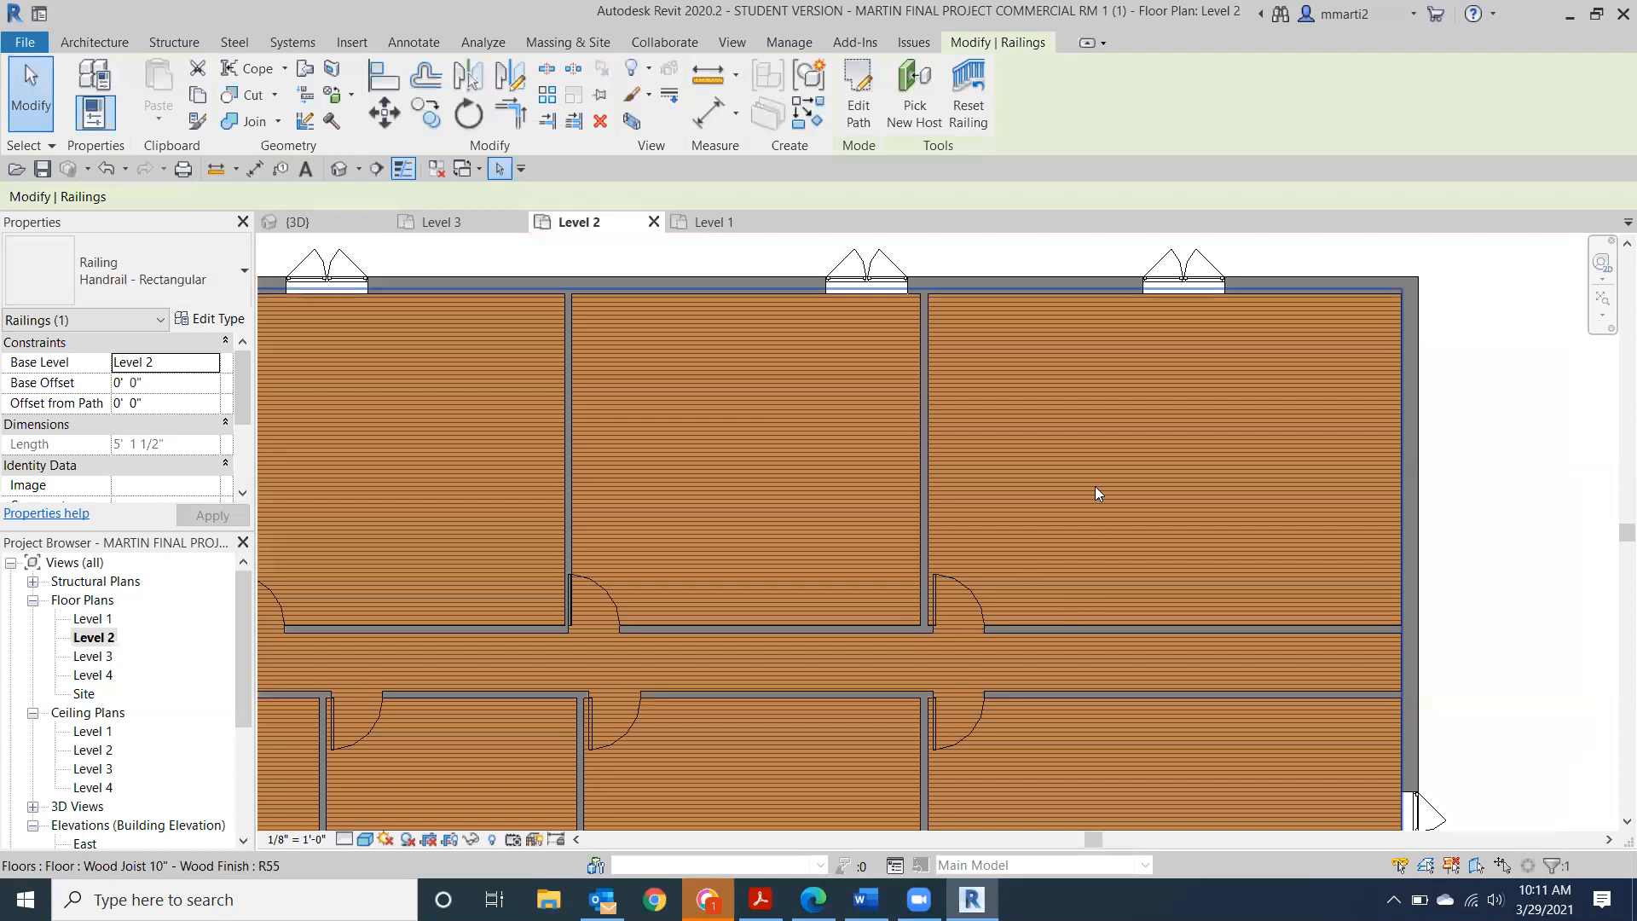
{"action": "left_click", "coordinate": [1095, 488]}
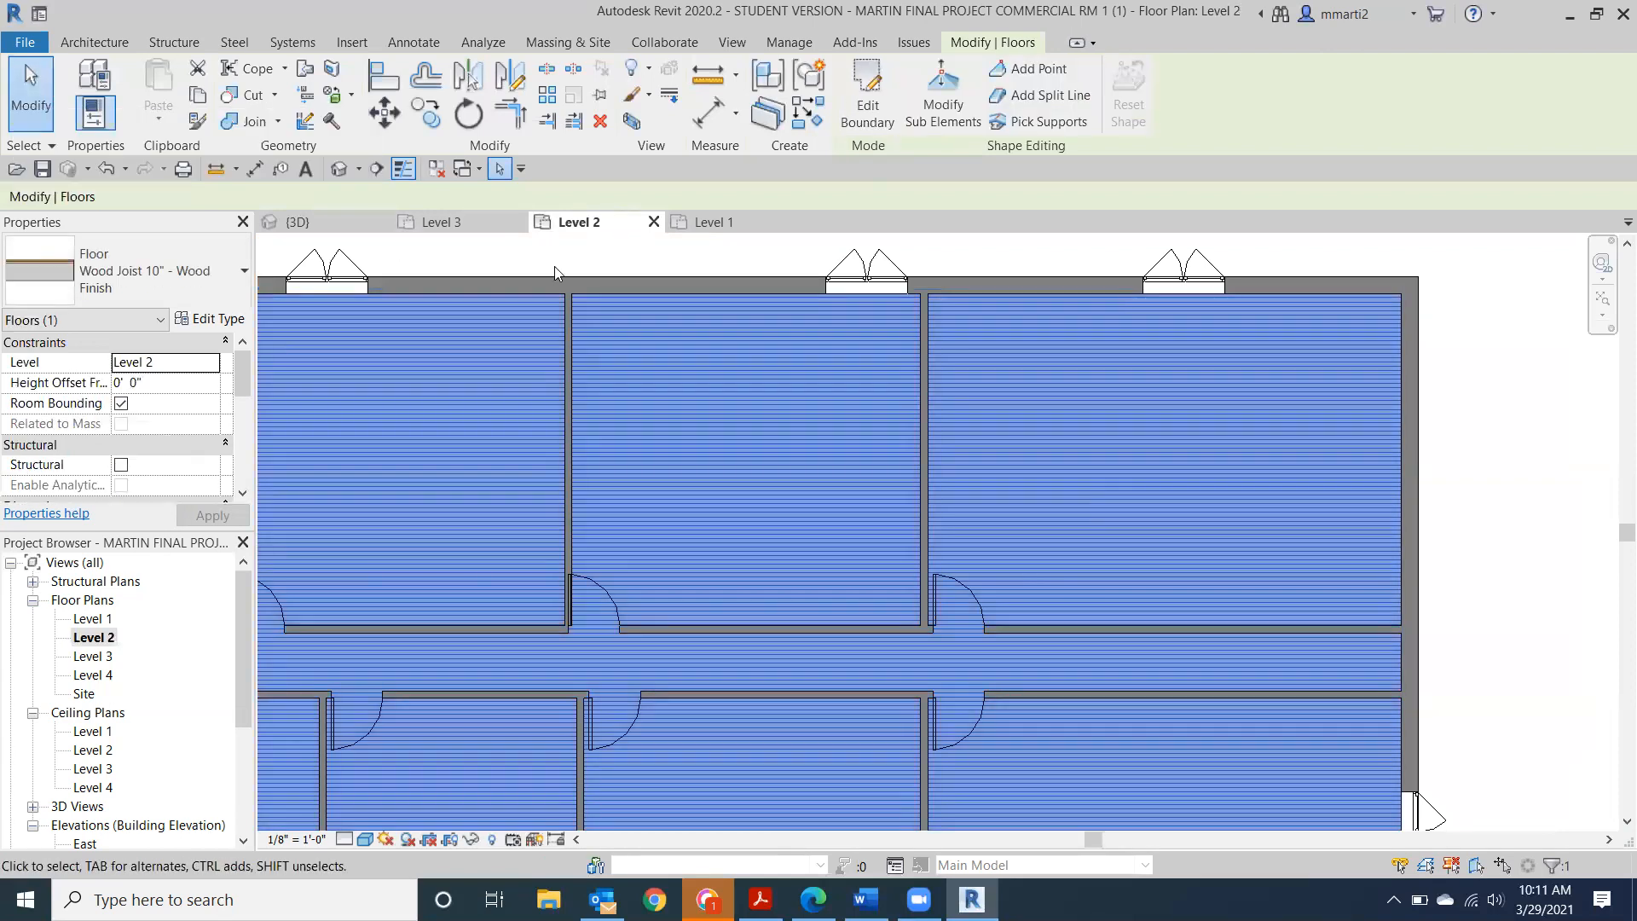
{"action": "left_click", "coordinate": [30, 94]}
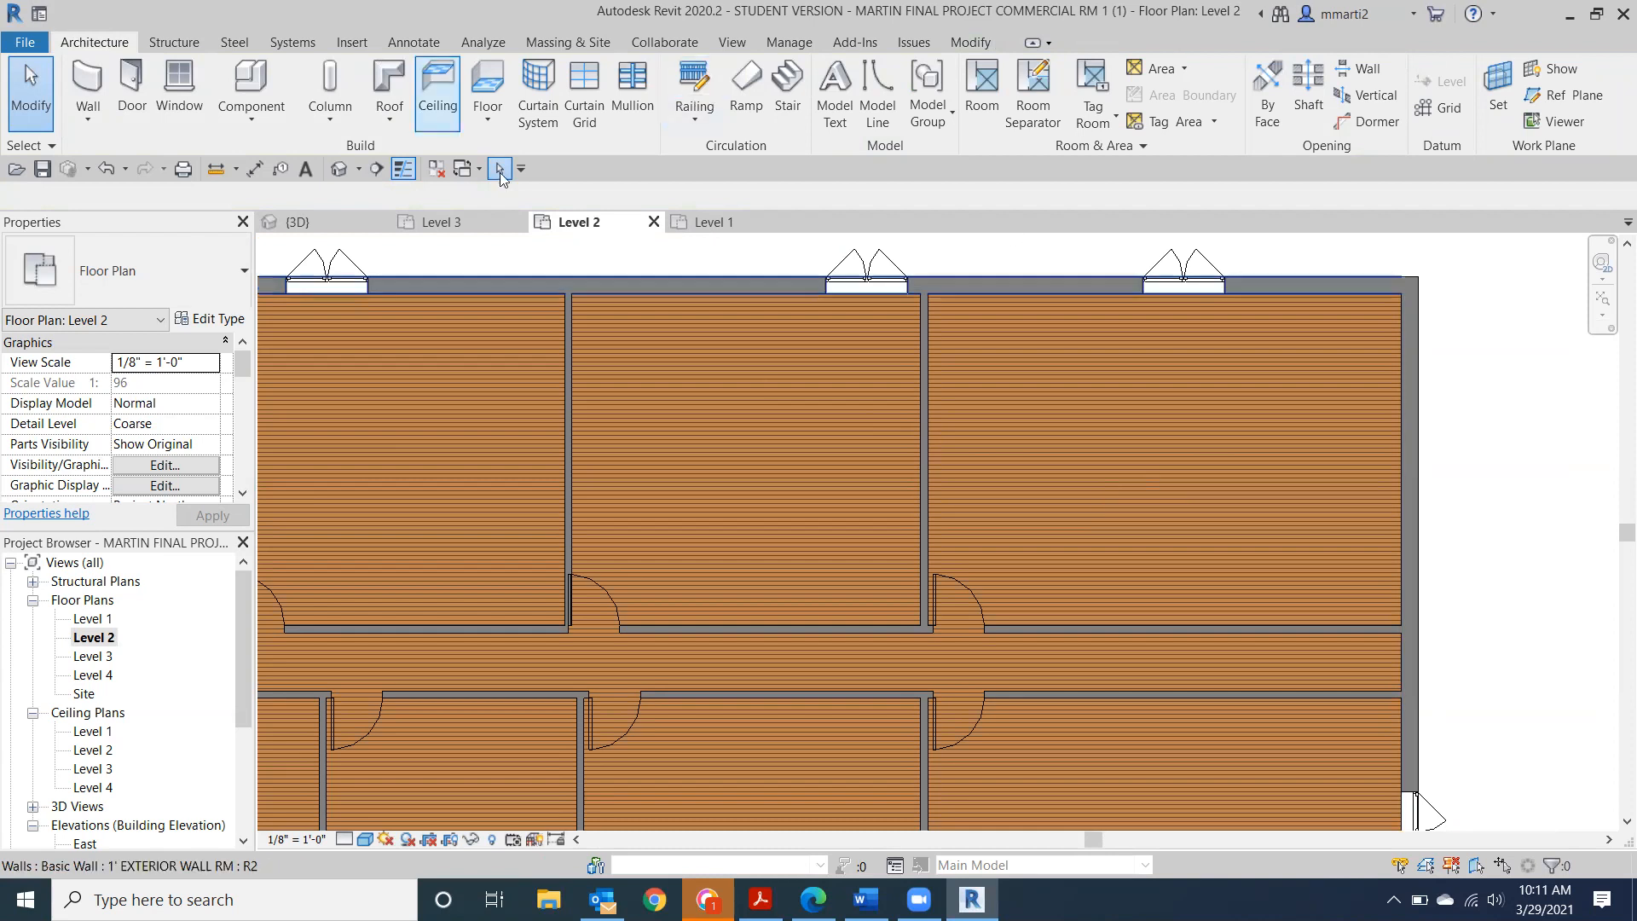
Cut a circular opening of about 2' radius in the Level 2 floor in the upper-right room, leaving the walls unattached.
{"action": "left_click", "coordinate": [1206, 471]}
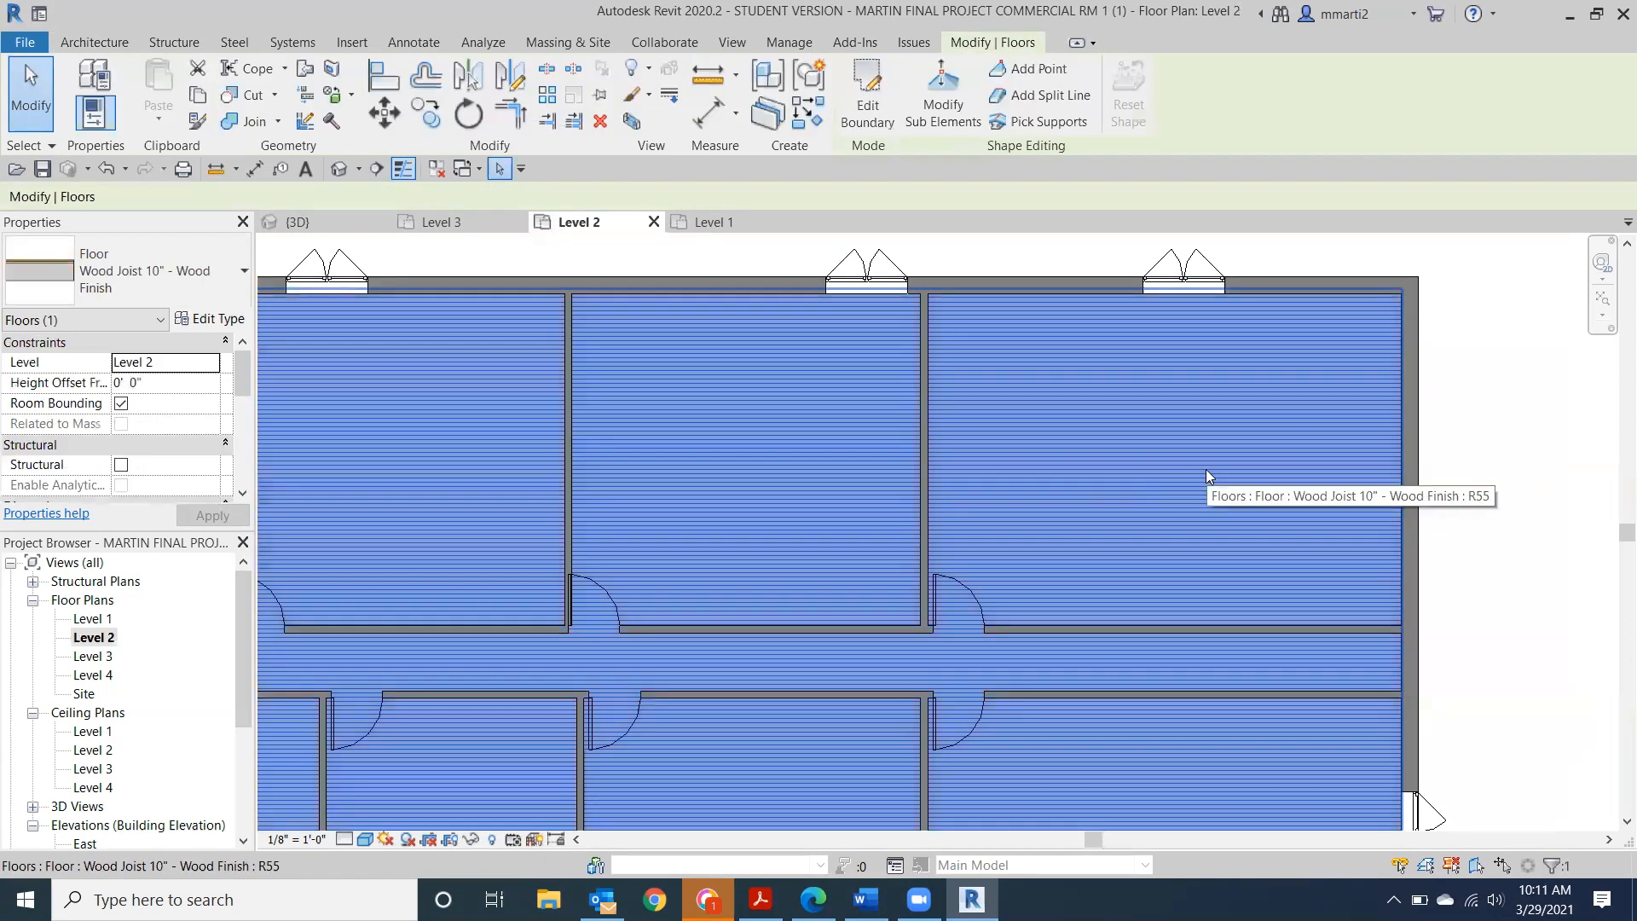
{"action": "left_click", "coordinate": [867, 94]}
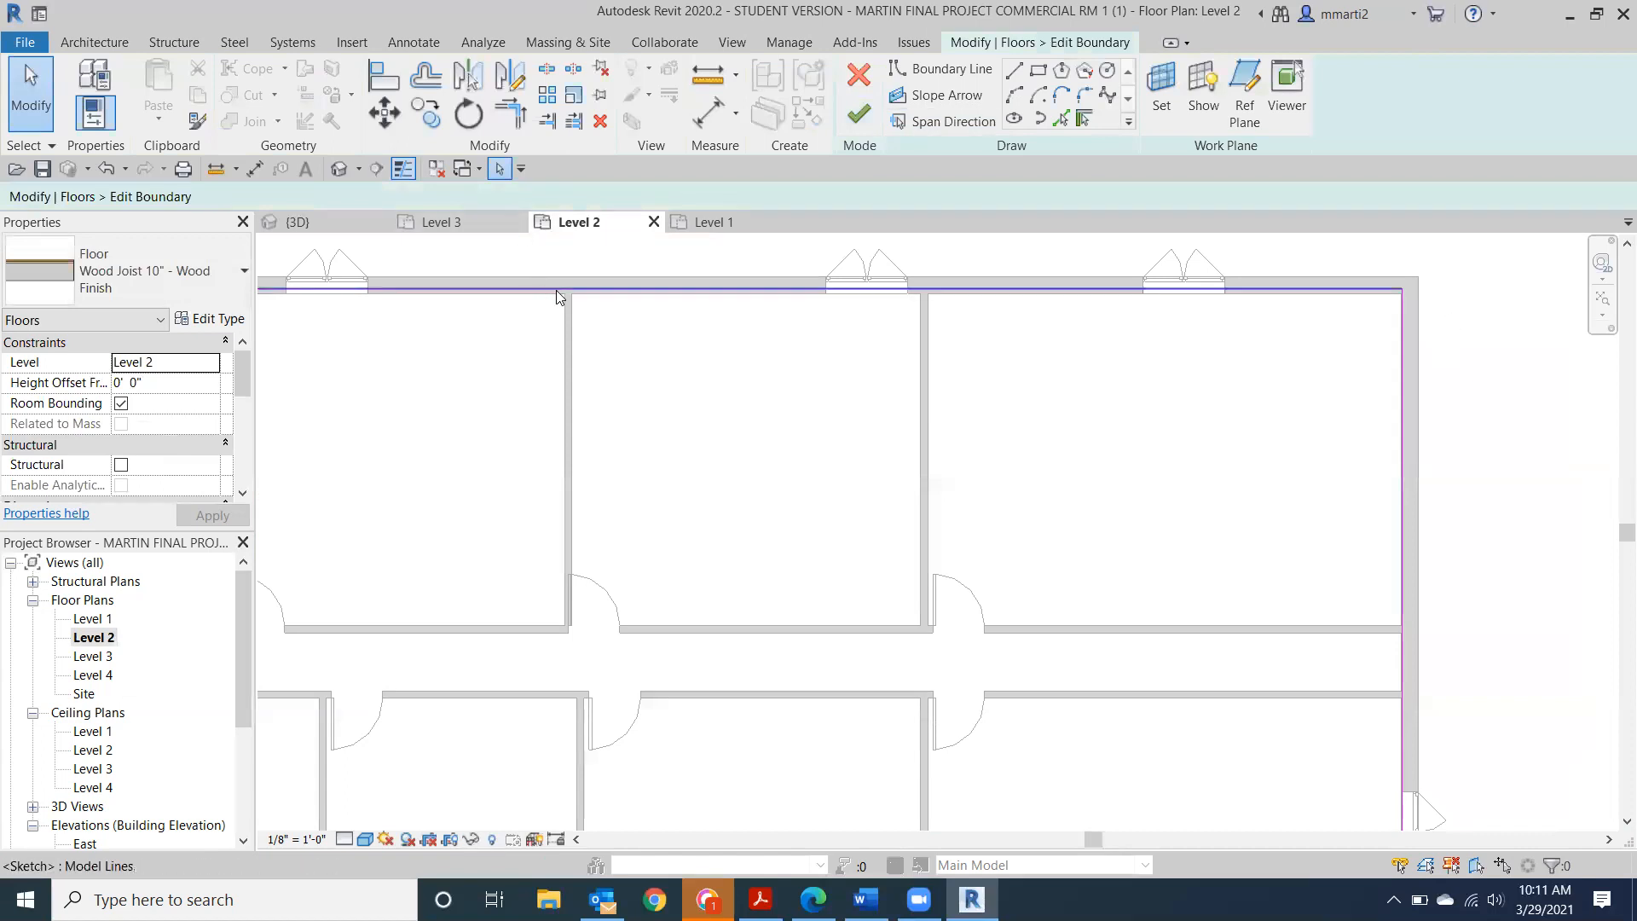
{"action": "left_click", "coordinate": [1111, 73]}
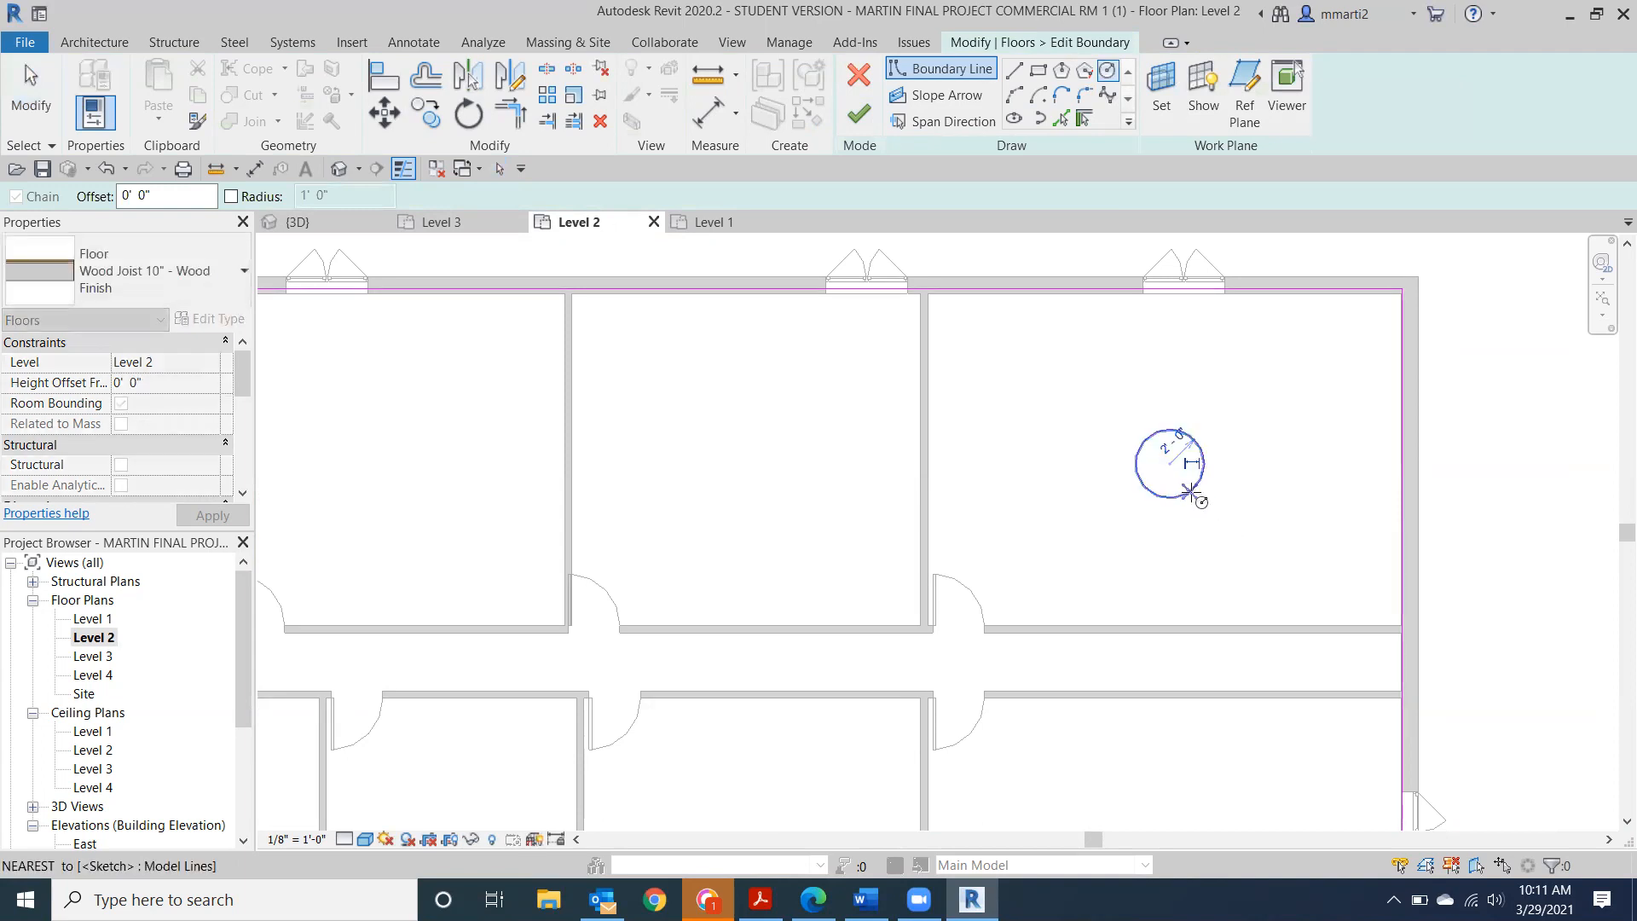
{"action": "left_click", "coordinate": [1193, 445]}
{"action": "left_click", "coordinate": [859, 113]}
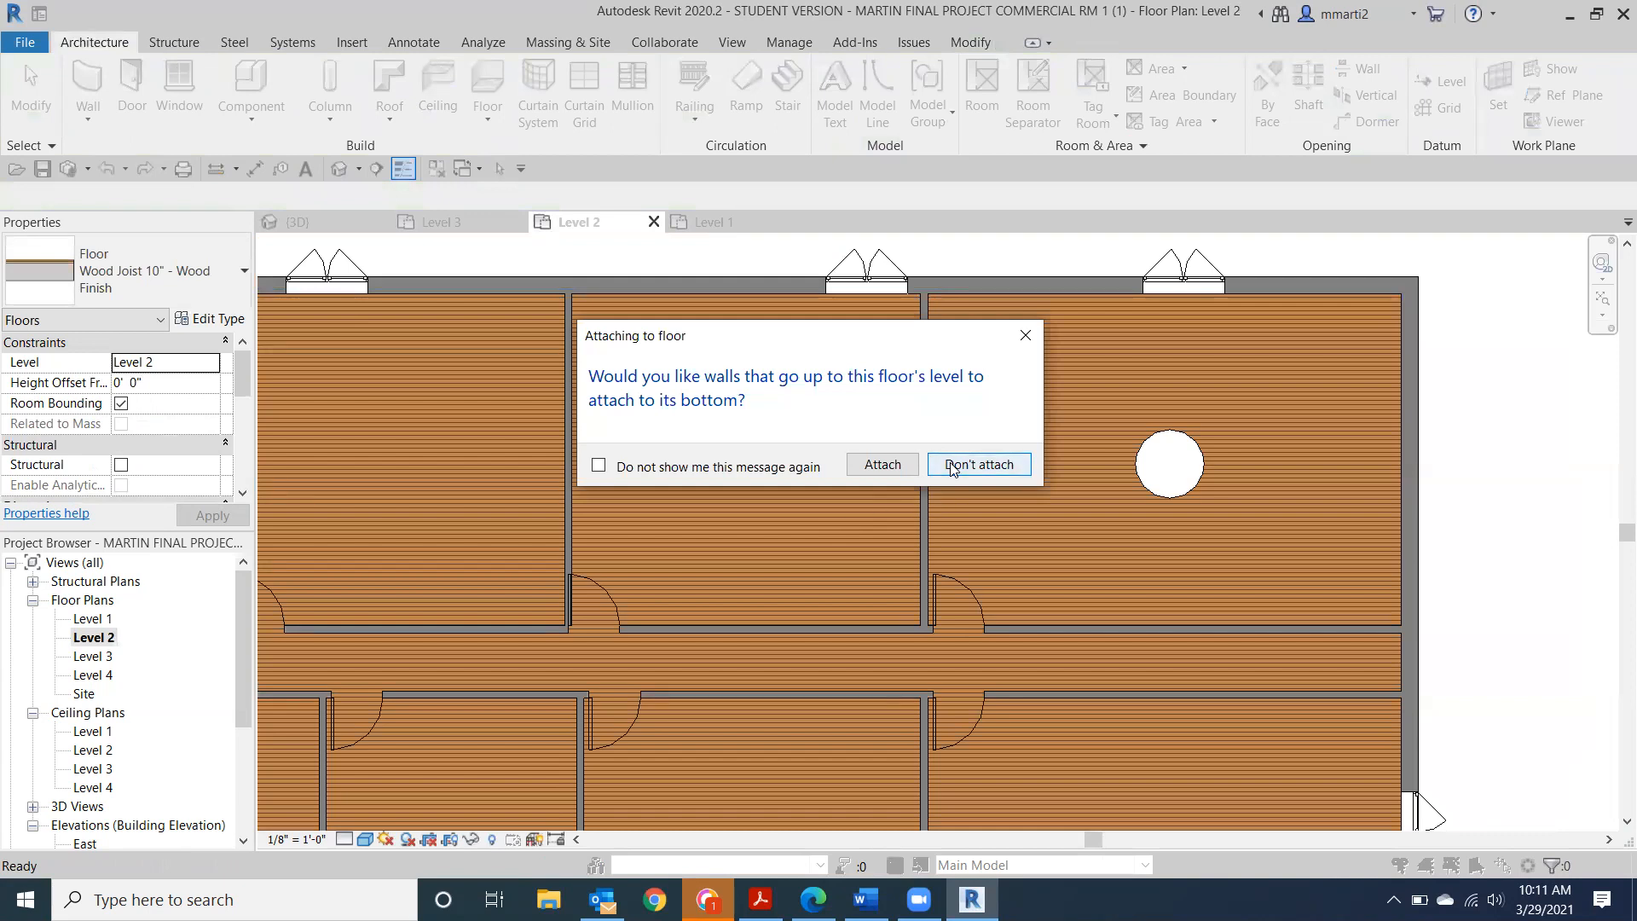
{"action": "left_click", "coordinate": [979, 464]}
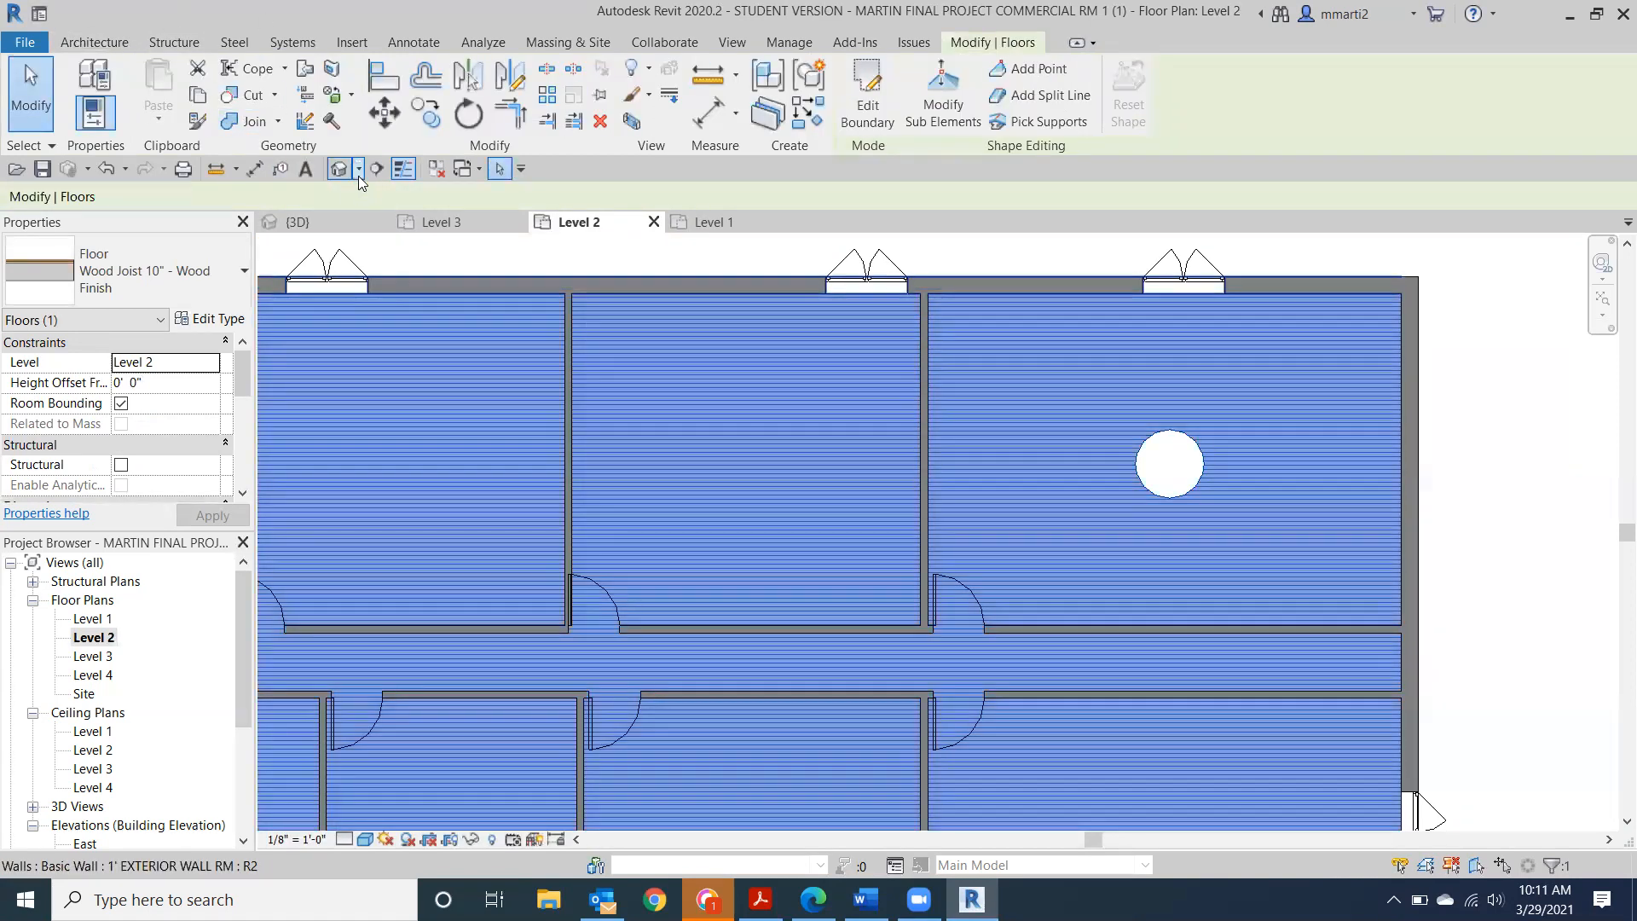
Cut a 10'-0" by 8'-6" rectangular opening in the Level 2 floor in the room south of the stair, leaving the walls unattached.
{"action": "middle_click_drag", "start_coordinate": [486, 361], "coordinate": [1338, 277]}
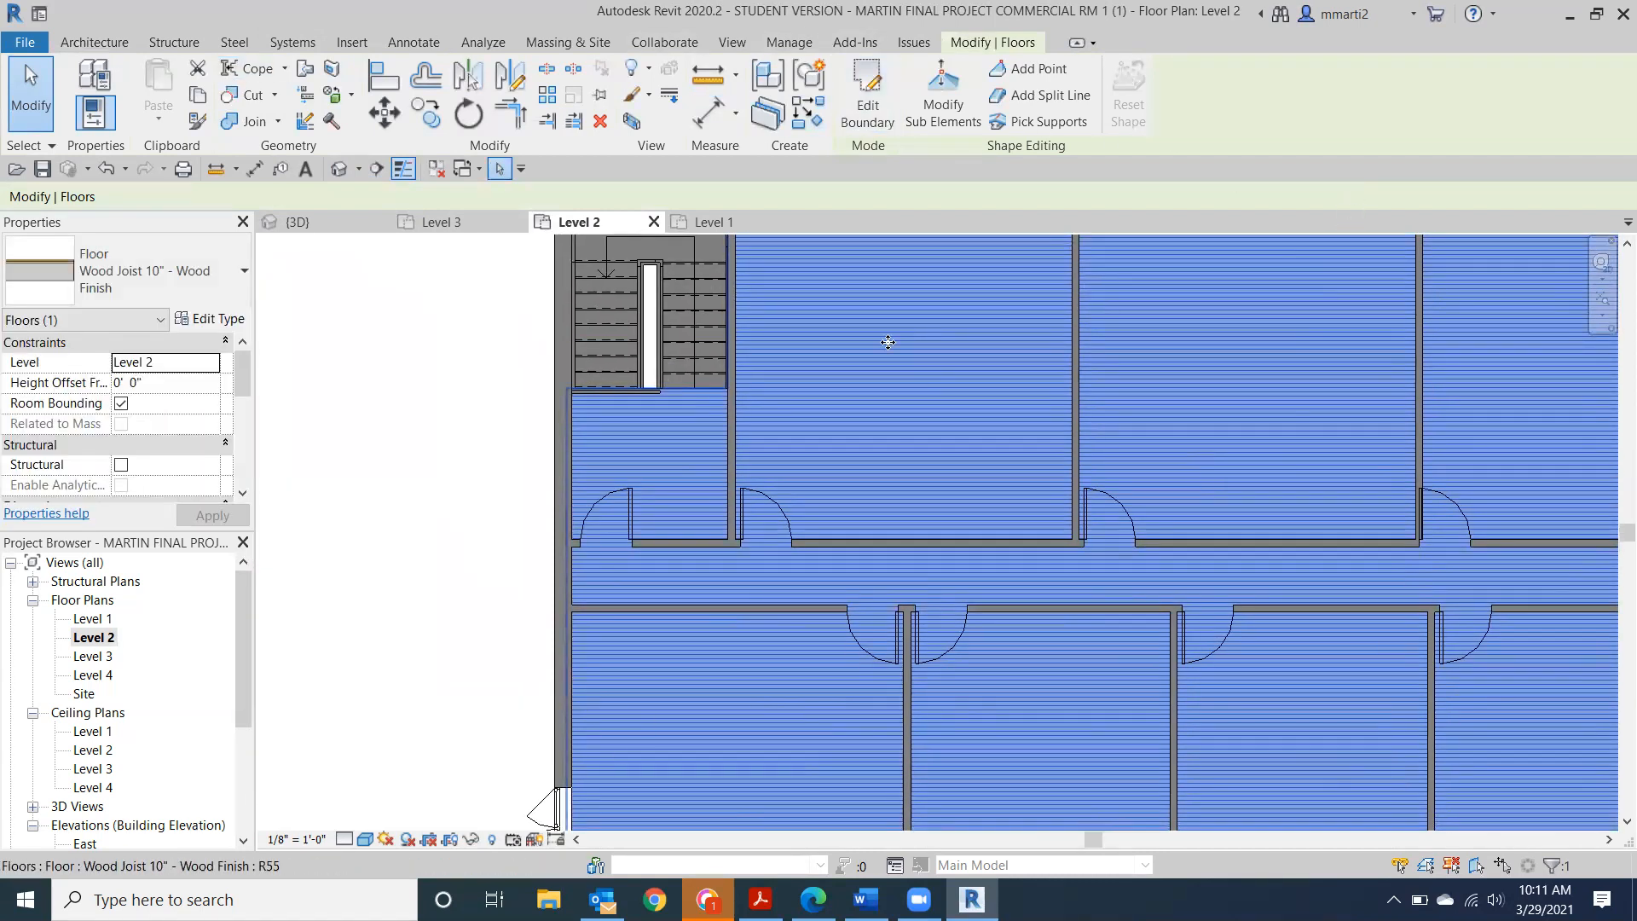
{"action": "left_click", "coordinate": [867, 94]}
{"action": "left_click", "coordinate": [1045, 70]}
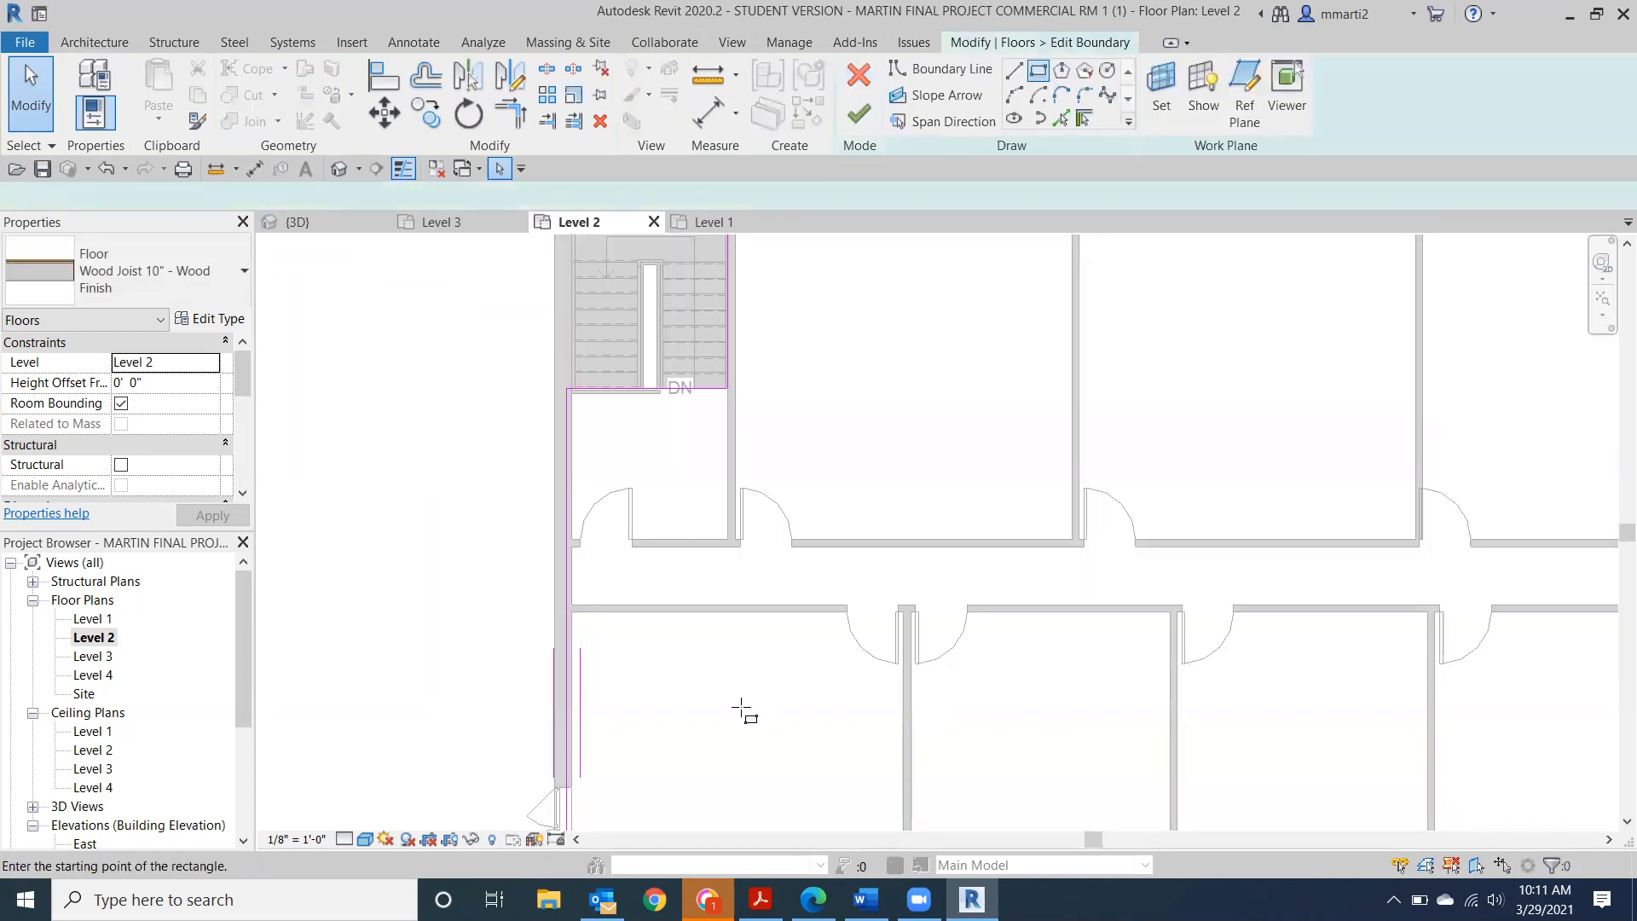
{"action": "left_click", "coordinate": [632, 662]}
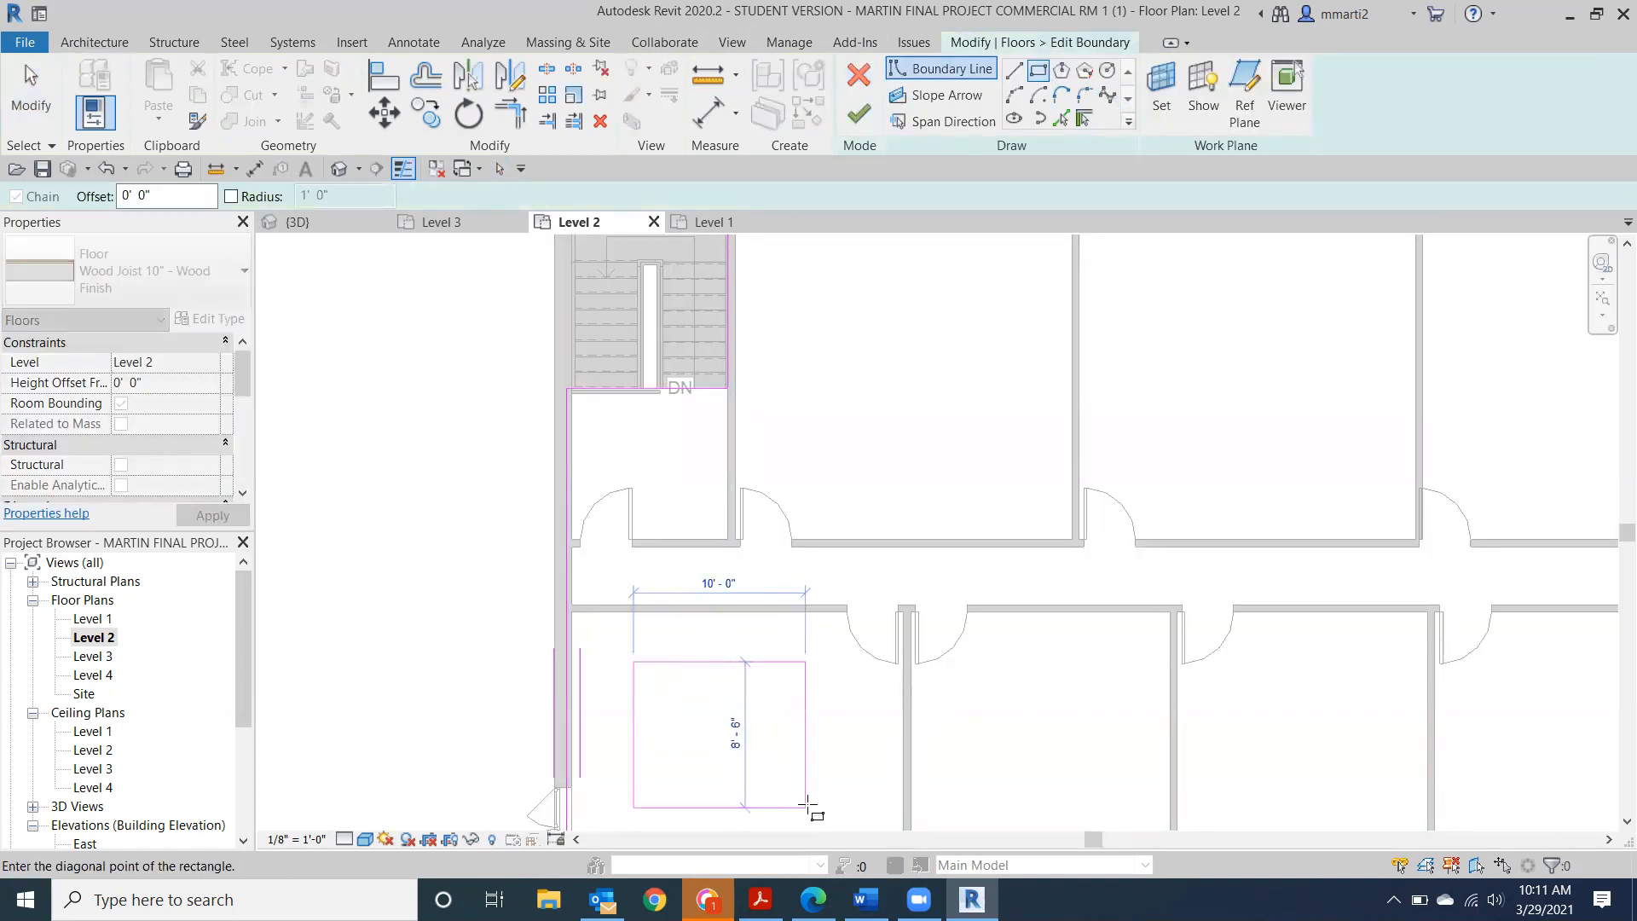
{"action": "left_click", "coordinate": [805, 807]}
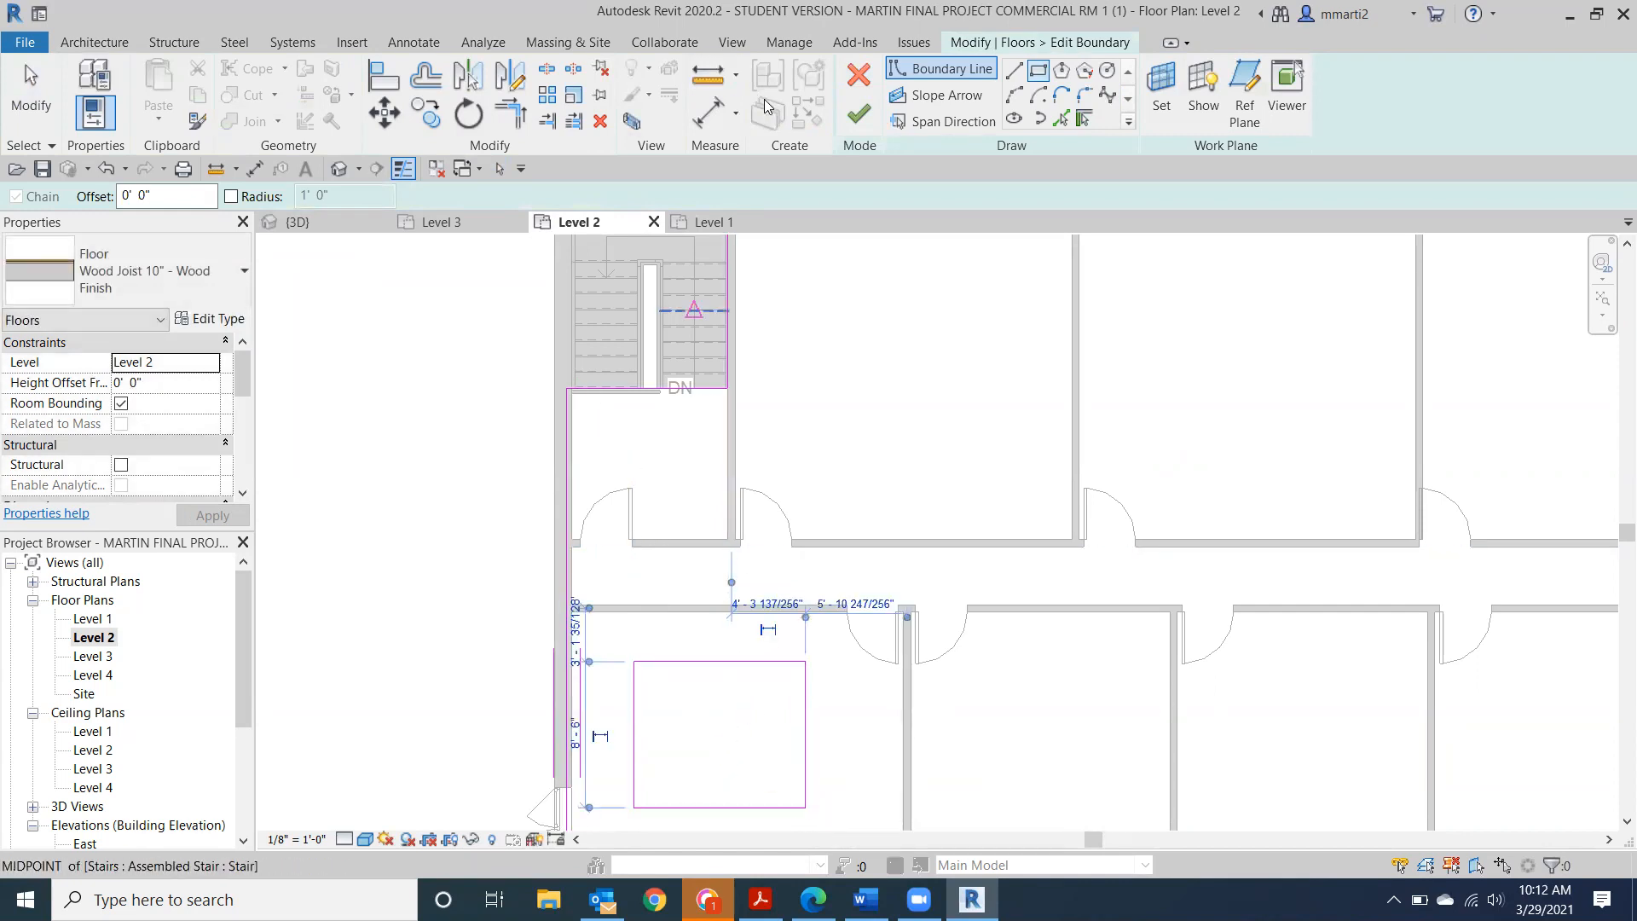
{"action": "left_click", "coordinate": [858, 113]}
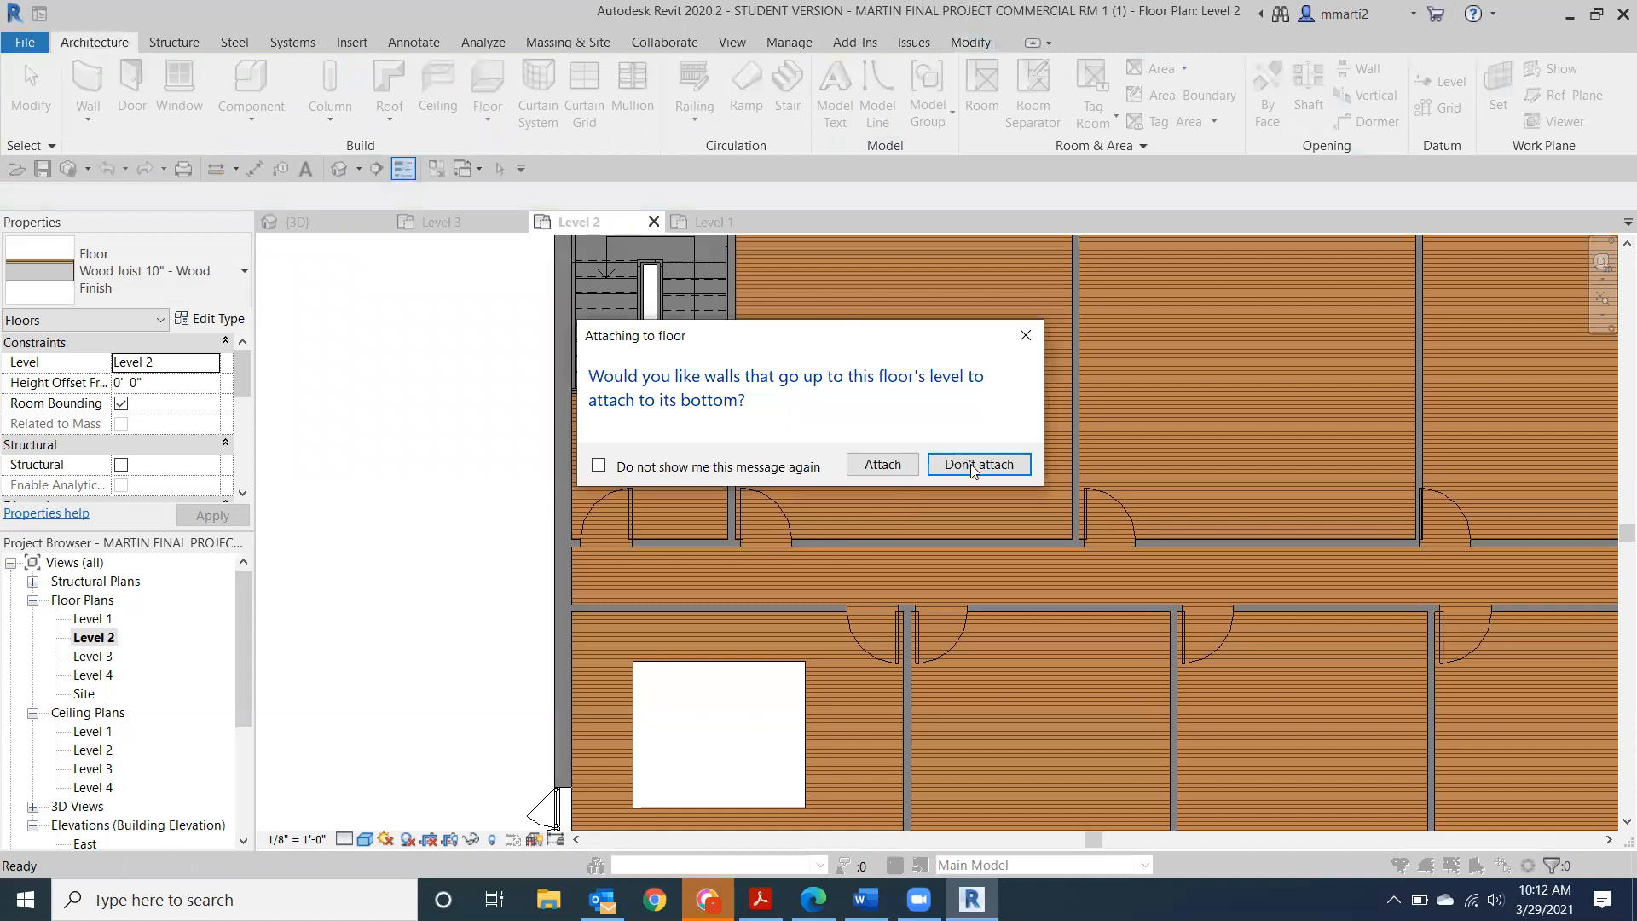
{"action": "left_click", "coordinate": [970, 466]}
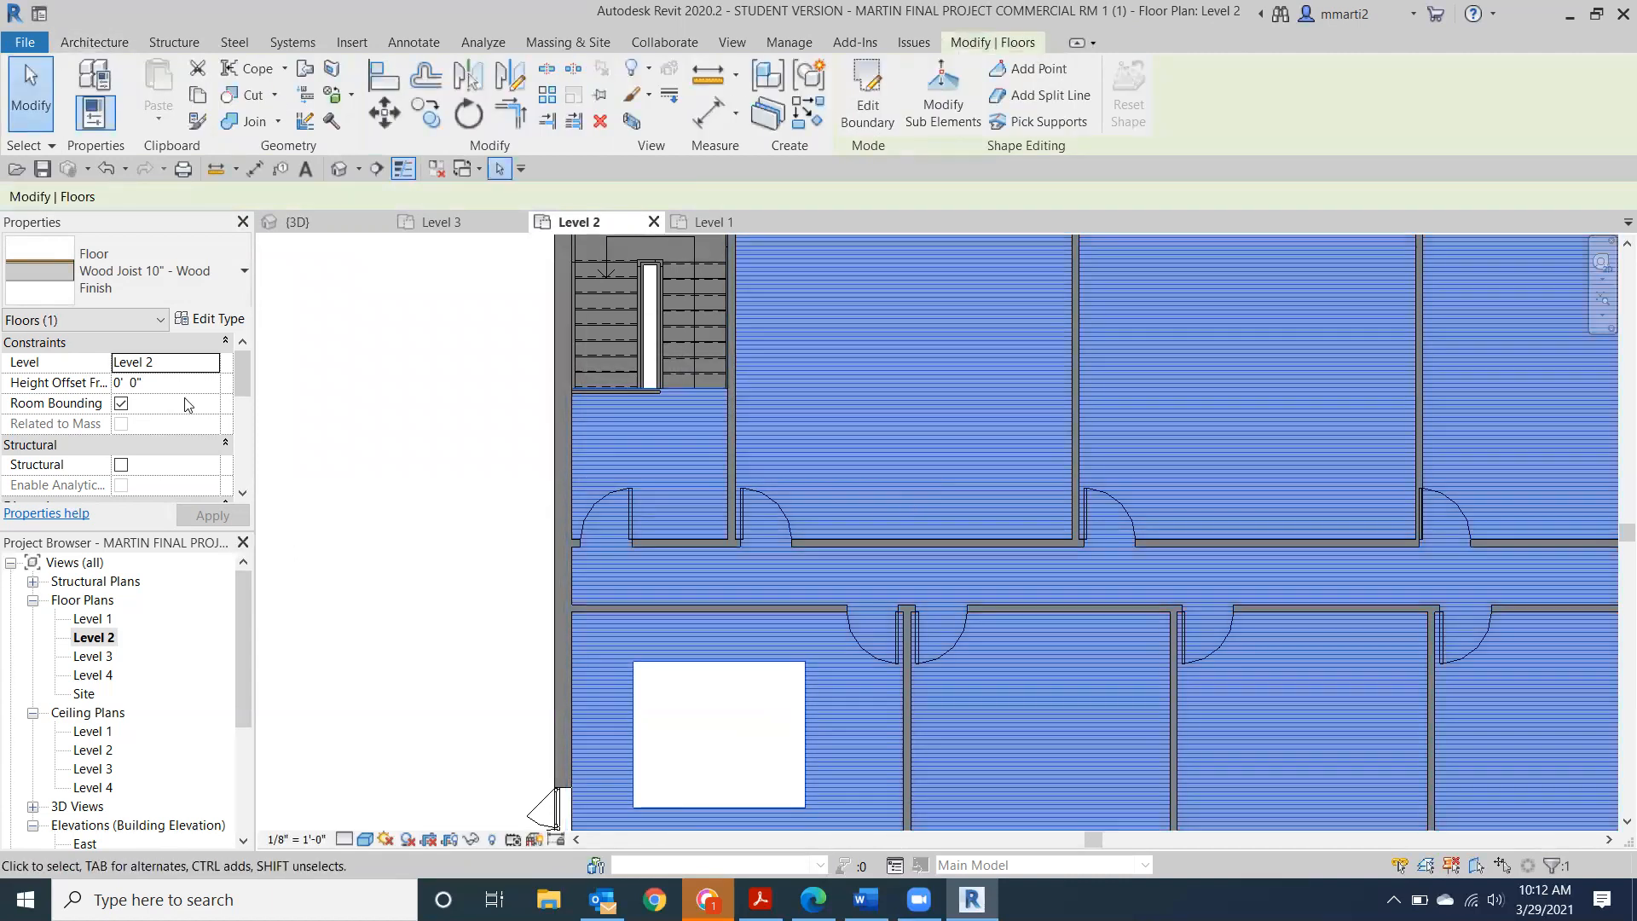
In 3D, edit the front exterior wall's profile to add a rectangular opening about 4' wide near its left end, between Levels 2 and 3.
{"action": "left_click", "coordinate": [340, 169]}
{"action": "scroll", "coordinate": [630, 291], "scroll_direction": "up", "scroll_amount": 5}
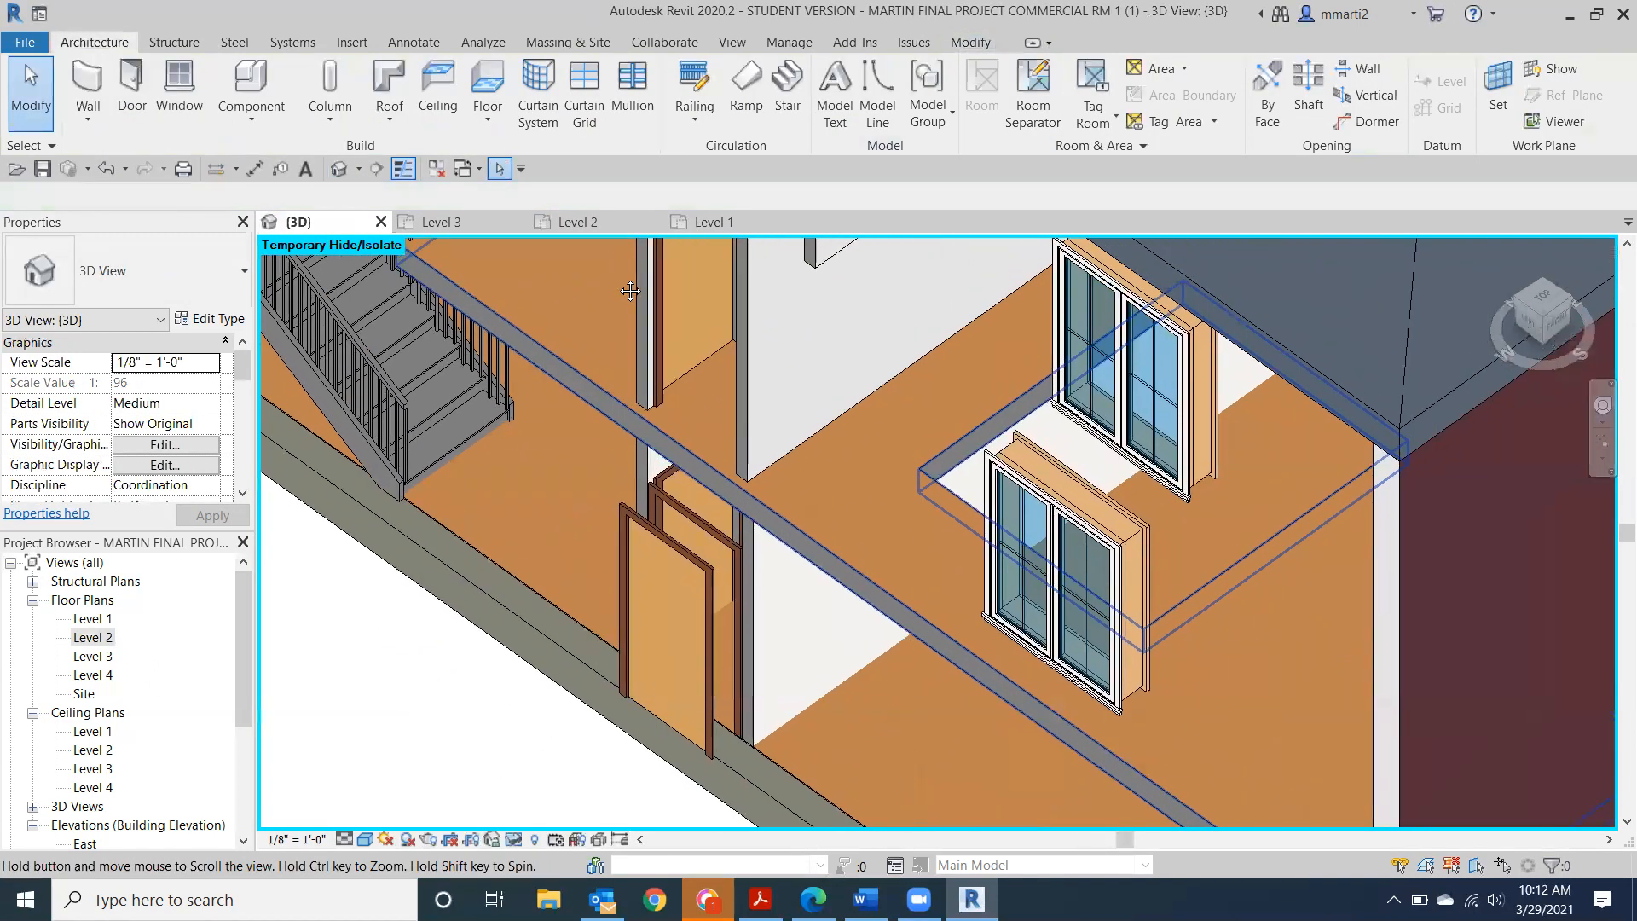
{"action": "scroll", "coordinate": [630, 290], "scroll_direction": "down", "scroll_amount": 4}
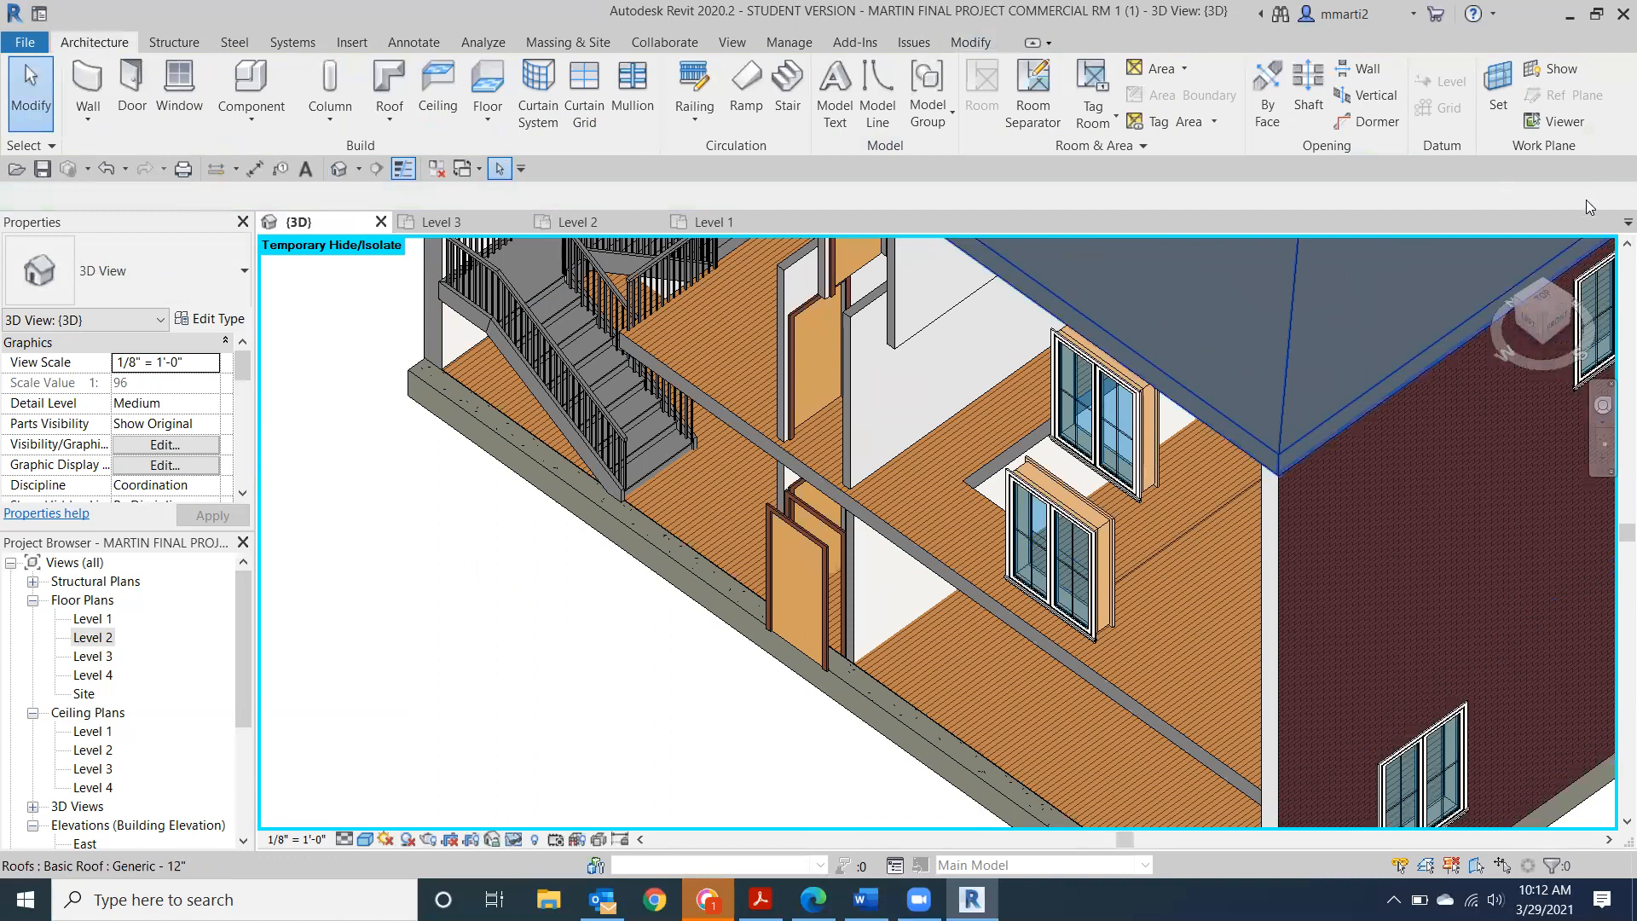
{"action": "left_click_drag", "start_coordinate": [1547, 320], "coordinate": [1583, 270]}
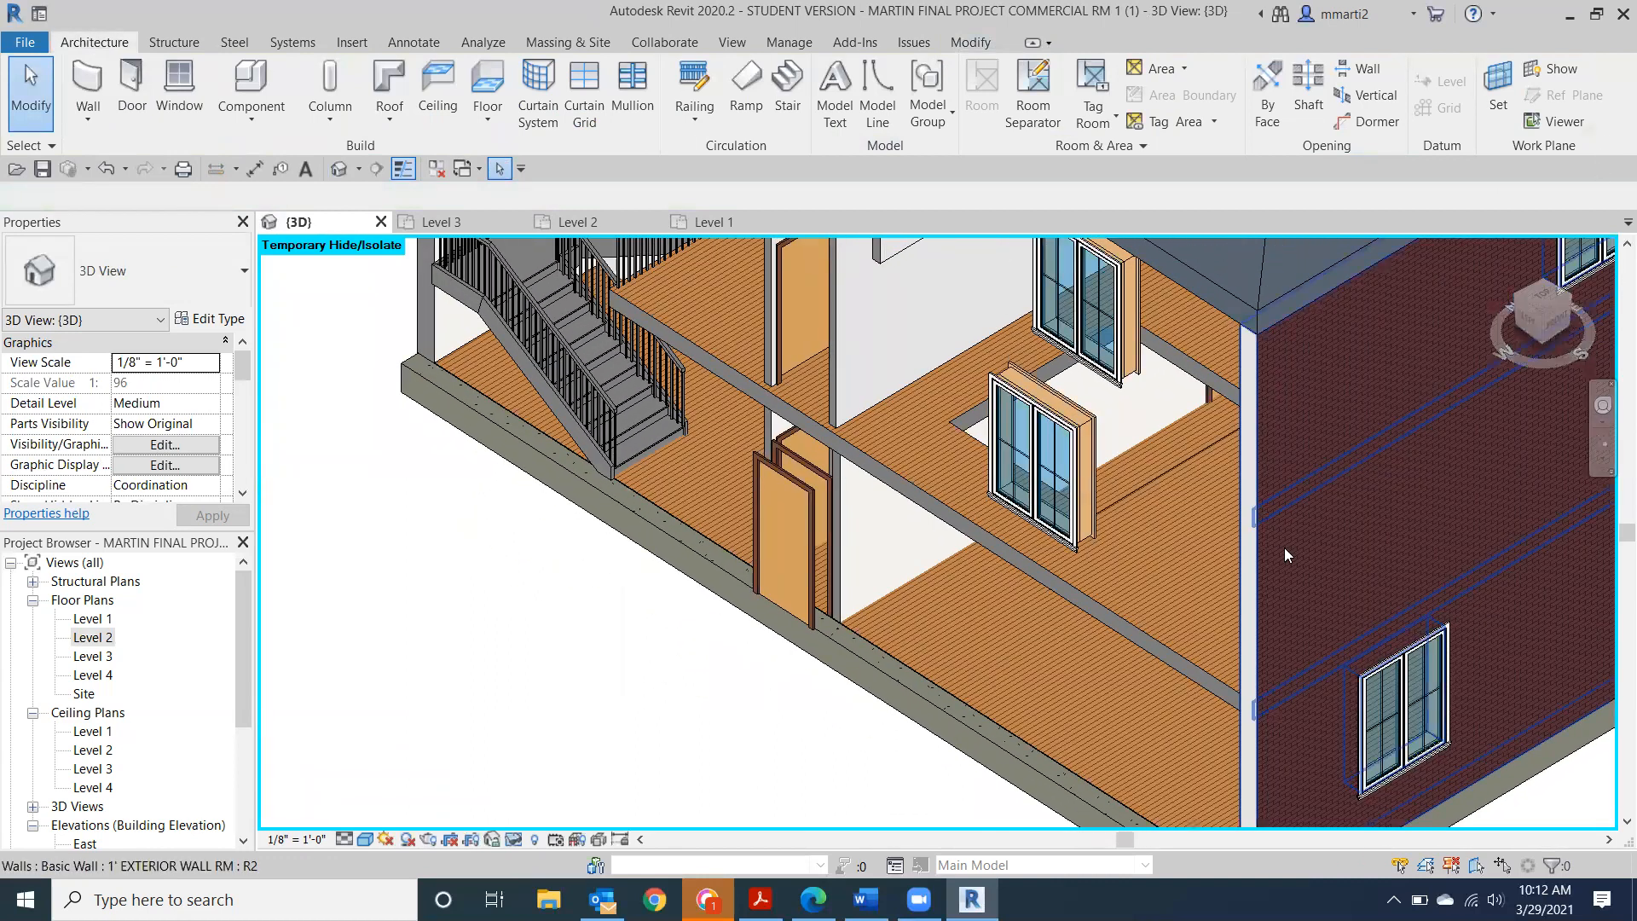
{"action": "left_click", "coordinate": [1277, 551]}
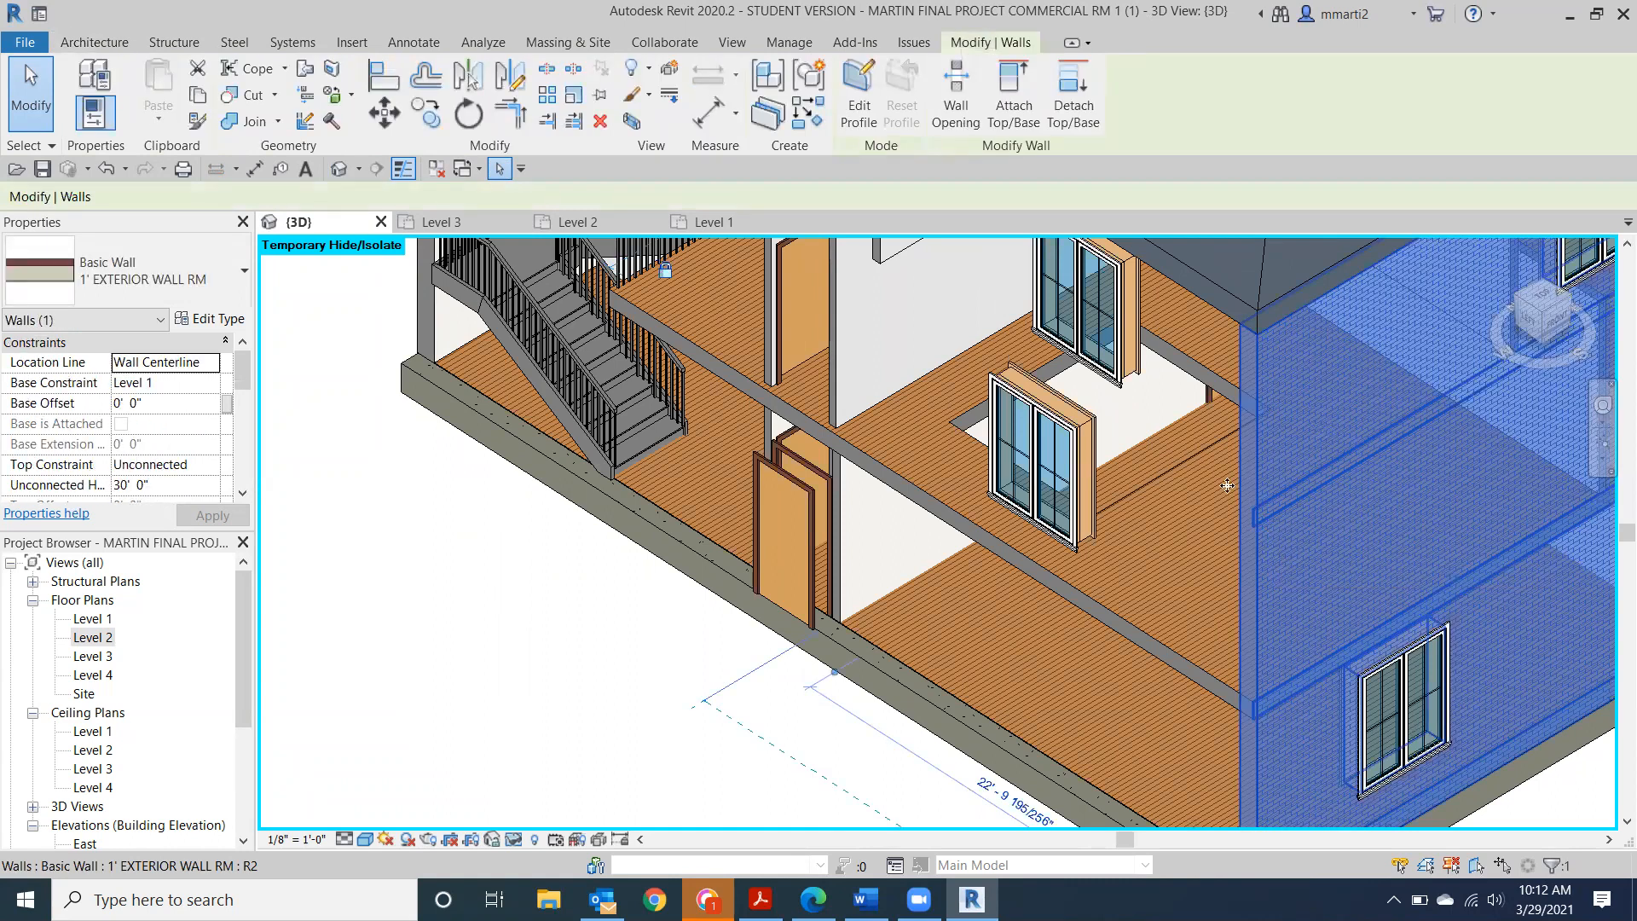
{"action": "left_click", "coordinate": [855, 96]}
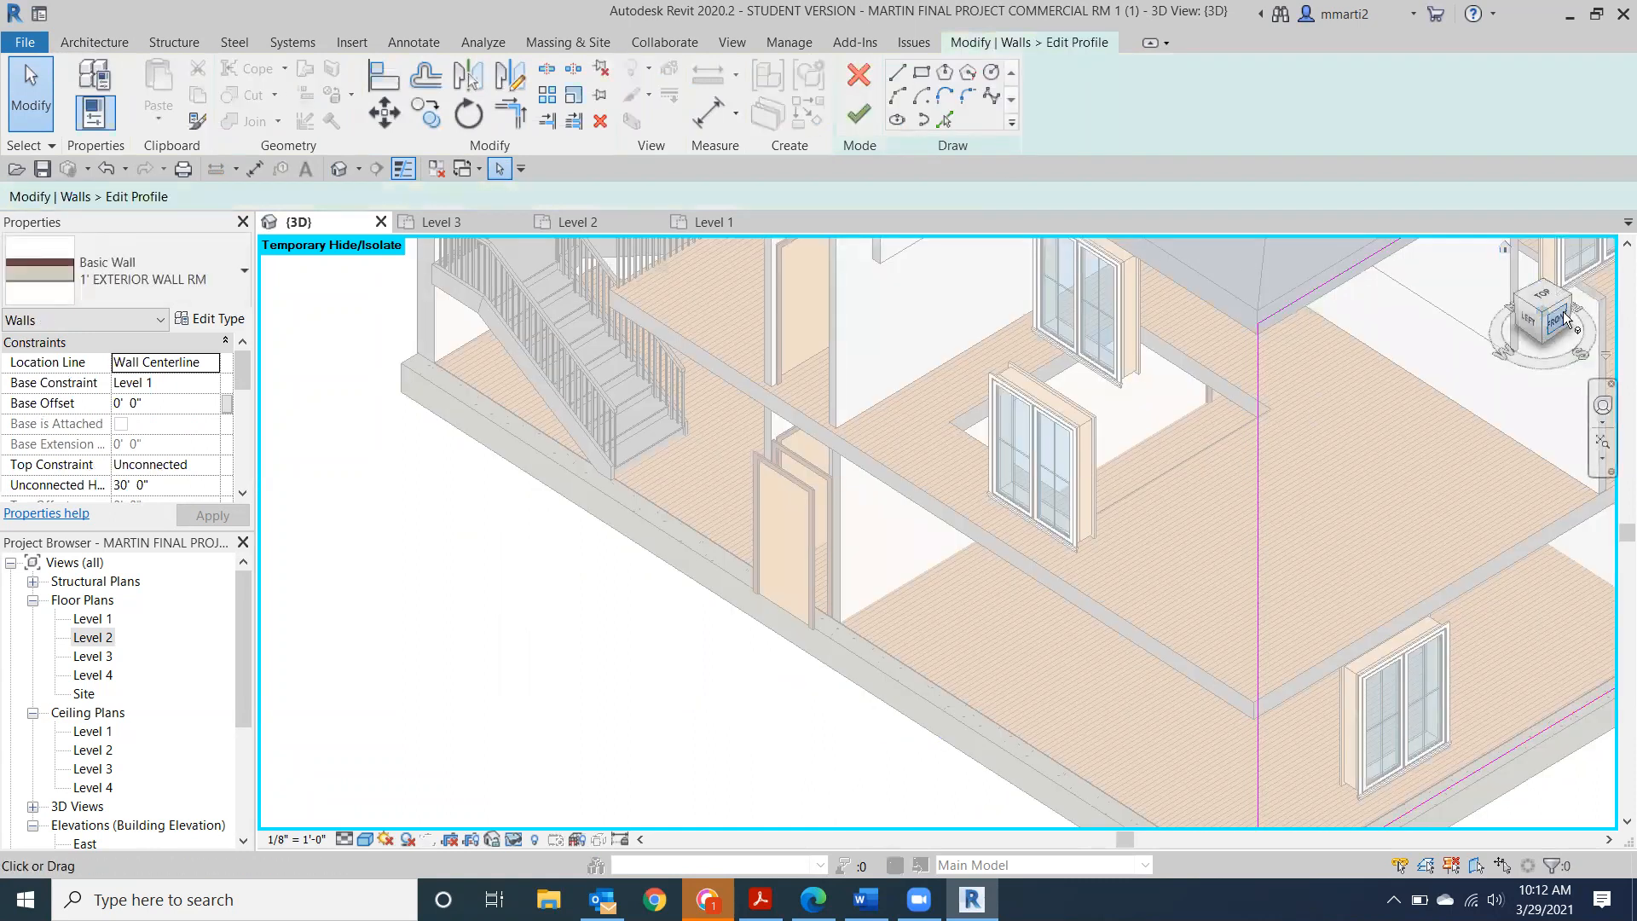
{"action": "left_click", "coordinate": [1559, 325]}
{"action": "left_click", "coordinate": [1549, 322]}
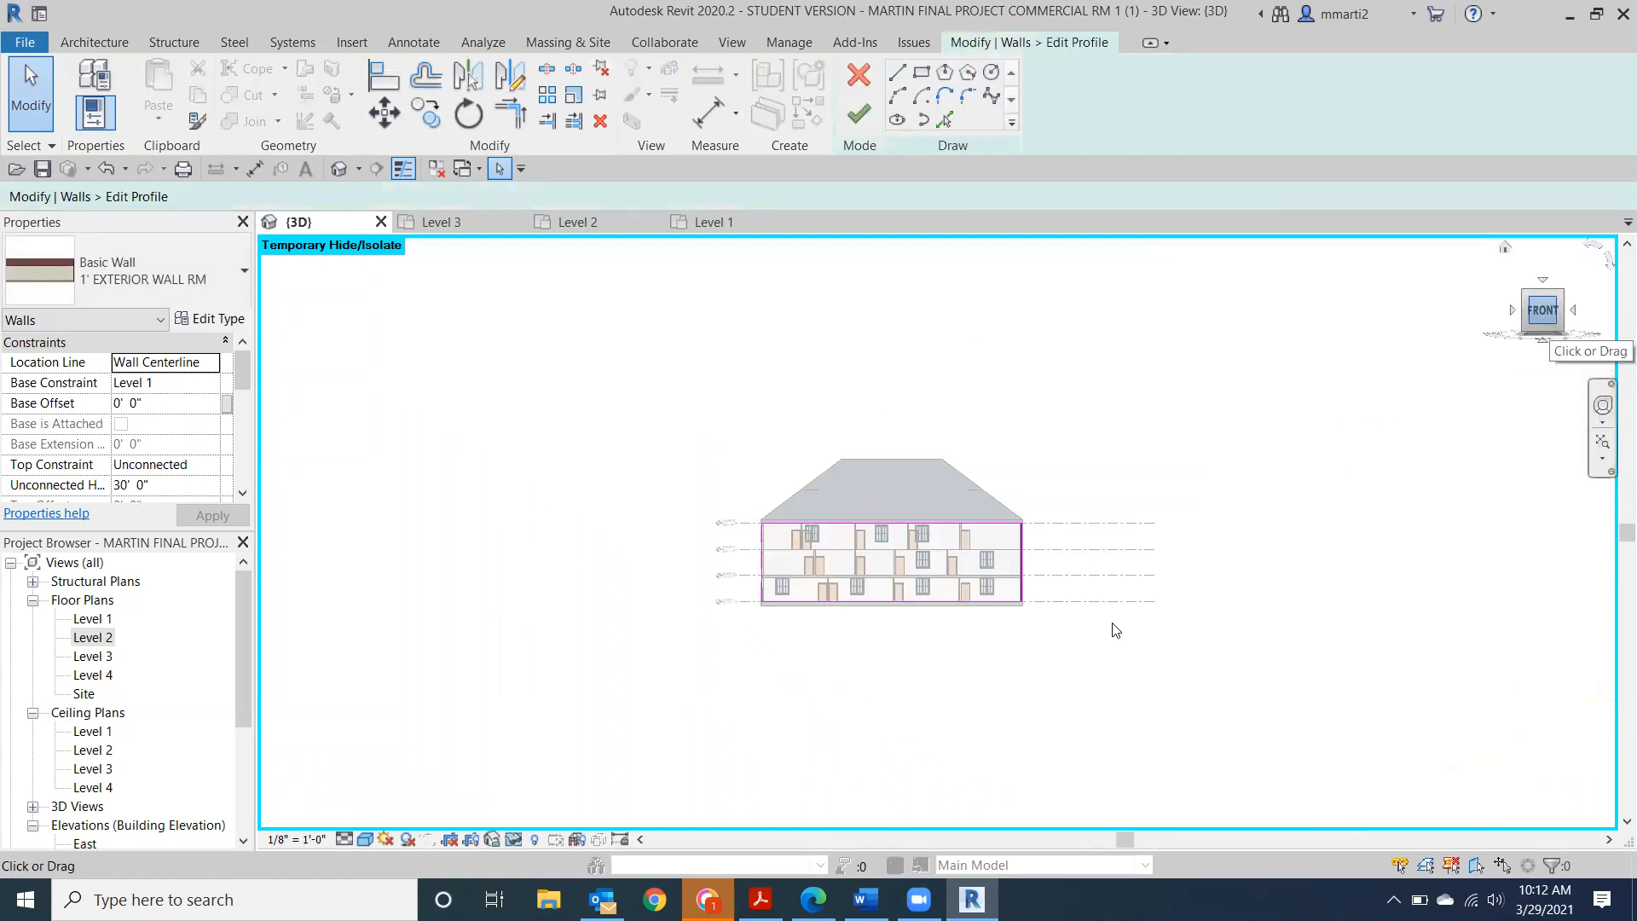
{"action": "left_click", "coordinate": [921, 72]}
{"action": "left_click", "coordinate": [756, 593]}
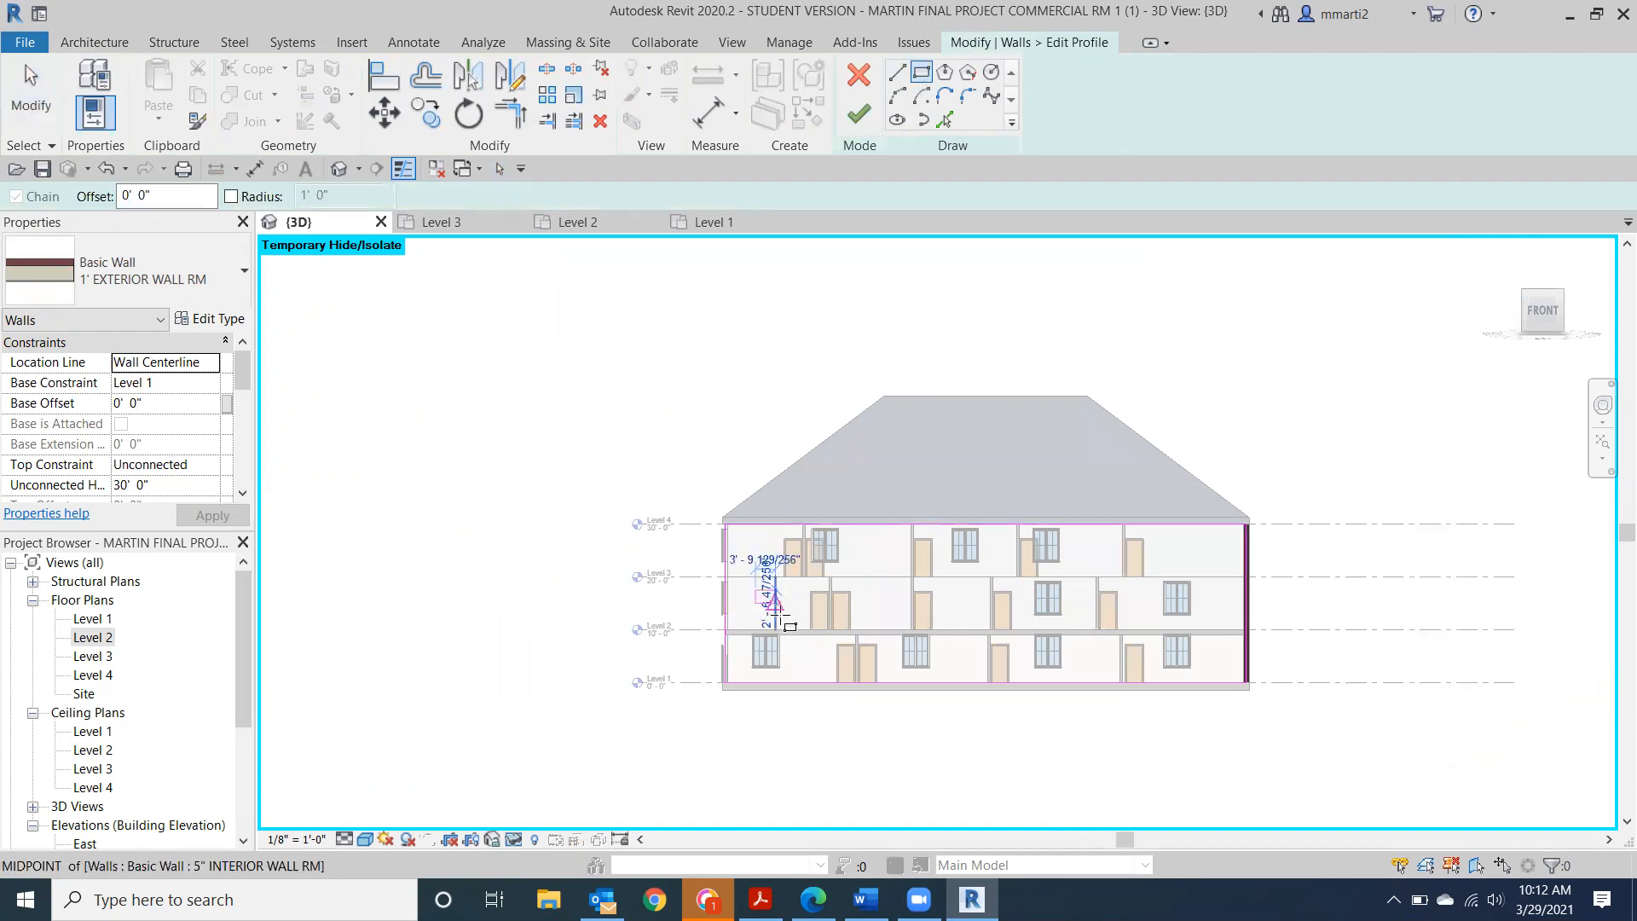
{"action": "left_click", "coordinate": [777, 614]}
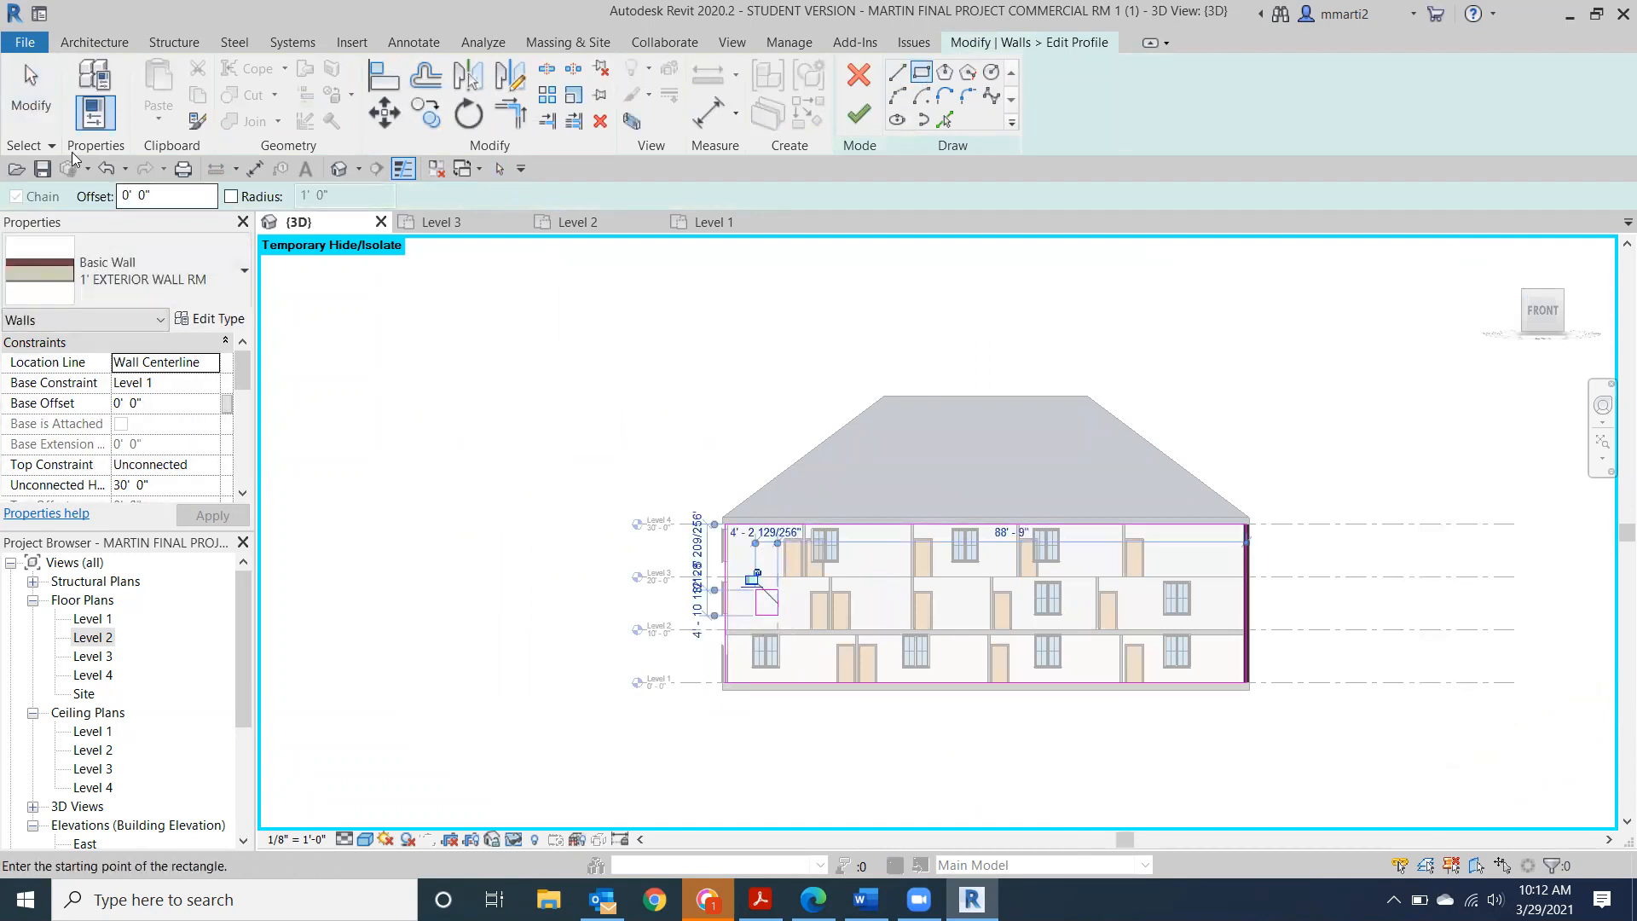
{"action": "left_click", "coordinate": [862, 119]}
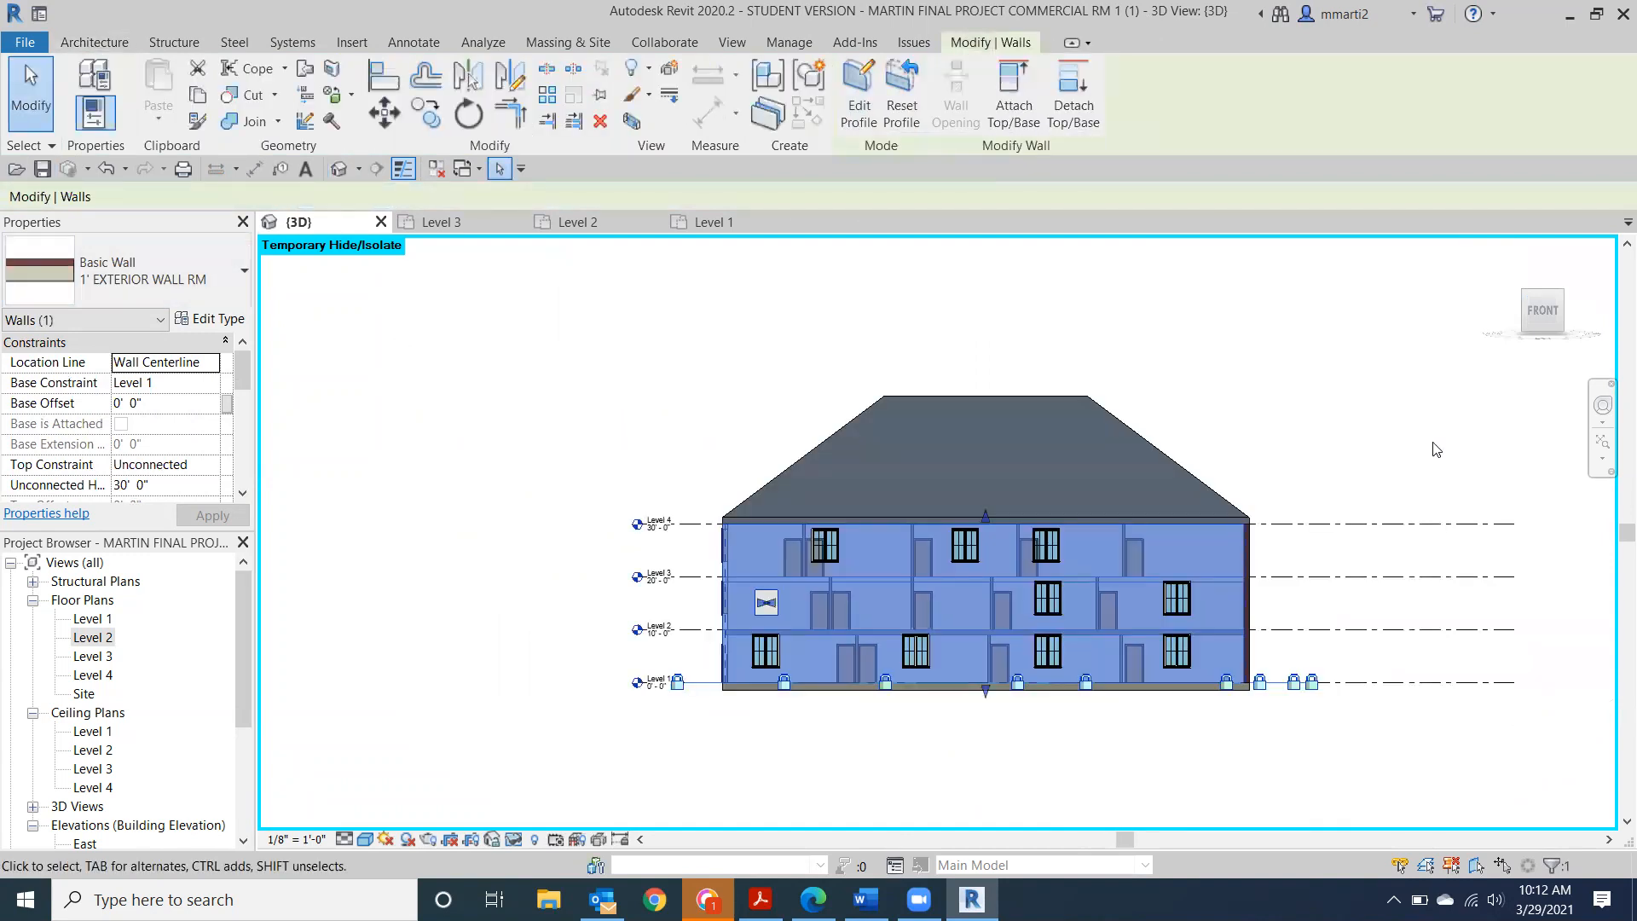
Examine the new wall opening in 3D from the front-left corner, and look at the stair and levels from the left side.
{"action": "left_click", "coordinate": [1524, 291]}
{"action": "scroll", "coordinate": [1102, 443], "scroll_direction": "up", "scroll_amount": 10}
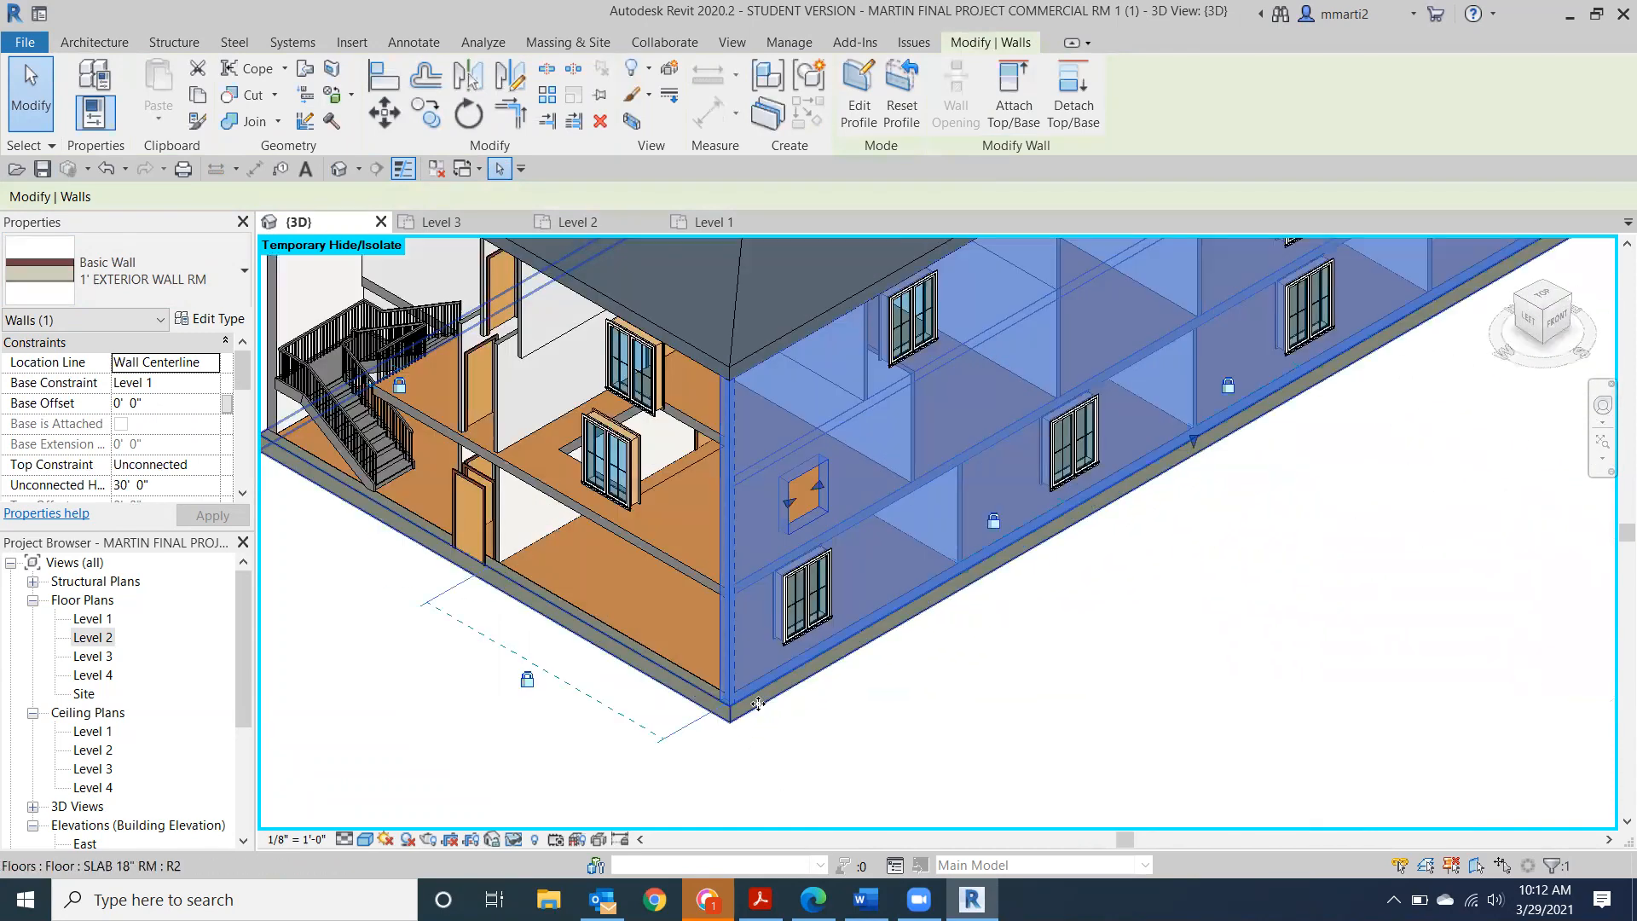
{"action": "middle_click_drag", "start_coordinate": [317, 788], "coordinate": [748, 535]}
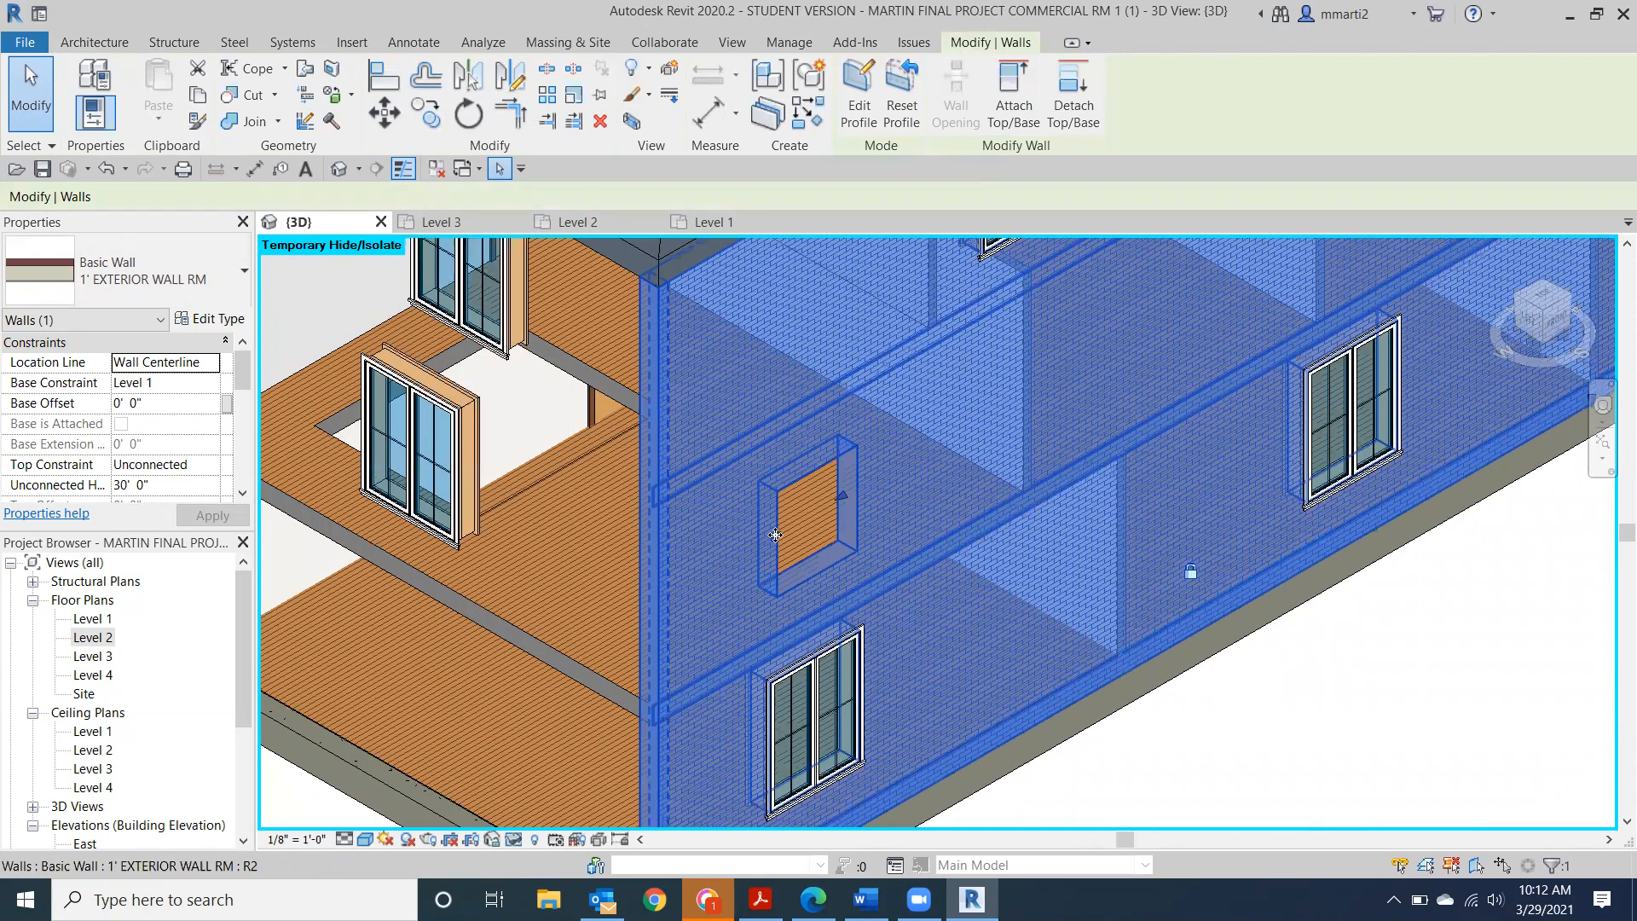
{"action": "scroll", "coordinate": [754, 535], "scroll_direction": "up", "scroll_amount": 2}
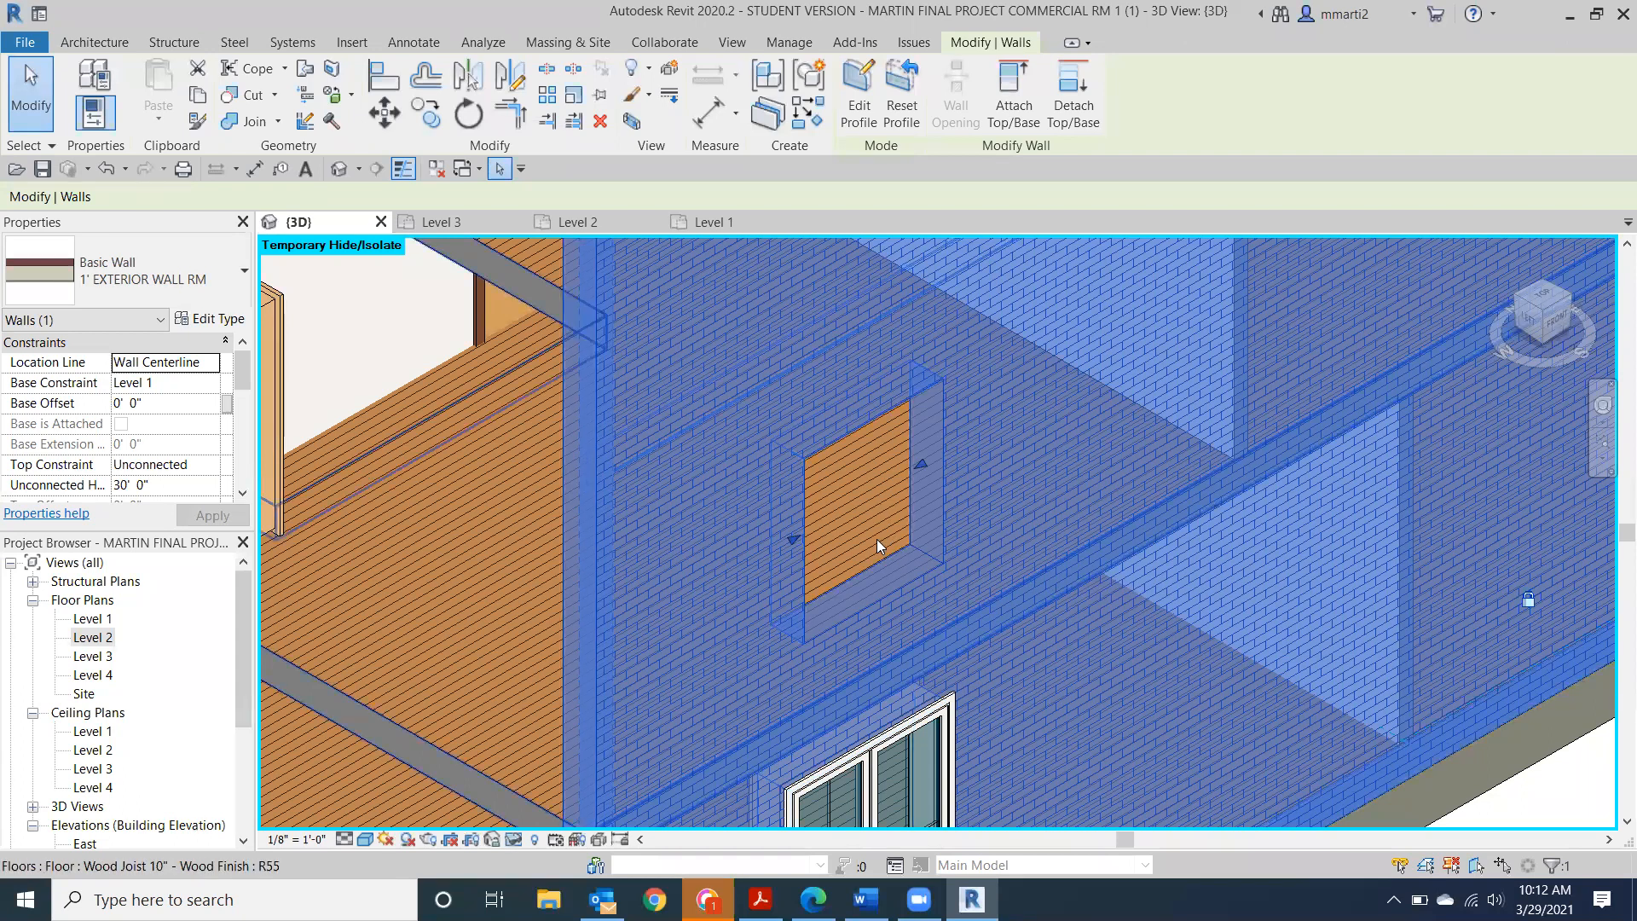
{"action": "scroll", "coordinate": [876, 539], "scroll_direction": "down", "scroll_amount": 3}
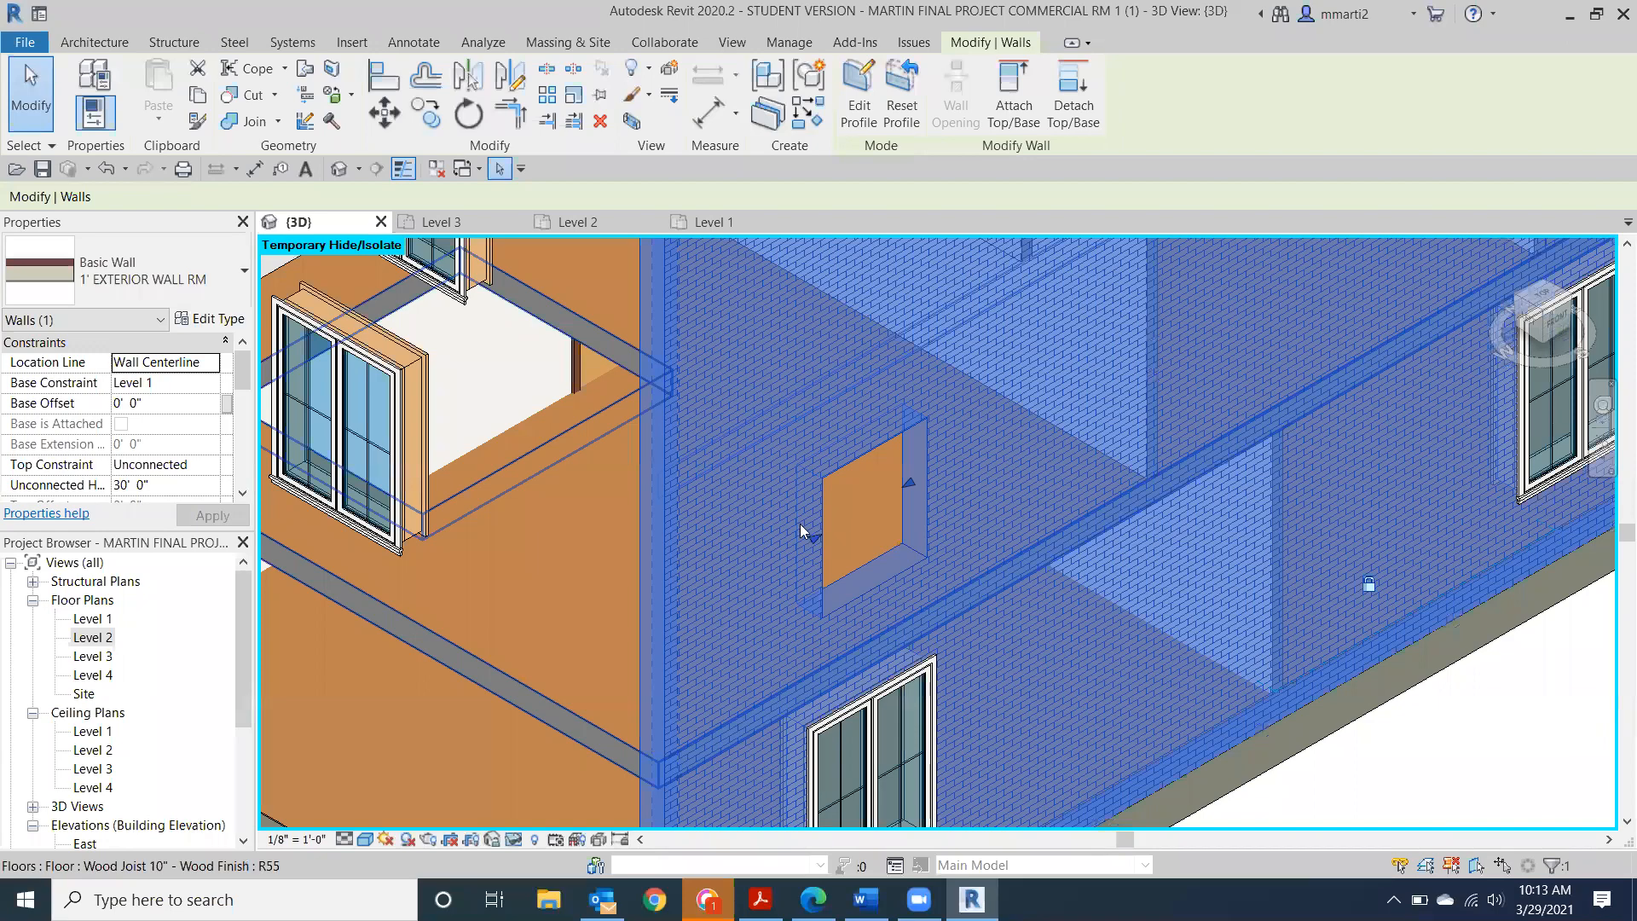
{"action": "middle_click_drag", "start_coordinate": [849, 538], "coordinate": [1167, 505]}
{"action": "scroll", "coordinate": [1121, 502], "scroll_direction": "down", "scroll_amount": 1}
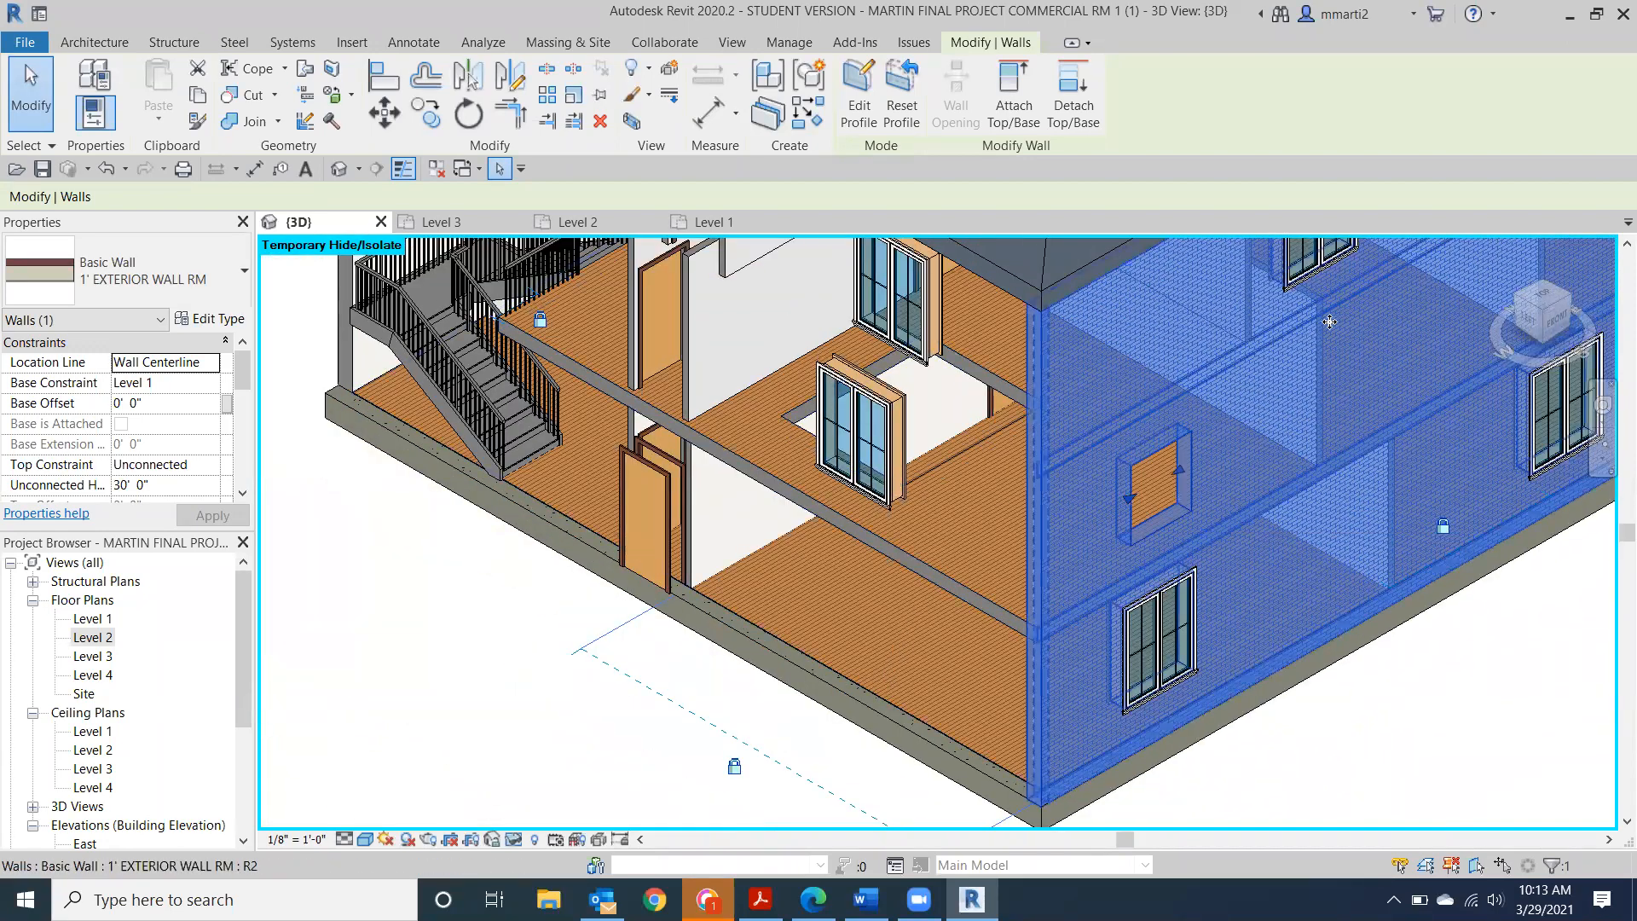
{"action": "left_click", "coordinate": [1526, 333]}
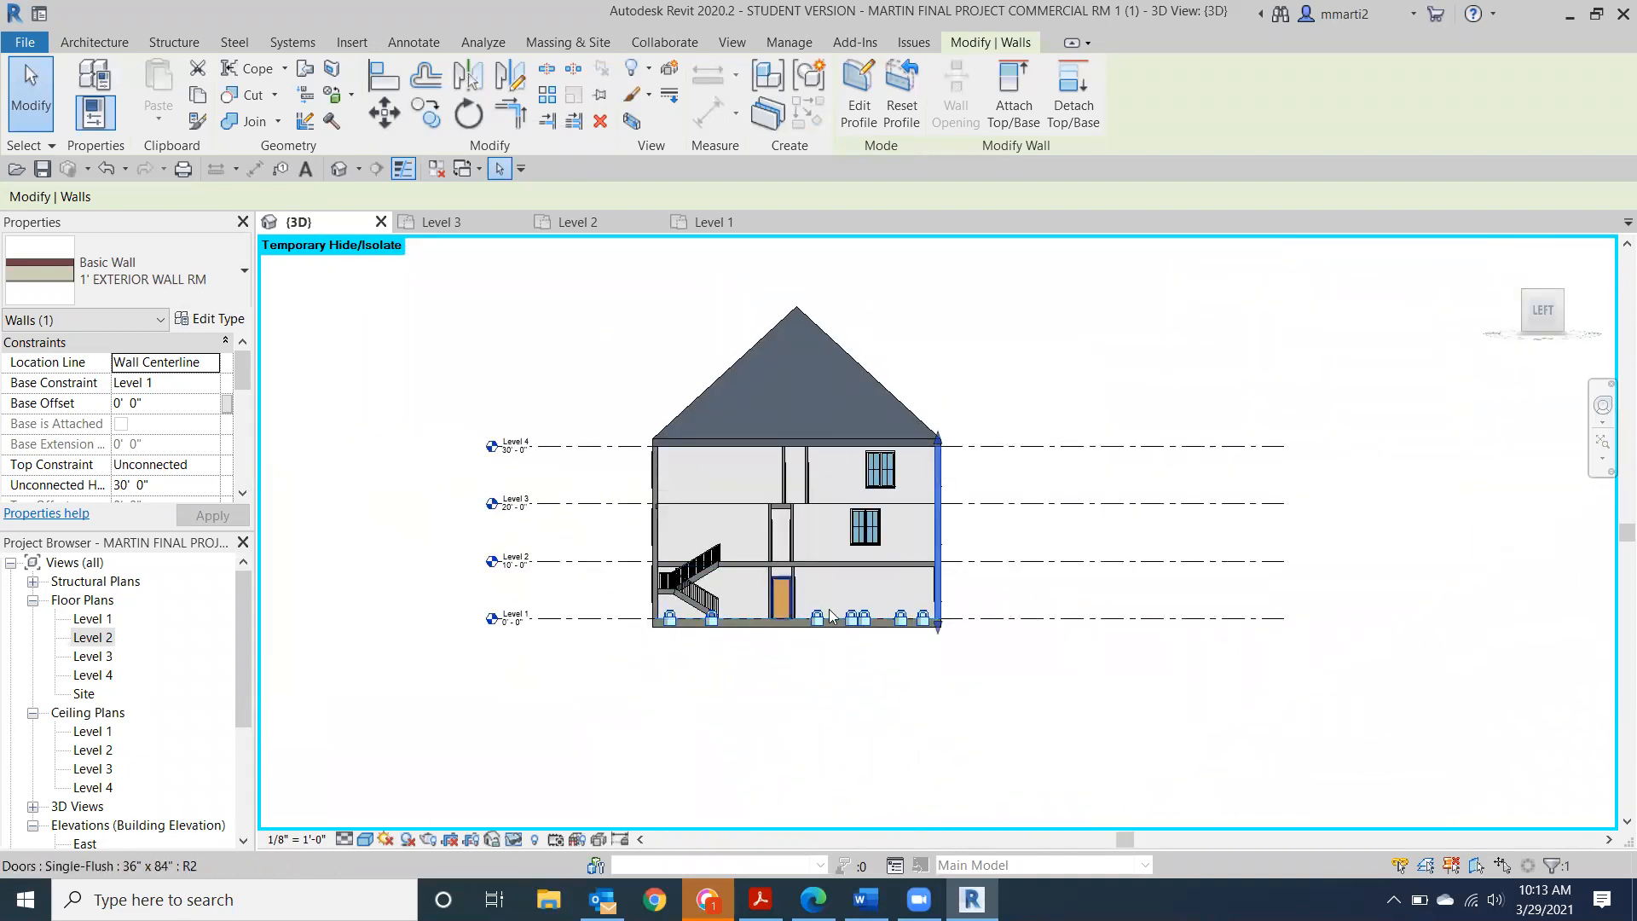
{"action": "scroll", "coordinate": [690, 691], "scroll_direction": "up", "scroll_amount": 4}
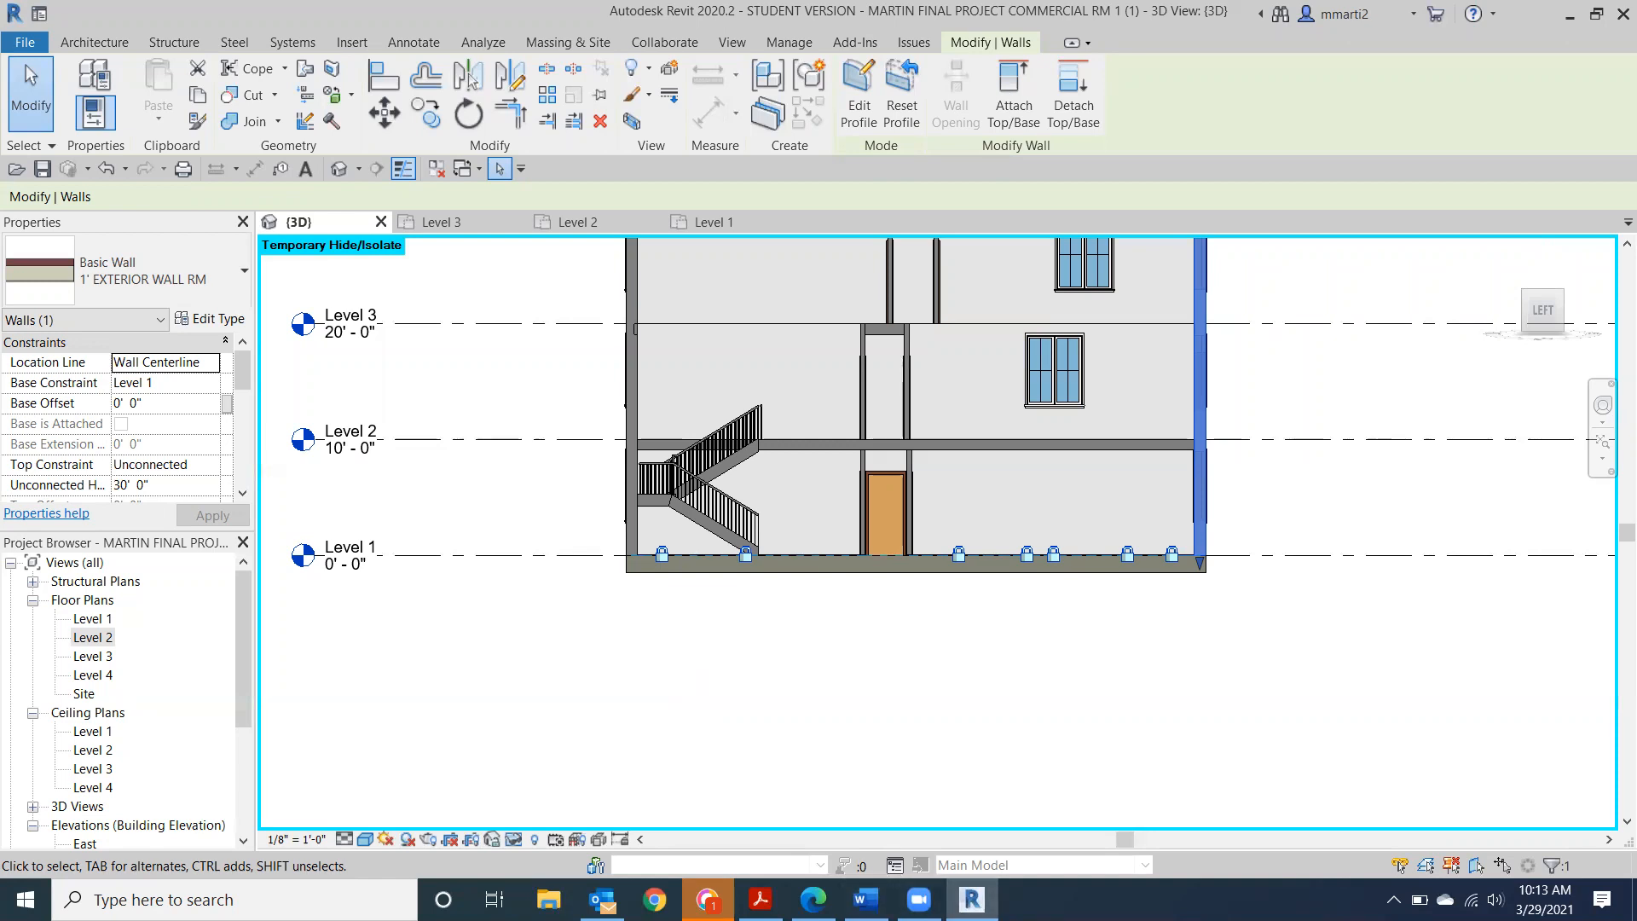
Switch to Word to review the Class 13 outline, and check the Final Project requirements in Edge.
{"action": "left_click", "coordinate": [866, 899]}
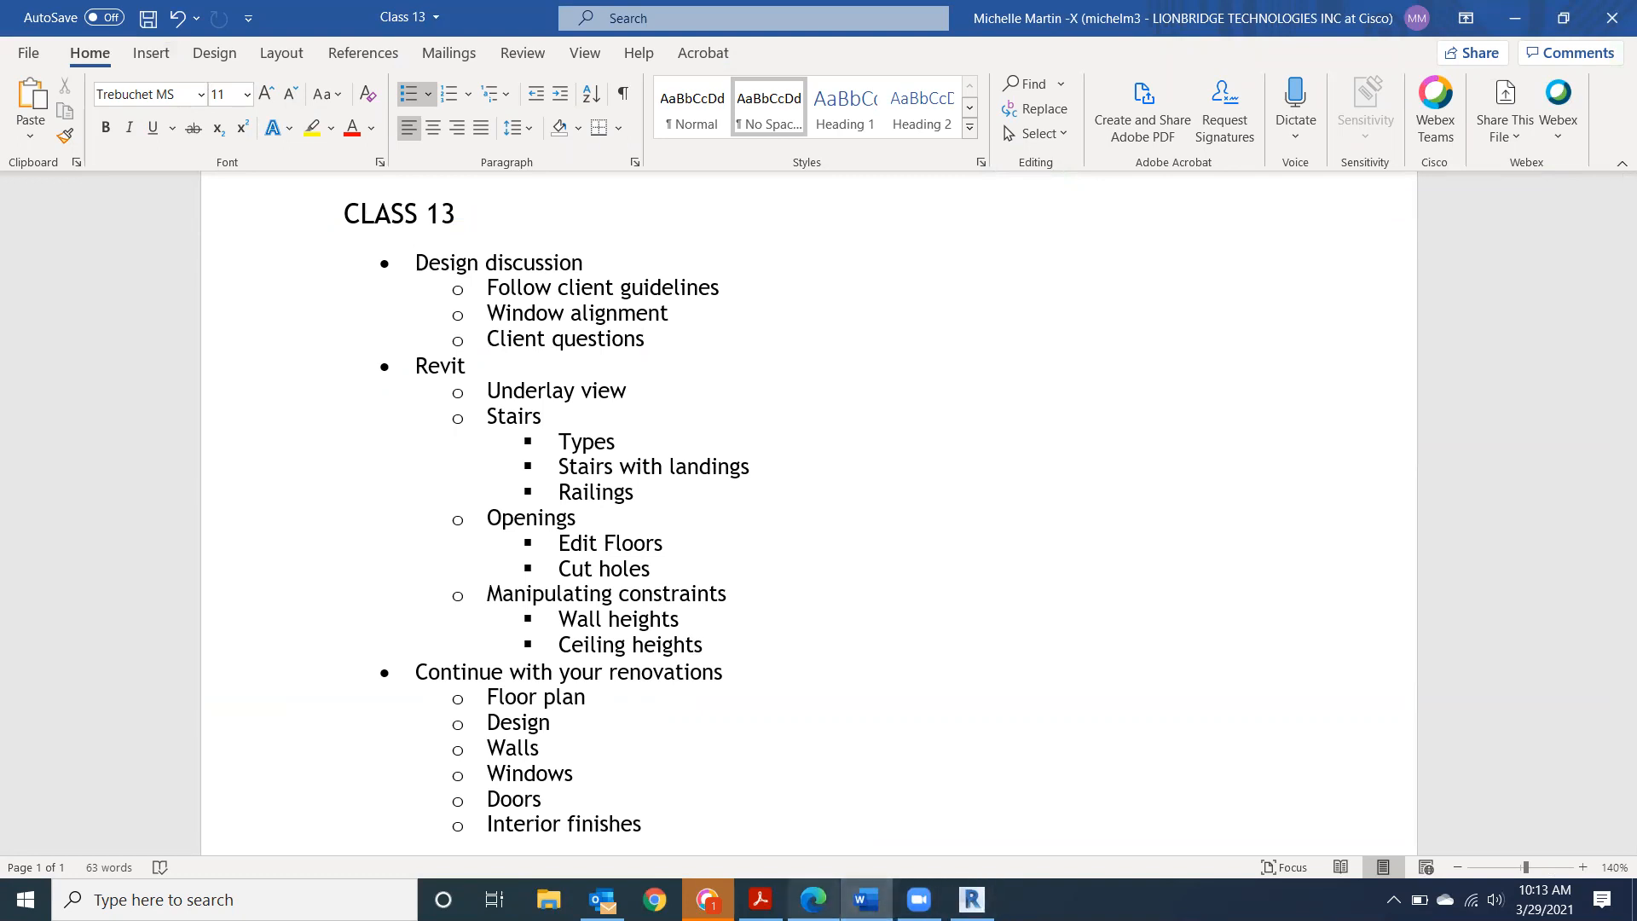
{"action": "mouse_move", "coordinate": [813, 900]}
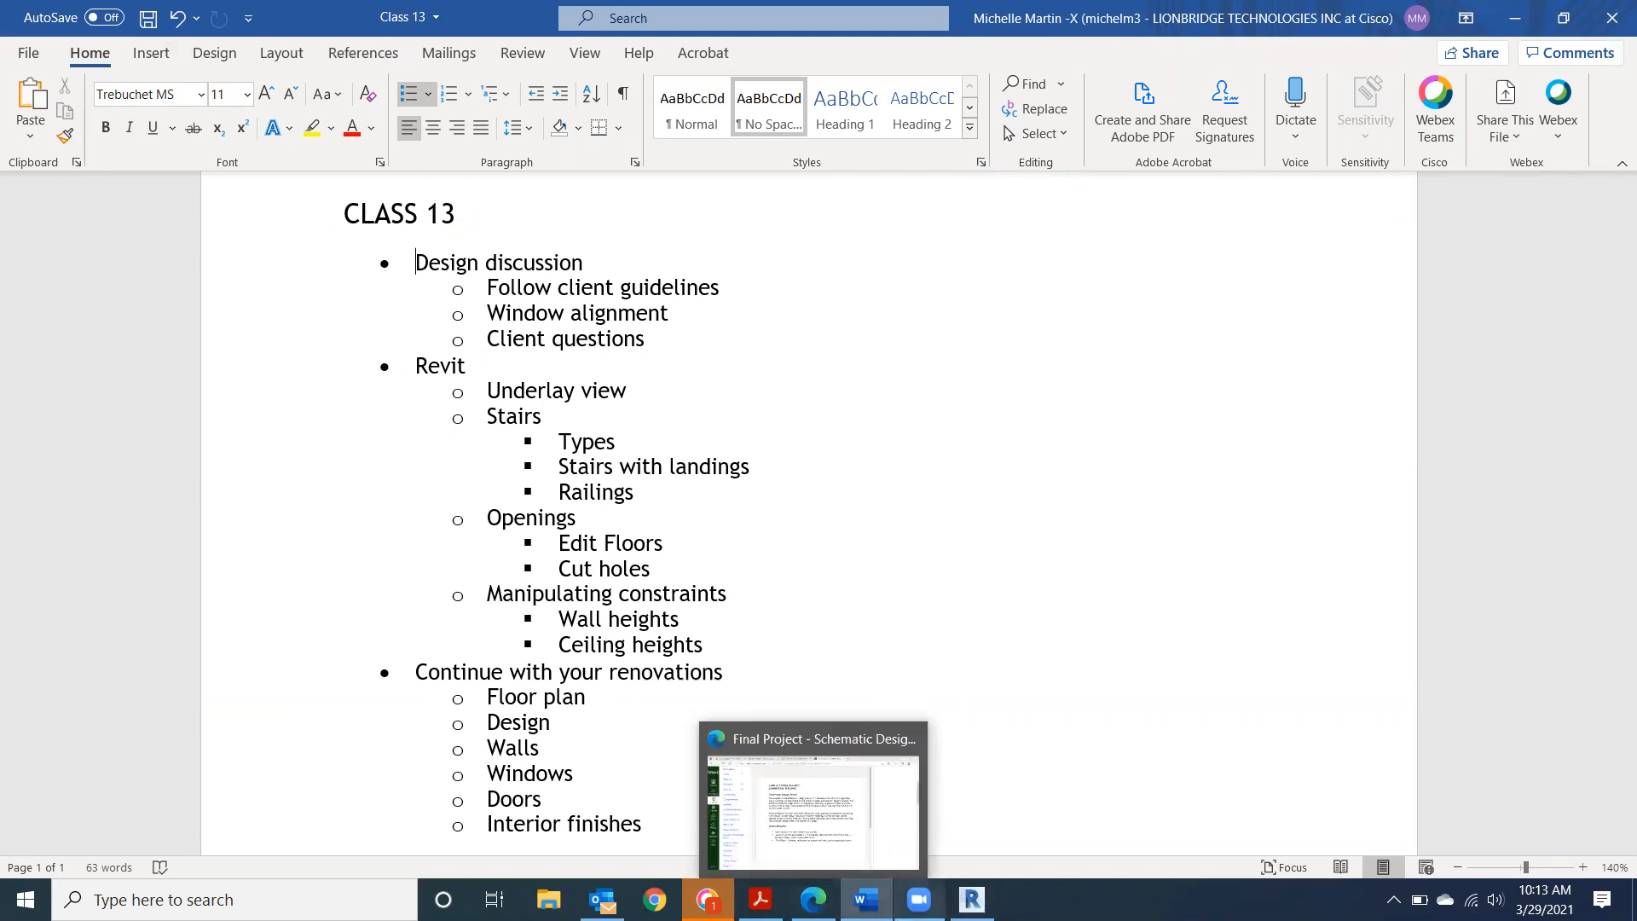
{"action": "left_click", "coordinate": [813, 899]}
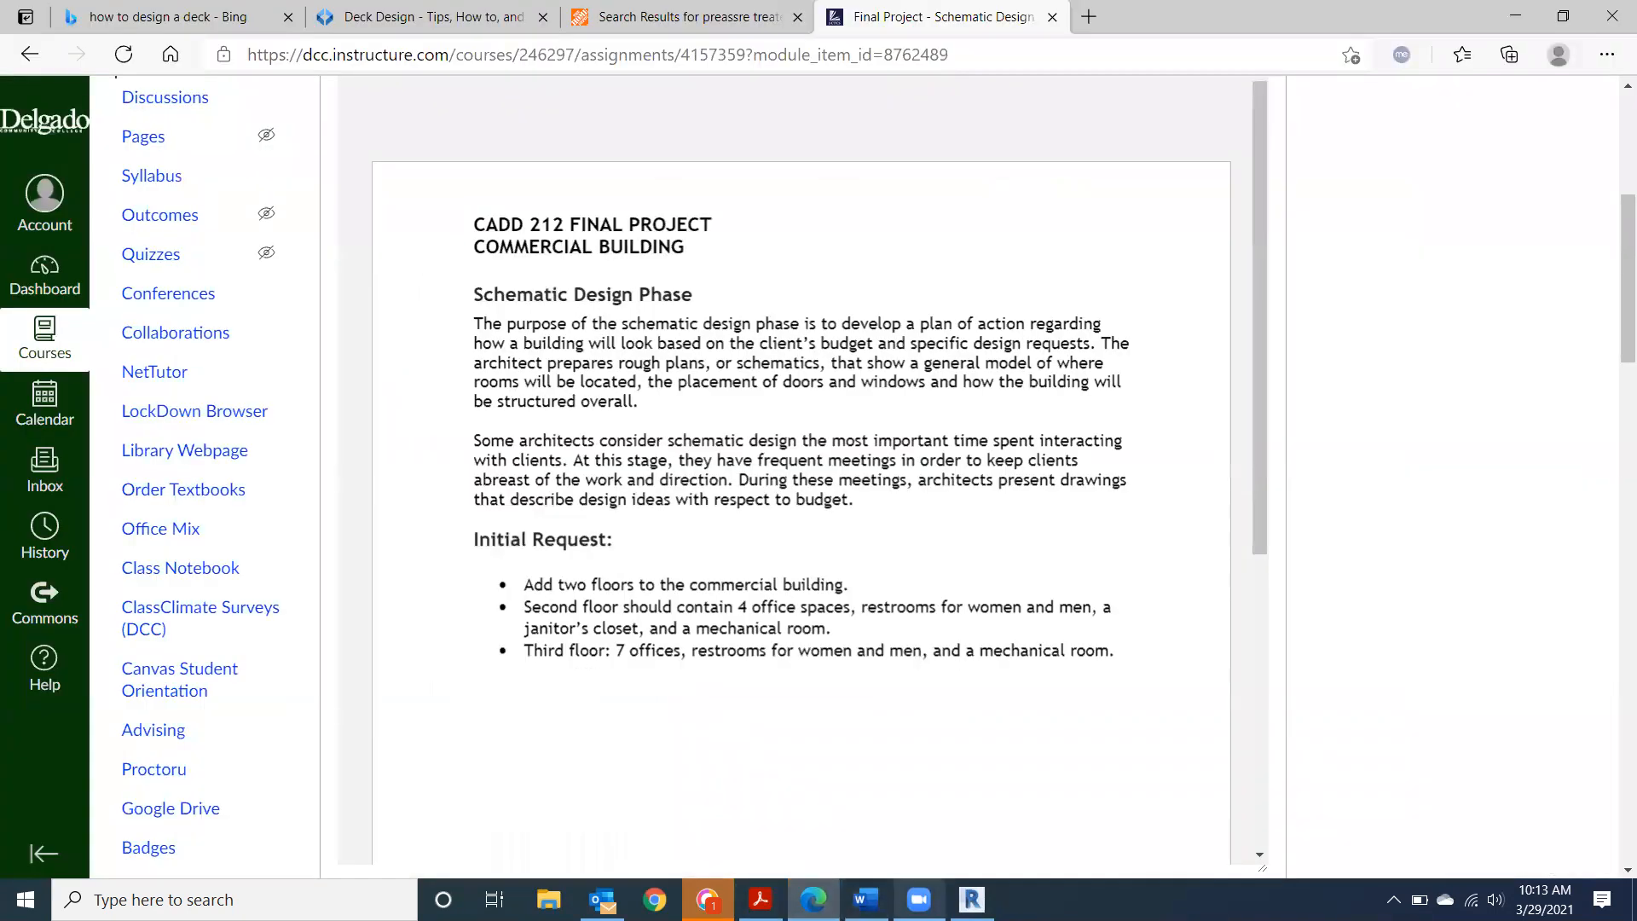
Return to Revit, and examine the stair railing and the Level 2 floor edge in the left-side 3D view.
{"action": "left_click", "coordinate": [972, 900]}
{"action": "scroll", "coordinate": [915, 474], "scroll_direction": "down", "scroll_amount": 2}
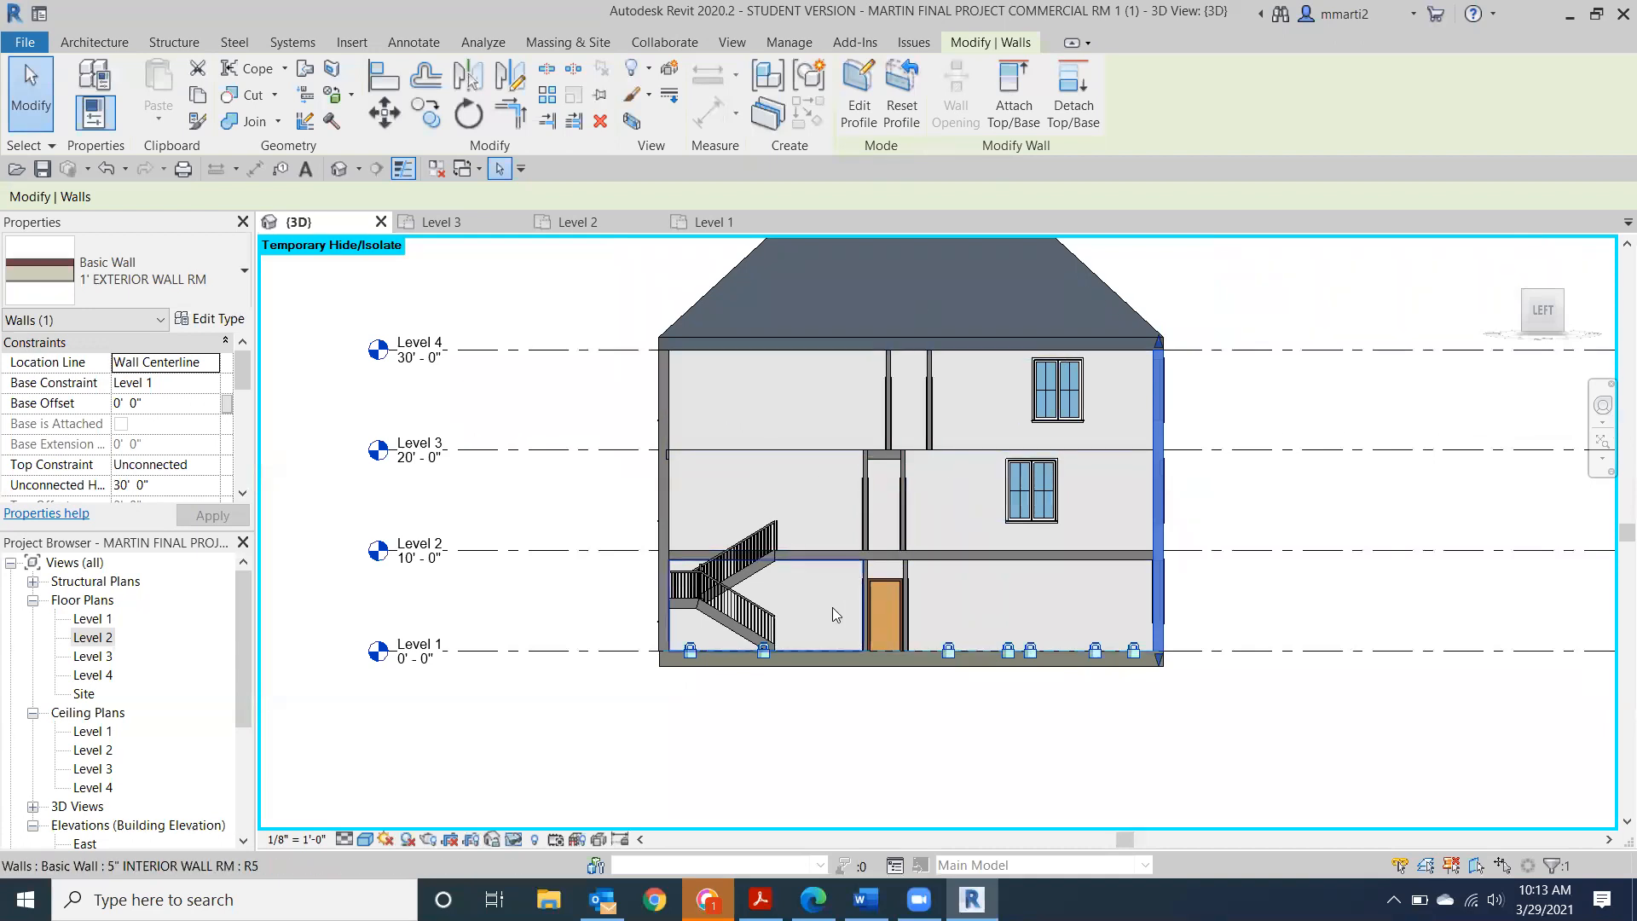
{"action": "scroll", "coordinate": [818, 597], "scroll_direction": "up", "scroll_amount": 5}
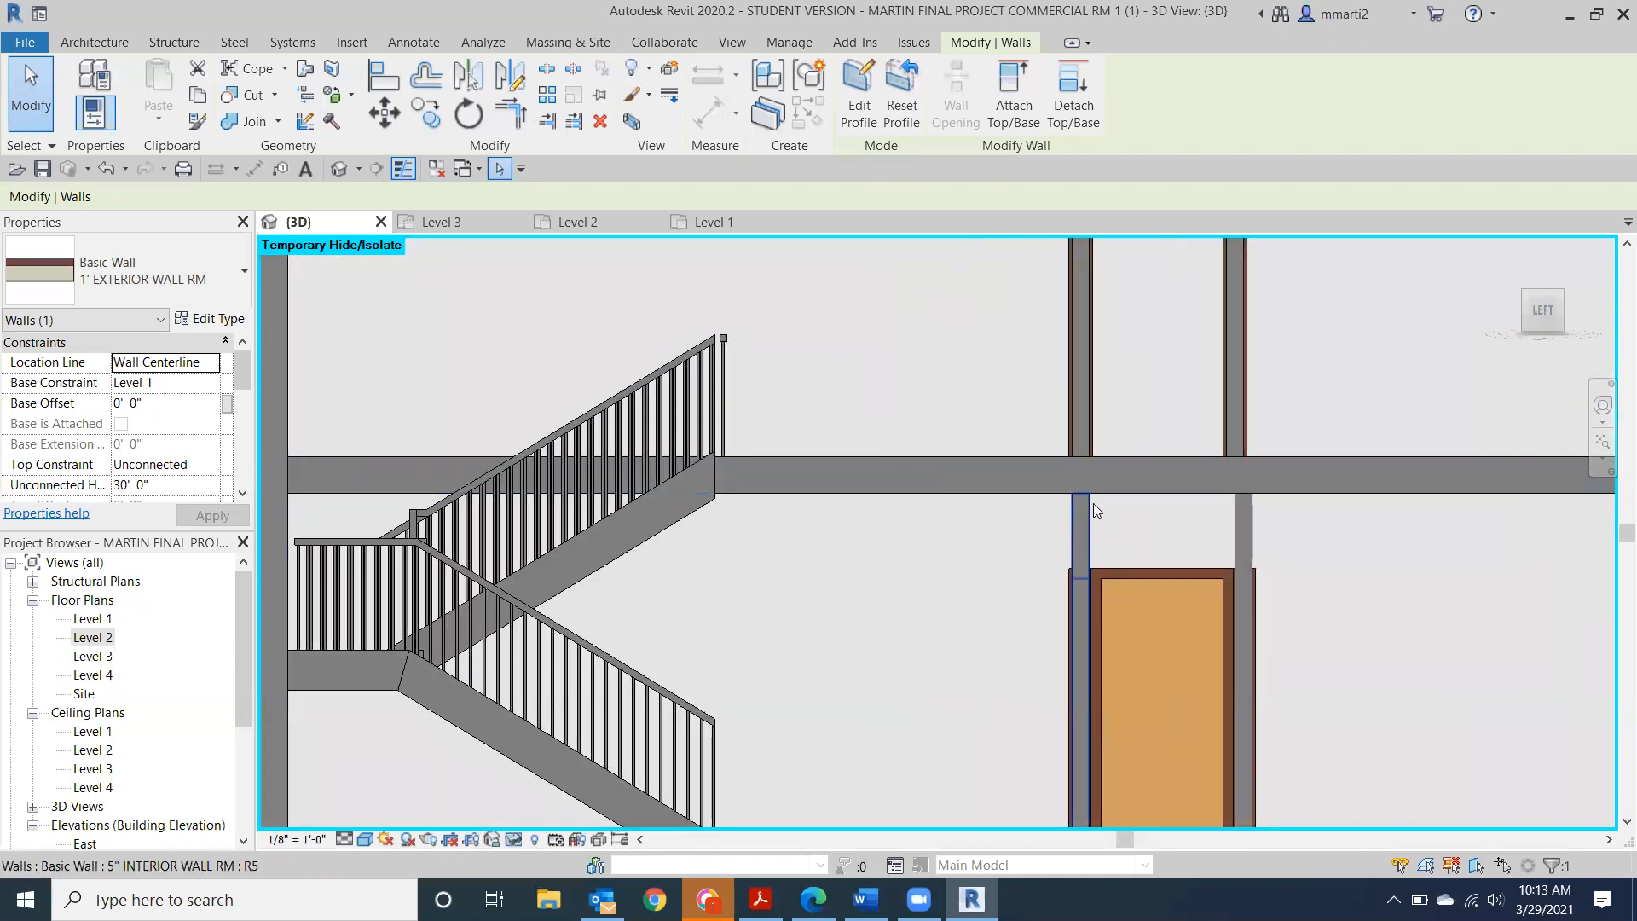
{"action": "scroll", "coordinate": [1093, 503], "scroll_direction": "up", "scroll_amount": 3}
{"action": "scroll", "coordinate": [861, 674], "scroll_direction": "down", "scroll_amount": 2}
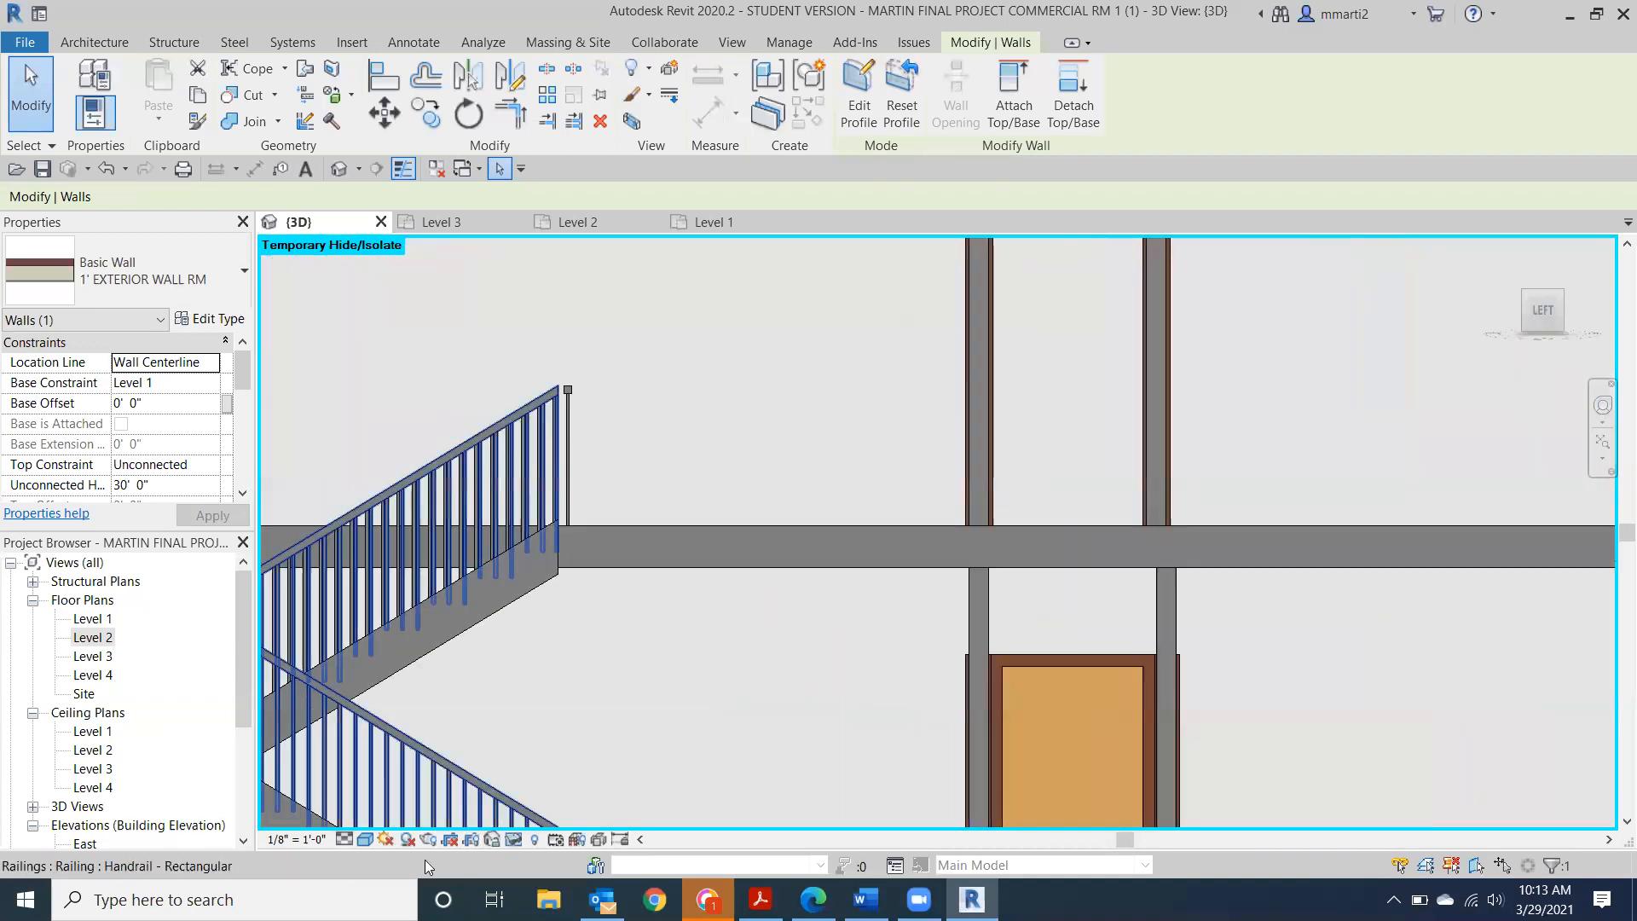
{"action": "left_click", "coordinate": [365, 840]}
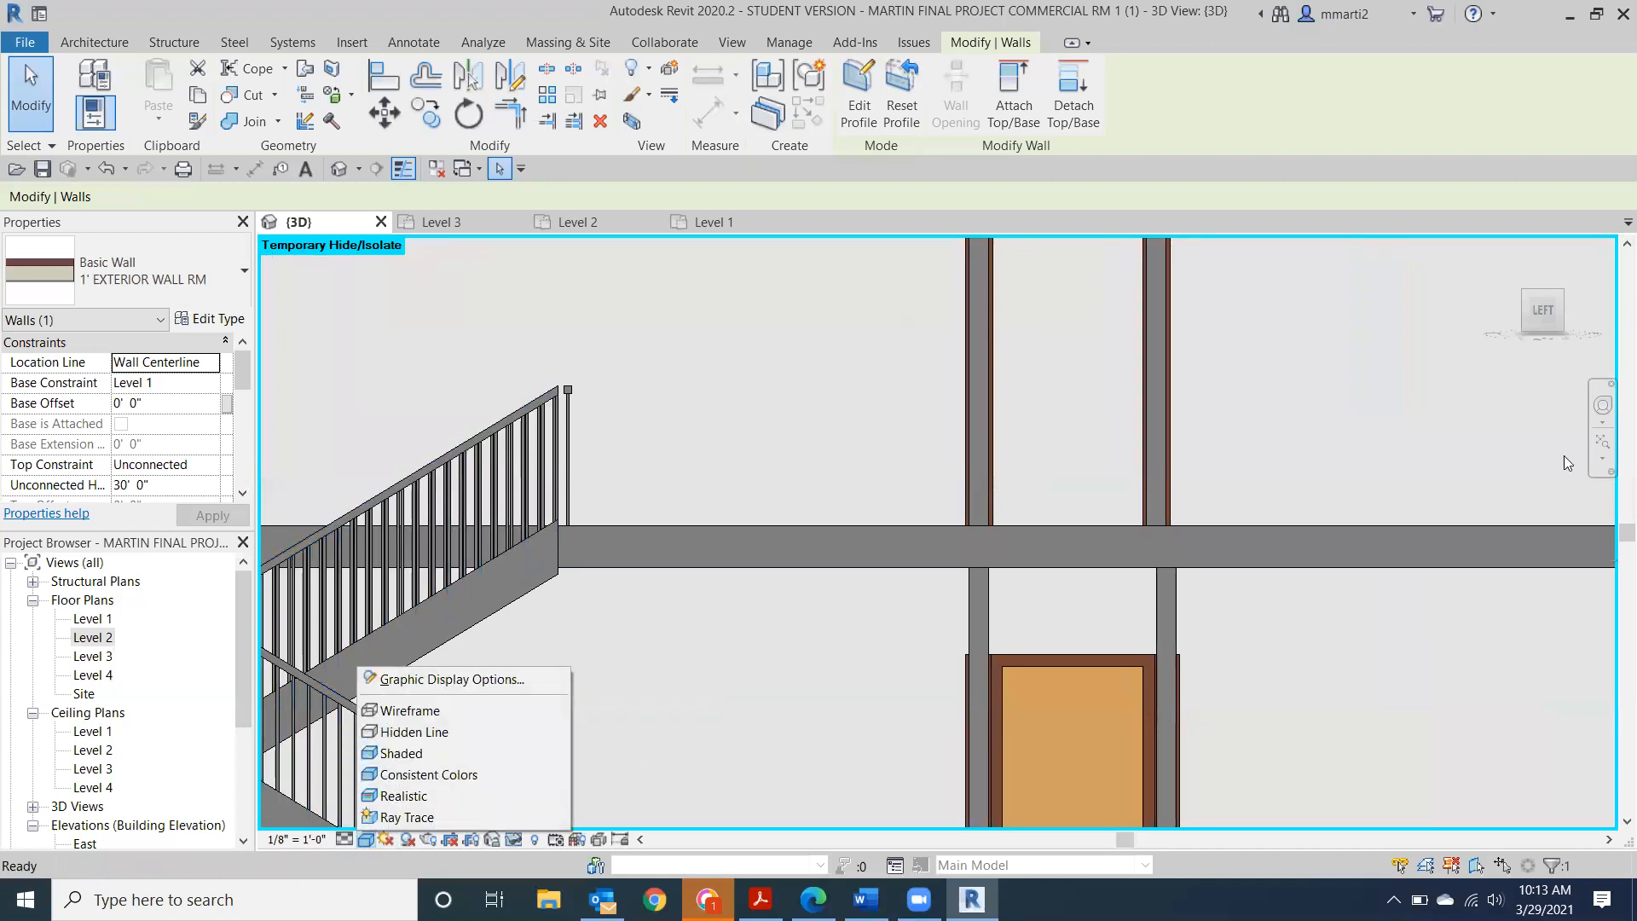
{"action": "left_click", "coordinate": [1558, 299]}
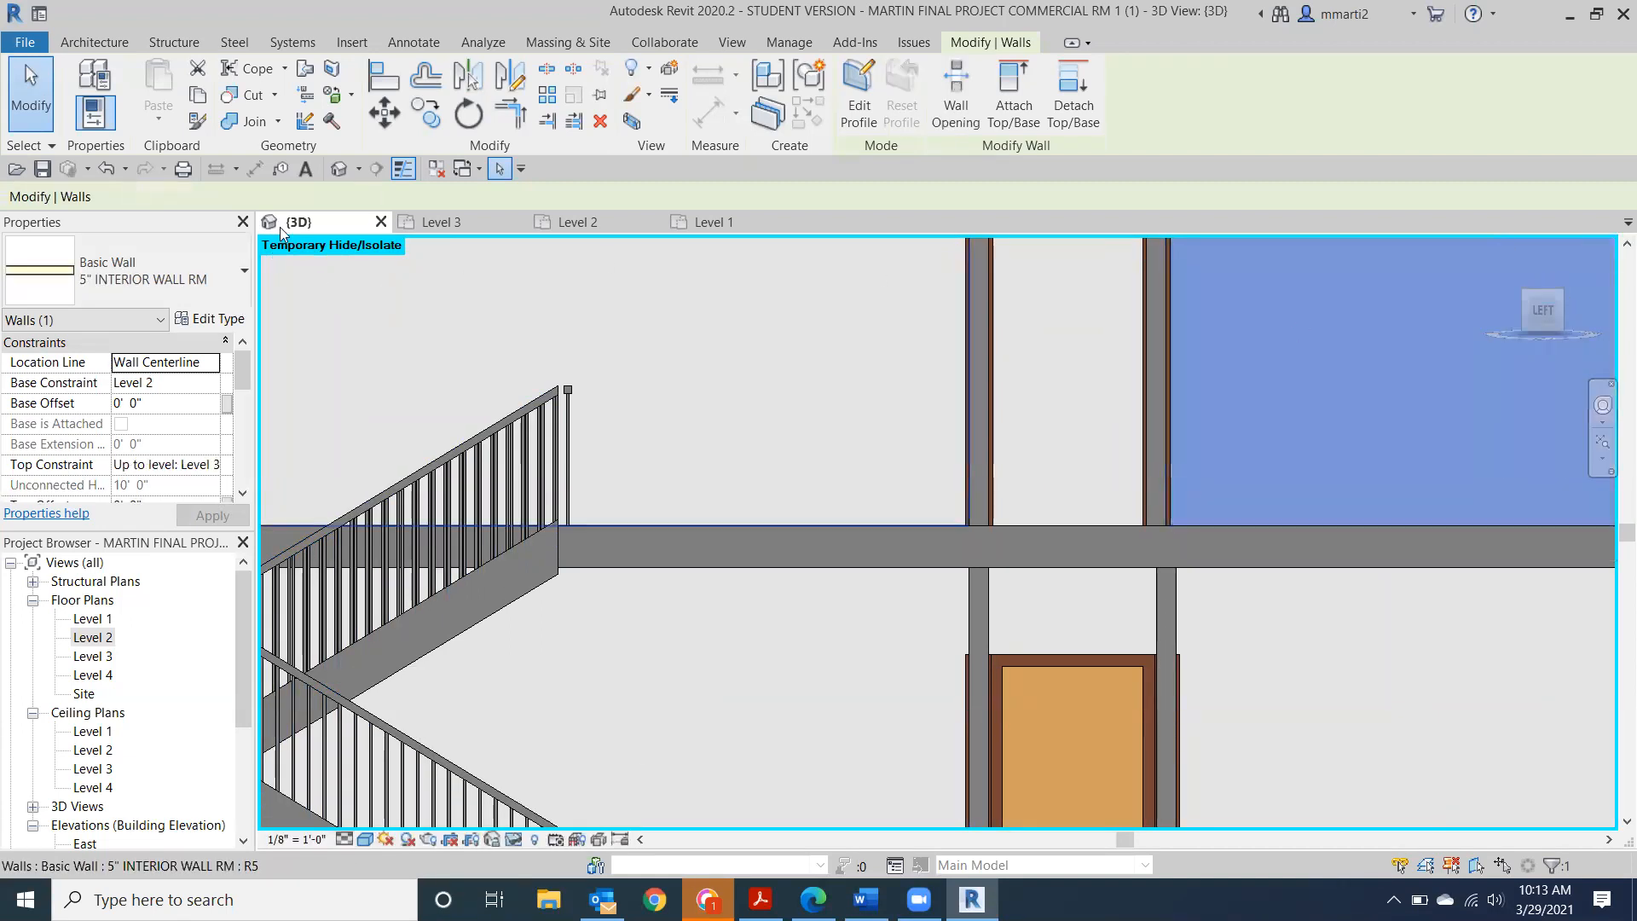
Delete the selected 5" interior wall on Level 2 and dismiss the save reminder.
{"action": "key", "text": "Delete"}
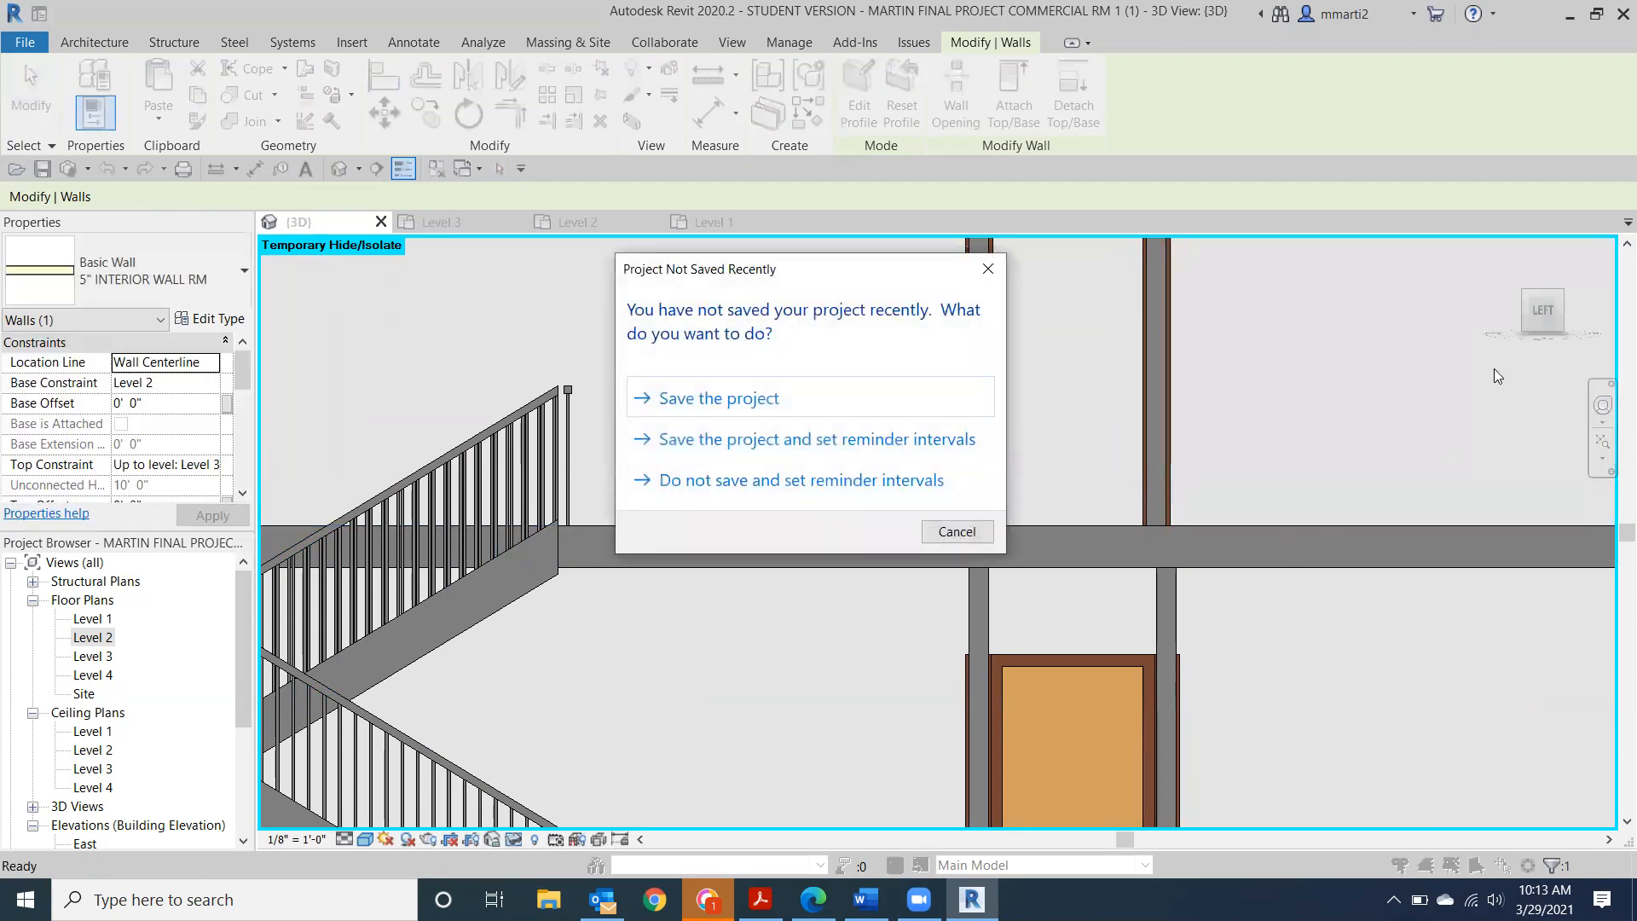
{"action": "left_click", "coordinate": [988, 269]}
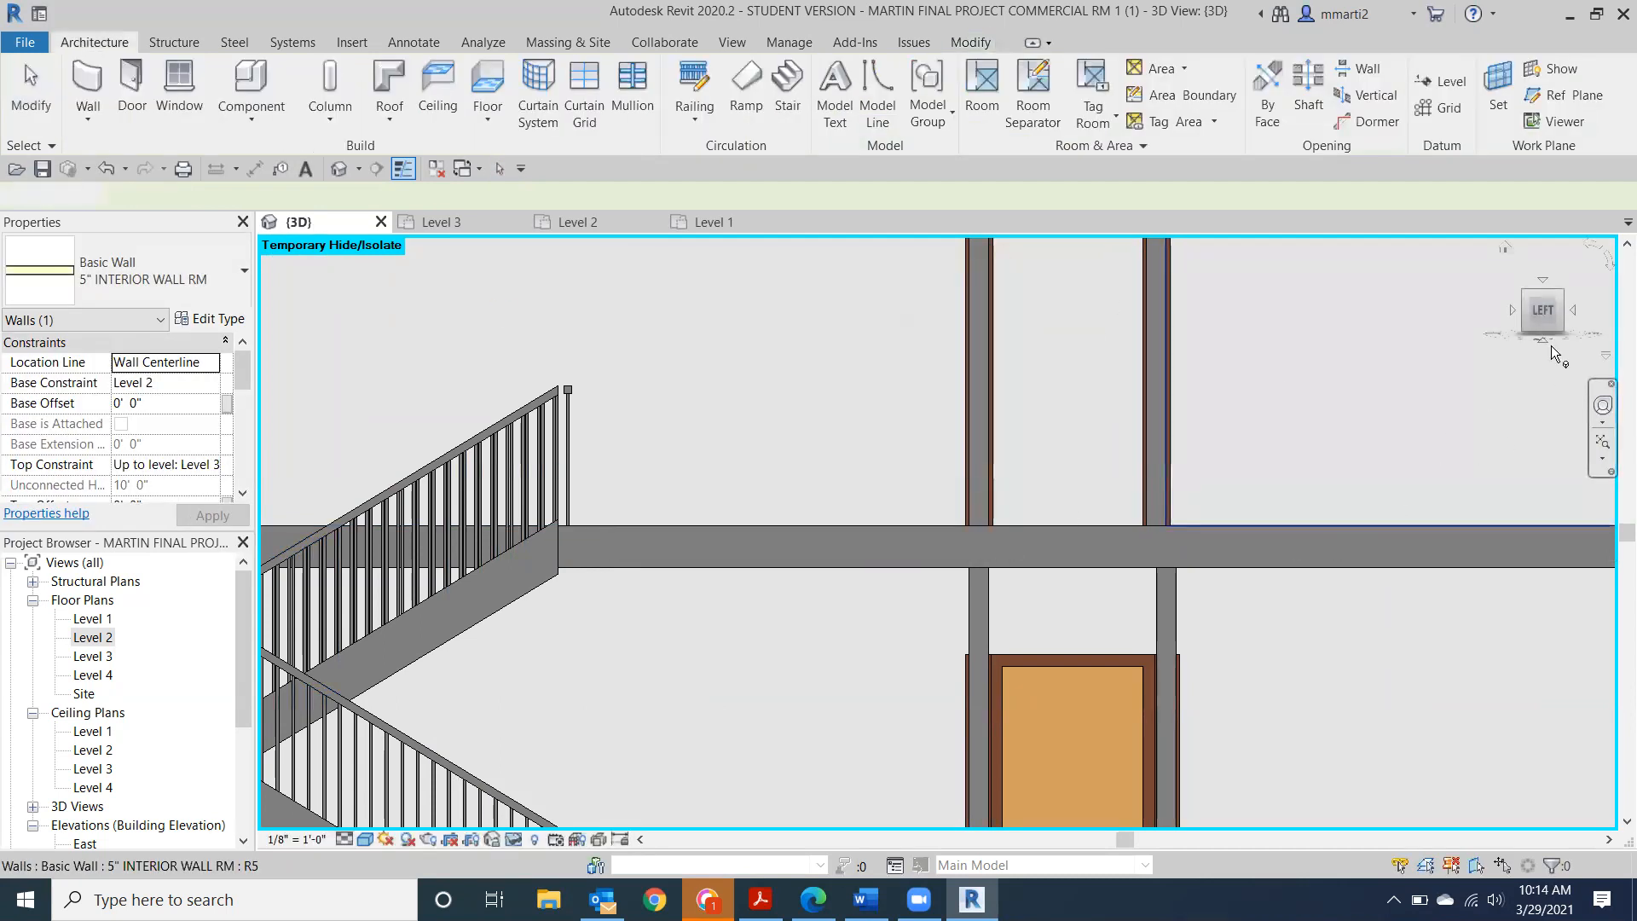
{"action": "left_click", "coordinate": [1562, 293]}
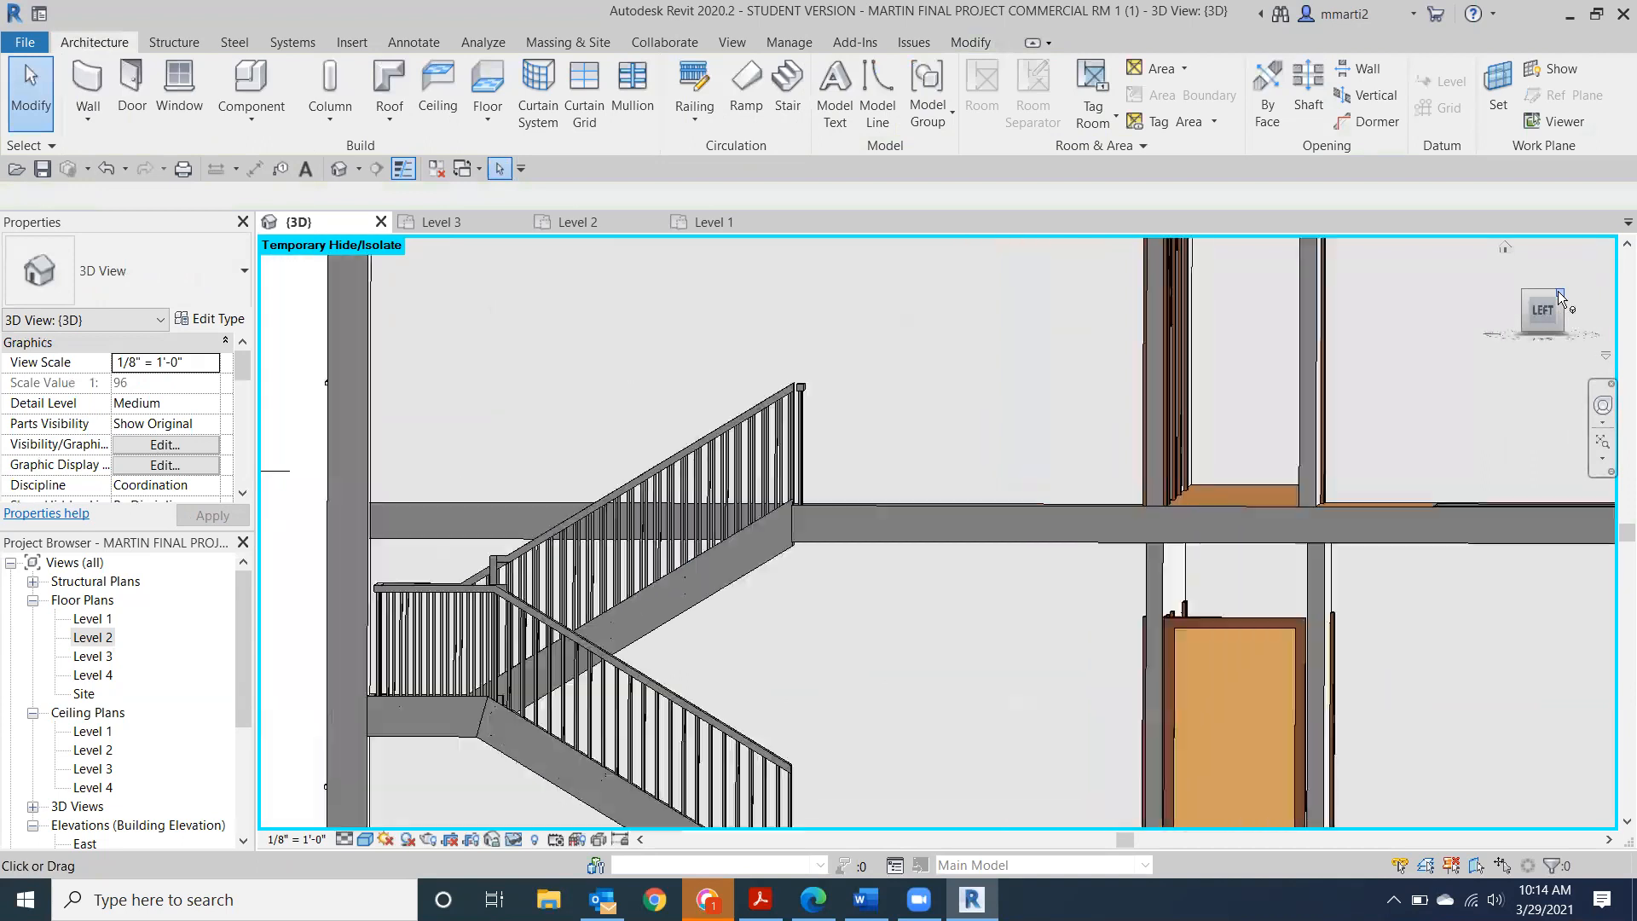
{"action": "scroll", "coordinate": [891, 727], "scroll_direction": "up", "scroll_amount": 5}
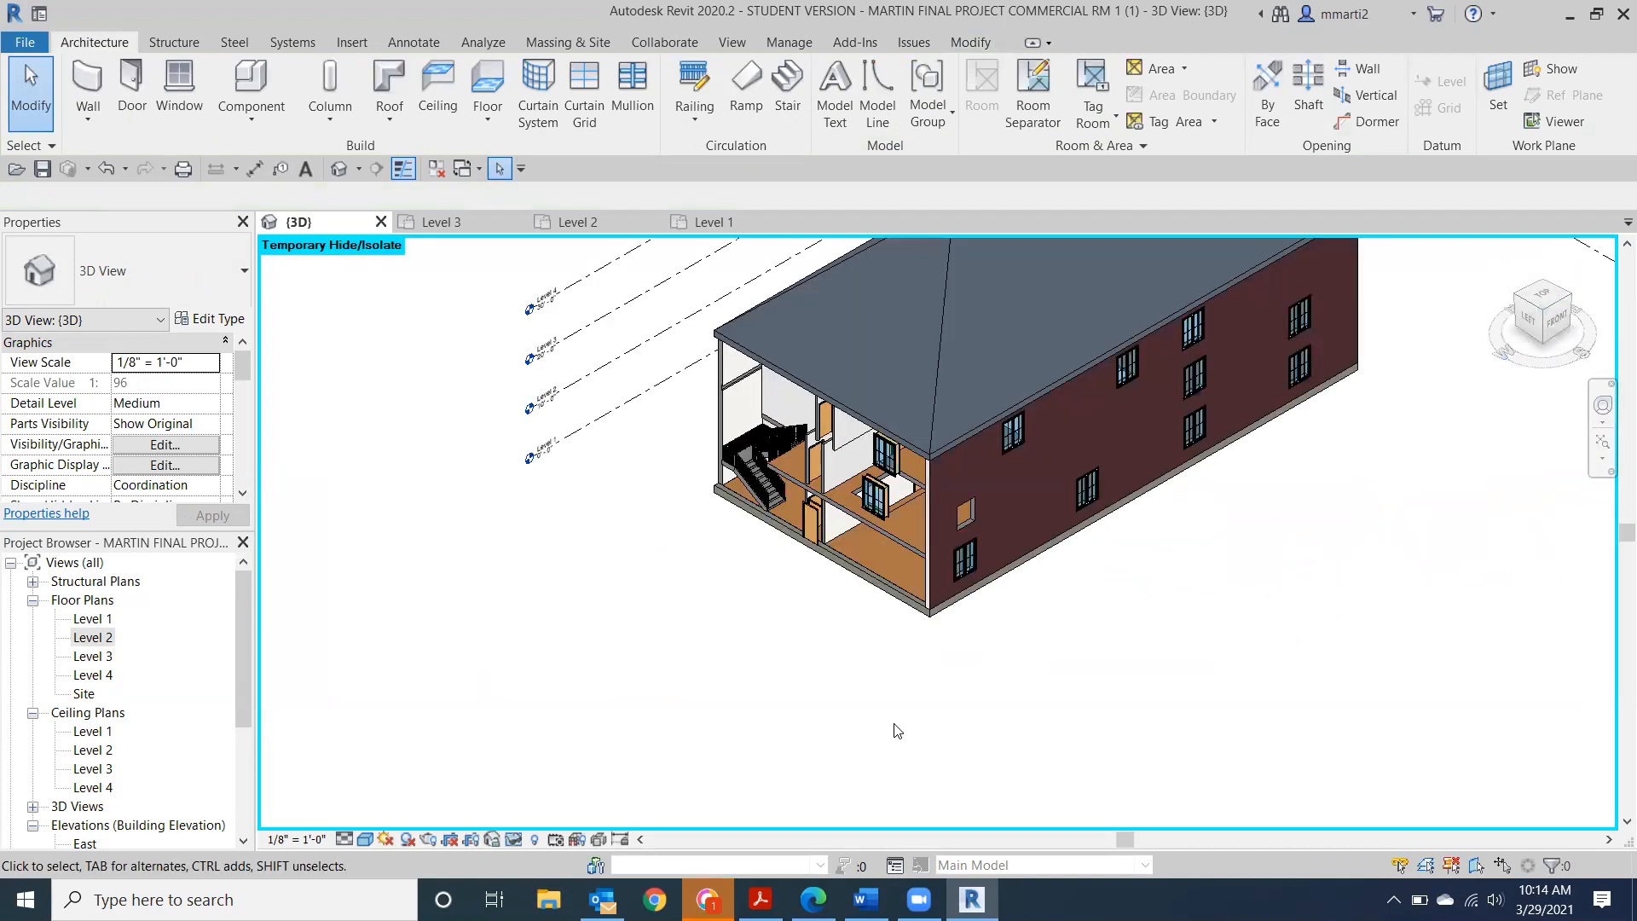
{"action": "scroll", "coordinate": [742, 460], "scroll_direction": "up", "scroll_amount": 5}
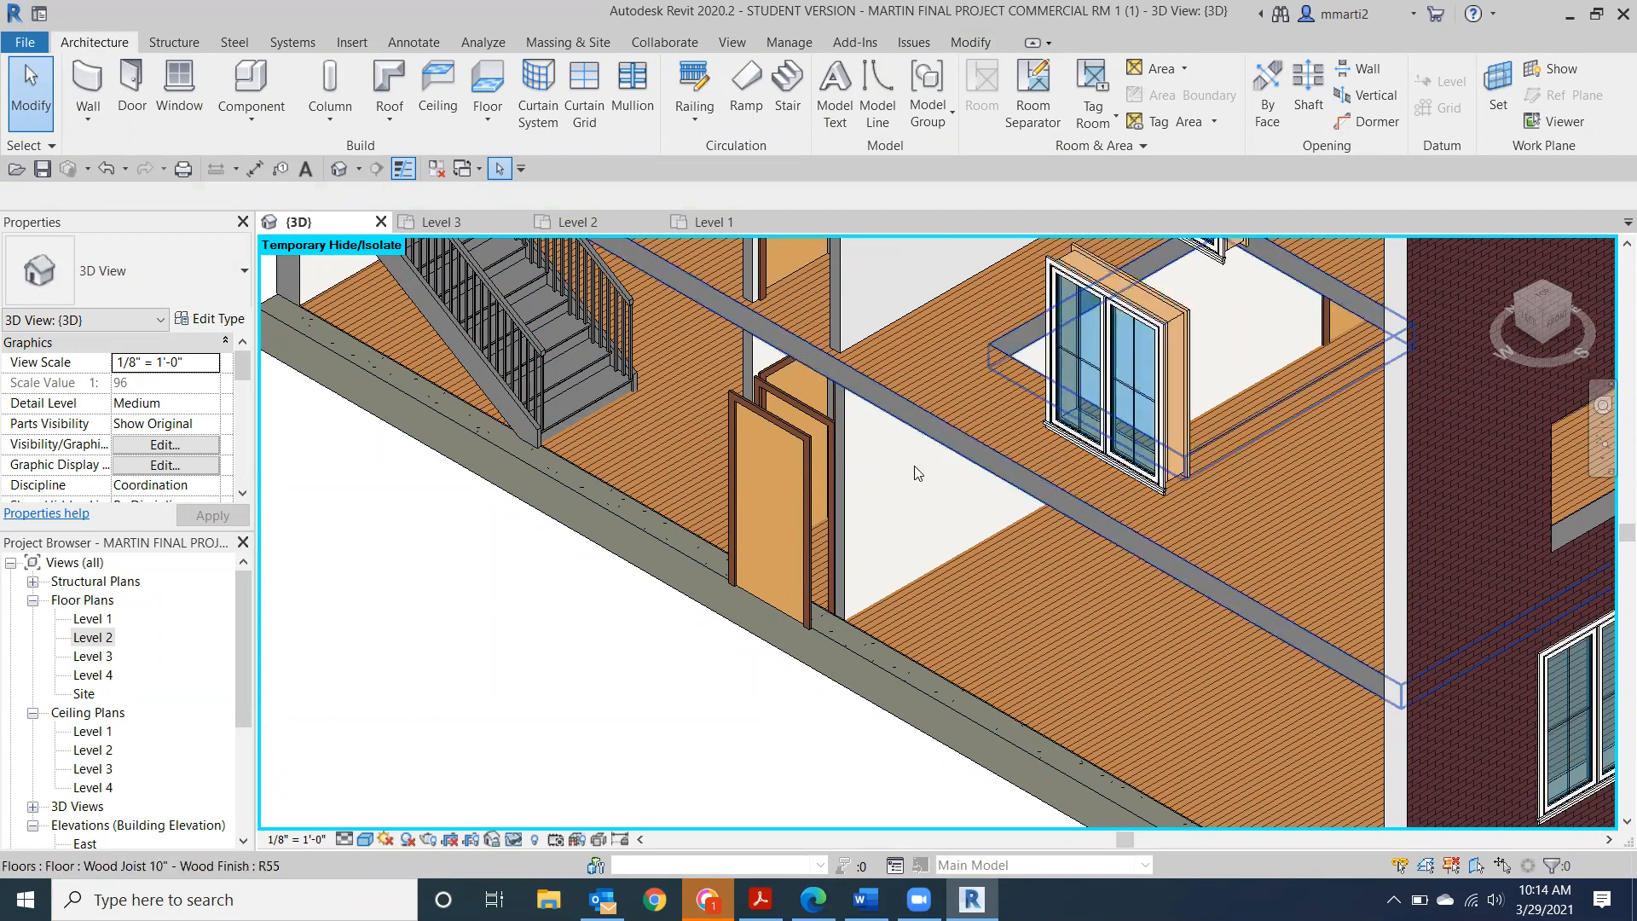
On the Level 1 floor plan, place an automatic 2' x 4' ACT System ceiling in the stair room.
{"action": "double_click", "coordinate": [92, 619]}
{"action": "mouse_move", "coordinate": [827, 655]}
{"action": "middle_mouse_down"}
{"action": "mouse_move", "coordinate": [767, 452]}
{"action": "mouse_move", "coordinate": [618, 409]}
{"action": "mouse_move", "coordinate": [534, 541]}
{"action": "mouse_move", "coordinate": [449, 558]}
{"action": "mouse_move", "coordinate": [454, 541]}
{"action": "middle_mouse_up"}
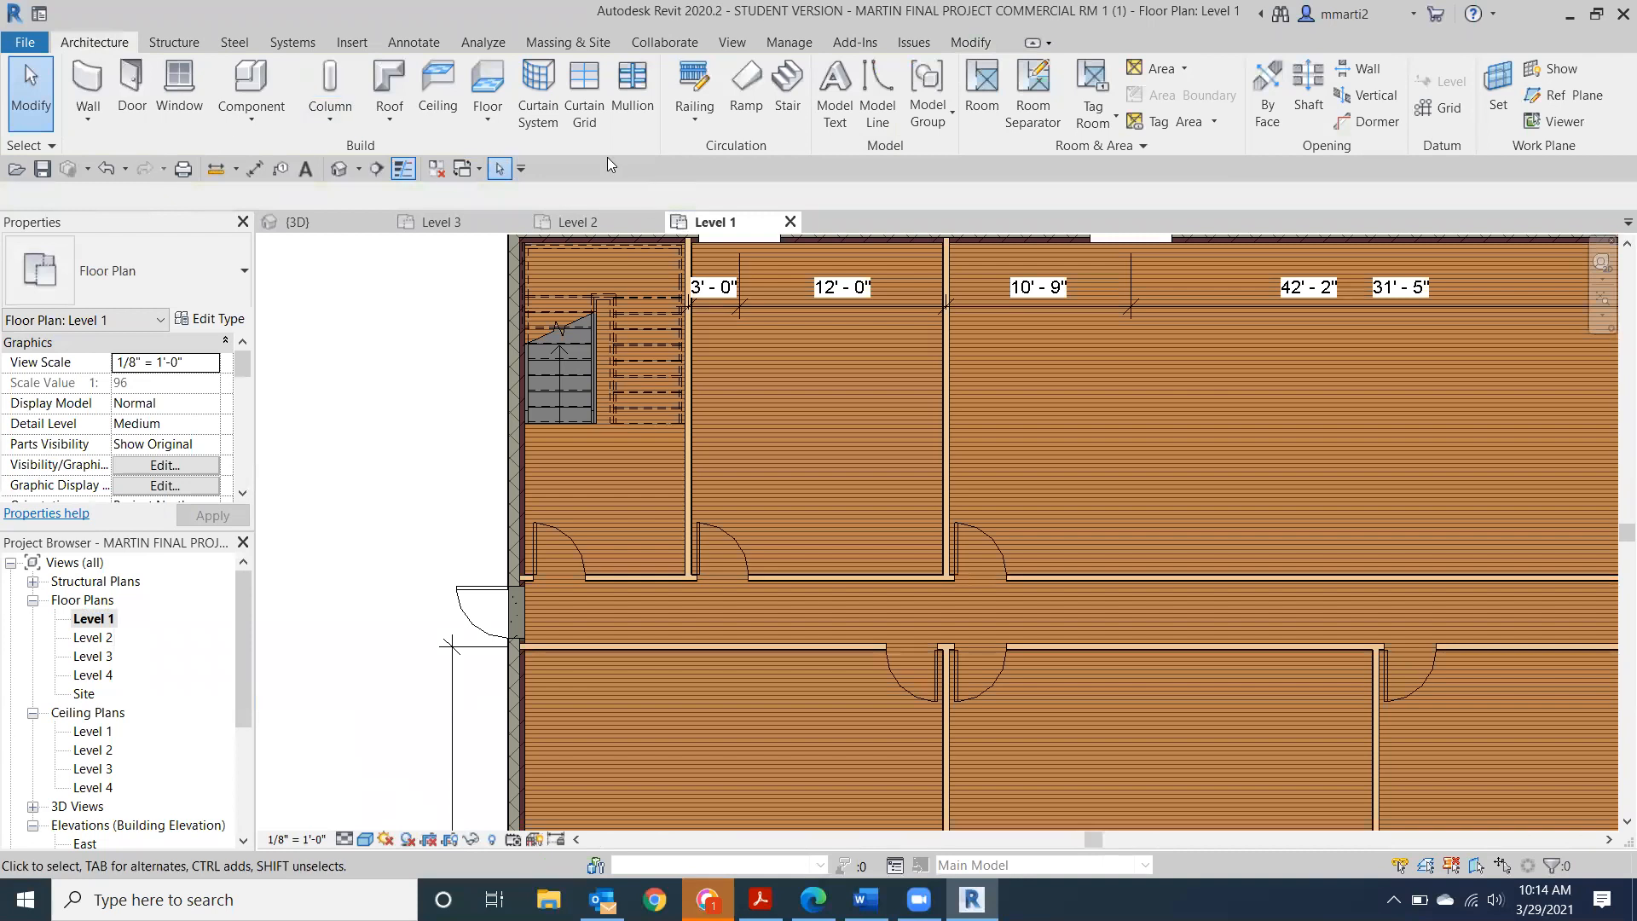
{"action": "left_click", "coordinate": [437, 92]}
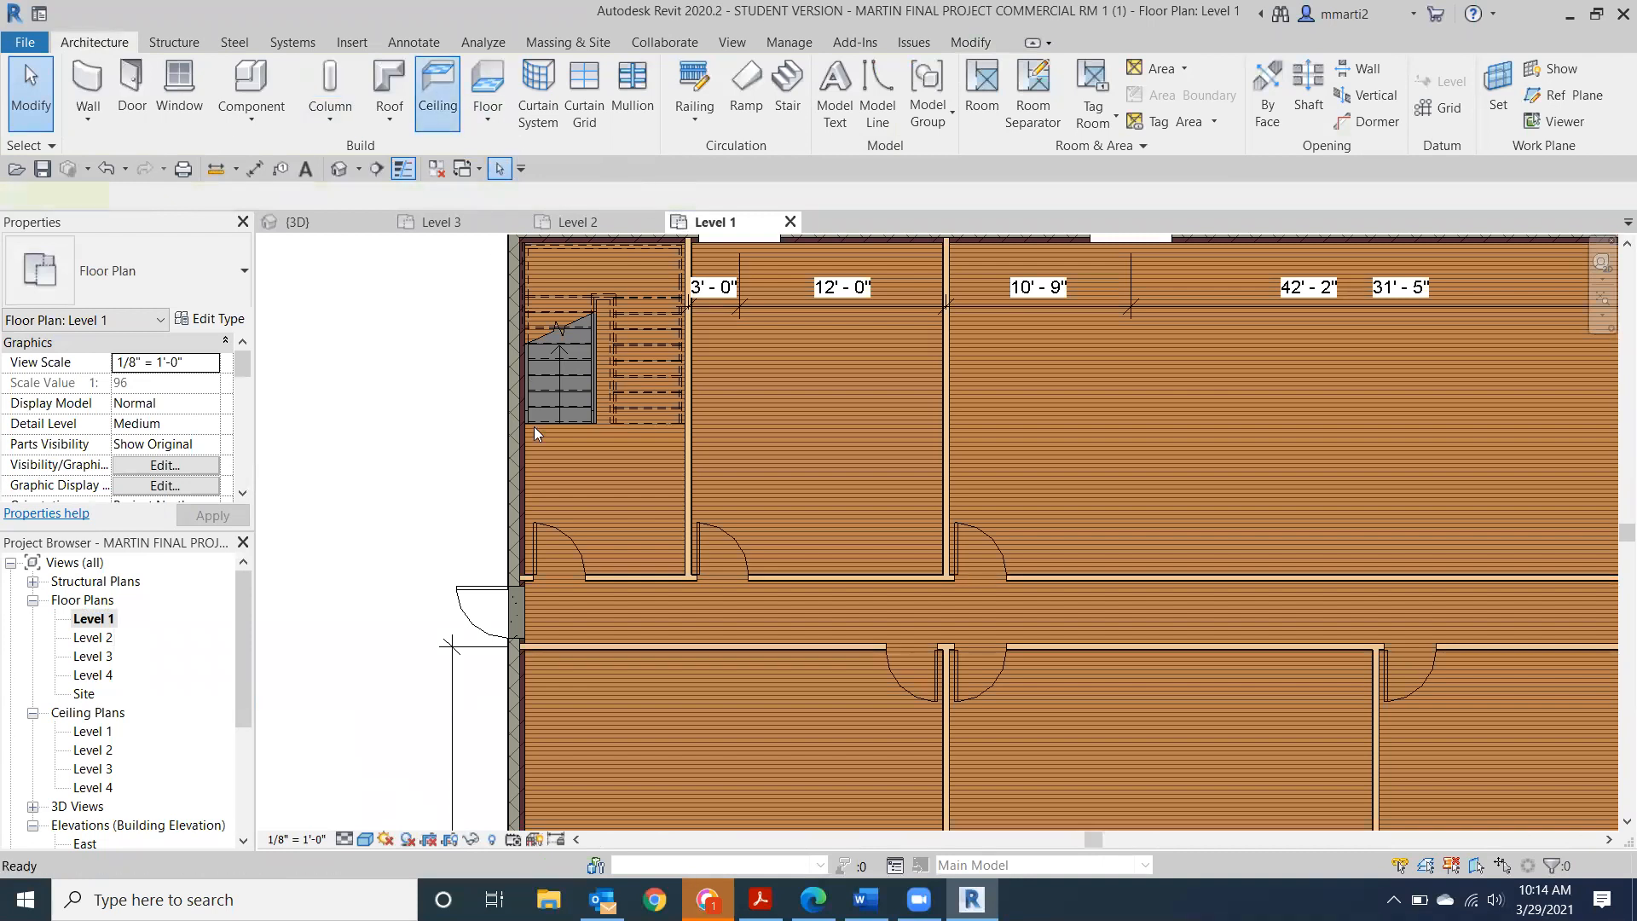
{"action": "left_click", "coordinate": [659, 518]}
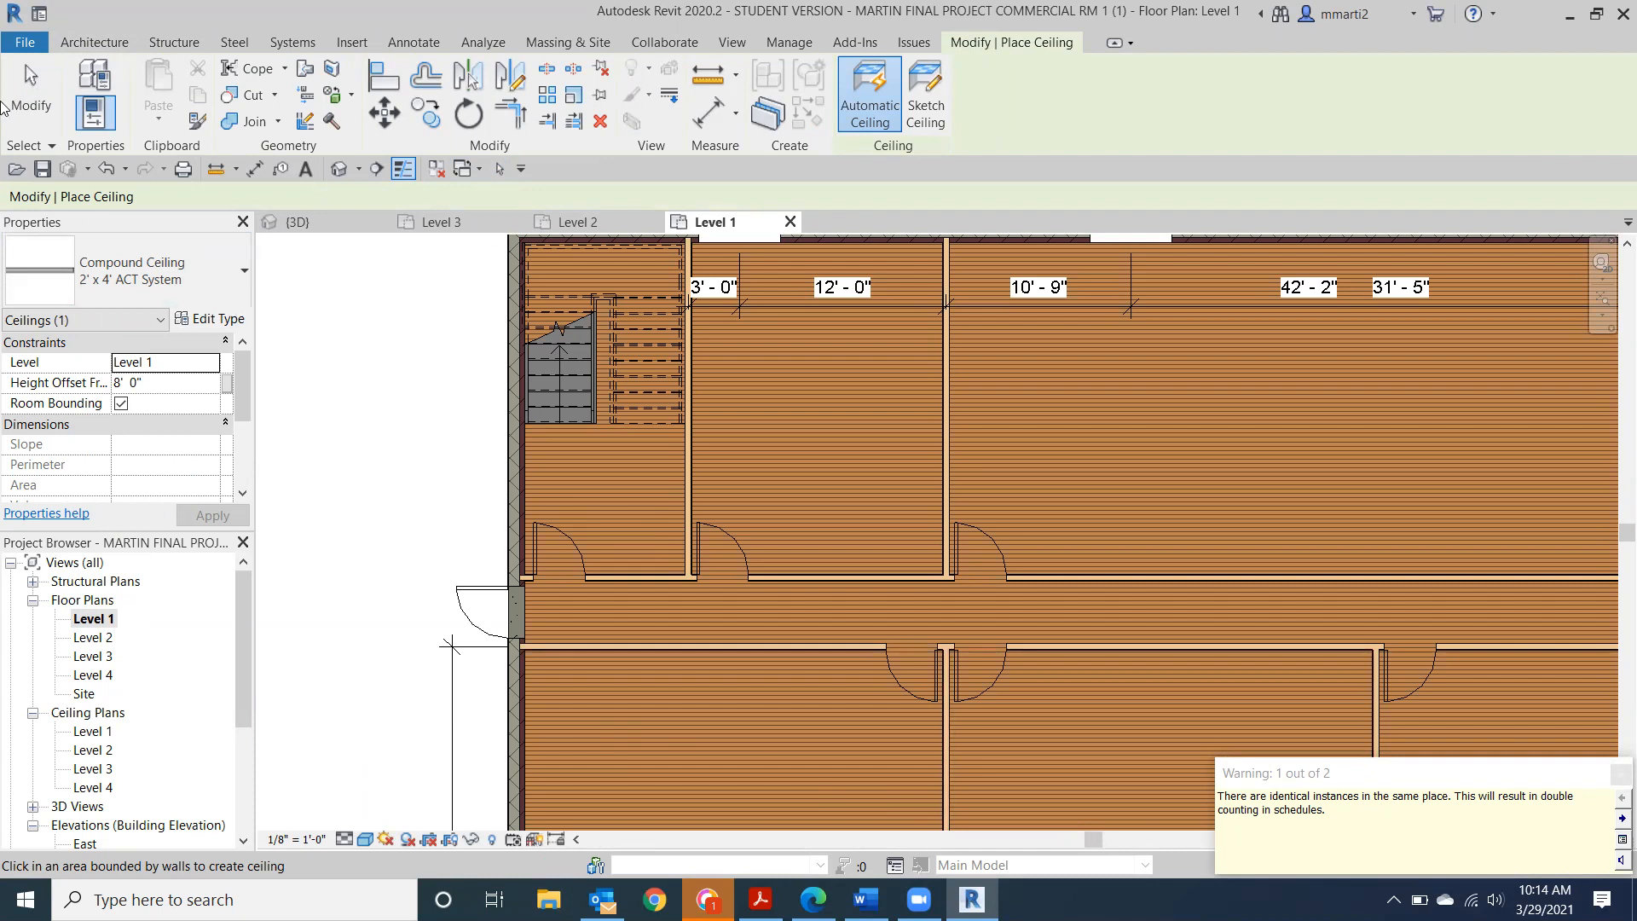
{"action": "left_click", "coordinate": [31, 94]}
Open the Level 1 reflected ceiling plan and inspect the ceiling of the room across the corridor from the stair.
{"action": "double_click", "coordinate": [92, 731]}
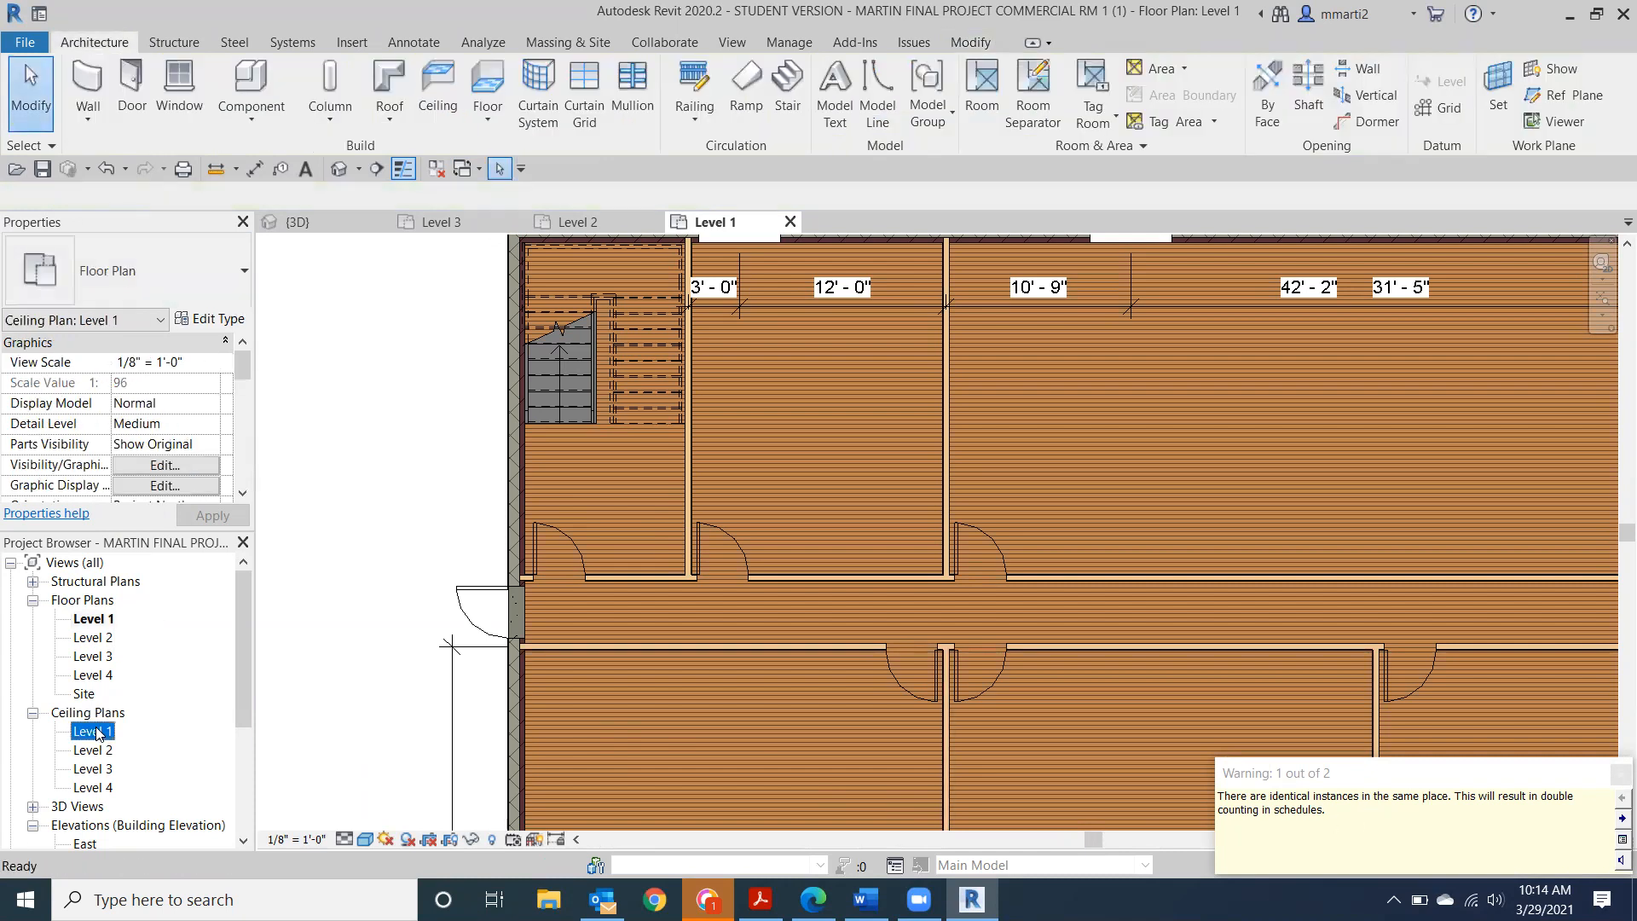
{"action": "scroll", "coordinate": [759, 521], "scroll_direction": "down", "scroll_amount": 3}
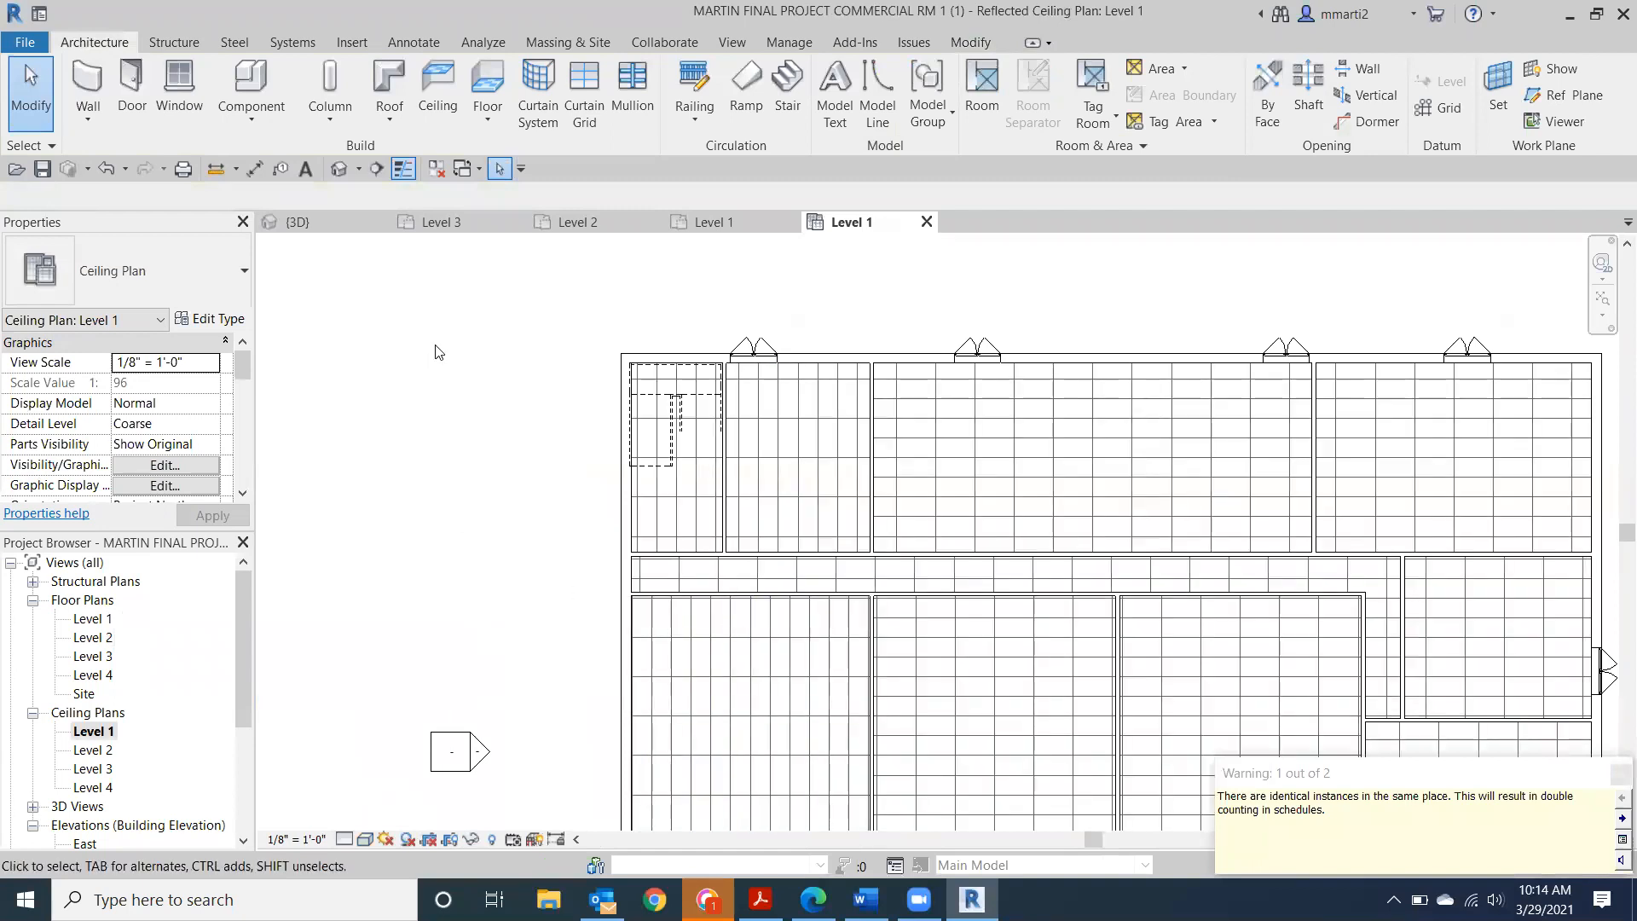
{"action": "left_click", "coordinate": [631, 638]}
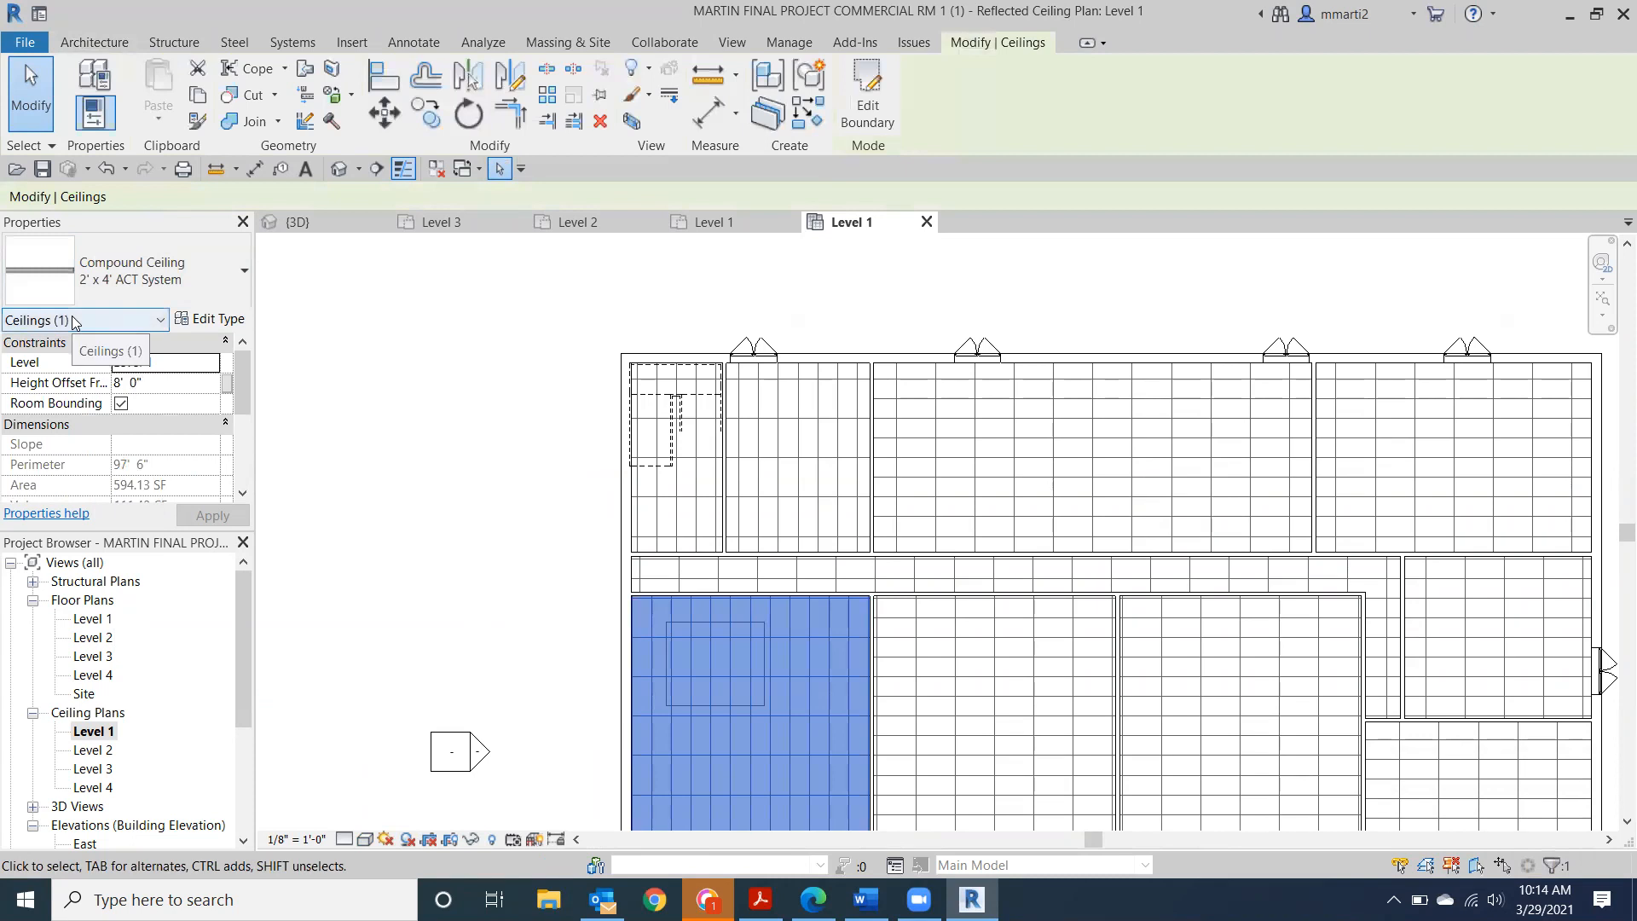
{"action": "left_click", "coordinate": [472, 553]}
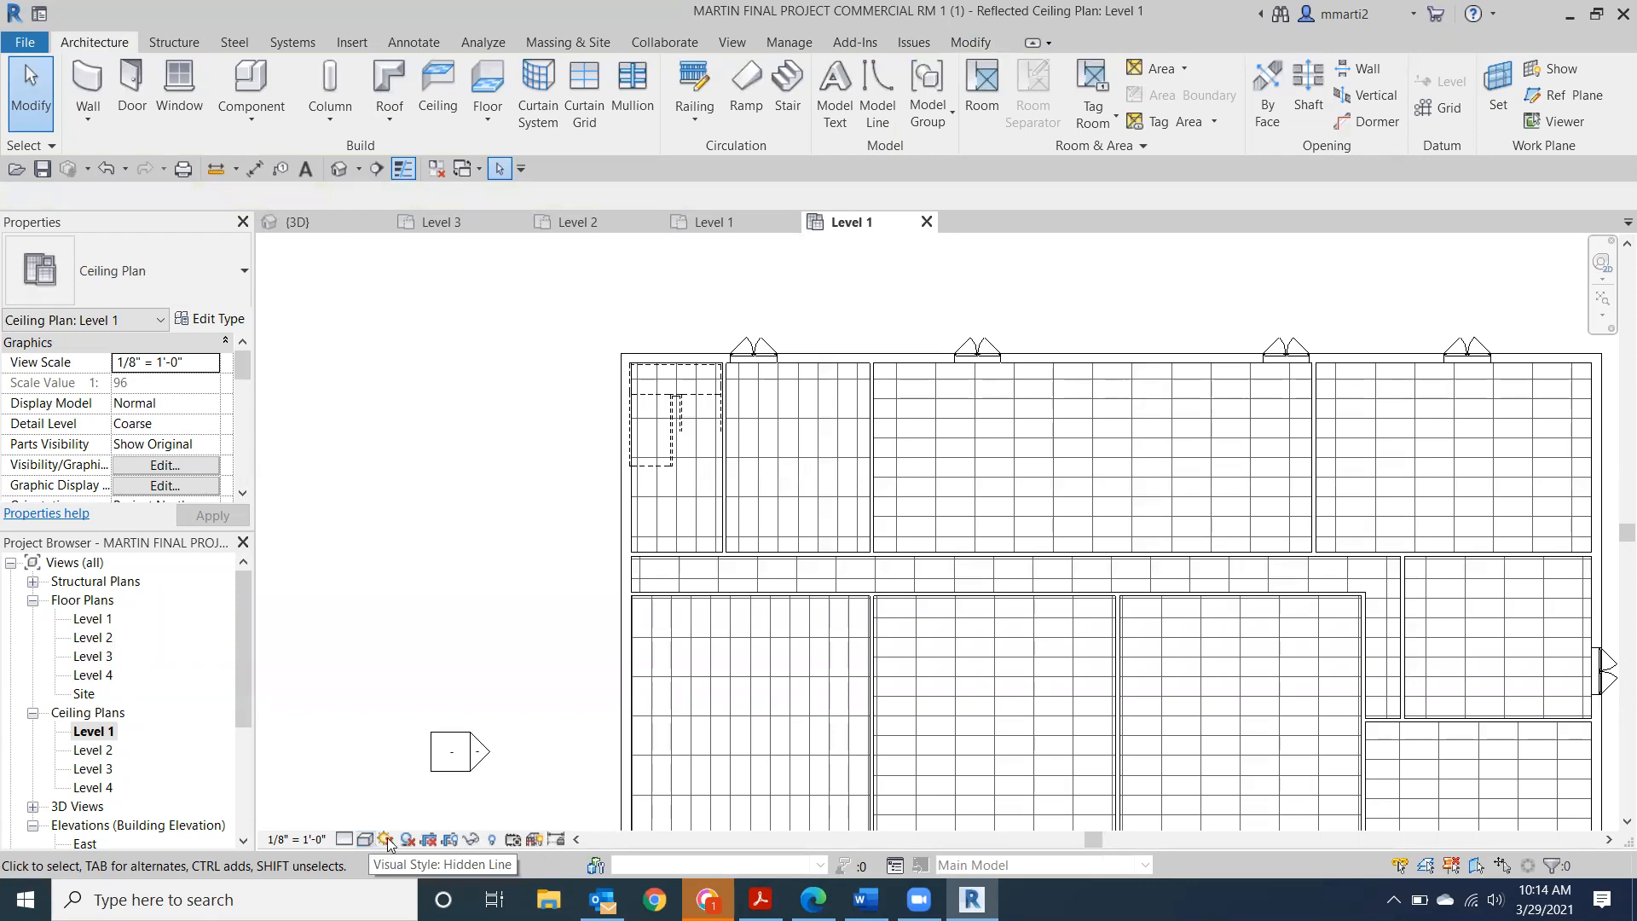
{"action": "left_click", "coordinate": [629, 612]}
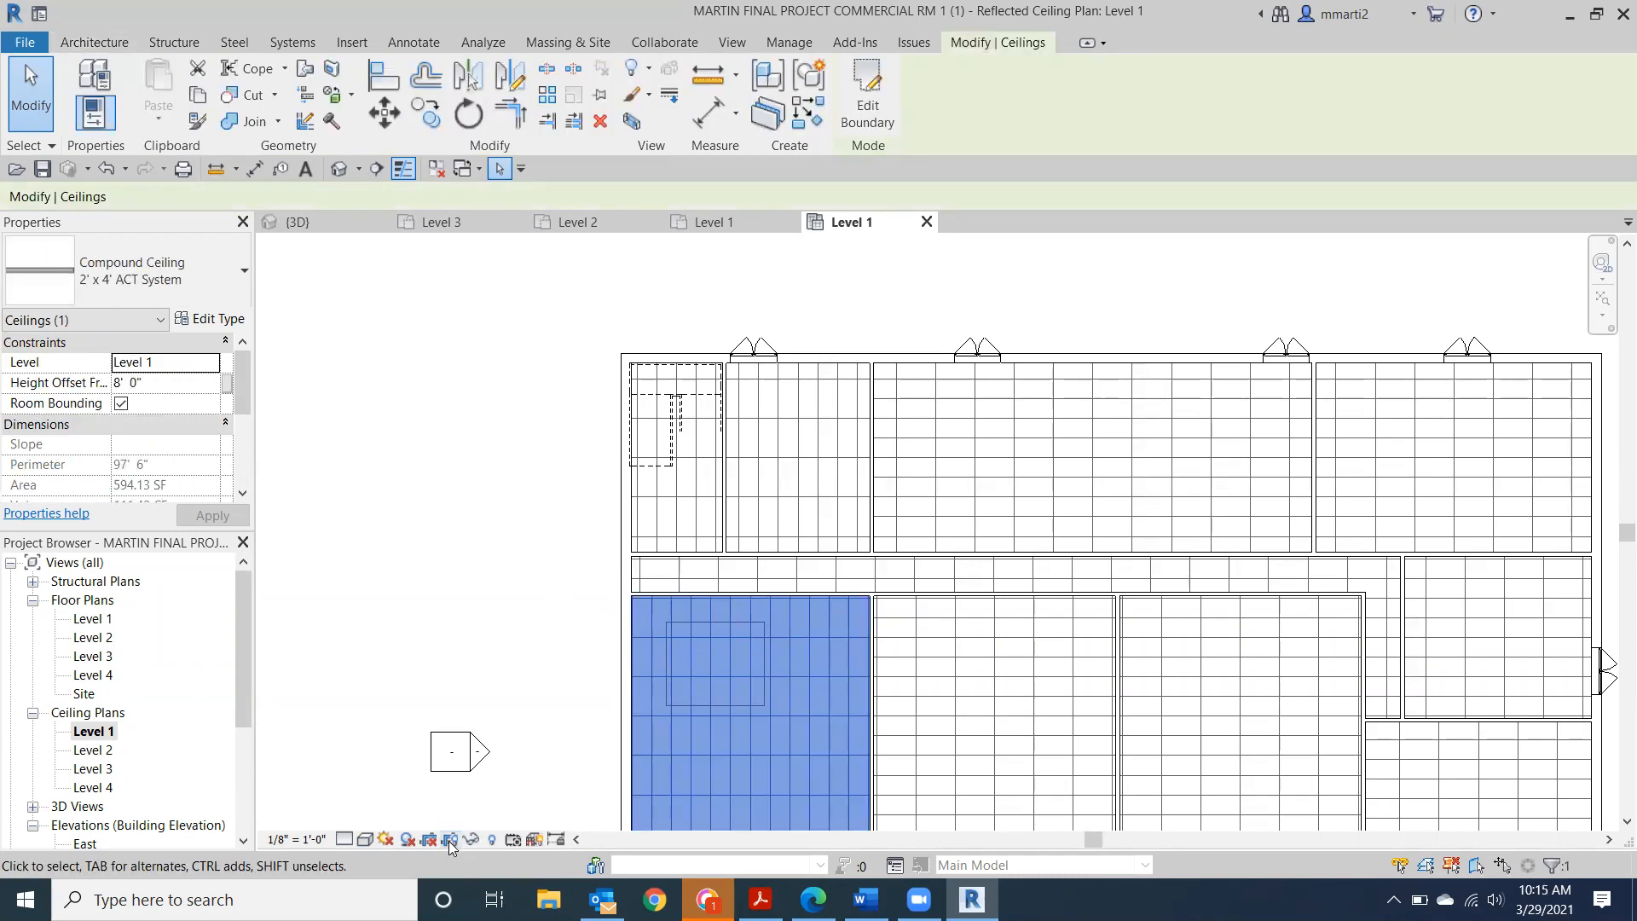
Return to the 3D view, look at Level 1 from the left side, and check which elements are hidden.
{"action": "left_click", "coordinate": [336, 169]}
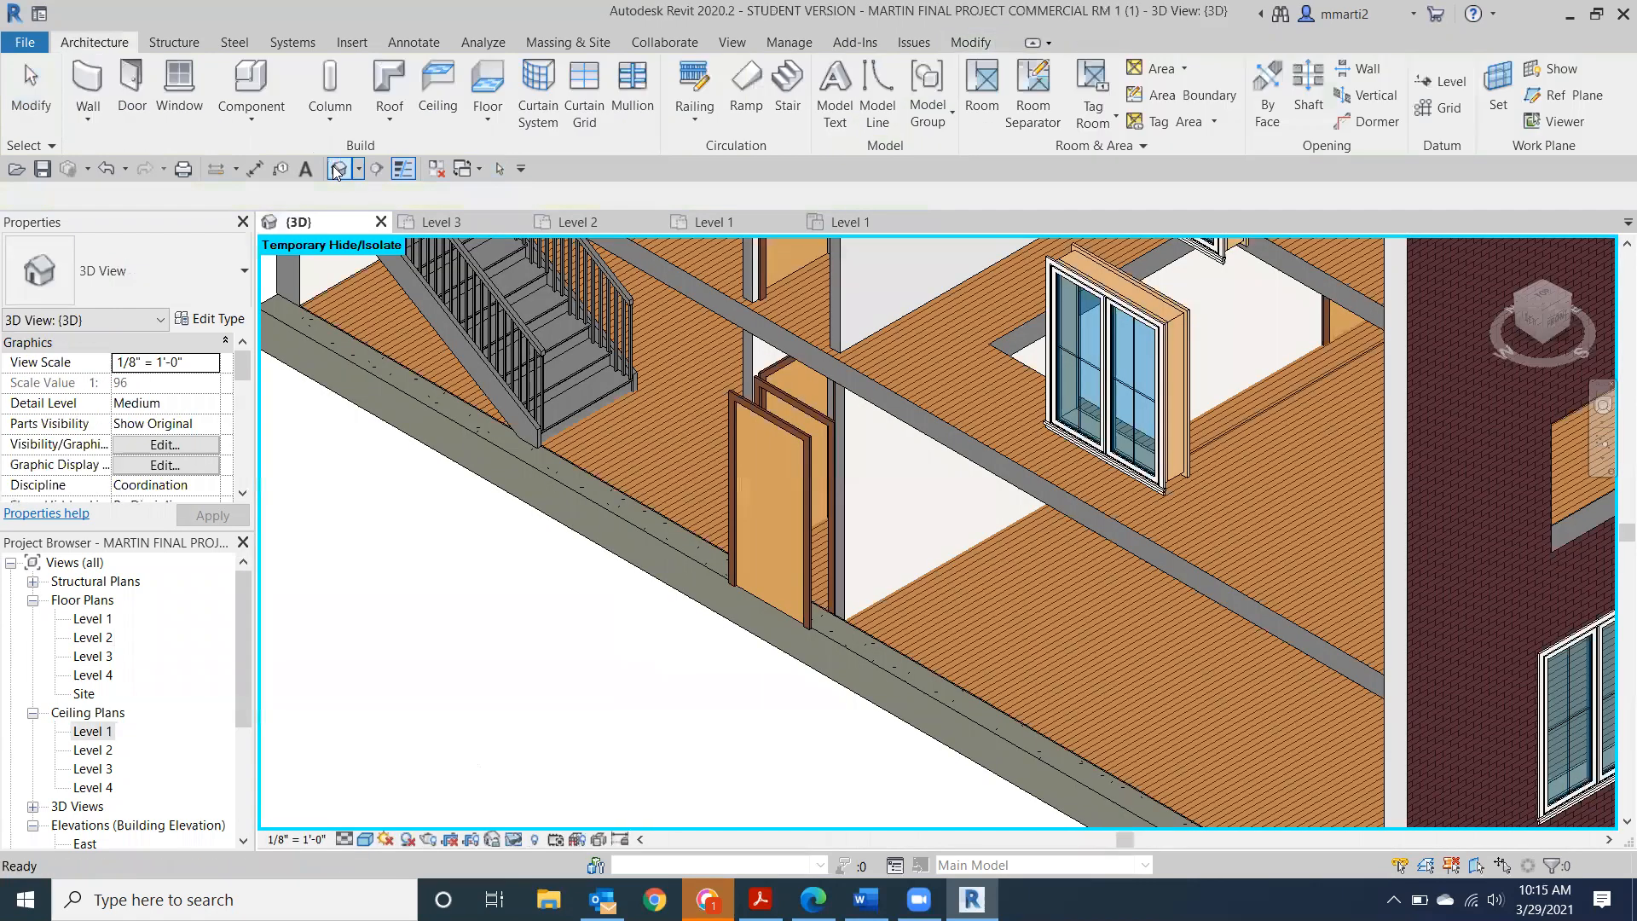
{"action": "left_click_drag", "start_coordinate": [1526, 339], "coordinate": [1532, 288]}
{"action": "middle_click_drag", "start_coordinate": [1034, 545], "coordinate": [1024, 878]}
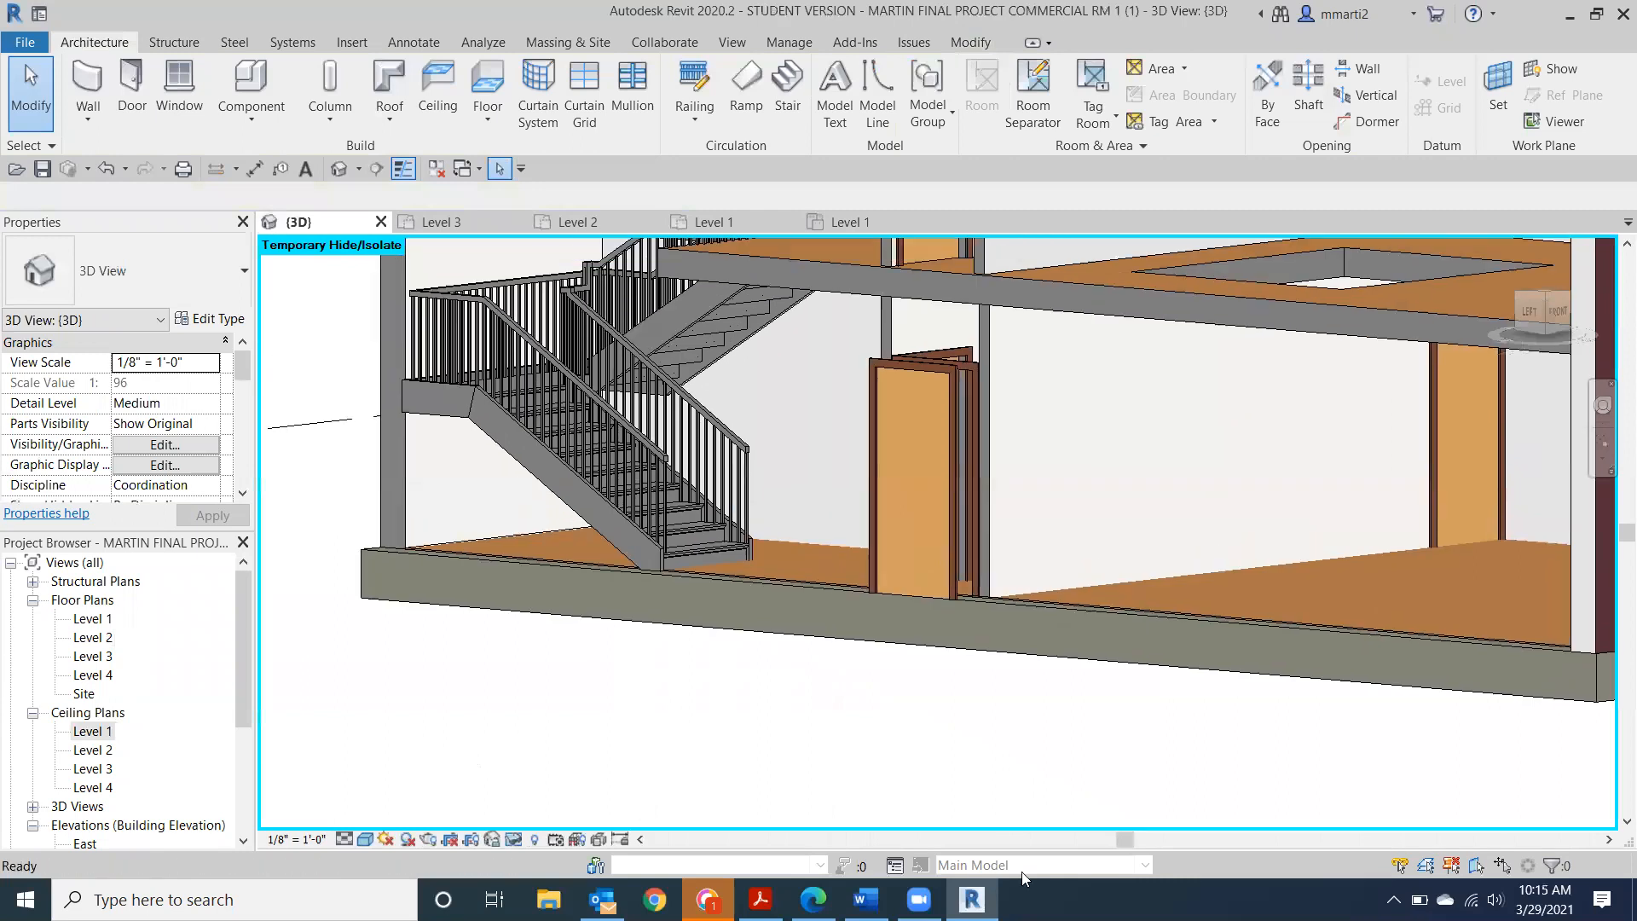
{"action": "left_click", "coordinate": [1532, 315]}
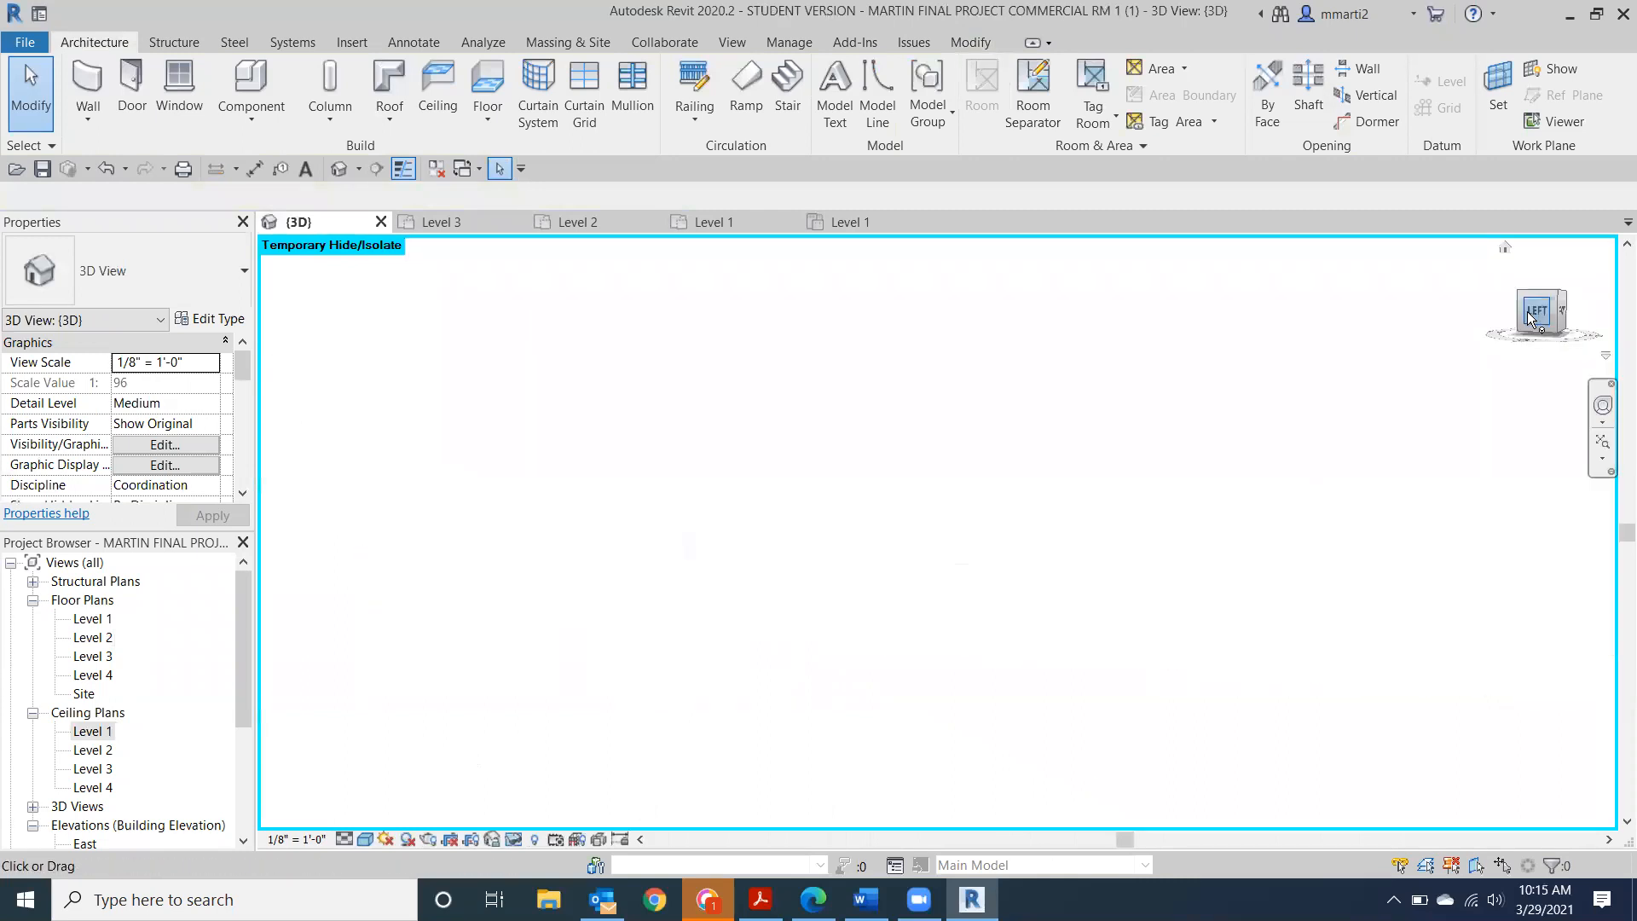
{"action": "scroll", "coordinate": [911, 628], "scroll_direction": "up", "scroll_amount": 3}
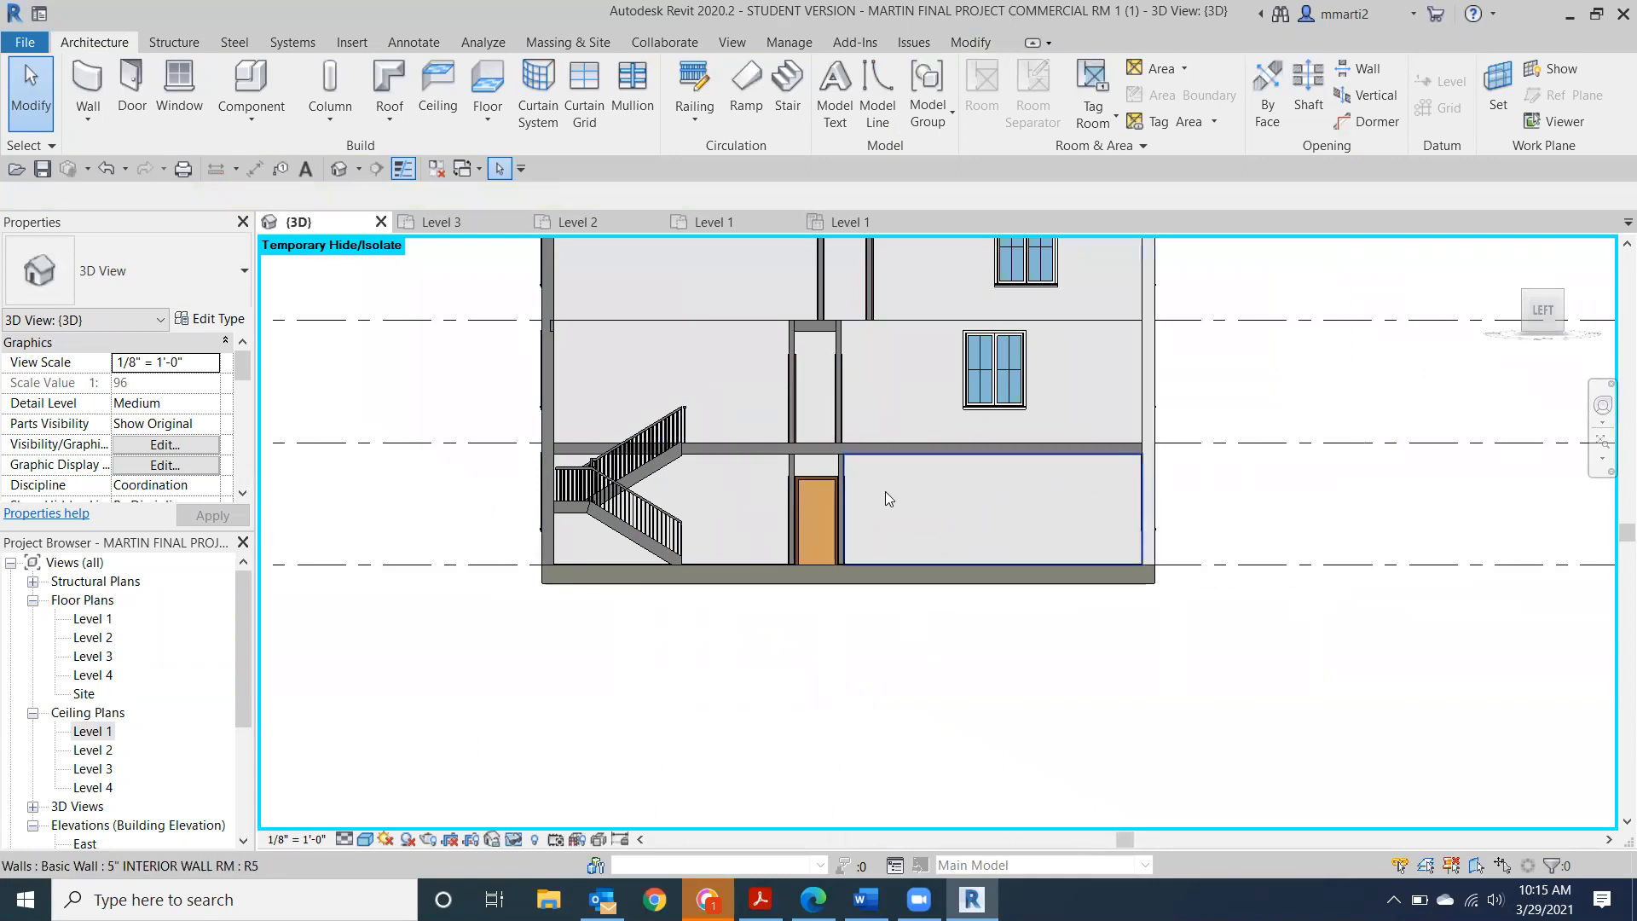
{"action": "left_click", "coordinate": [533, 842]}
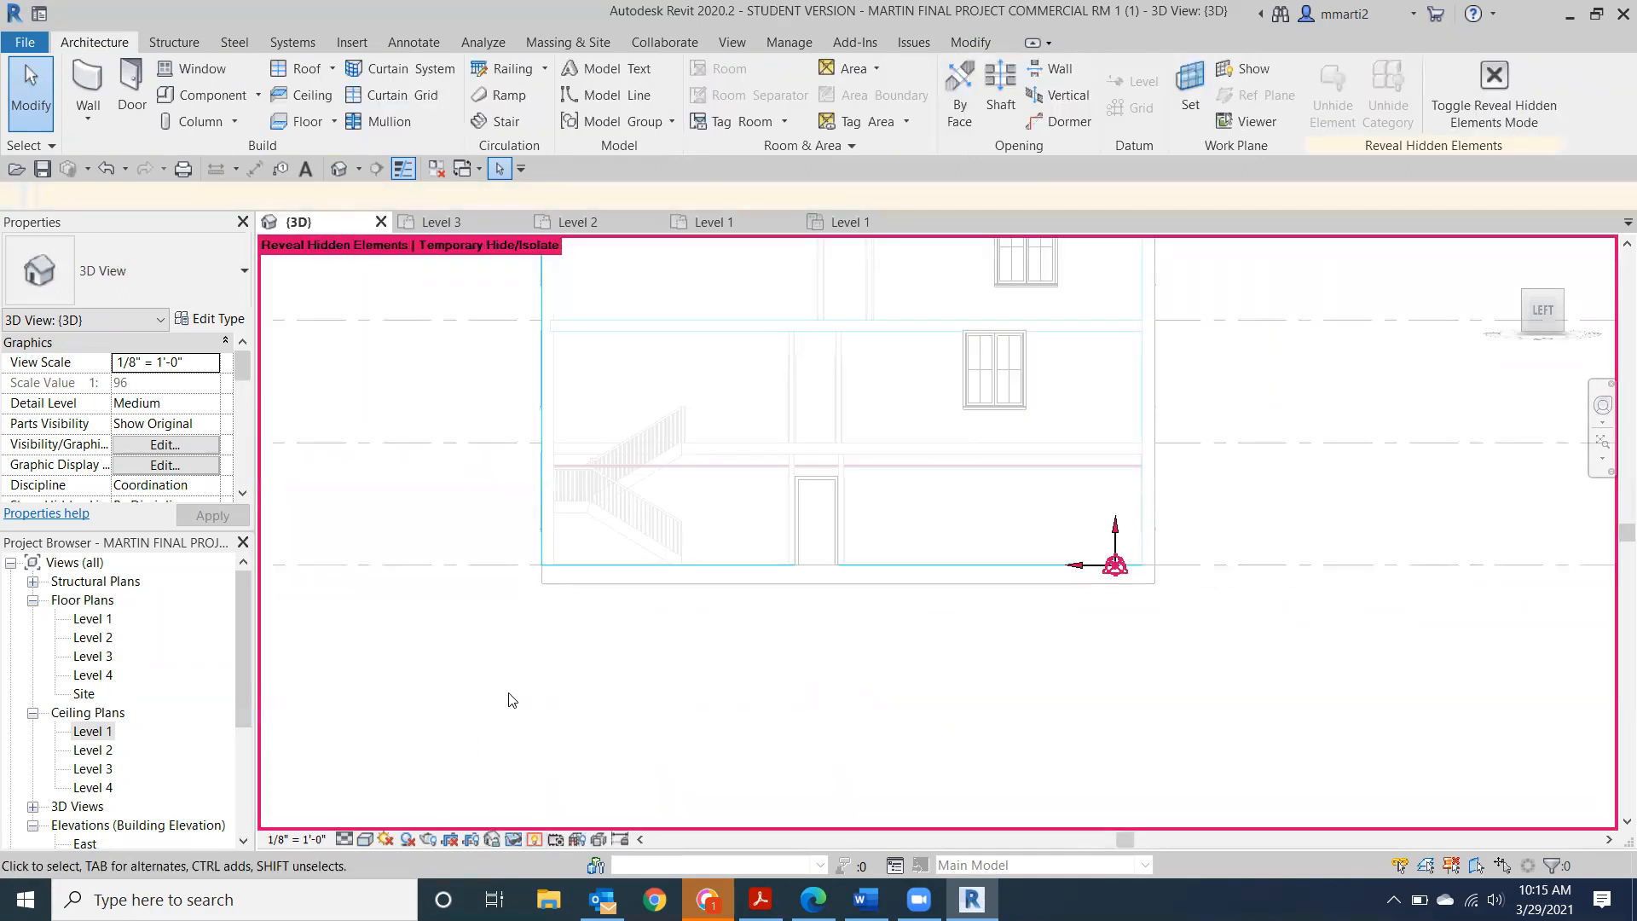
{"action": "left_click", "coordinate": [534, 841]}
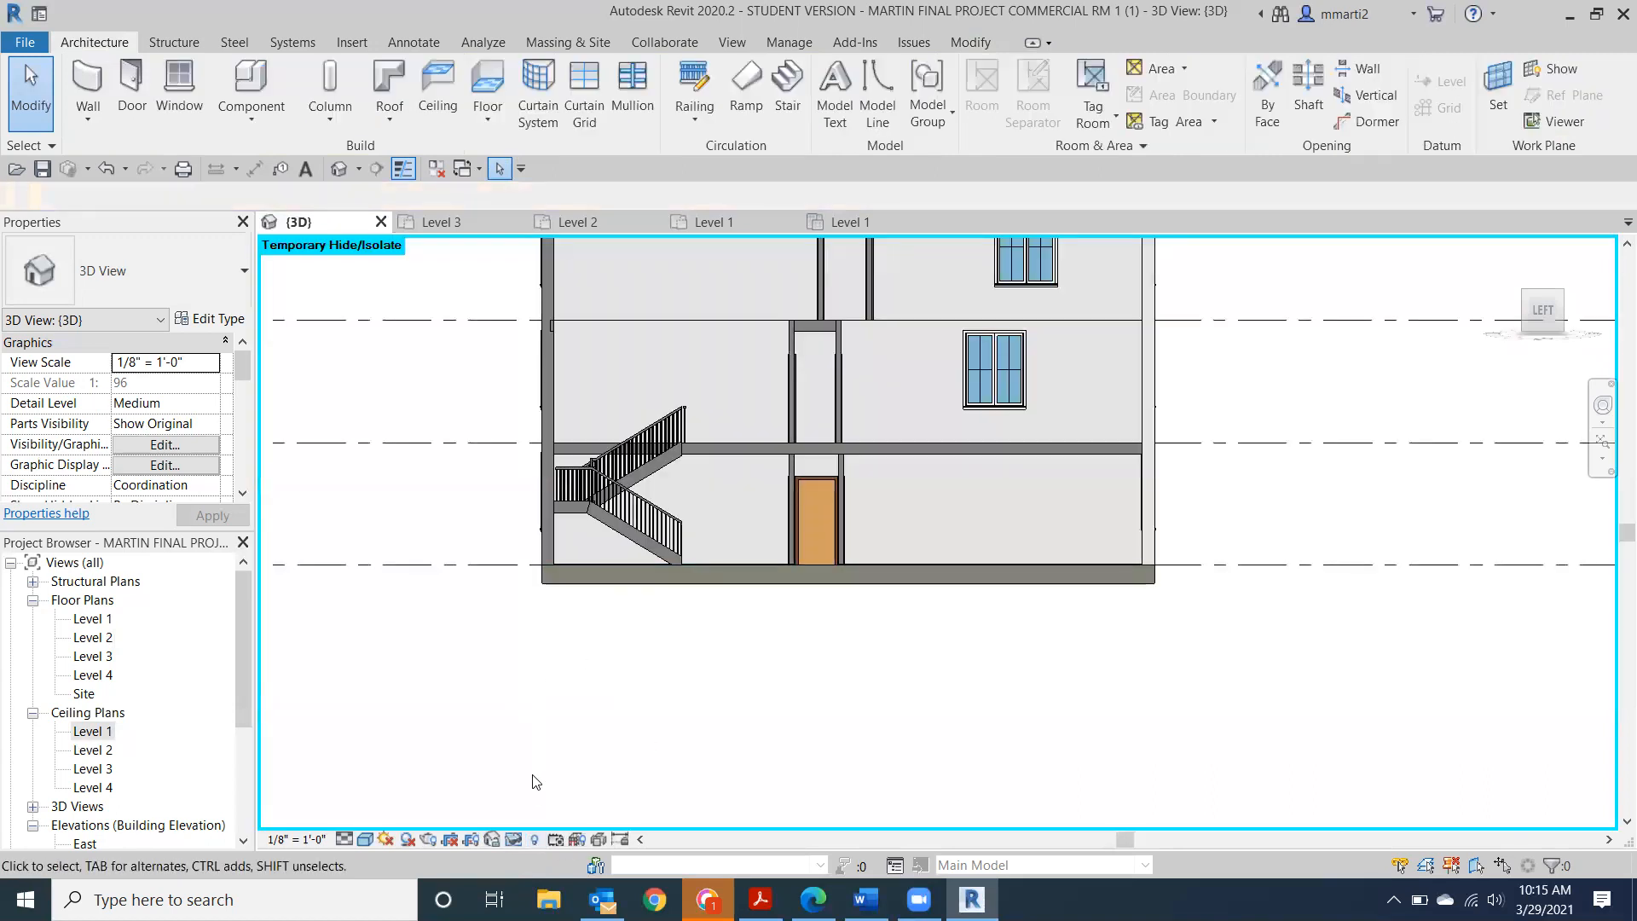
Reveal the hidden elements in 3D and unhide the ceilings category using the Level 1 ceiling.
{"action": "left_click", "coordinate": [534, 842]}
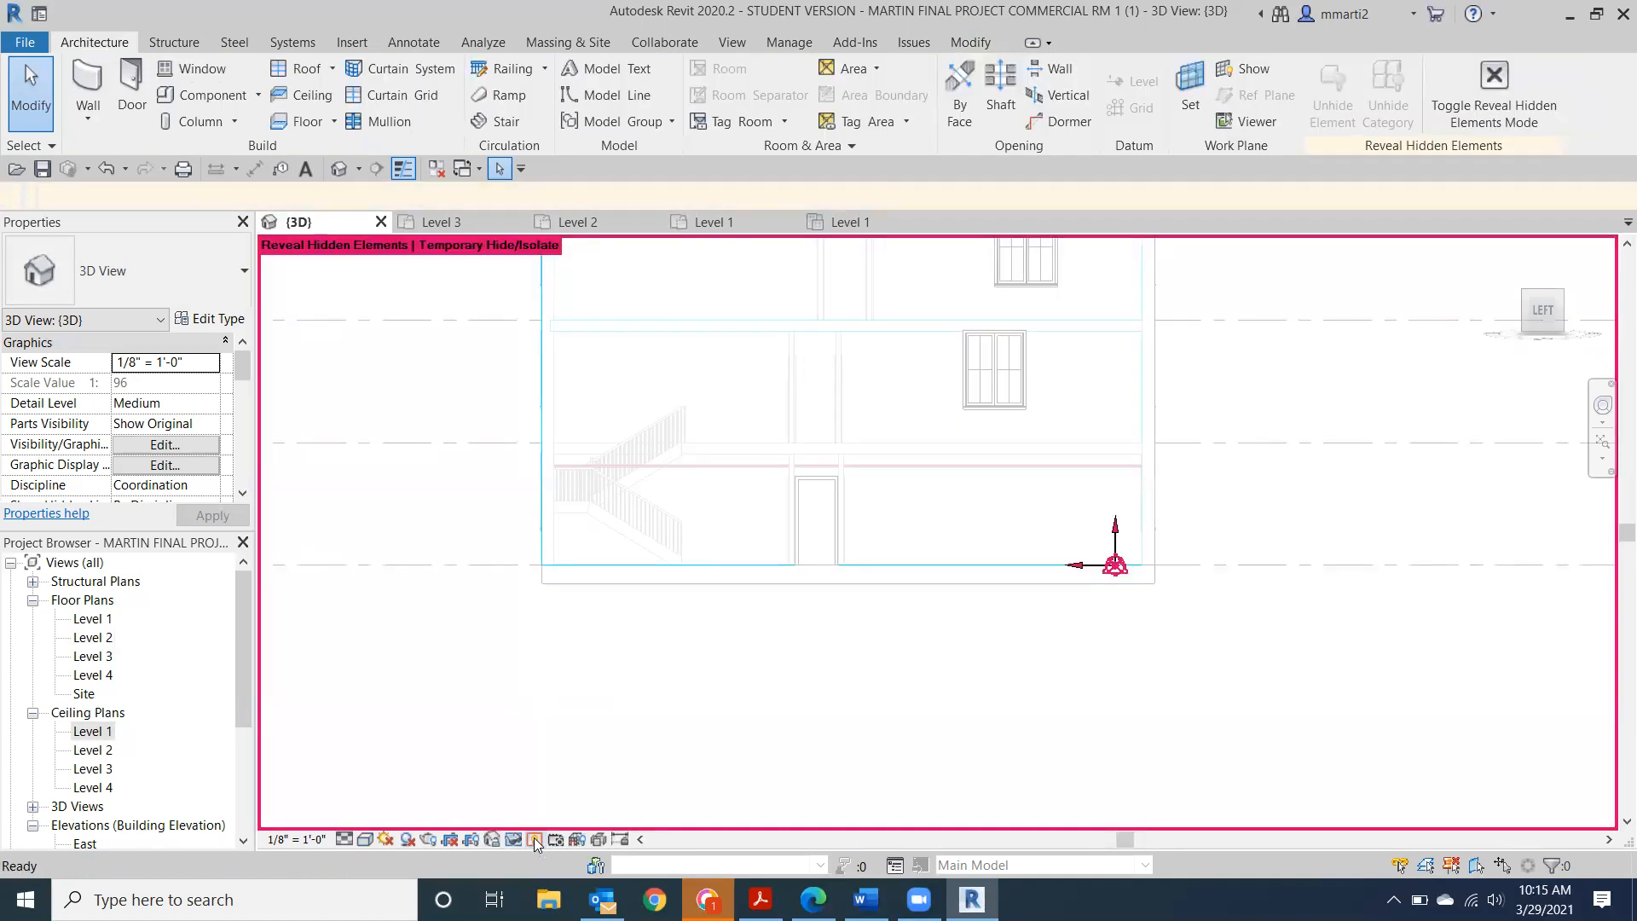
{"action": "scroll", "coordinate": [1063, 453], "scroll_direction": "up", "scroll_amount": 3}
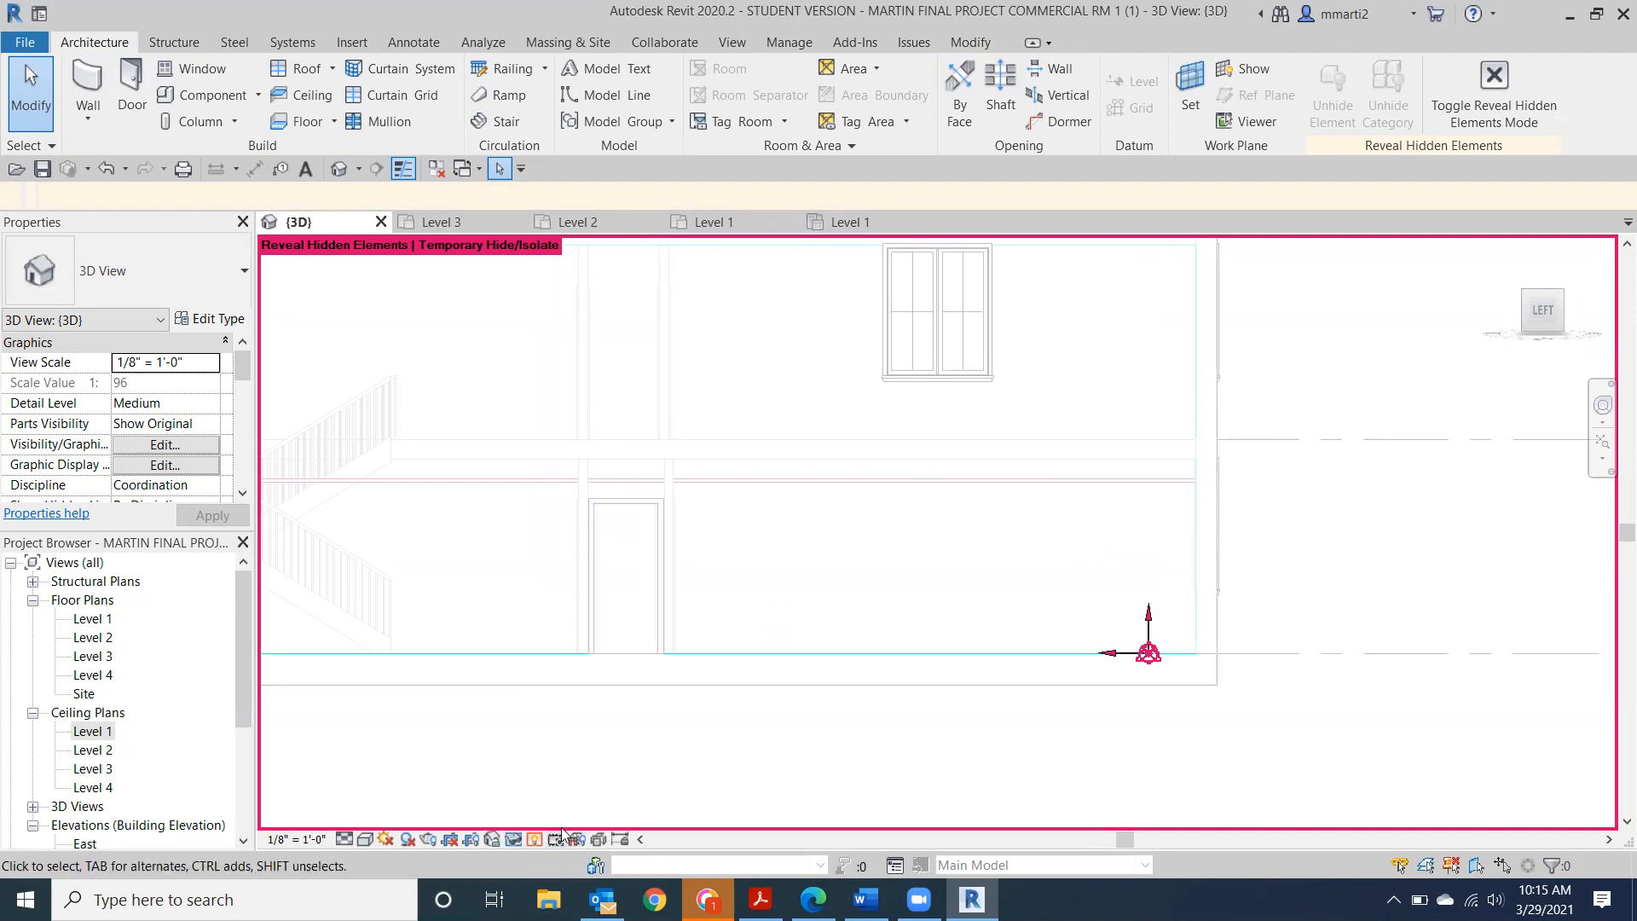
{"action": "left_click", "coordinate": [805, 482]}
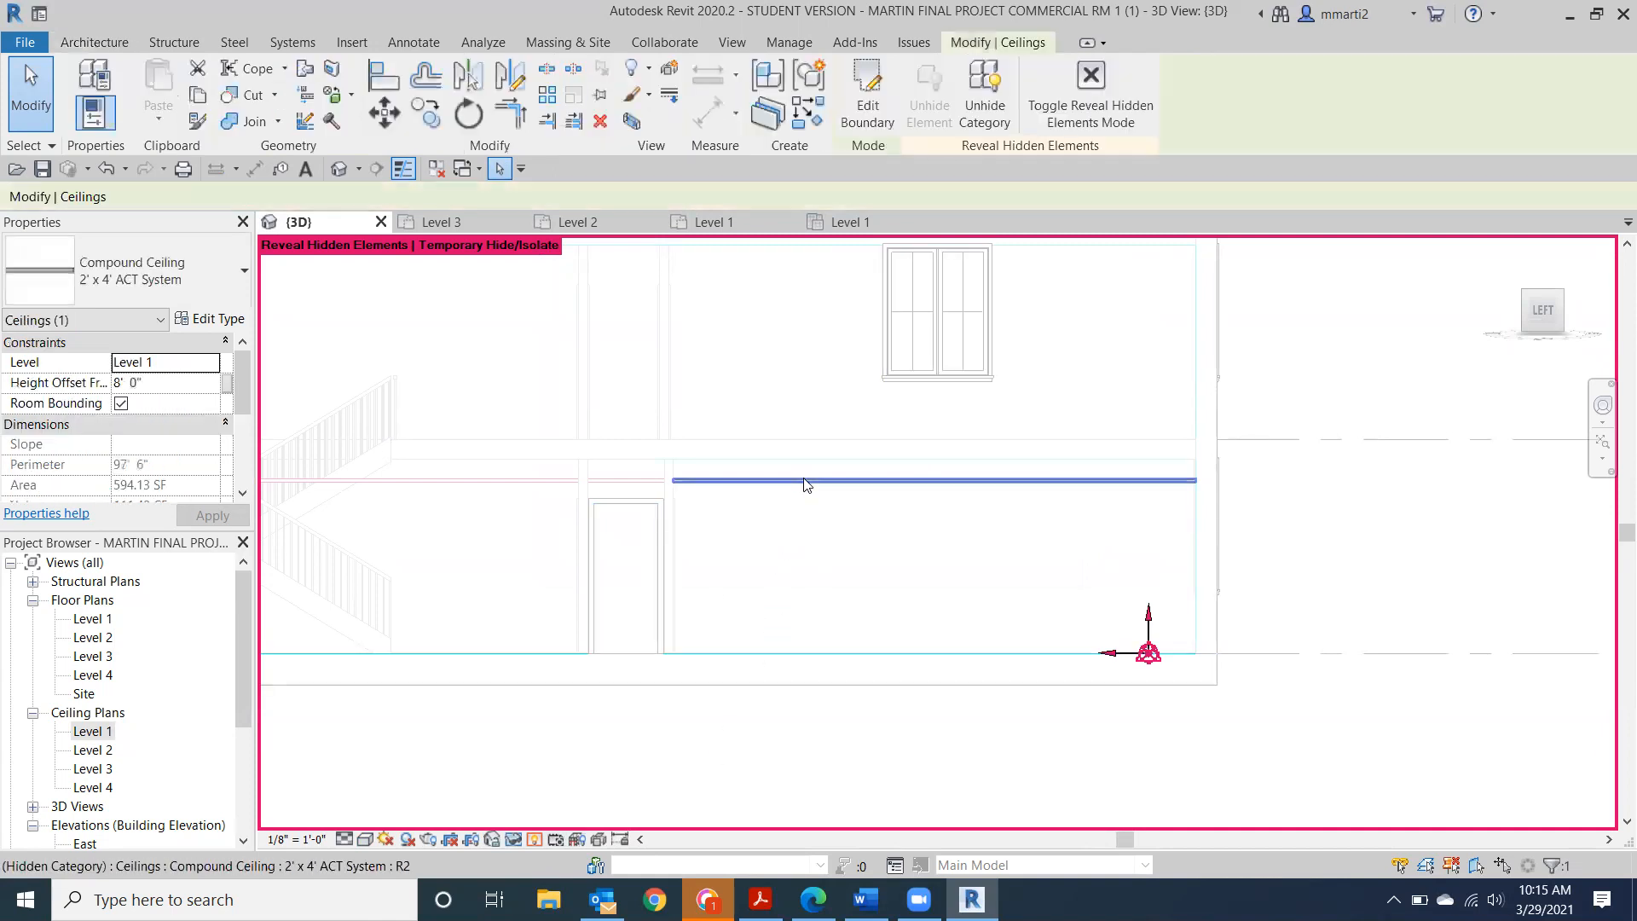
{"action": "right_click", "coordinate": [805, 483]}
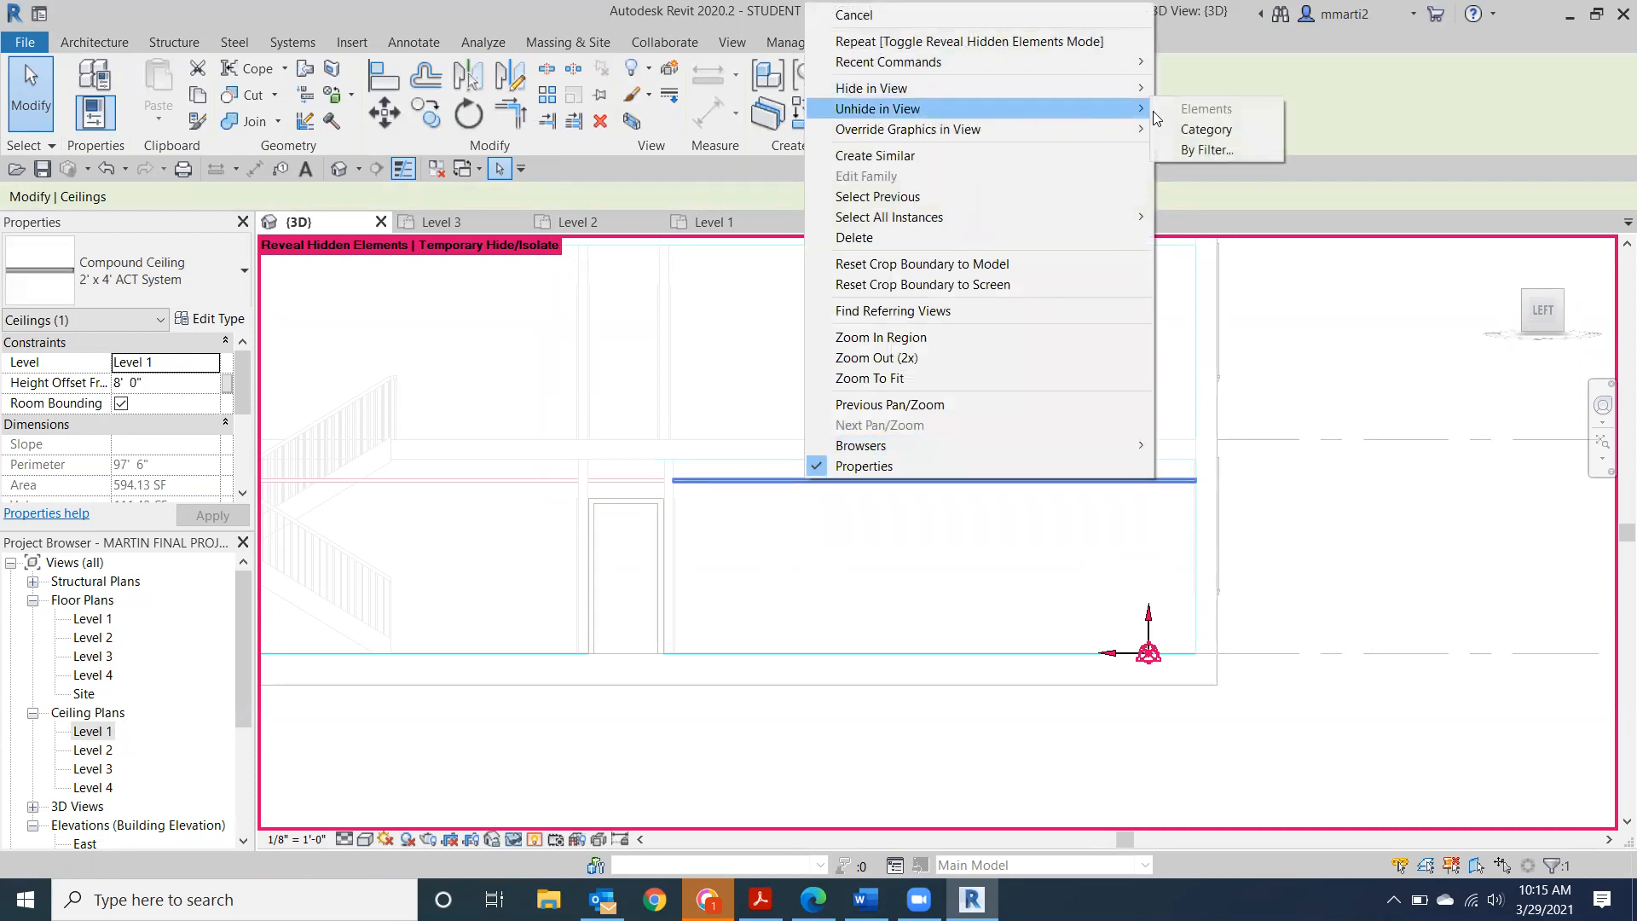
{"action": "left_click", "coordinate": [1206, 137]}
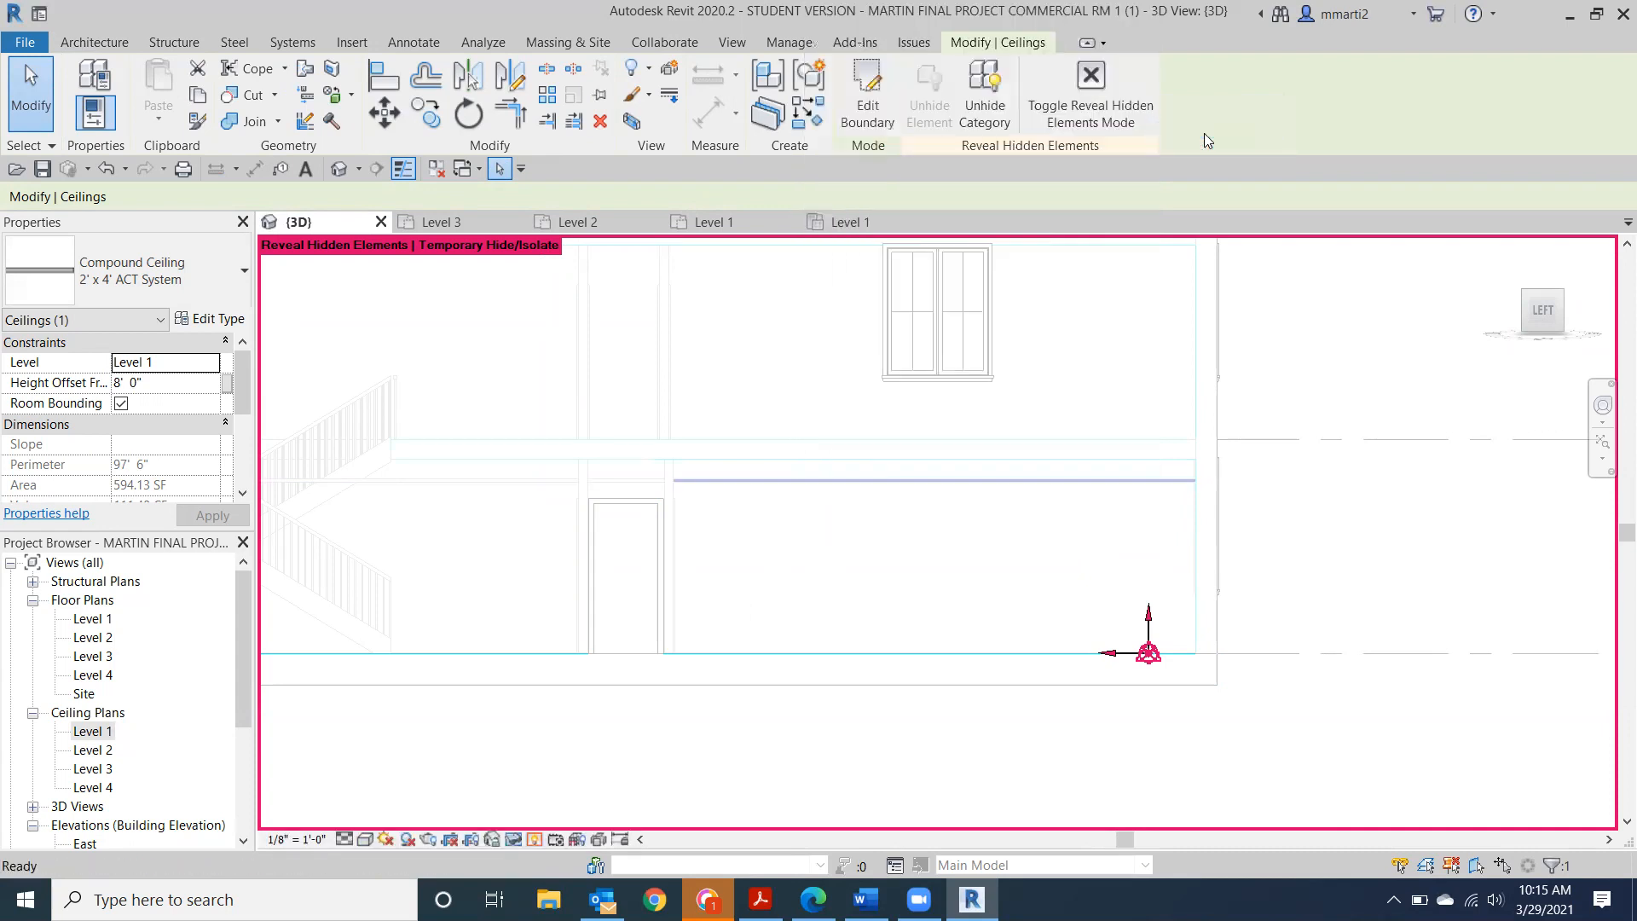
{"action": "left_click", "coordinate": [535, 838]}
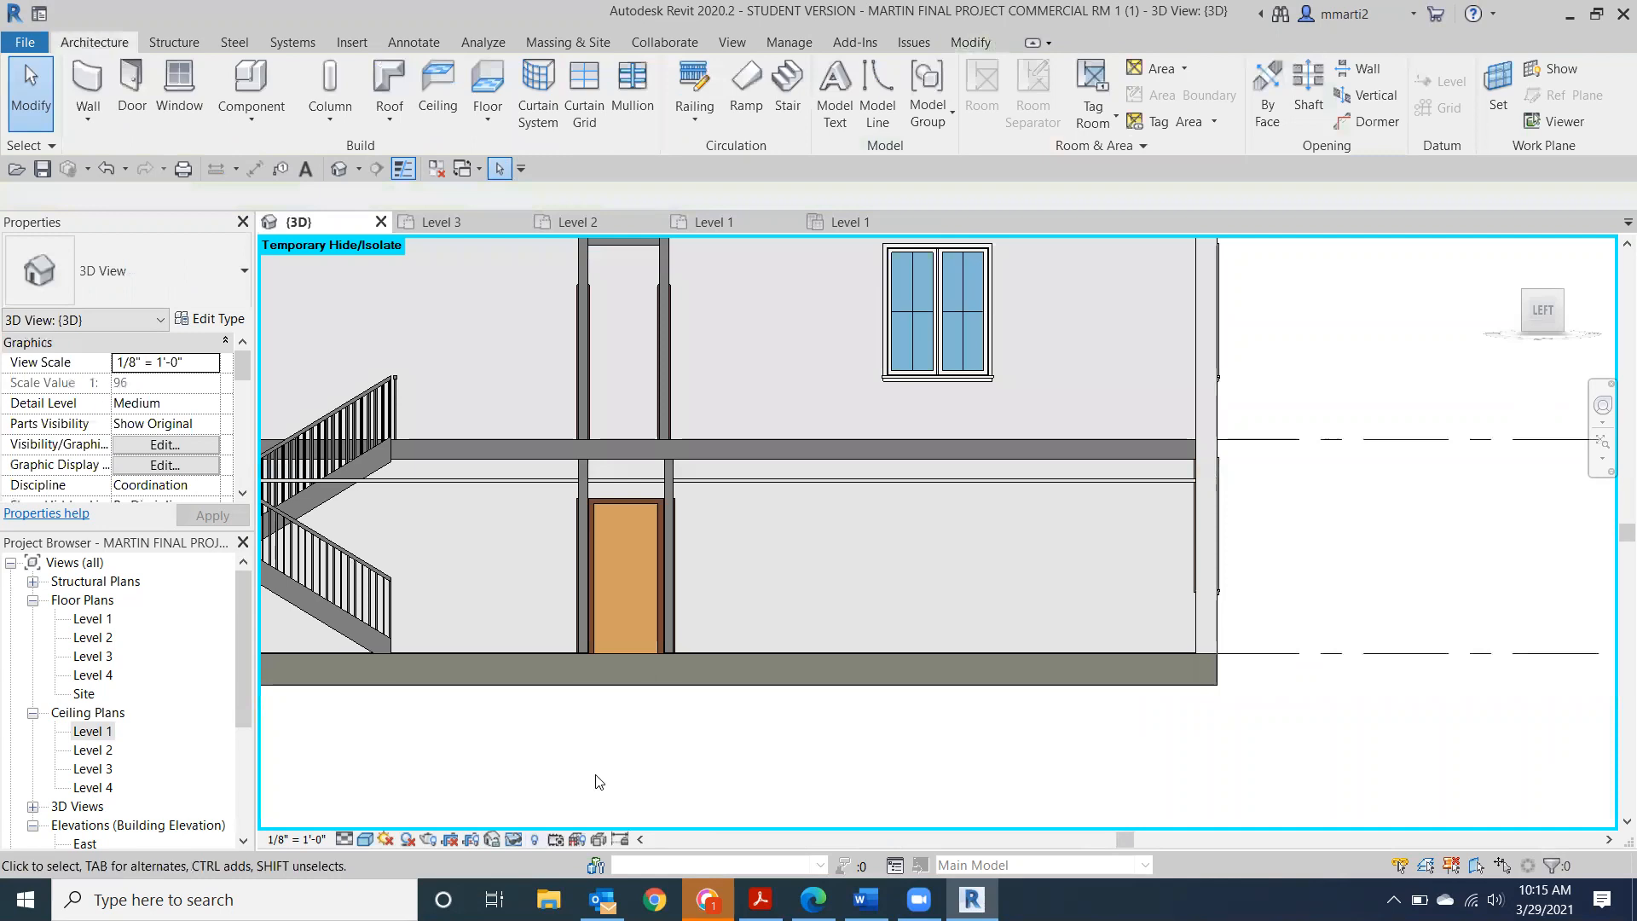
Inspect the Level 1 ceiling from an angle in 3D and check its Hide in View options.
{"action": "left_click_drag", "start_coordinate": [1543, 313], "coordinate": [1496, 328]}
{"action": "middle_click_drag", "start_coordinate": [953, 616], "coordinate": [1224, 342]}
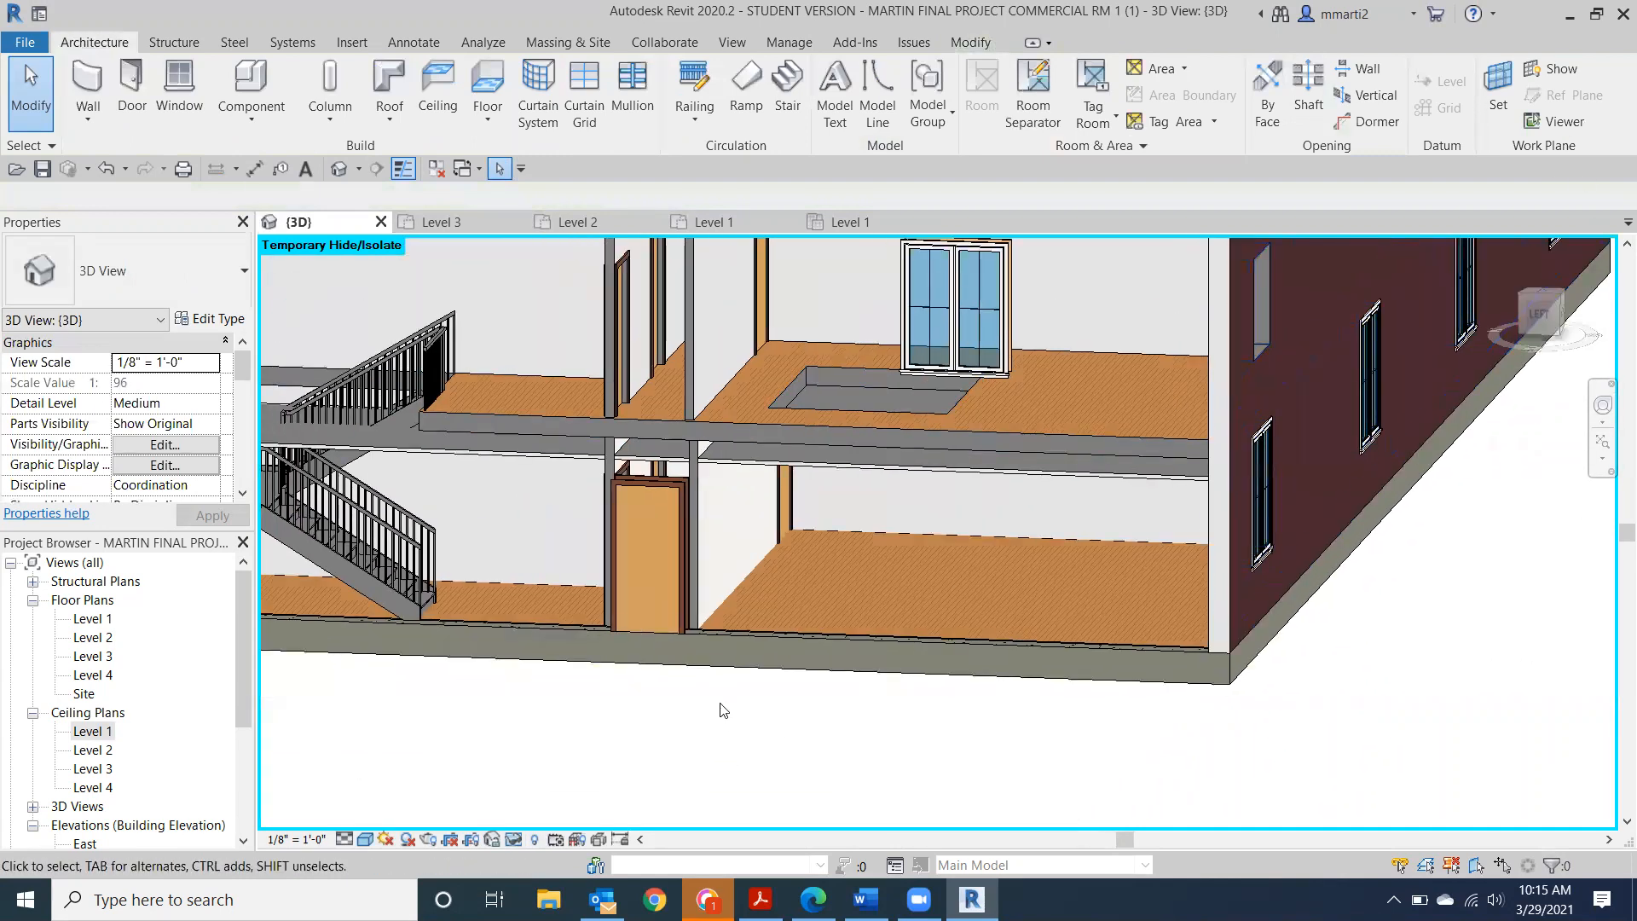
{"action": "left_click", "coordinate": [844, 459]}
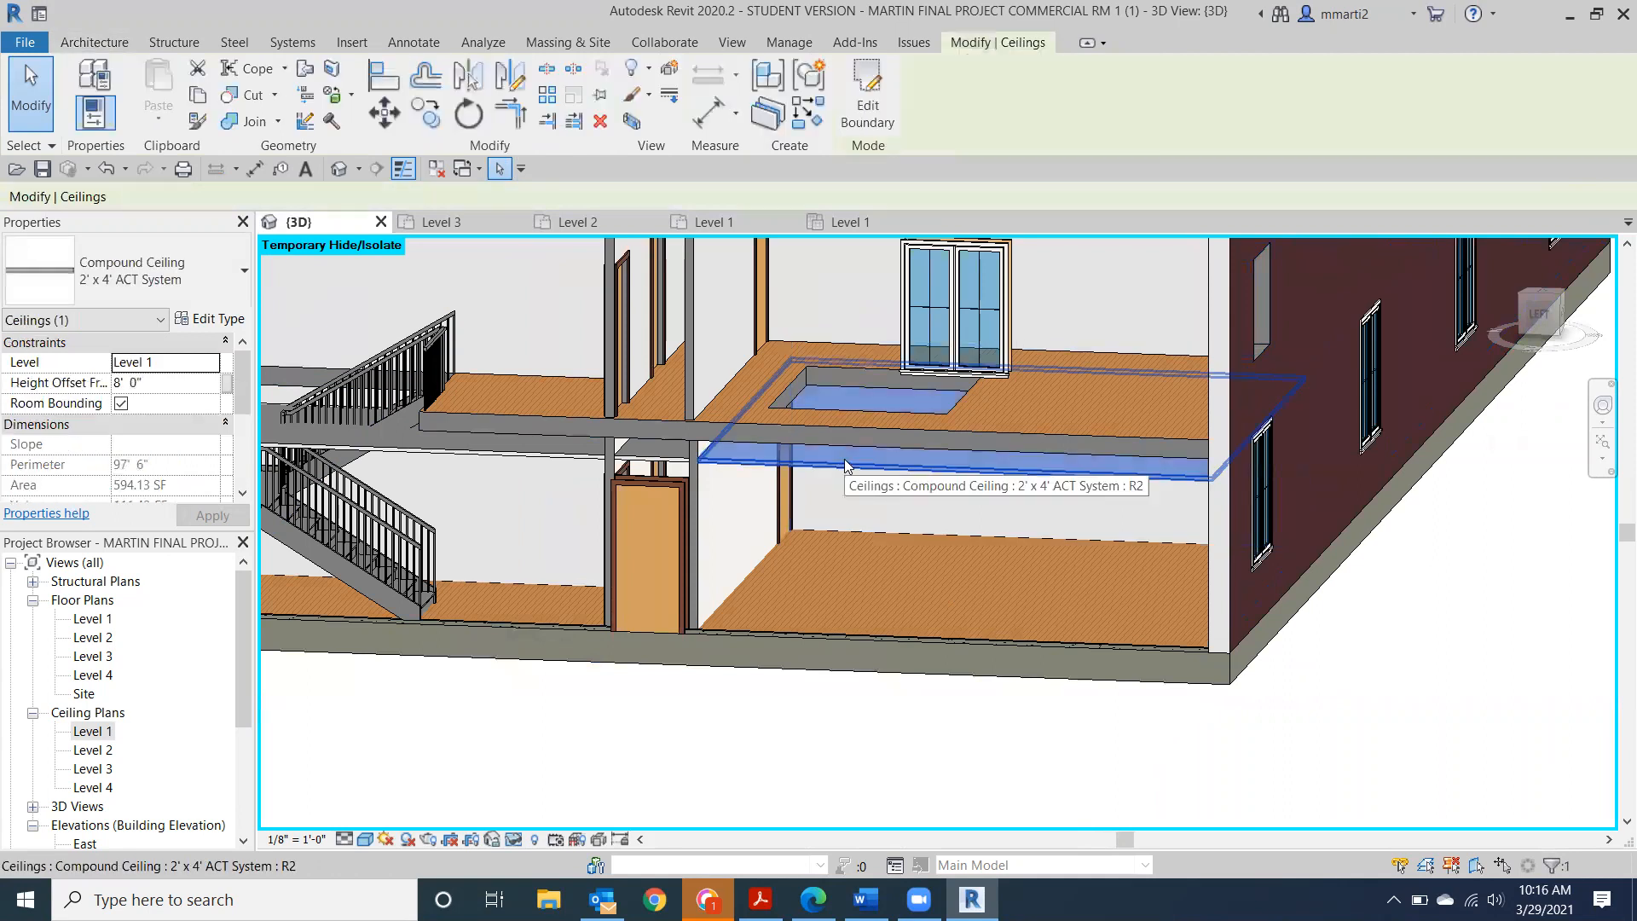
{"action": "right_click", "coordinate": [844, 459]}
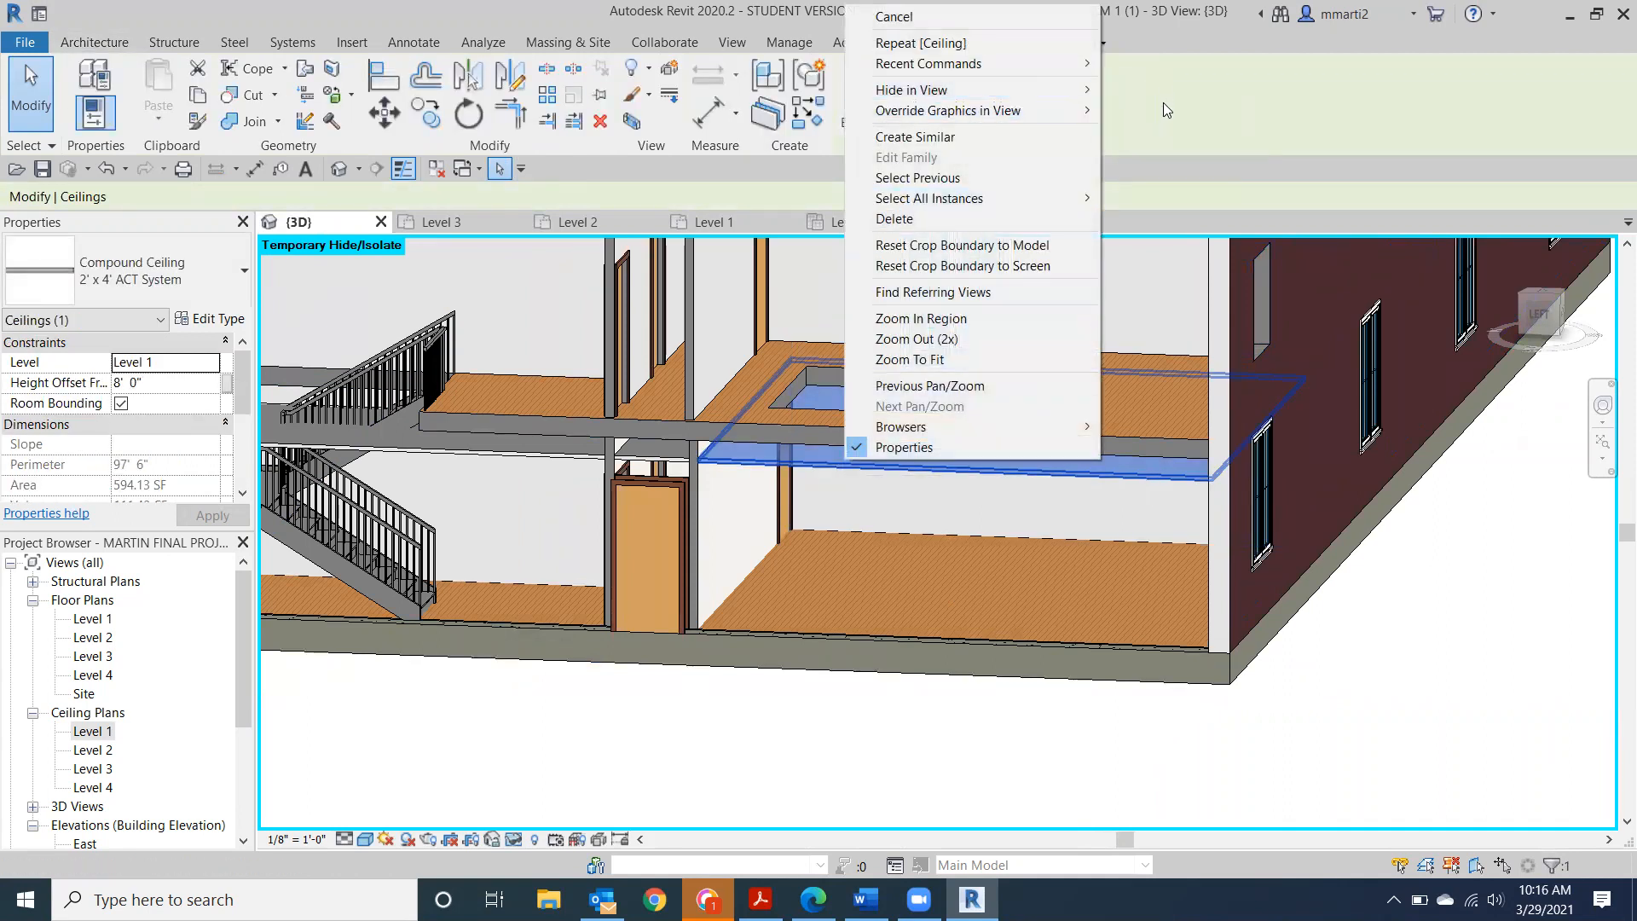
{"action": "mouse_move", "coordinate": [1083, 89]}
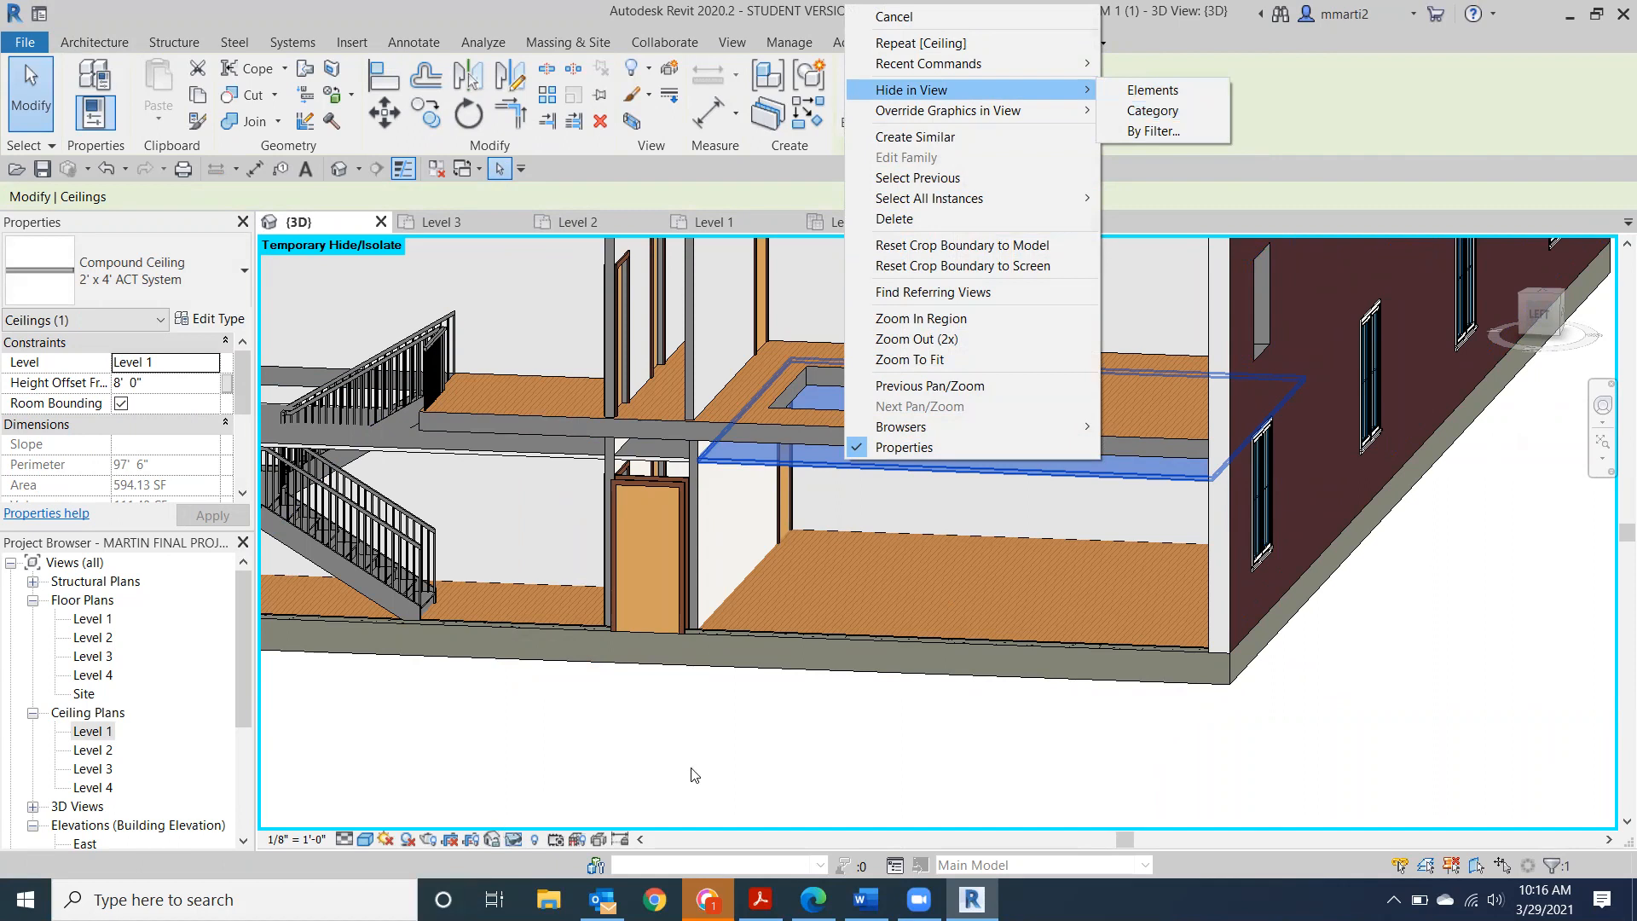
{"action": "left_click", "coordinate": [729, 733]}
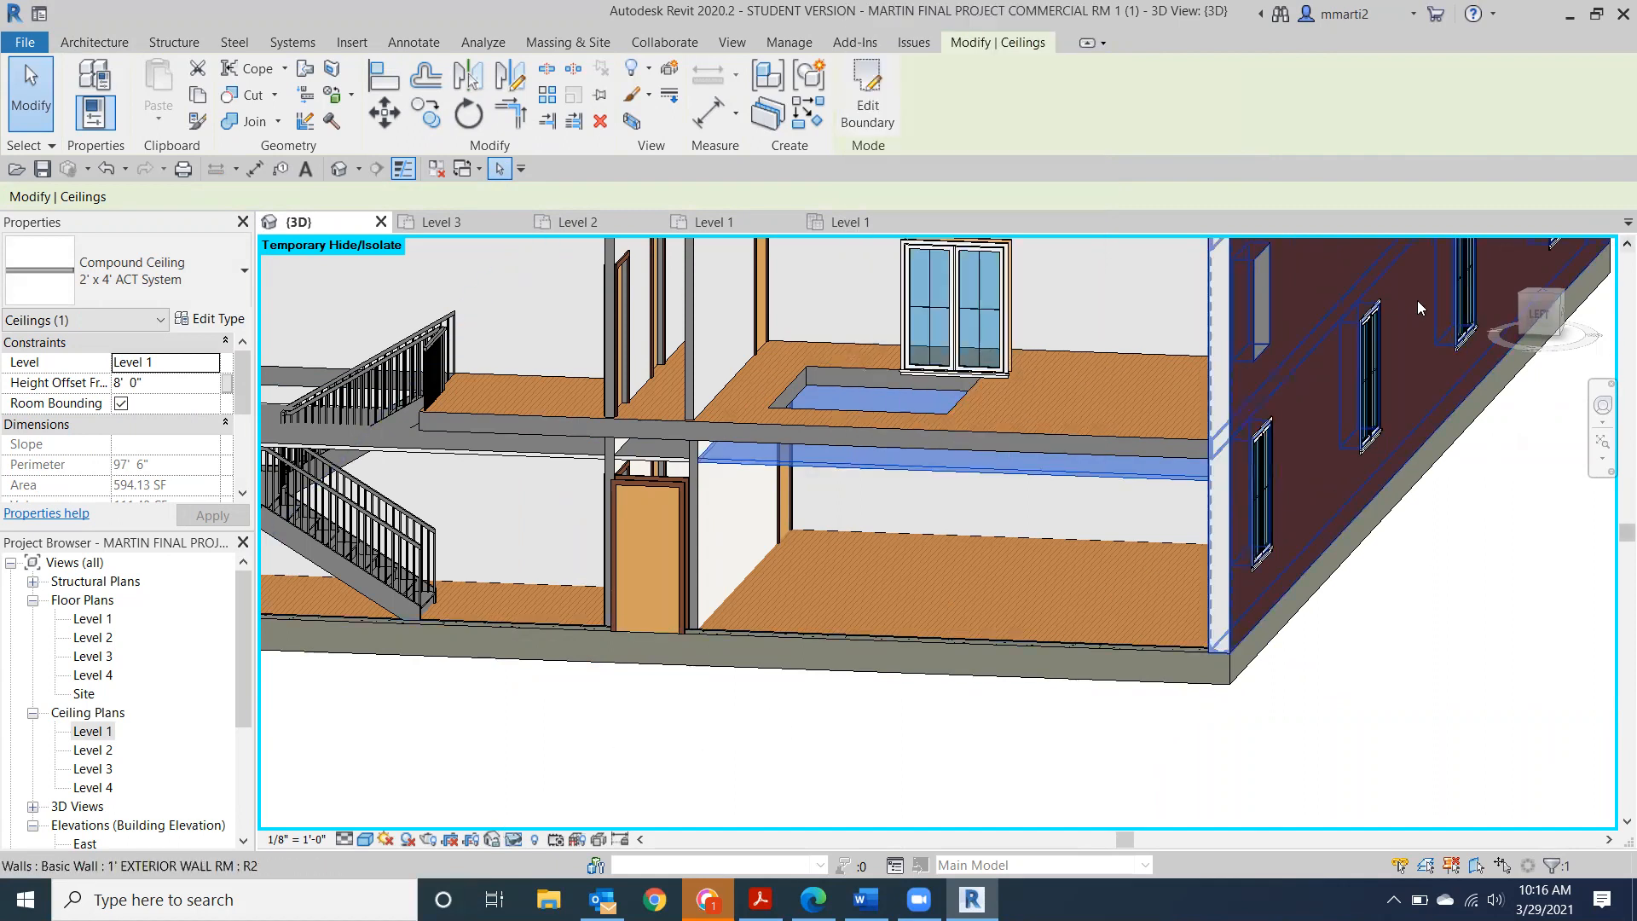
Set the 3D view to the left side and change its visual style to Wireframe.
{"action": "left_click", "coordinate": [1538, 315]}
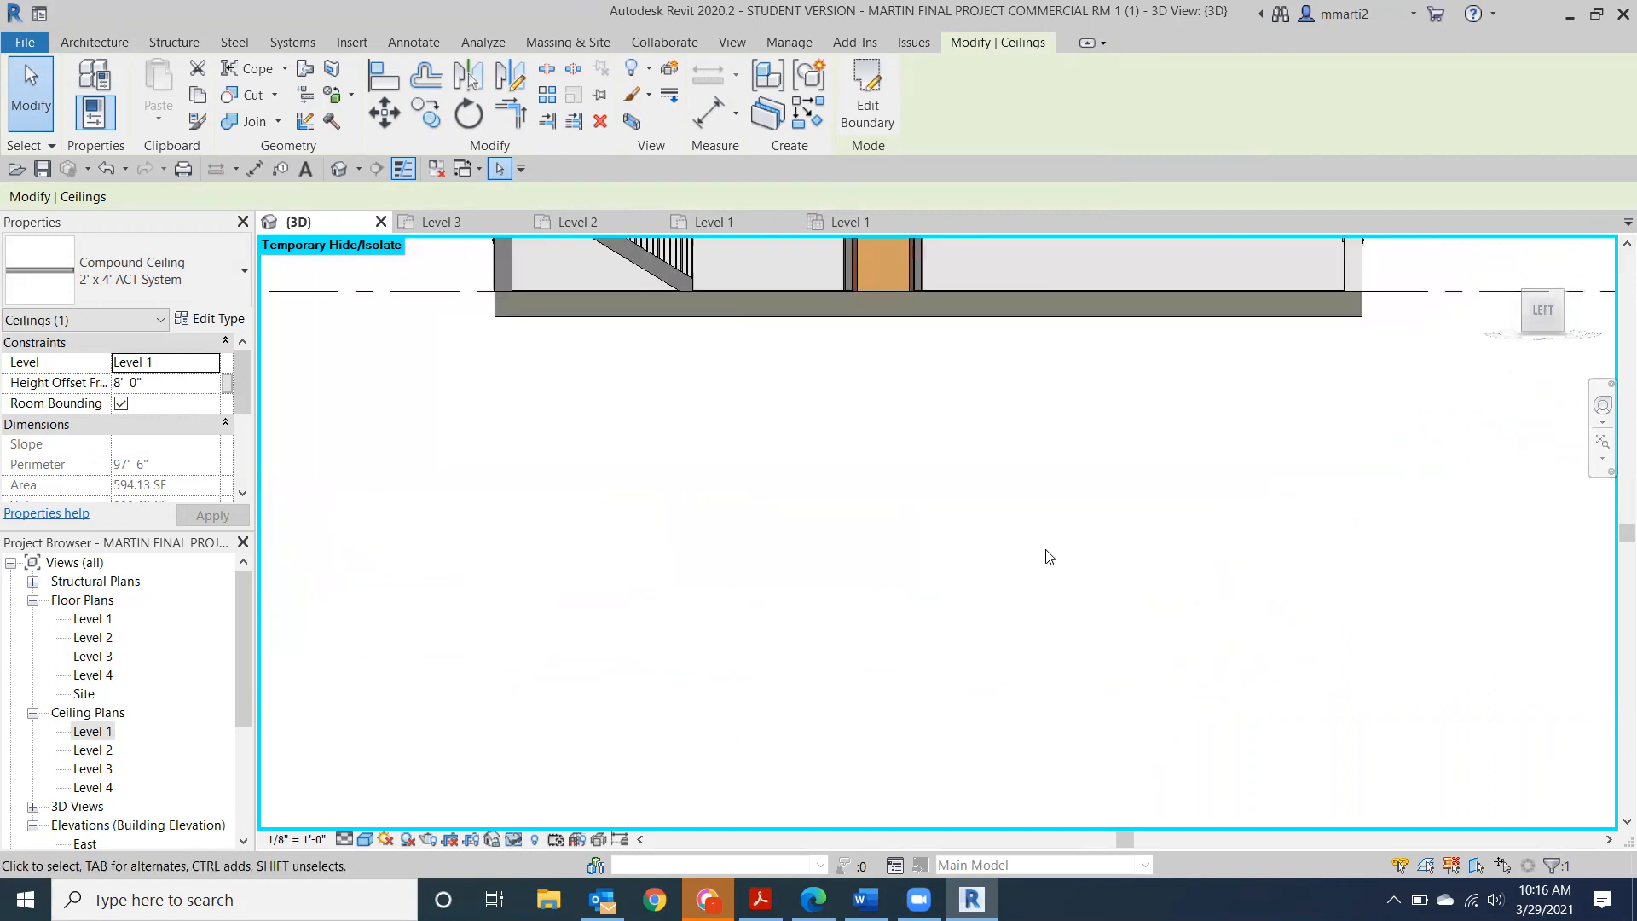
{"action": "left_click", "coordinate": [815, 750]}
{"action": "scroll", "coordinate": [572, 614], "scroll_direction": "up", "scroll_amount": 3}
{"action": "middle_click_drag", "start_coordinate": [563, 588], "coordinate": [808, 480]}
{"action": "scroll", "coordinate": [548, 566], "scroll_direction": "down", "scroll_amount": 3}
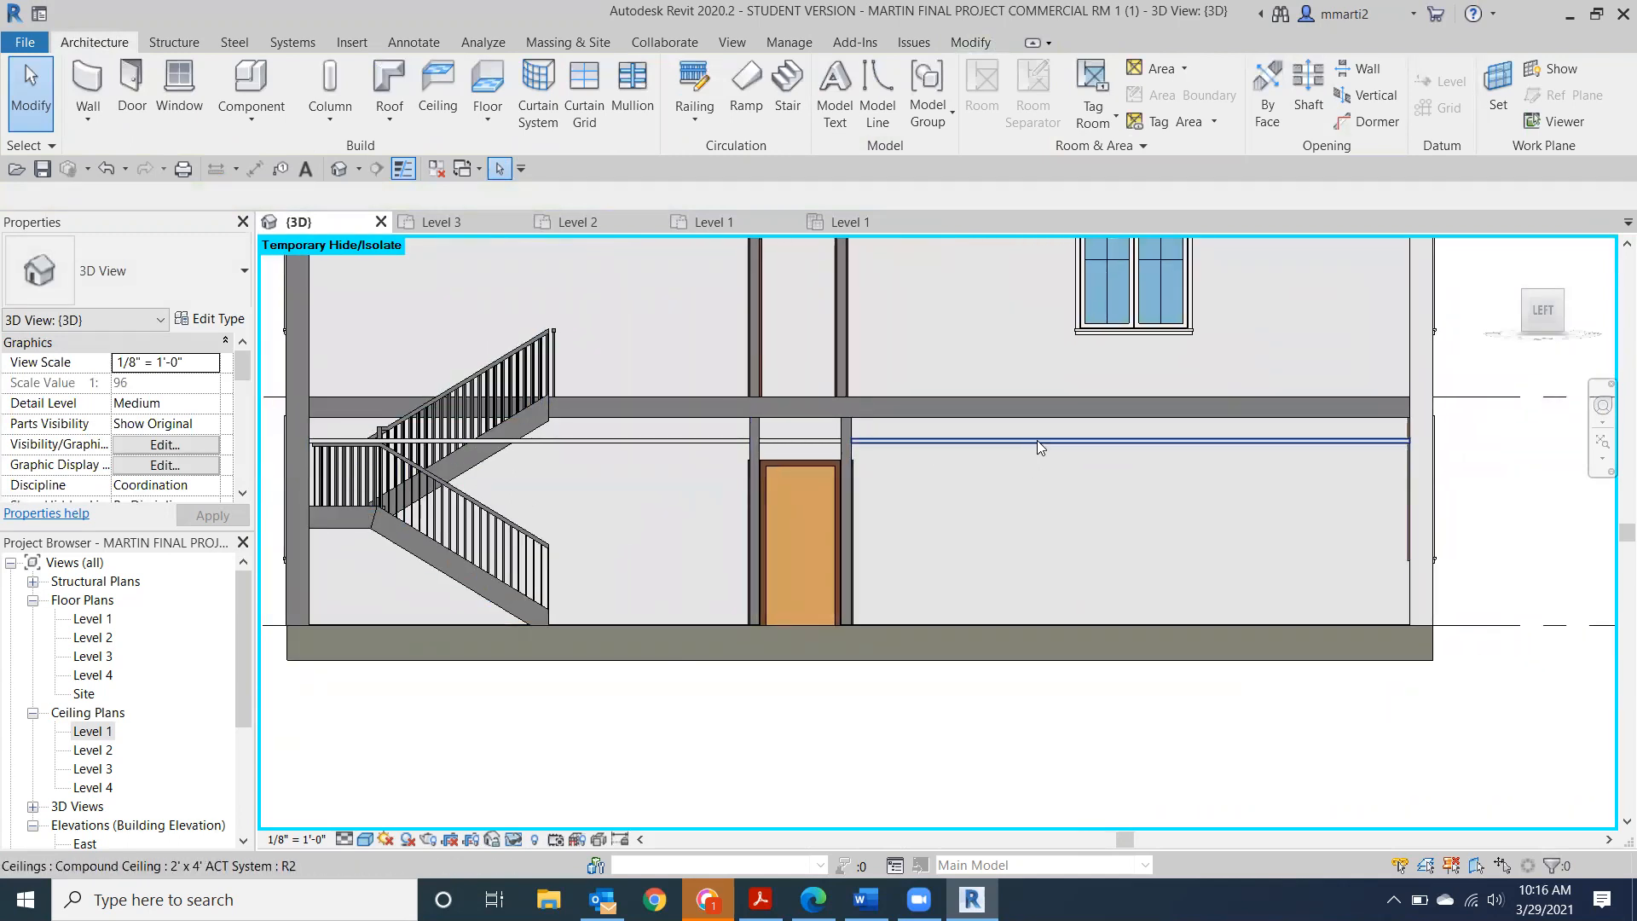
{"action": "left_click", "coordinate": [367, 840]}
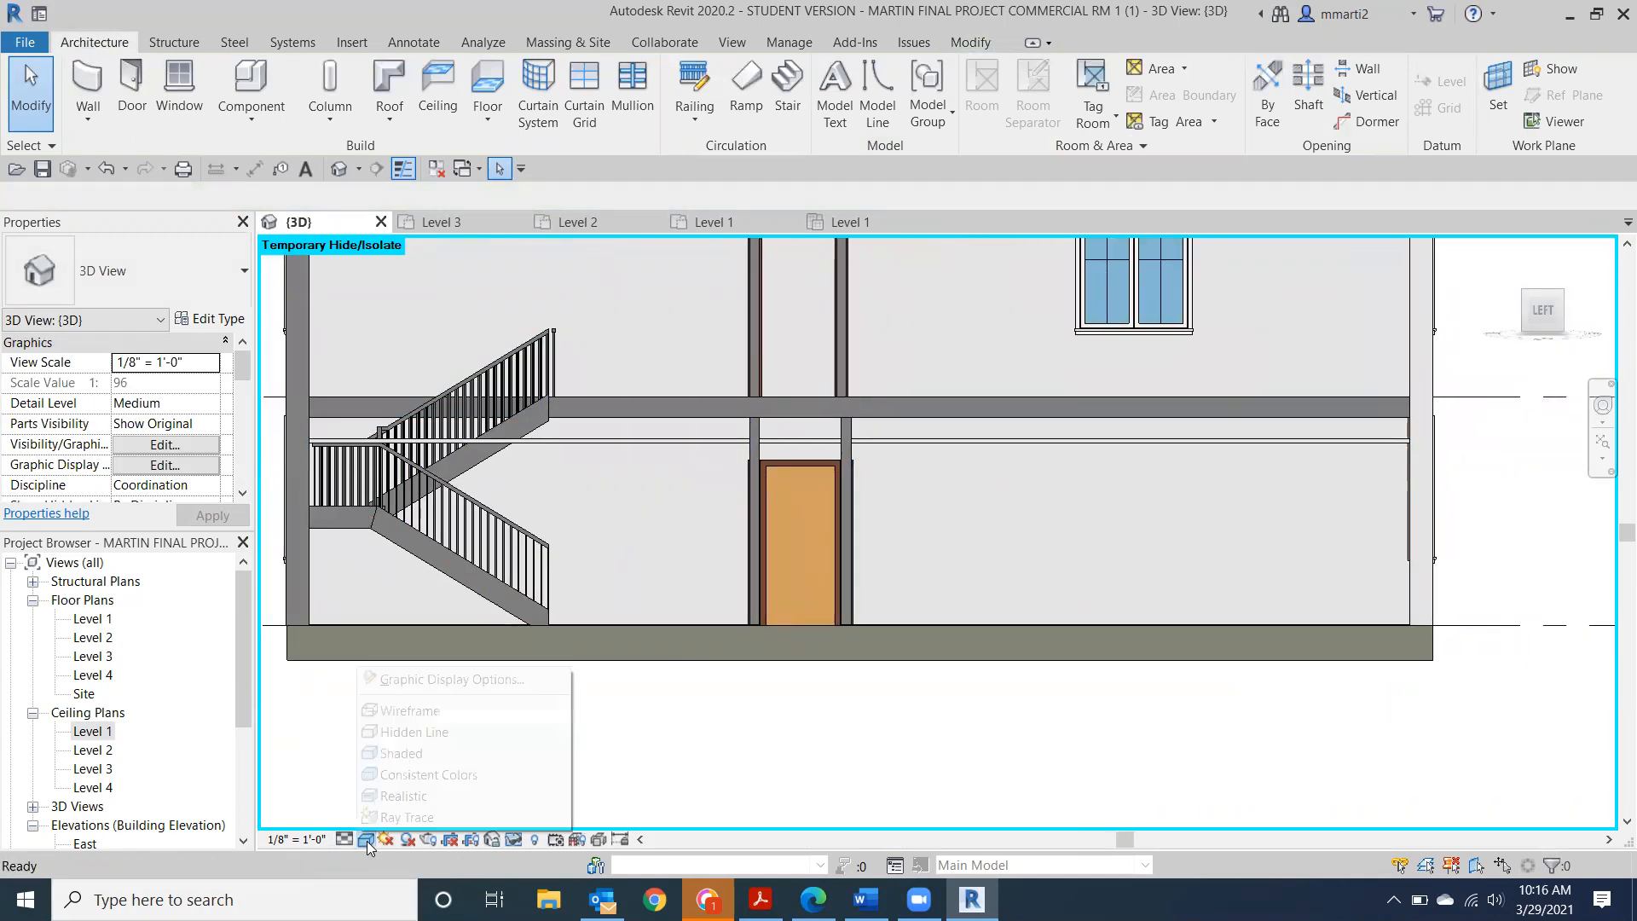
{"action": "left_click", "coordinate": [404, 711]}
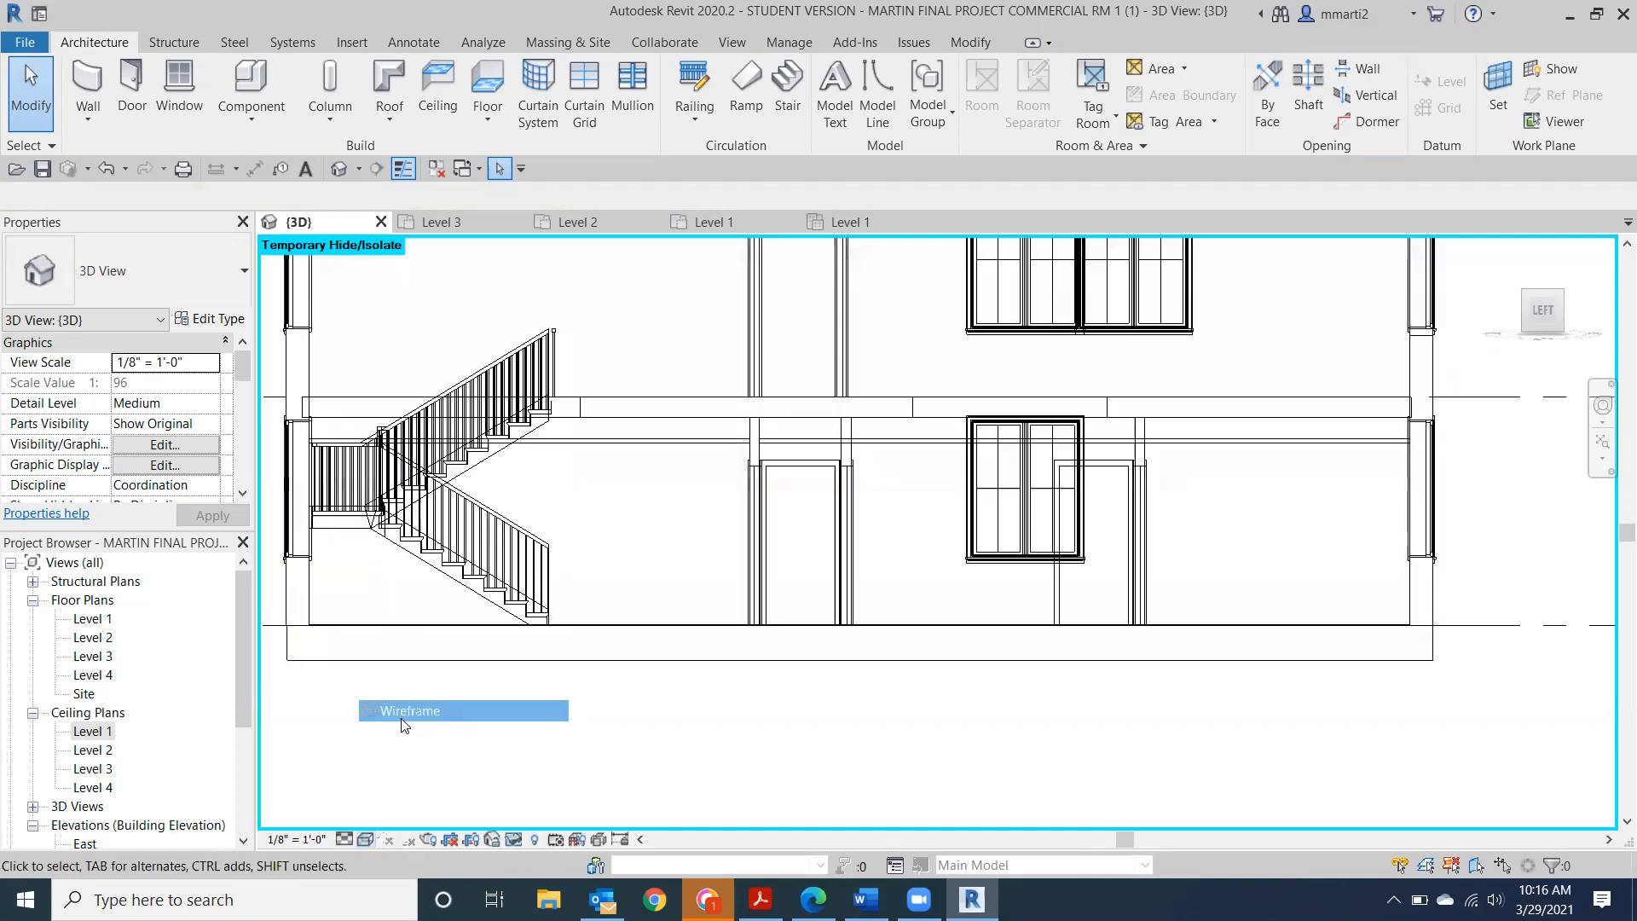
{"action": "scroll", "coordinate": [960, 408], "scroll_direction": "up", "scroll_amount": 2}
{"action": "scroll", "coordinate": [1265, 376], "scroll_direction": "down", "scroll_amount": 2}
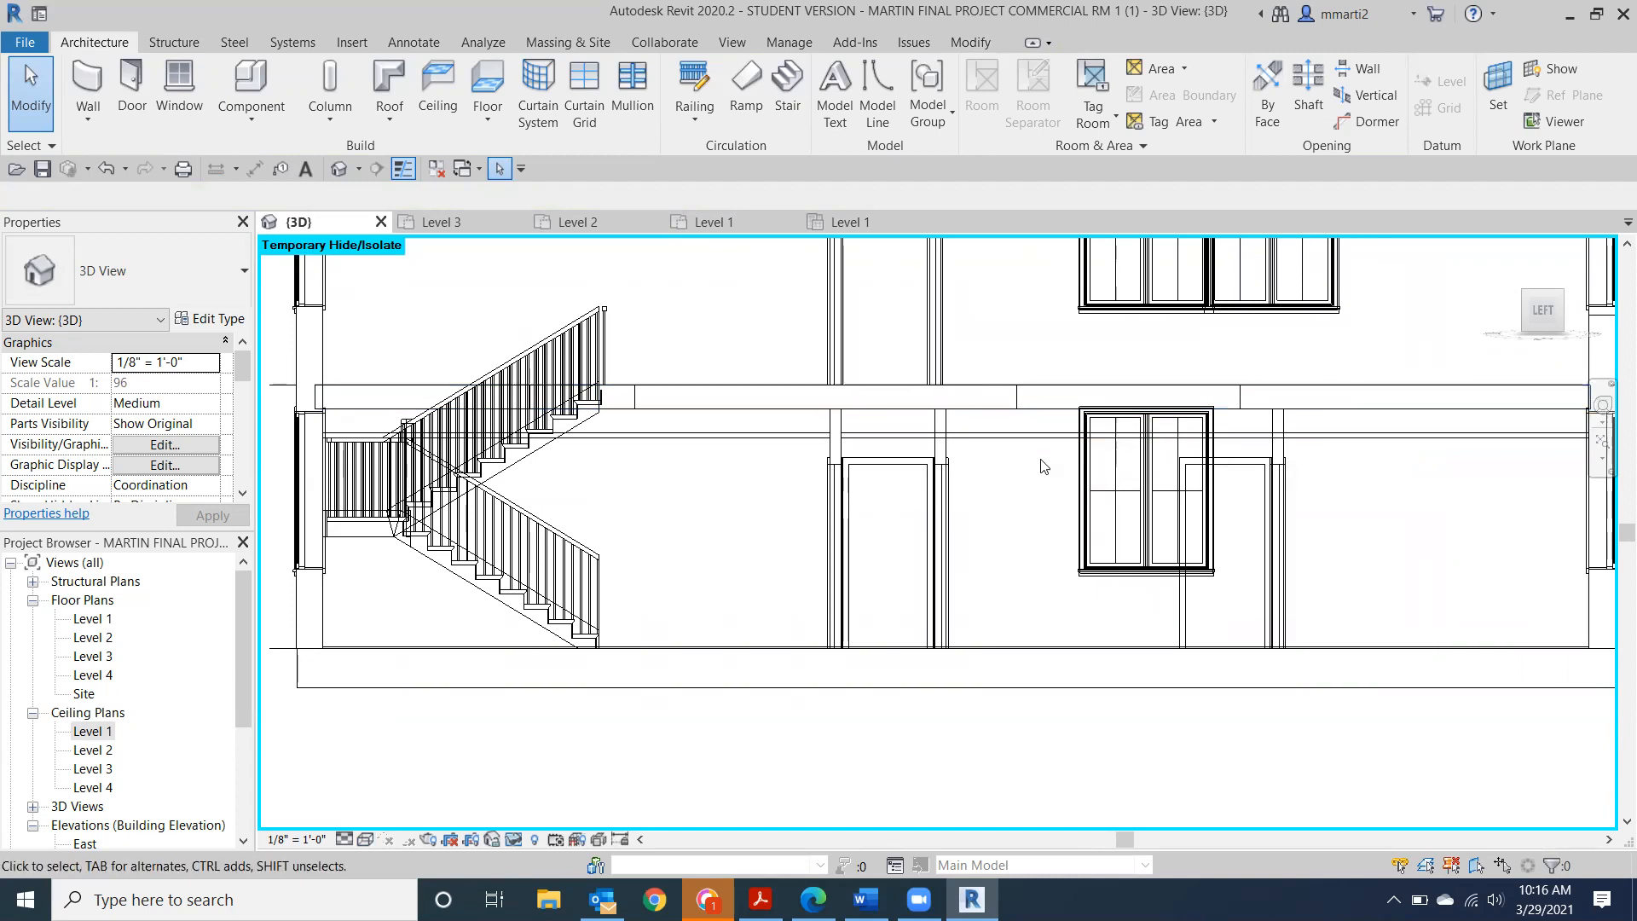
Deselect the interior wall and change the 3D view's visual style to Hidden Line.
{"action": "left_click", "coordinate": [941, 449]}
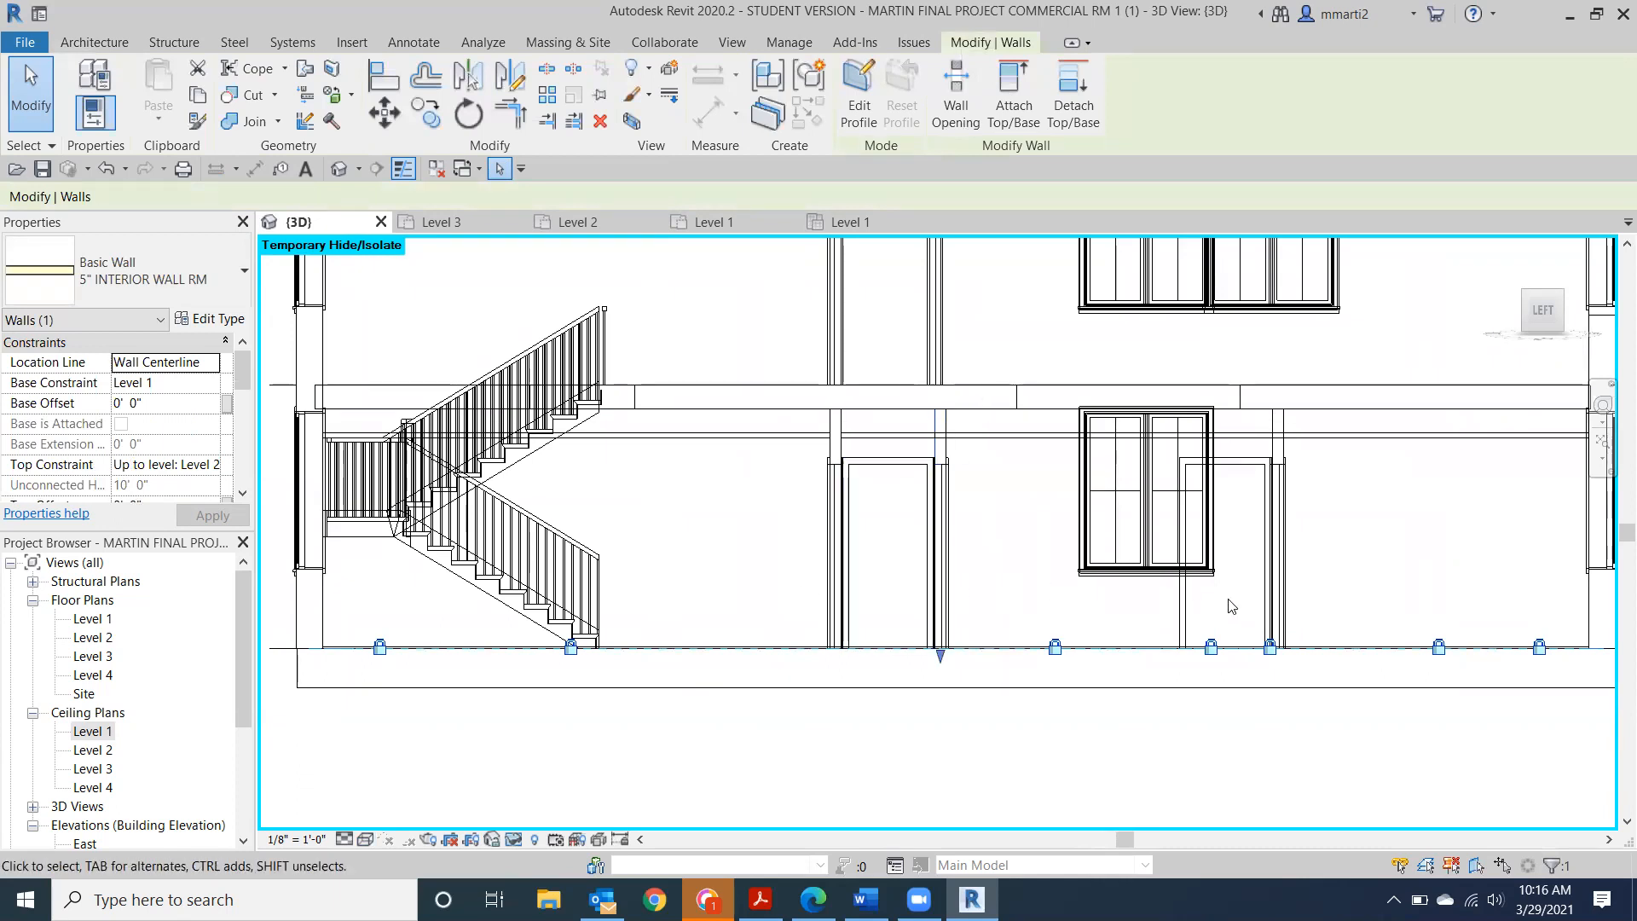
{"action": "left_click", "coordinate": [673, 720]}
{"action": "scroll", "coordinate": [892, 727], "scroll_direction": "down", "scroll_amount": 2}
{"action": "middle_click_drag", "start_coordinate": [891, 728], "coordinate": [968, 712]}
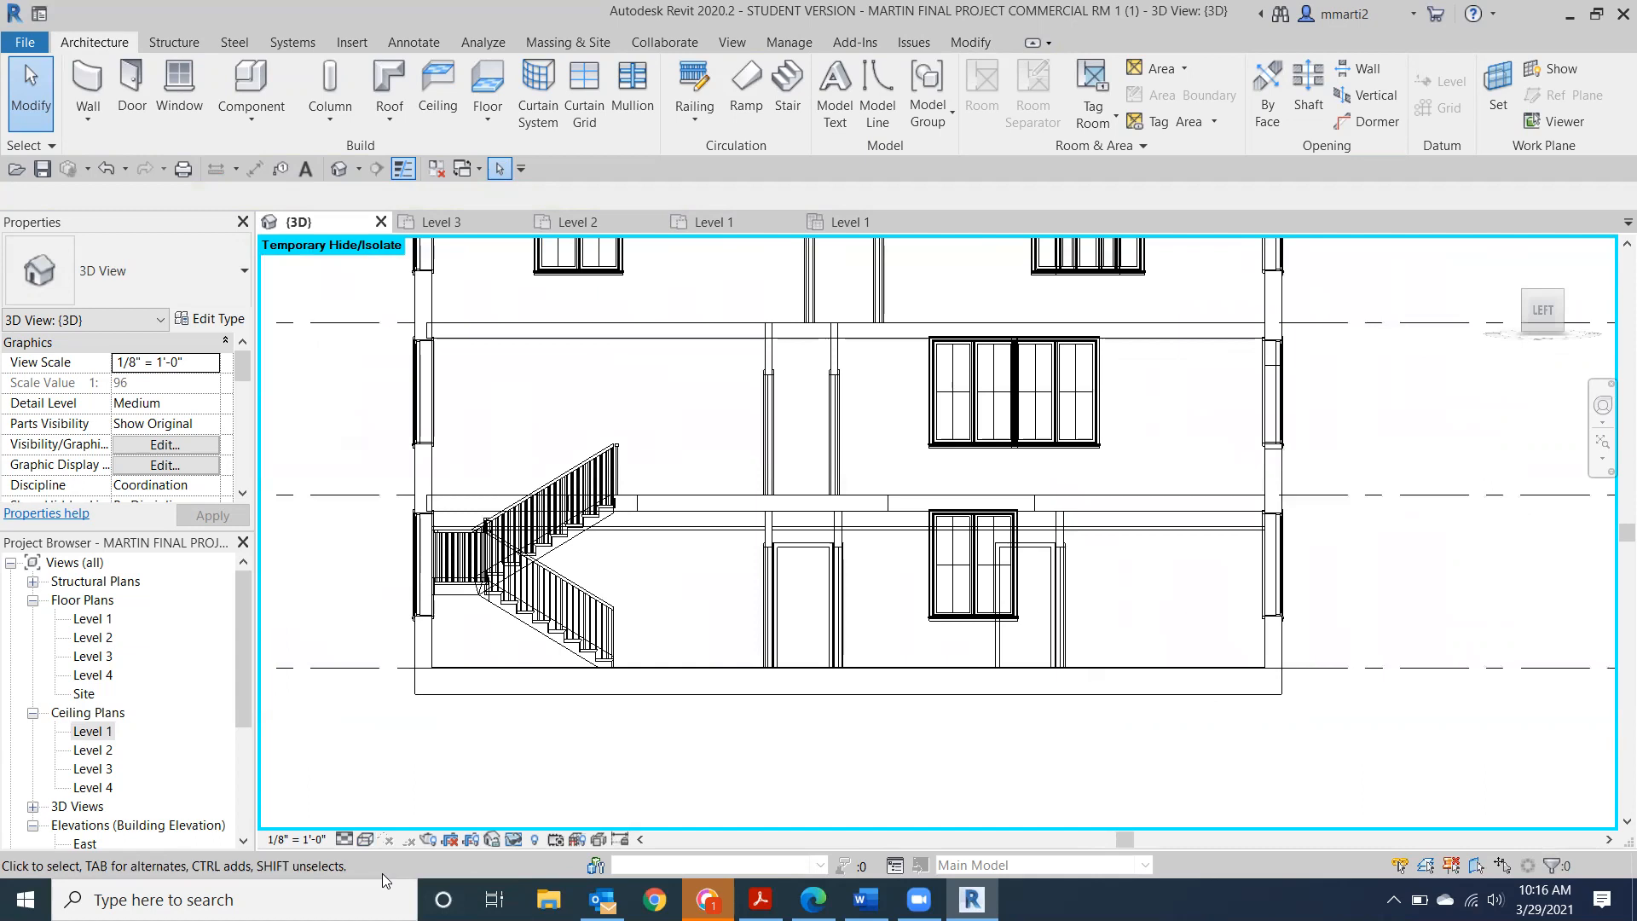
{"action": "left_click", "coordinate": [367, 842]}
{"action": "left_click", "coordinate": [375, 730]}
Set the height offset of the Level 1 ceiling in the large room beside the door to 9' 0".
{"action": "scroll", "coordinate": [912, 501], "scroll_direction": "up", "scroll_amount": 4}
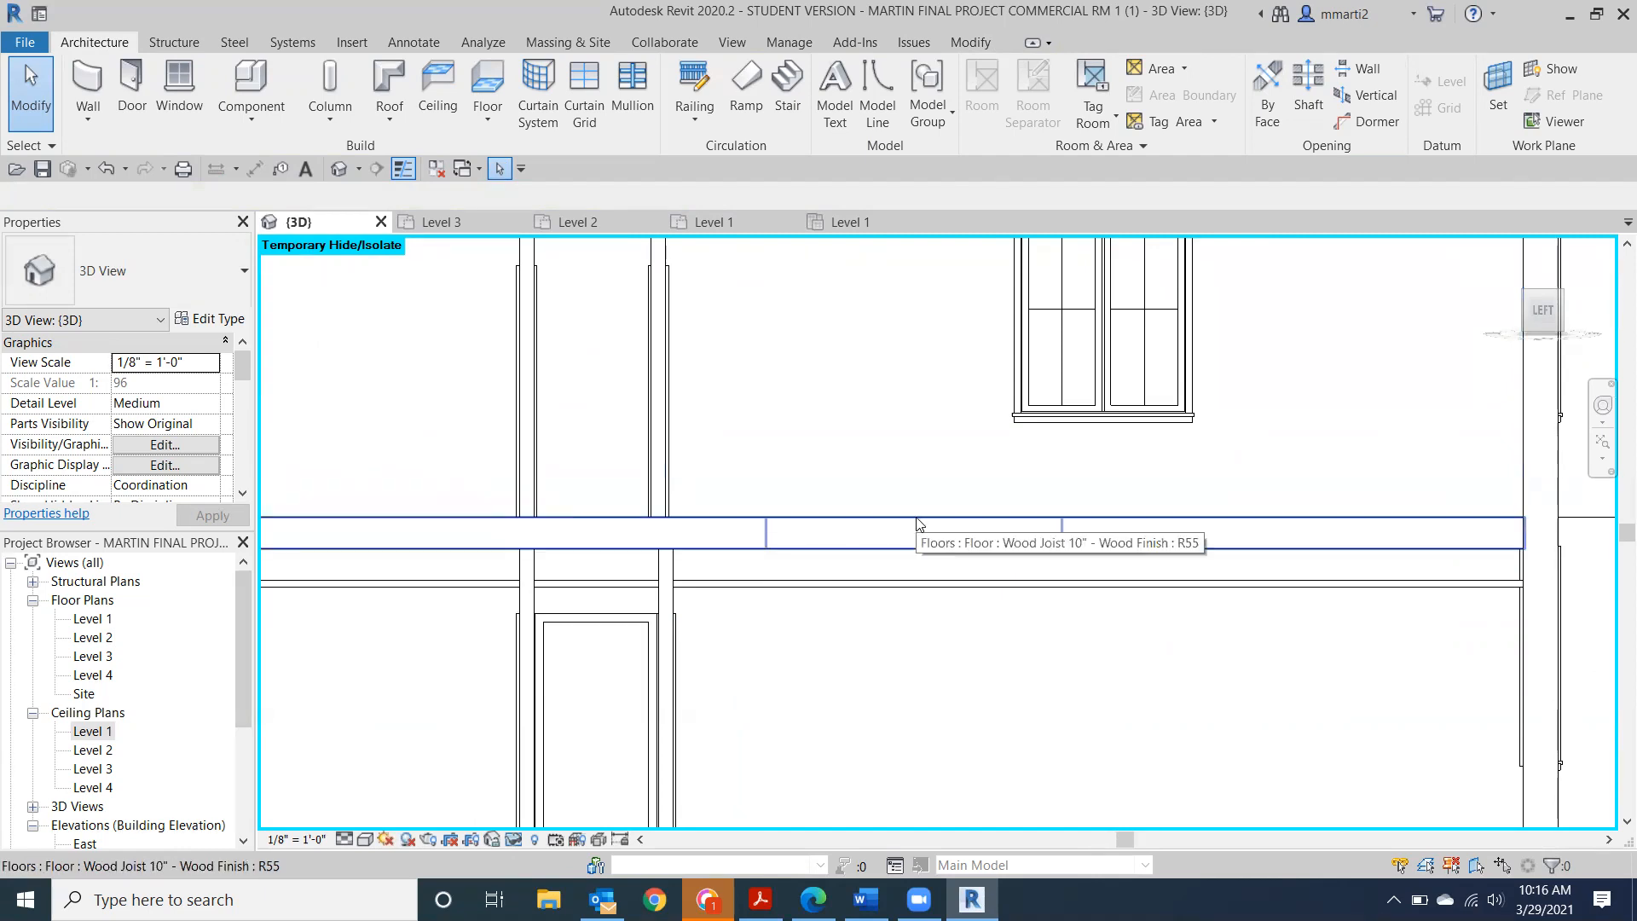
{"action": "left_click", "coordinate": [888, 585]}
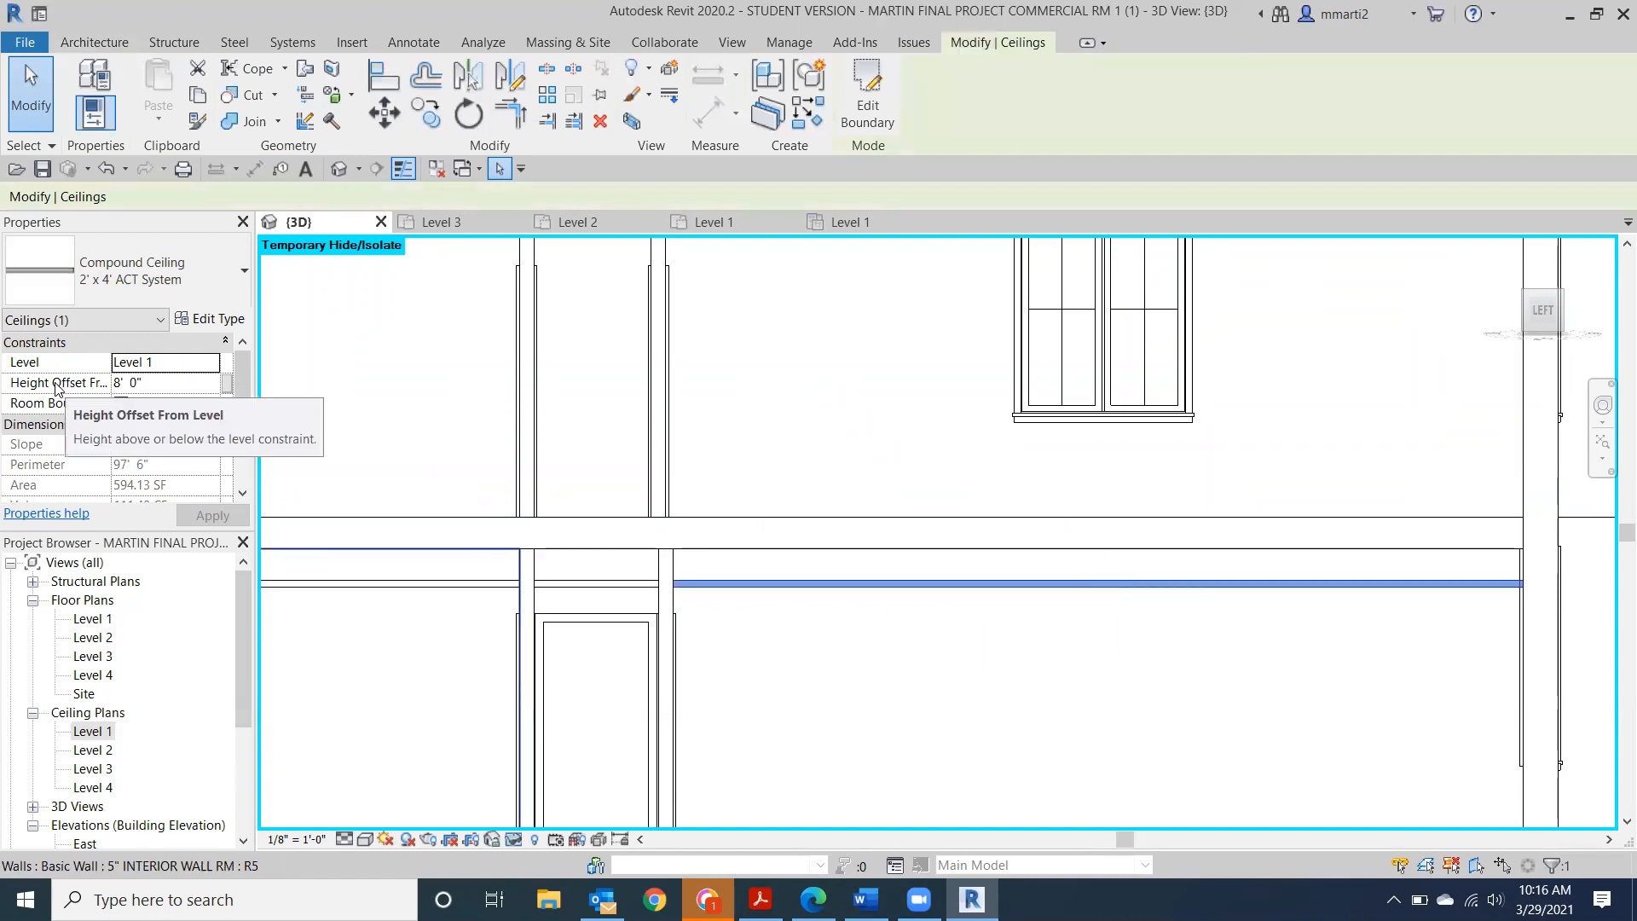
{"action": "left_click", "coordinate": [120, 383]}
{"action": "type", "text": "9"}
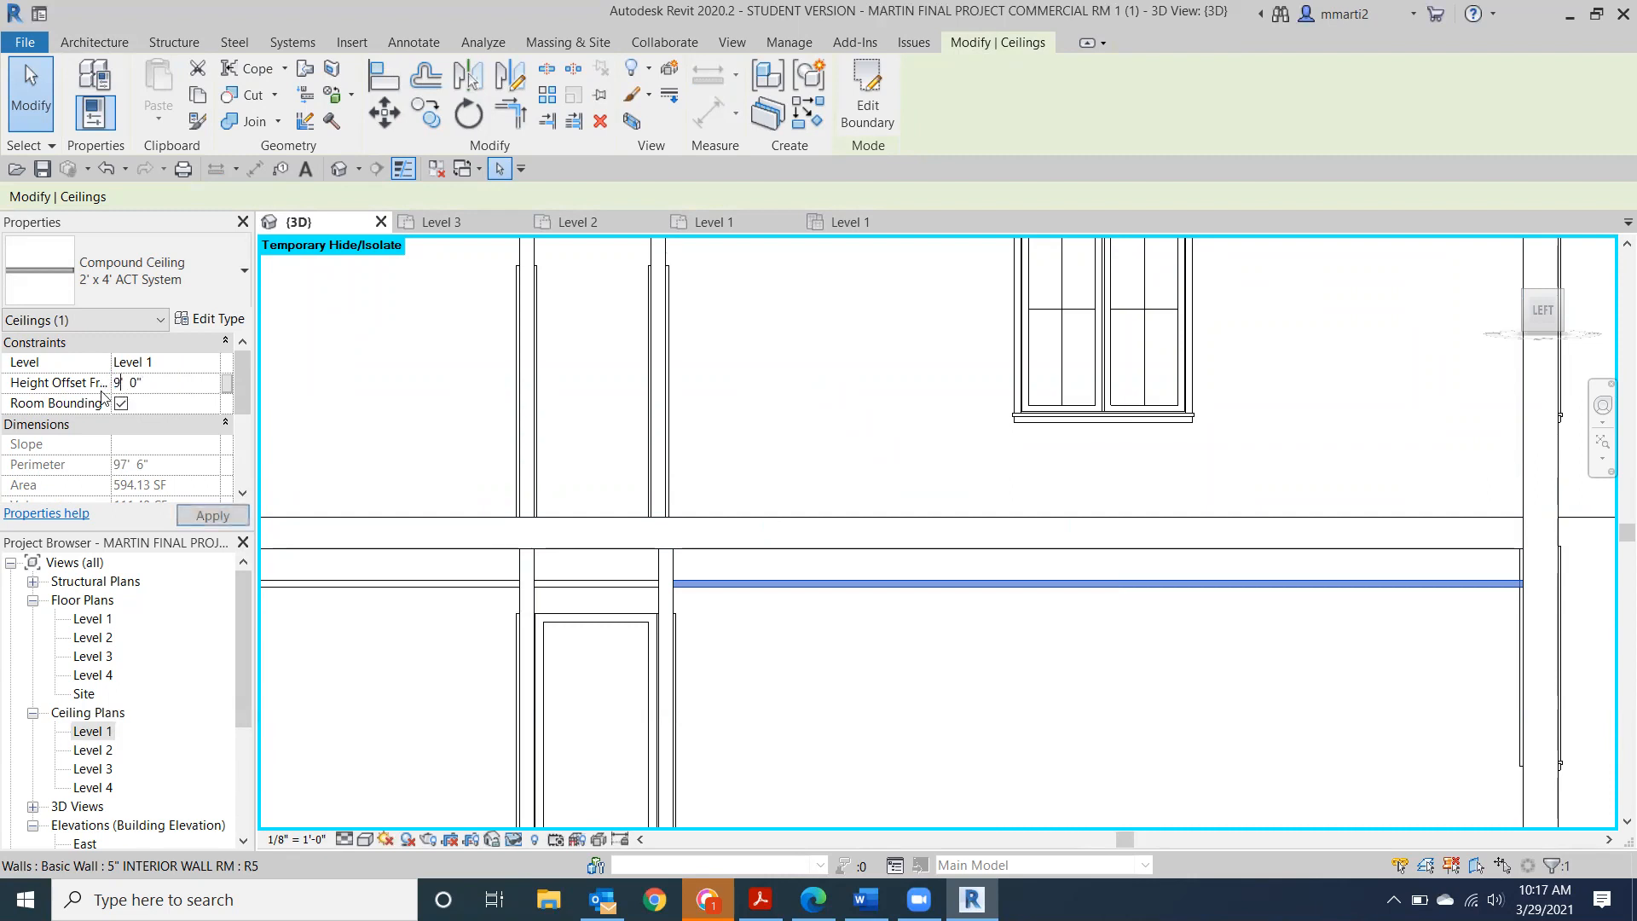
{"action": "key", "text": "Return"}
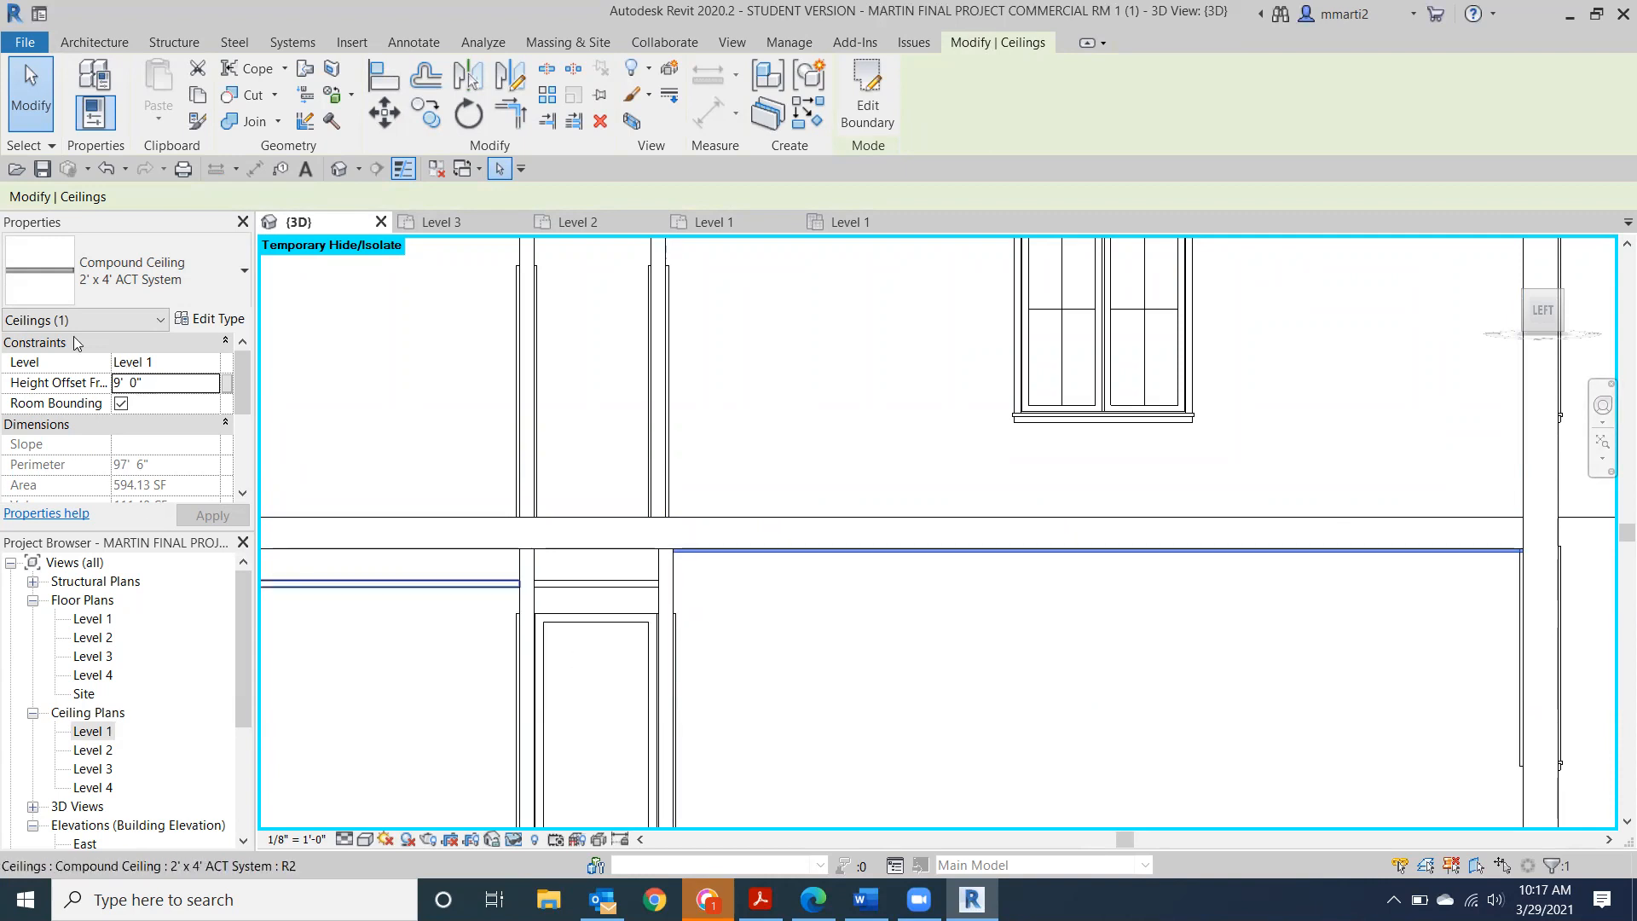
{"action": "left_click", "coordinate": [28, 126]}
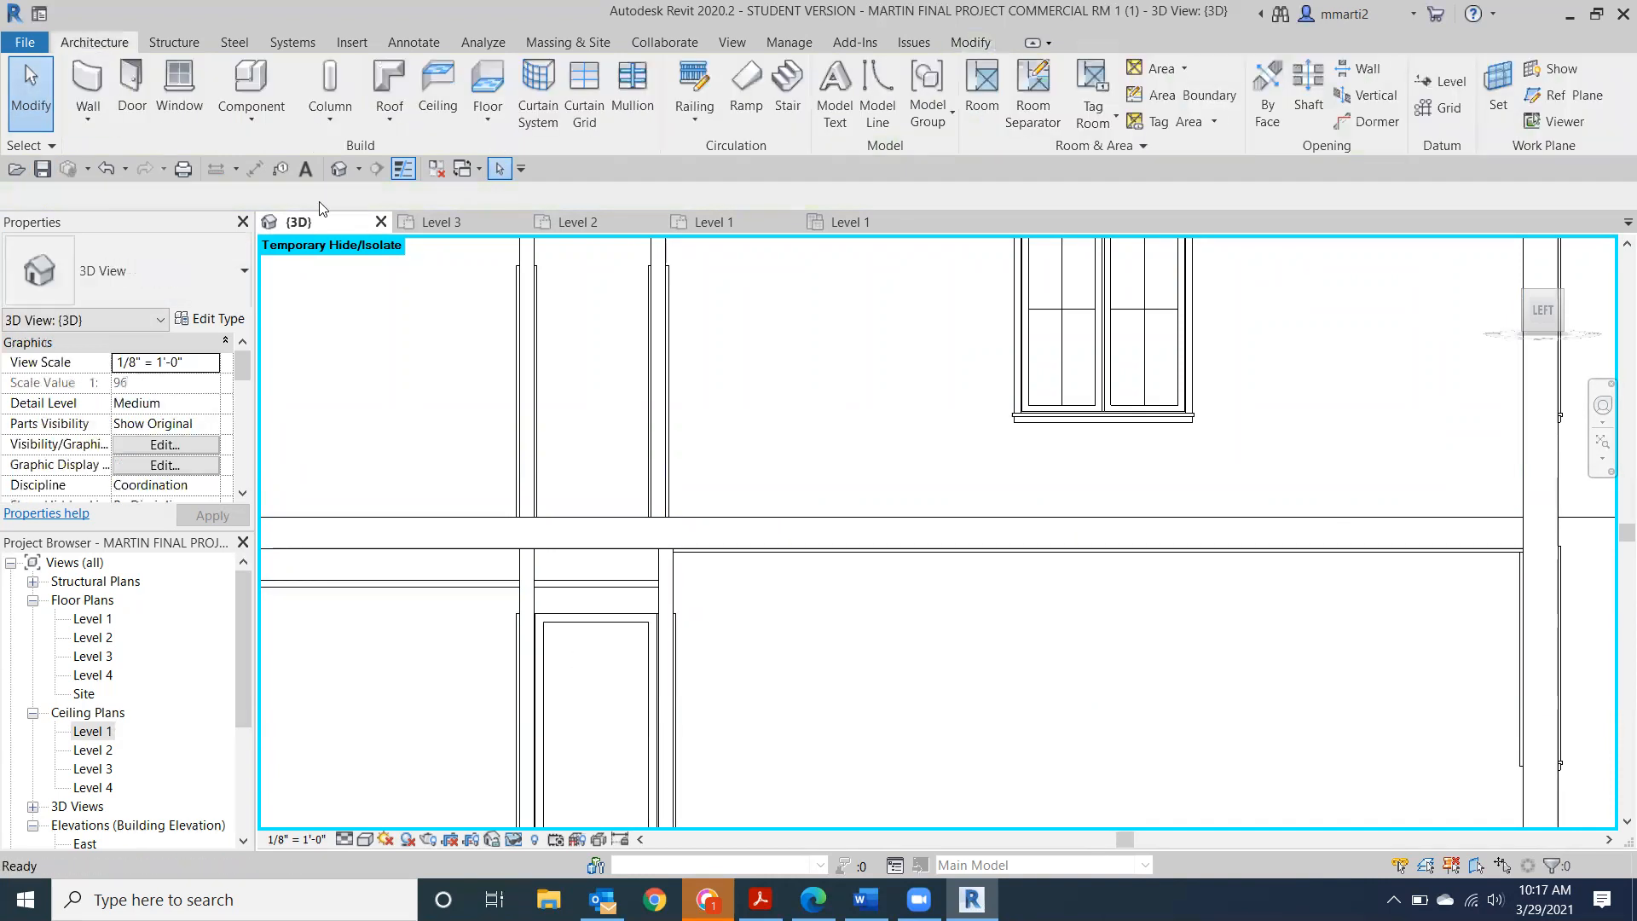
Set the top constraint of the Level 1 interior wall between the door and the large room to Unconnected.
{"action": "left_click", "coordinate": [666, 590]}
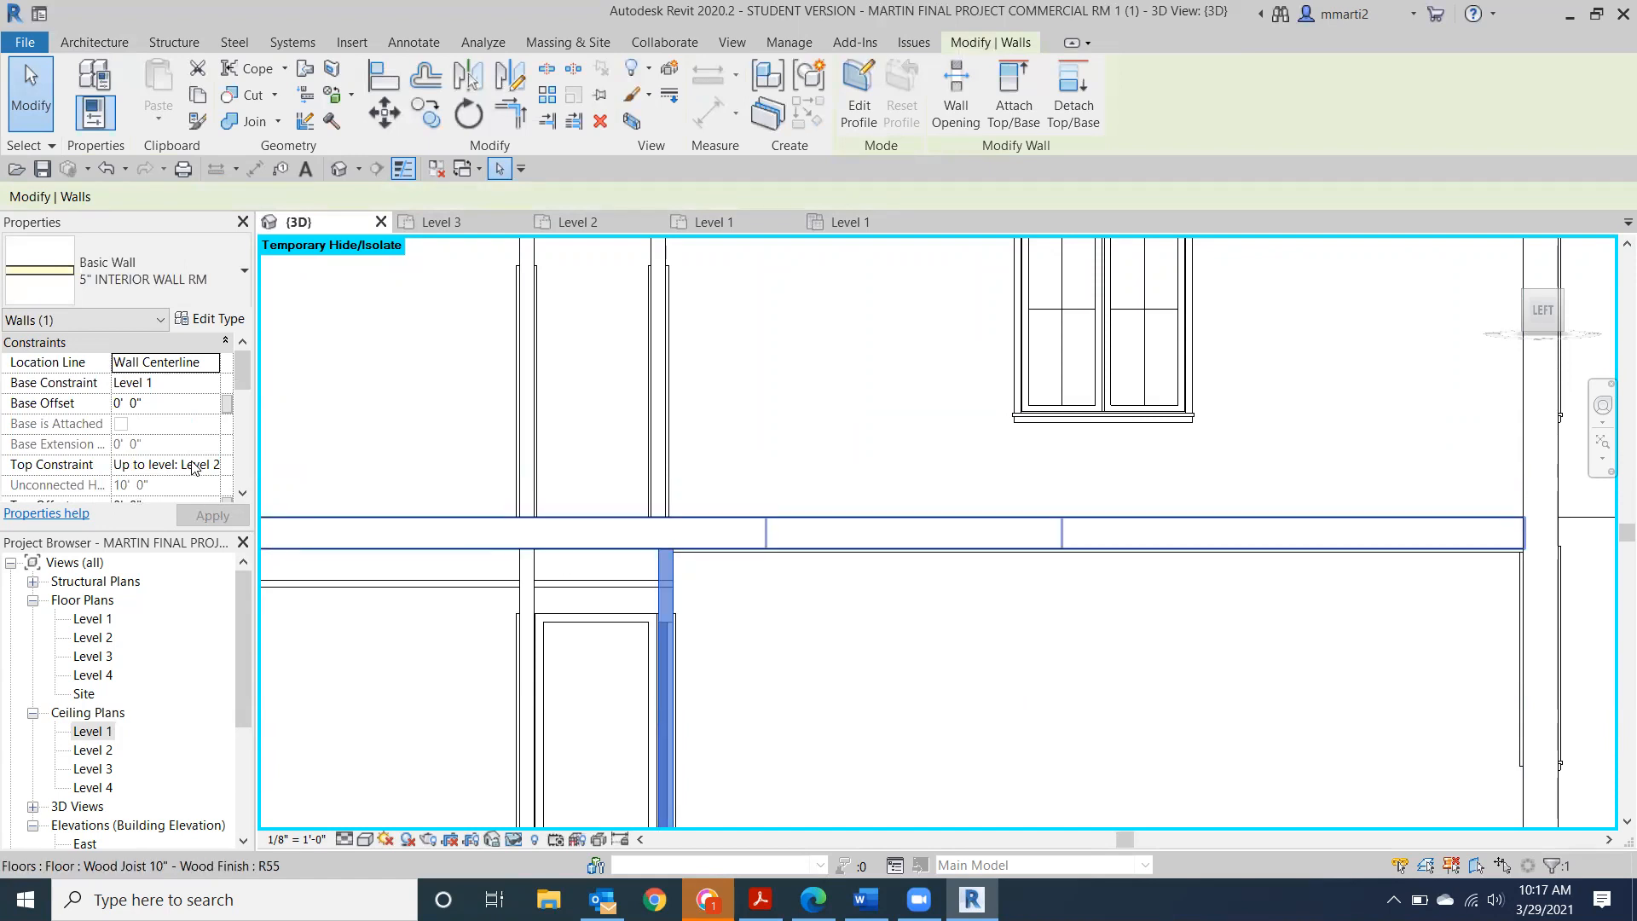
{"action": "middle_click_drag", "start_coordinate": [299, 486], "coordinate": [822, 450]}
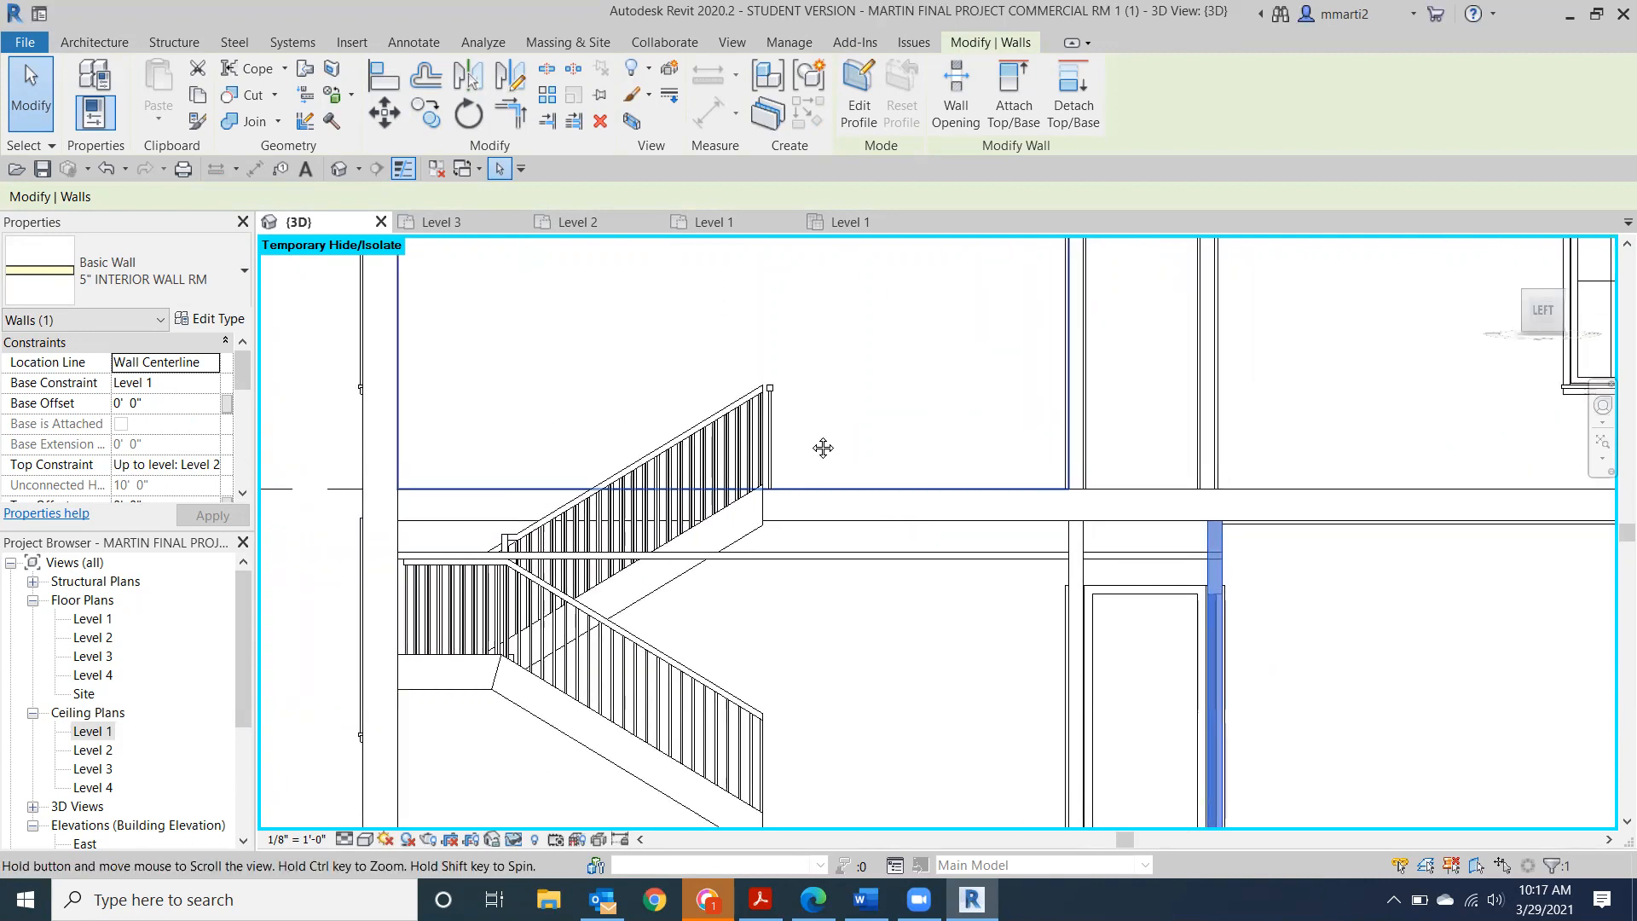
{"action": "left_click", "coordinate": [219, 465]}
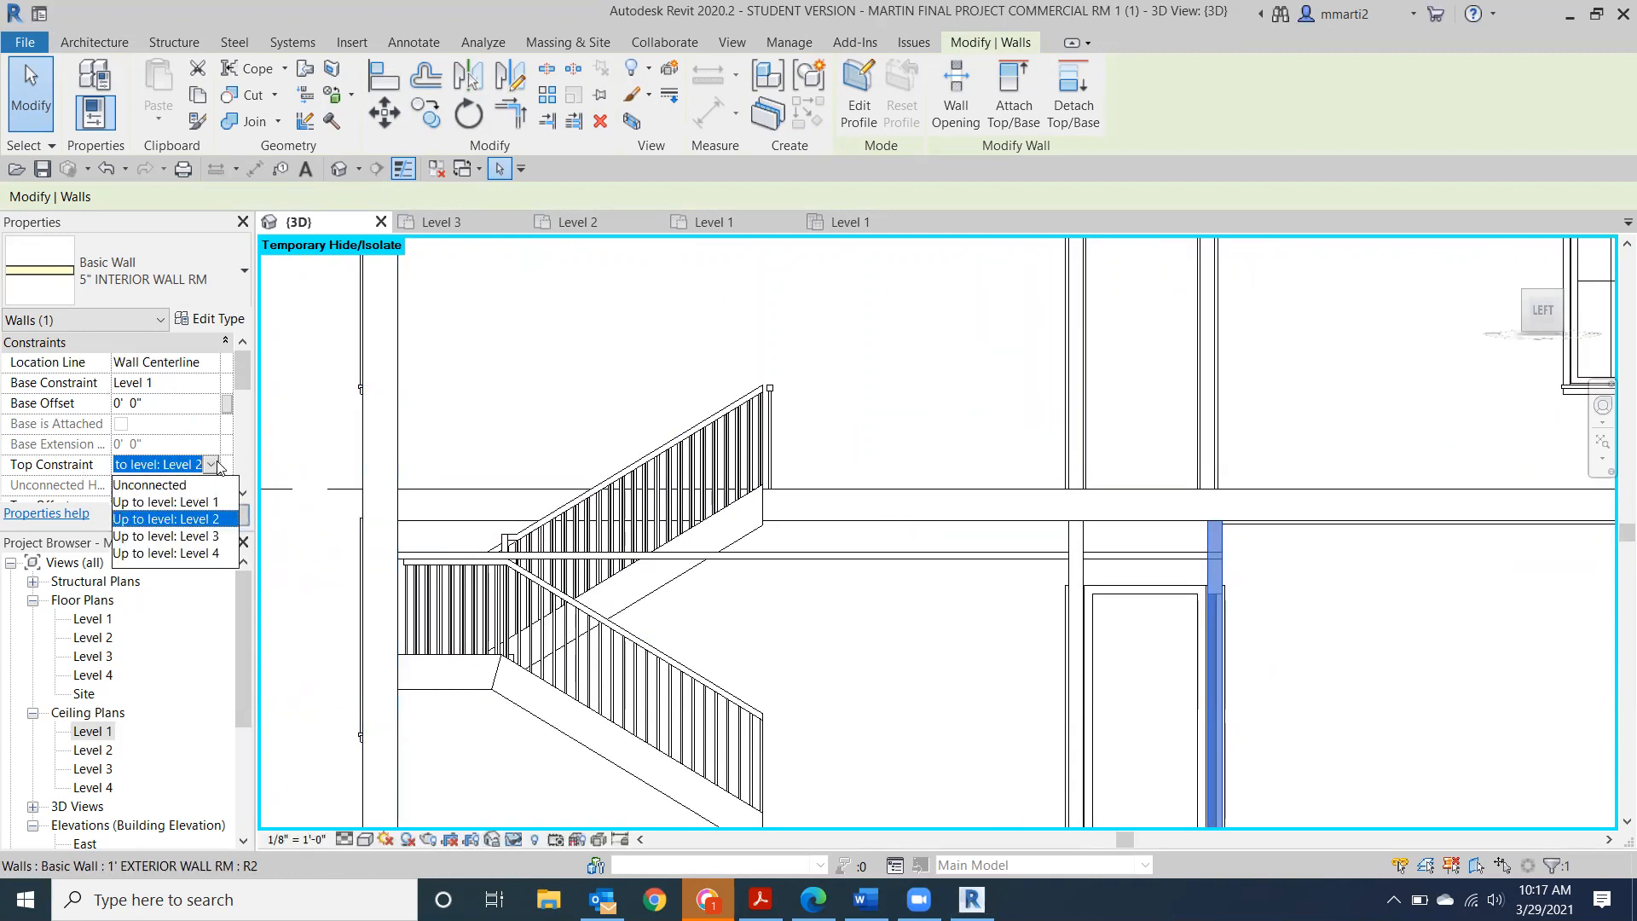
{"action": "left_click", "coordinate": [175, 484]}
{"action": "left_click", "coordinate": [212, 516]}
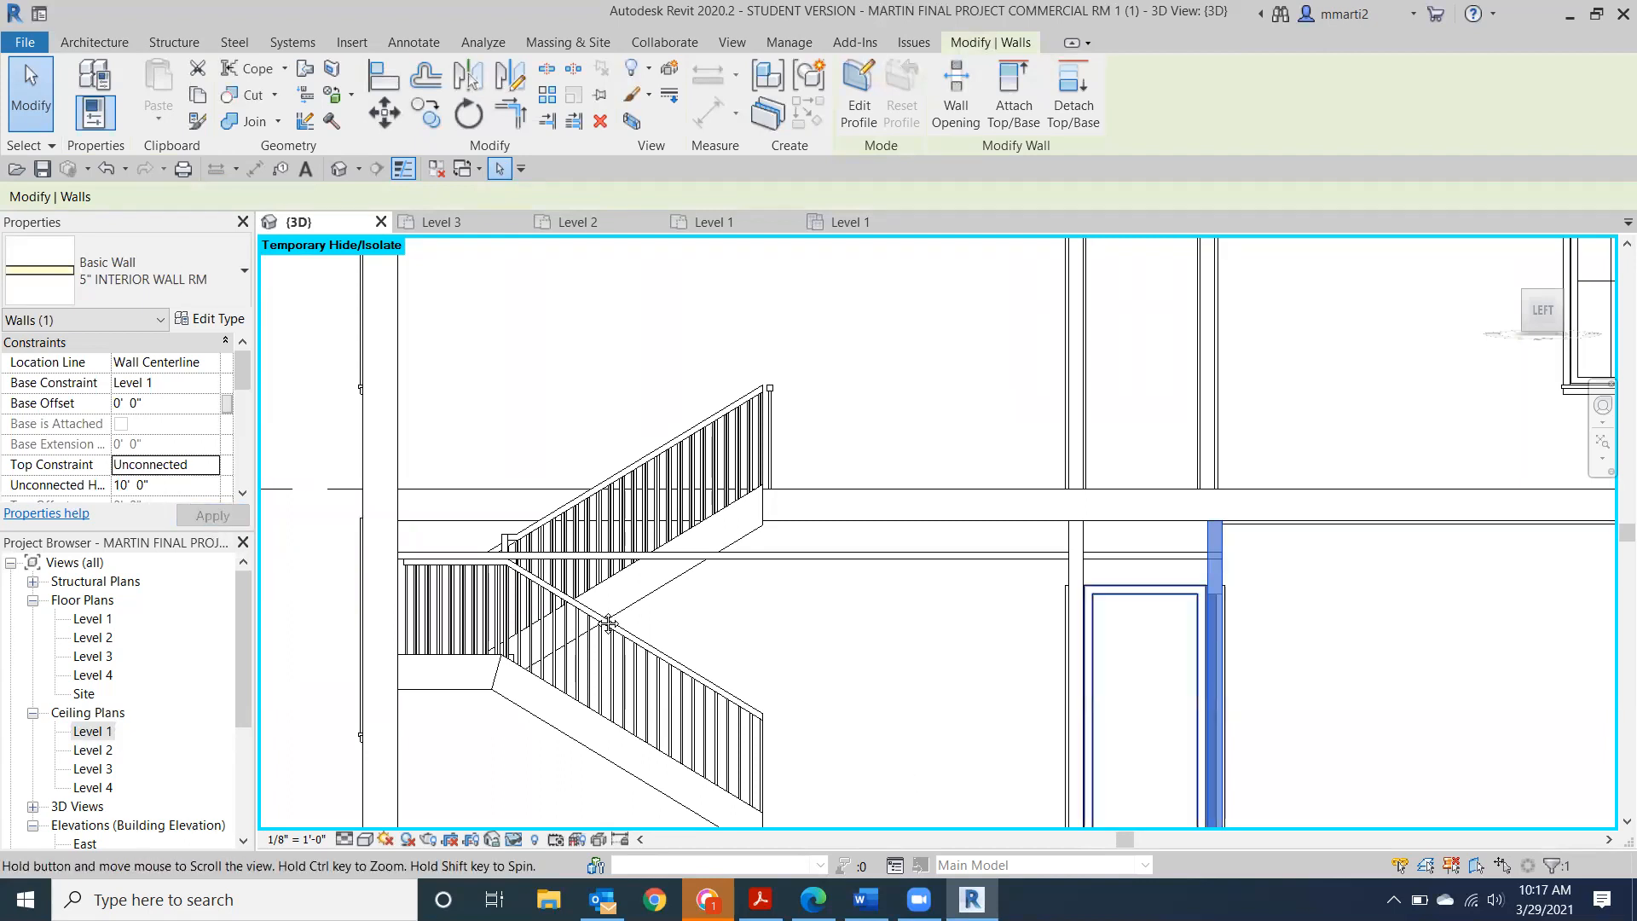
{"action": "middle_click_drag", "start_coordinate": [910, 782], "coordinate": [347, 768]}
{"action": "left_click", "coordinate": [664, 674]}
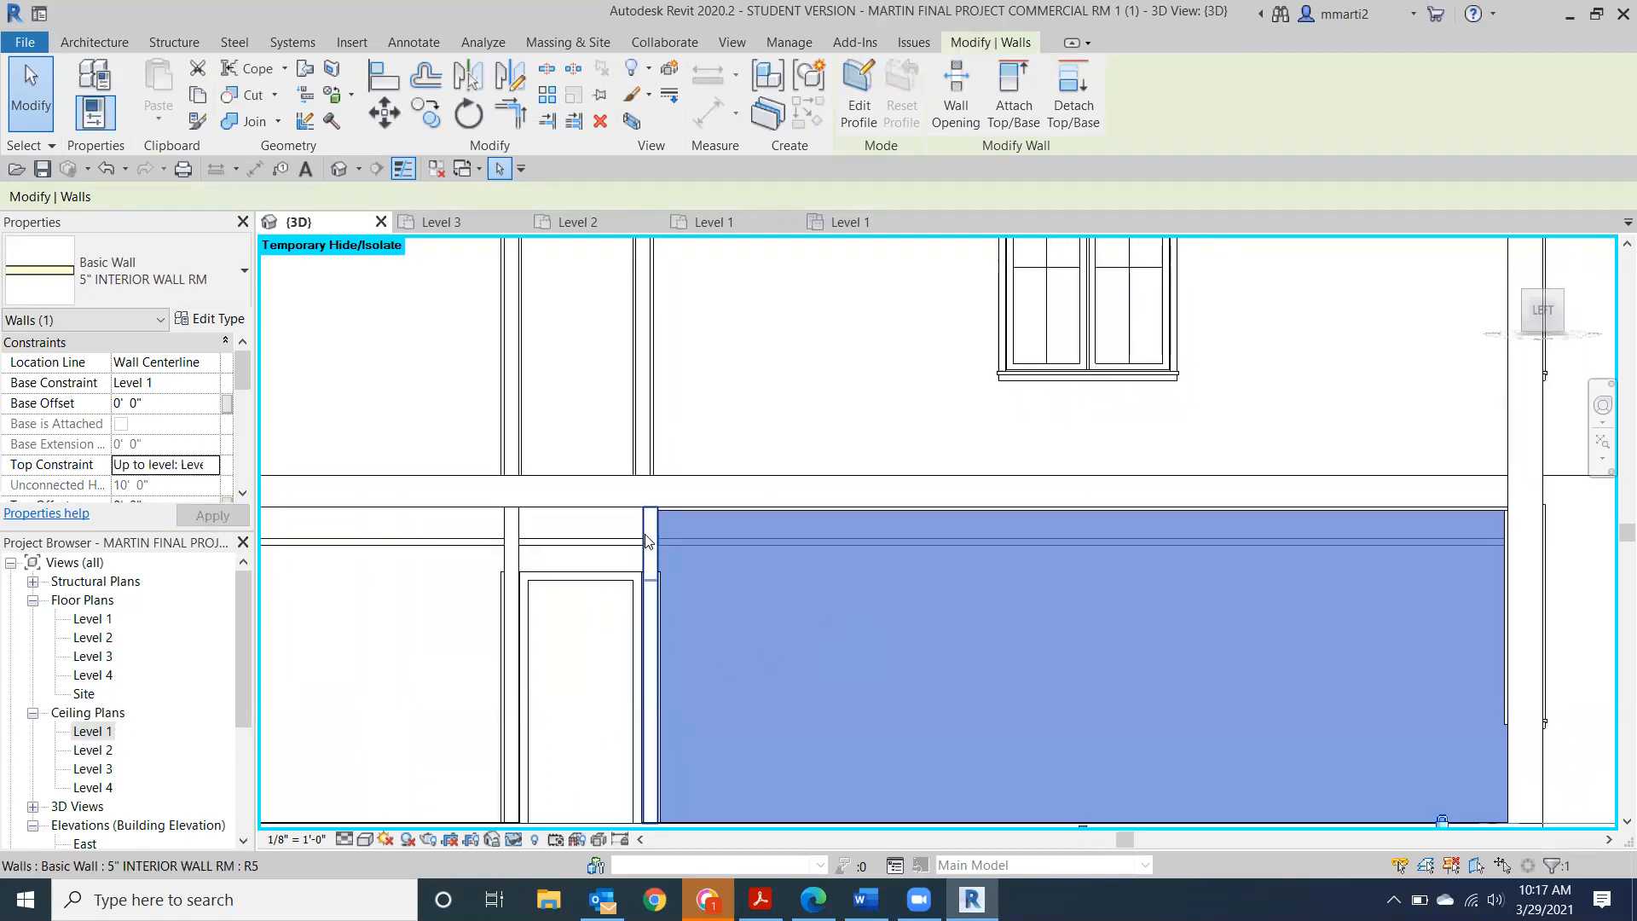
{"action": "left_click", "coordinate": [646, 540]}
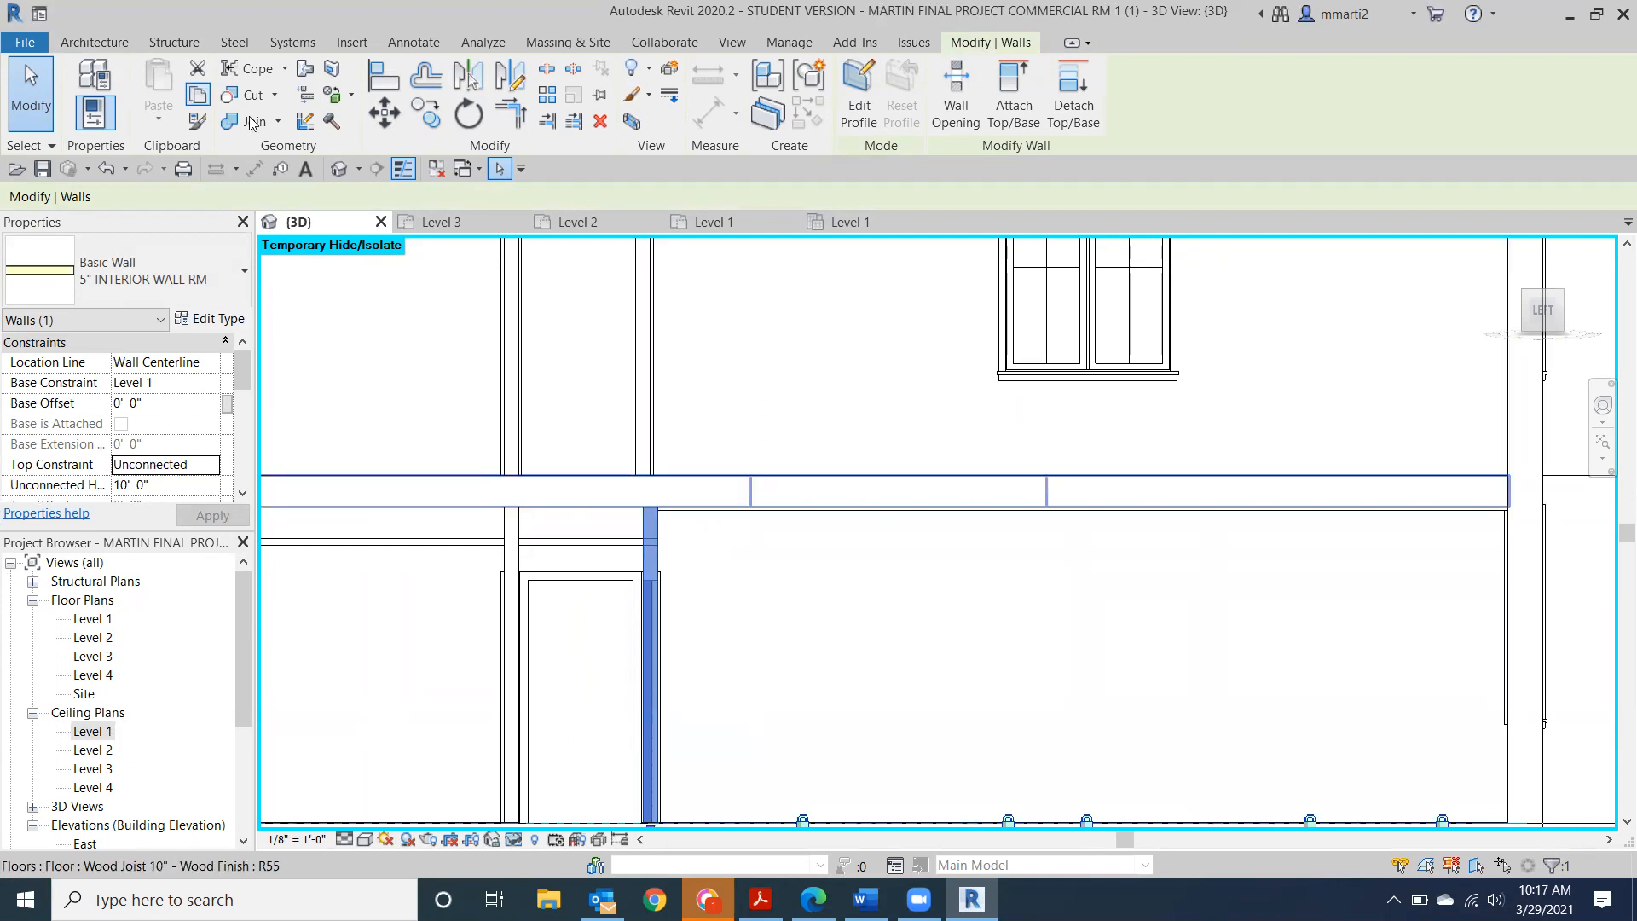
{"action": "left_click", "coordinate": [342, 171]}
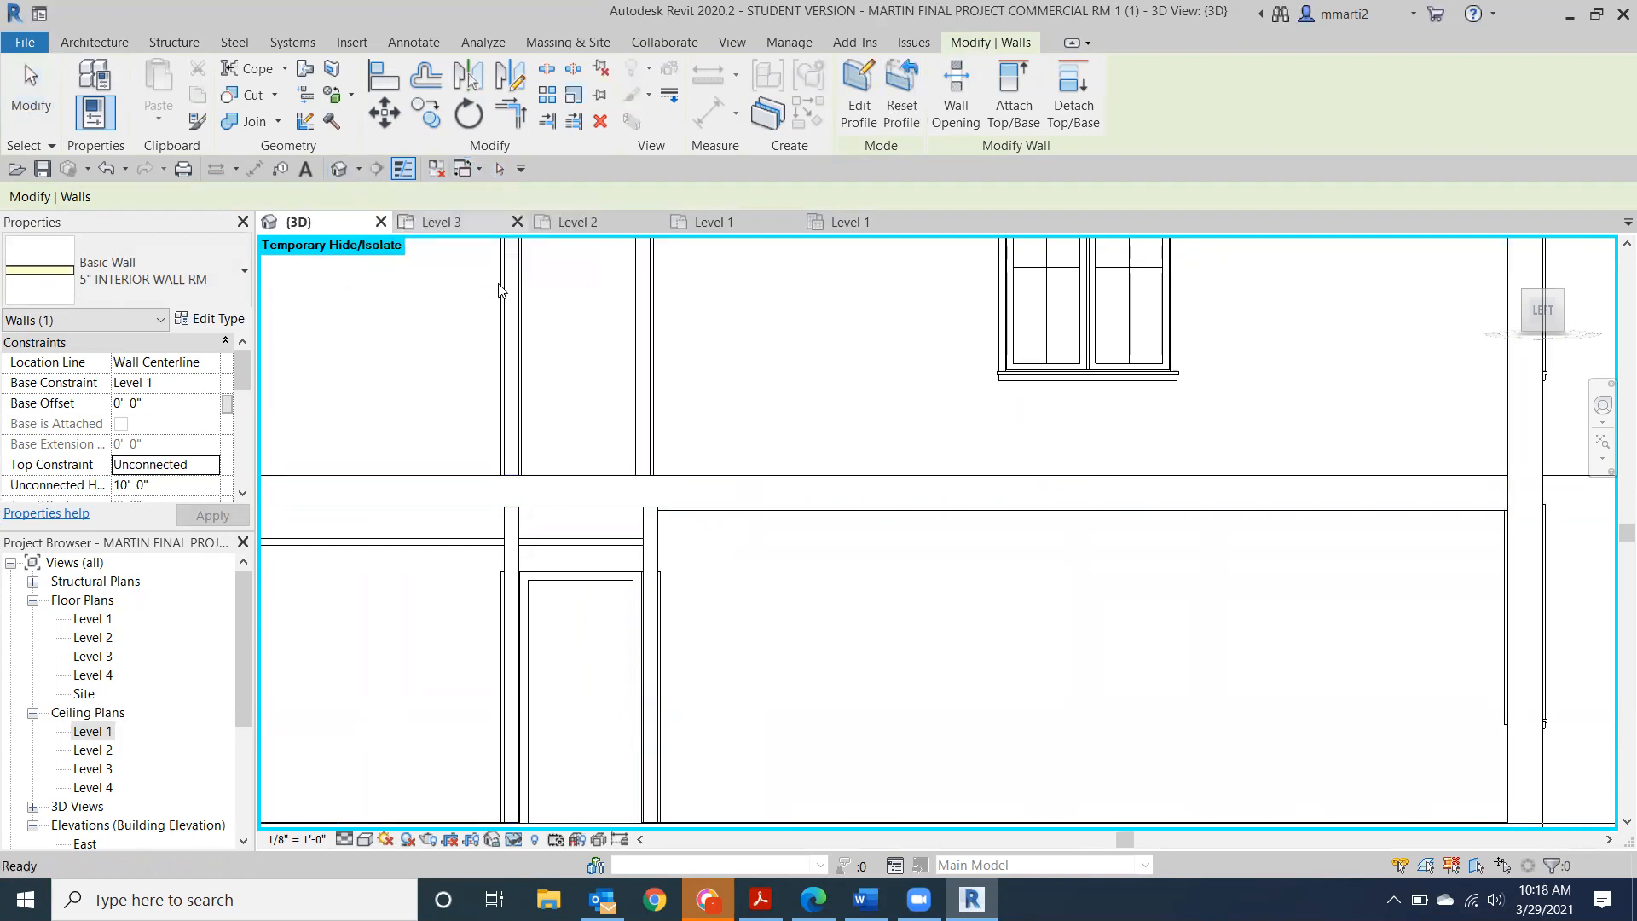
{"action": "key", "text": "Escape"}
Delete the Level 2 interior wall above the wall beside the Level 1 door, viewing the model from a slight angle.
{"action": "left_click_drag", "start_coordinate": [1541, 311], "coordinate": [1487, 328]}
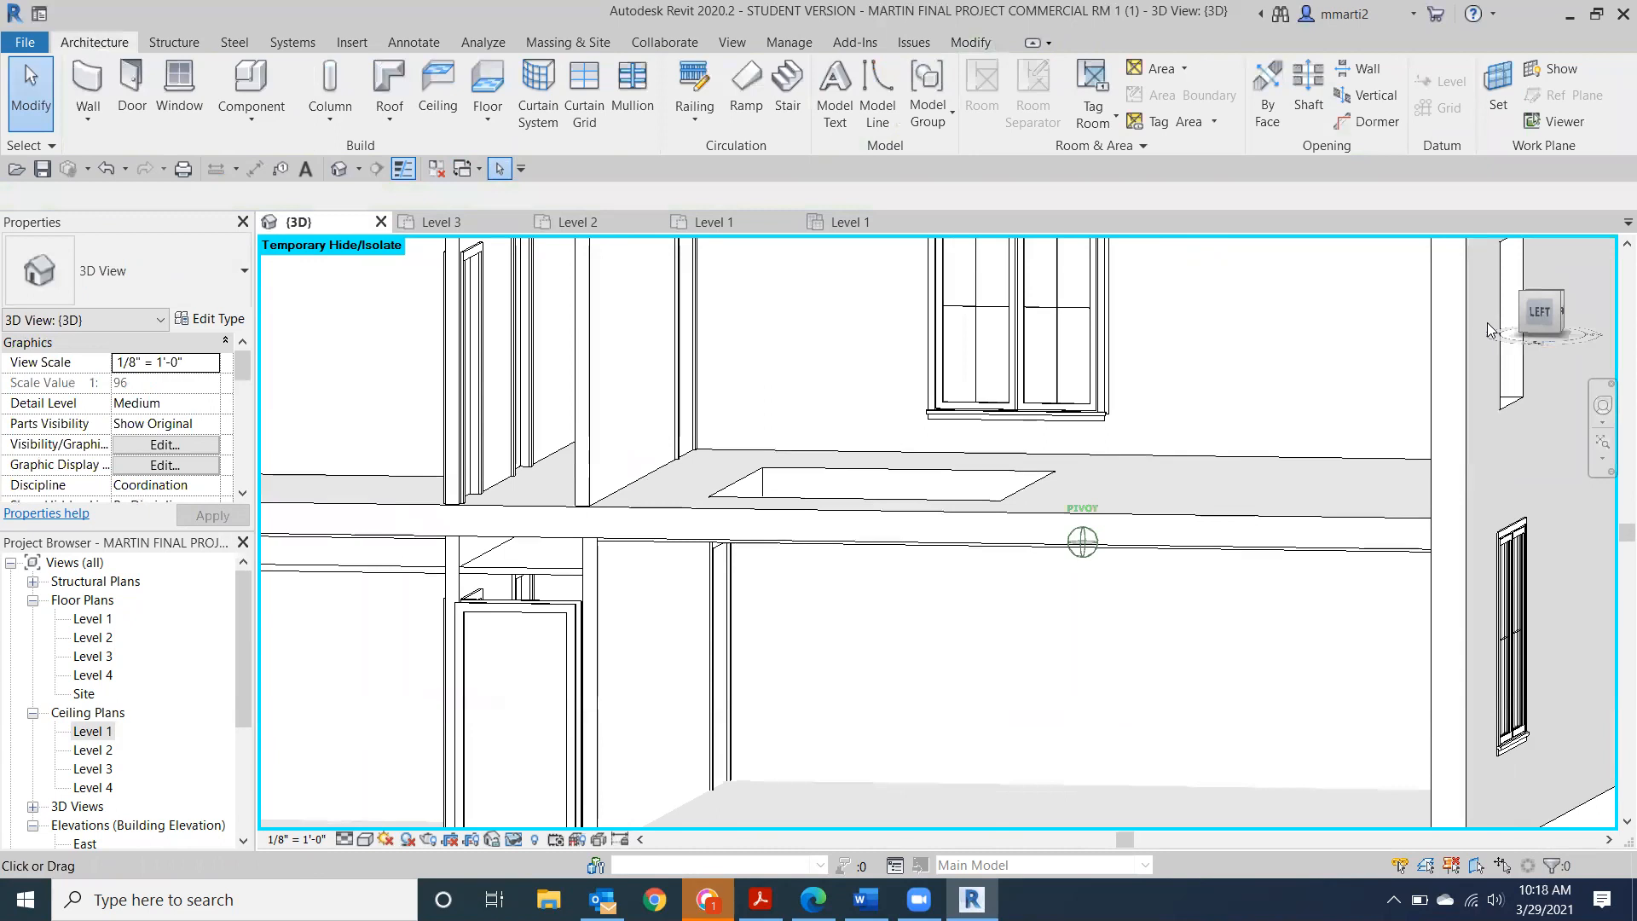
{"action": "left_click", "coordinate": [586, 410]}
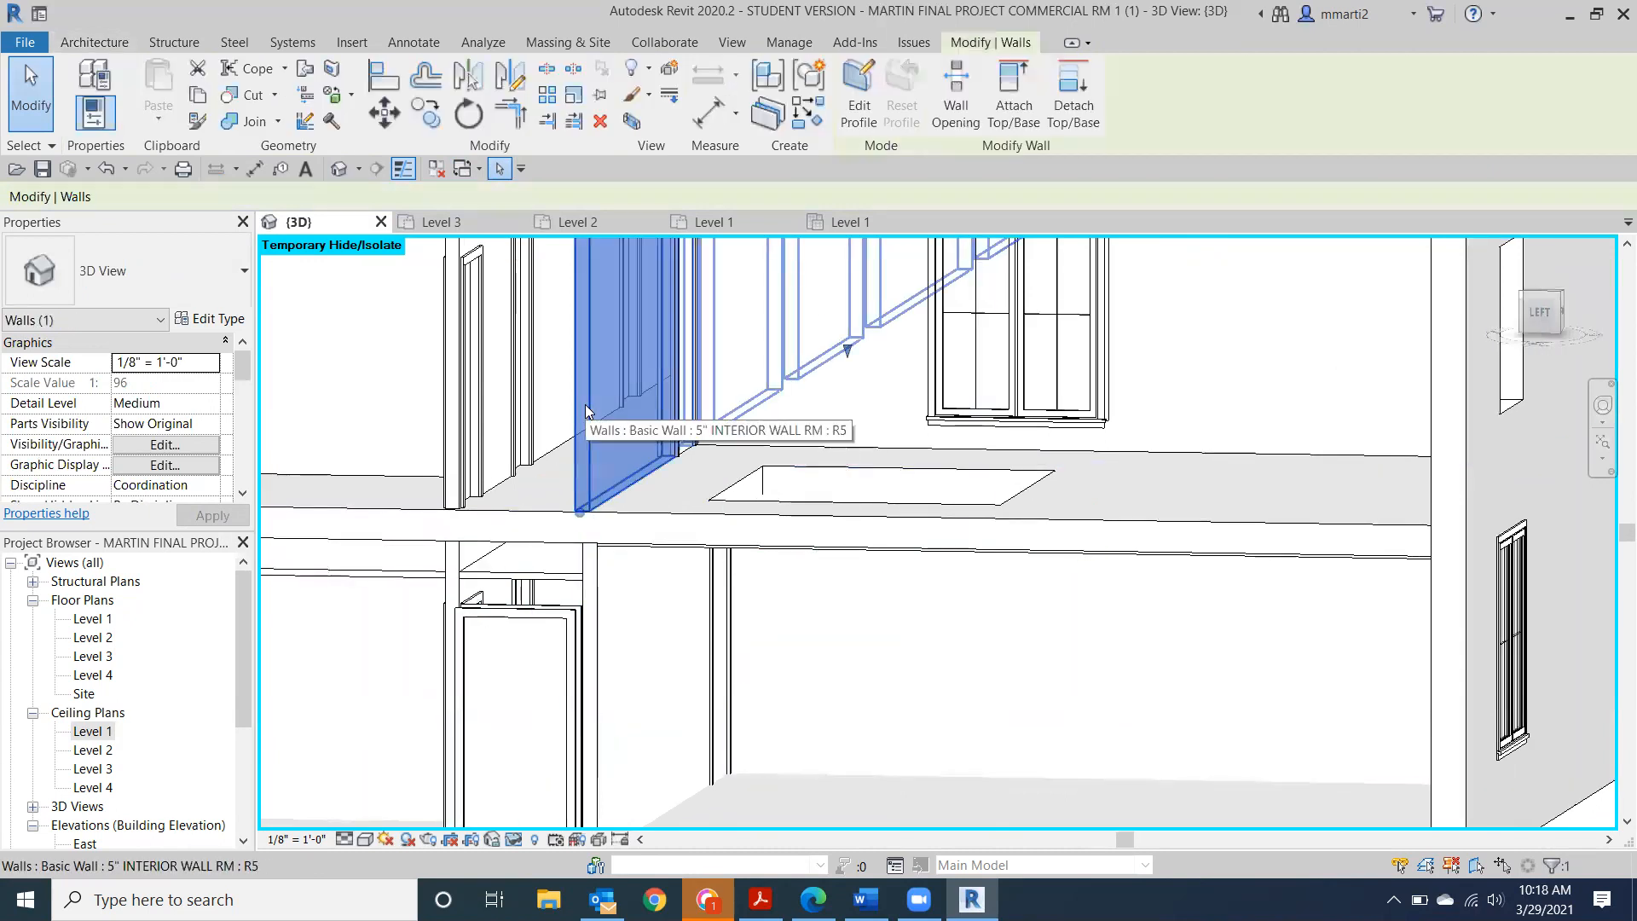
{"action": "key", "text": "Delete"}
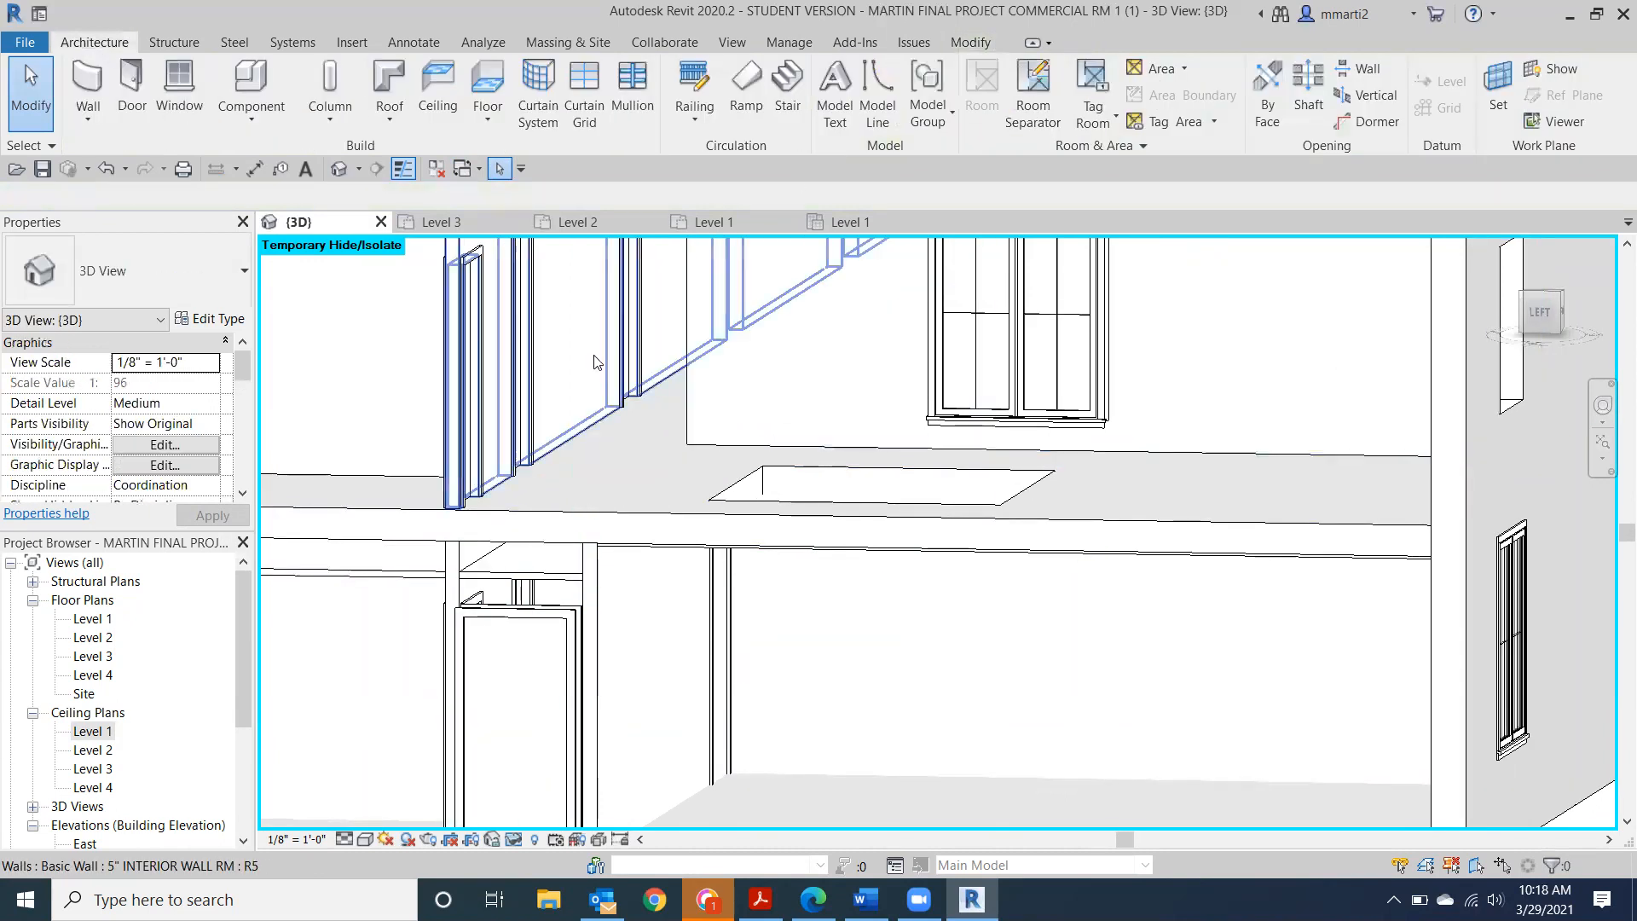
Show the 3D model in a colored visual style and return it to the left side with the Level 1 interior wall selected.
{"action": "left_click", "coordinate": [589, 601]}
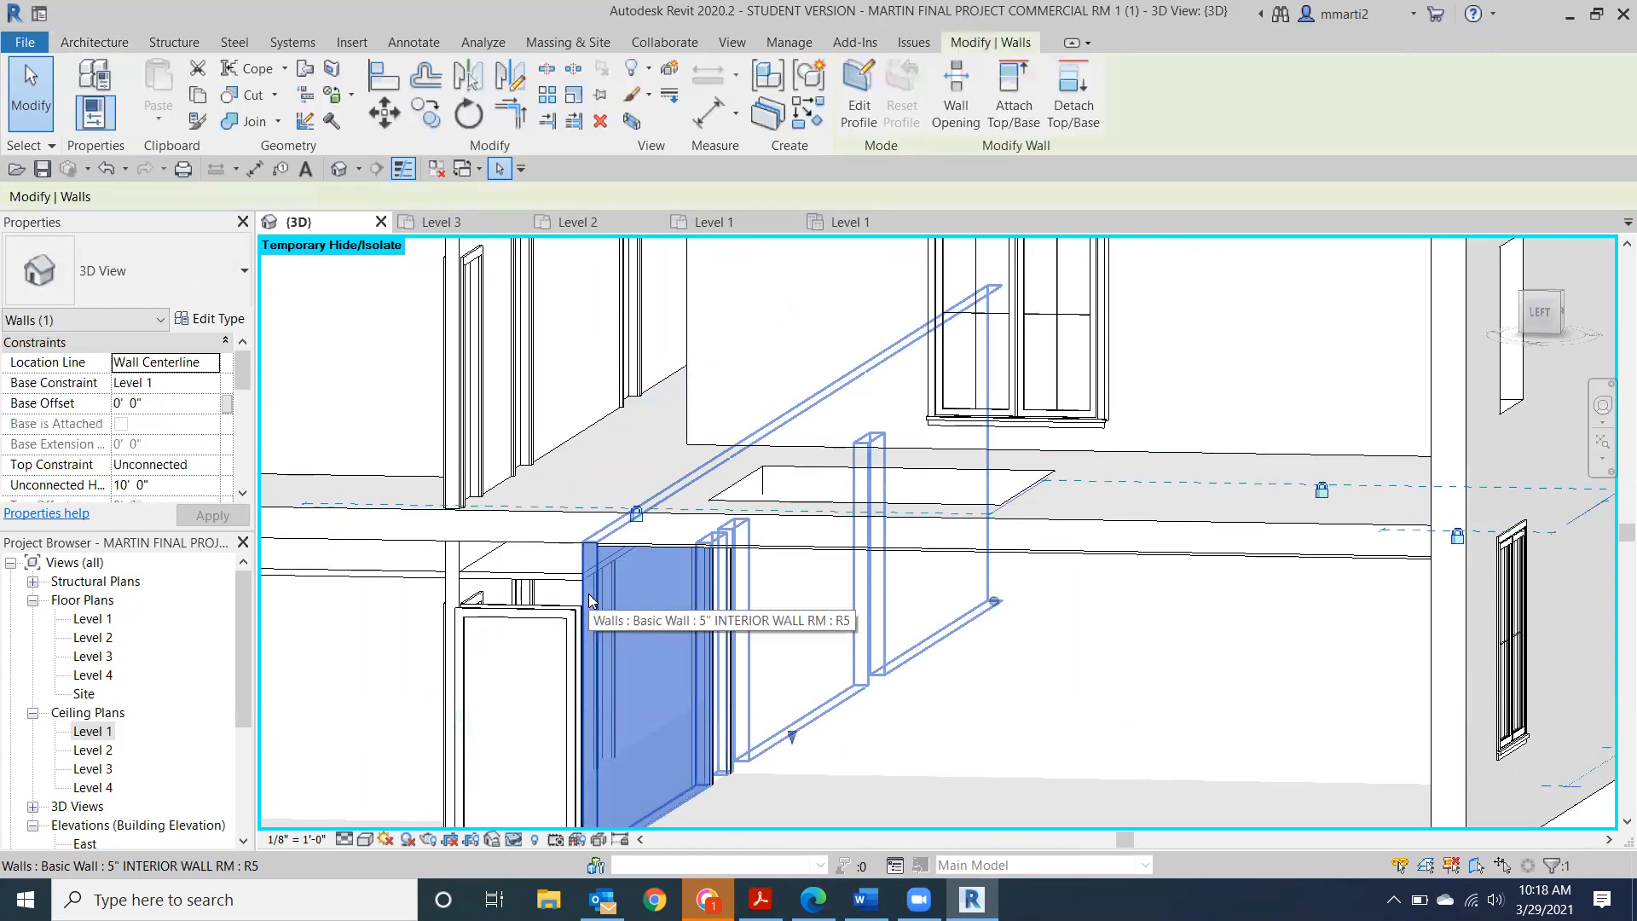
{"action": "left_click", "coordinate": [365, 838]}
{"action": "left_click", "coordinate": [413, 777]}
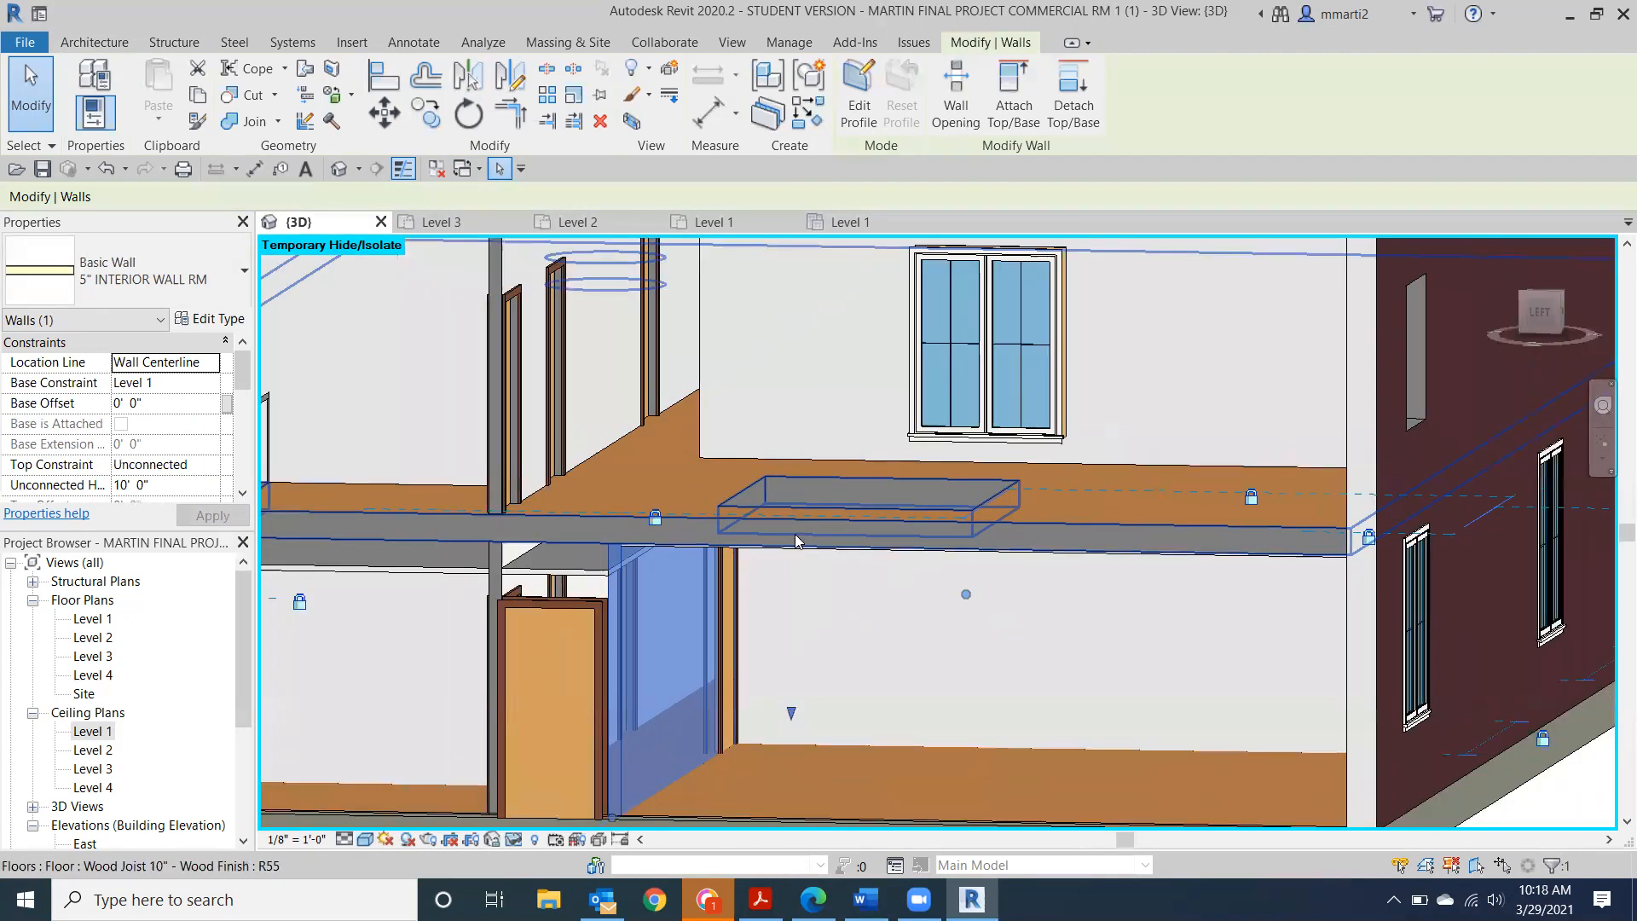
{"action": "scroll", "coordinate": [796, 540], "scroll_direction": "down", "scroll_amount": 3}
{"action": "scroll", "coordinate": [848, 567], "scroll_direction": "up", "scroll_amount": 2}
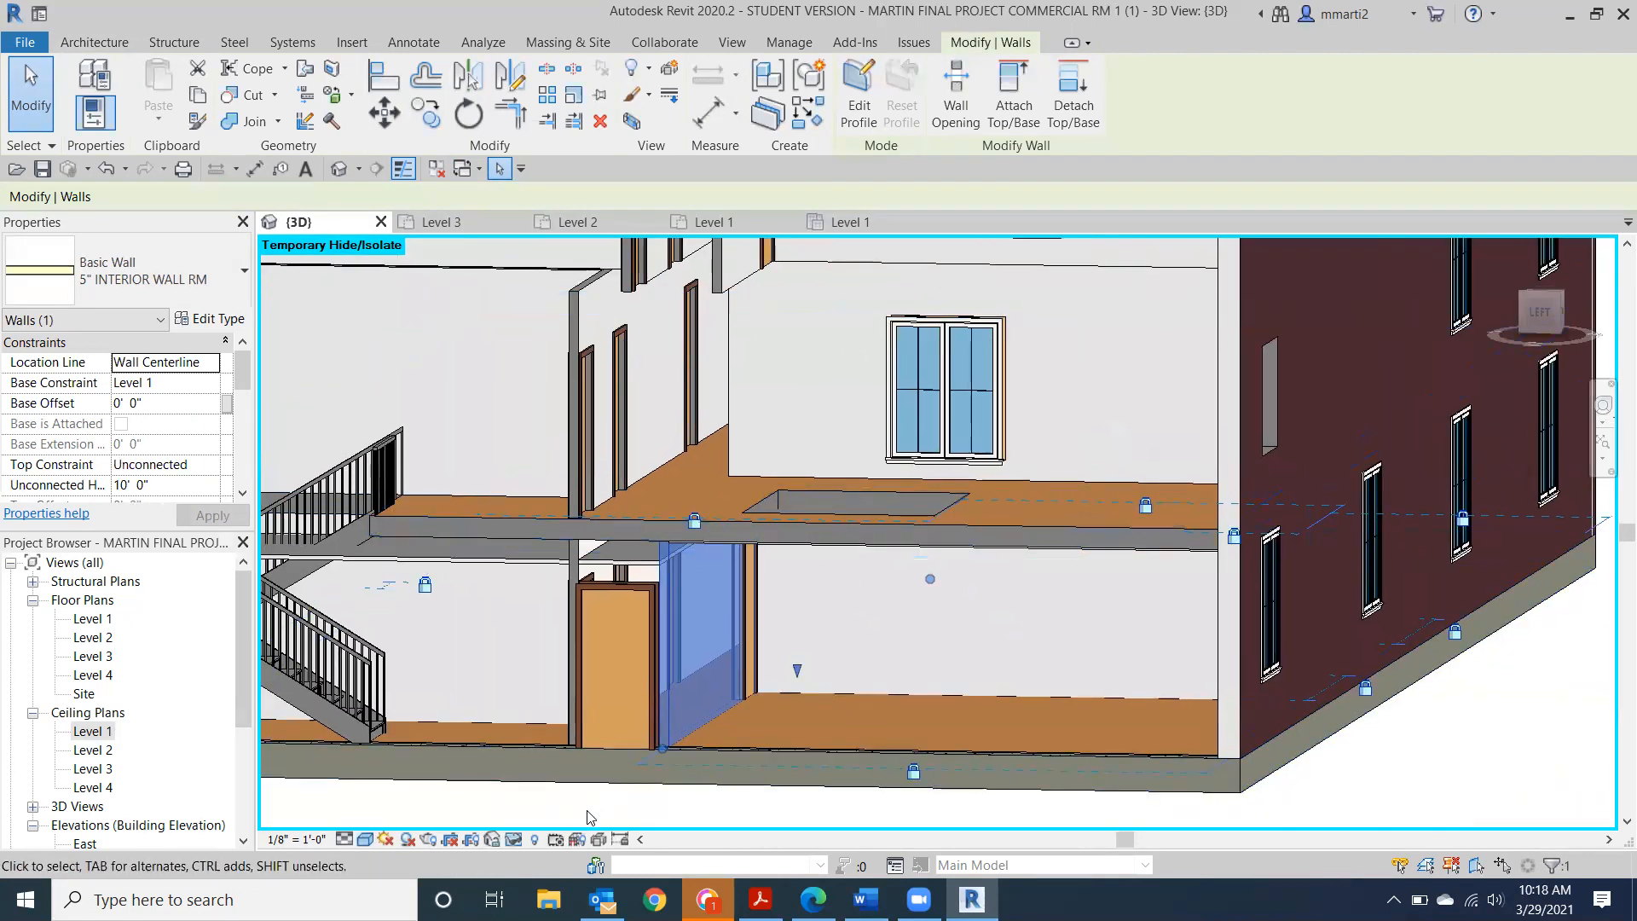
{"action": "left_click", "coordinate": [587, 816]}
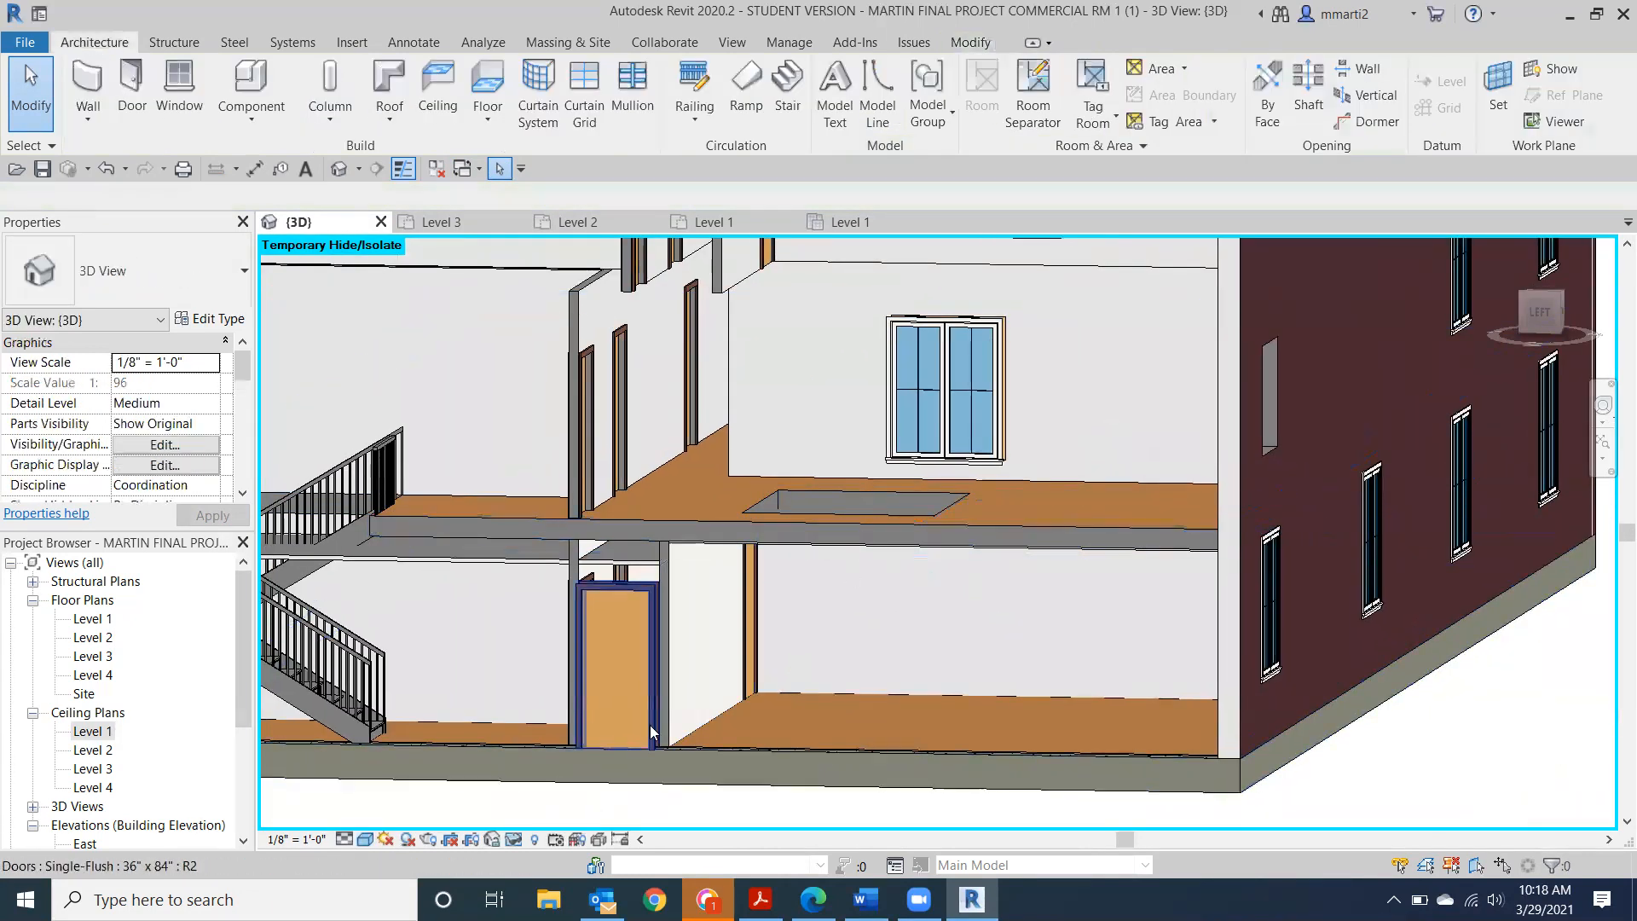
{"action": "left_click", "coordinate": [1103, 661]}
{"action": "left_click", "coordinate": [1538, 313]}
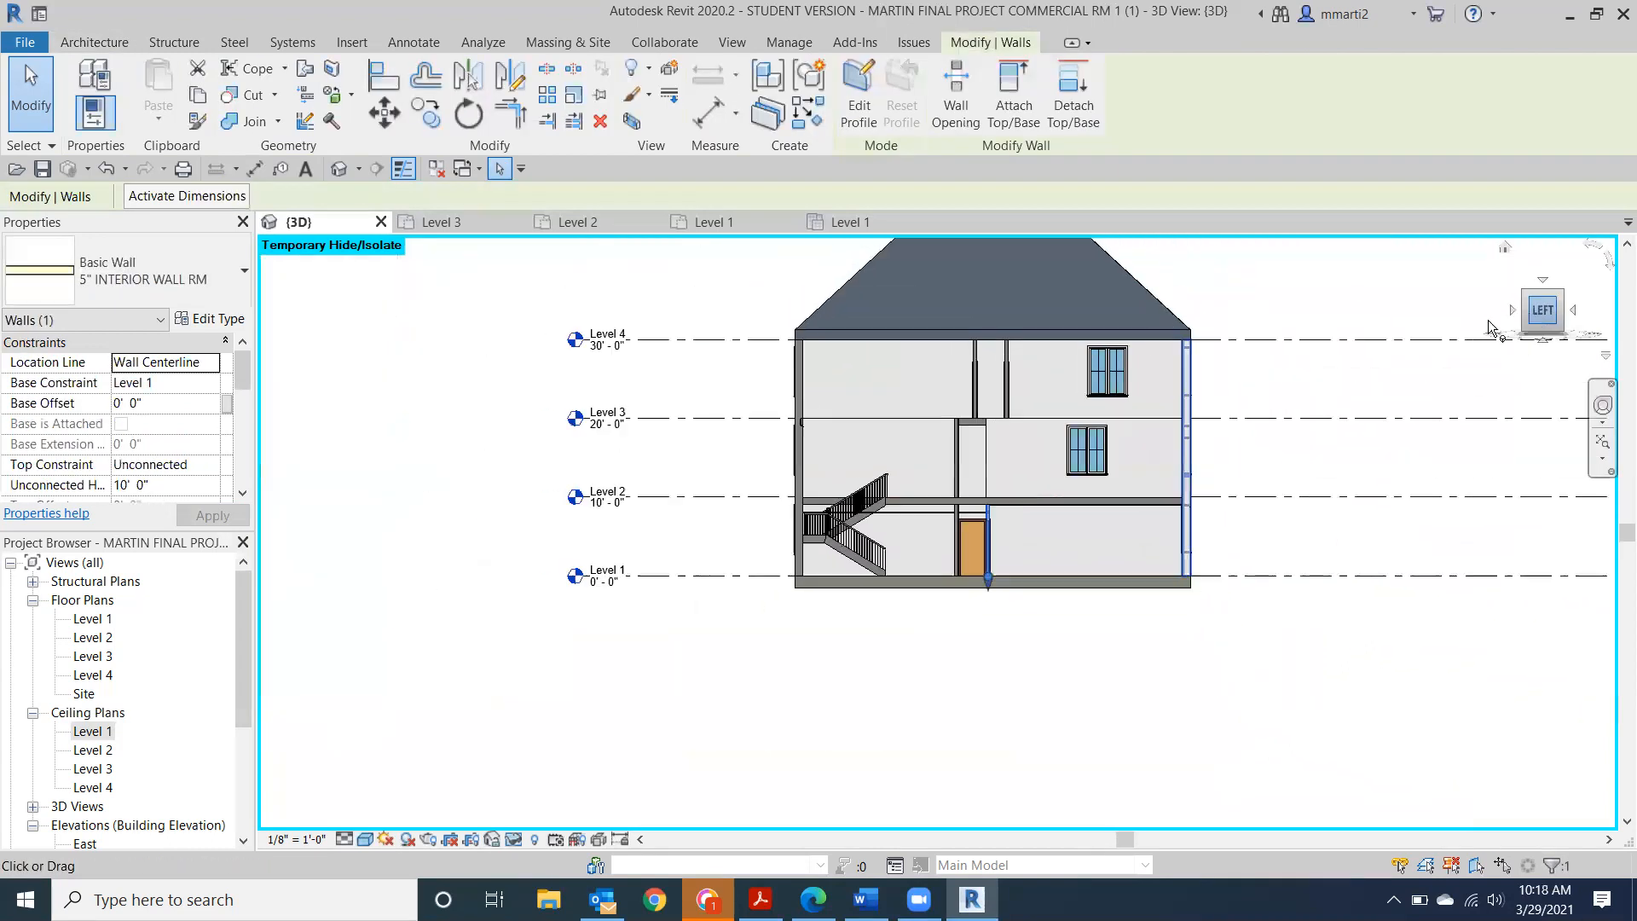
Examine the Level 1 interior wall beside the door, its constraints and the ceiling lines next to it, and clear the selection.
{"action": "scroll", "coordinate": [708, 537], "scroll_direction": "up", "scroll_amount": 3}
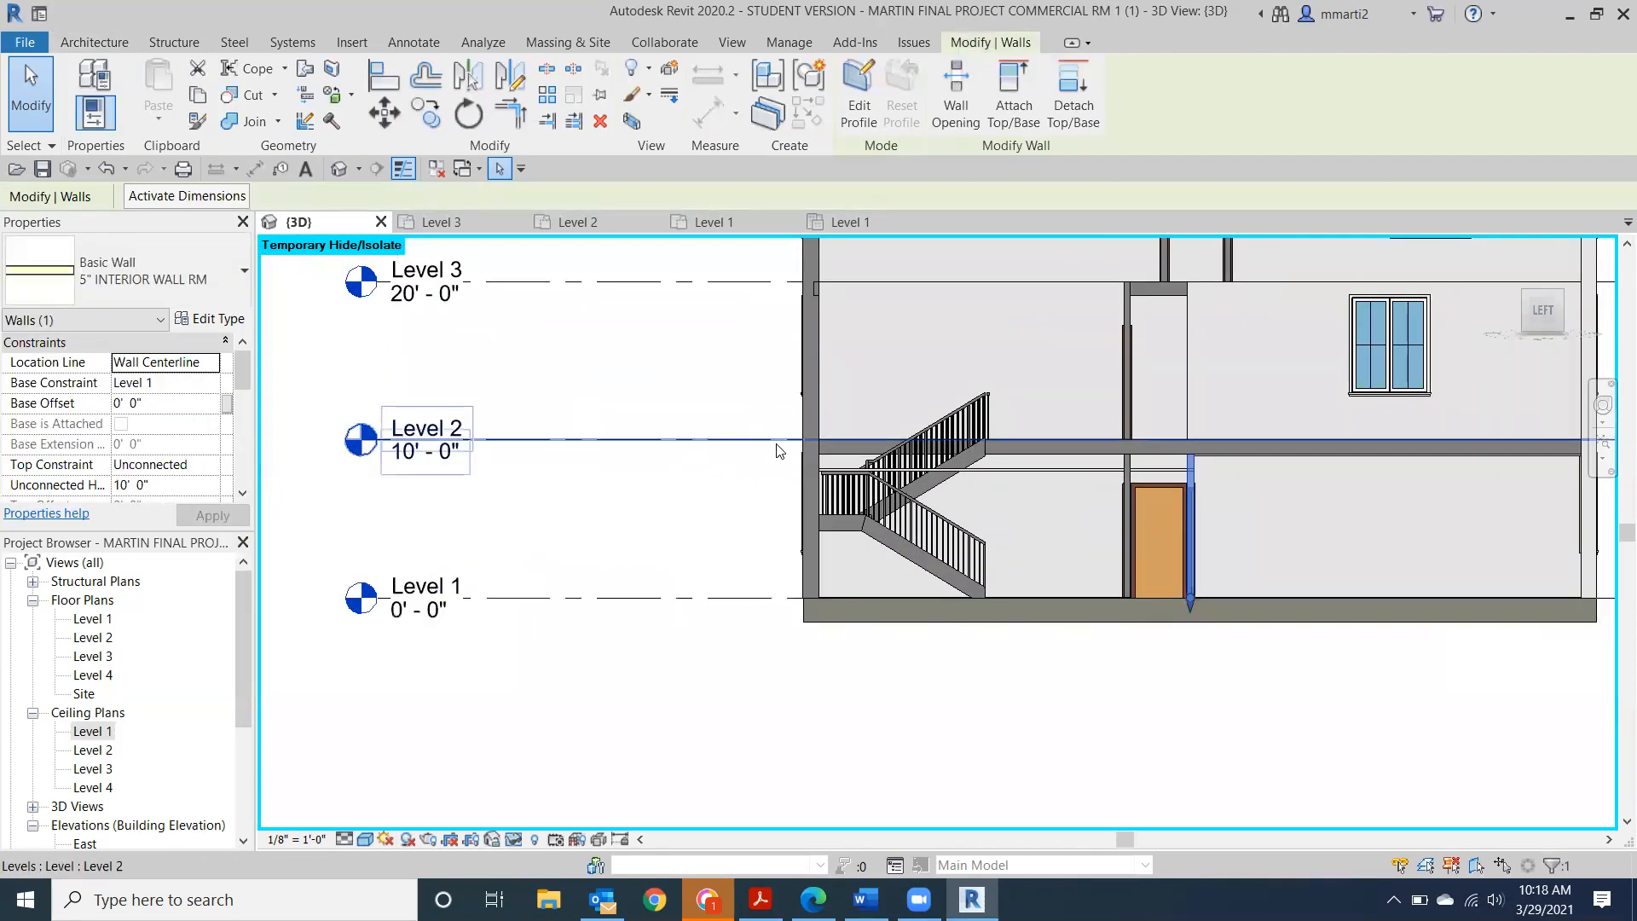
{"action": "scroll", "coordinate": [777, 445], "scroll_direction": "up", "scroll_amount": 2}
{"action": "middle_click_drag", "start_coordinate": [1151, 464], "coordinate": [570, 497]}
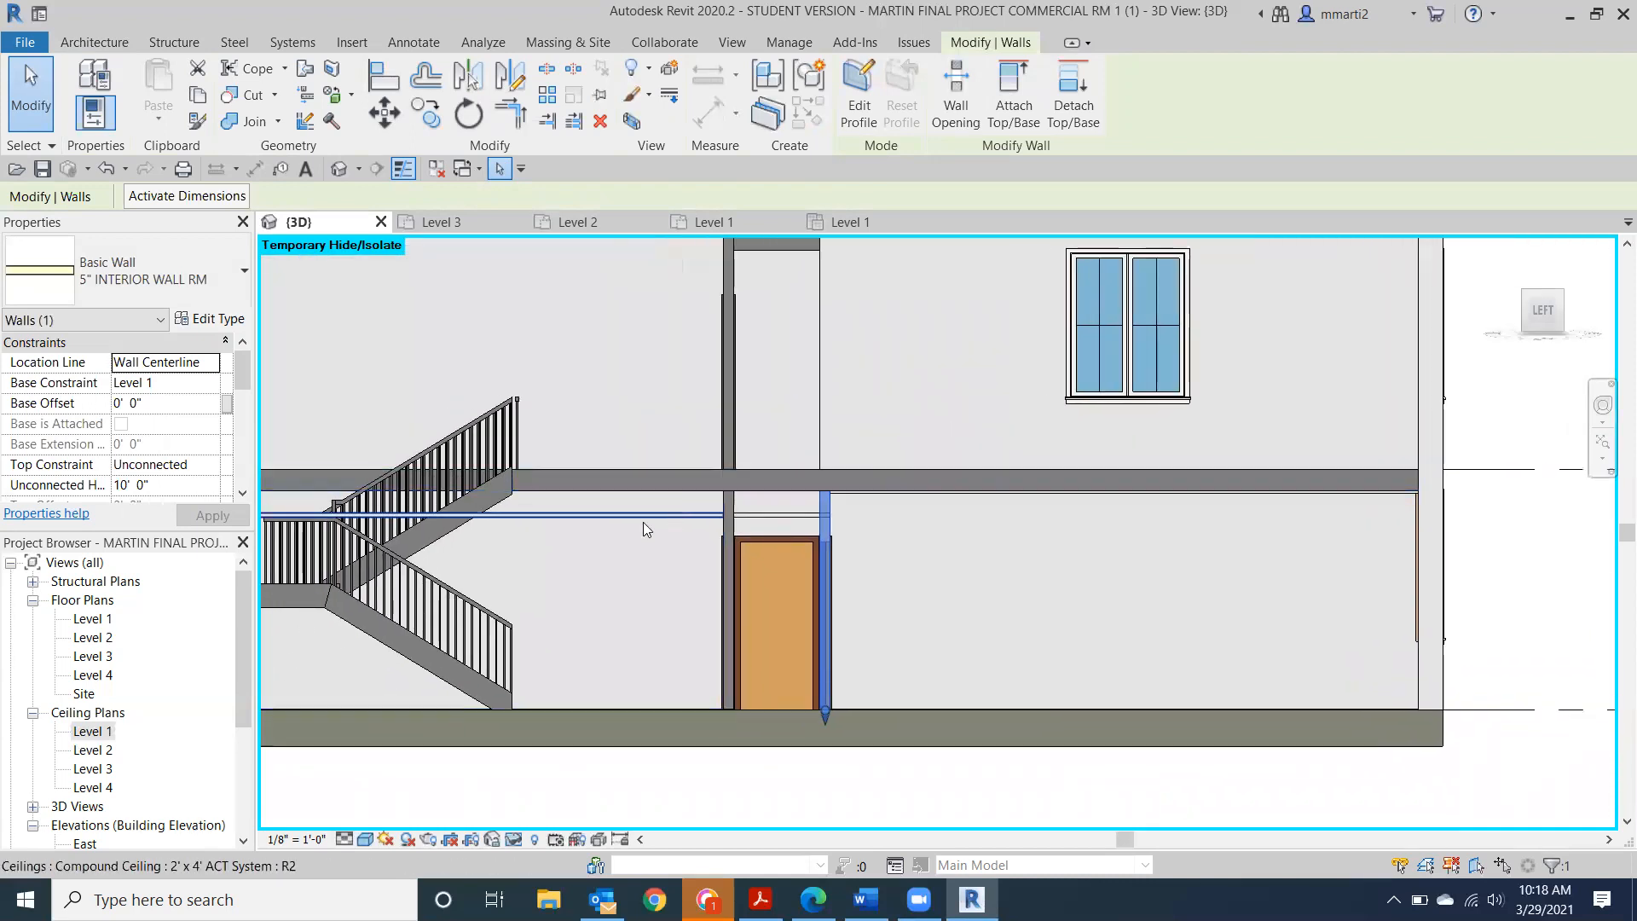
{"action": "mouse_move", "coordinate": [243, 373]}
{"action": "left_mouse_down"}
{"action": "mouse_move", "coordinate": [251, 407]}
{"action": "mouse_move", "coordinate": [251, 368]}
{"action": "left_mouse_up"}
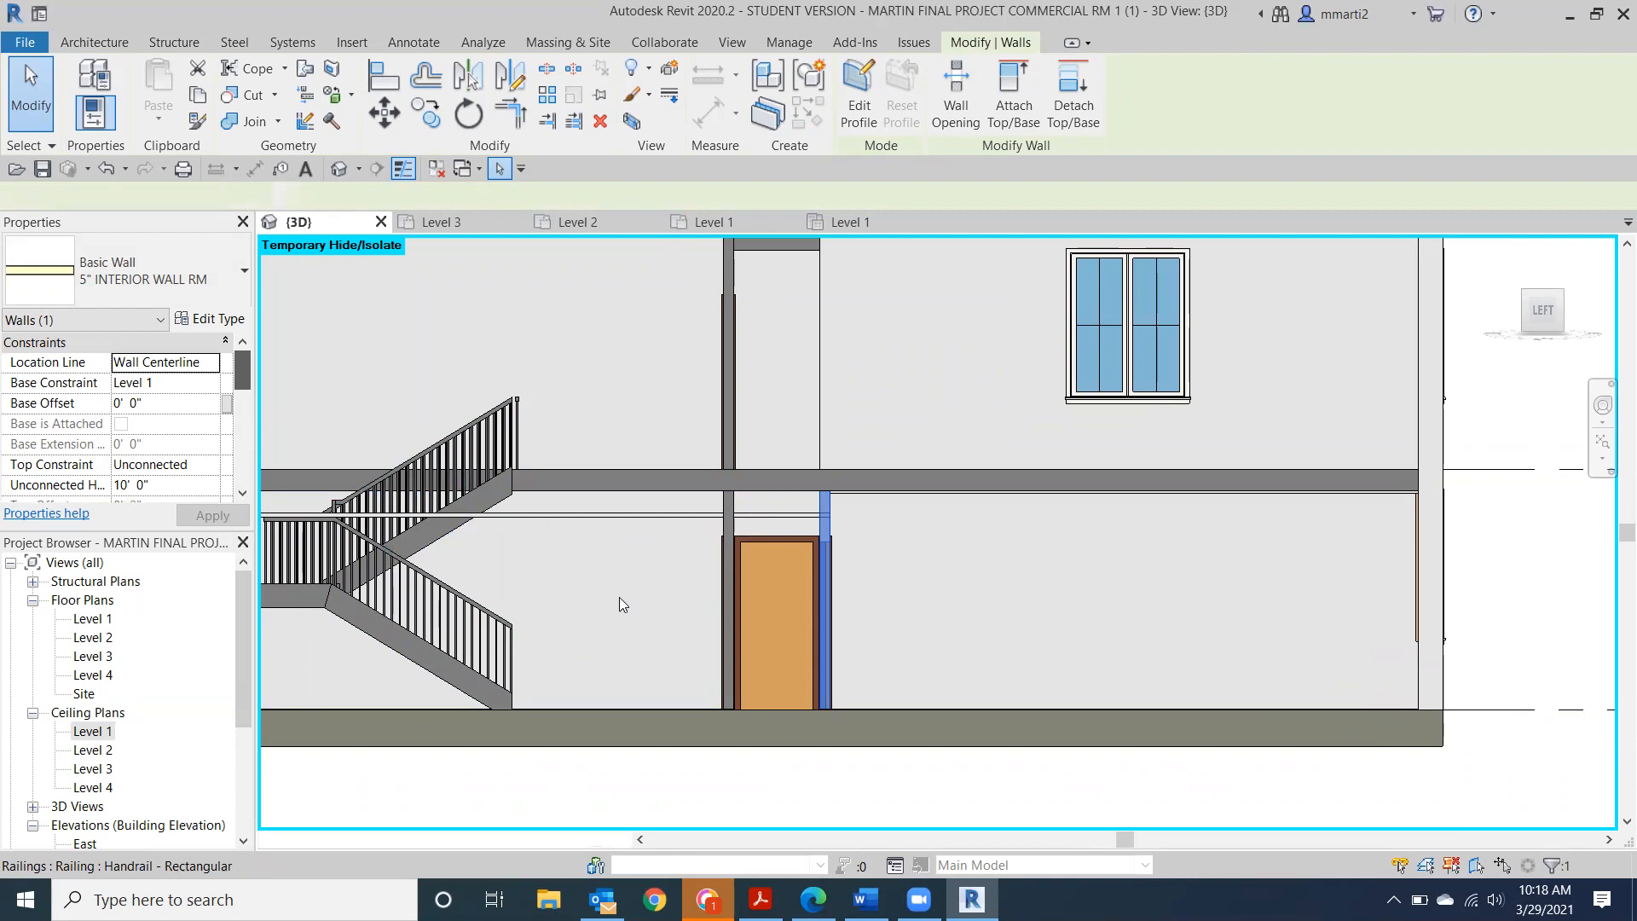
{"action": "scroll", "coordinate": [802, 447], "scroll_direction": "up", "scroll_amount": 3}
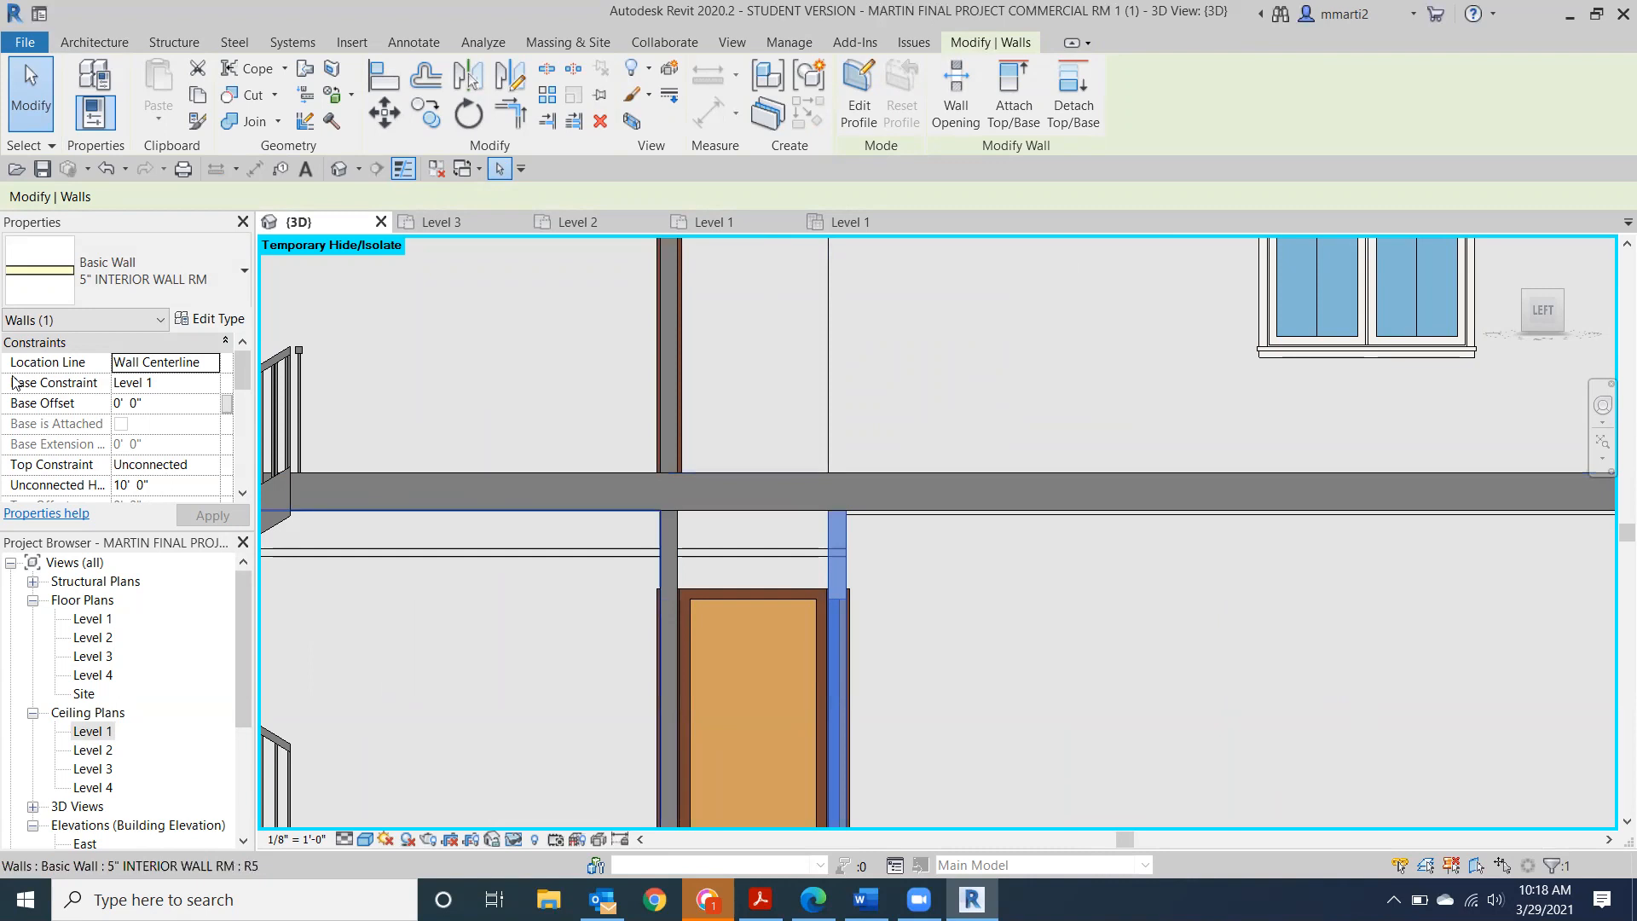
{"action": "scroll", "coordinate": [1062, 683], "scroll_direction": "down", "scroll_amount": 2}
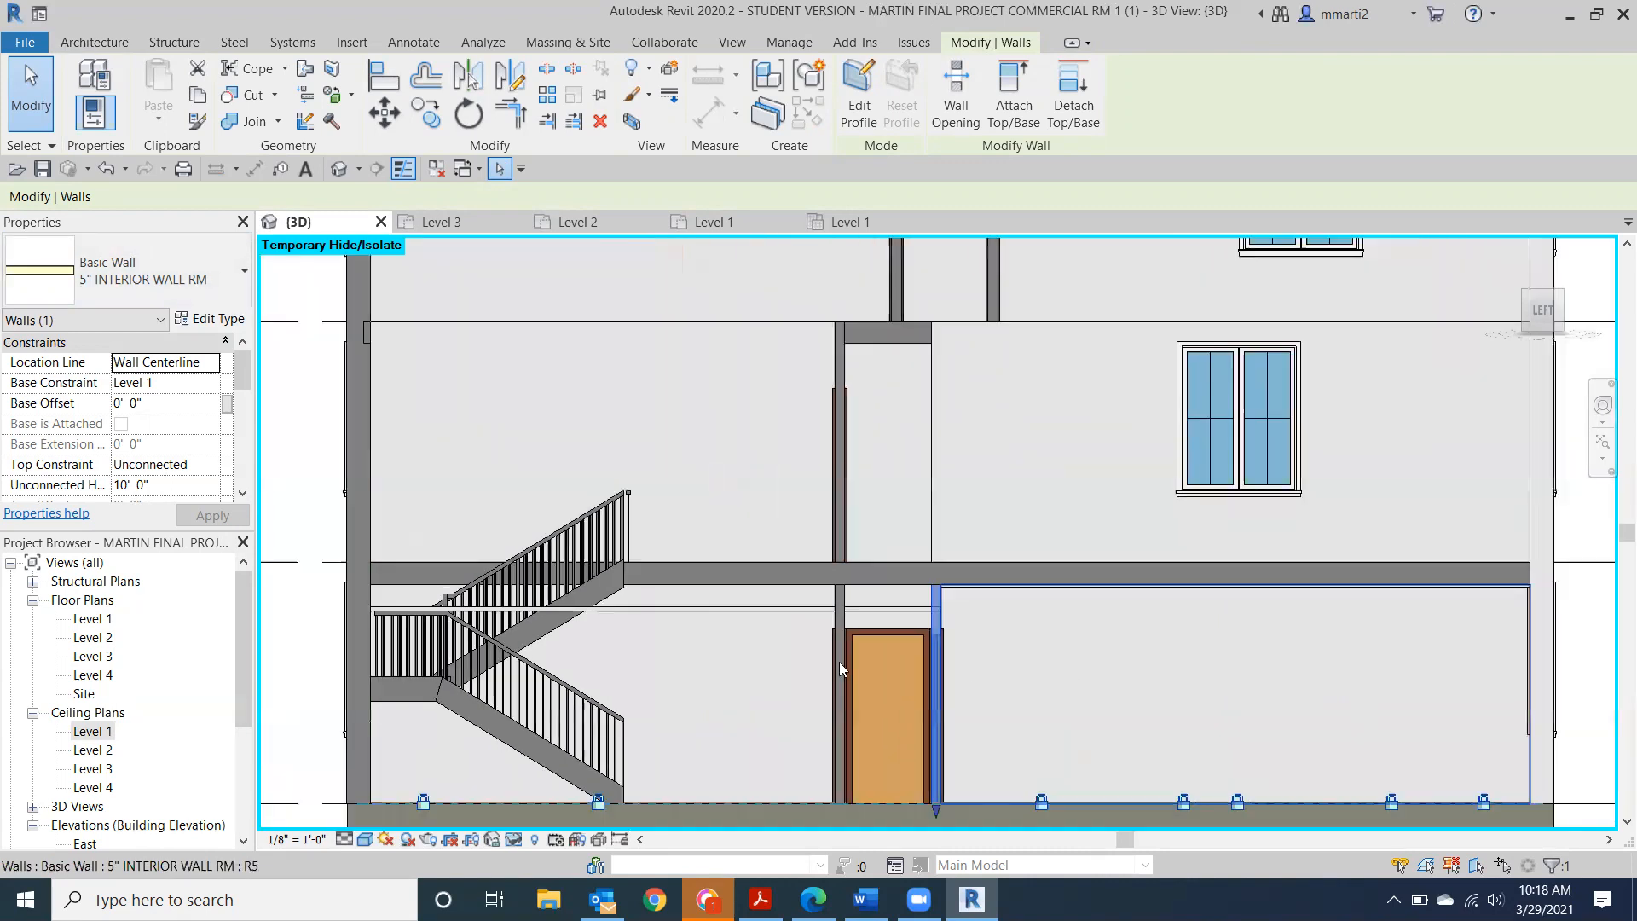
{"action": "left_click", "coordinate": [30, 92]}
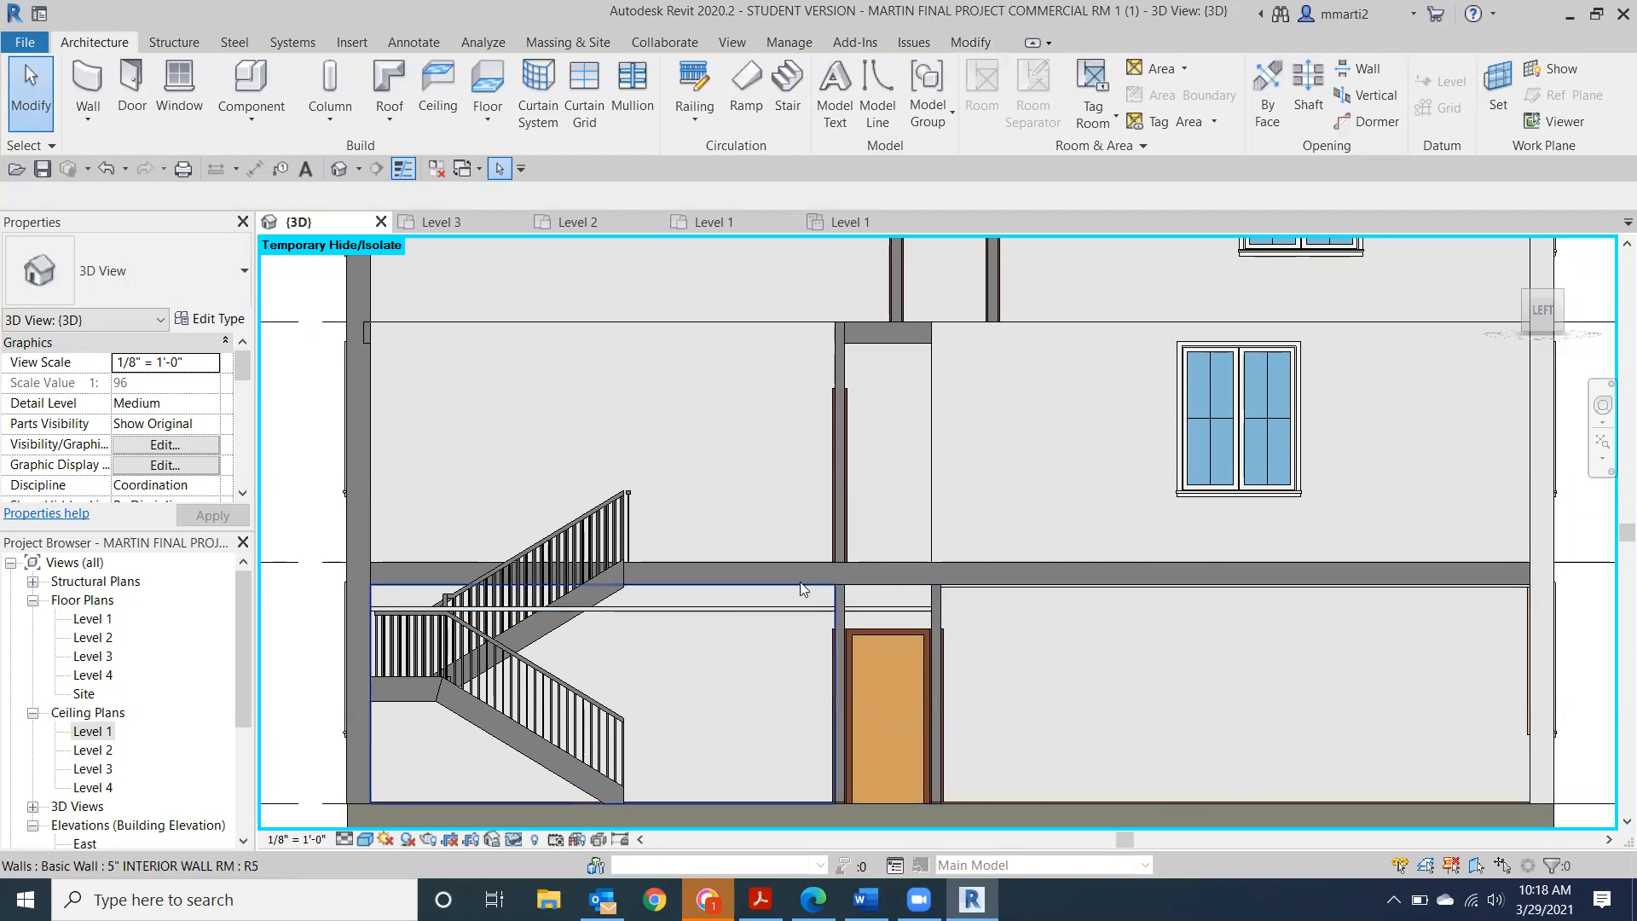
Select all instances of the 2' x 4' ACT System ceiling in the entire project and set their height offset to 9' 0".
{"action": "right_click", "coordinate": [757, 608]}
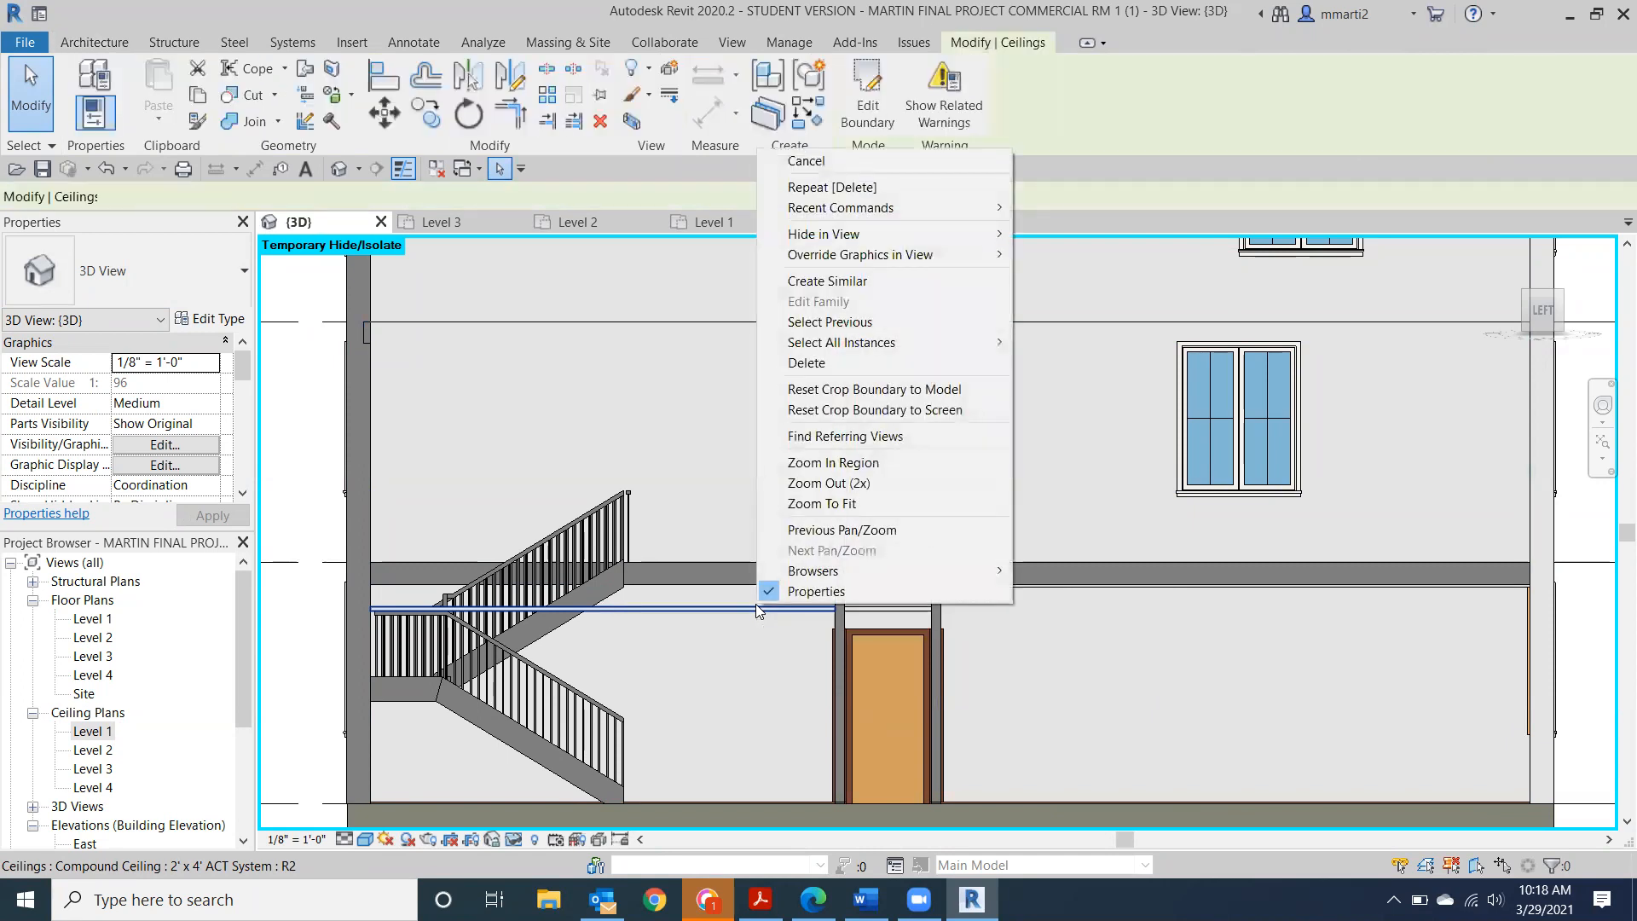
{"action": "mouse_move", "coordinate": [828, 340]}
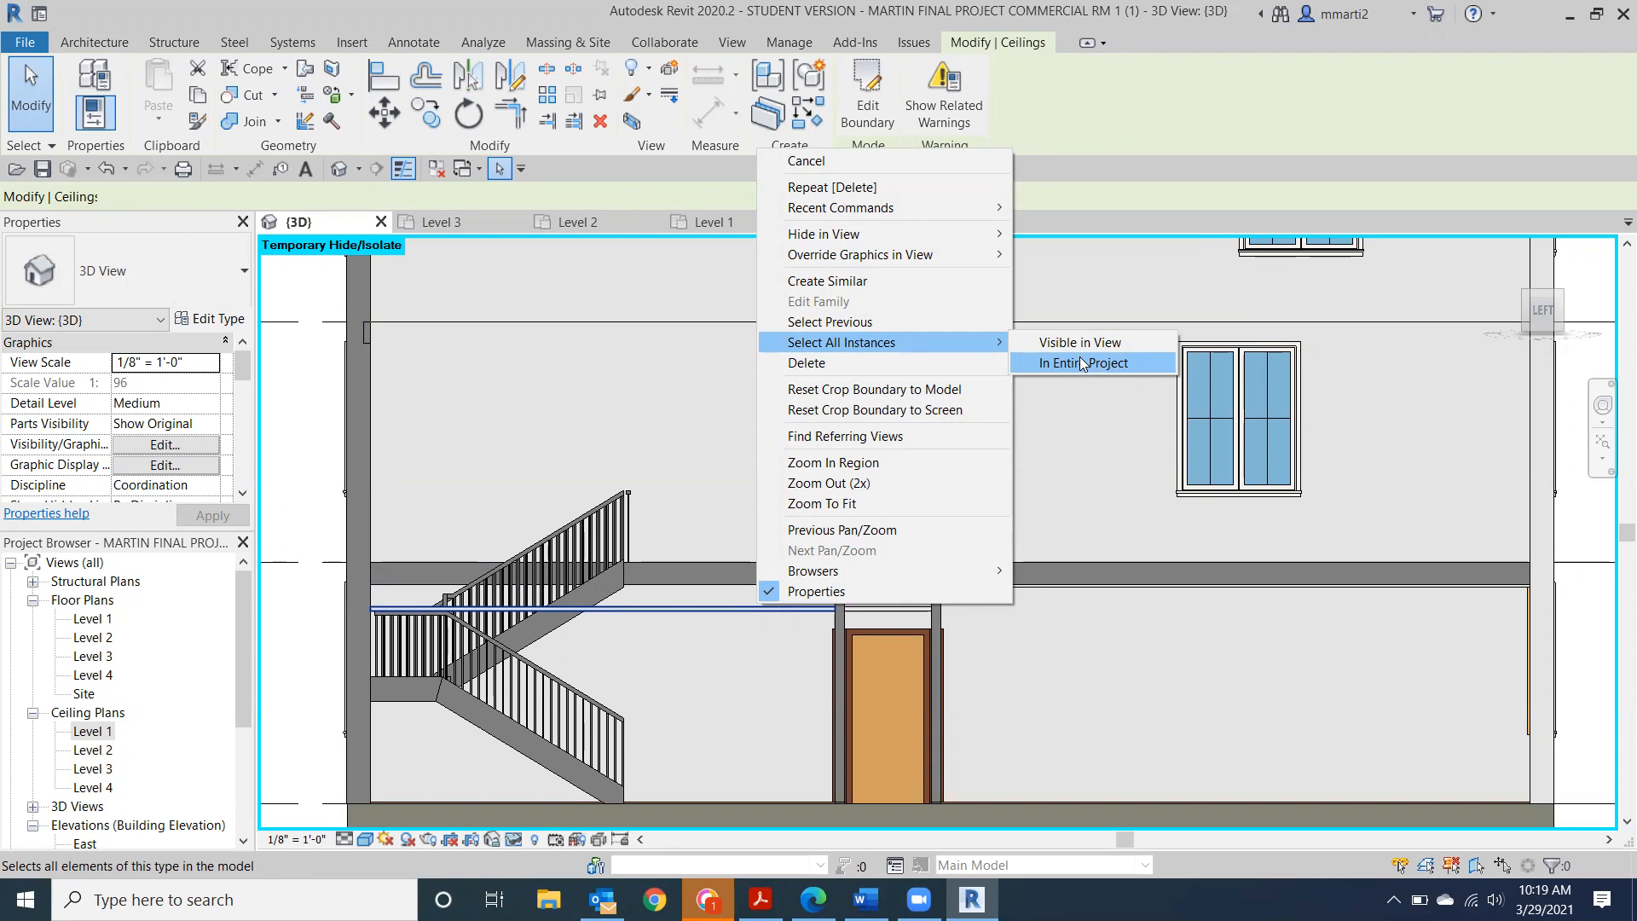
{"action": "left_click", "coordinate": [1082, 364]}
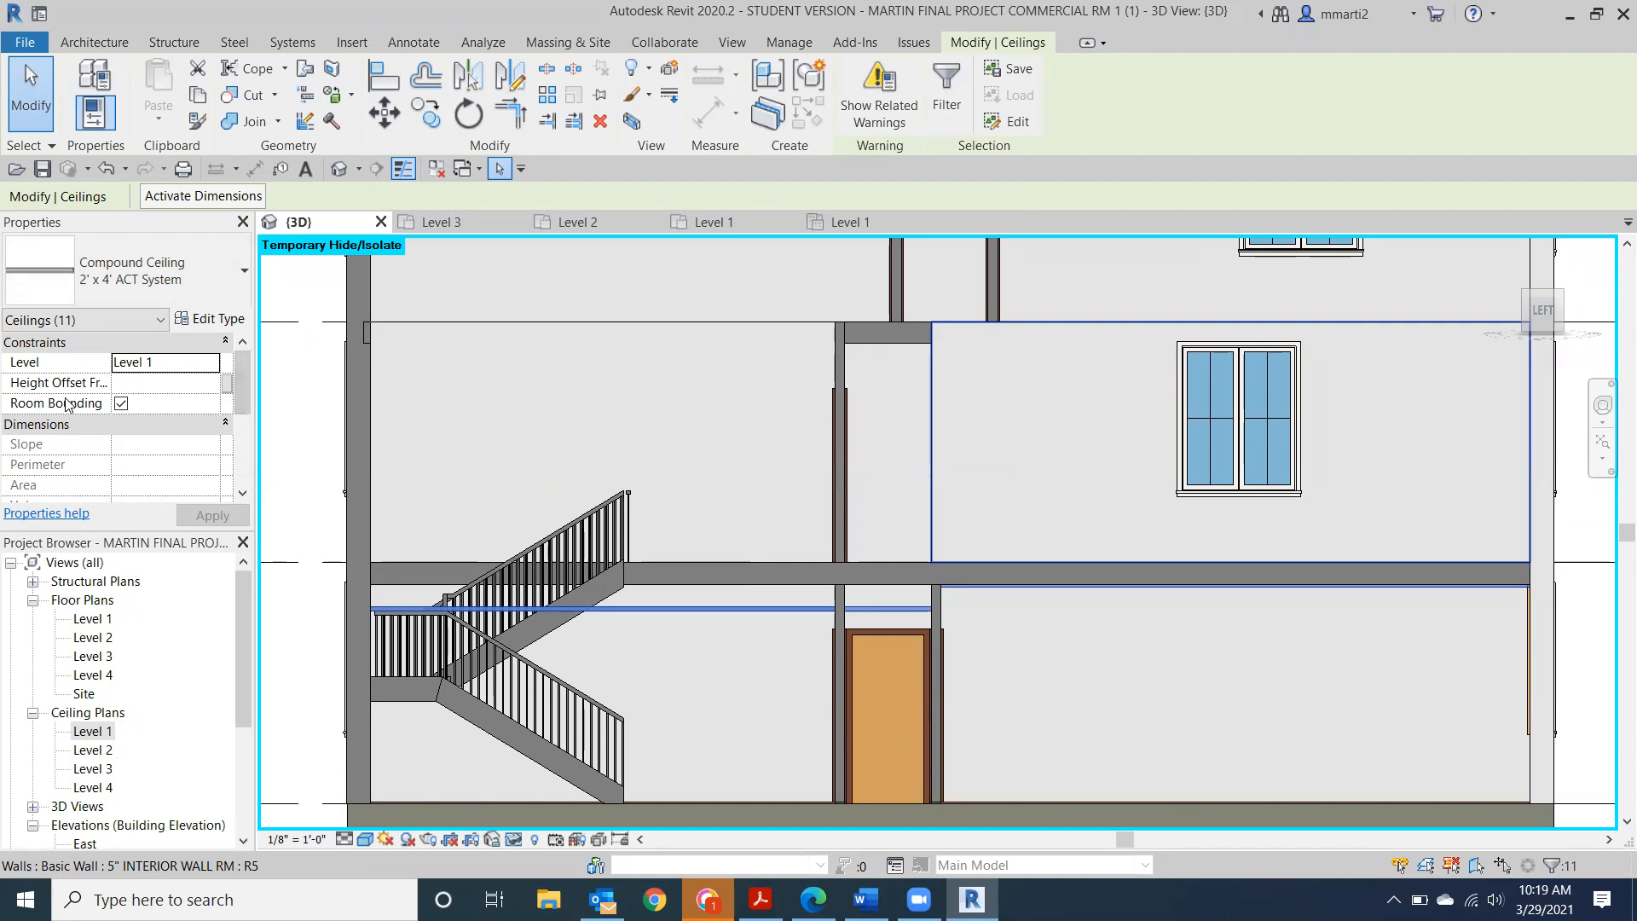
{"action": "left_click", "coordinate": [130, 383]}
{"action": "type", "text": "9'"}
{"action": "left_click", "coordinate": [212, 515]}
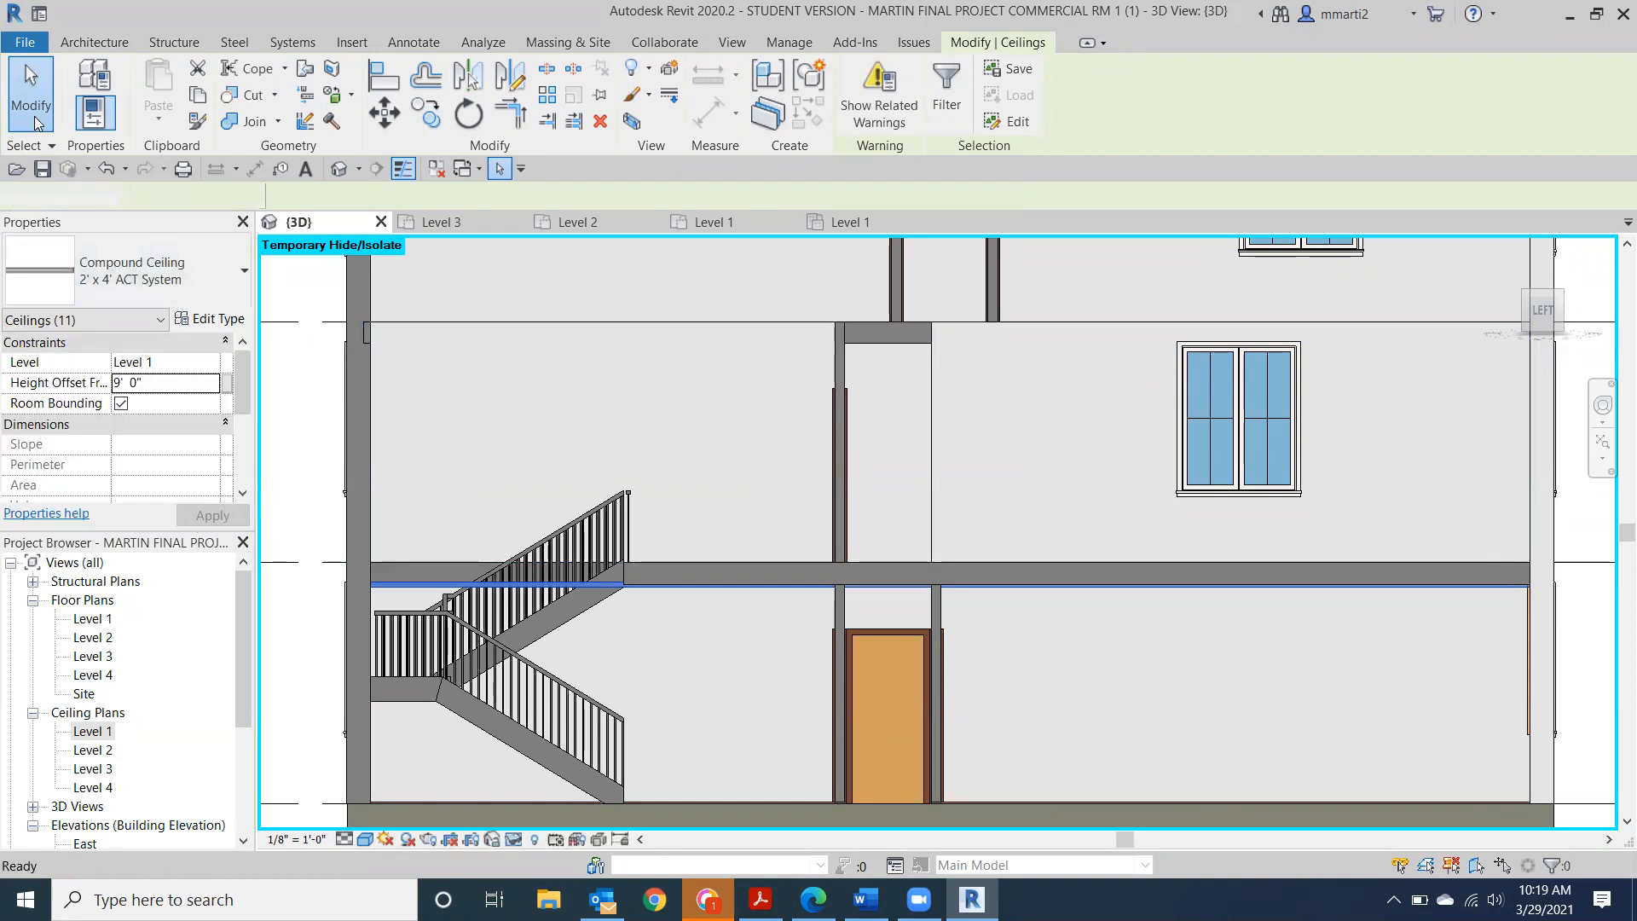
{"action": "left_click", "coordinate": [31, 93]}
Undo and redo the ceiling height change to compare the ceiling positions near the stair.
{"action": "scroll", "coordinate": [891, 612], "scroll_direction": "up", "scroll_amount": 1}
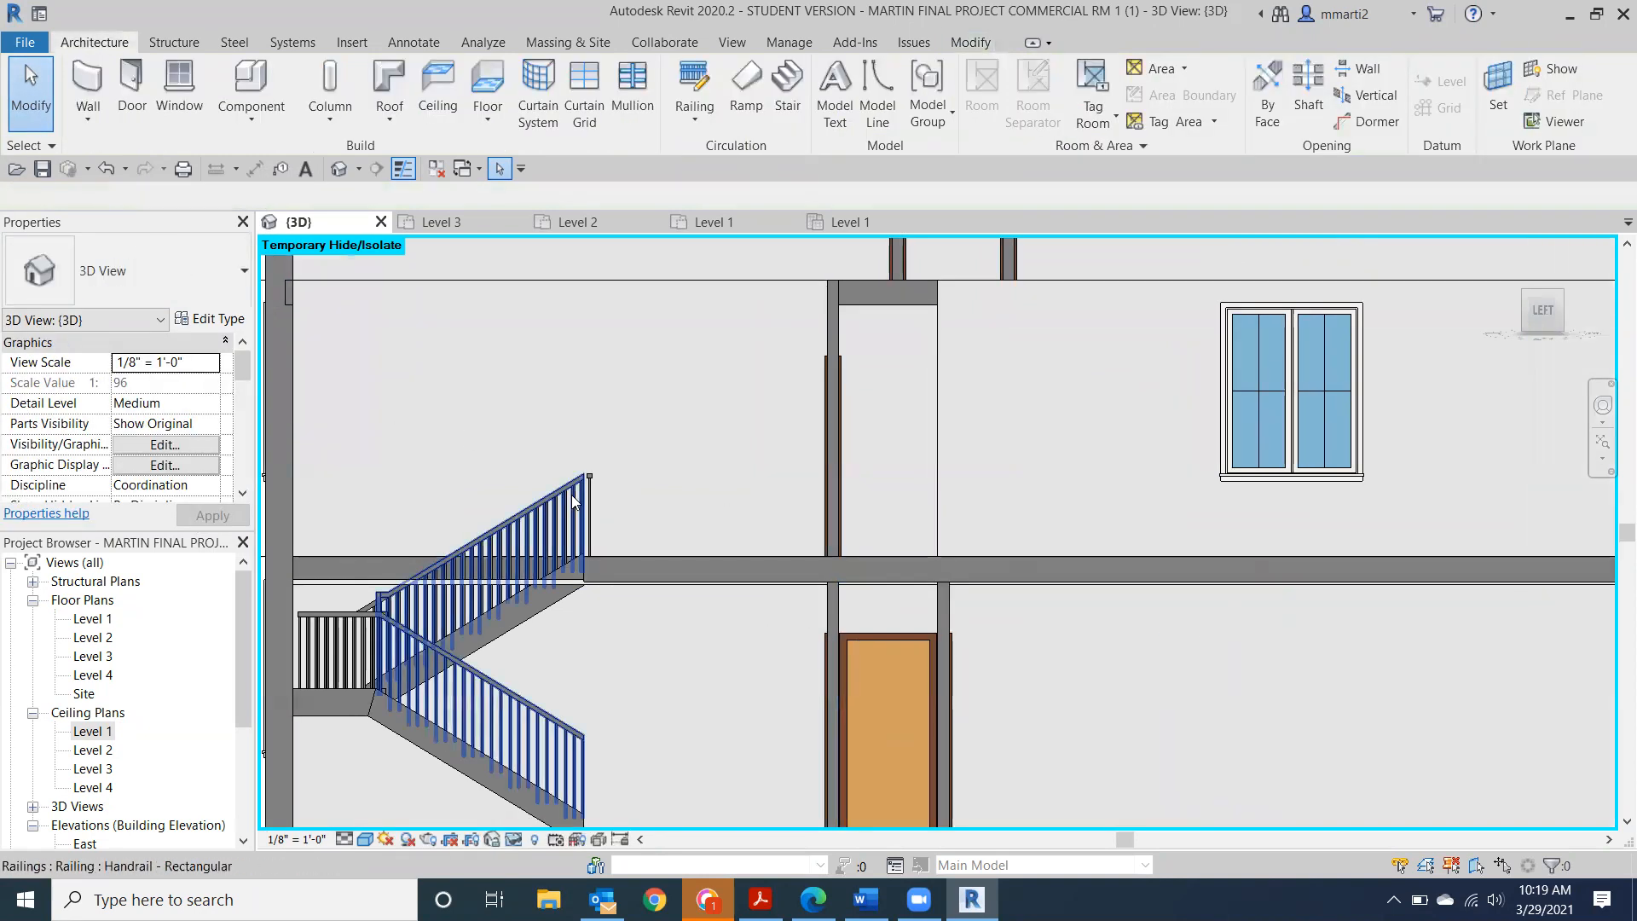
{"action": "left_click", "coordinate": [109, 168]}
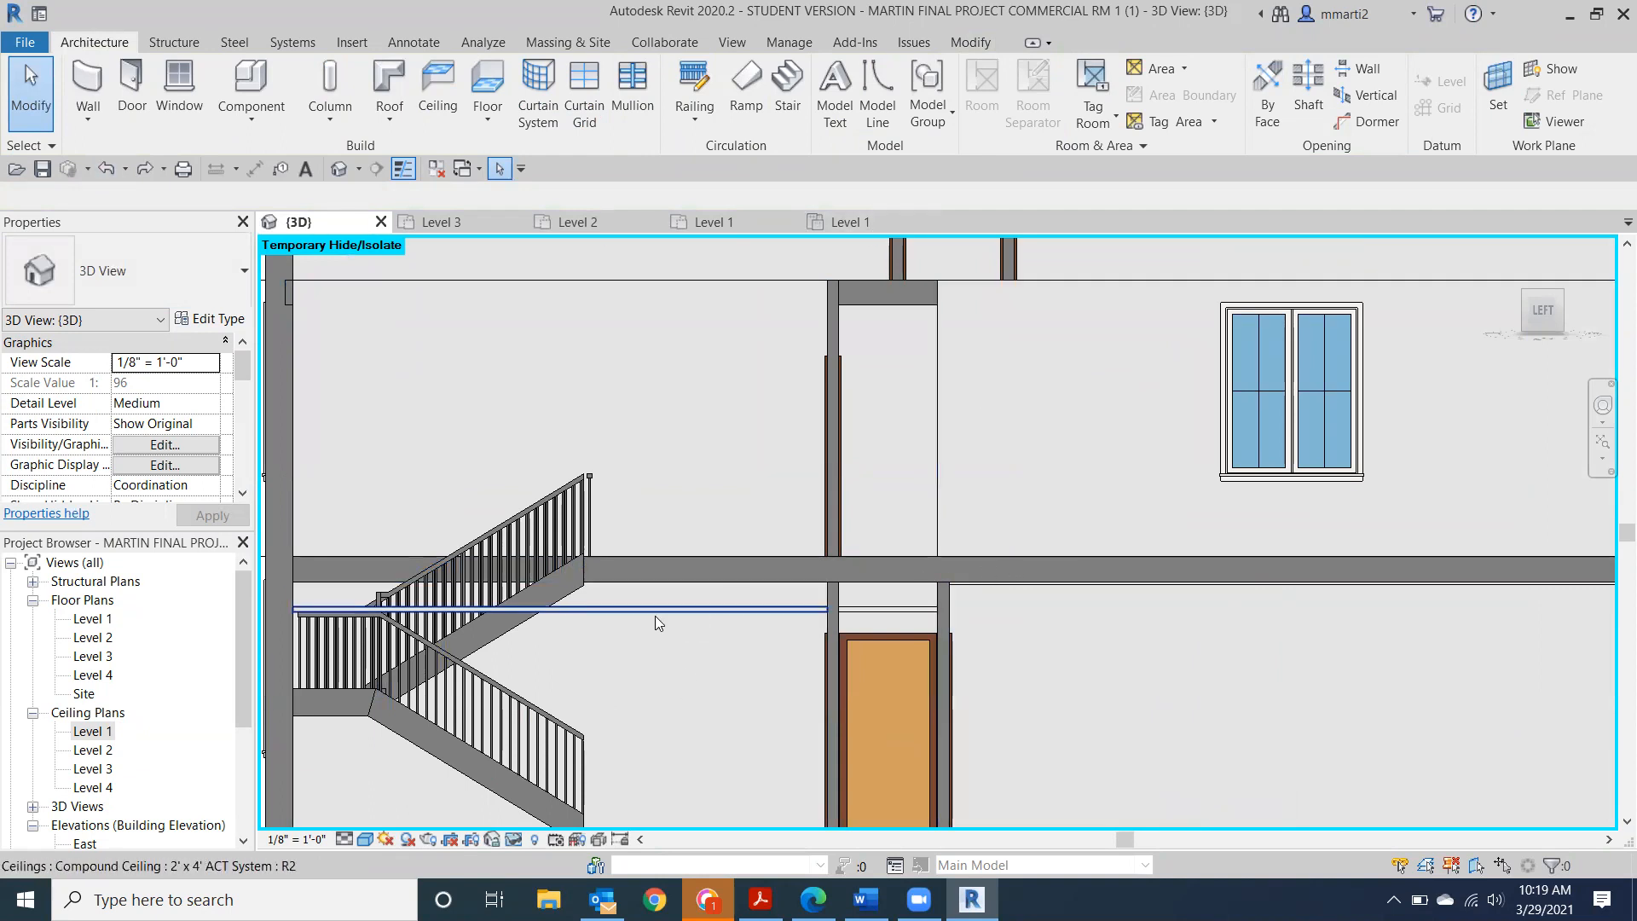
{"action": "left_click", "coordinate": [143, 171]}
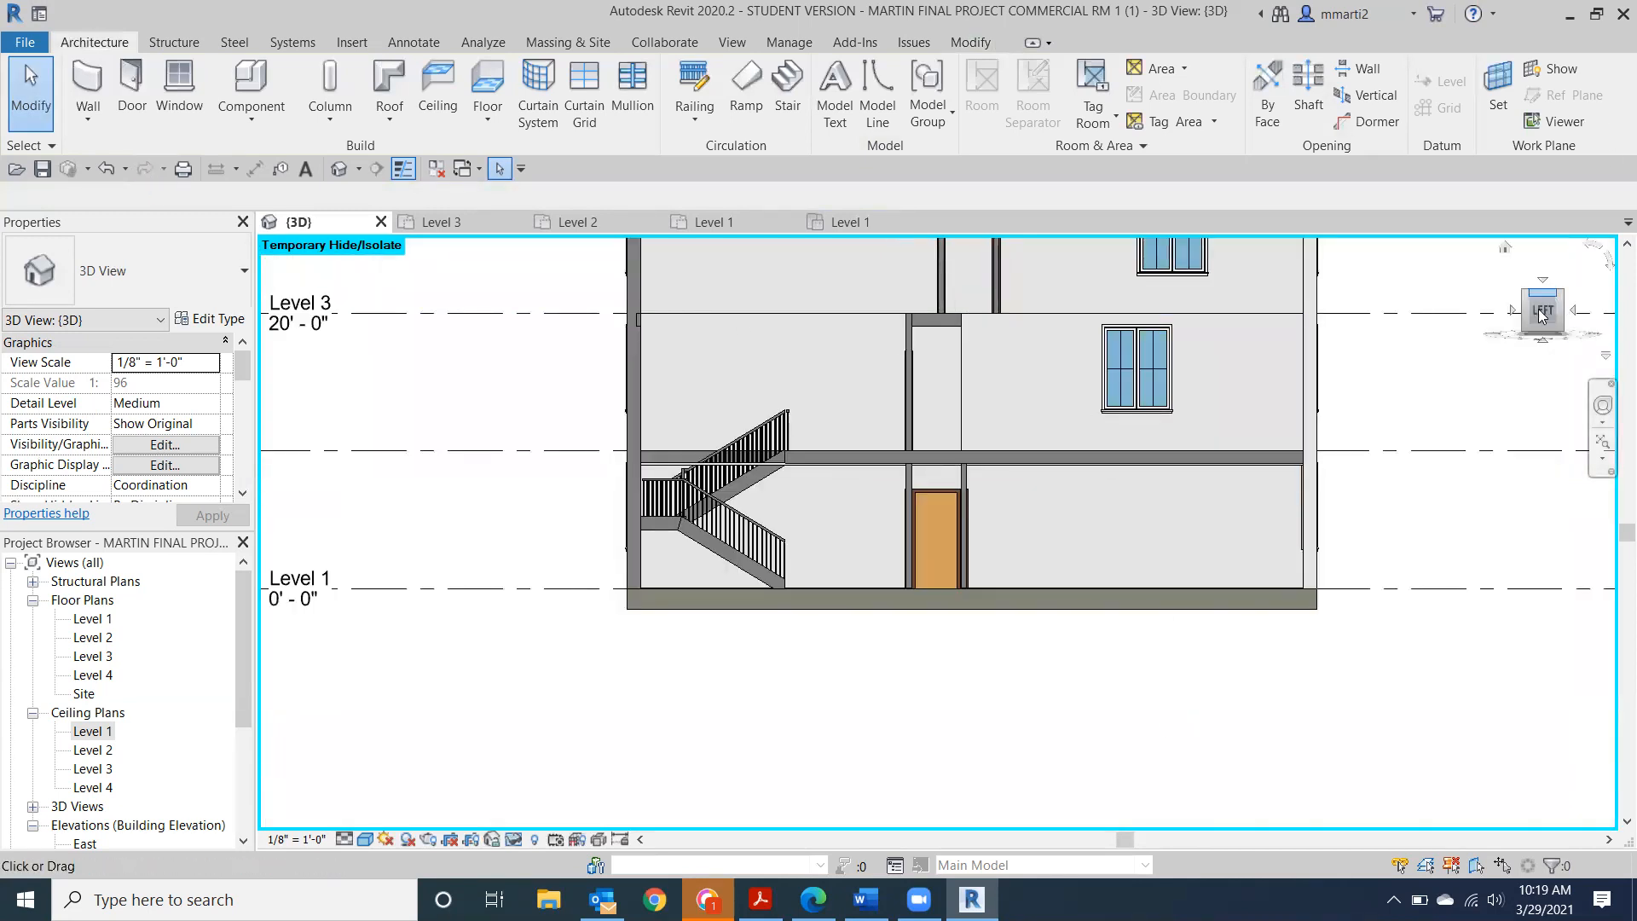
Open the boundary sketch of the Level 1 ceiling at the stair, view it from the top, and exit the sketch.
{"action": "left_click", "coordinate": [1565, 296]}
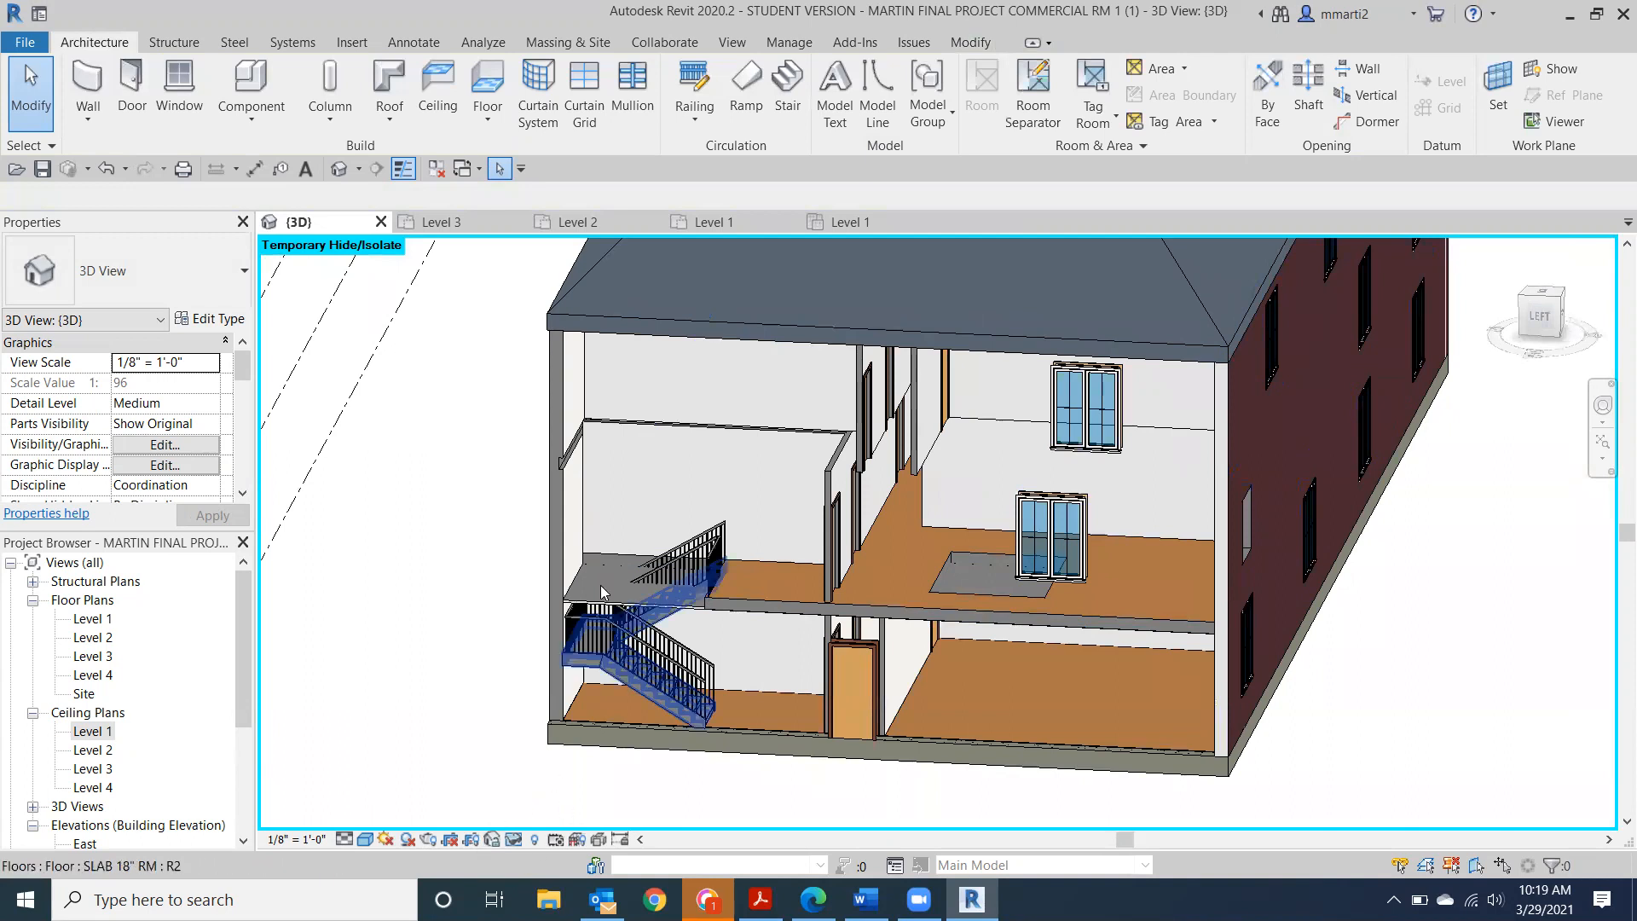
{"action": "scroll", "coordinate": [641, 566], "scroll_direction": "up", "scroll_amount": 5}
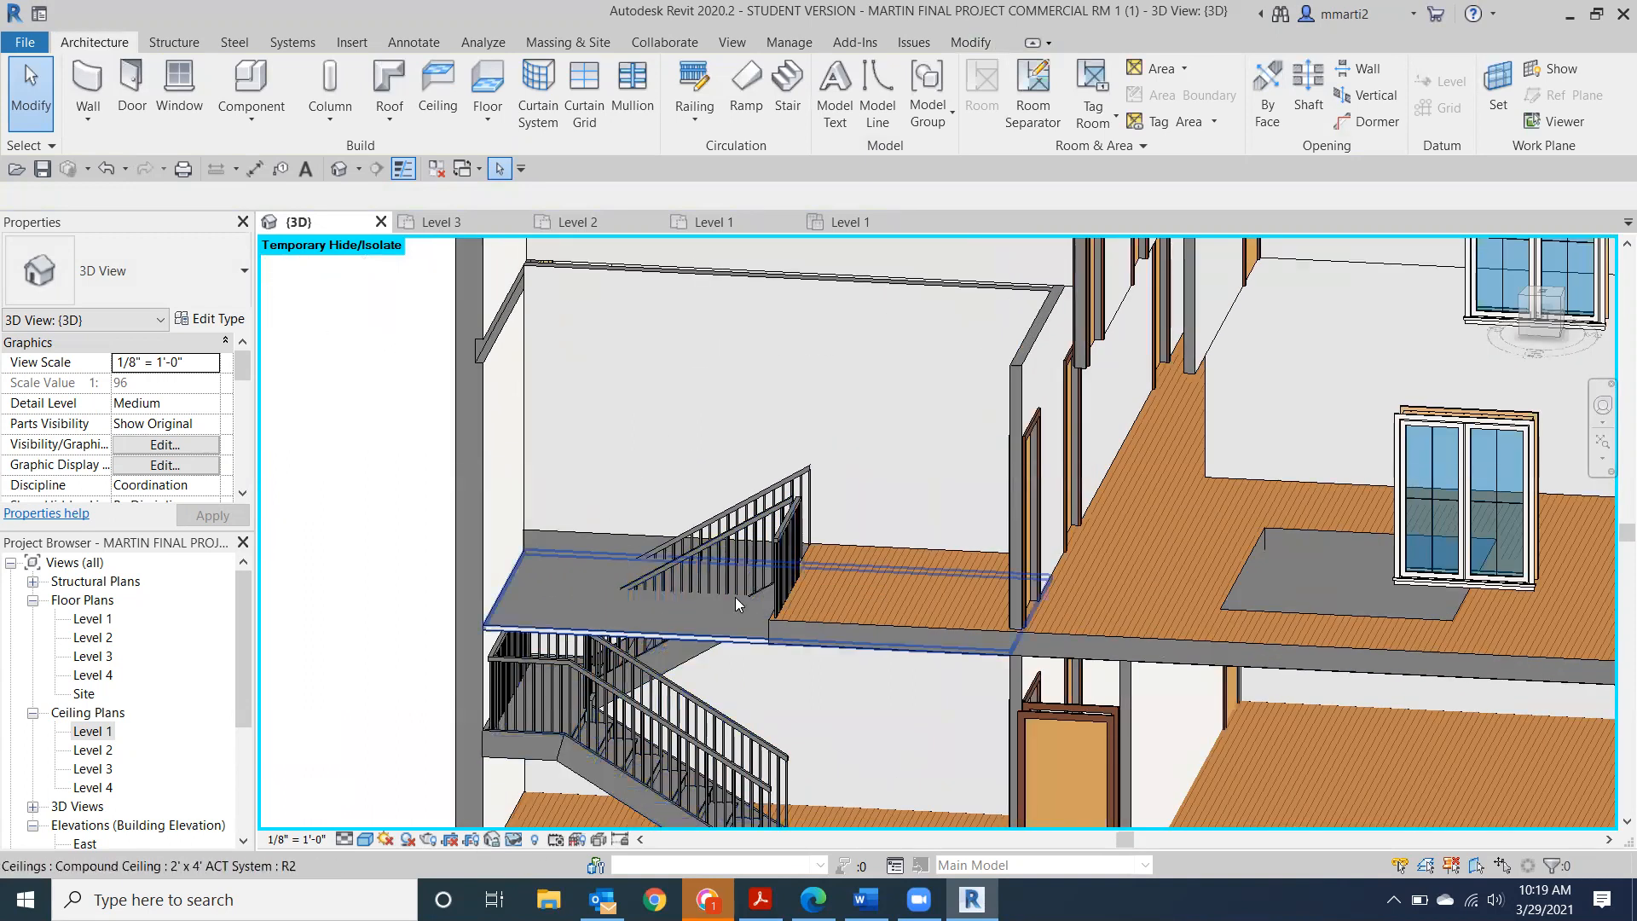
{"action": "scroll", "coordinate": [733, 598], "scroll_direction": "up", "scroll_amount": 3}
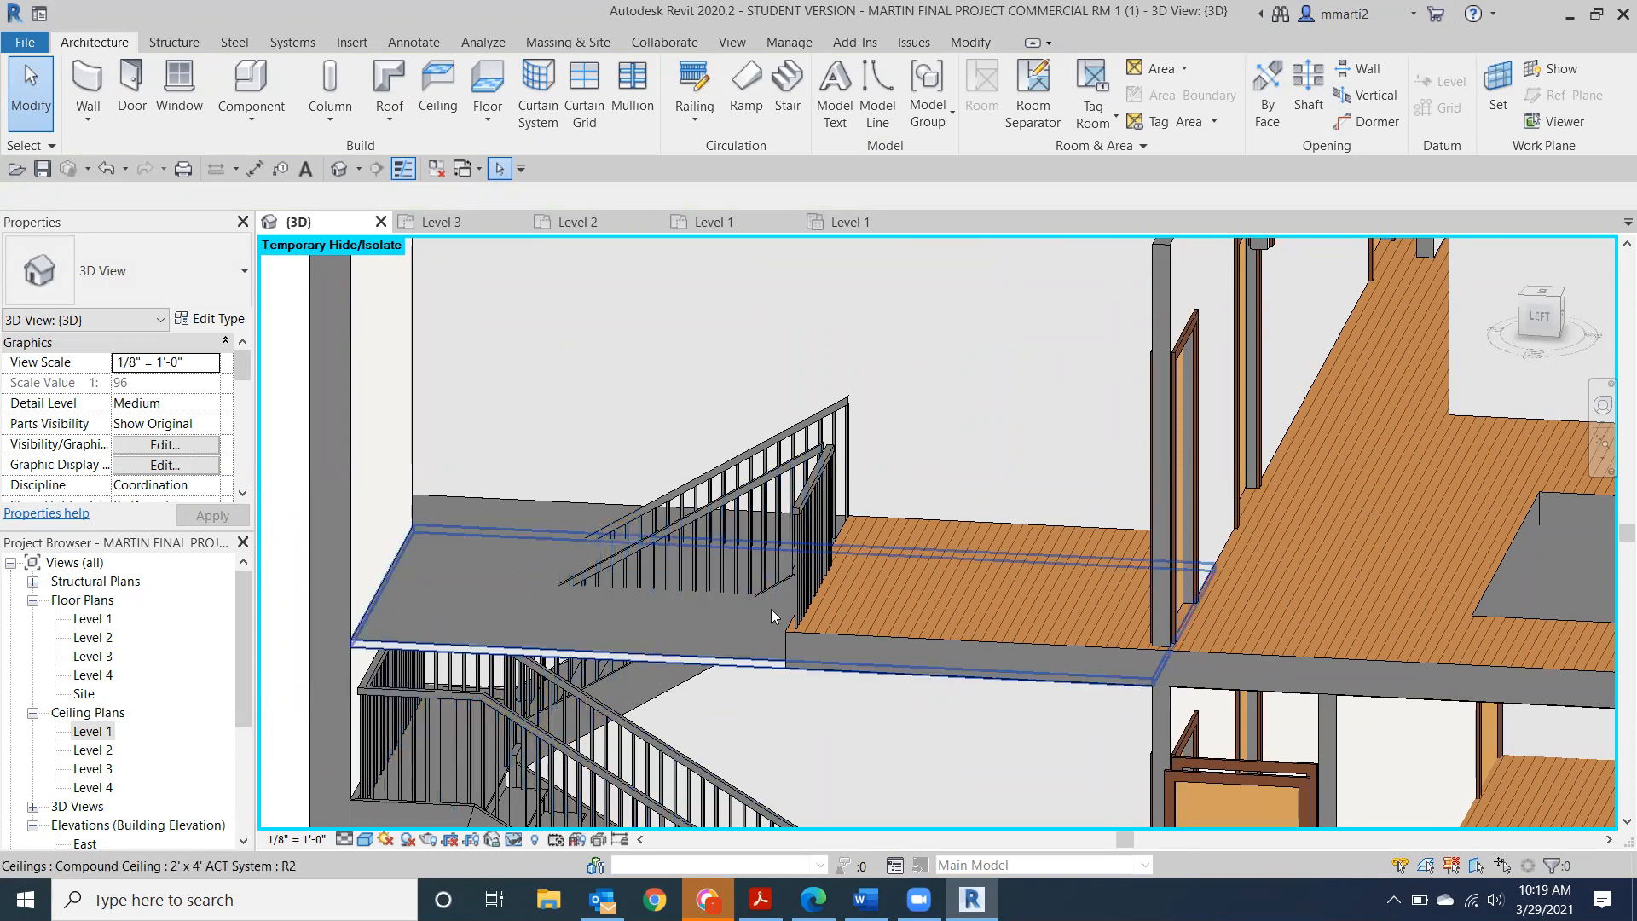
{"action": "left_click", "coordinate": [645, 653]}
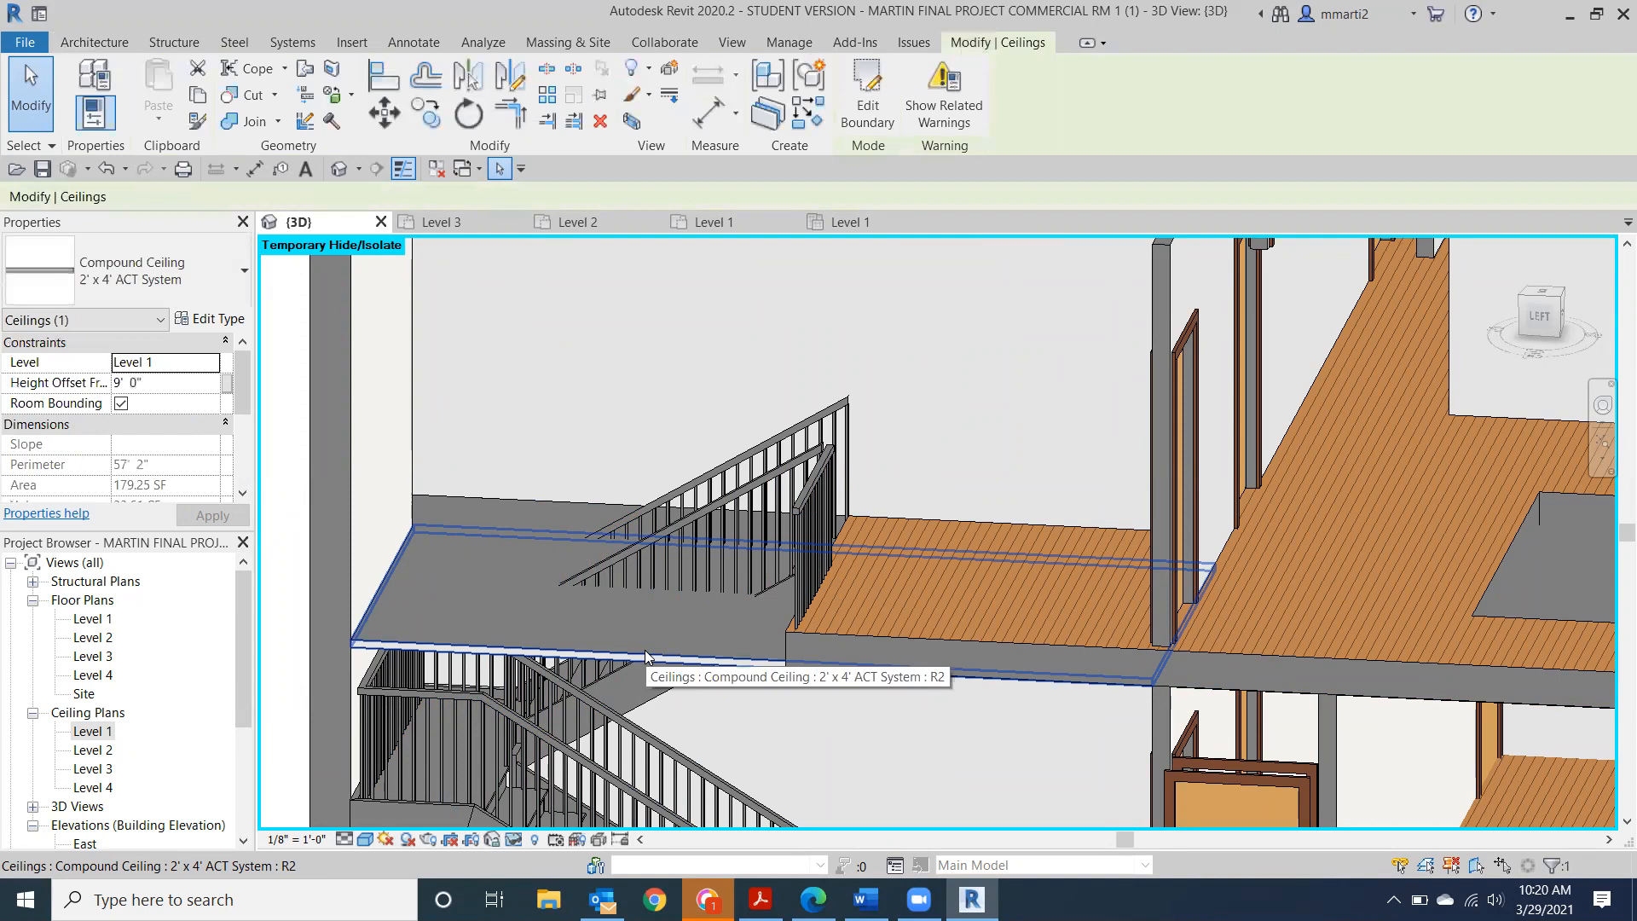
{"action": "left_click", "coordinate": [875, 91]}
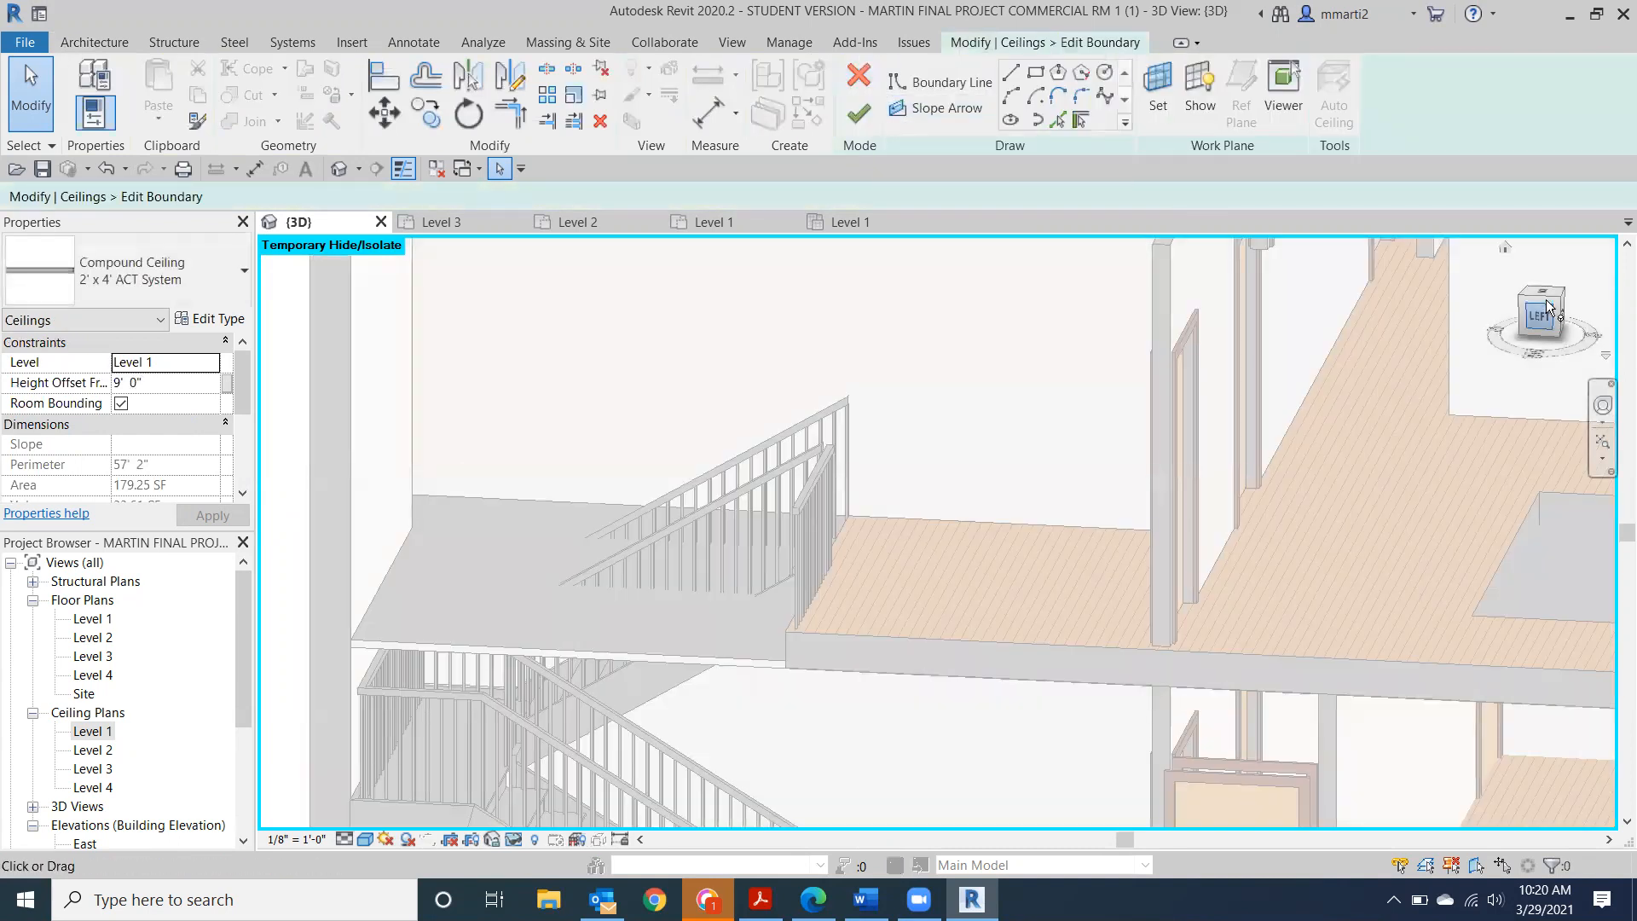
{"action": "left_click", "coordinate": [1549, 298]}
{"action": "left_click", "coordinate": [1550, 299]}
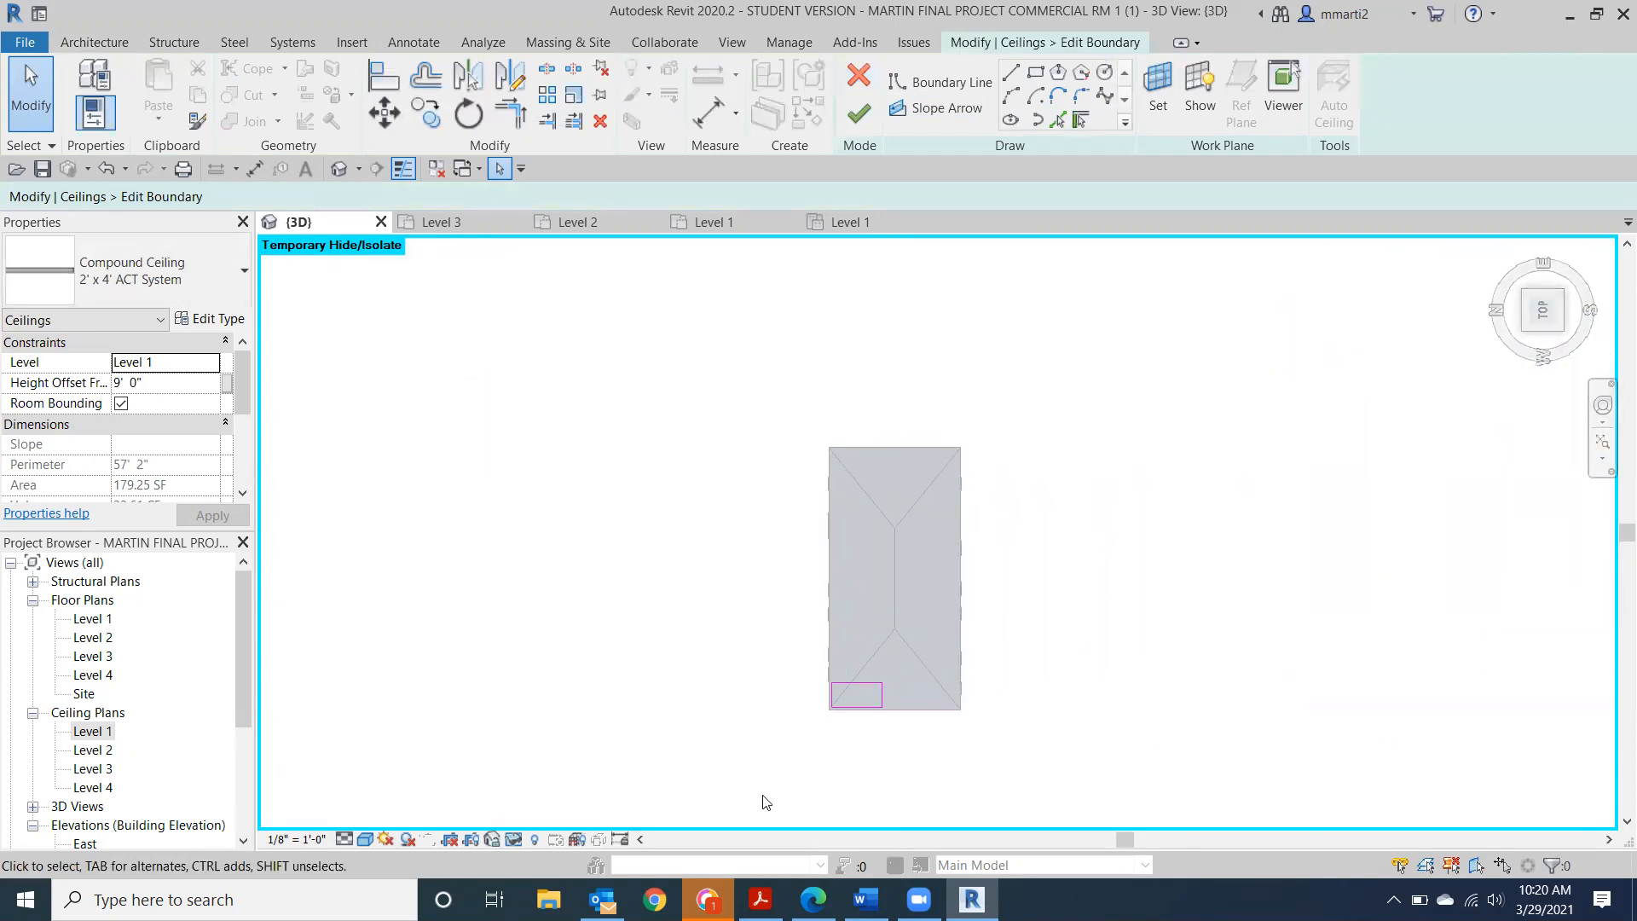
{"action": "left_click", "coordinate": [857, 114]}
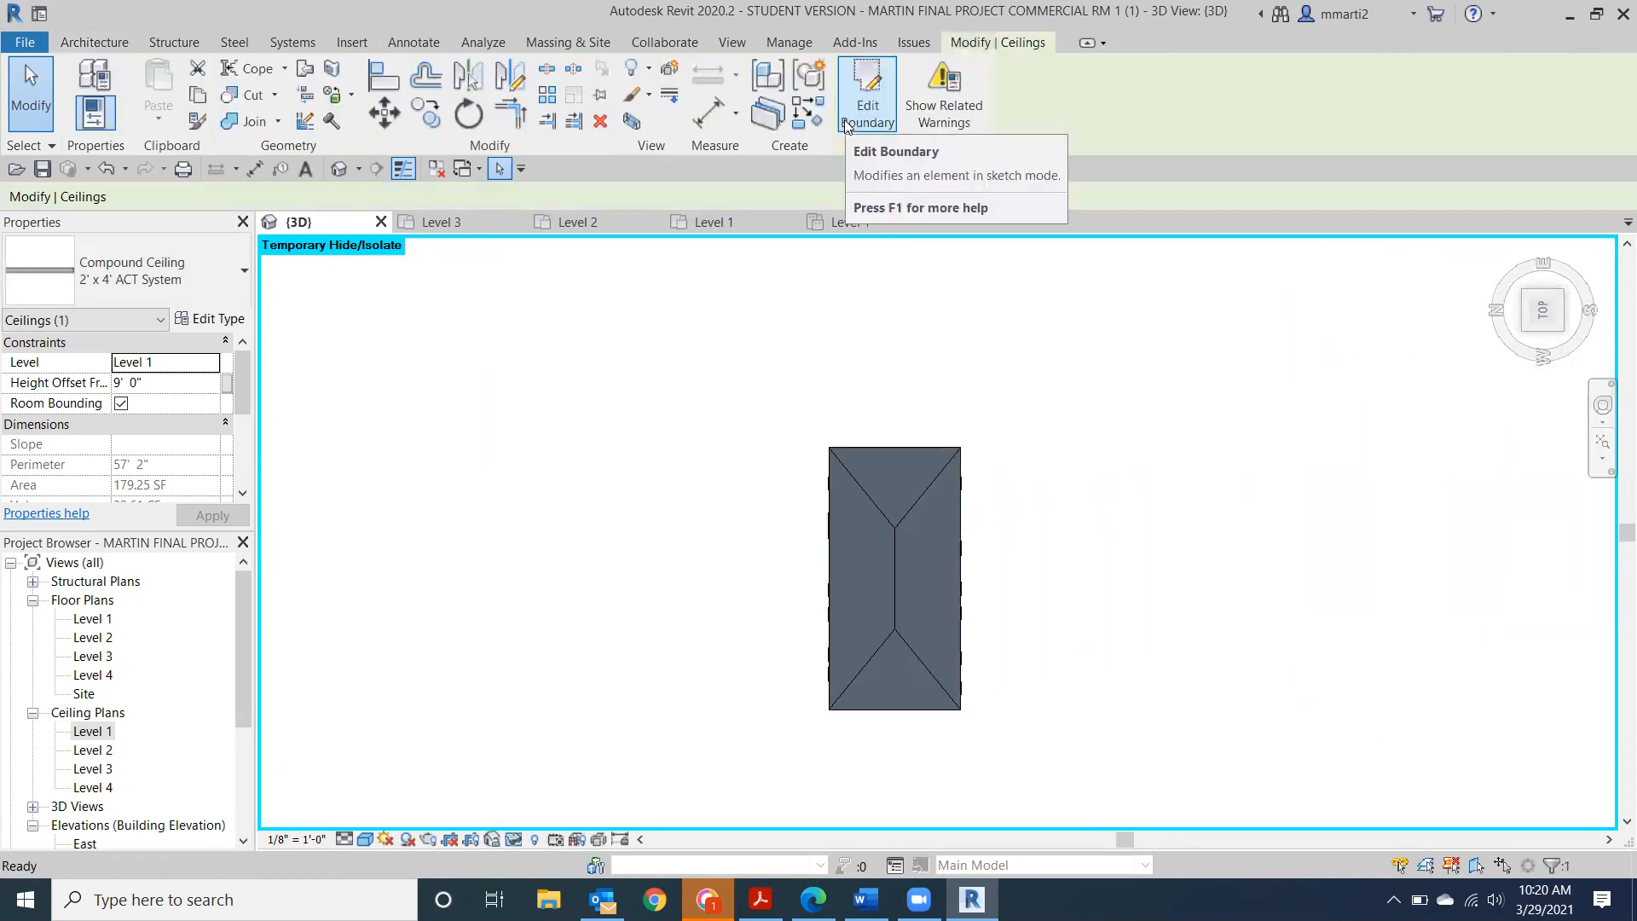
{"action": "left_click", "coordinate": [764, 577]}
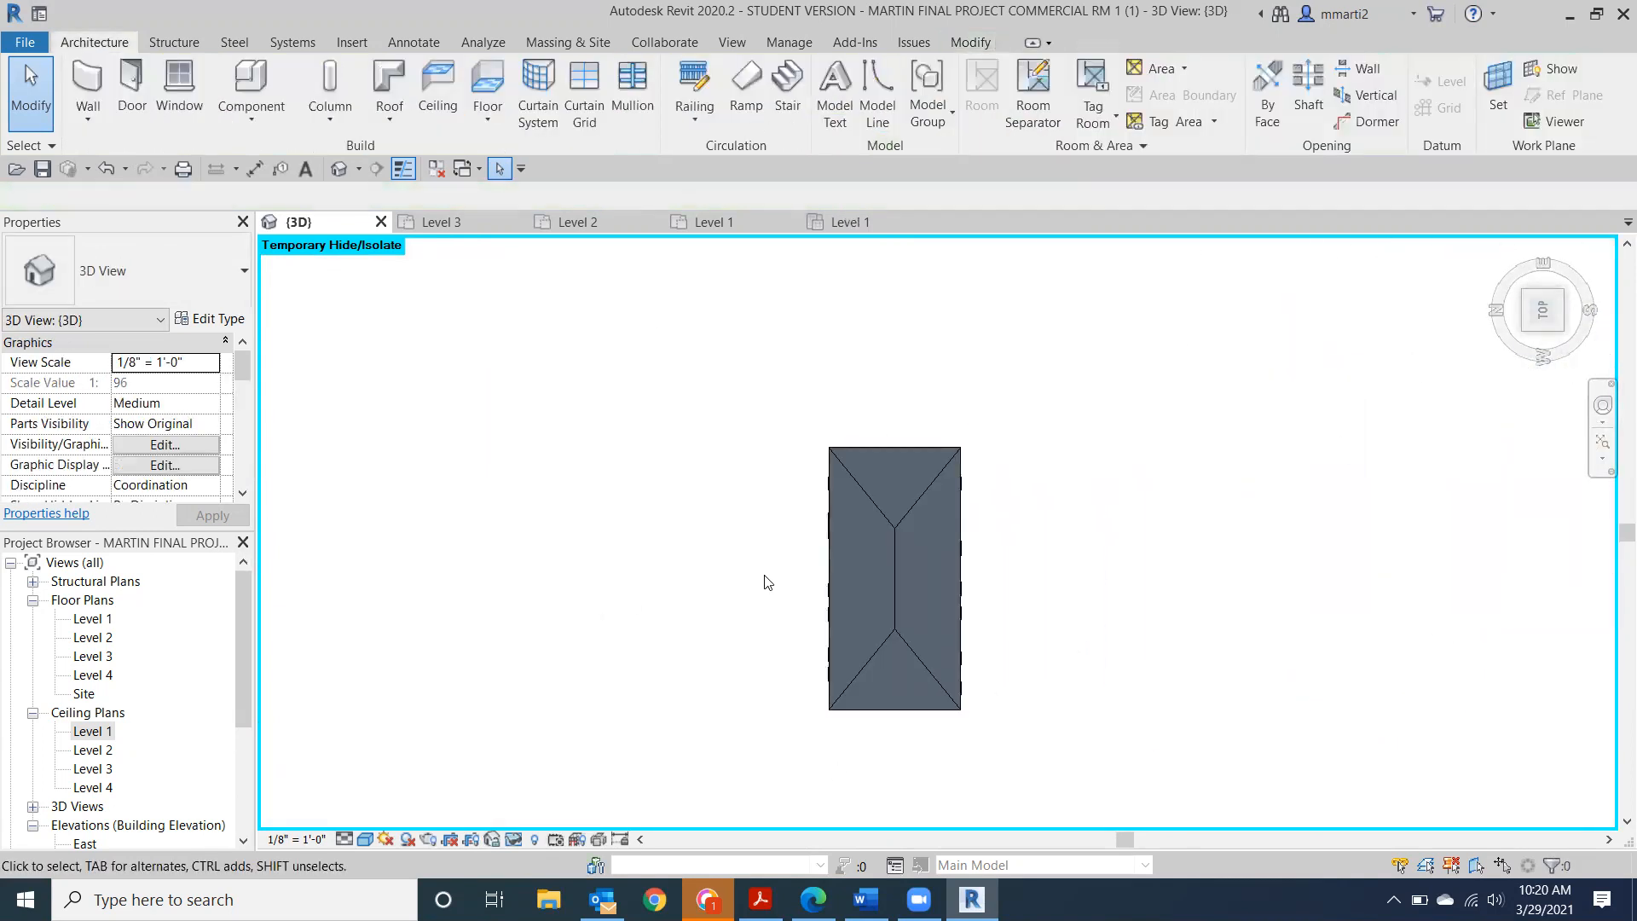
Temporarily hide the Generic - 12" roof so the stair and floors can be reached from the top.
{"action": "left_click", "coordinate": [897, 590]}
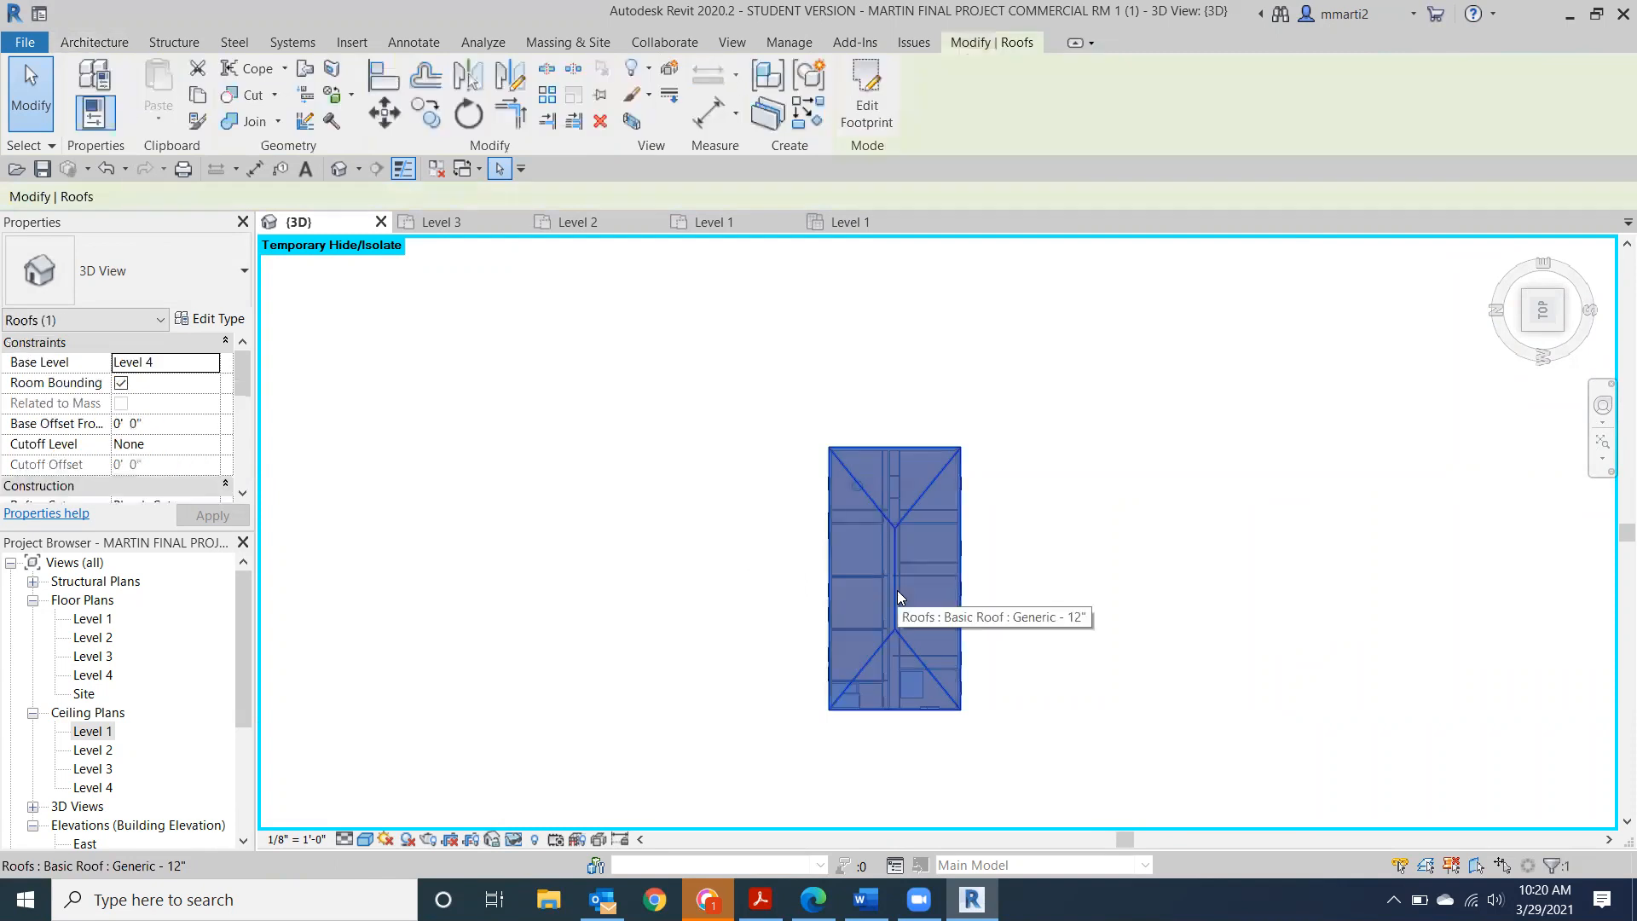
{"action": "left_click", "coordinate": [514, 839]}
{"action": "left_click", "coordinate": [550, 786]}
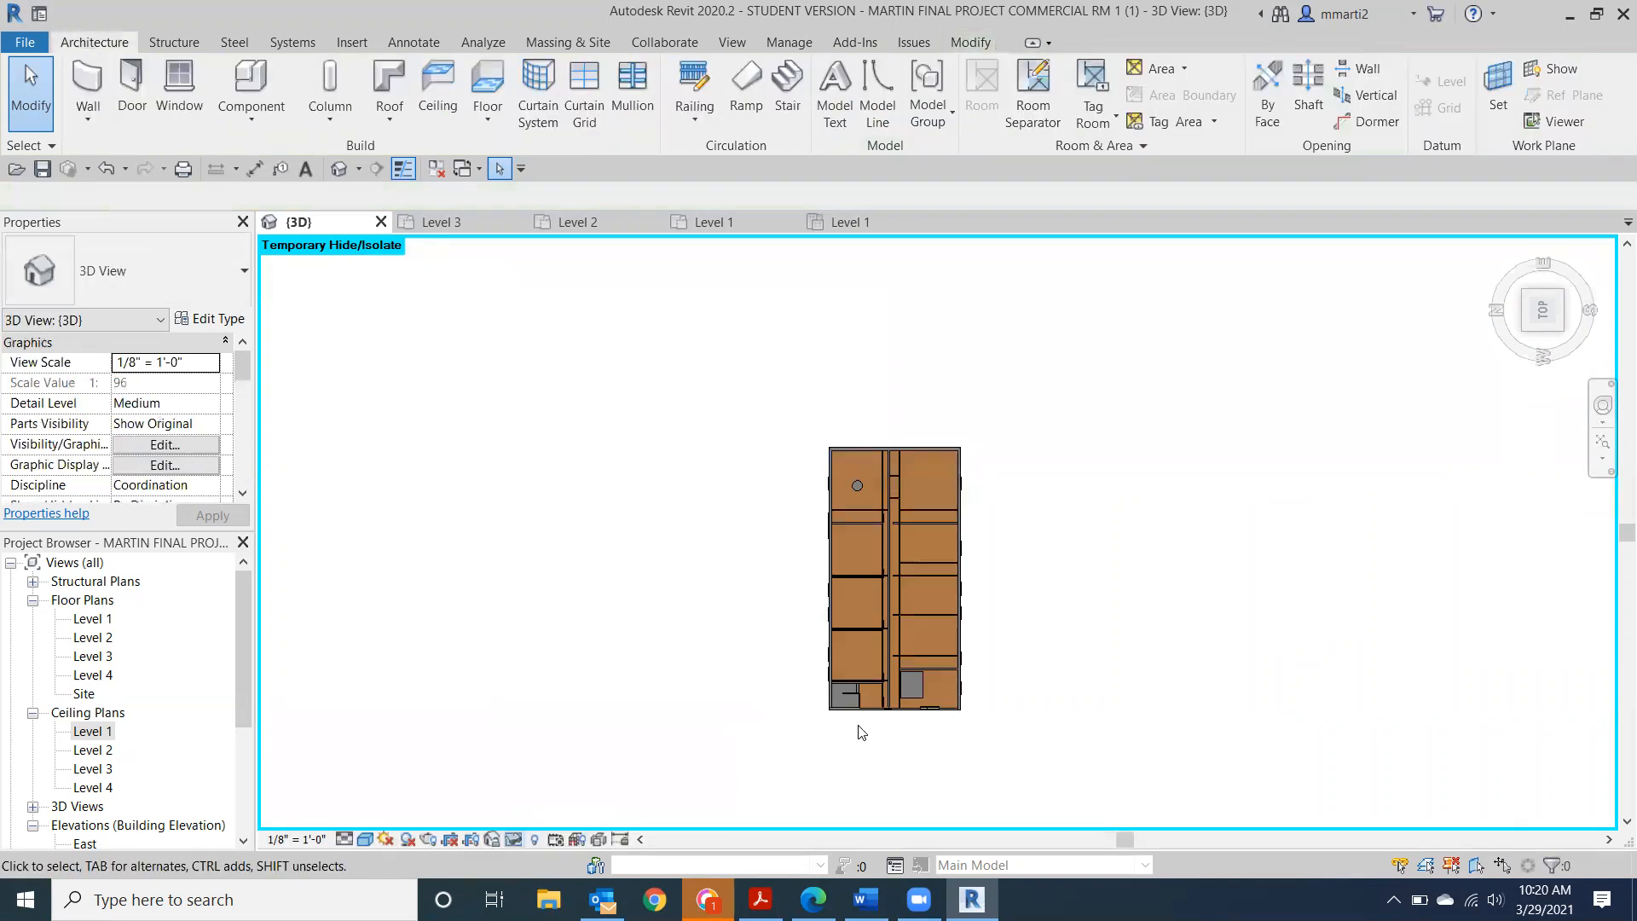
Edit the stair ceiling's boundary, moving its exterior-wall edge about 10' 6" inward to the edge of the stair opening, and finish the sketch.
{"action": "scroll", "coordinate": [861, 694], "scroll_direction": "up", "scroll_amount": 5}
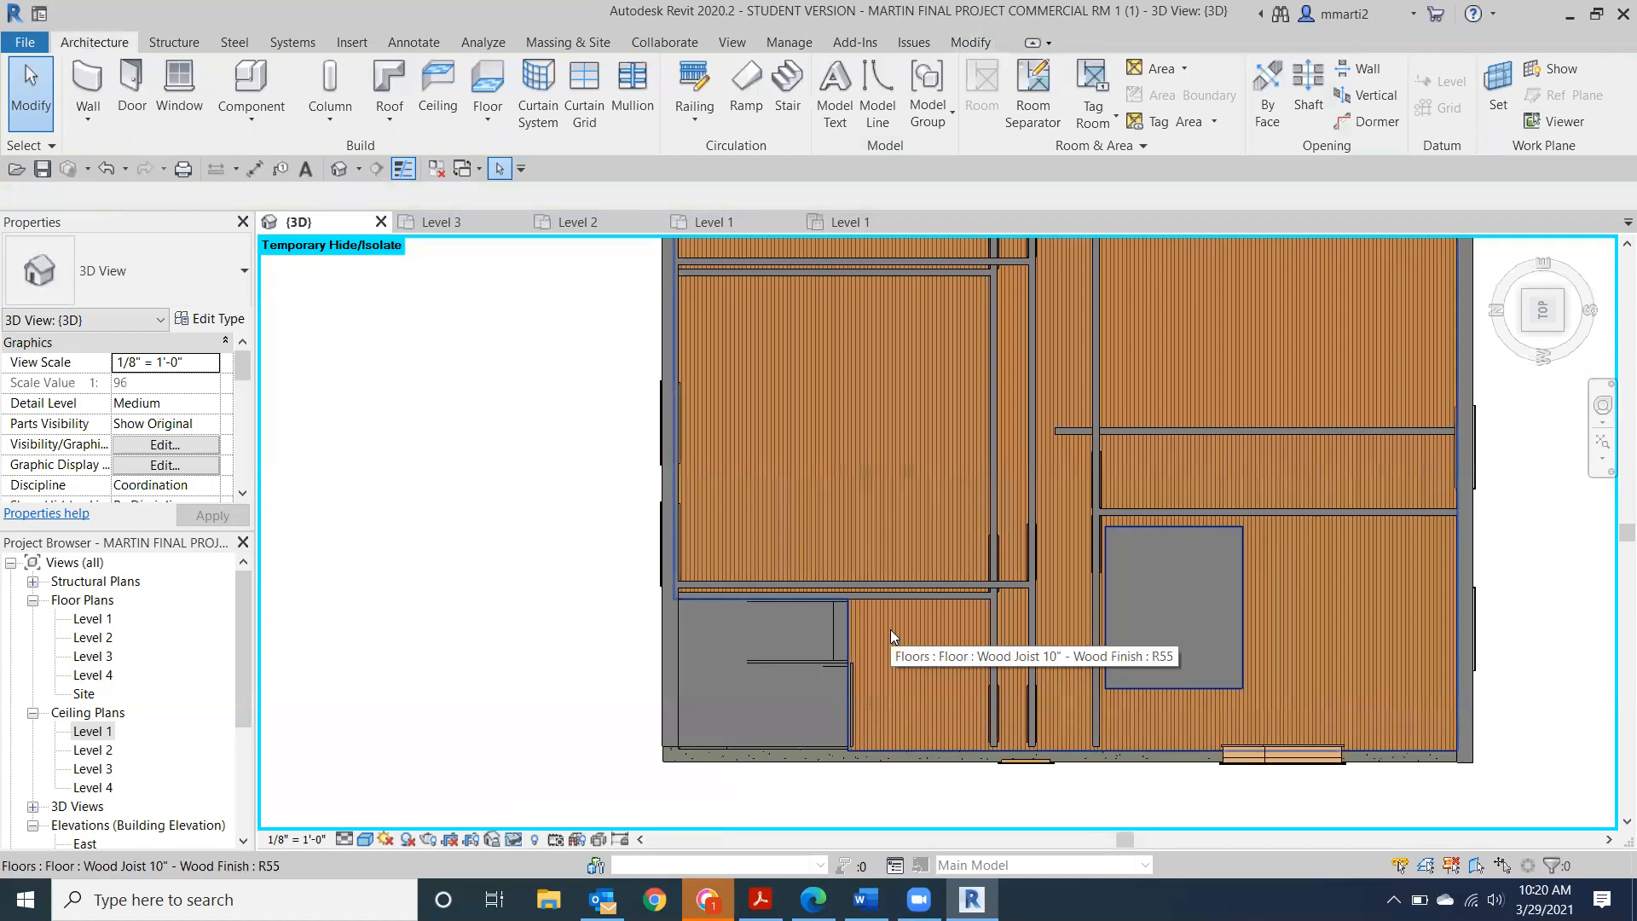
{"action": "left_click", "coordinate": [716, 685]}
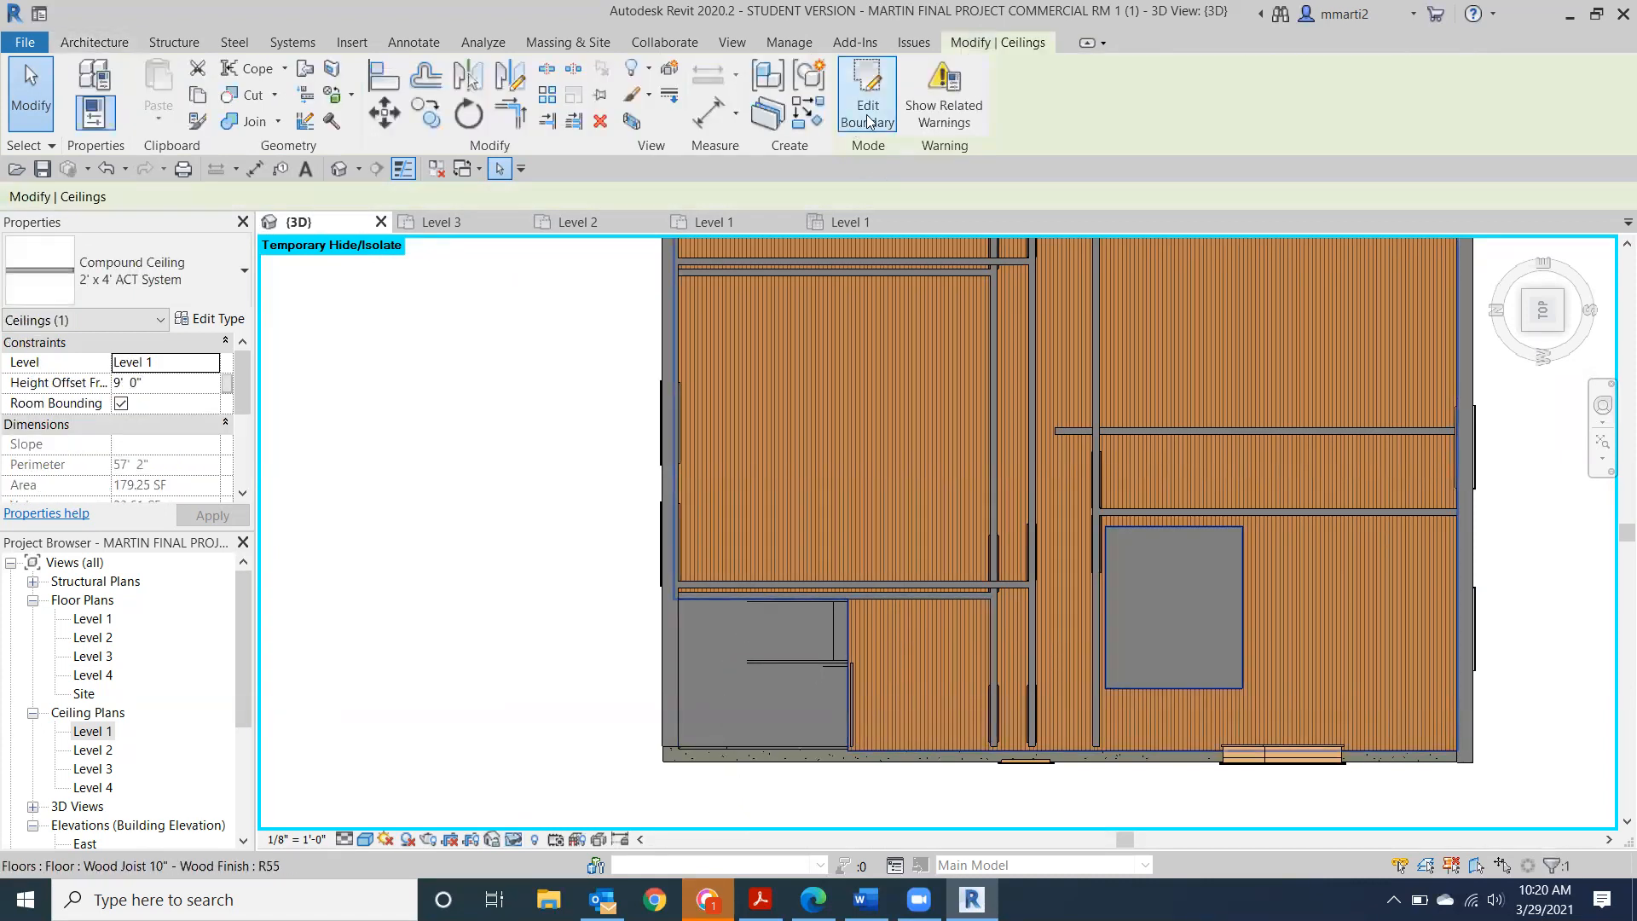
{"action": "left_click", "coordinate": [869, 119]}
{"action": "scroll", "coordinate": [673, 672], "scroll_direction": "up", "scroll_amount": 4}
{"action": "scroll", "coordinate": [699, 641], "scroll_direction": "up", "scroll_amount": 3}
{"action": "middle_click_drag", "start_coordinate": [651, 622], "coordinate": [489, 603]}
{"action": "scroll", "coordinate": [489, 604], "scroll_direction": "down", "scroll_amount": 1}
{"action": "left_click", "coordinate": [524, 614]}
{"action": "mouse_move", "coordinate": [524, 613]}
{"action": "left_mouse_down"}
{"action": "mouse_move", "coordinate": [961, 629]}
{"action": "mouse_move", "coordinate": [1127, 609]}
{"action": "left_mouse_up"}
{"action": "middle_click_drag", "start_coordinate": [1102, 508], "coordinate": [863, 256]}
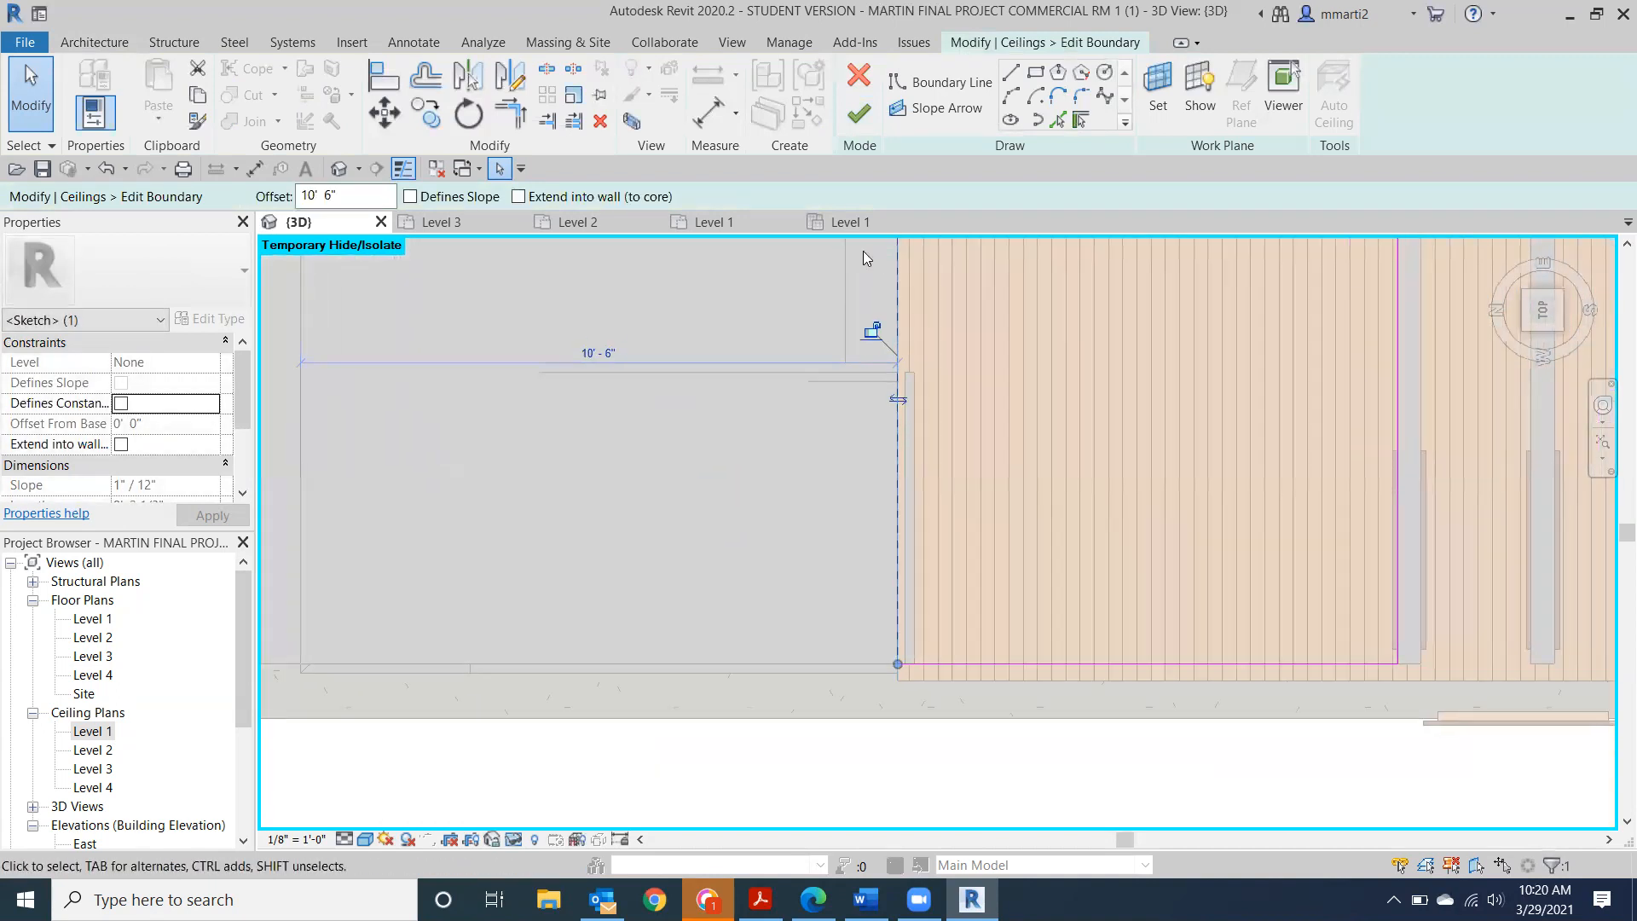
{"action": "left_click", "coordinate": [858, 113]}
{"action": "scroll", "coordinate": [805, 699], "scroll_direction": "down", "scroll_amount": 3}
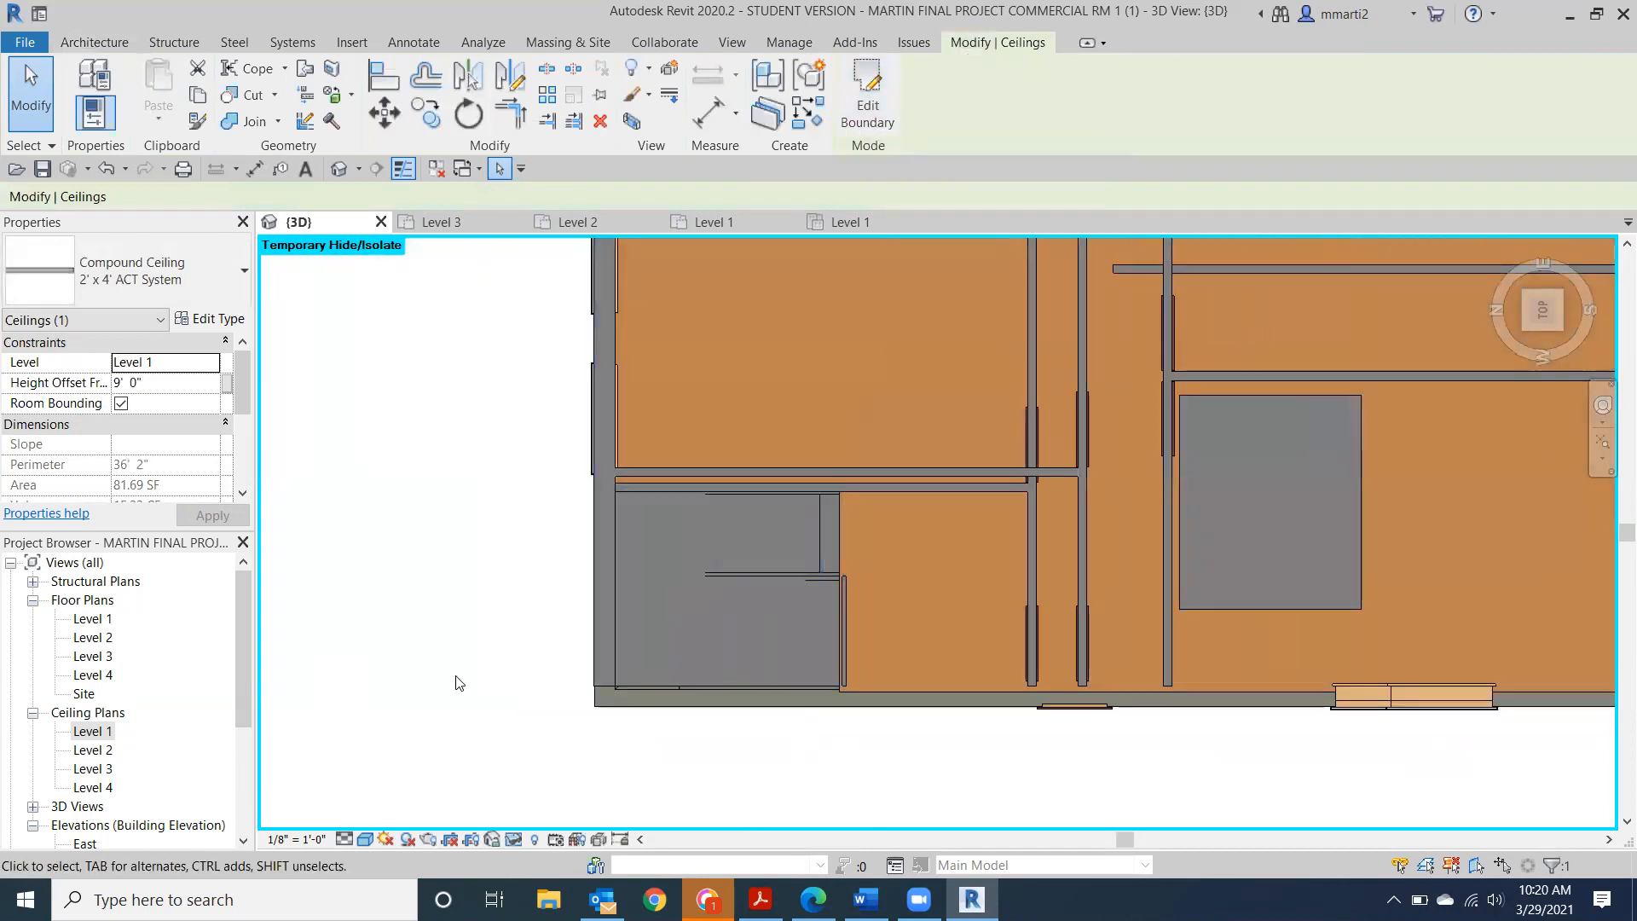
Inspect the stair opening in 3D and open the boundary sketch of the 2' x 4' ACT System ceiling still covering it, viewed from the top.
{"action": "left_click", "coordinate": [340, 170]}
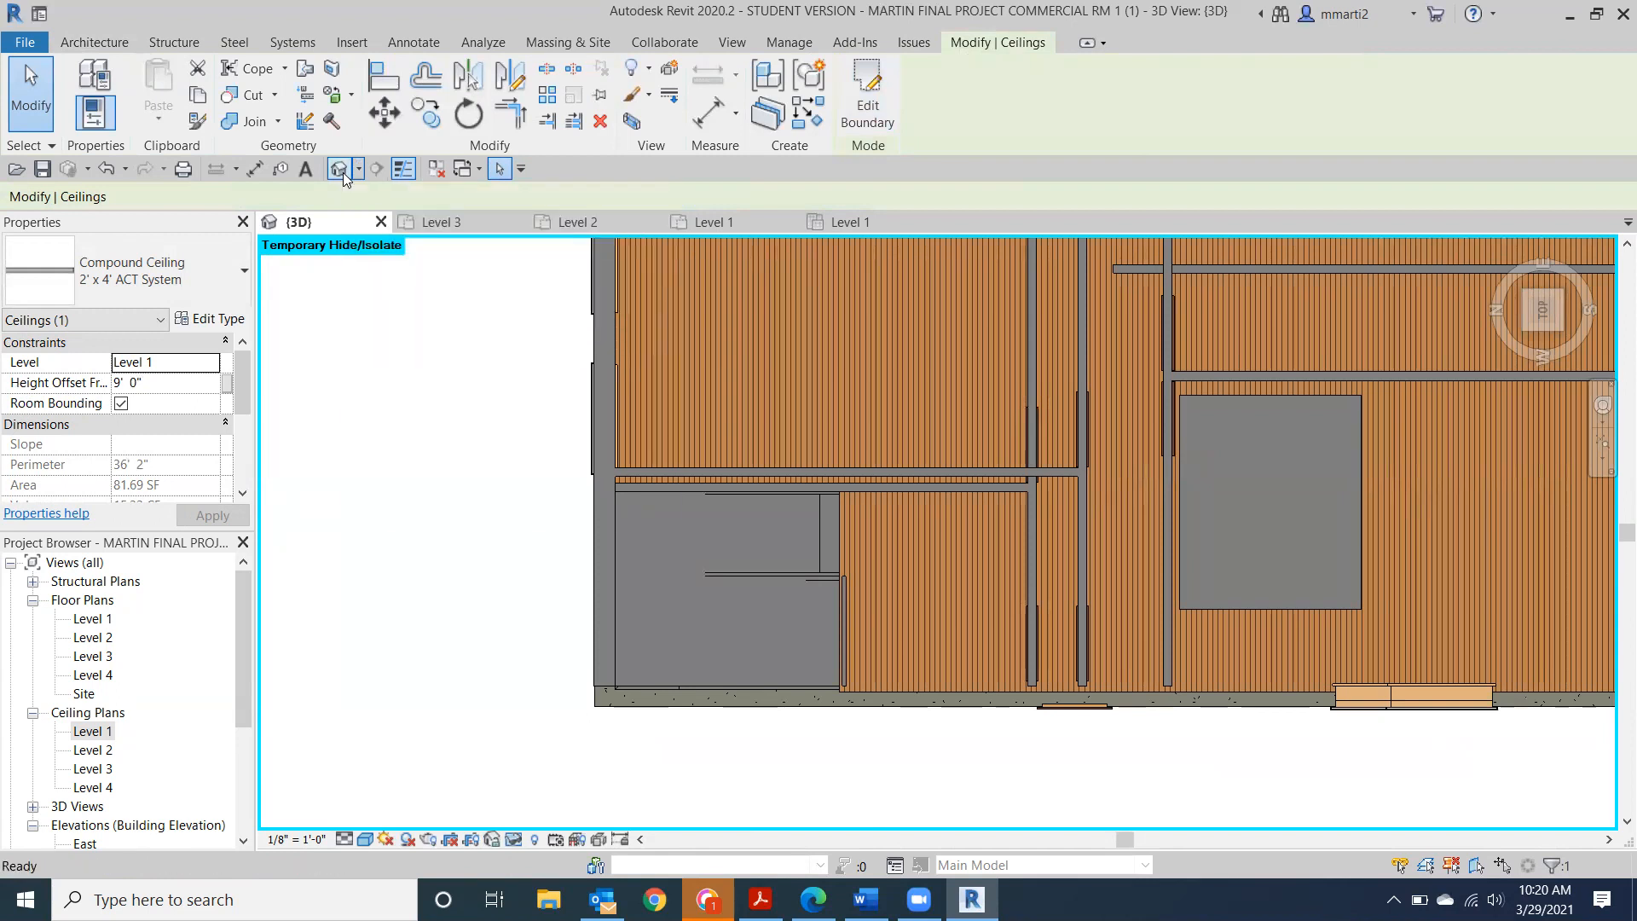
{"action": "left_click", "coordinate": [1553, 334]}
{"action": "middle_click_drag", "start_coordinate": [920, 487], "coordinate": [1596, 876]}
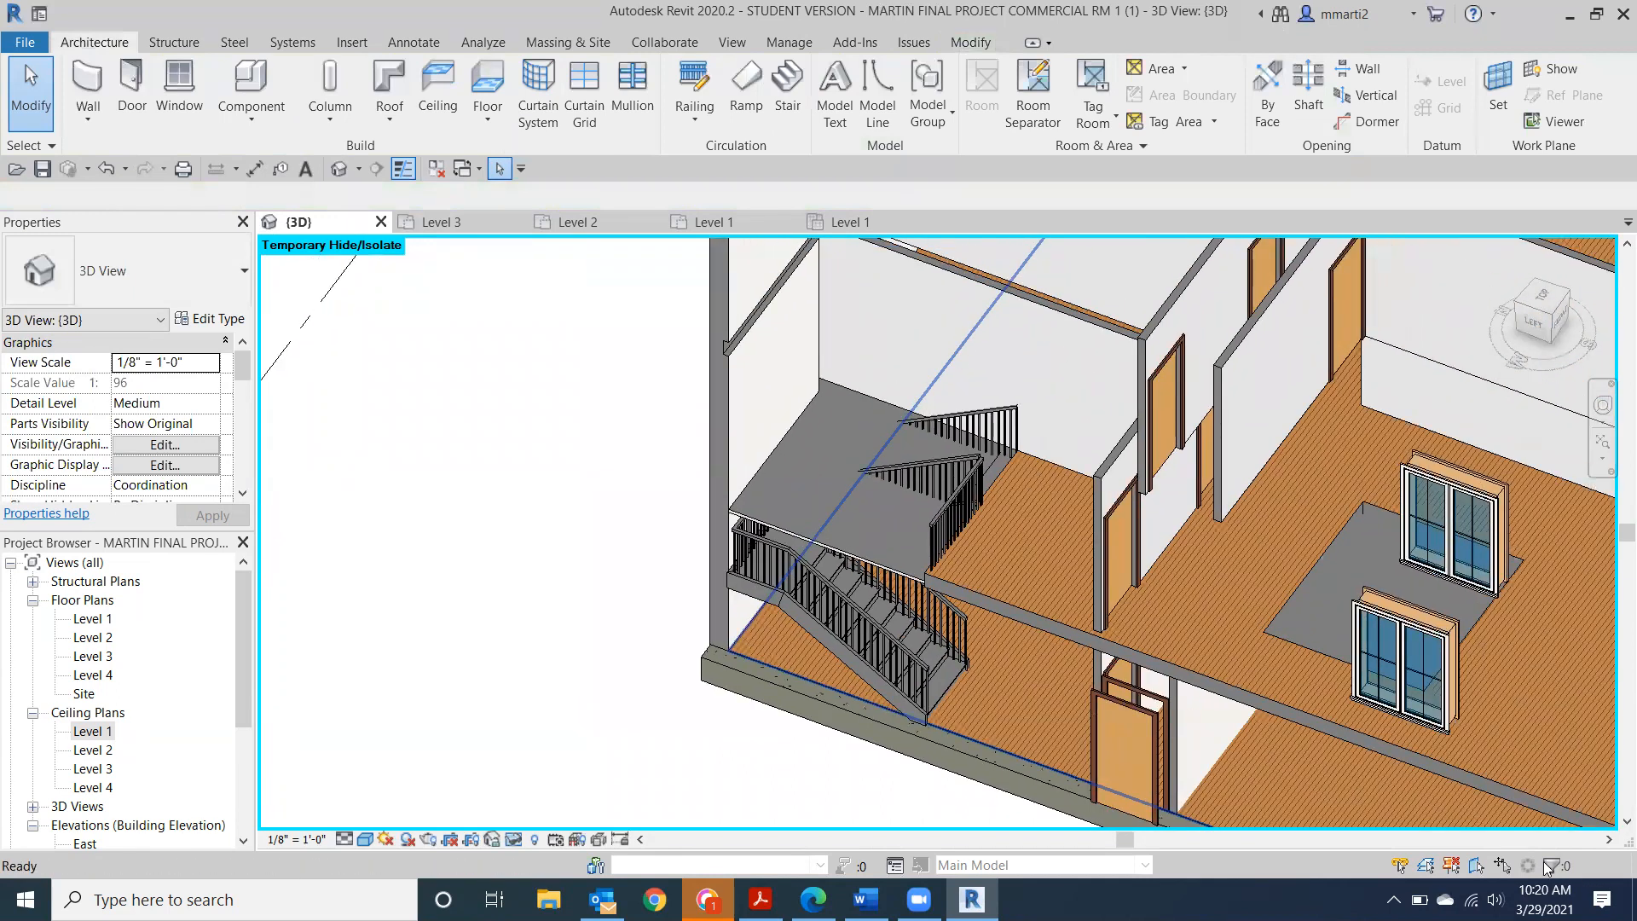
{"action": "scroll", "coordinate": [1023, 554], "scroll_direction": "down", "scroll_amount": 4}
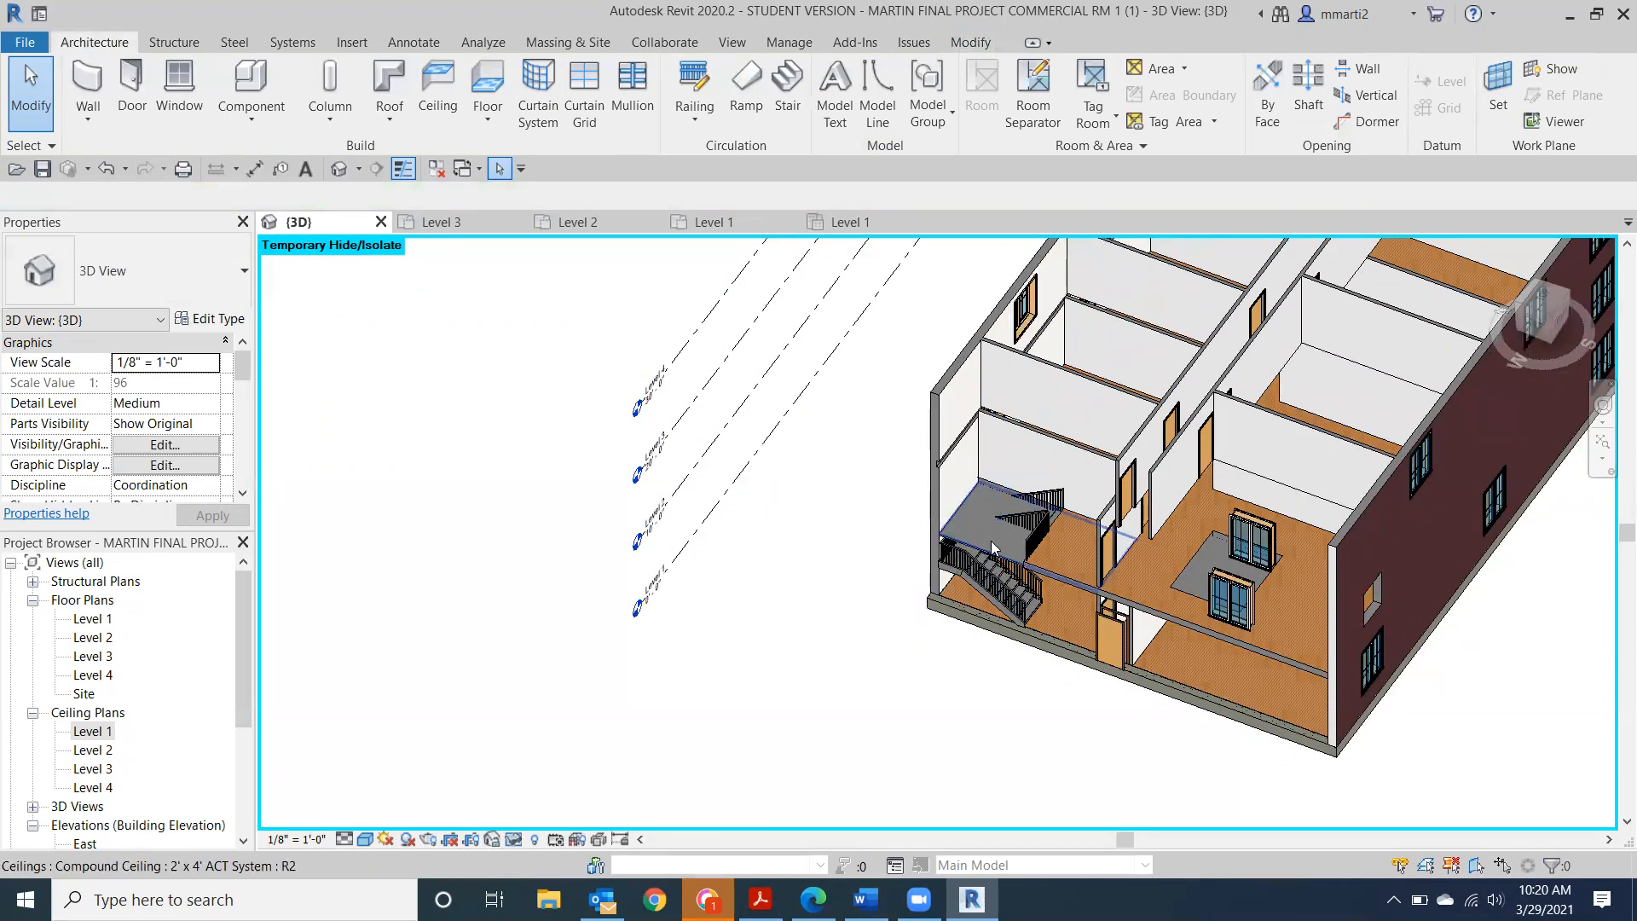
{"action": "left_click", "coordinate": [990, 541]}
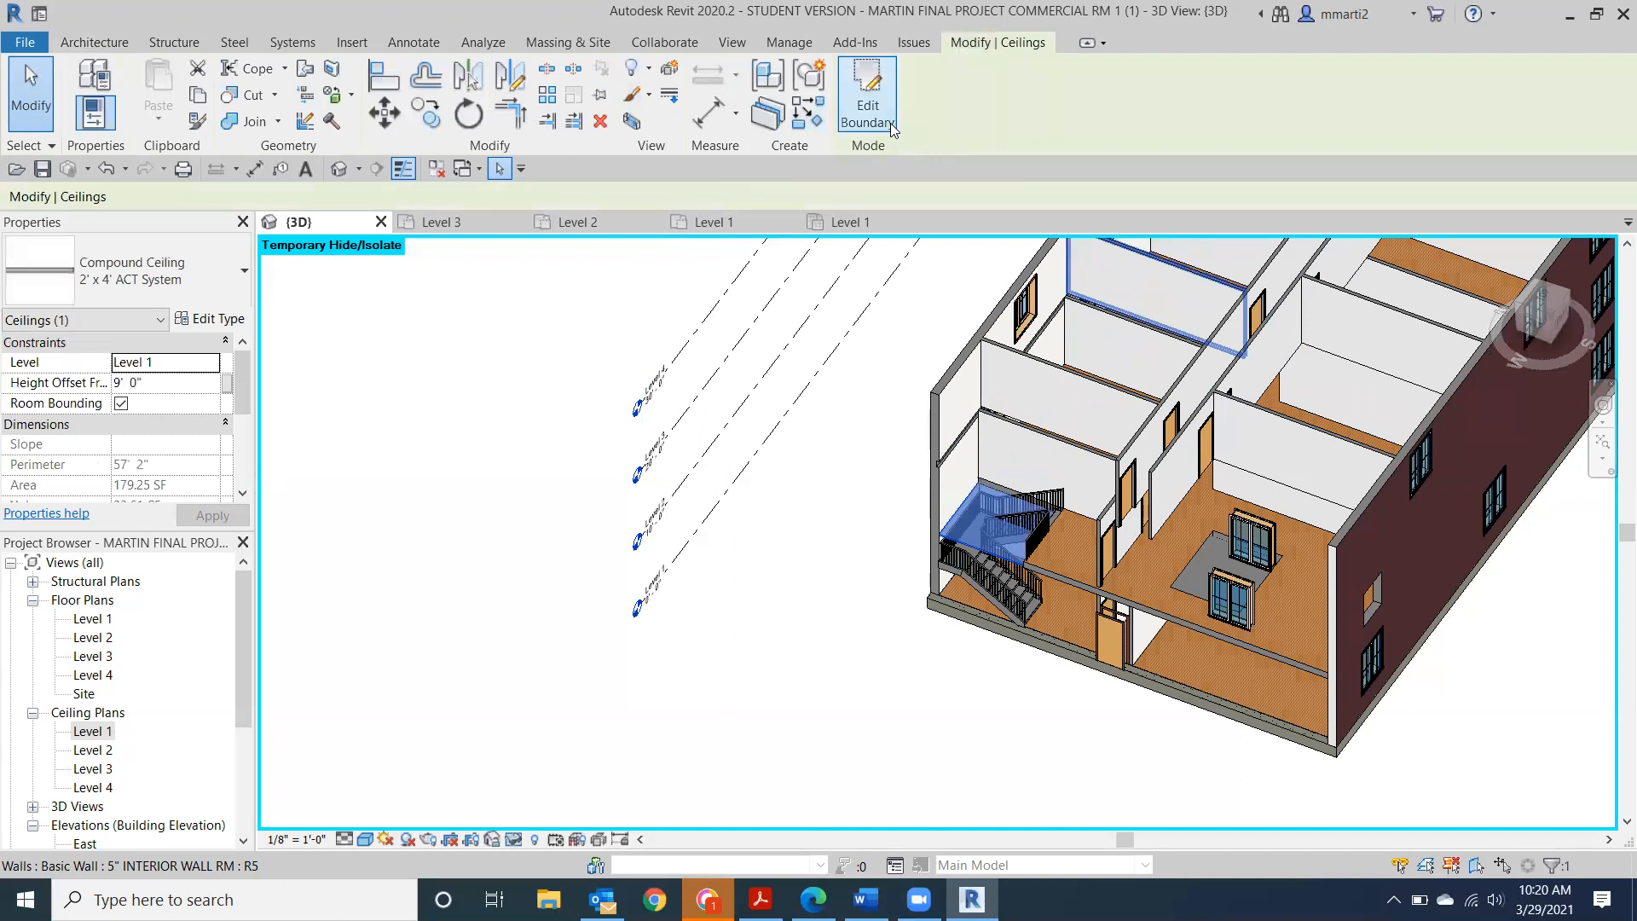
{"action": "left_click", "coordinate": [867, 98]}
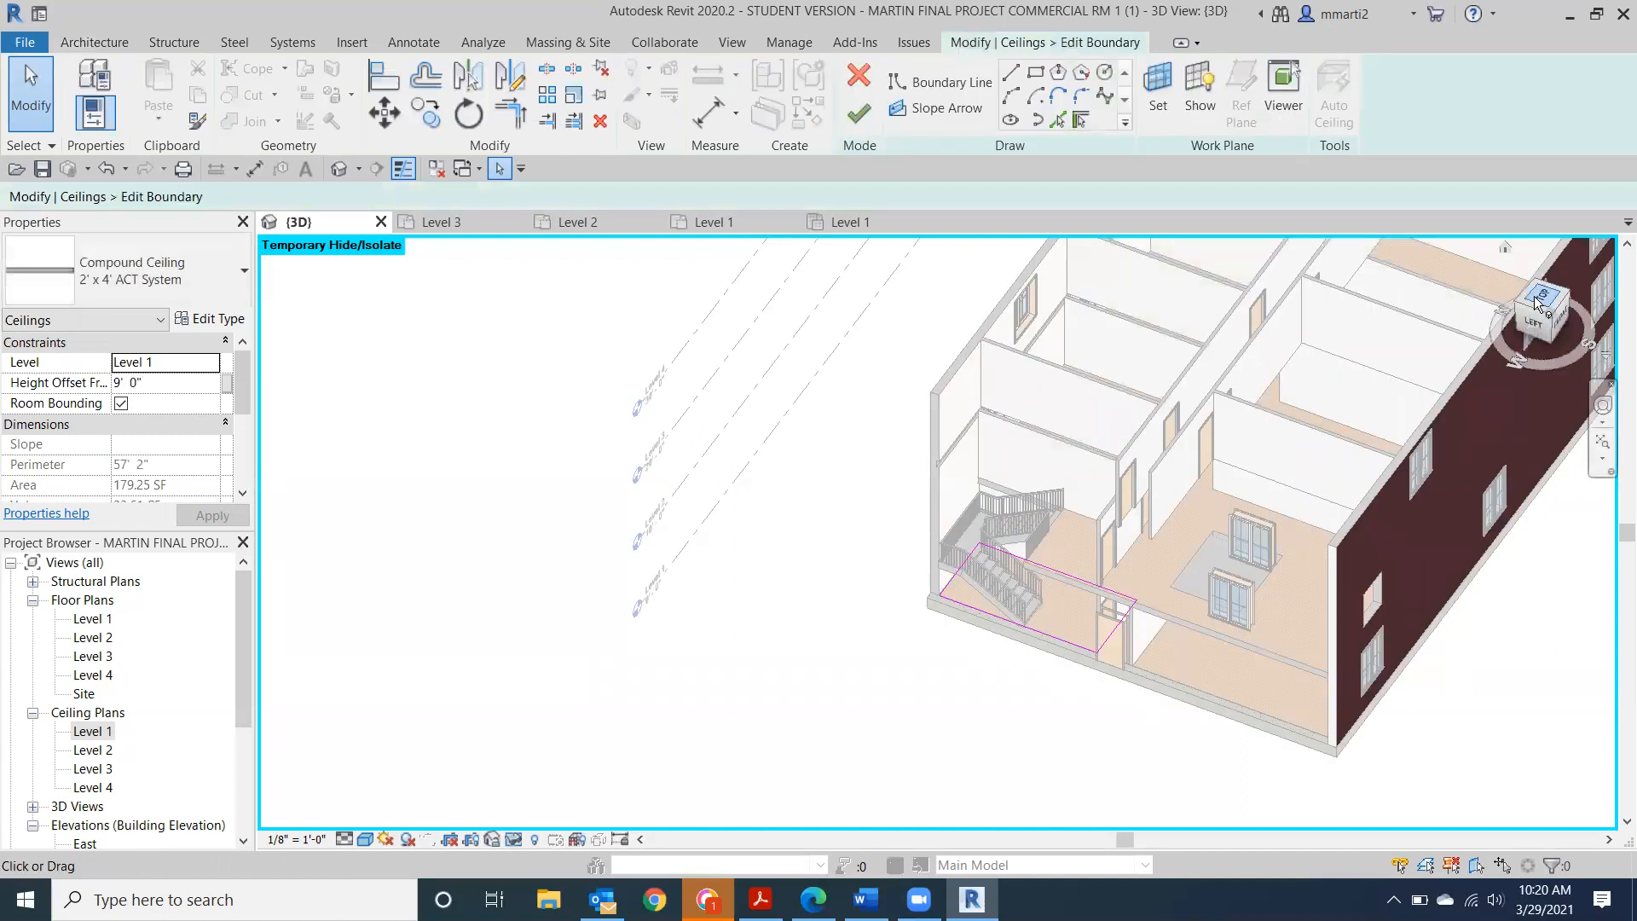
{"action": "left_click", "coordinate": [1539, 300]}
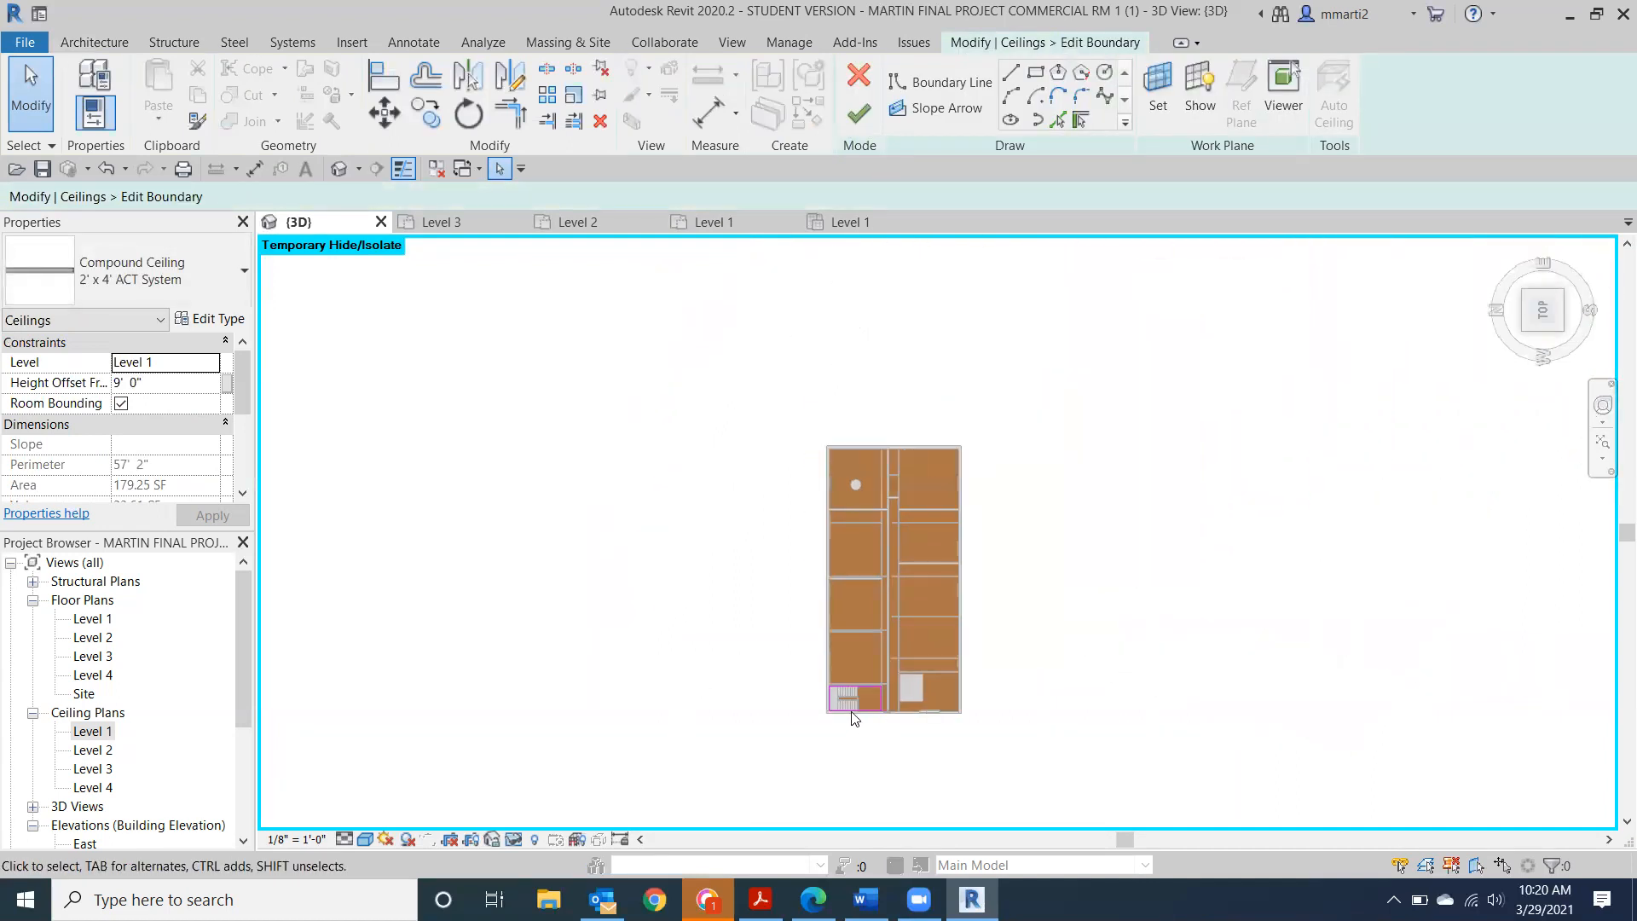
{"action": "scroll", "coordinate": [853, 707], "scroll_direction": "up", "scroll_amount": 6}
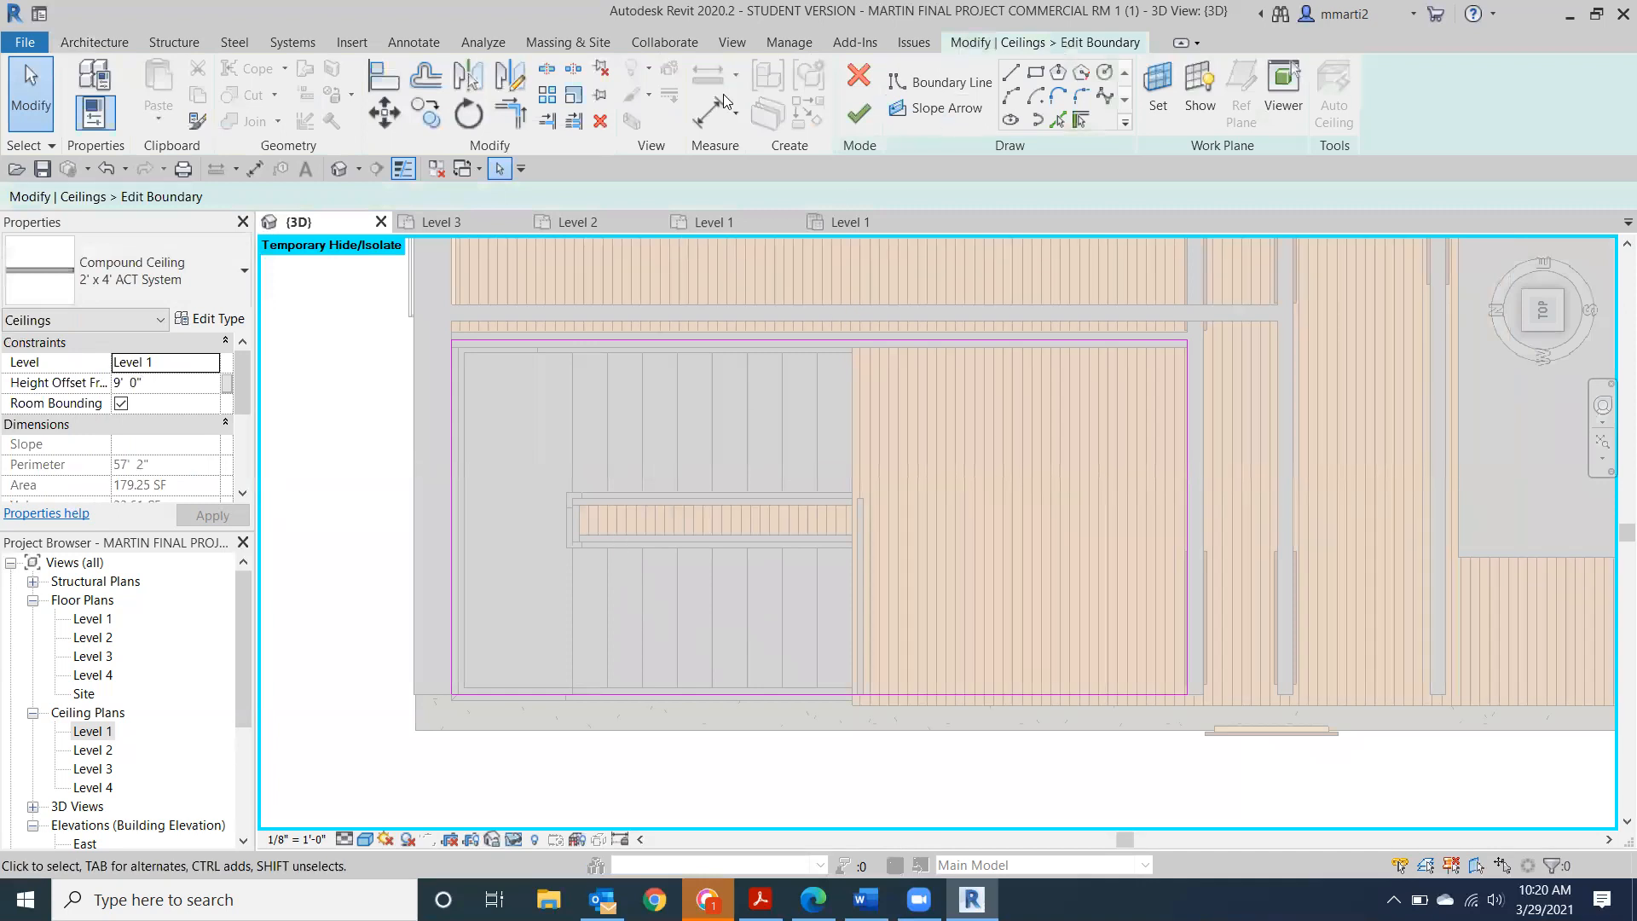
Align the exterior-wall edge of this ceiling's boundary with the edge of the stair opening, finish the sketch and clear the selection.
{"action": "key", "text": "a"}
{"action": "key", "text": "l"}
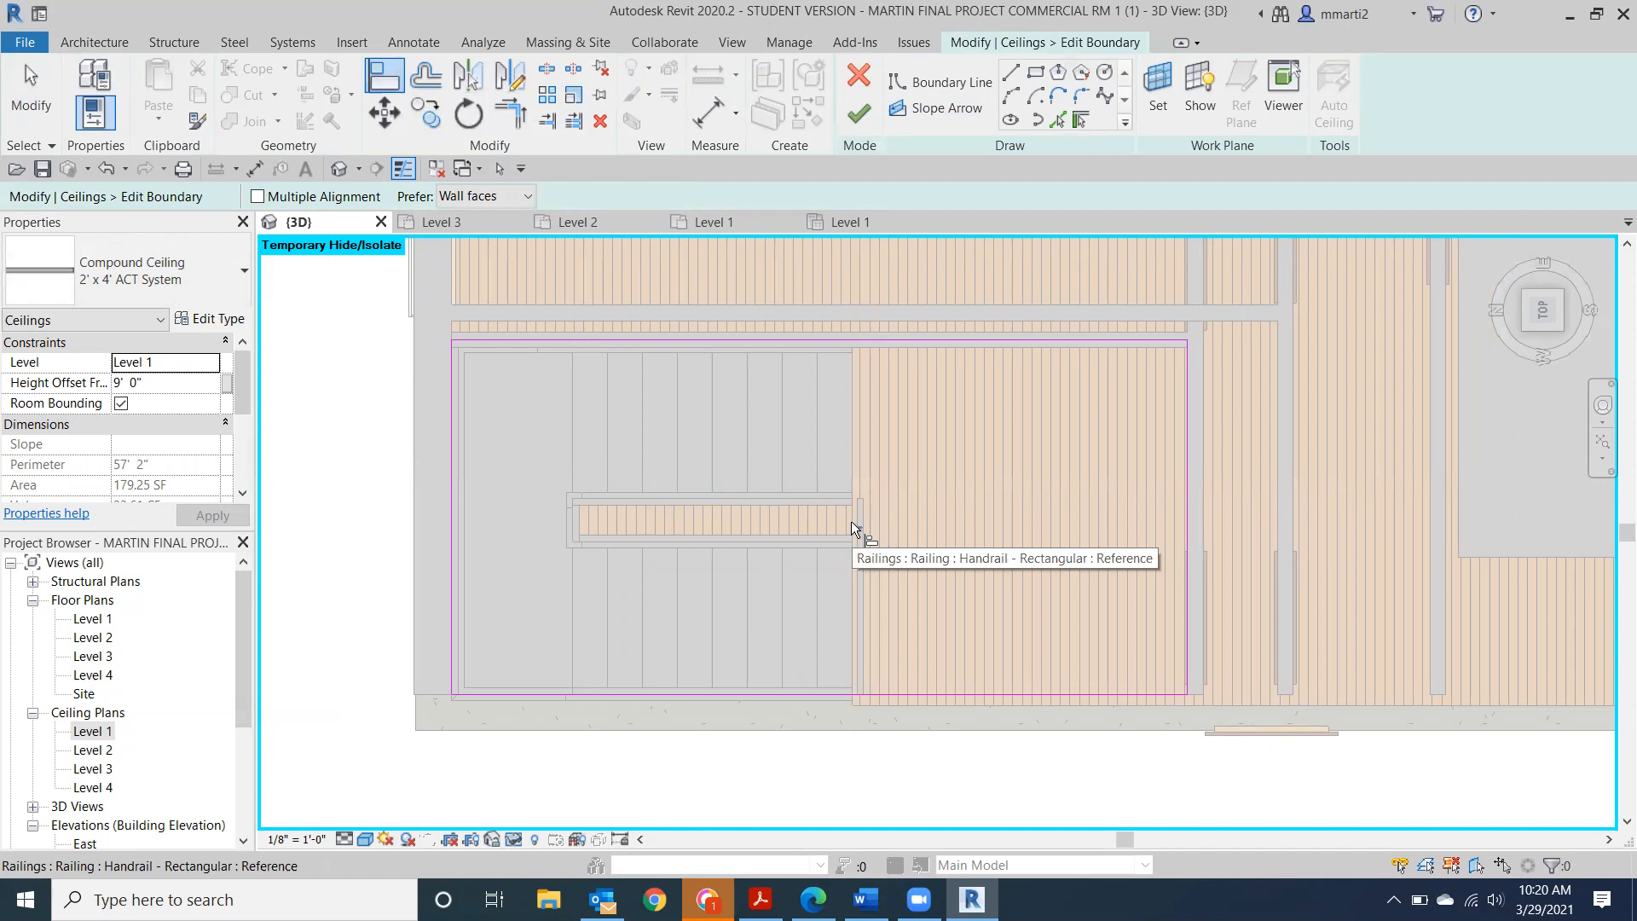
{"action": "left_click", "coordinate": [854, 478]}
{"action": "left_click", "coordinate": [456, 610]}
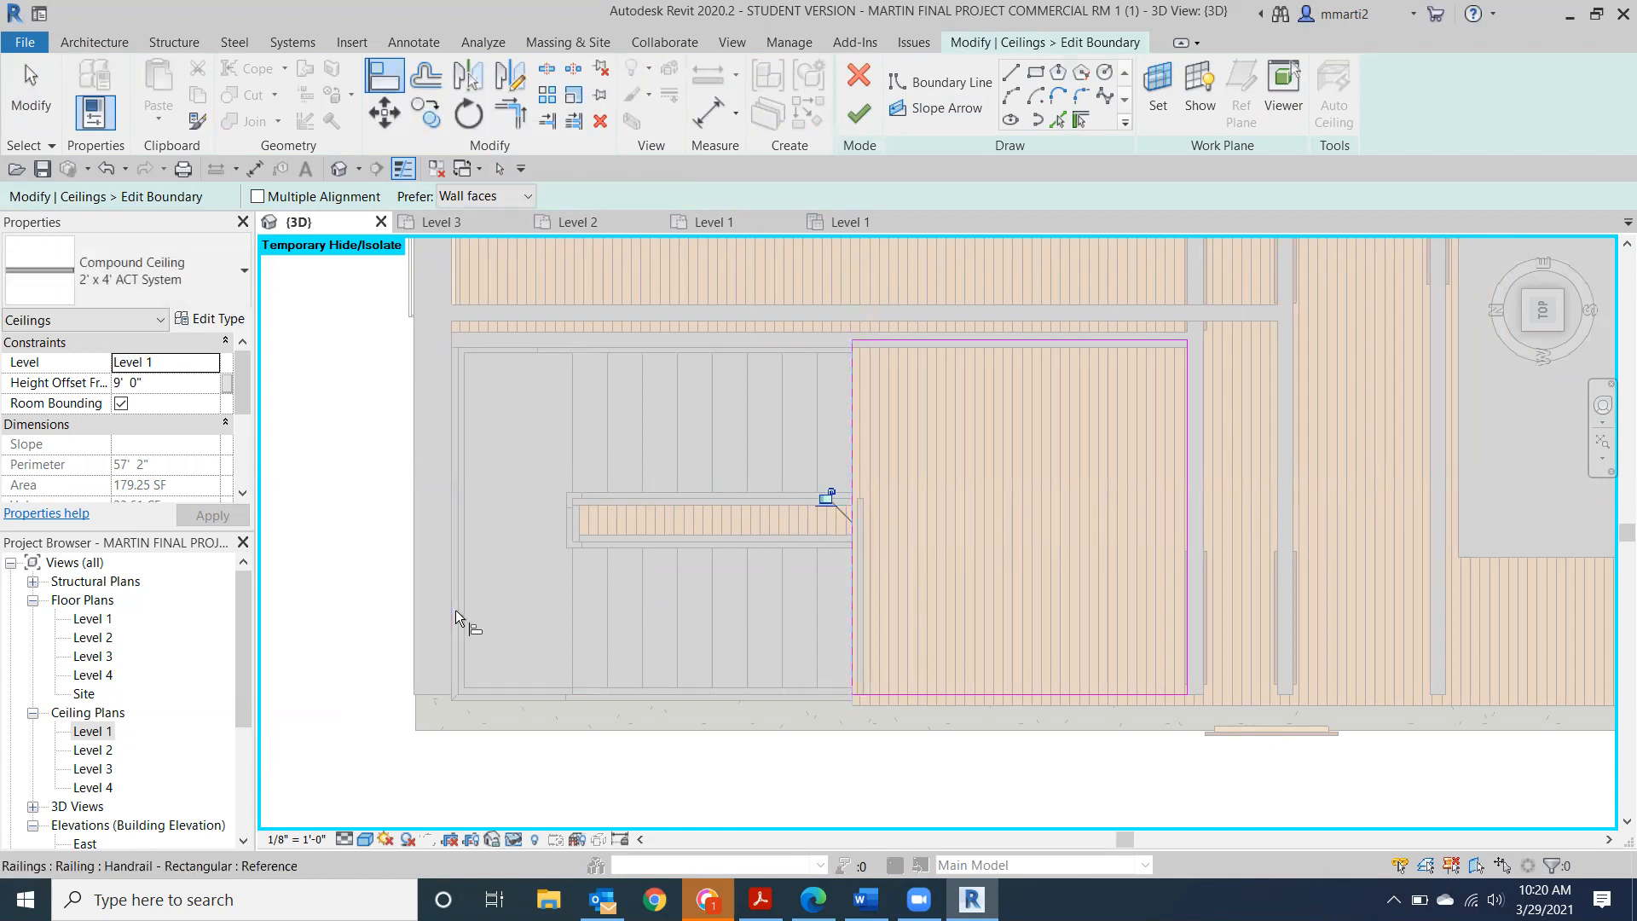
{"action": "left_click", "coordinate": [859, 112]}
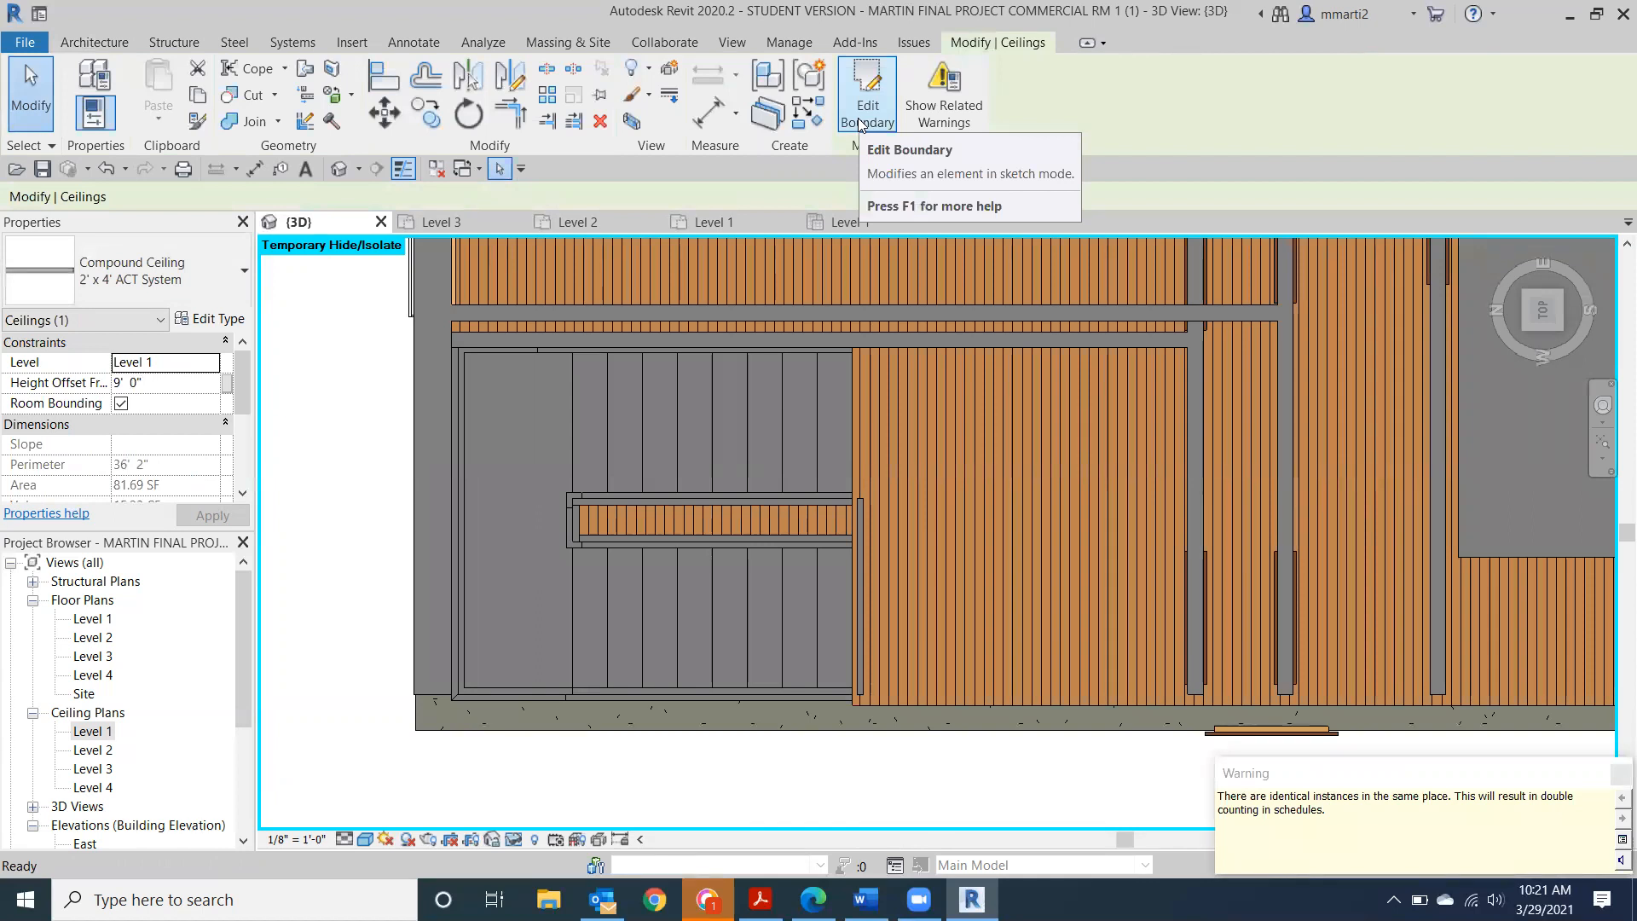
{"action": "left_click", "coordinate": [324, 532]}
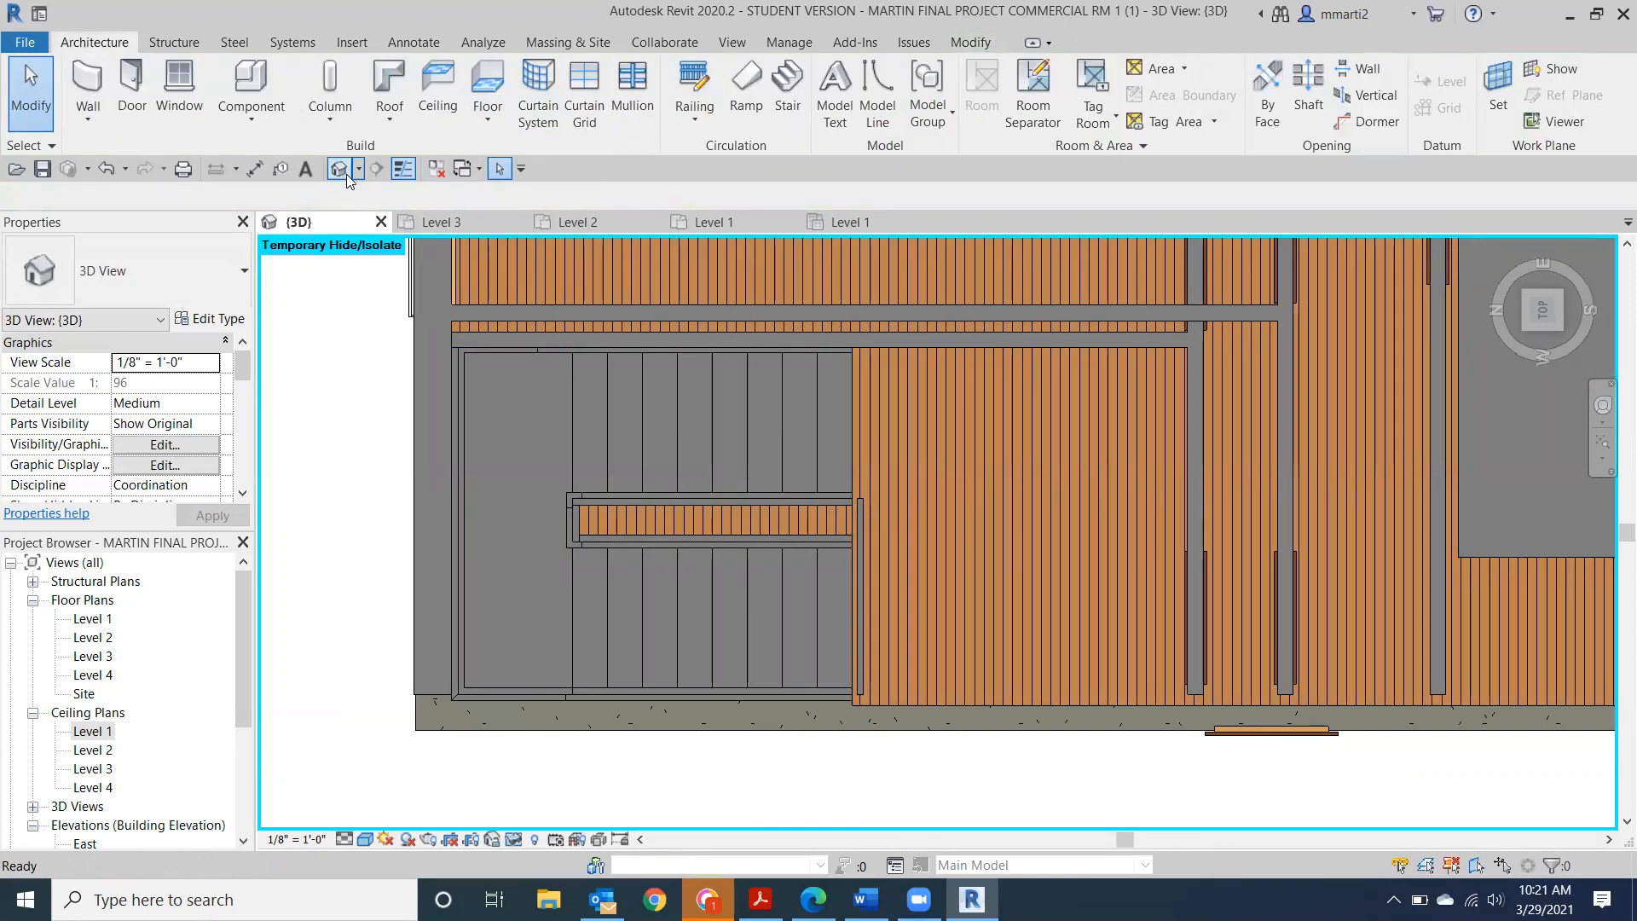
Examine the stair opening and the trimmed ceiling edge from the front-left corner and from the left side of the 3D model.
{"action": "left_click", "coordinate": [1555, 331]}
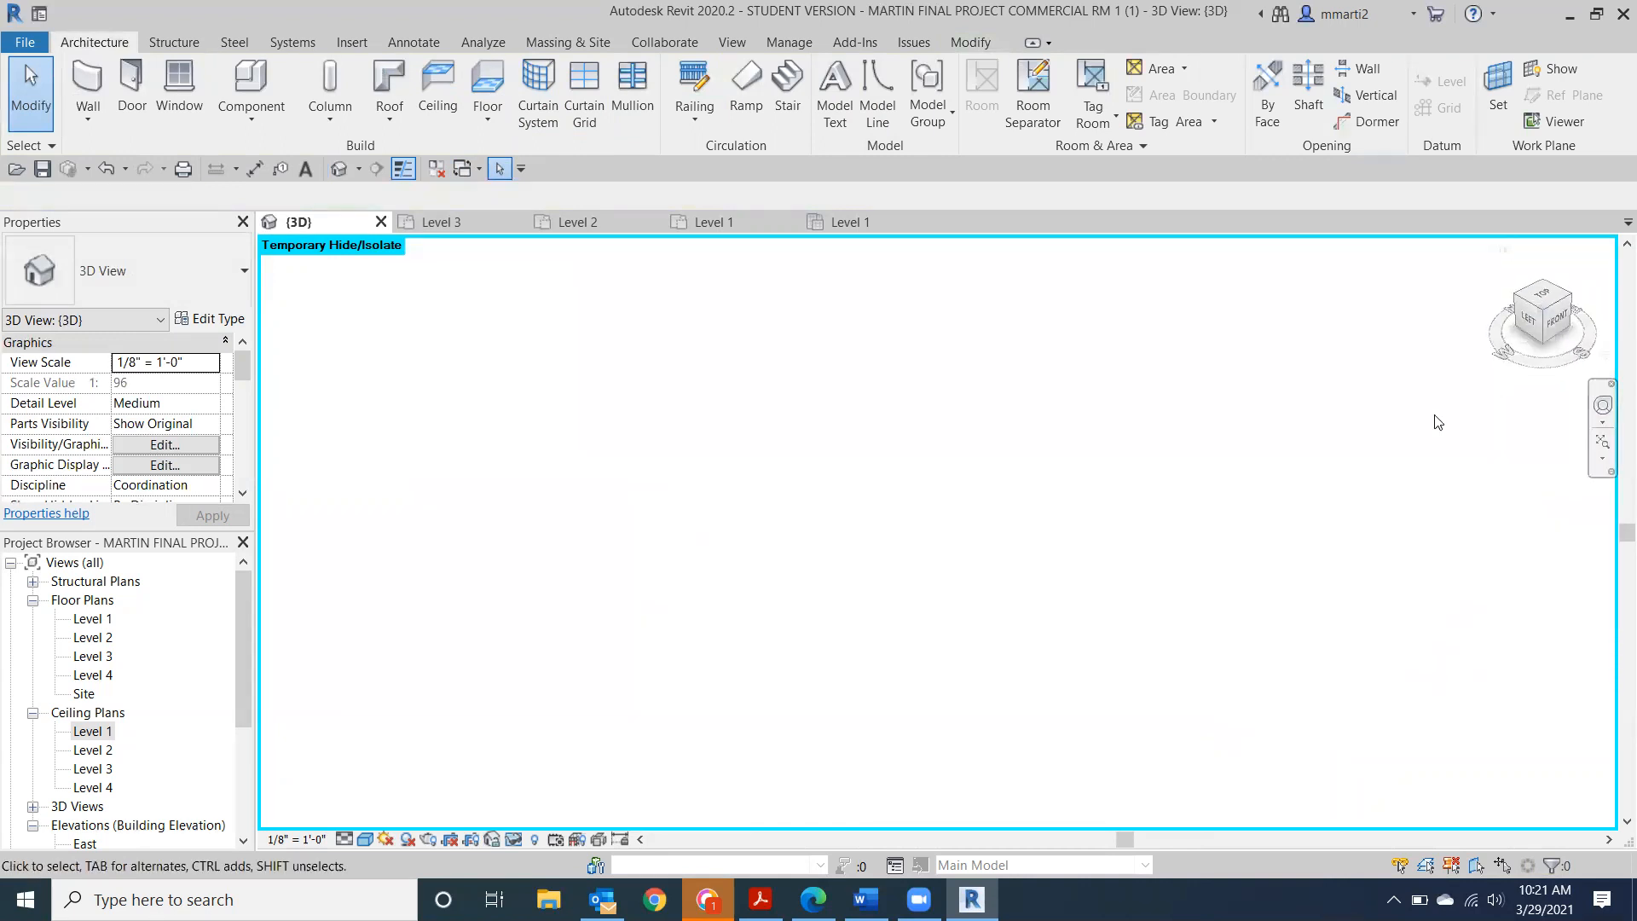
{"action": "scroll", "coordinate": [749, 615], "scroll_direction": "up", "scroll_amount": 5}
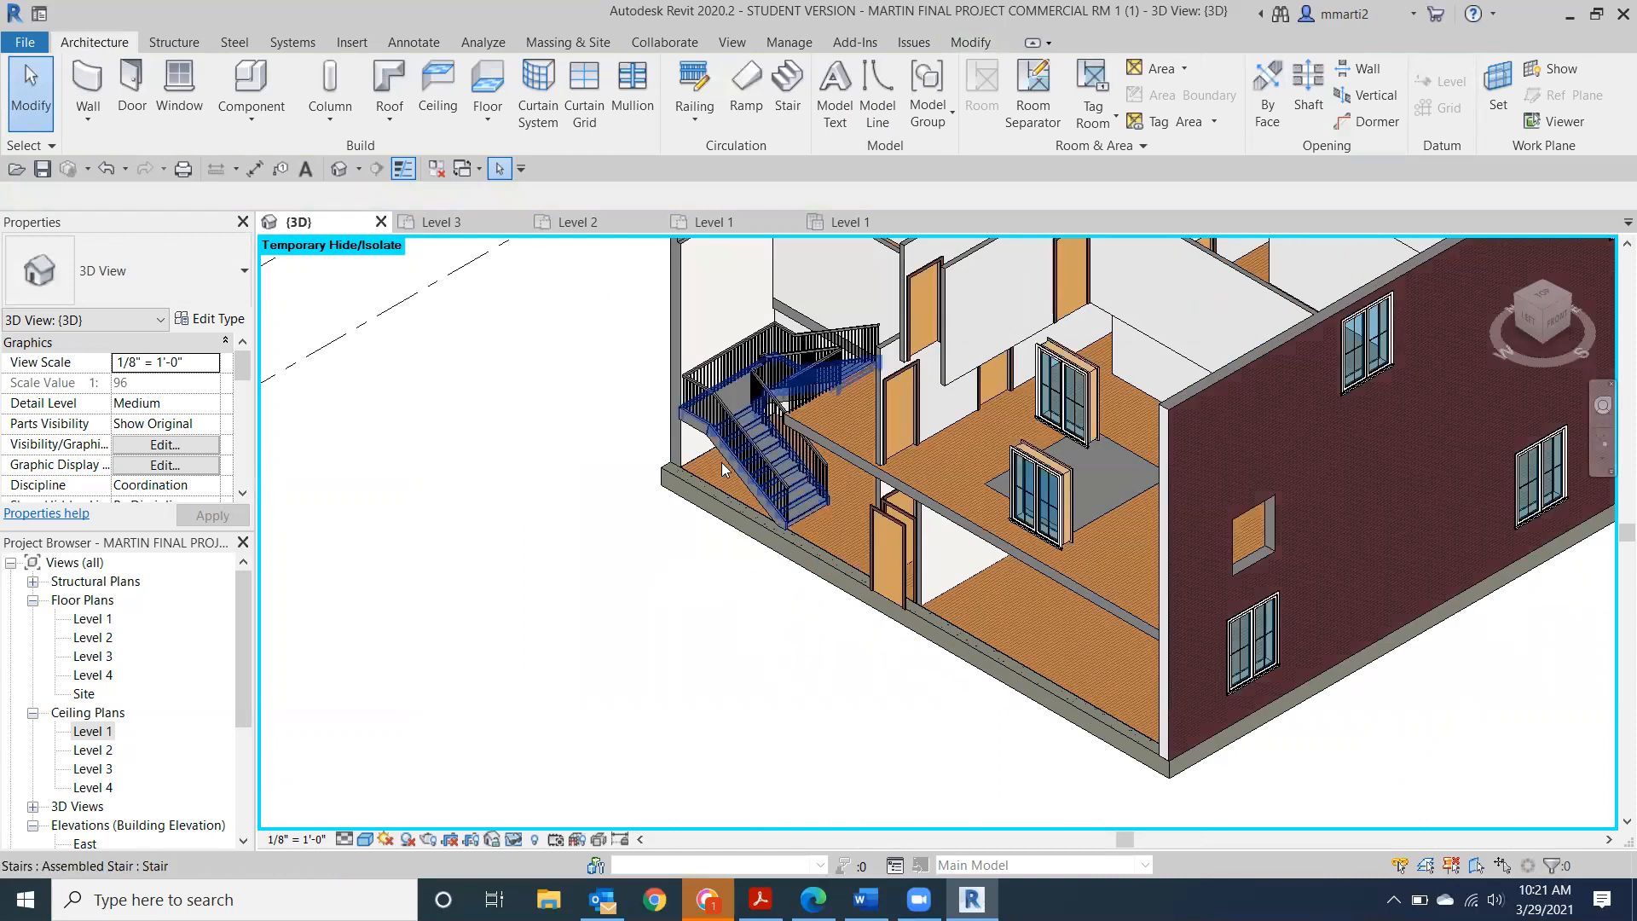
{"action": "scroll", "coordinate": [677, 459], "scroll_direction": "up", "scroll_amount": 6}
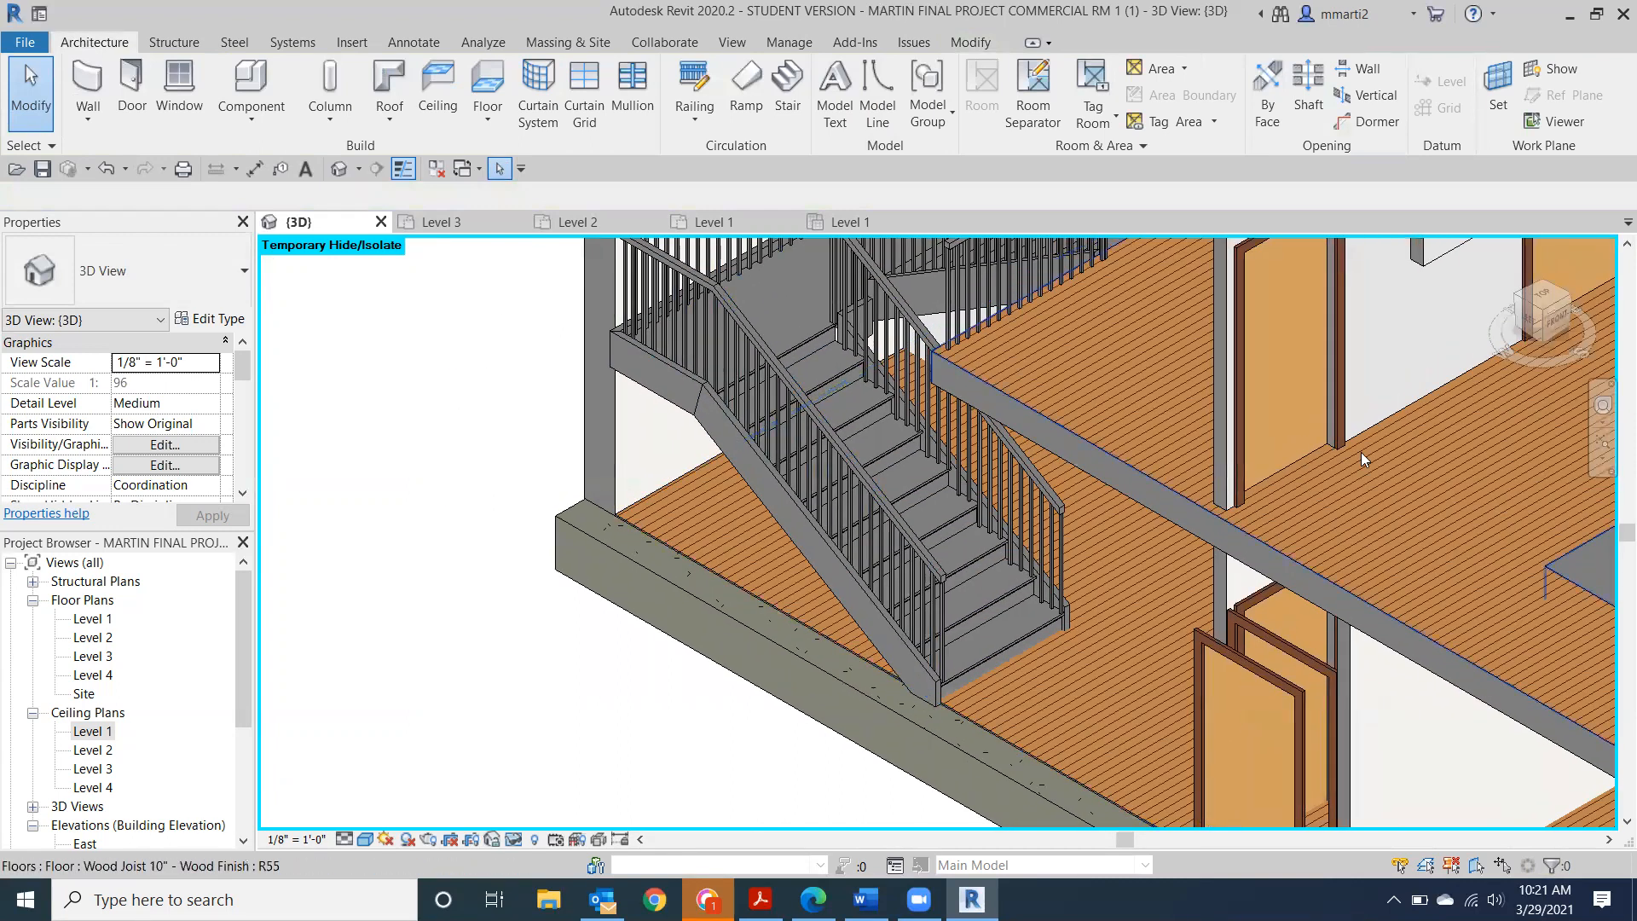
{"action": "left_click", "coordinate": [1525, 327]}
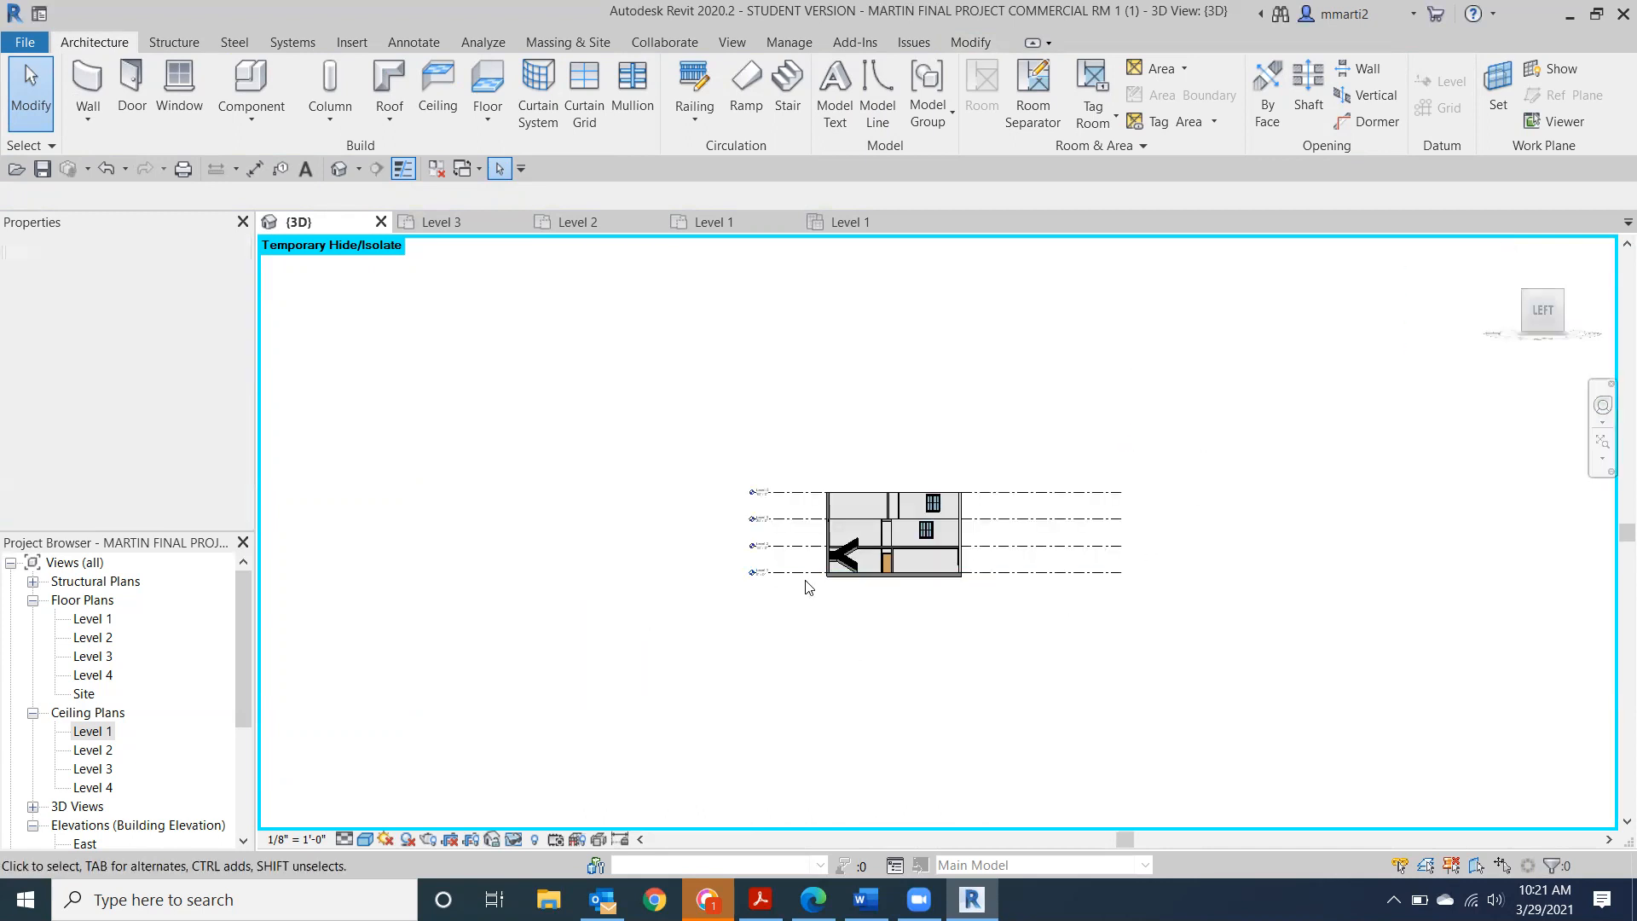
{"action": "scroll", "coordinate": [807, 587], "scroll_direction": "up", "scroll_amount": 10}
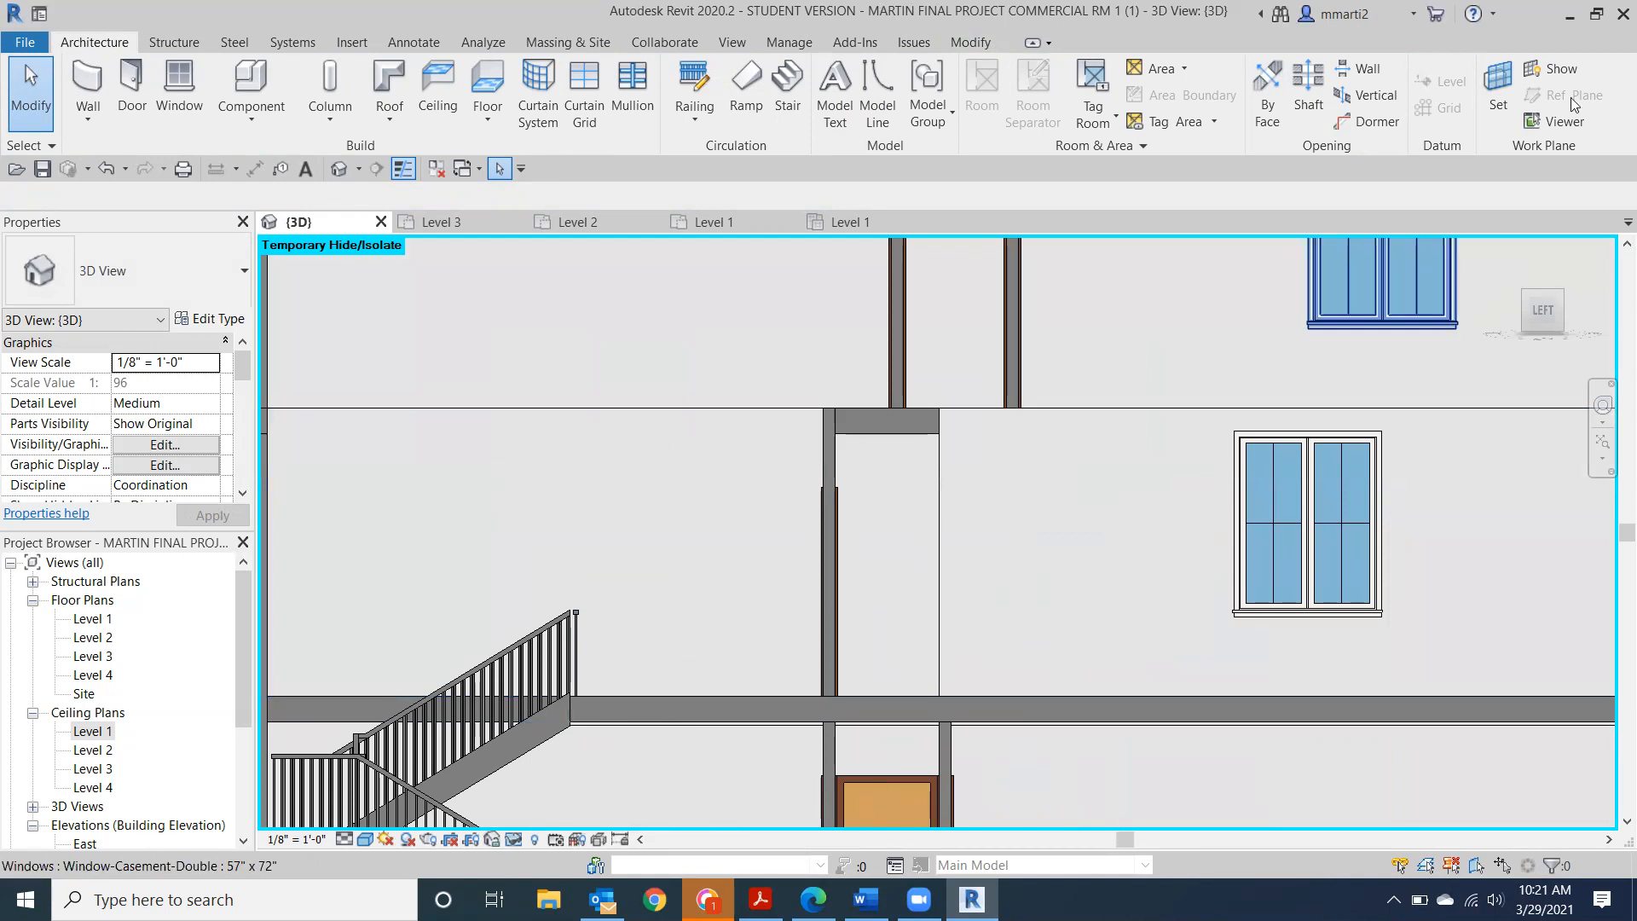
{"action": "left_click_drag", "start_coordinate": [1553, 304], "coordinate": [1524, 331]}
{"action": "middle_click_drag", "start_coordinate": [803, 501], "coordinate": [1186, 17]}
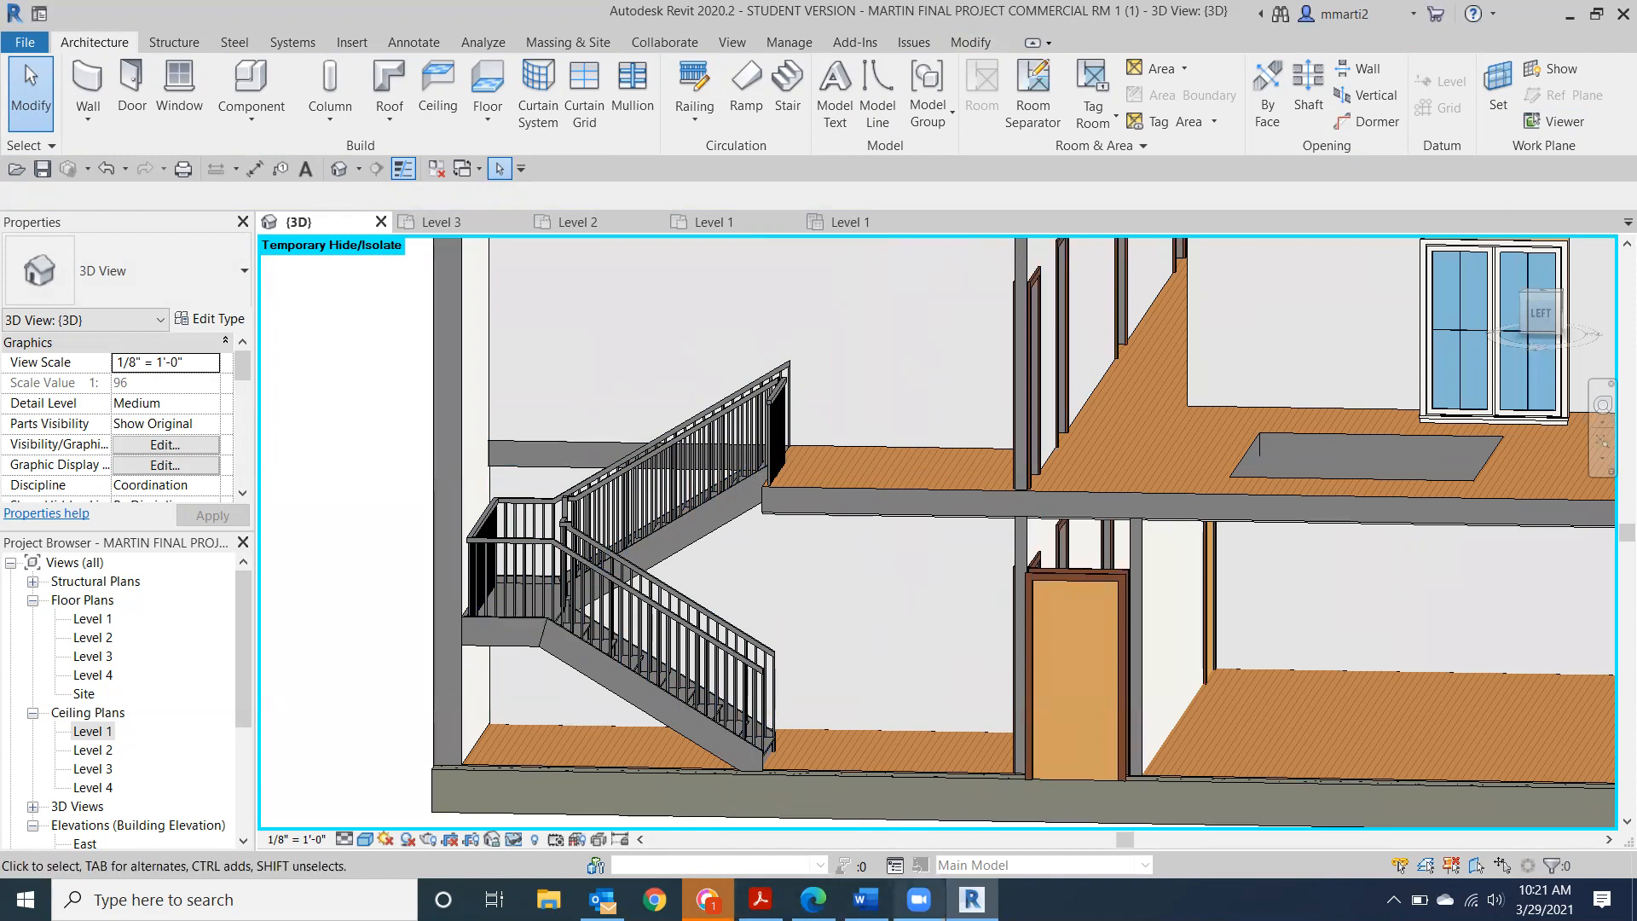
Review the Class 13 outline in Word, return to Revit and examine the stair and ceiling edge from the left side.
{"action": "left_click", "coordinate": [865, 899]}
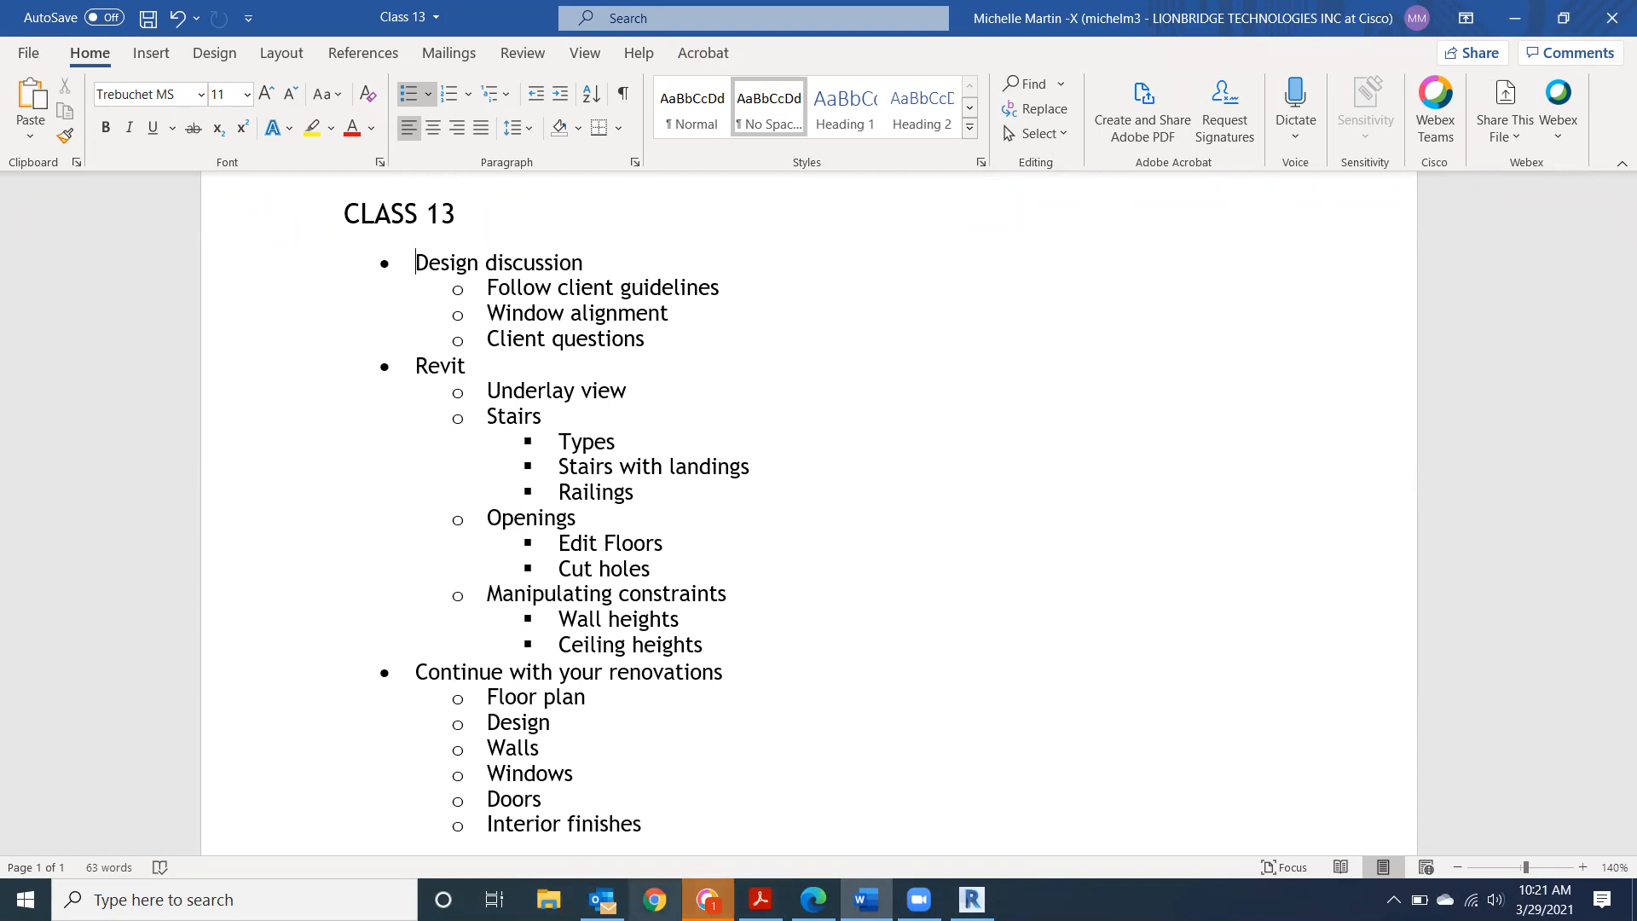
{"action": "left_click", "coordinate": [972, 899]}
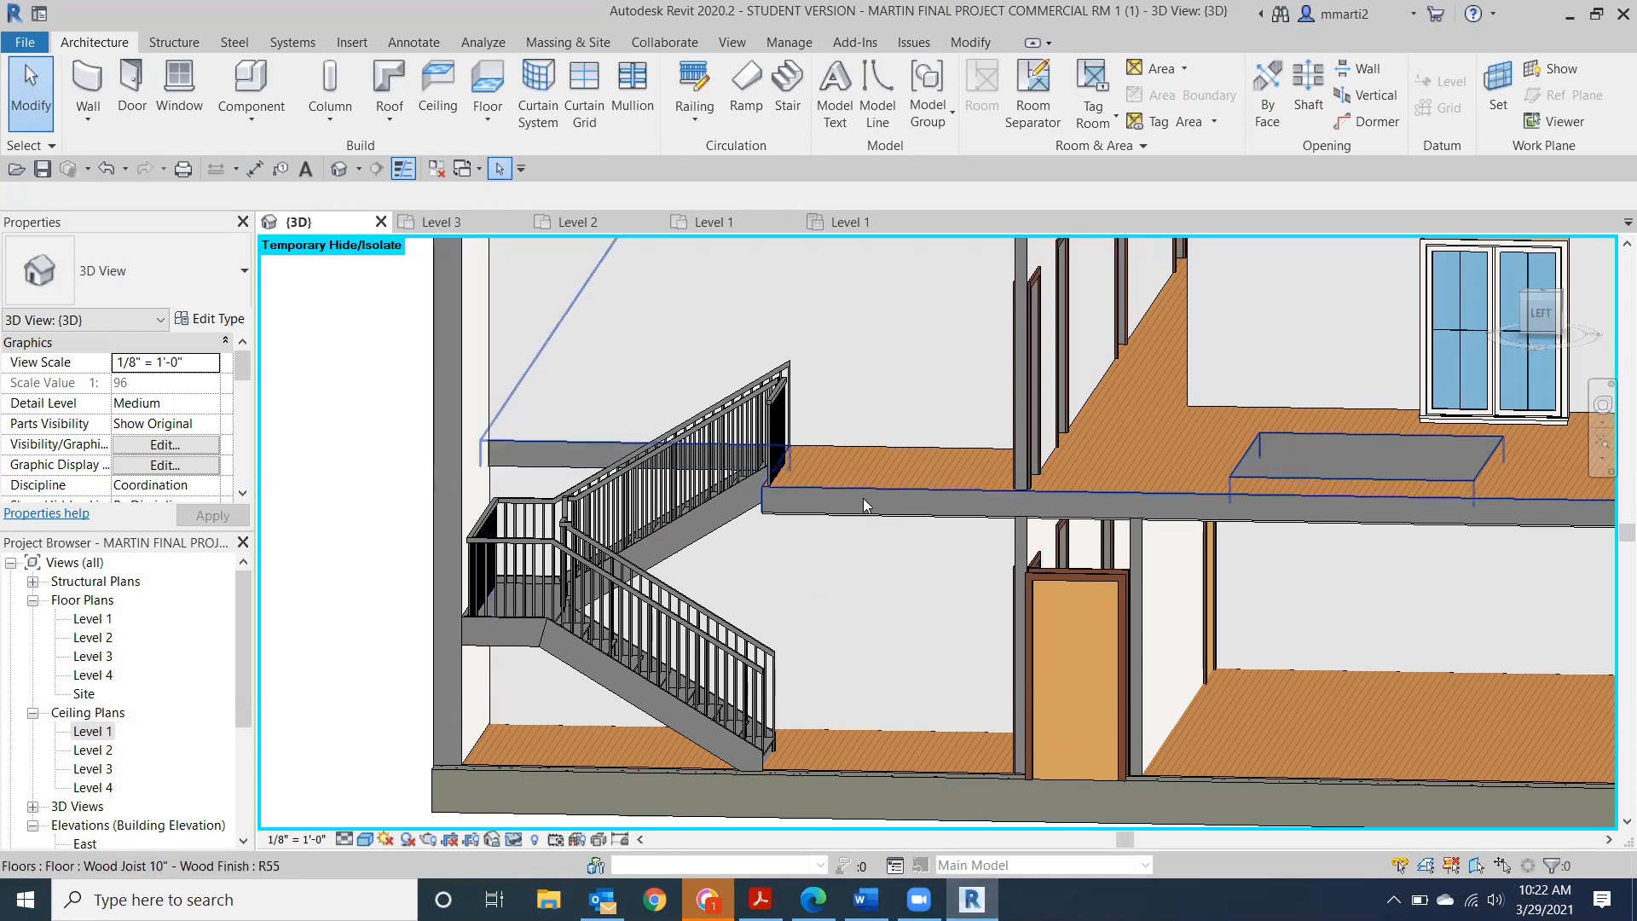
{"action": "left_click", "coordinate": [1534, 329]}
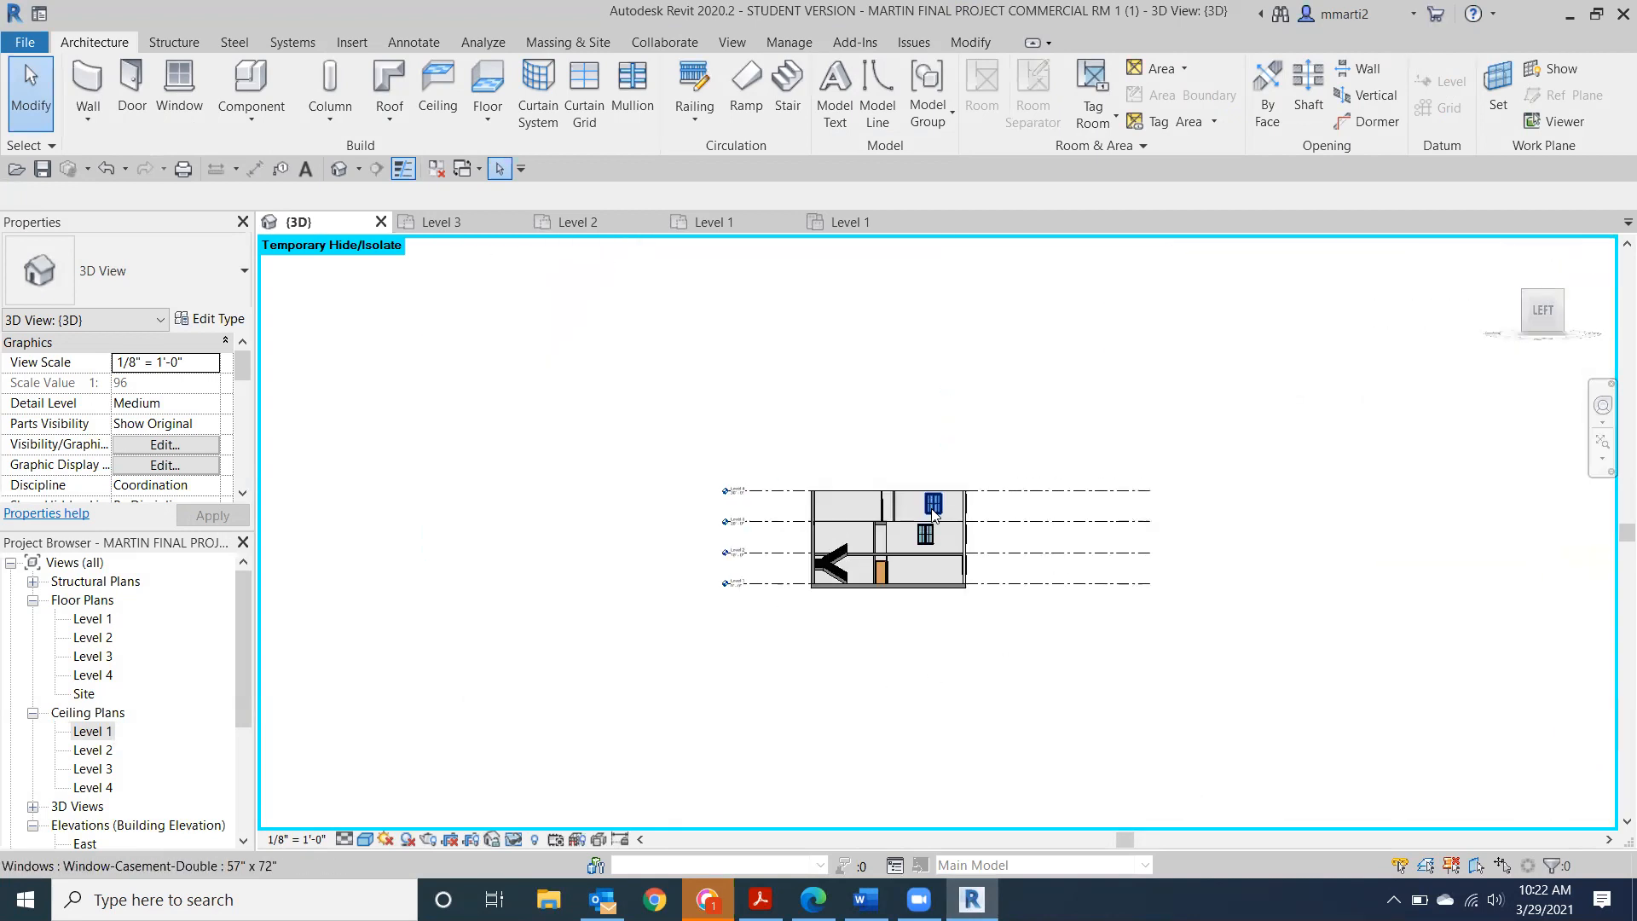
{"action": "scroll", "coordinate": [528, 766], "scroll_direction": "up", "scroll_amount": 3}
{"action": "scroll", "coordinate": [946, 530], "scroll_direction": "up", "scroll_amount": 4}
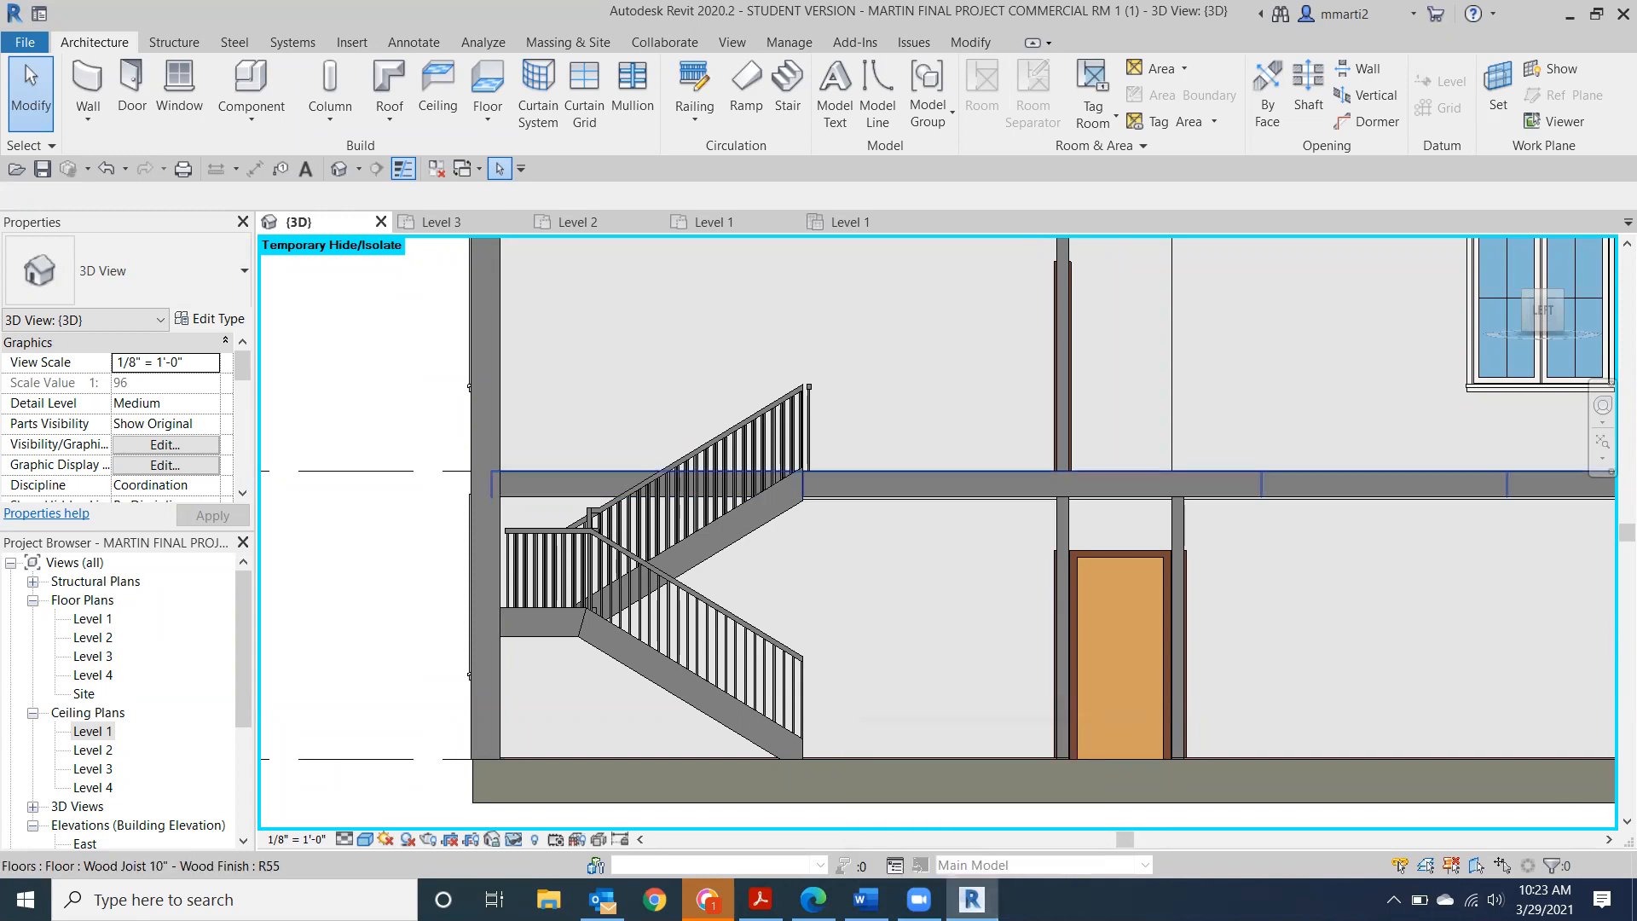
{"action": "mouse_move", "coordinate": [866, 899]}
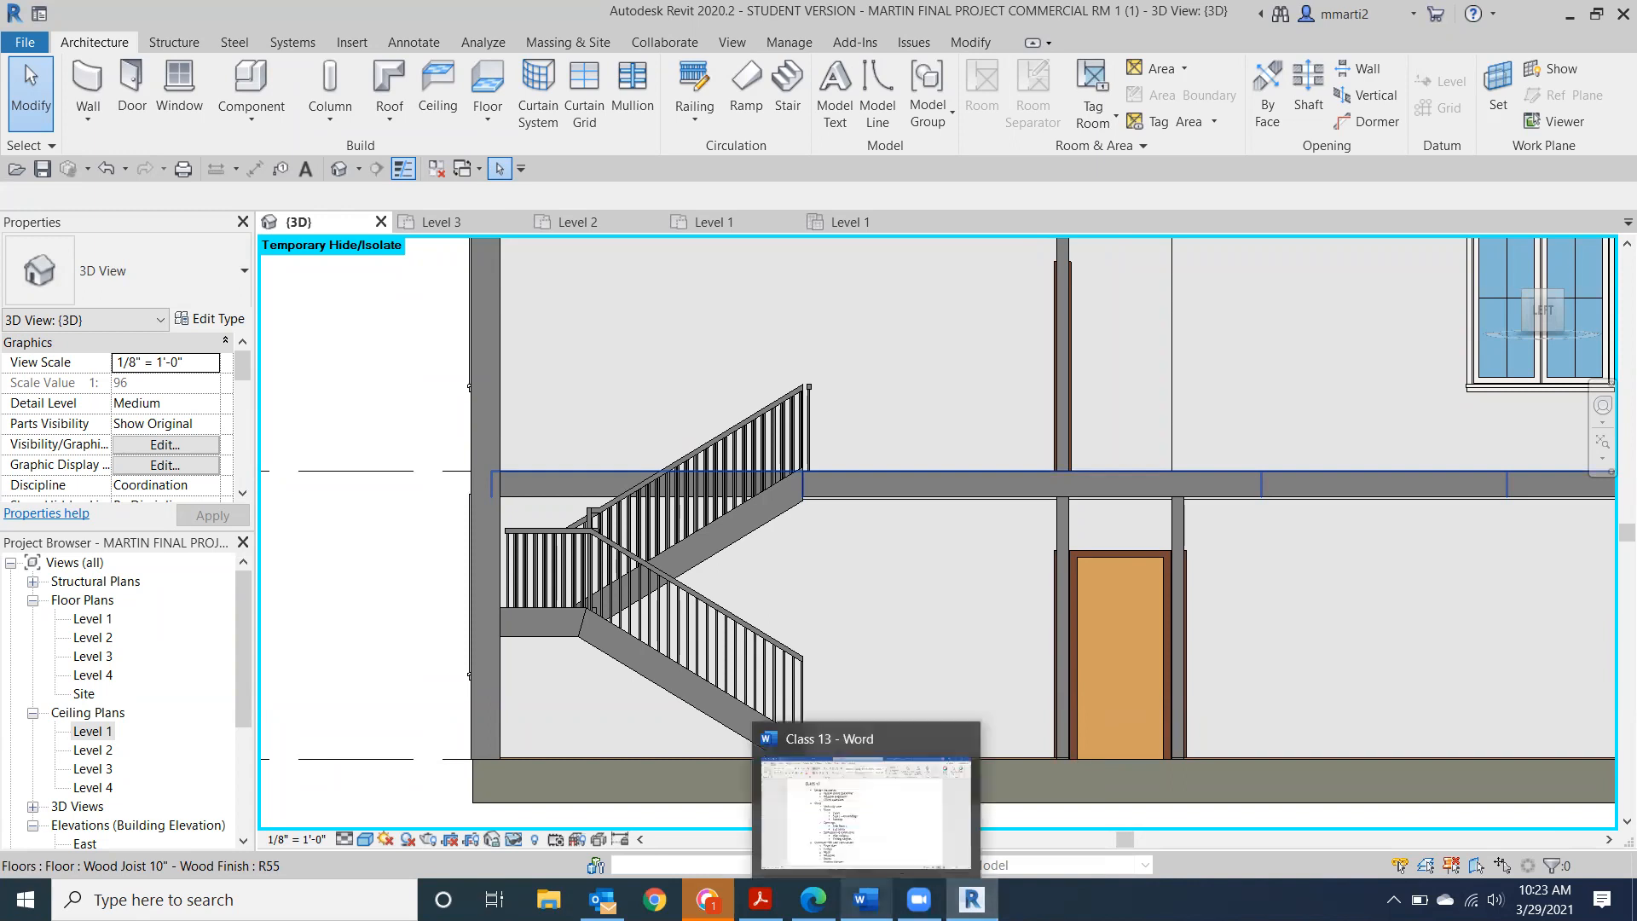